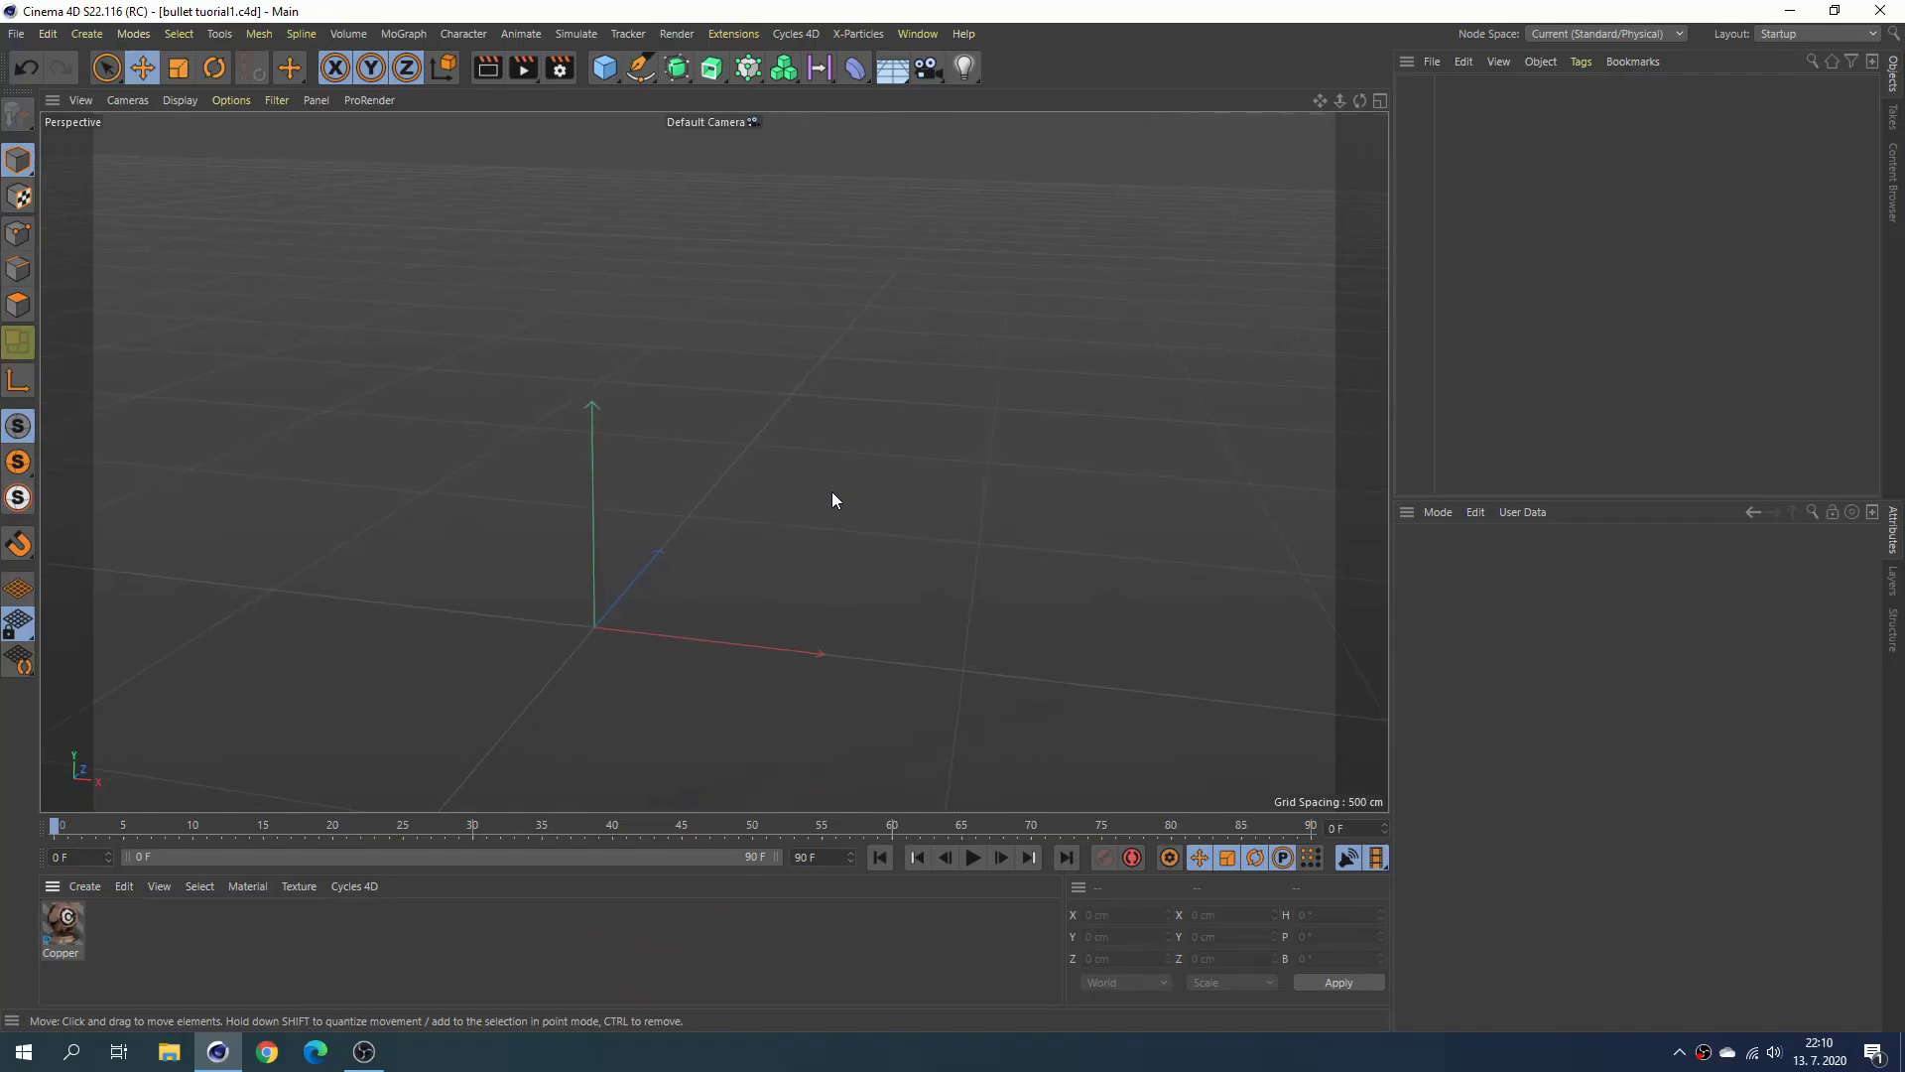
Bring up the File menu in the empty bullet tuonial1.c4d scene.
{"action": "left_click", "coordinate": [16, 33]}
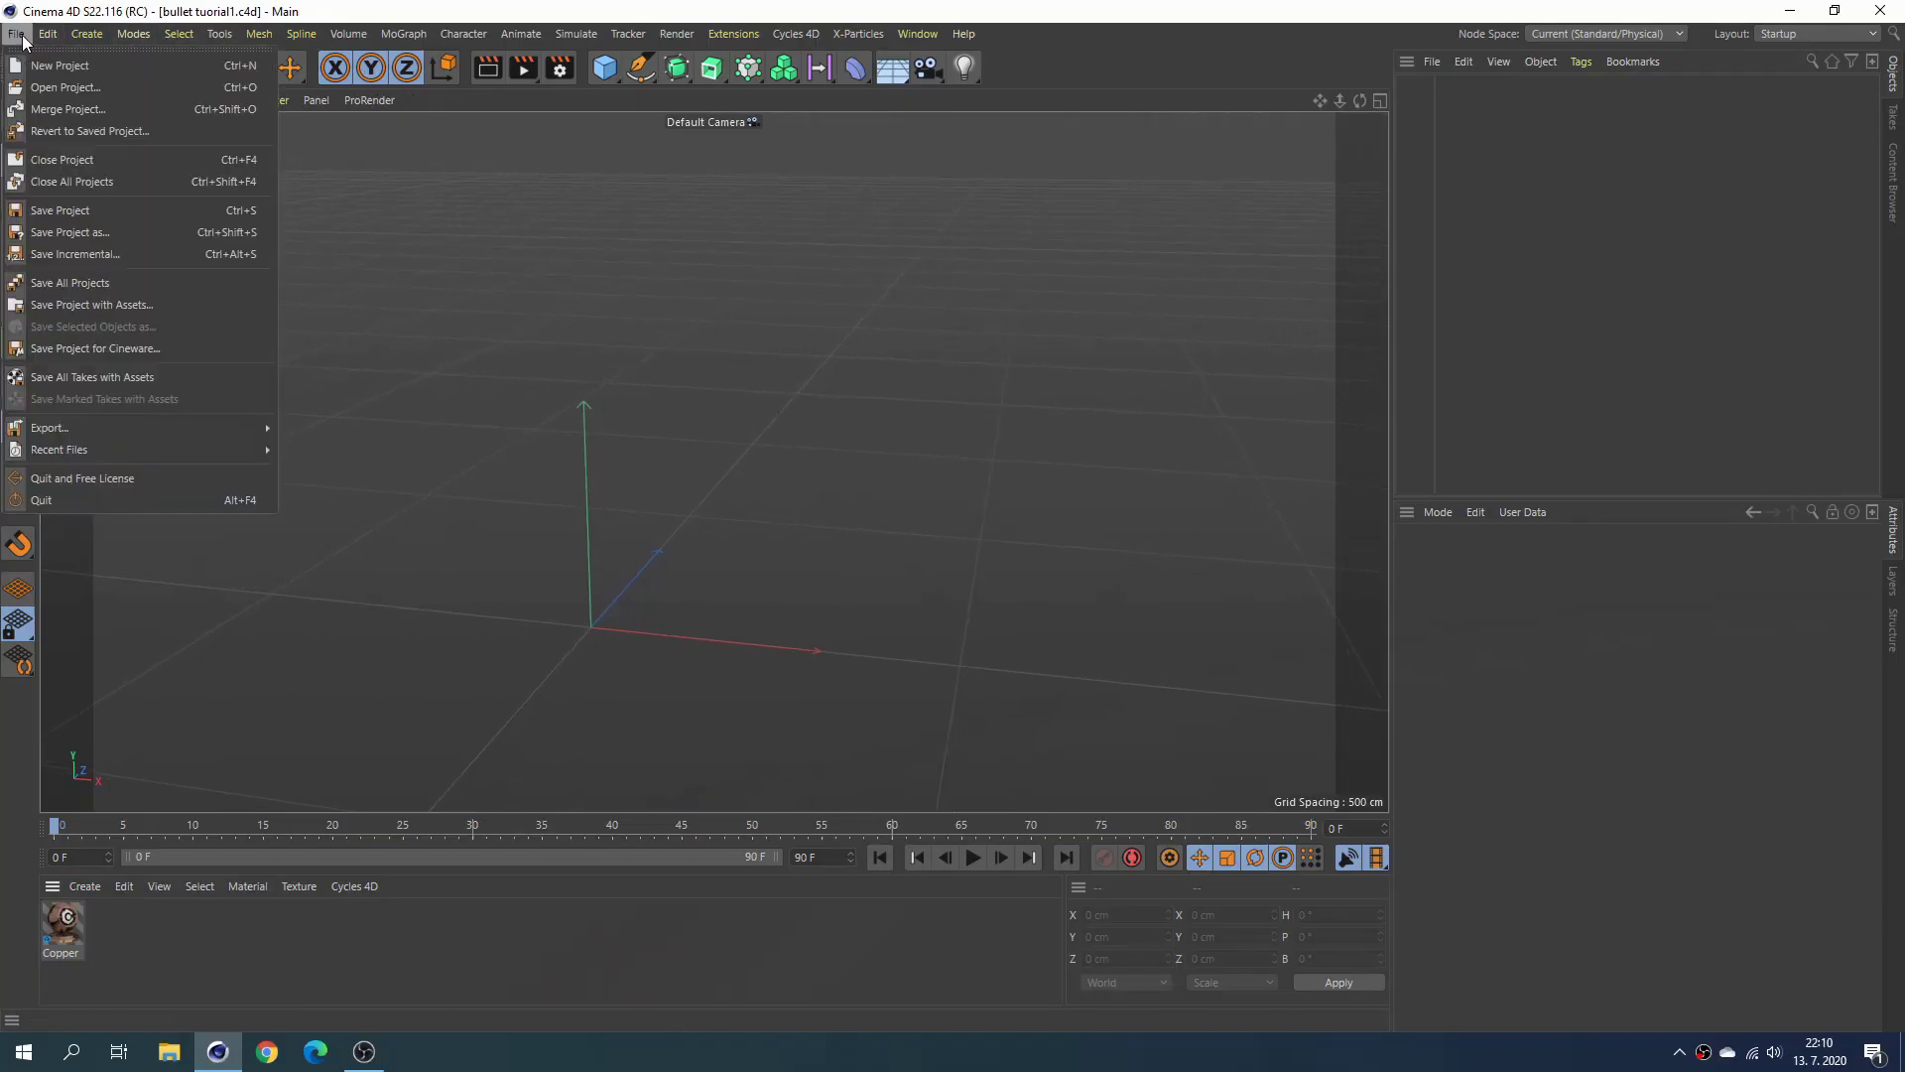
Import the bullet OBJ file with the scale unit set to Meters.
{"action": "left_click", "coordinate": [70, 103]}
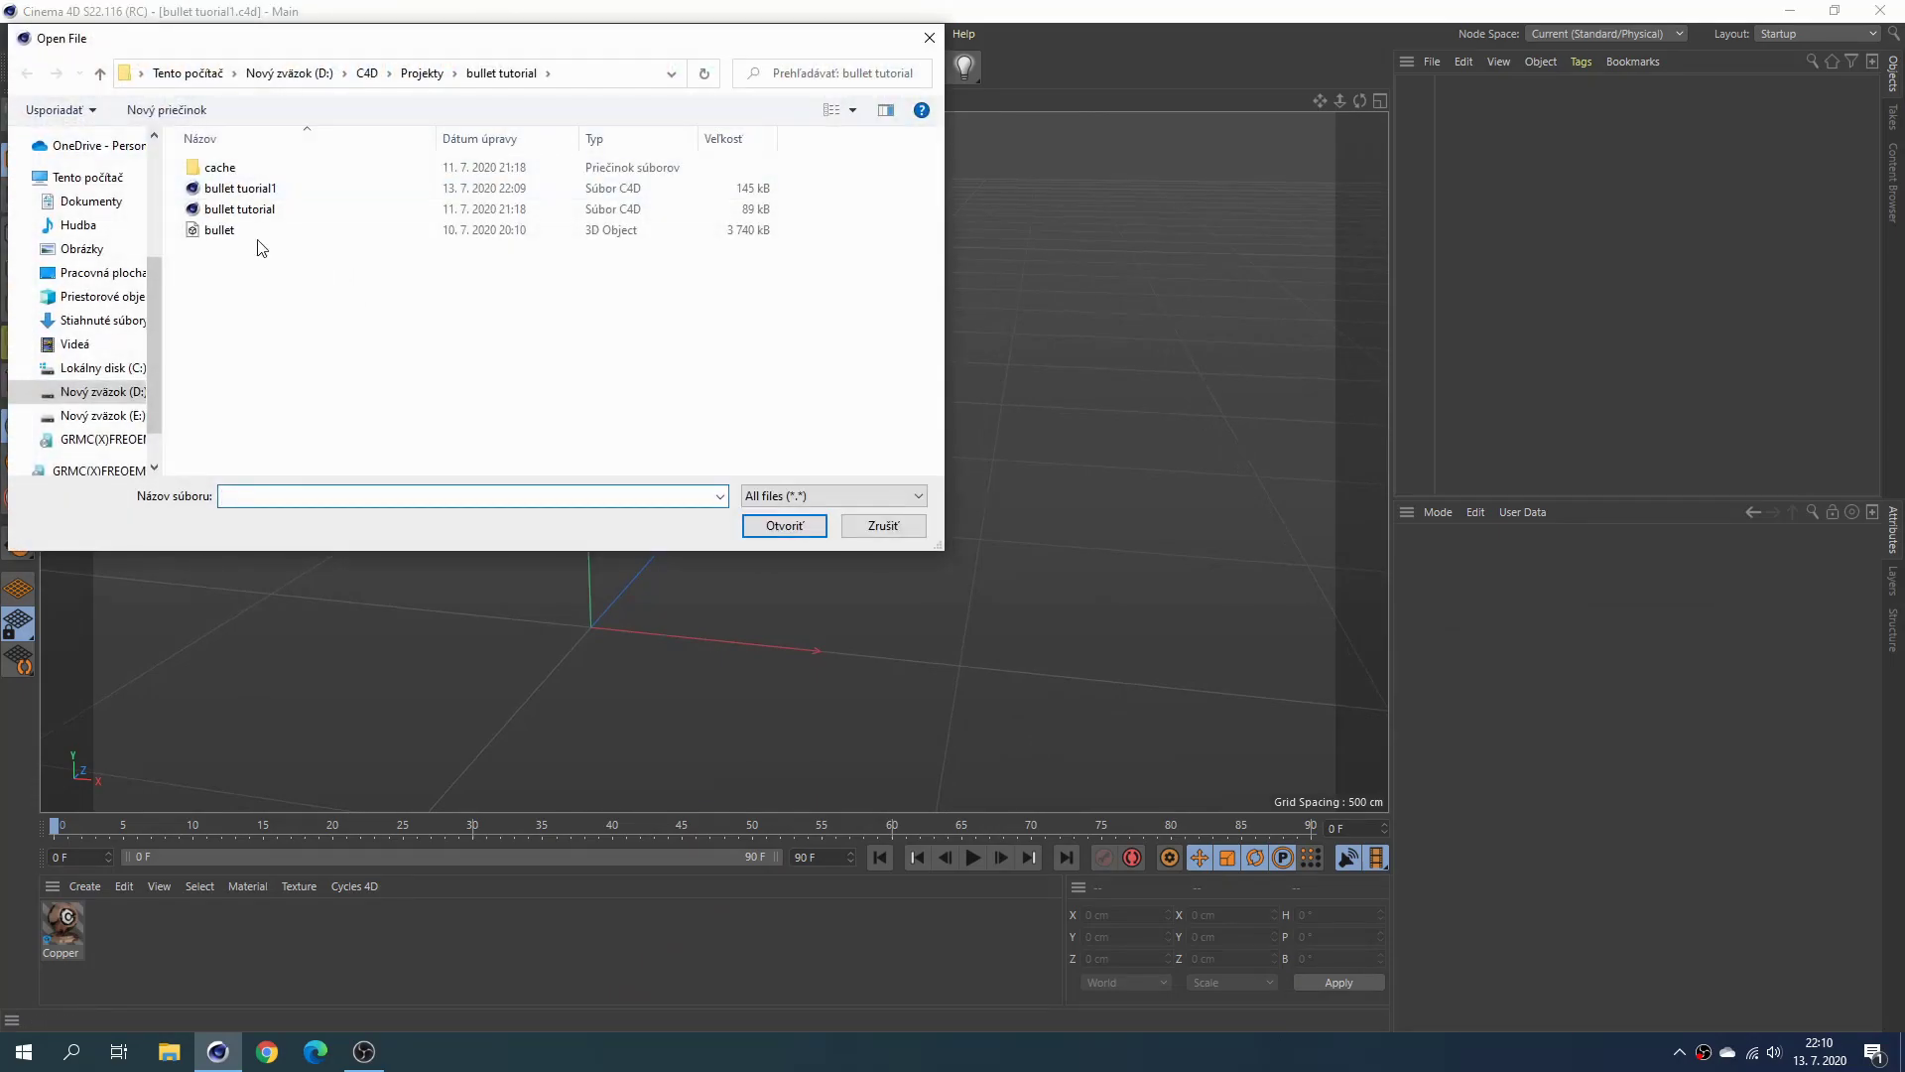
{"action": "double_click", "coordinate": [238, 230]}
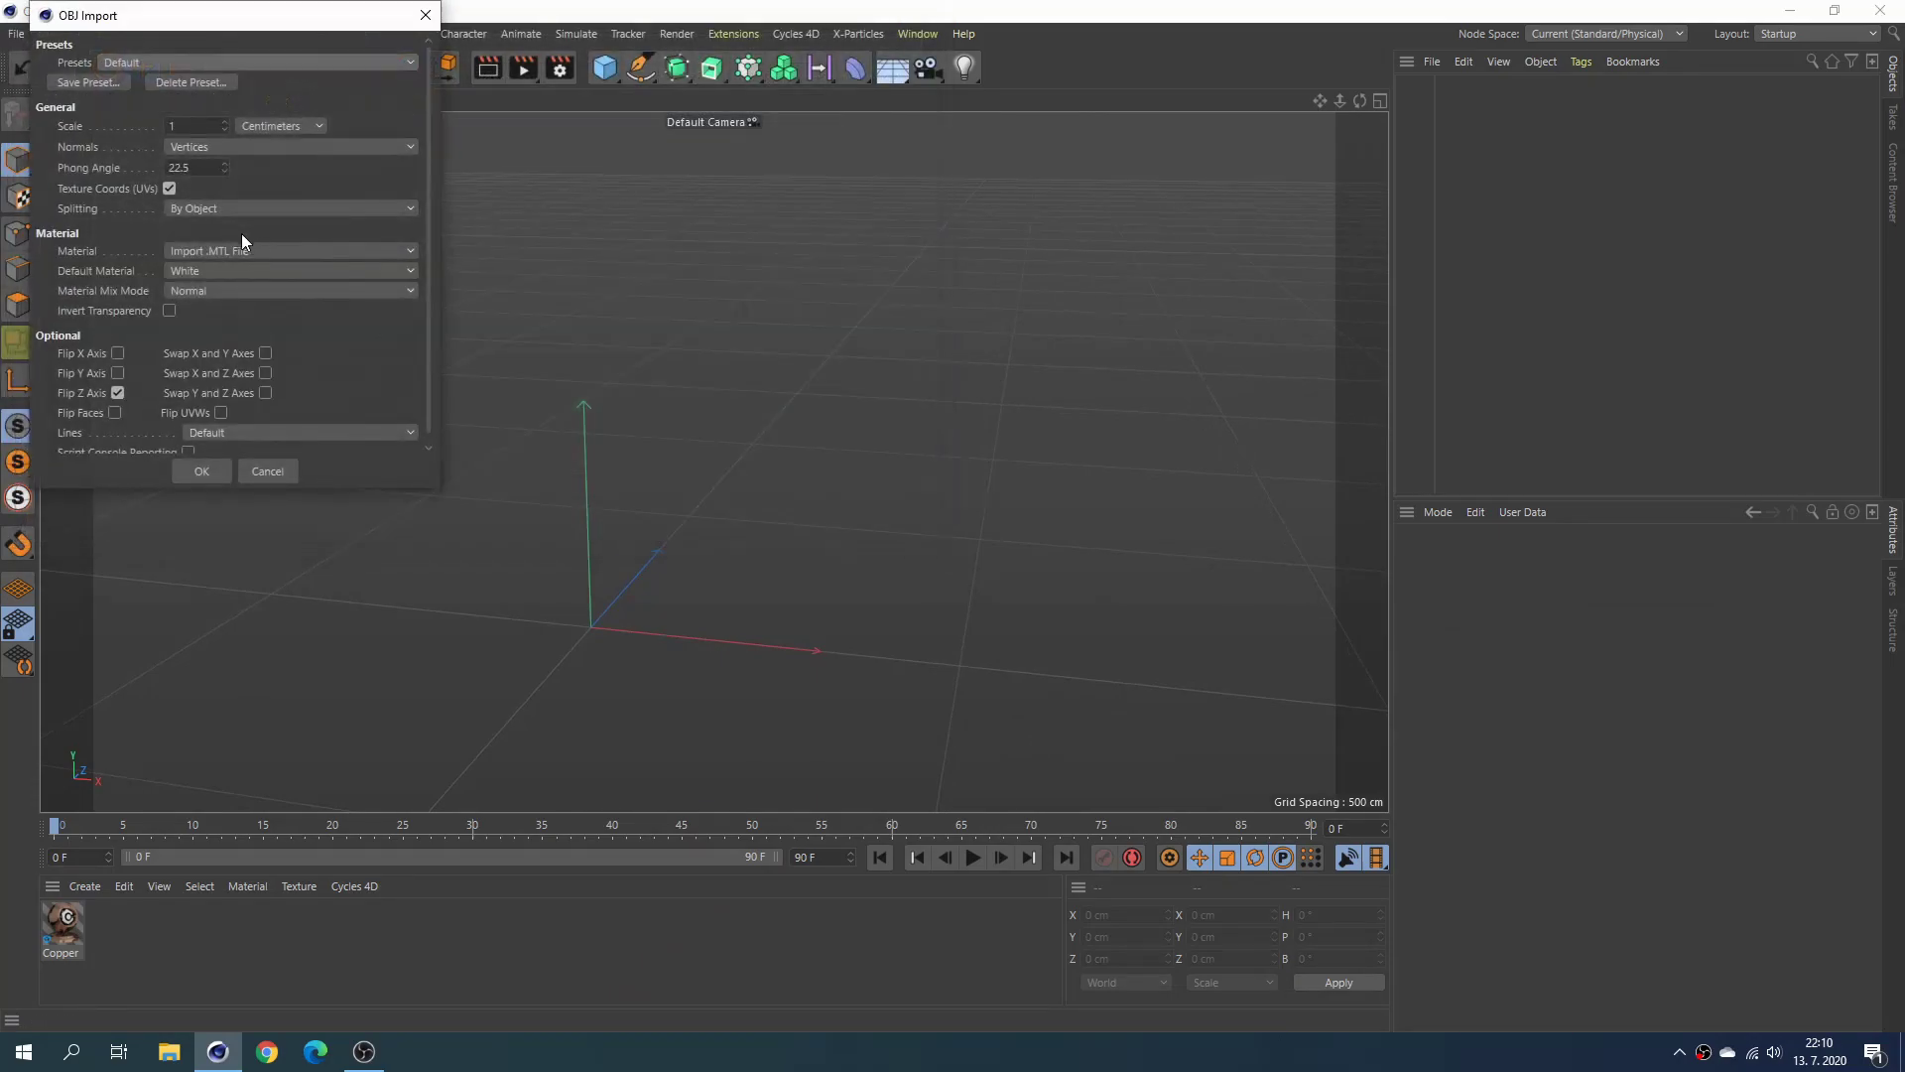
{"action": "left_click", "coordinate": [258, 123]}
{"action": "left_click", "coordinate": [260, 166]}
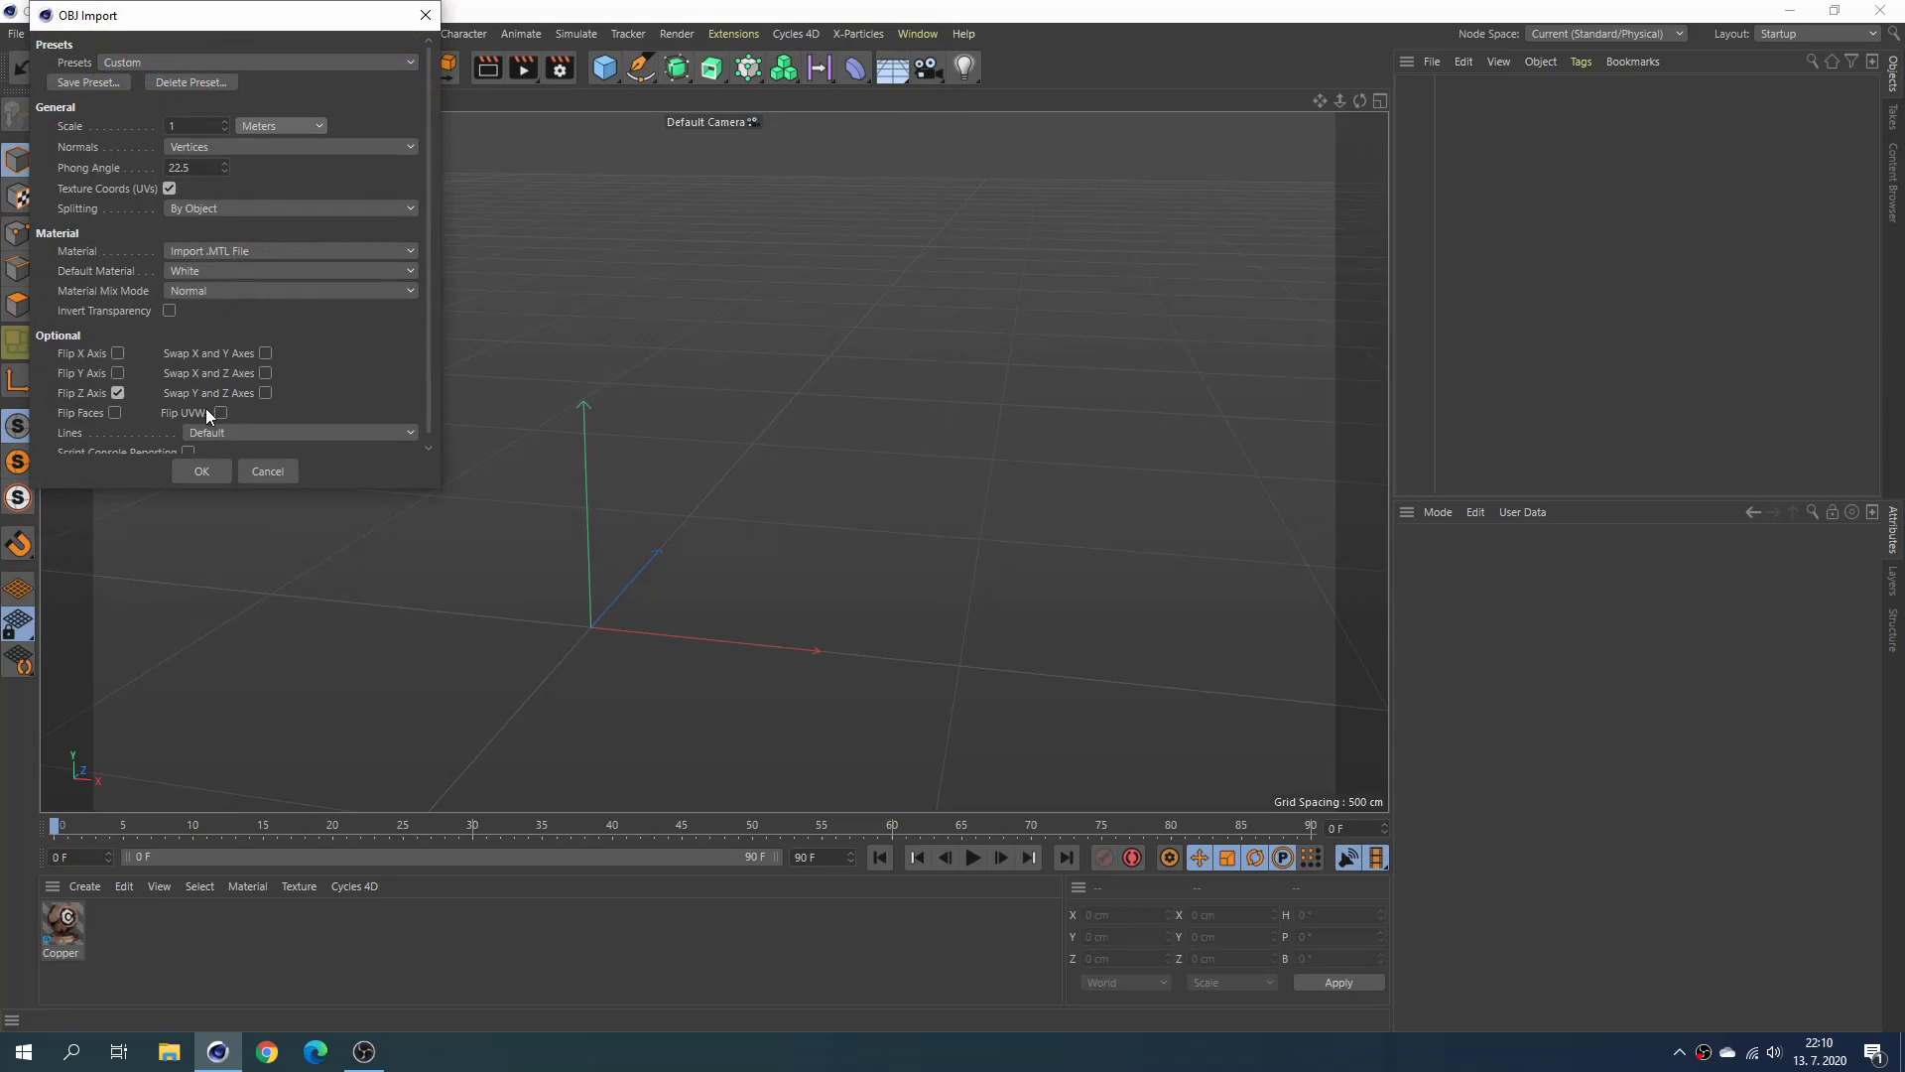
{"action": "left_click", "coordinate": [203, 472]}
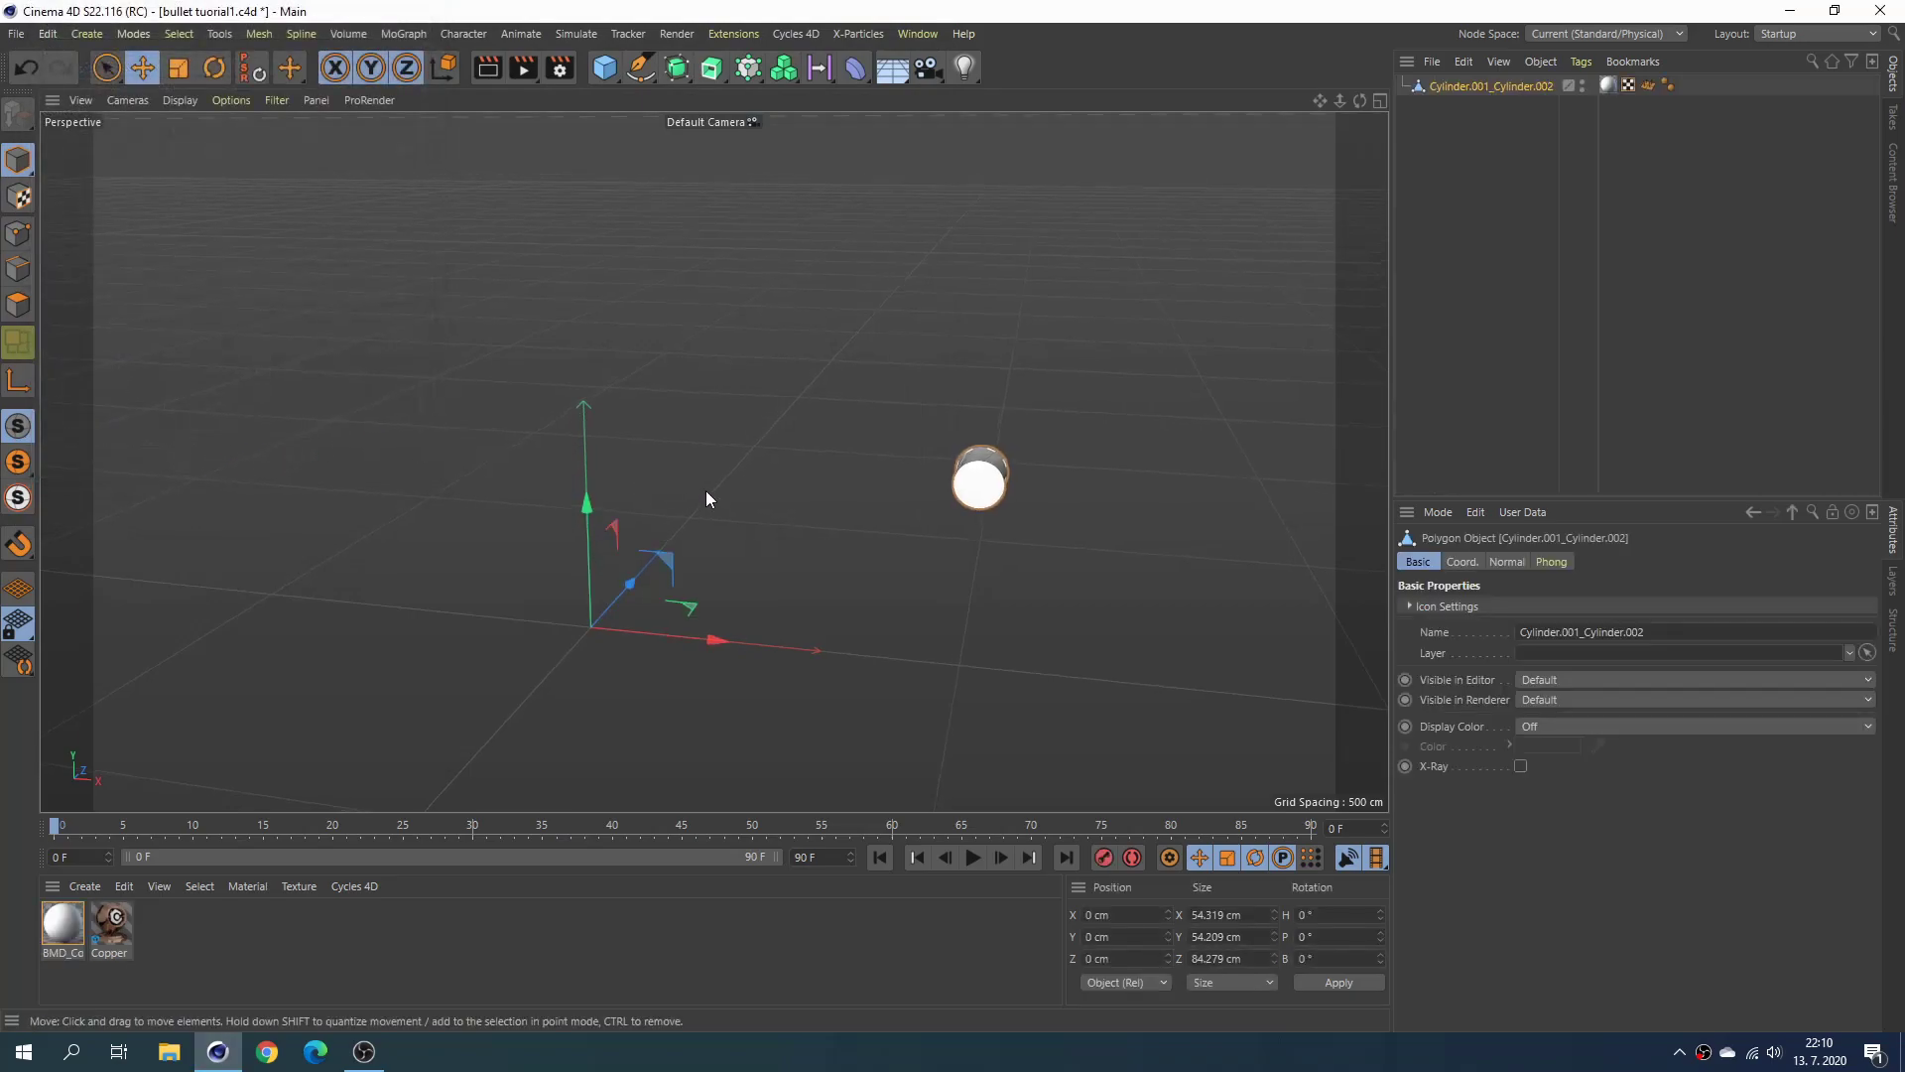
{"action": "left_click_drag", "start_coordinate": [706, 491], "coordinate": [707, 510], "text": "alt"}
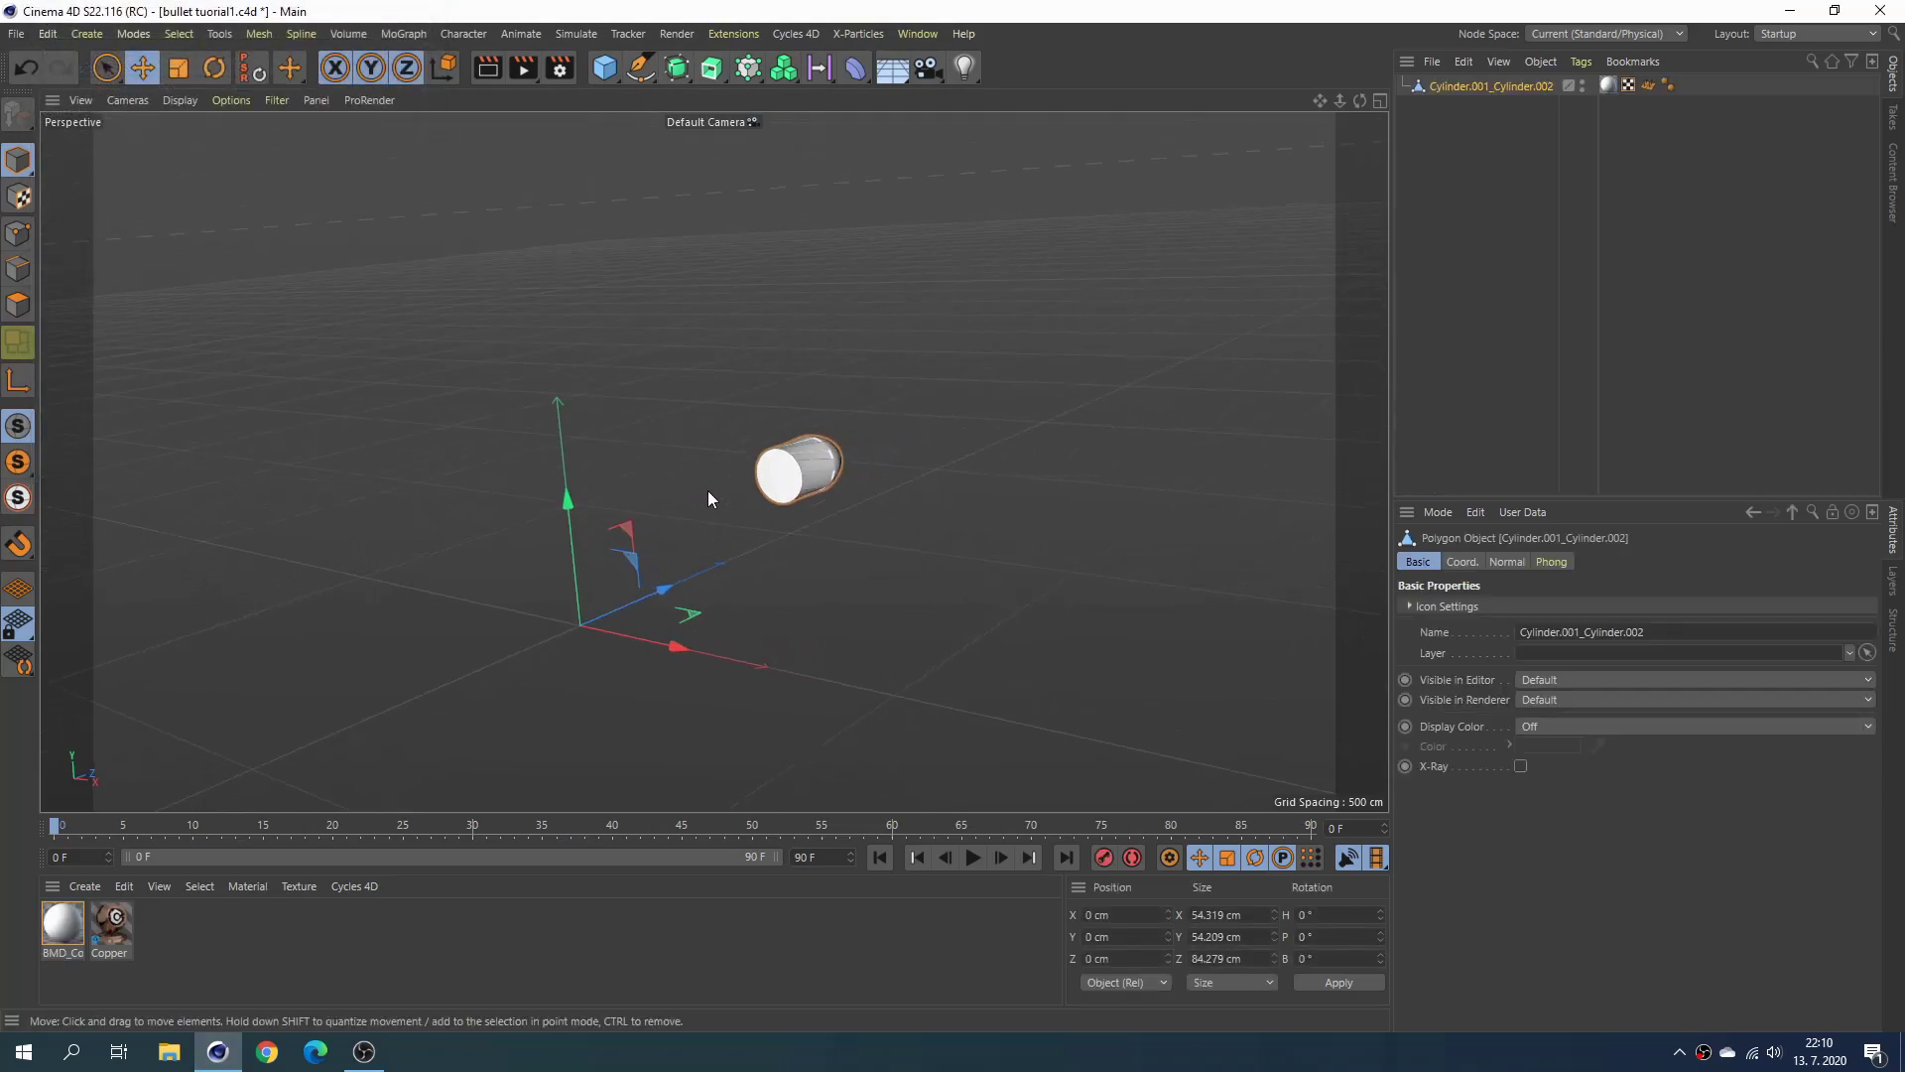
Delete the bullet's imported material and UVW tags, then select the bullet.
{"action": "left_click", "coordinate": [1605, 85]}
{"action": "key", "text": "Delete"}
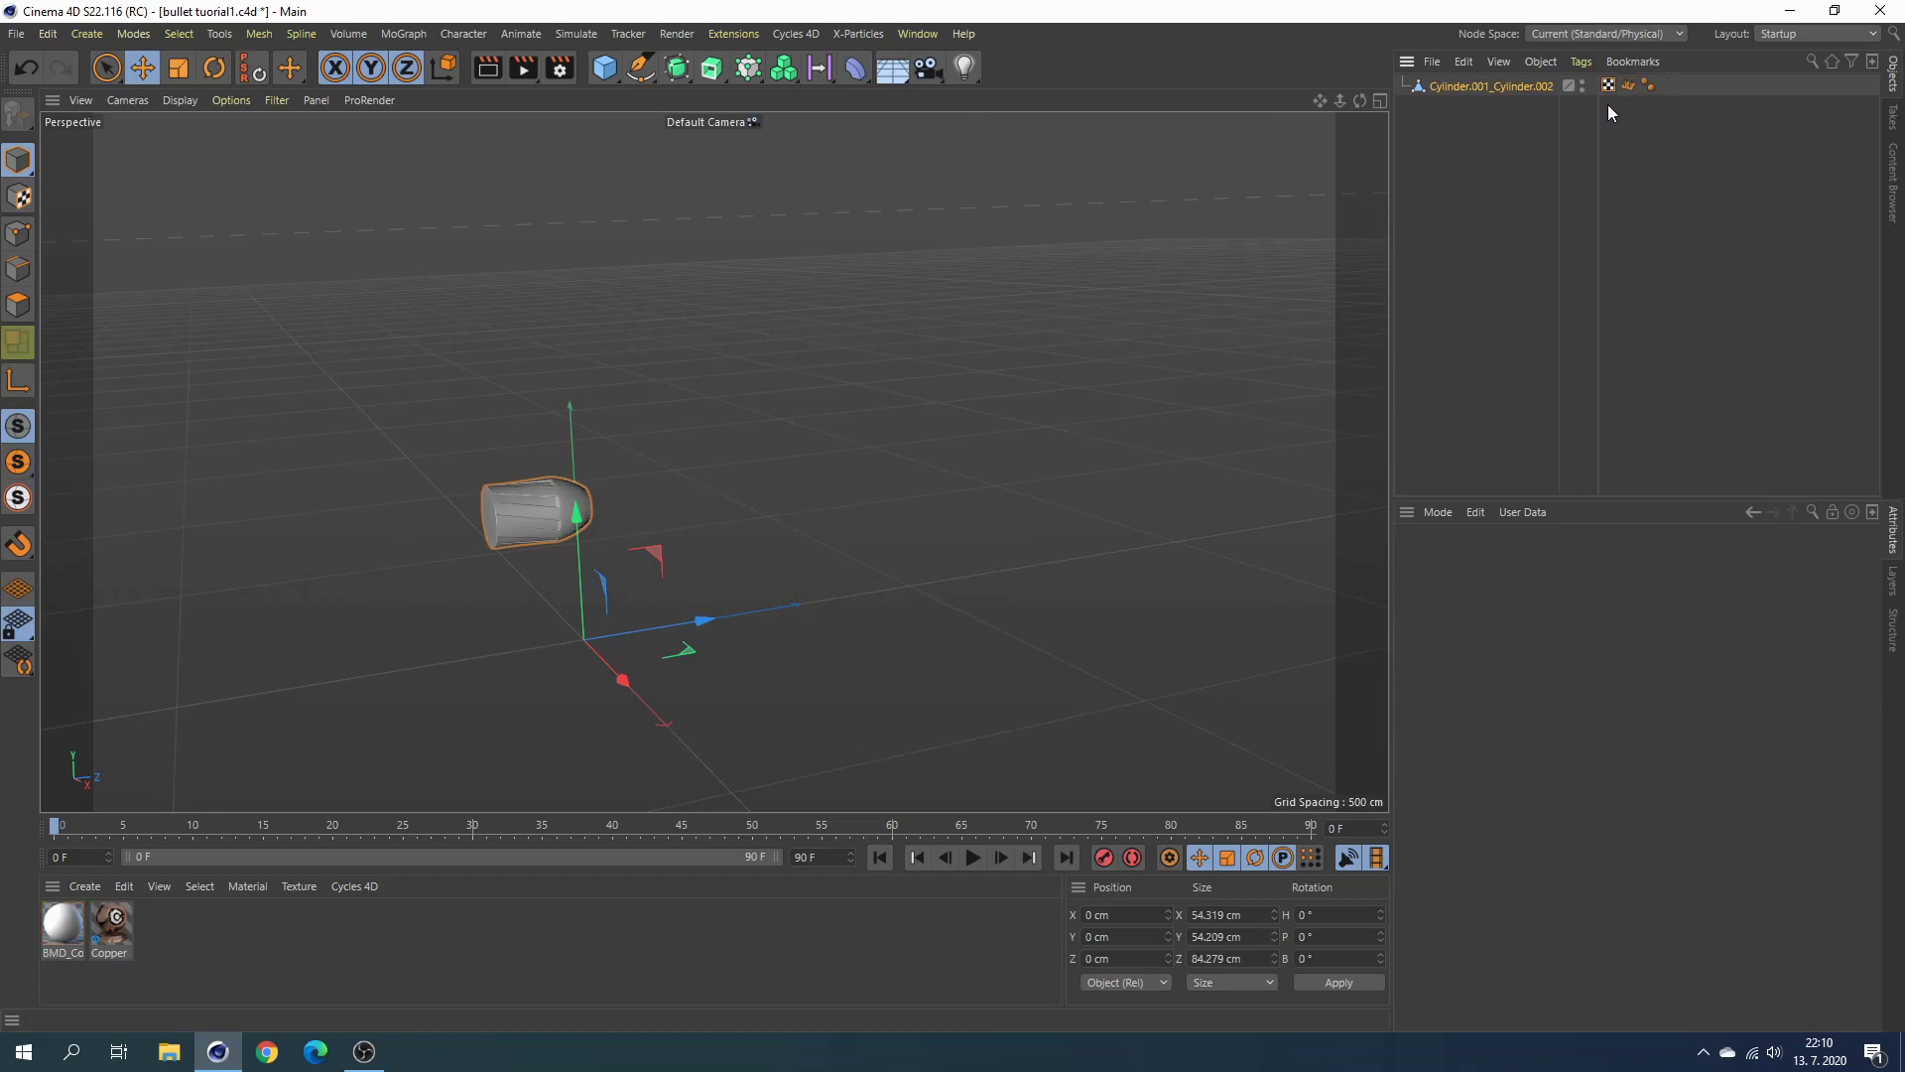
{"action": "left_click", "coordinate": [1608, 87]}
{"action": "key", "text": "Delete"}
{"action": "left_click_drag", "start_coordinate": [633, 536], "coordinate": [449, 762], "text": "alt"}
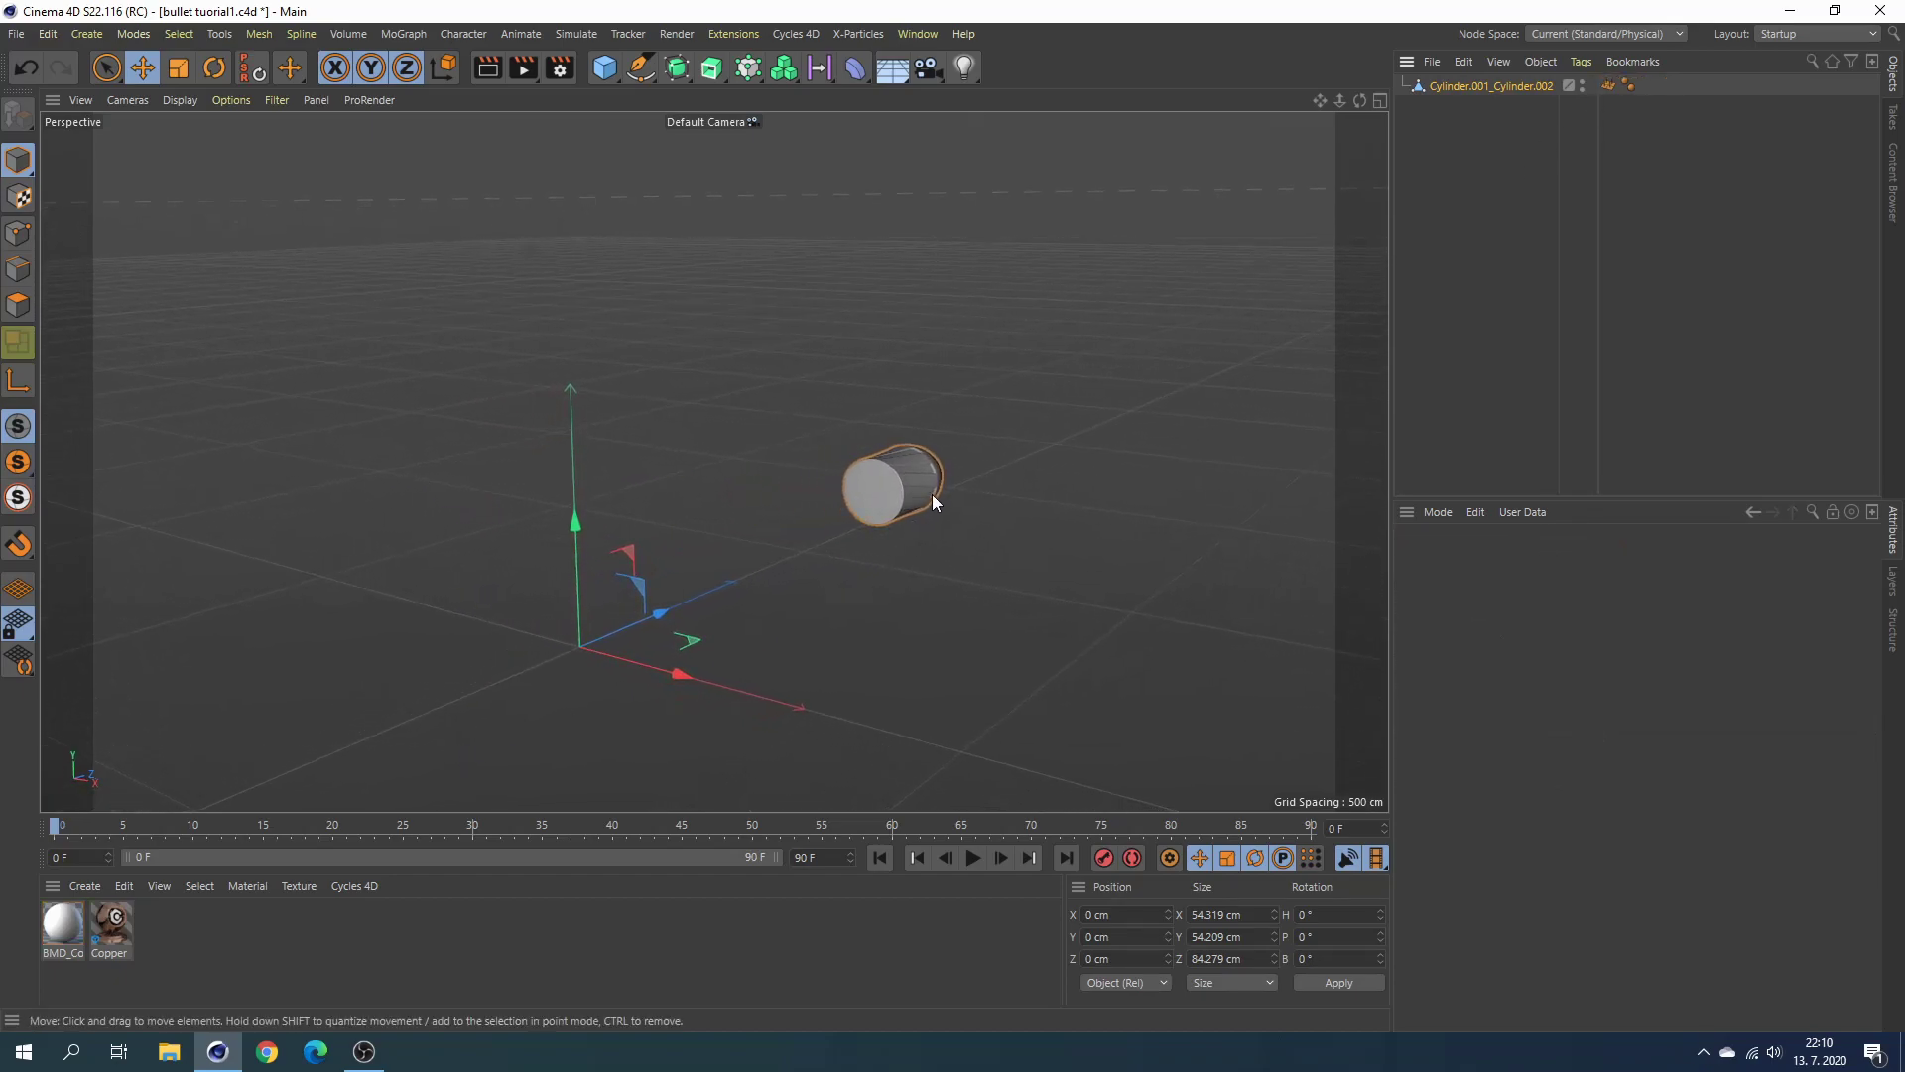
{"action": "left_click_drag", "start_coordinate": [931, 494], "coordinate": [863, 486], "text": "alt"}
{"action": "left_click", "coordinate": [860, 486]}
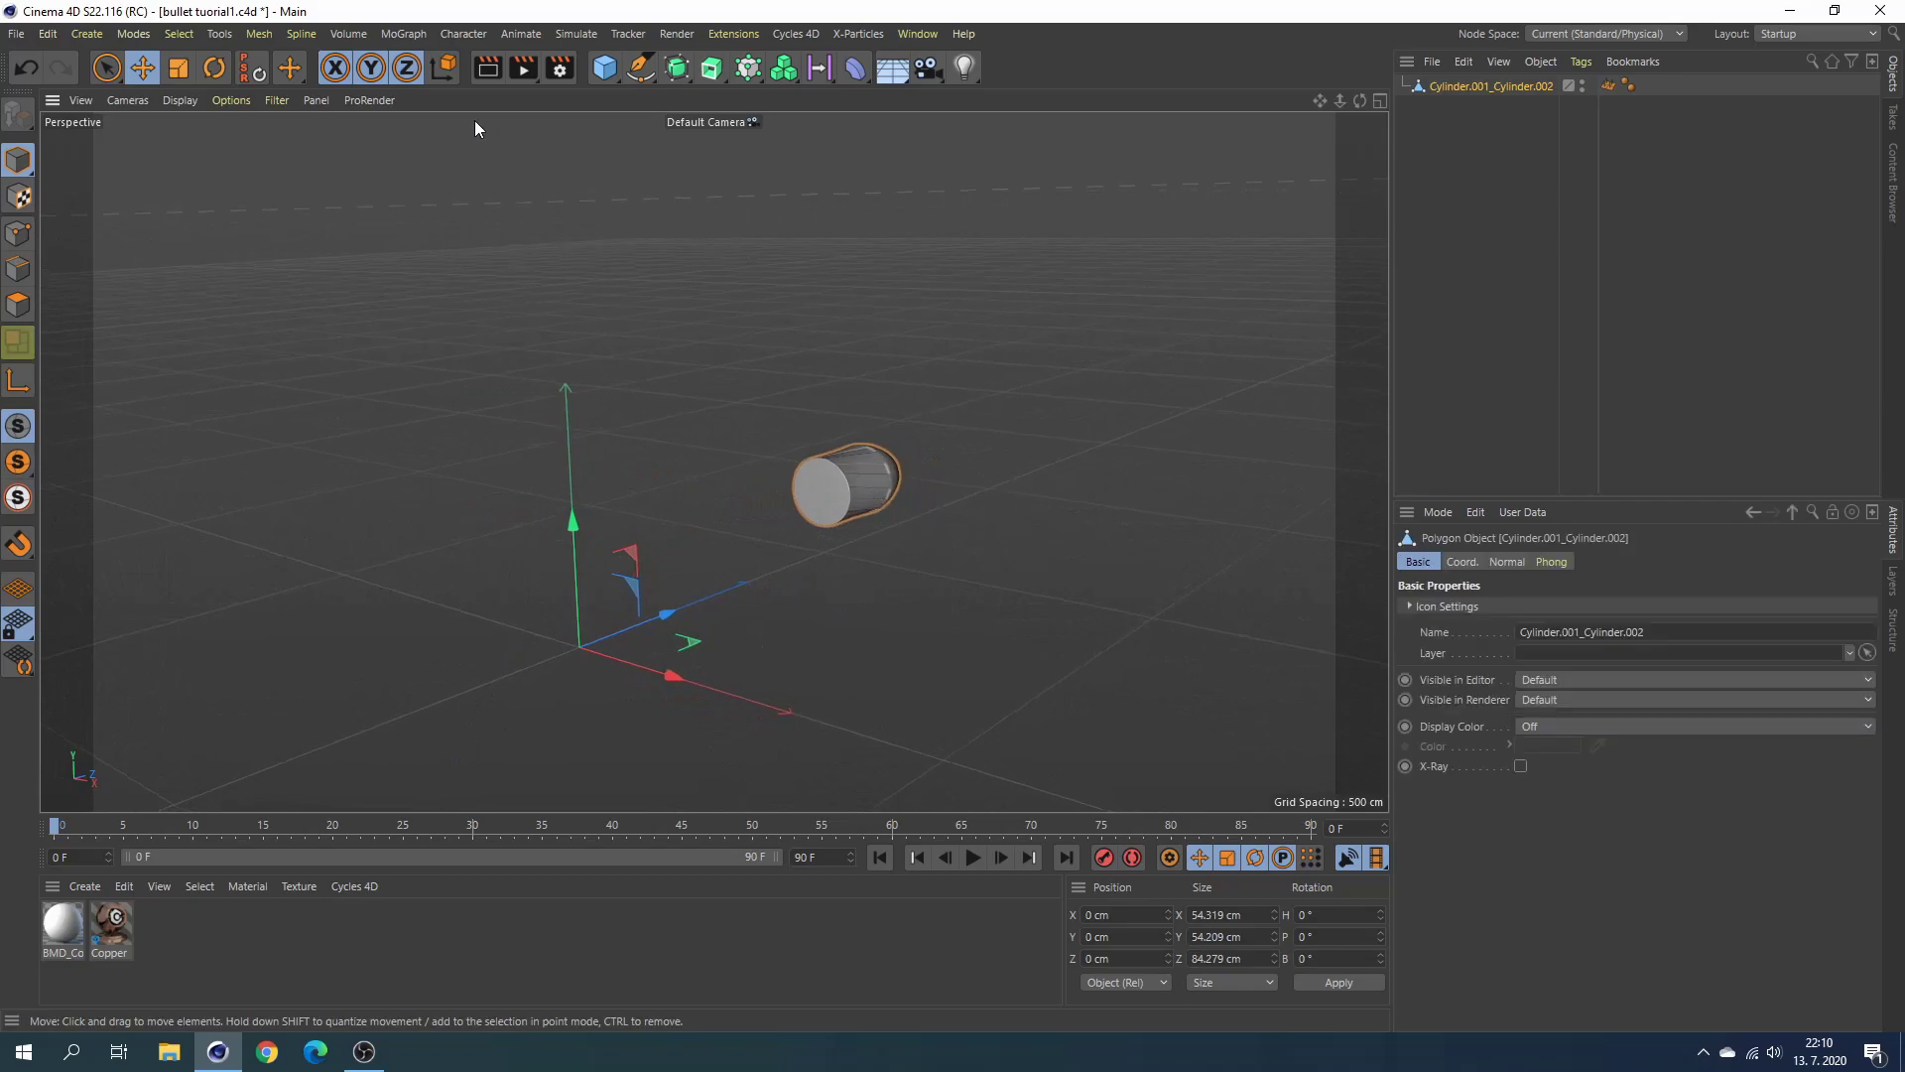
{"action": "left_click", "coordinate": [260, 43]}
{"action": "mouse_move", "coordinate": [345, 464]}
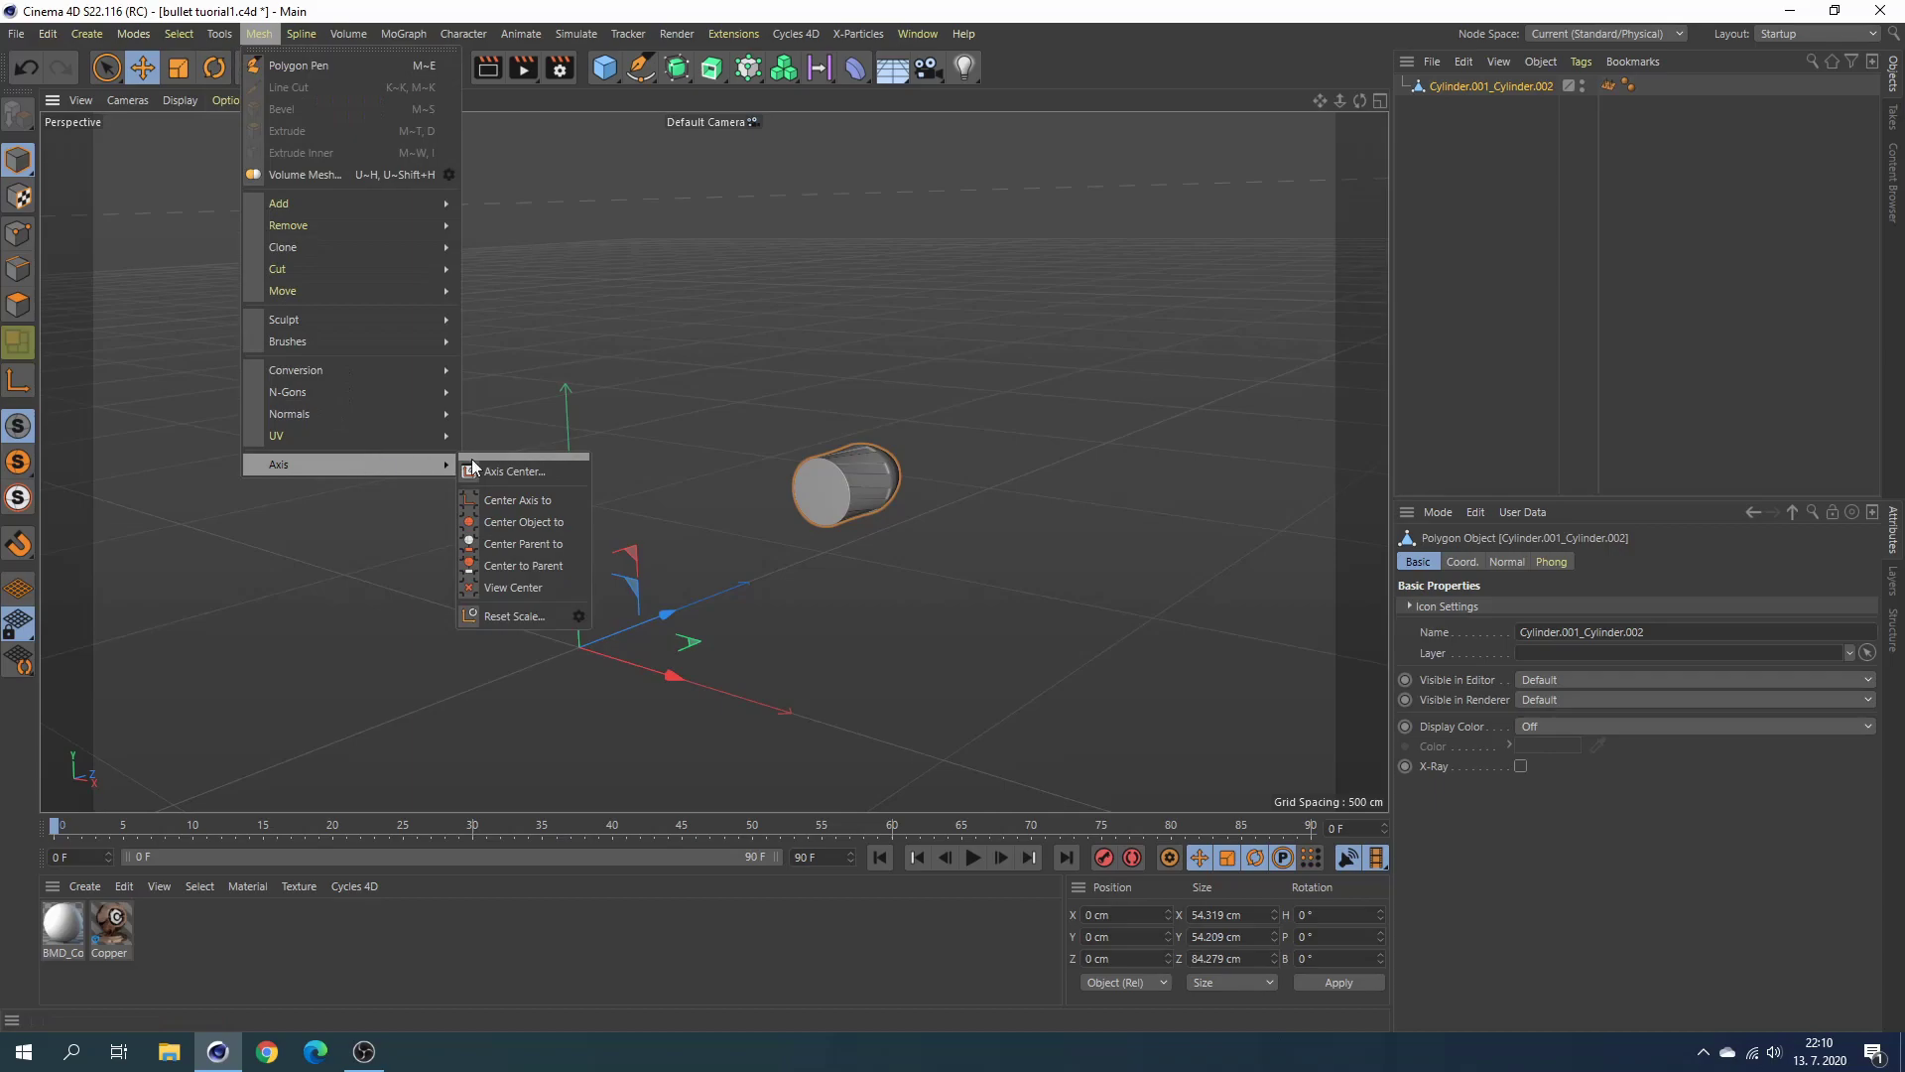
Center the bullet on its axis and lift it to a Y position of 215.238 cm.
{"action": "left_click", "coordinate": [523, 523]}
{"action": "mouse_move", "coordinate": [570, 568]}
{"action": "left_mouse_down"}
{"action": "mouse_move", "coordinate": [580, 389]}
{"action": "mouse_move", "coordinate": [515, 456]}
{"action": "mouse_move", "coordinate": [655, 538]}
{"action": "mouse_move", "coordinate": [532, 540]}
{"action": "left_mouse_up"}
{"action": "scroll", "coordinate": [532, 540], "scroll_direction": "up", "scroll_amount": 2}
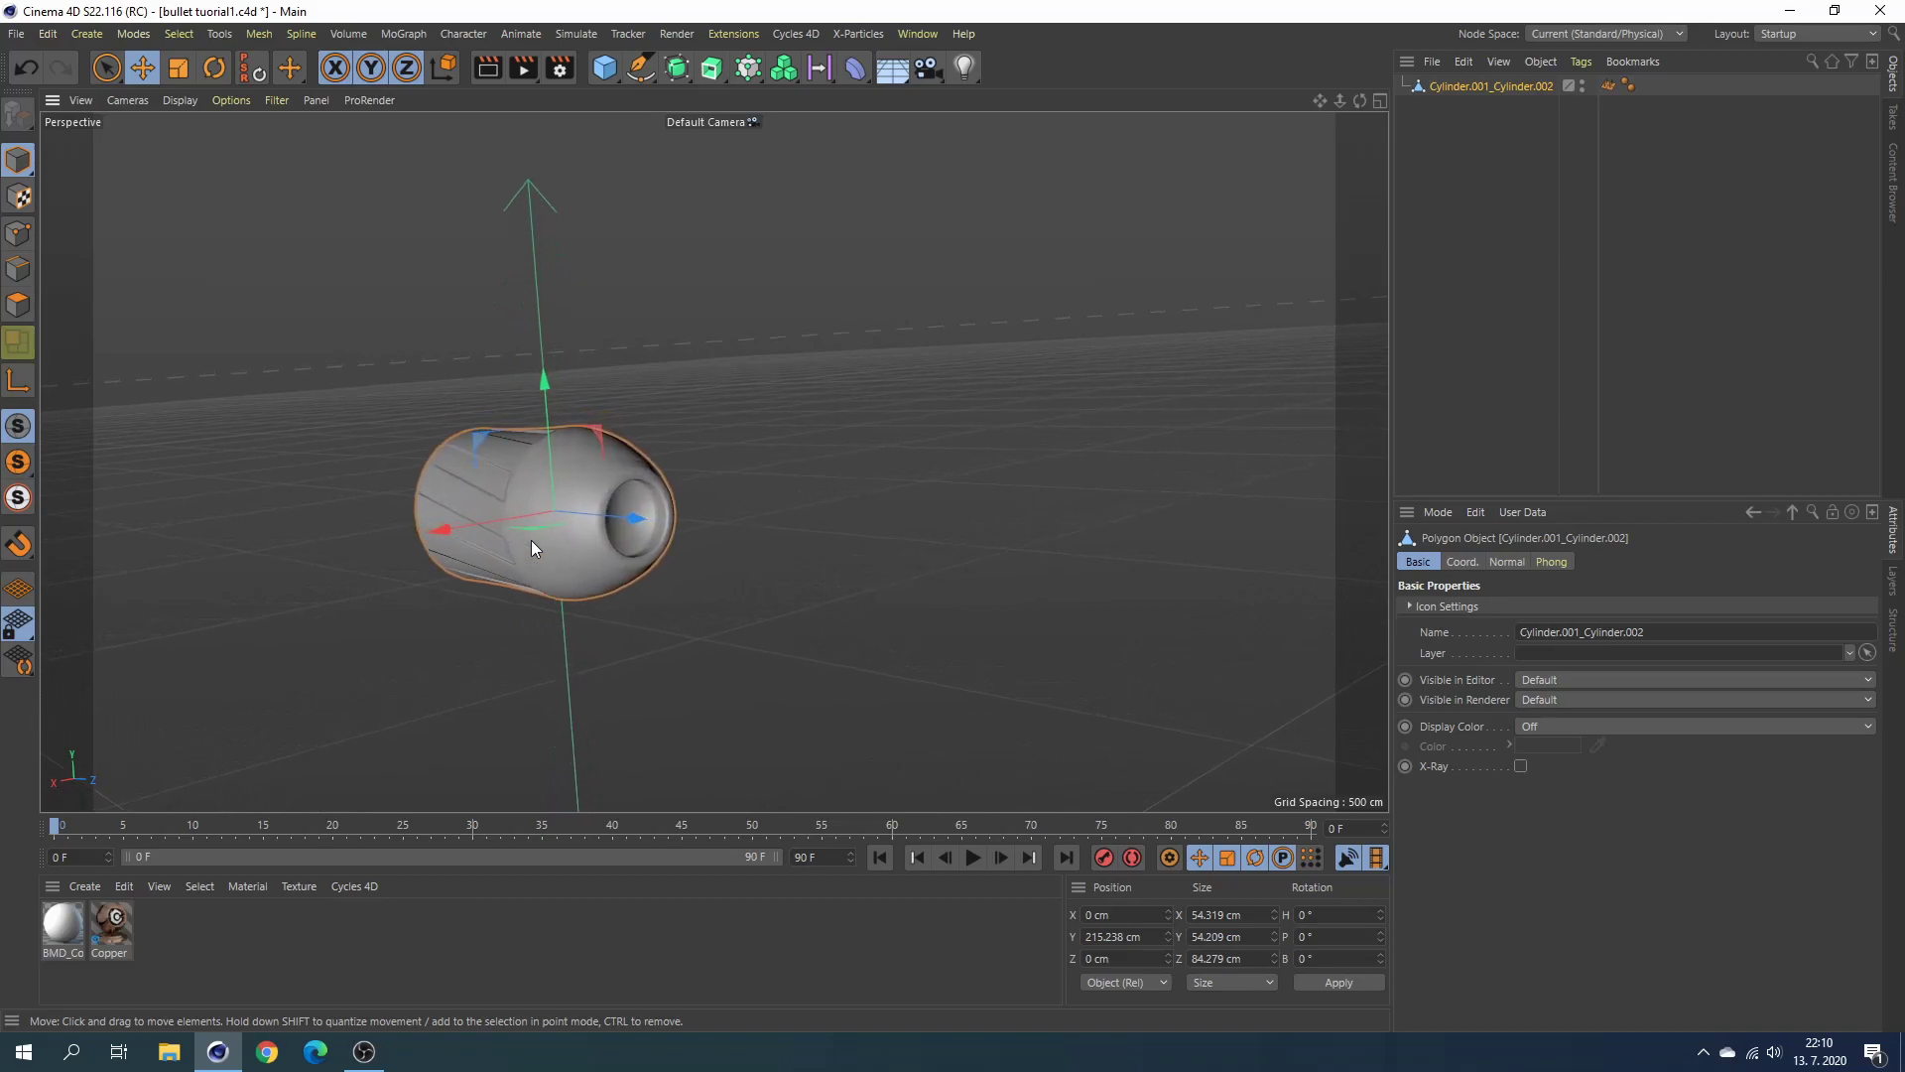
{"action": "scroll", "coordinate": [532, 540], "scroll_direction": "up", "scroll_amount": 2}
{"action": "scroll", "coordinate": [532, 540], "scroll_direction": "up", "scroll_amount": 3}
{"action": "scroll", "coordinate": [530, 535], "scroll_direction": "up", "scroll_amount": 2}
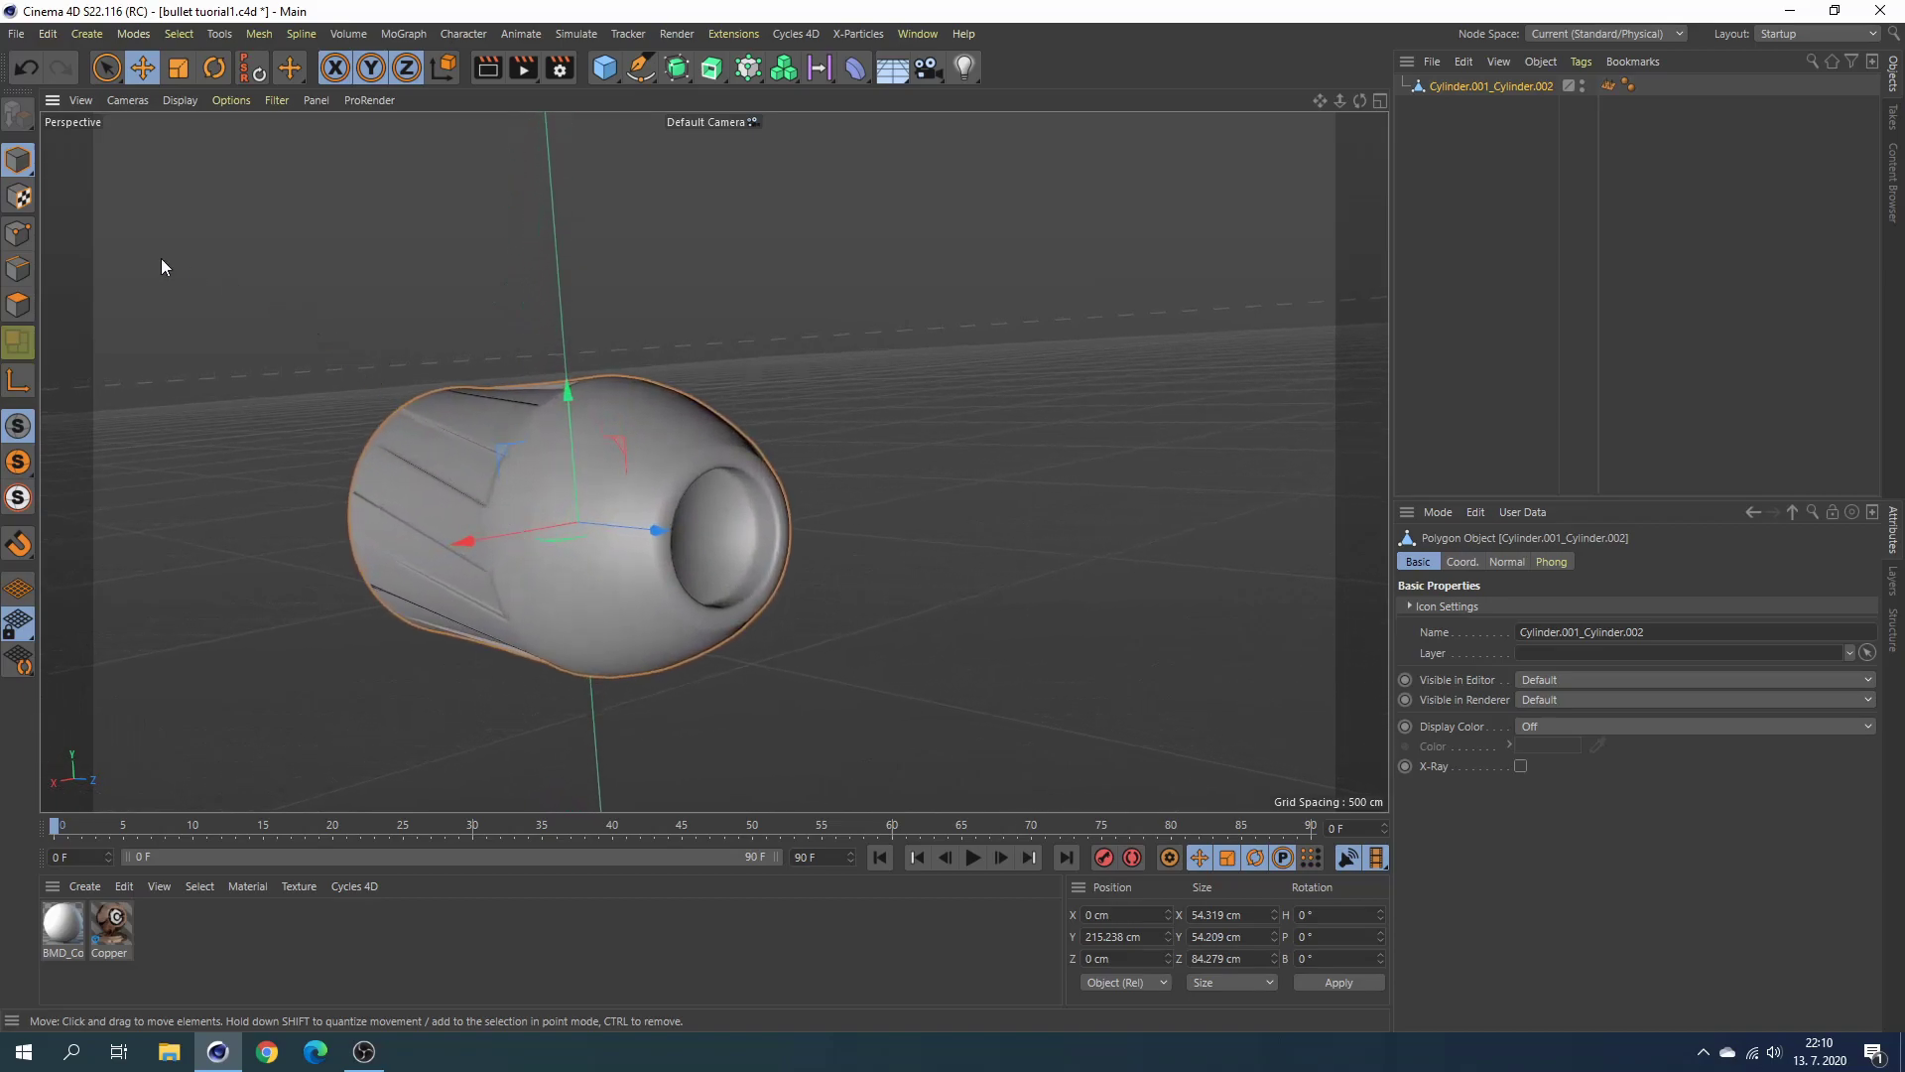
{"action": "left_click", "coordinate": [18, 308]}
Paint-select a complete 180-face ring around the bullet's rim in Polygon mode.
{"action": "scroll", "coordinate": [600, 508], "scroll_direction": "up", "scroll_amount": 2}
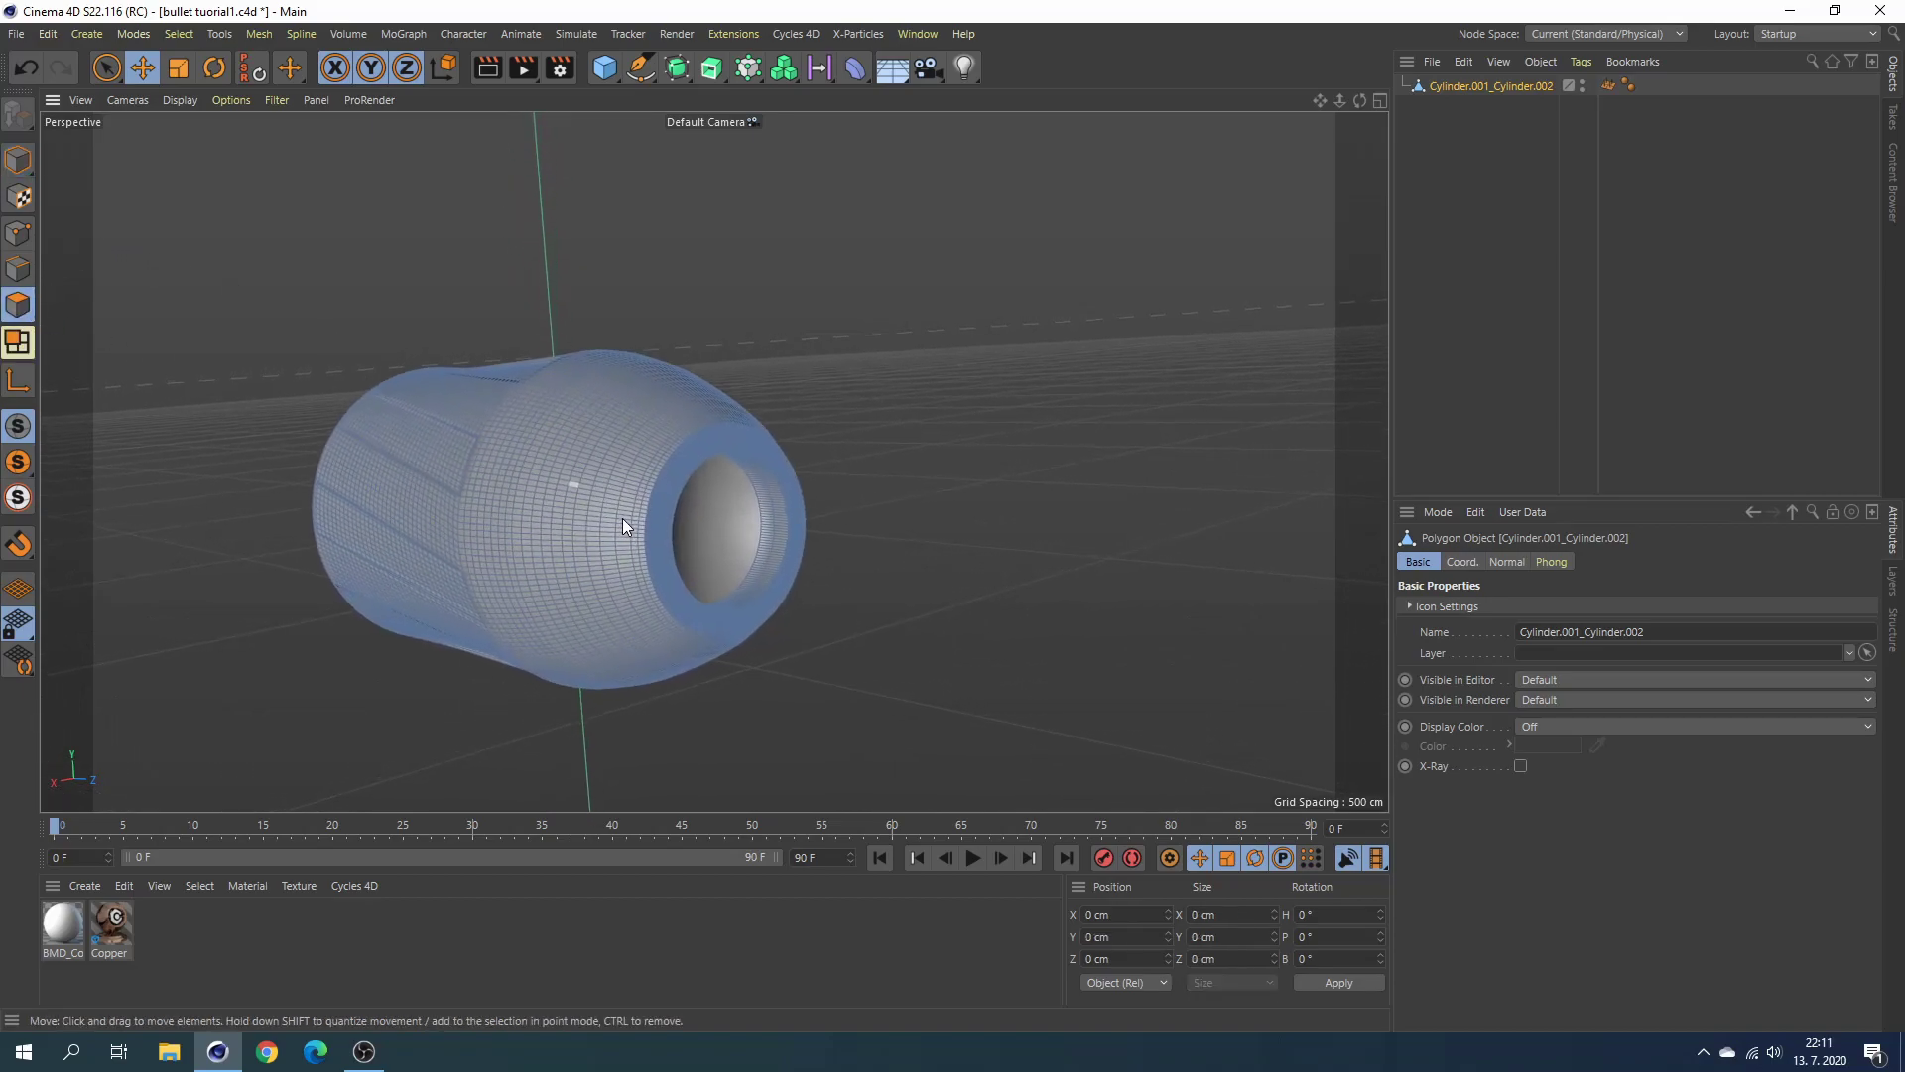
{"action": "scroll", "coordinate": [622, 518], "scroll_direction": "up", "scroll_amount": 2}
{"action": "scroll", "coordinate": [652, 512], "scroll_direction": "up", "scroll_amount": 2}
{"action": "scroll", "coordinate": [673, 474], "scroll_direction": "up", "scroll_amount": 1}
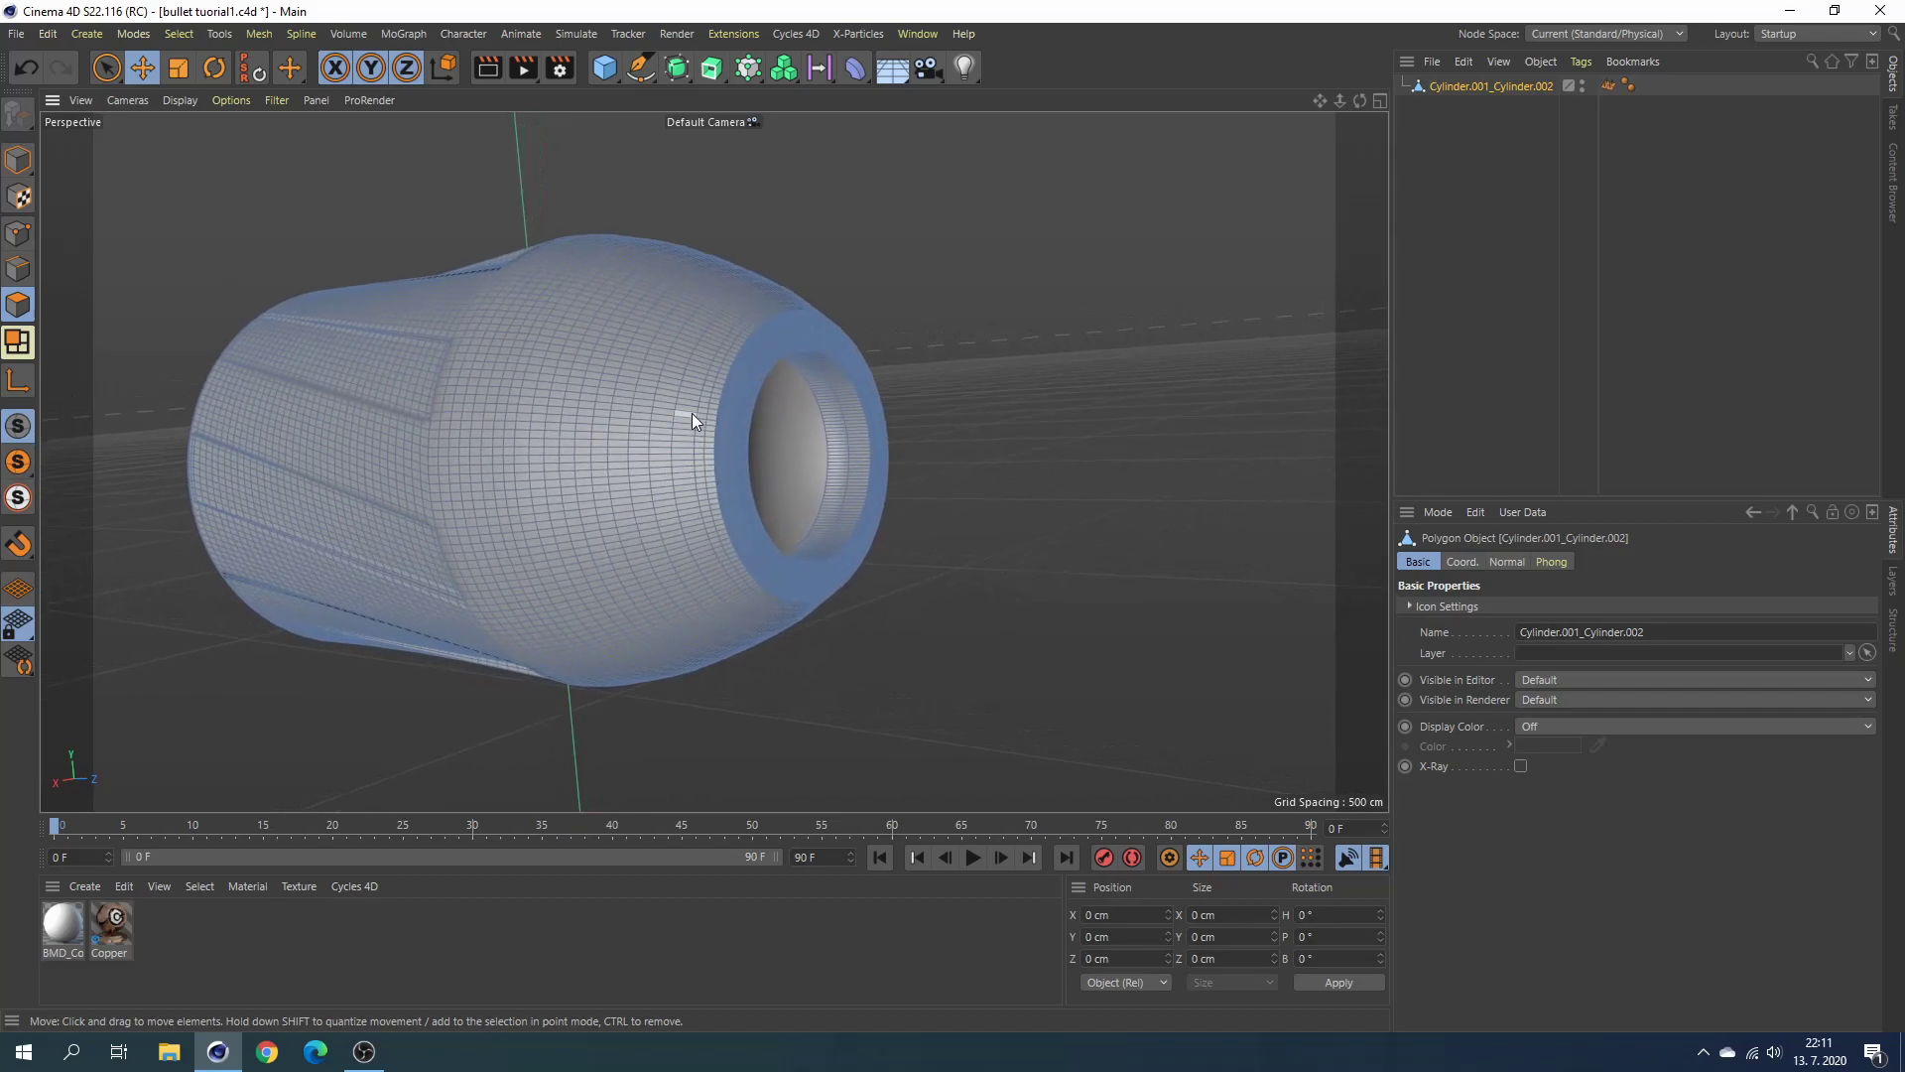
{"action": "left_click_drag", "start_coordinate": [691, 407], "coordinate": [682, 442]}
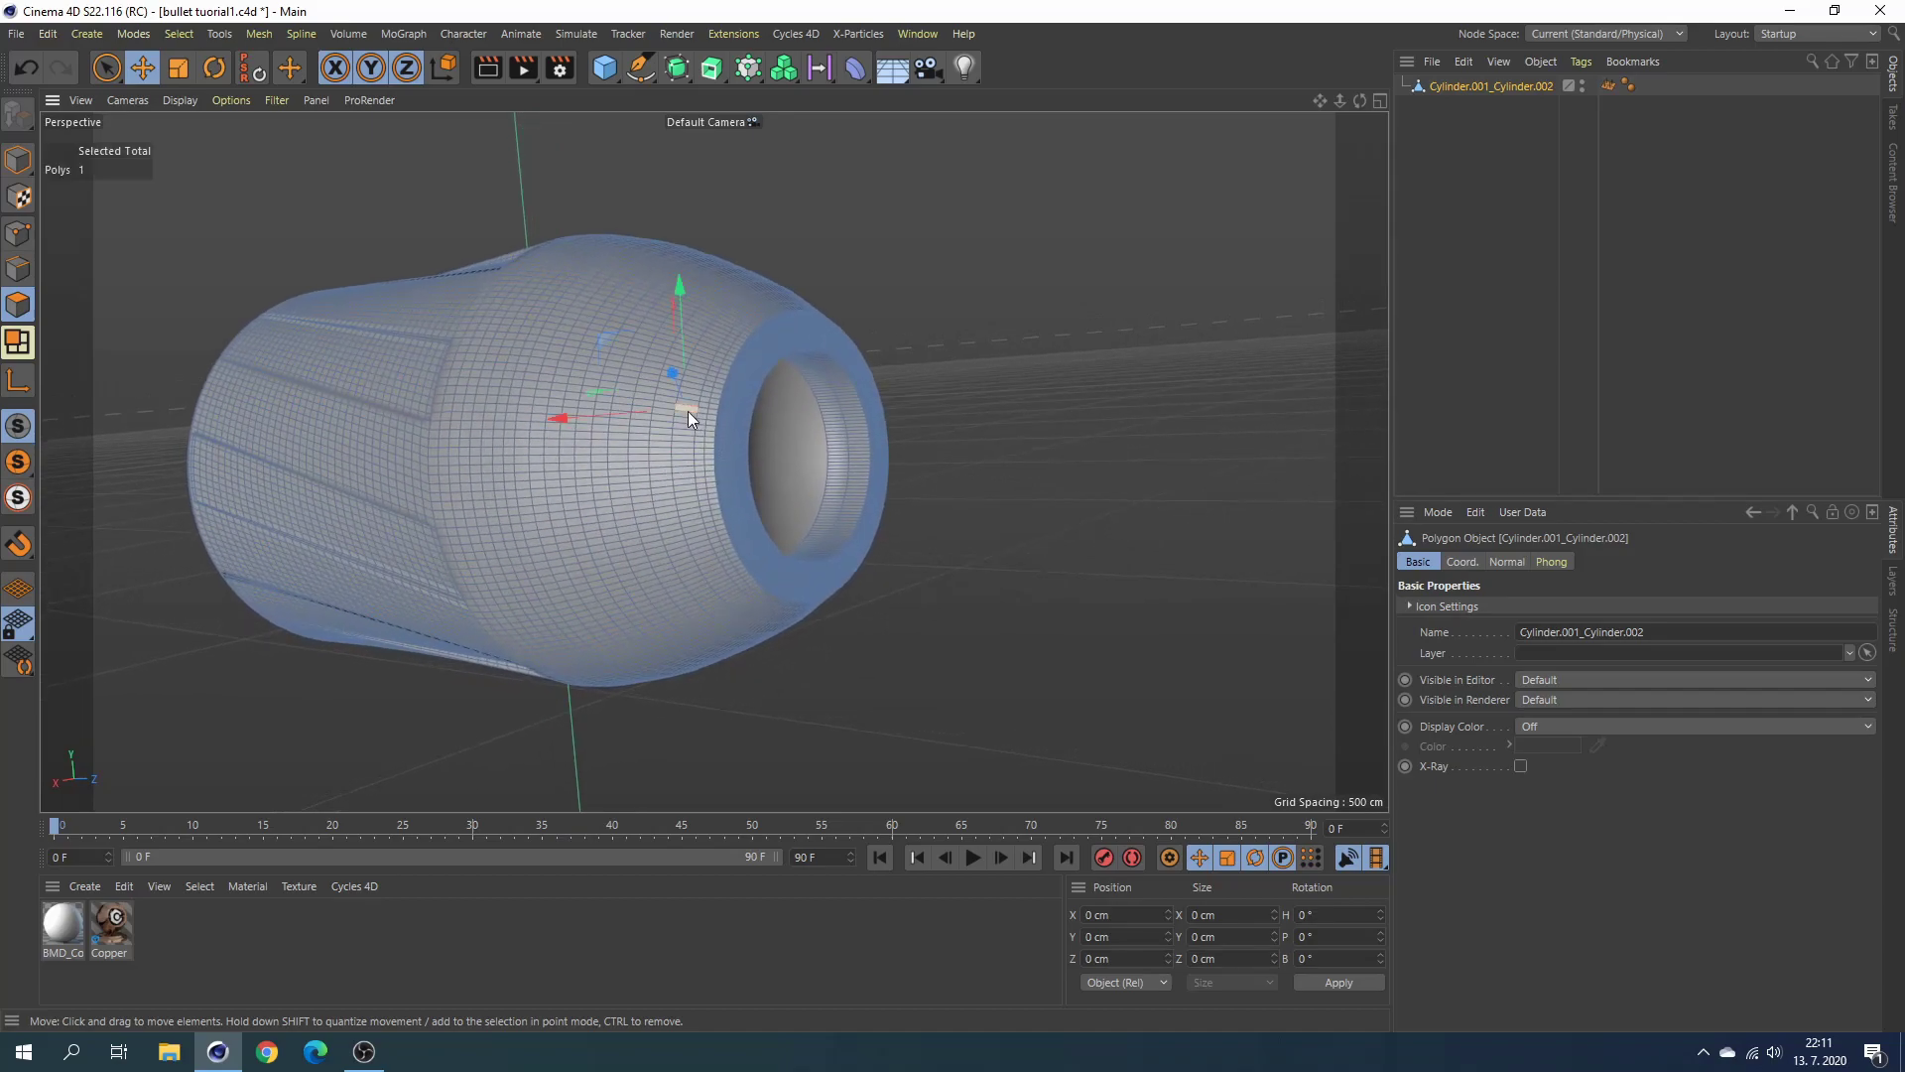
{"action": "mouse_move", "coordinate": [696, 536]}
{"action": "left_mouse_down"}
{"action": "mouse_move", "coordinate": [734, 594]}
{"action": "mouse_move", "coordinate": [726, 522]}
{"action": "mouse_move", "coordinate": [673, 537]}
{"action": "mouse_move", "coordinate": [618, 518]}
{"action": "mouse_move", "coordinate": [651, 542]}
{"action": "left_mouse_up"}
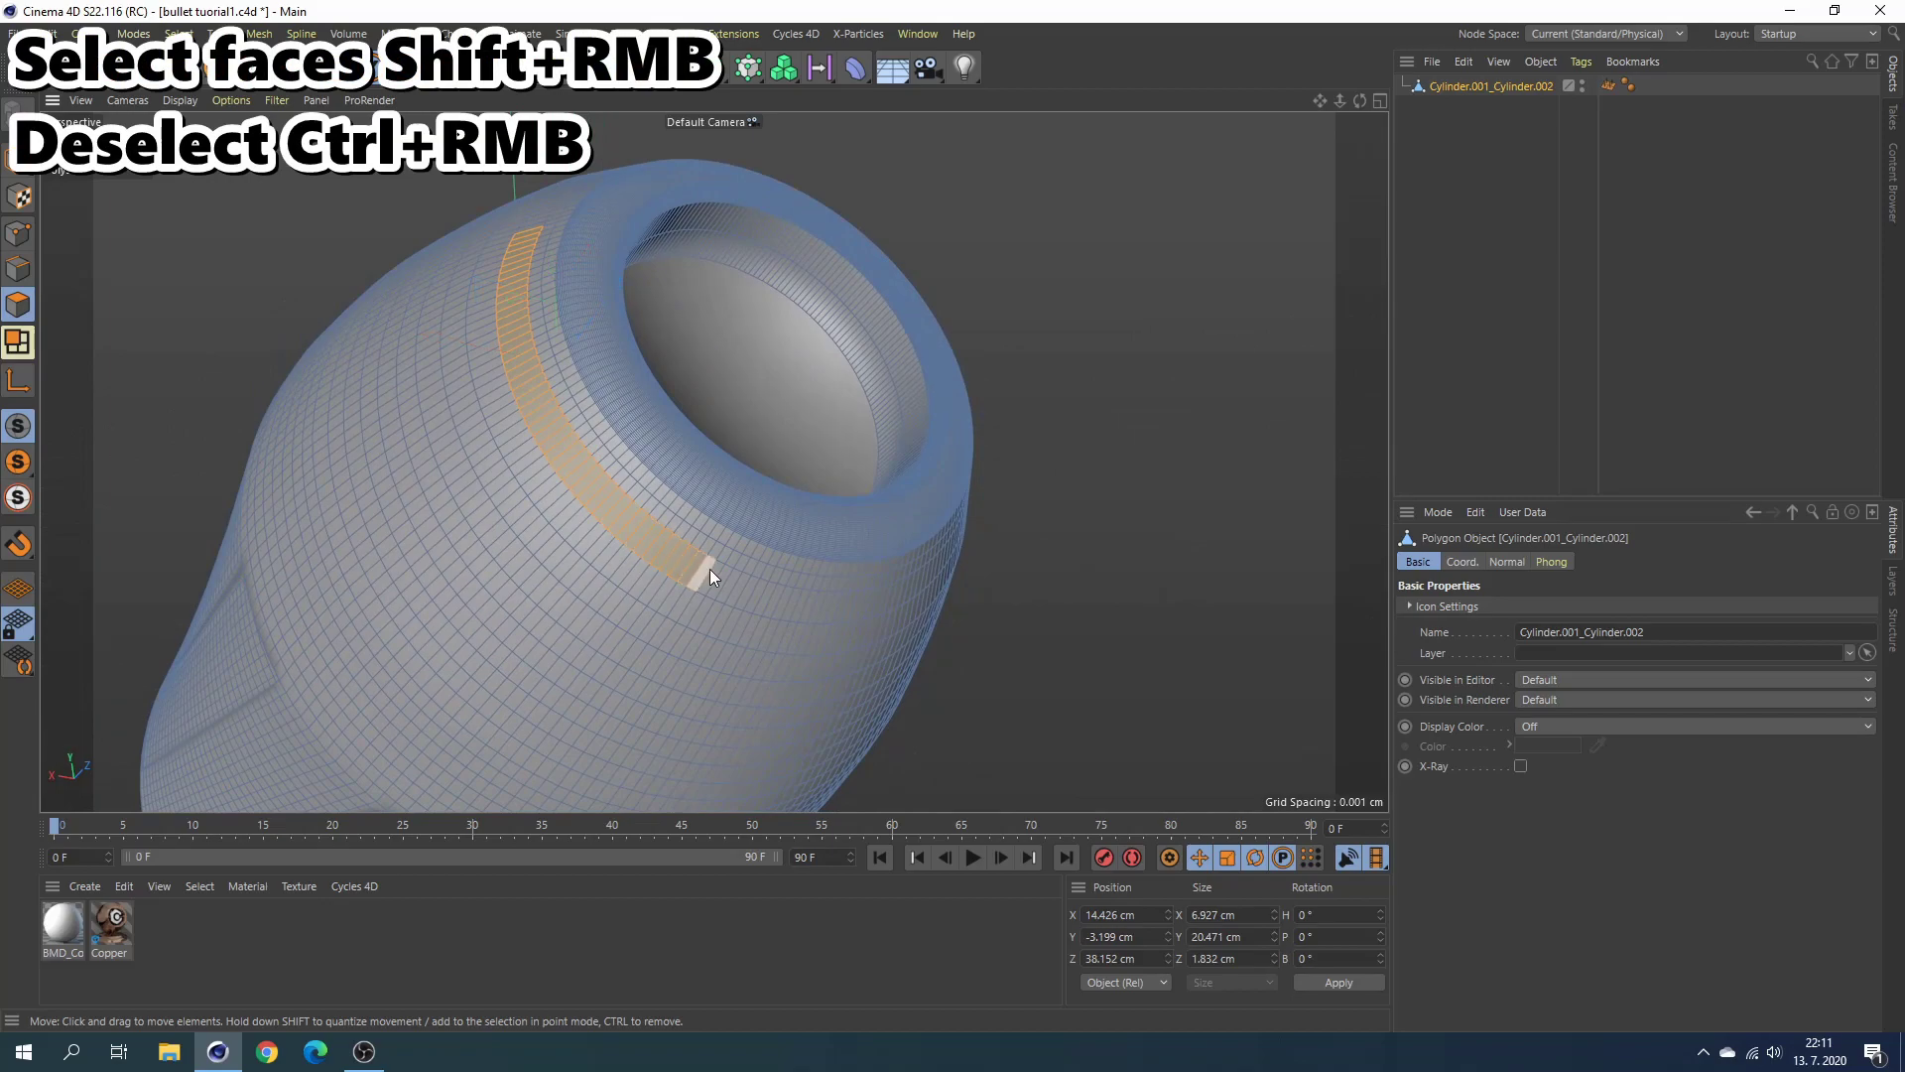
{"action": "mouse_move", "coordinate": [766, 593]}
{"action": "left_mouse_down", "text": "shift"}
{"action": "mouse_move", "coordinate": [814, 597]}
{"action": "mouse_move", "coordinate": [611, 551]}
{"action": "mouse_move", "coordinate": [639, 553]}
{"action": "left_mouse_up", "text": "shift"}
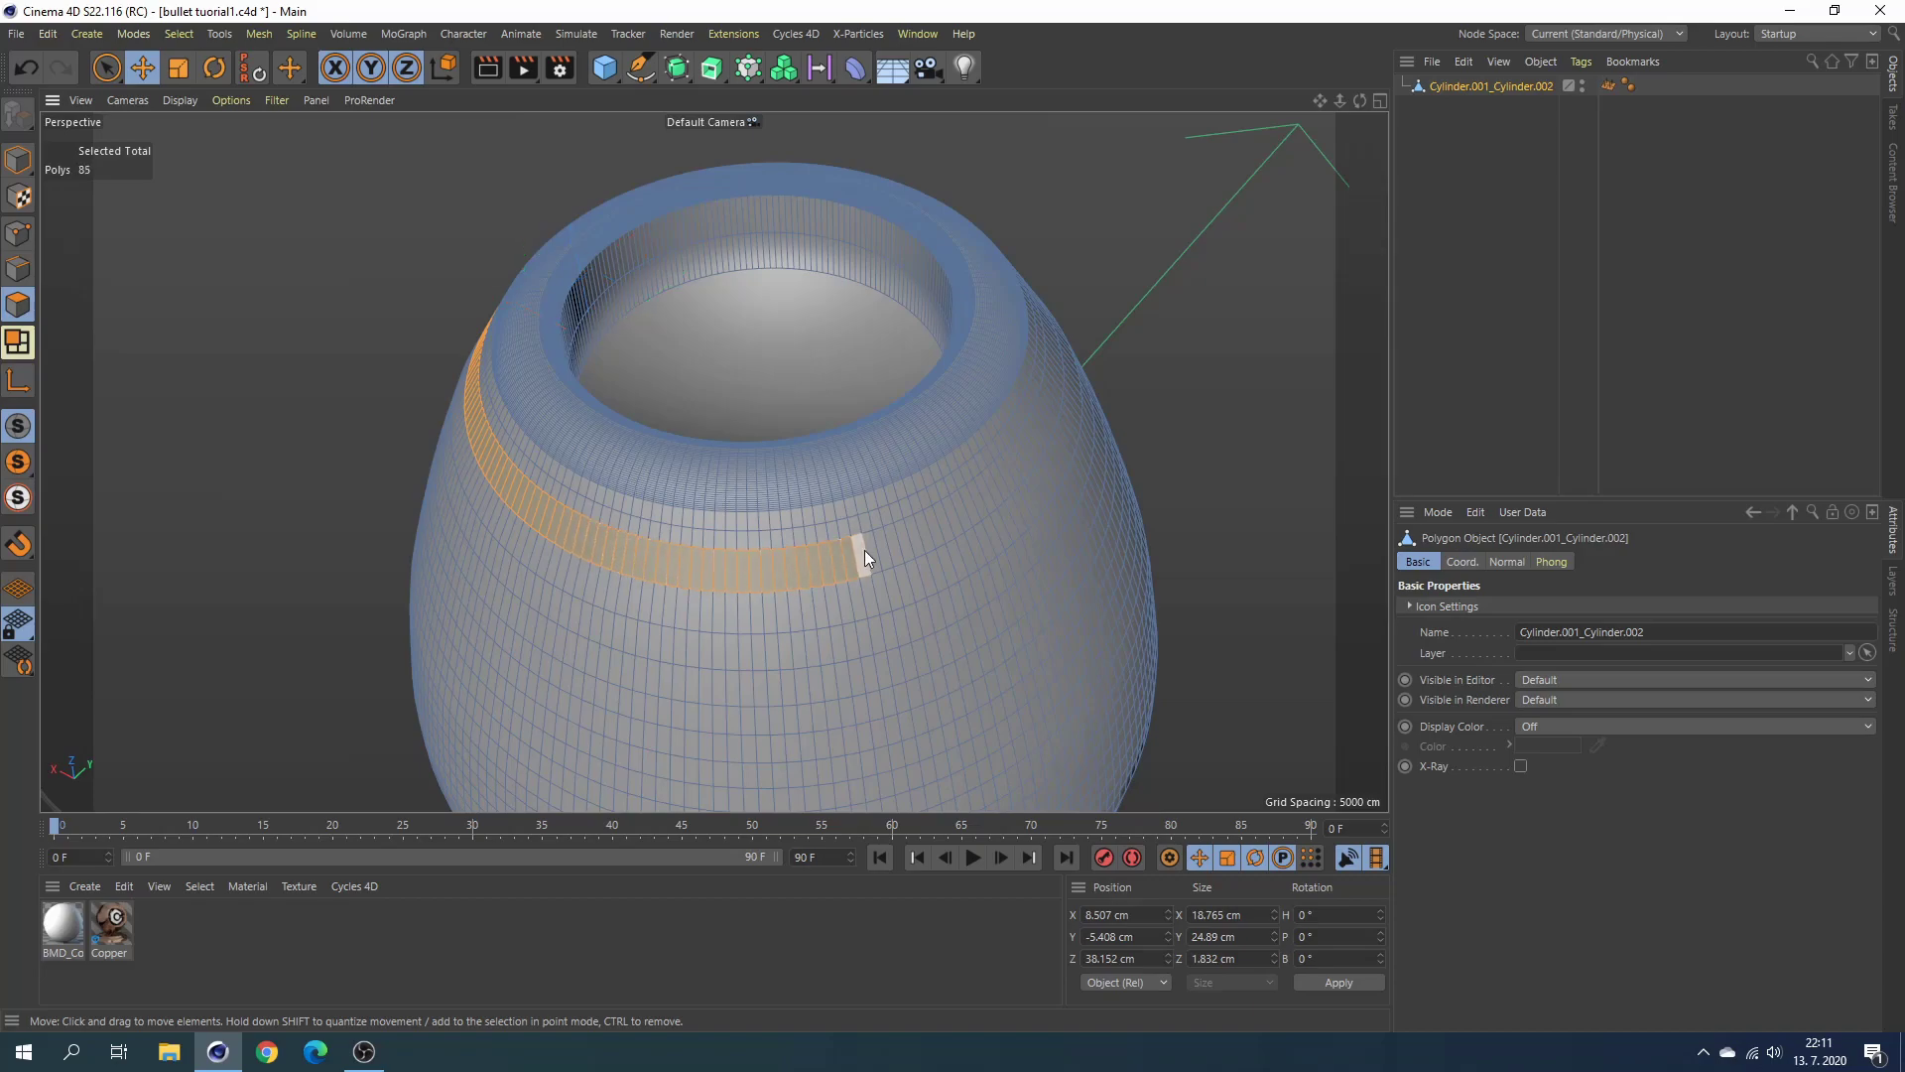
{"action": "mouse_move", "coordinate": [1020, 469]}
{"action": "left_mouse_down", "text": "alt"}
{"action": "mouse_move", "coordinate": [607, 578]}
{"action": "mouse_move", "coordinate": [583, 543]}
{"action": "left_mouse_up", "text": "alt"}
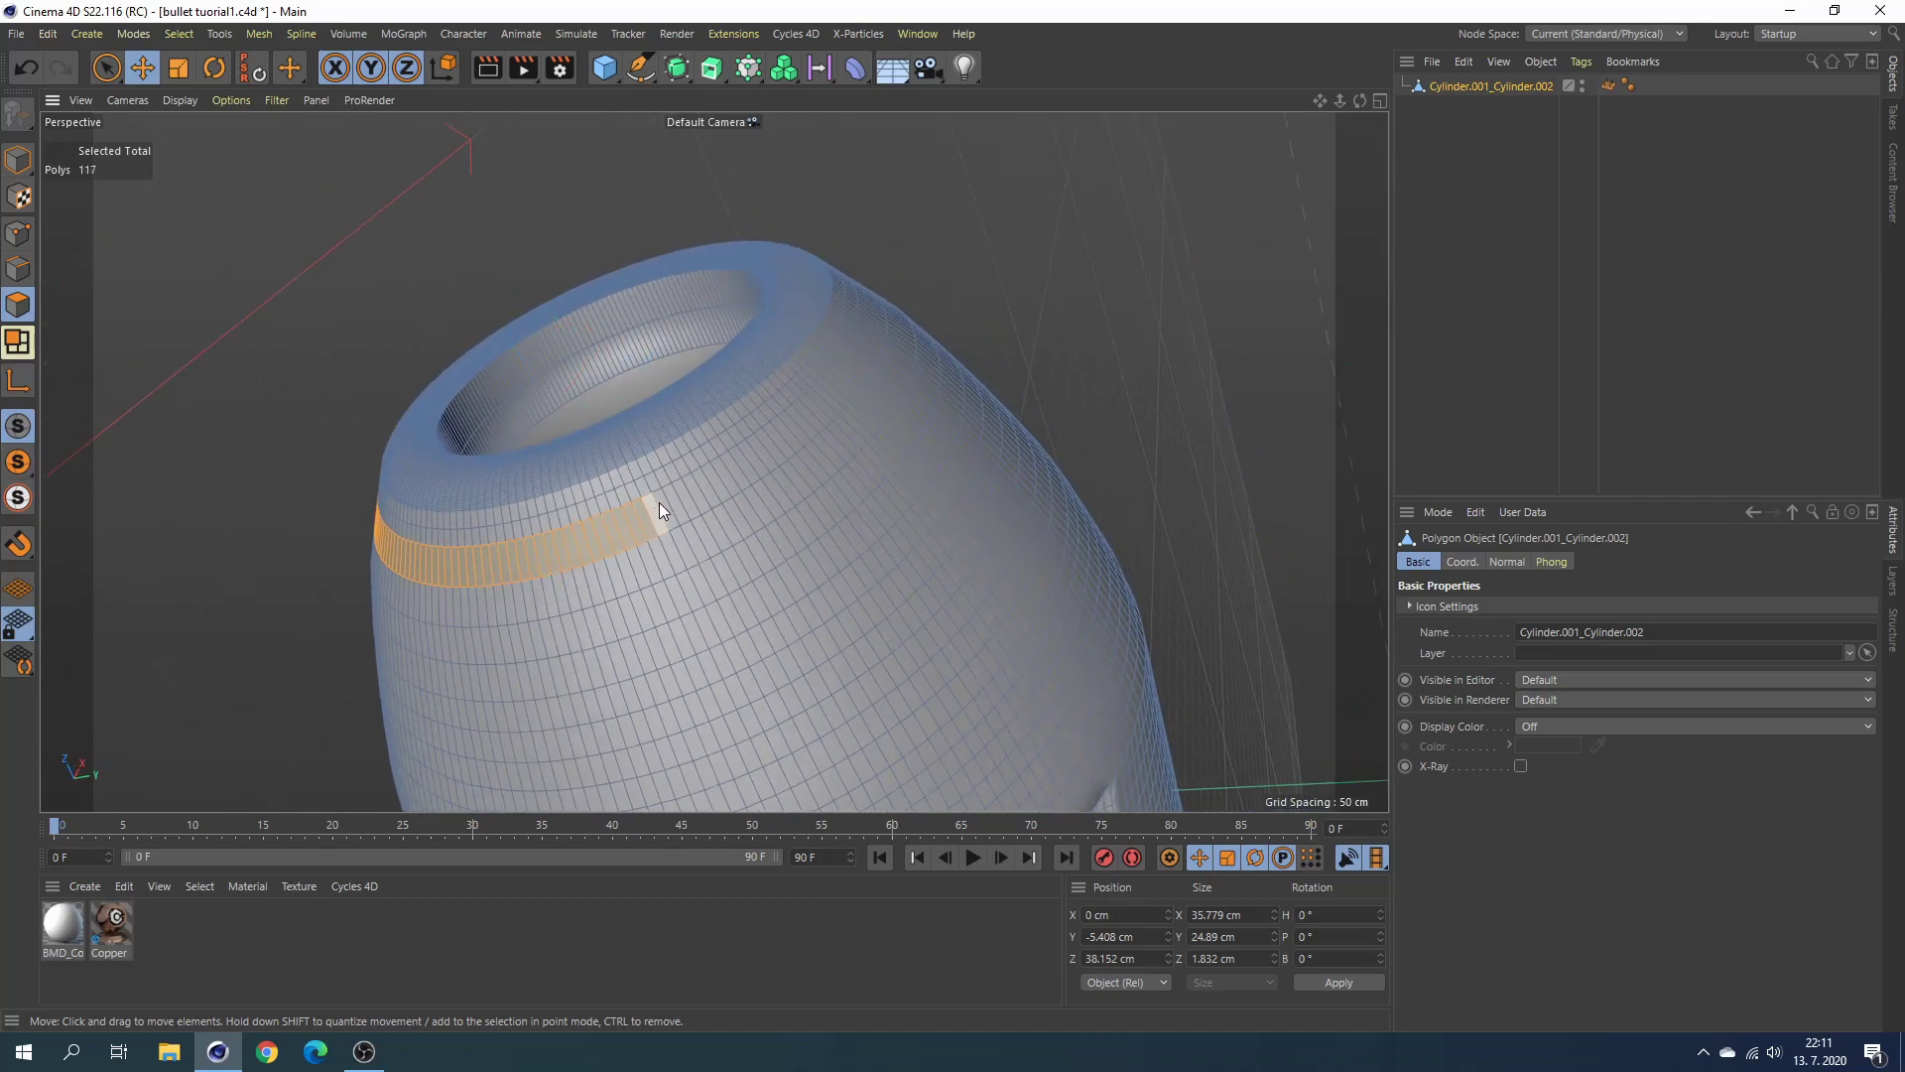
{"action": "mouse_move", "coordinate": [855, 373]}
{"action": "left_mouse_down", "text": "shift"}
{"action": "mouse_move", "coordinate": [861, 359]}
{"action": "mouse_move", "coordinate": [722, 480]}
{"action": "mouse_move", "coordinate": [446, 491]}
{"action": "mouse_move", "coordinate": [476, 452]}
{"action": "left_mouse_up", "text": "shift"}
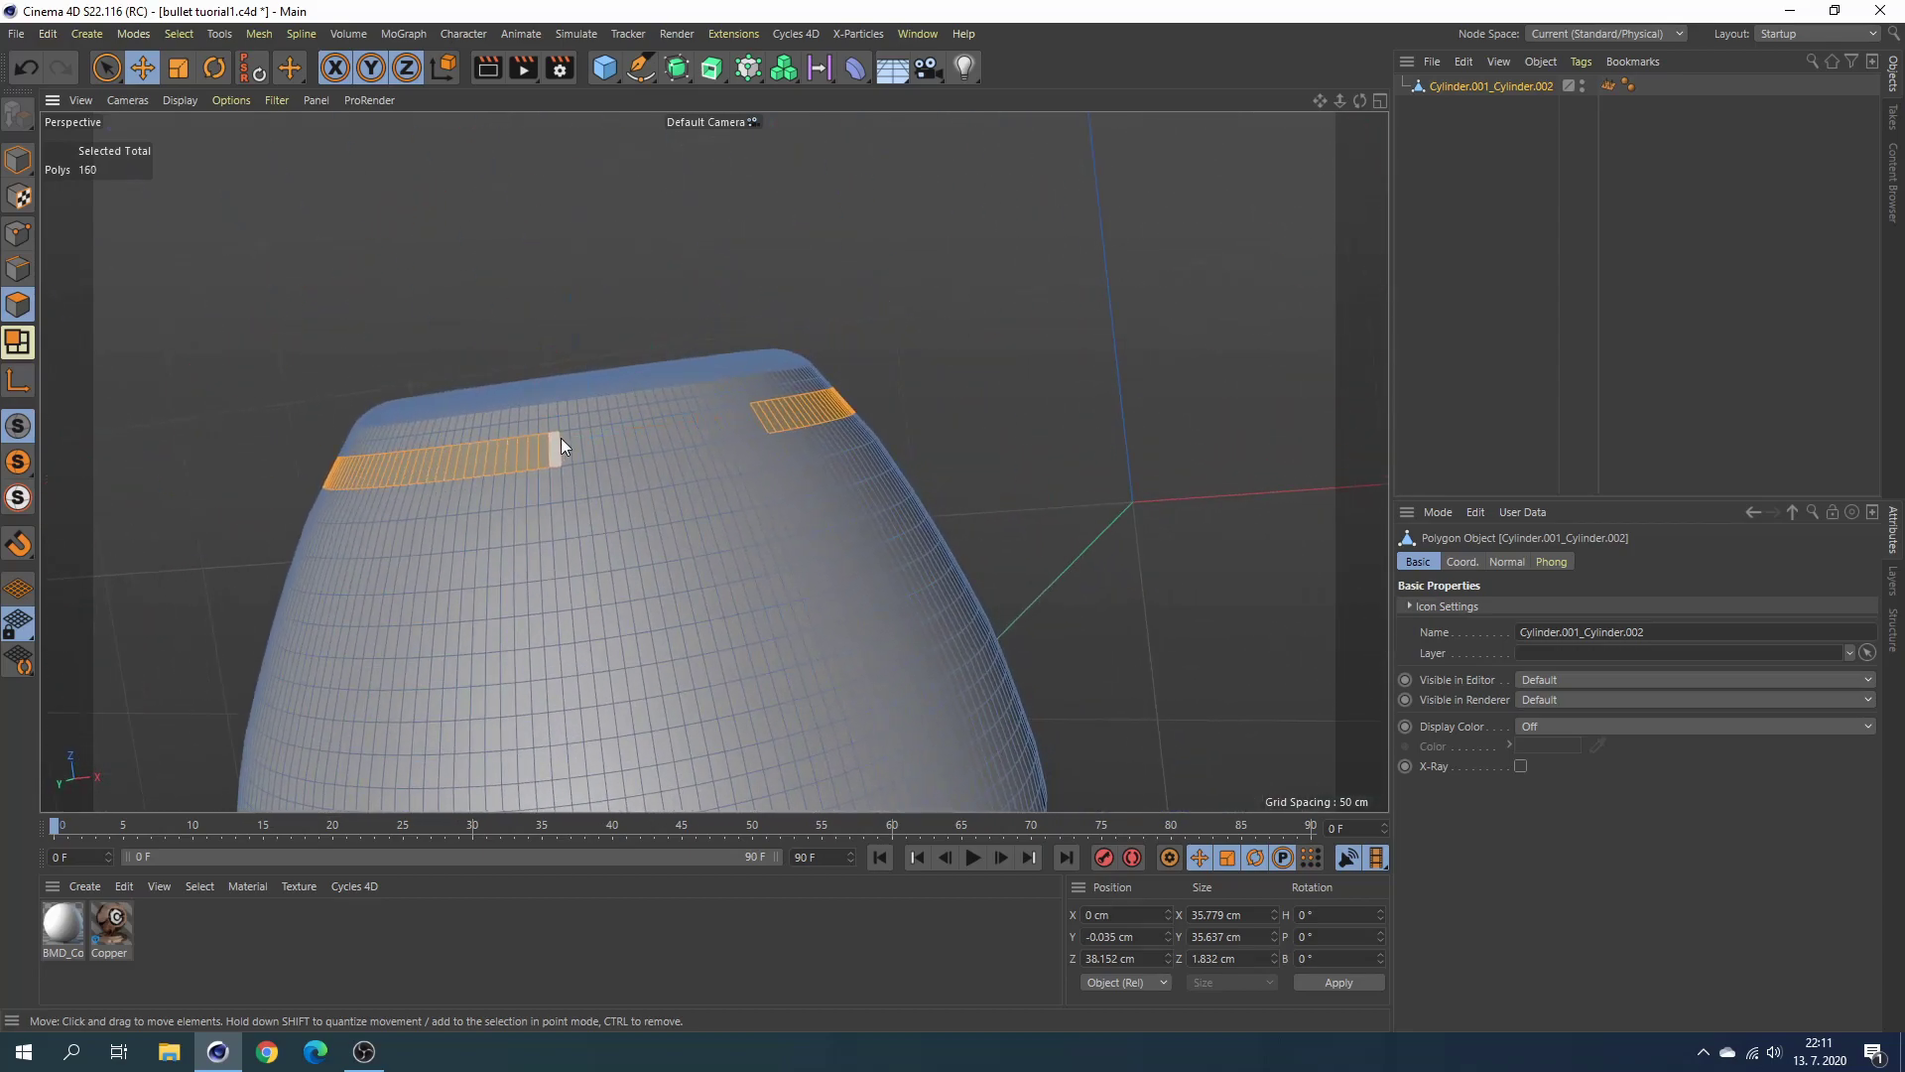
{"action": "mouse_move", "coordinate": [730, 417]}
{"action": "left_mouse_down", "text": "shift"}
{"action": "mouse_move", "coordinate": [767, 413]}
{"action": "mouse_move", "coordinate": [691, 429]}
{"action": "left_mouse_up", "text": "shift"}
{"action": "key", "text": "alt+h"}
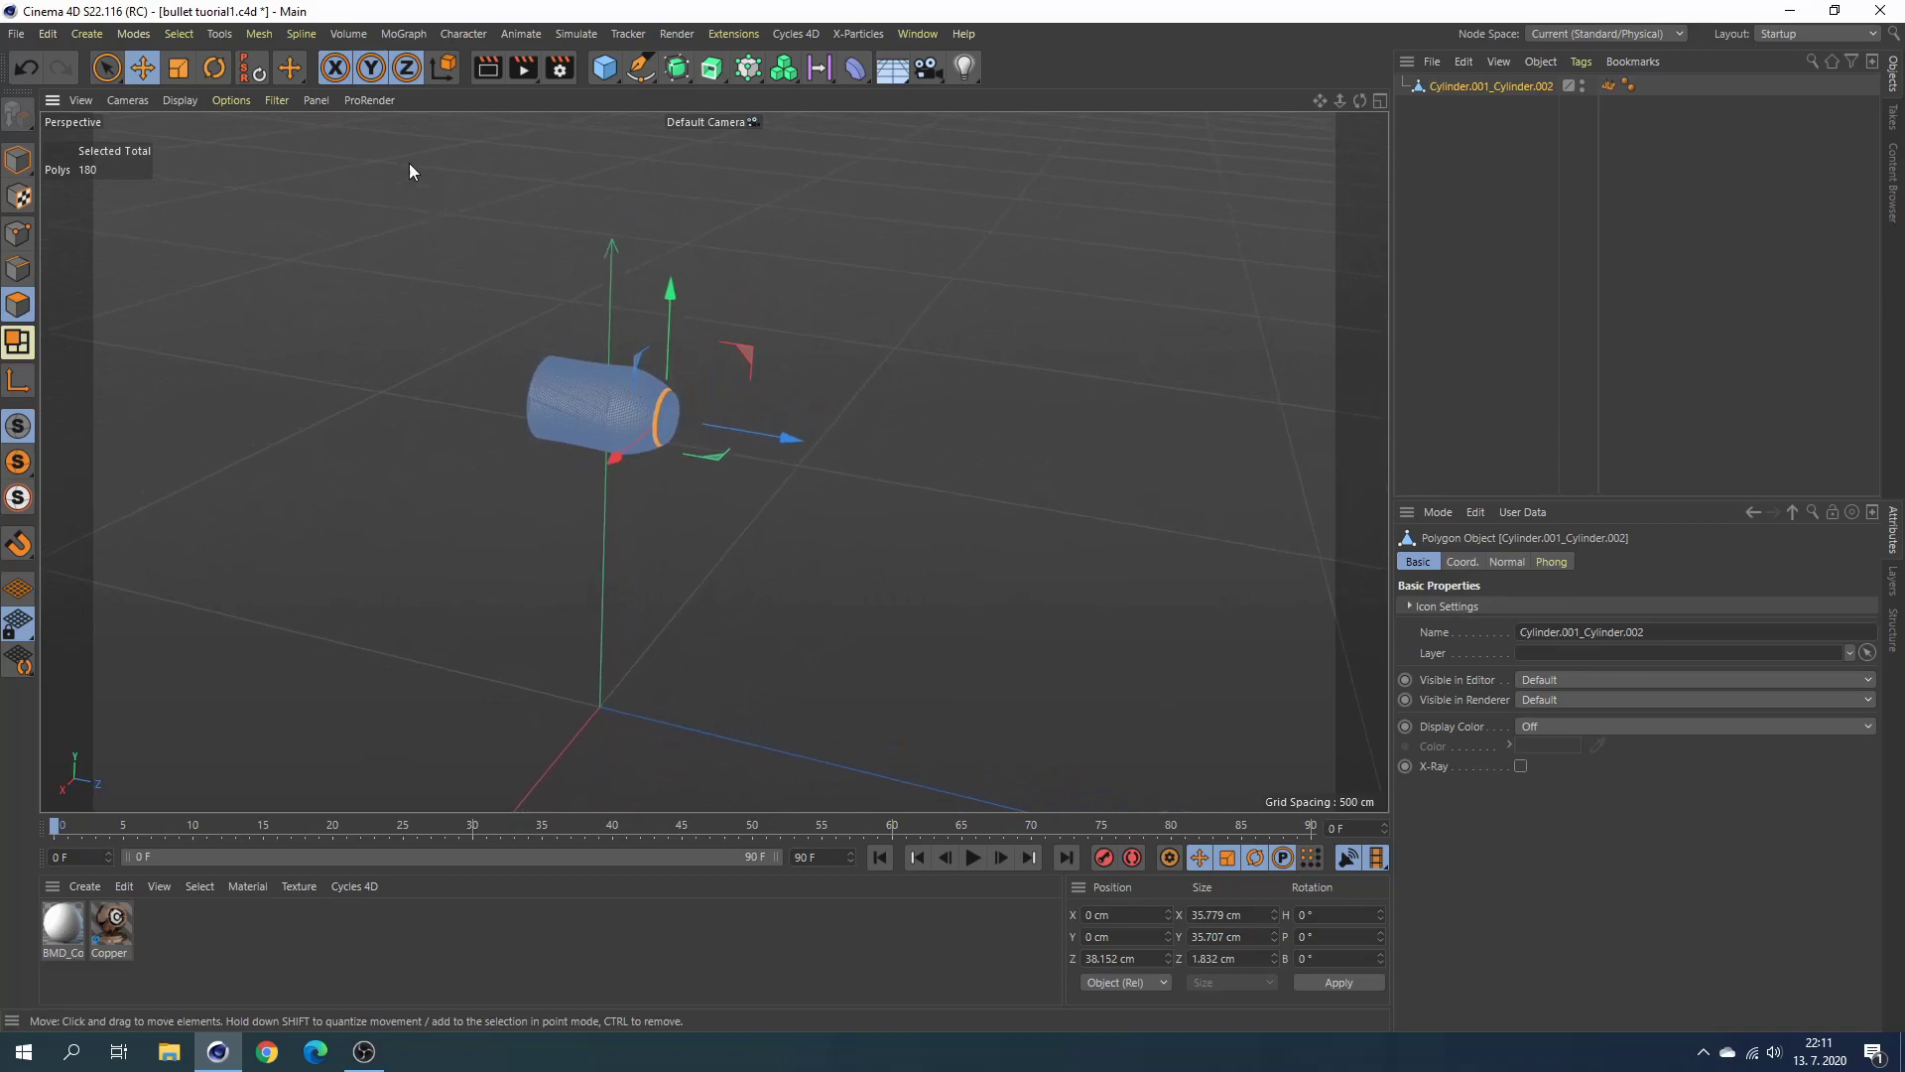
Store the face ring as a Polygon Selection tag and return to Model mode.
{"action": "left_click", "coordinate": [179, 34]}
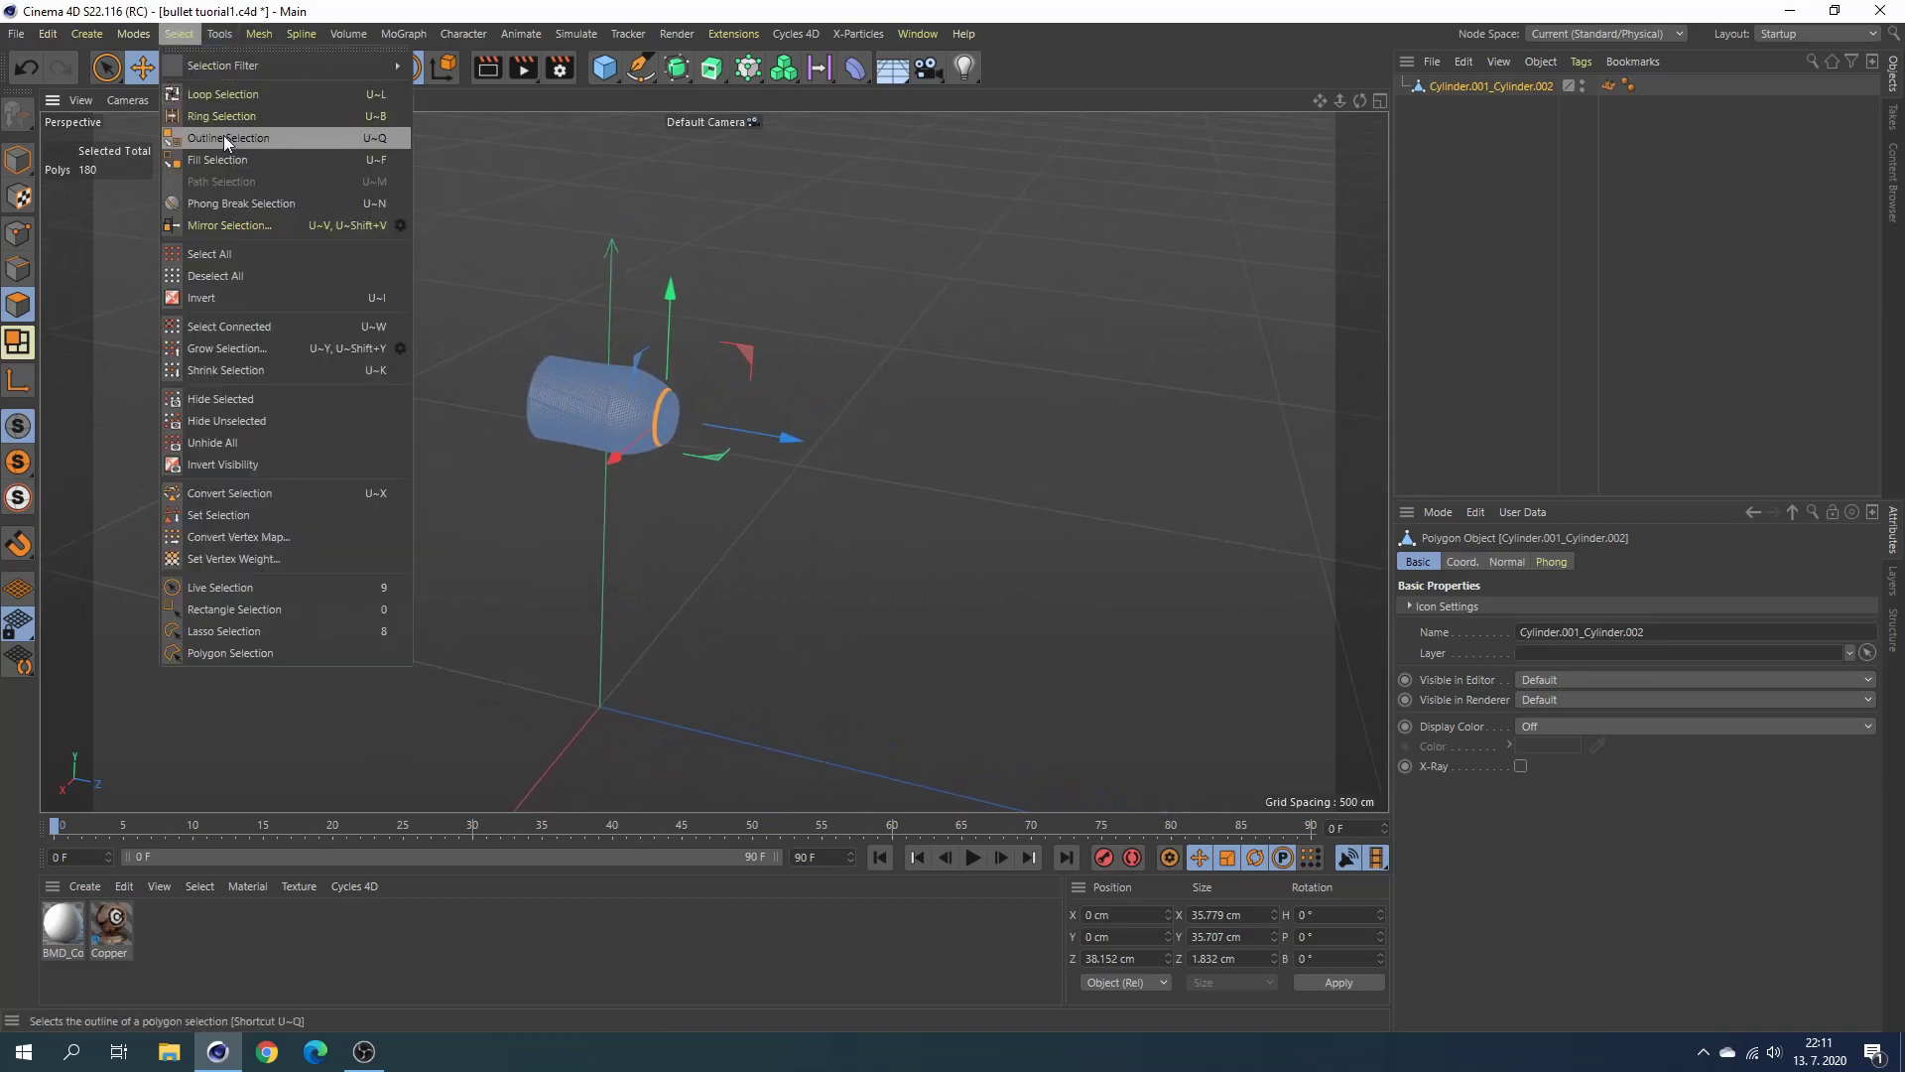
{"action": "left_click", "coordinate": [228, 515]}
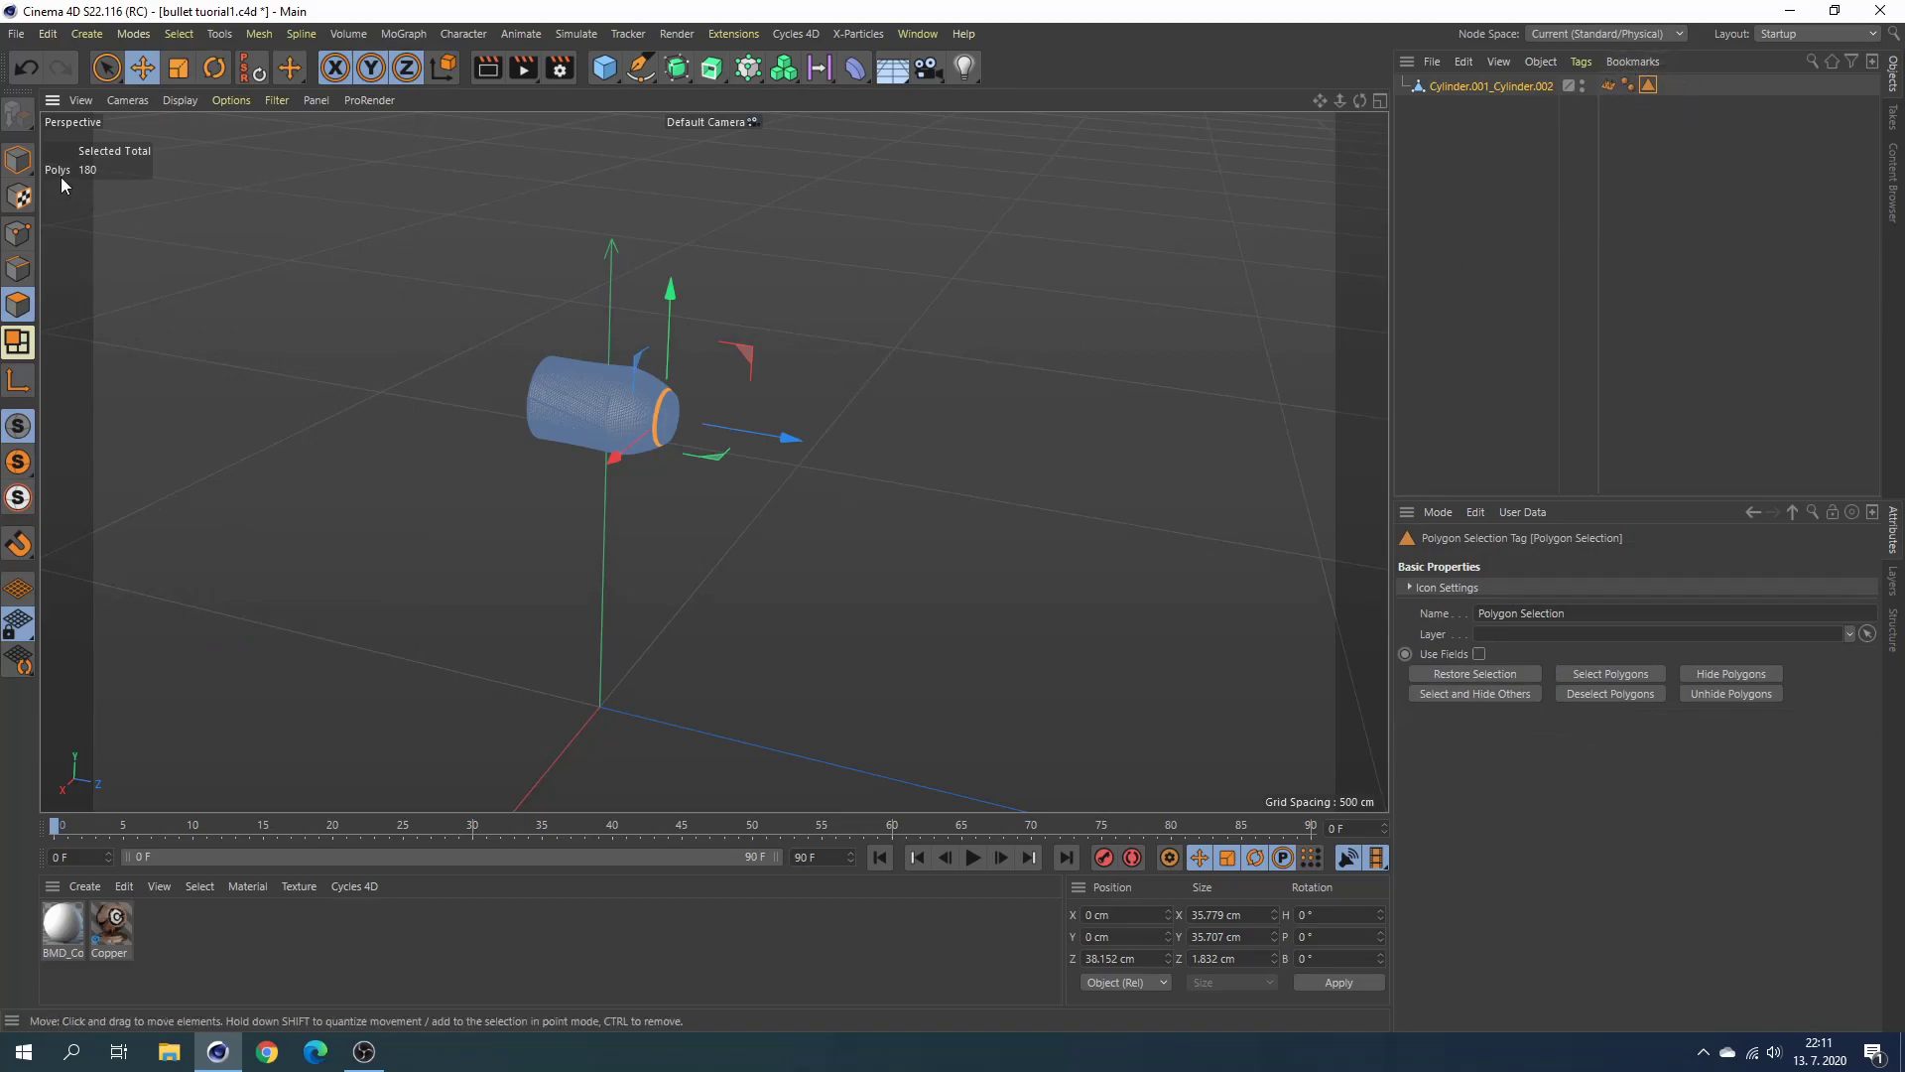
{"action": "left_click", "coordinate": [18, 159]}
{"action": "mouse_move", "coordinate": [498, 348]}
{"action": "left_mouse_down", "text": "alt"}
{"action": "mouse_move", "coordinate": [496, 373]}
{"action": "mouse_move", "coordinate": [639, 319]}
{"action": "mouse_move", "coordinate": [688, 210]}
{"action": "left_mouse_up", "text": "alt"}
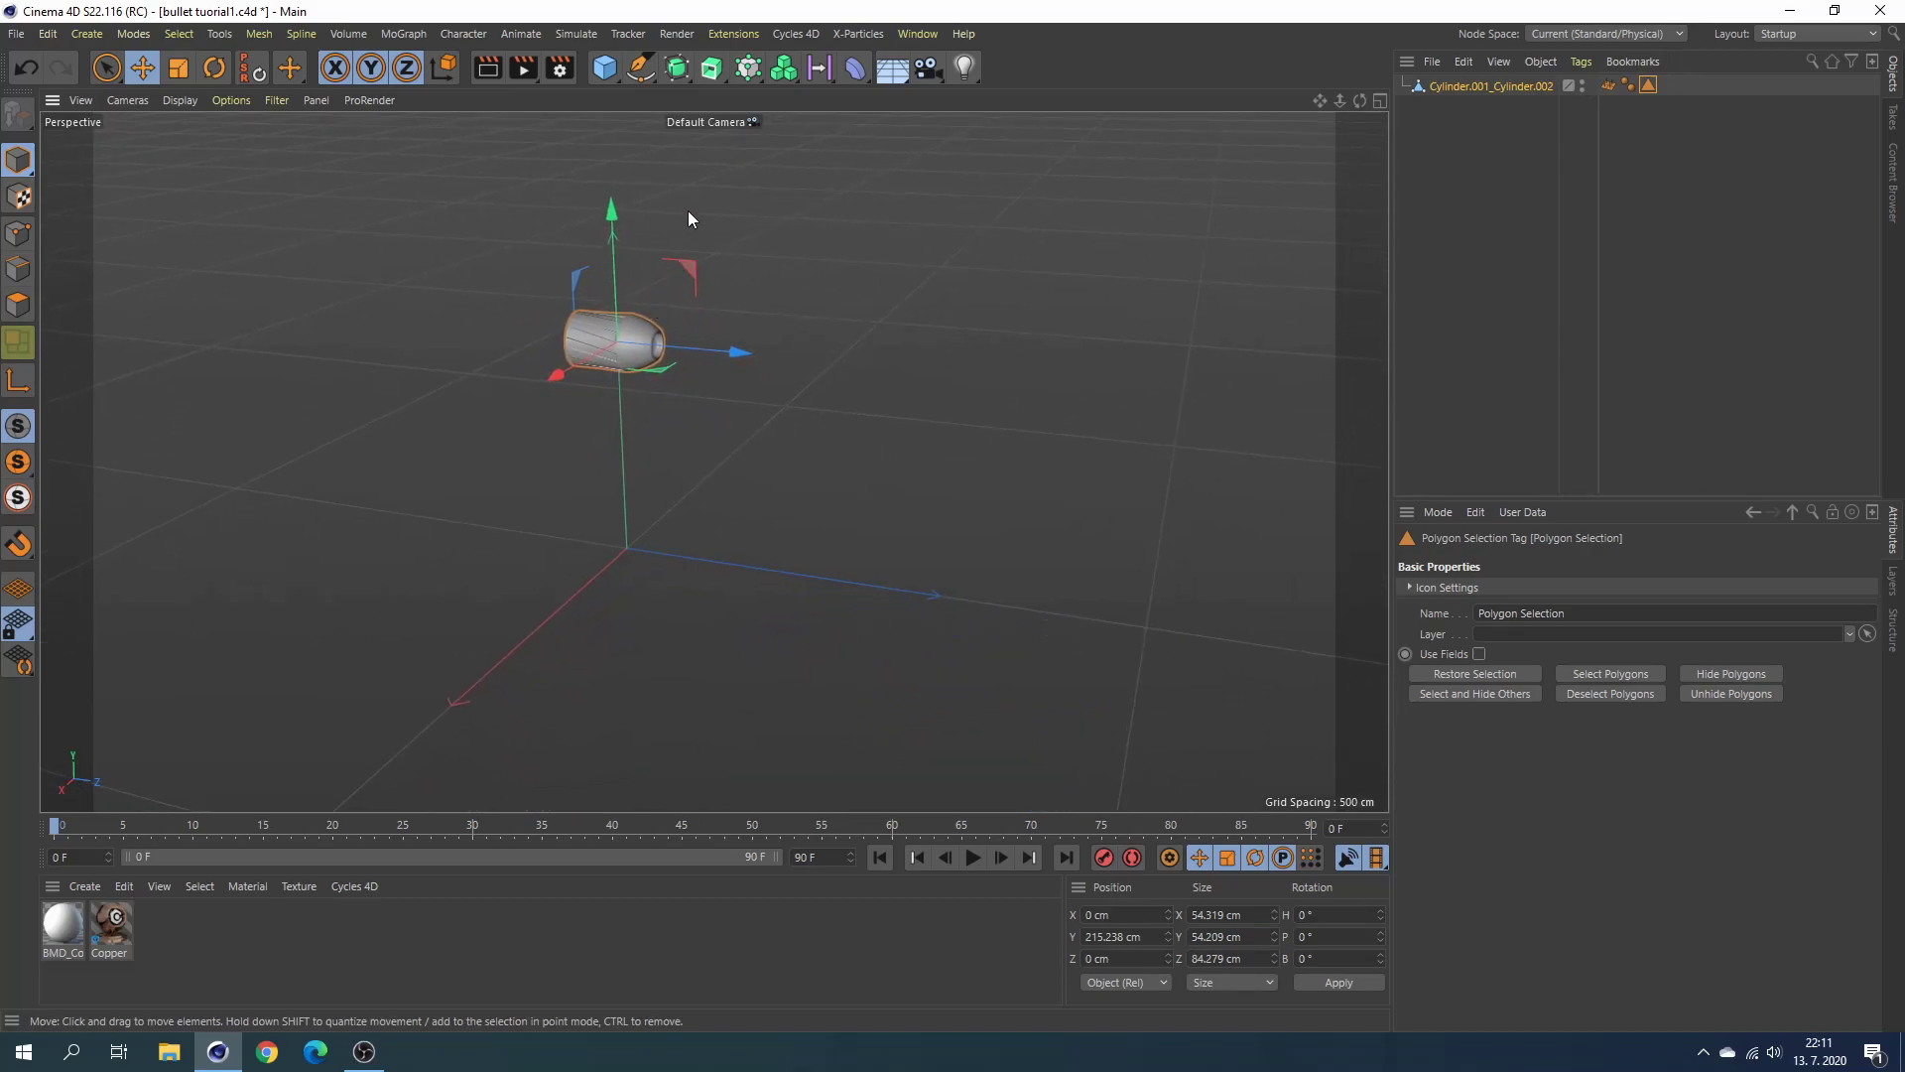
{"action": "left_click", "coordinate": [613, 69]}
Add a ground Plane sized 50000 × 50000 cm under the bullet.
{"action": "left_click", "coordinate": [780, 131]}
{"action": "type", "text": "50000"}
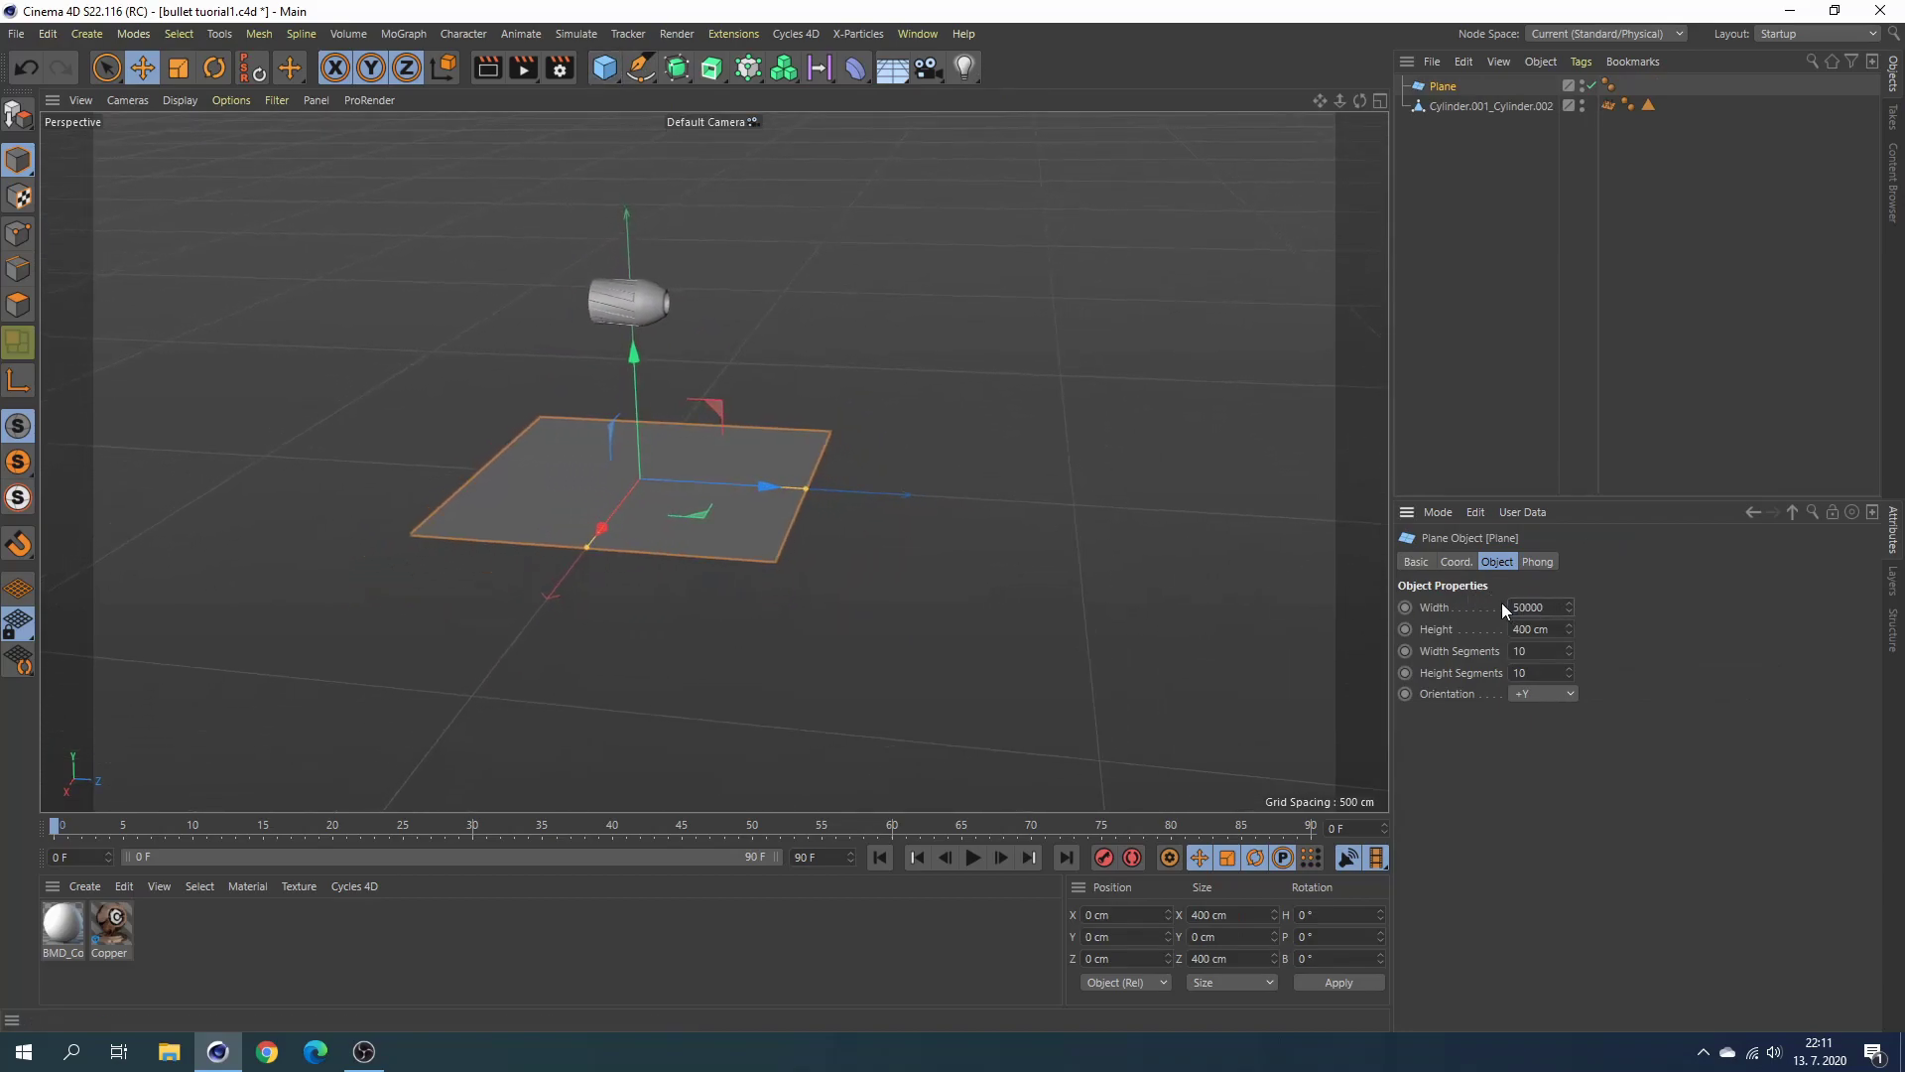
{"action": "key", "text": "Return"}
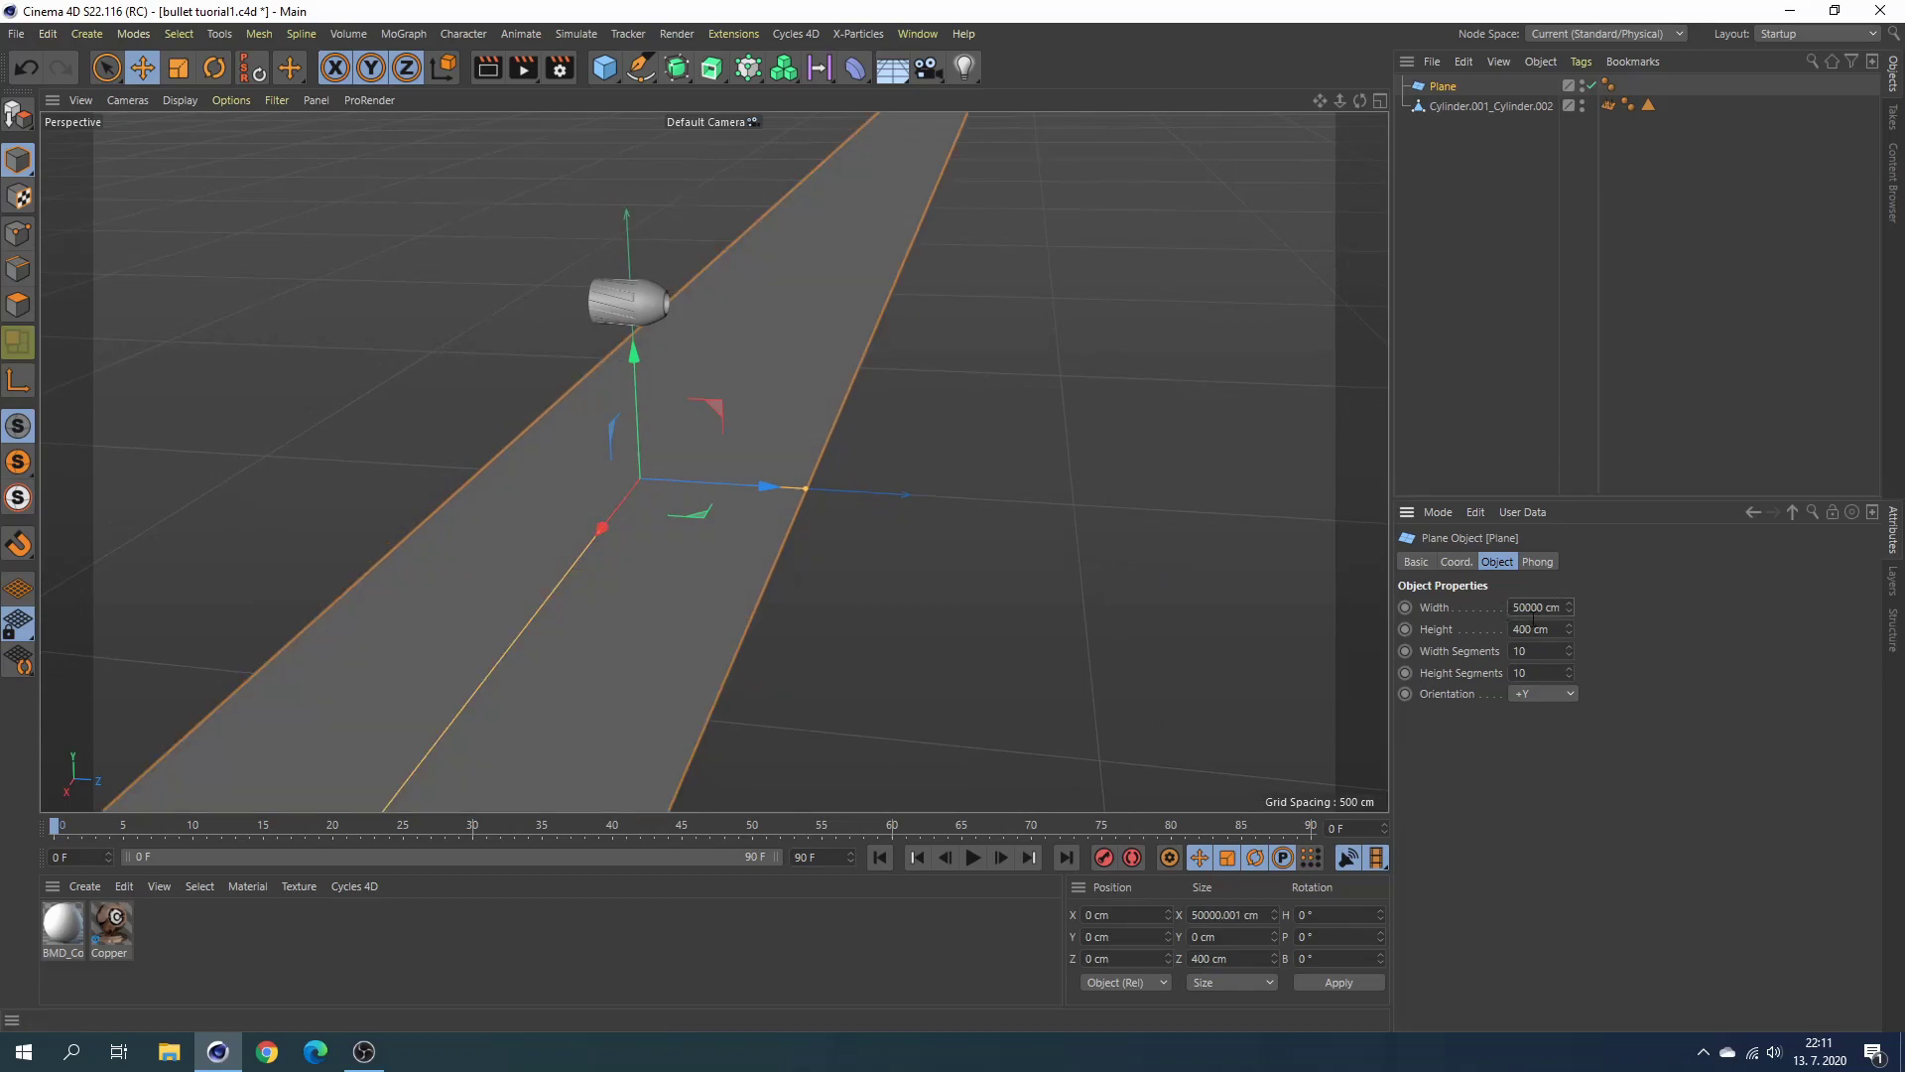
{"action": "type", "text": "50000"}
{"action": "key", "text": "Return"}
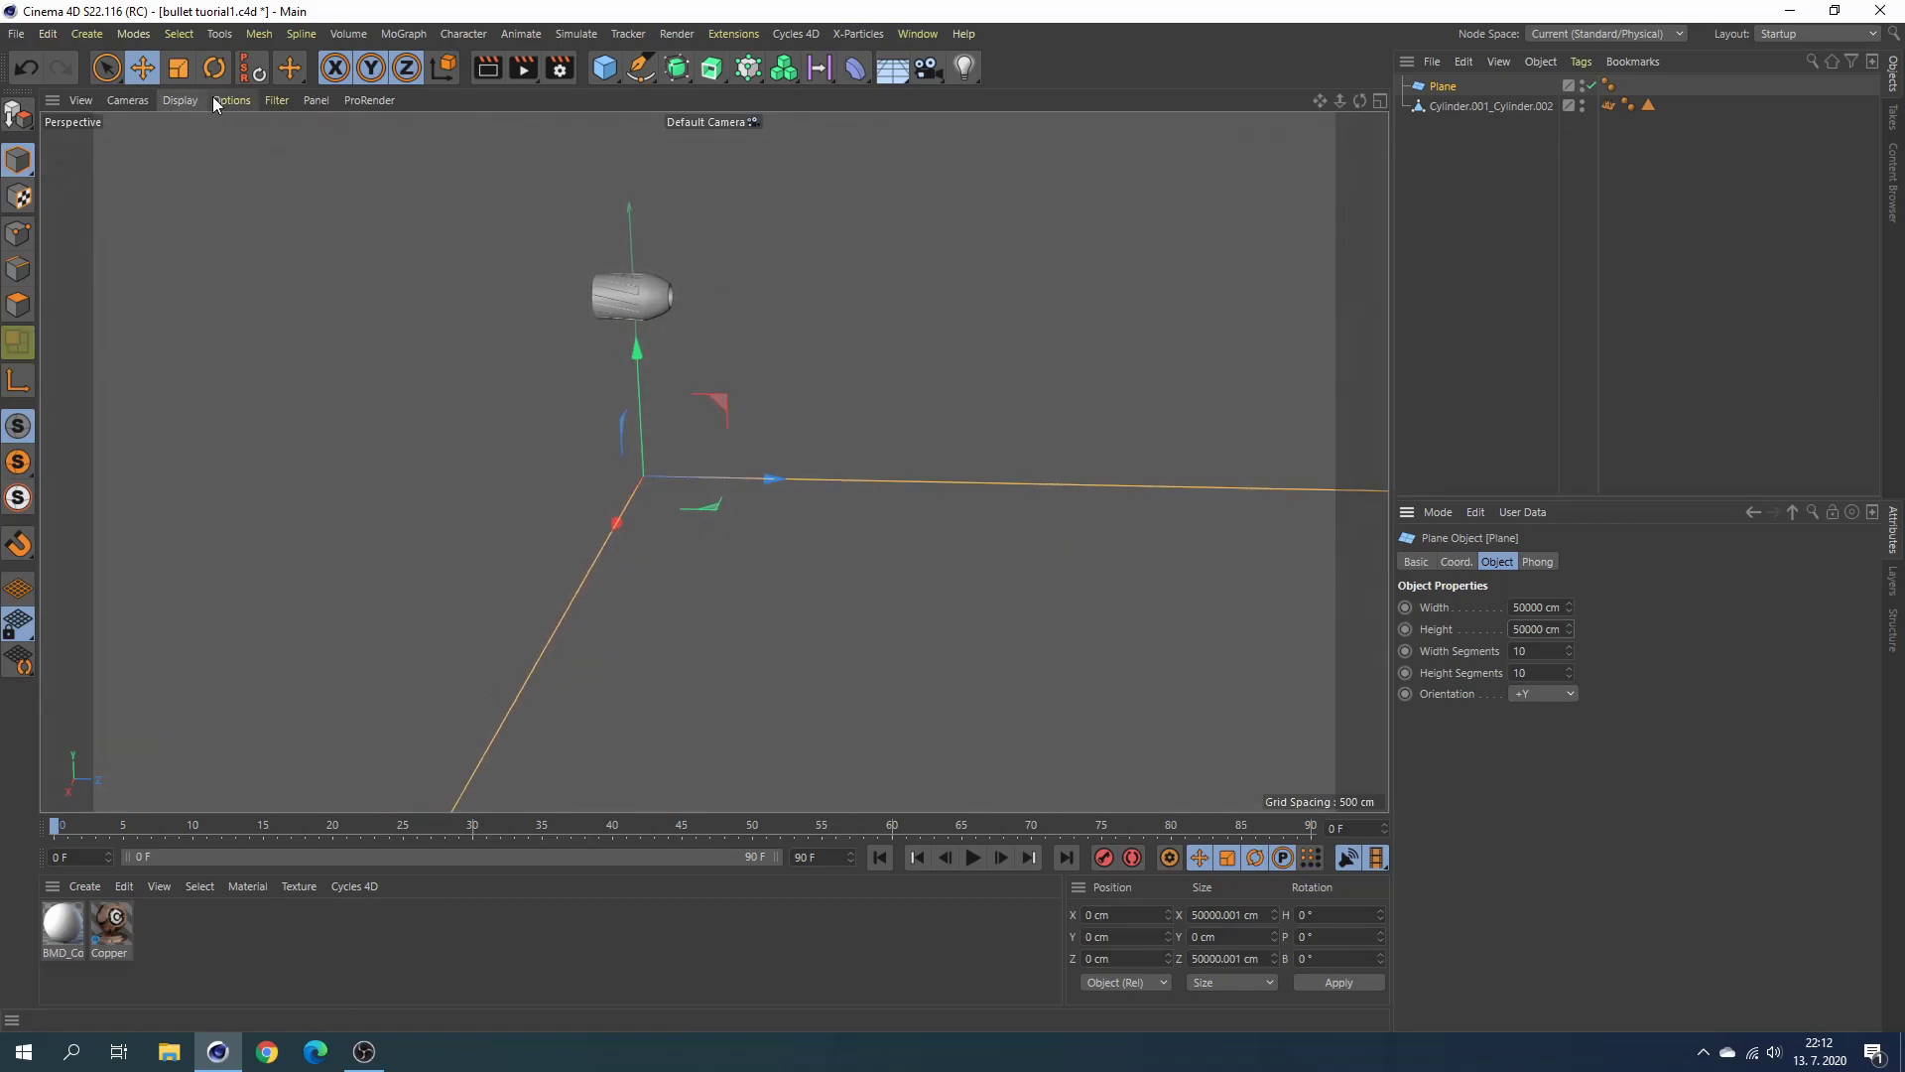
Change the viewport shading mode from the Display menu.
{"action": "left_click", "coordinate": [195, 99]}
{"action": "left_click", "coordinate": [206, 145]}
{"action": "mouse_move", "coordinate": [476, 253]}
{"action": "left_mouse_down", "text": "alt"}
{"action": "mouse_move", "coordinate": [515, 221]}
{"action": "mouse_move", "coordinate": [616, 326]}
{"action": "mouse_move", "coordinate": [718, 306]}
{"action": "mouse_move", "coordinate": [739, 274]}
{"action": "left_mouse_up", "text": "alt"}
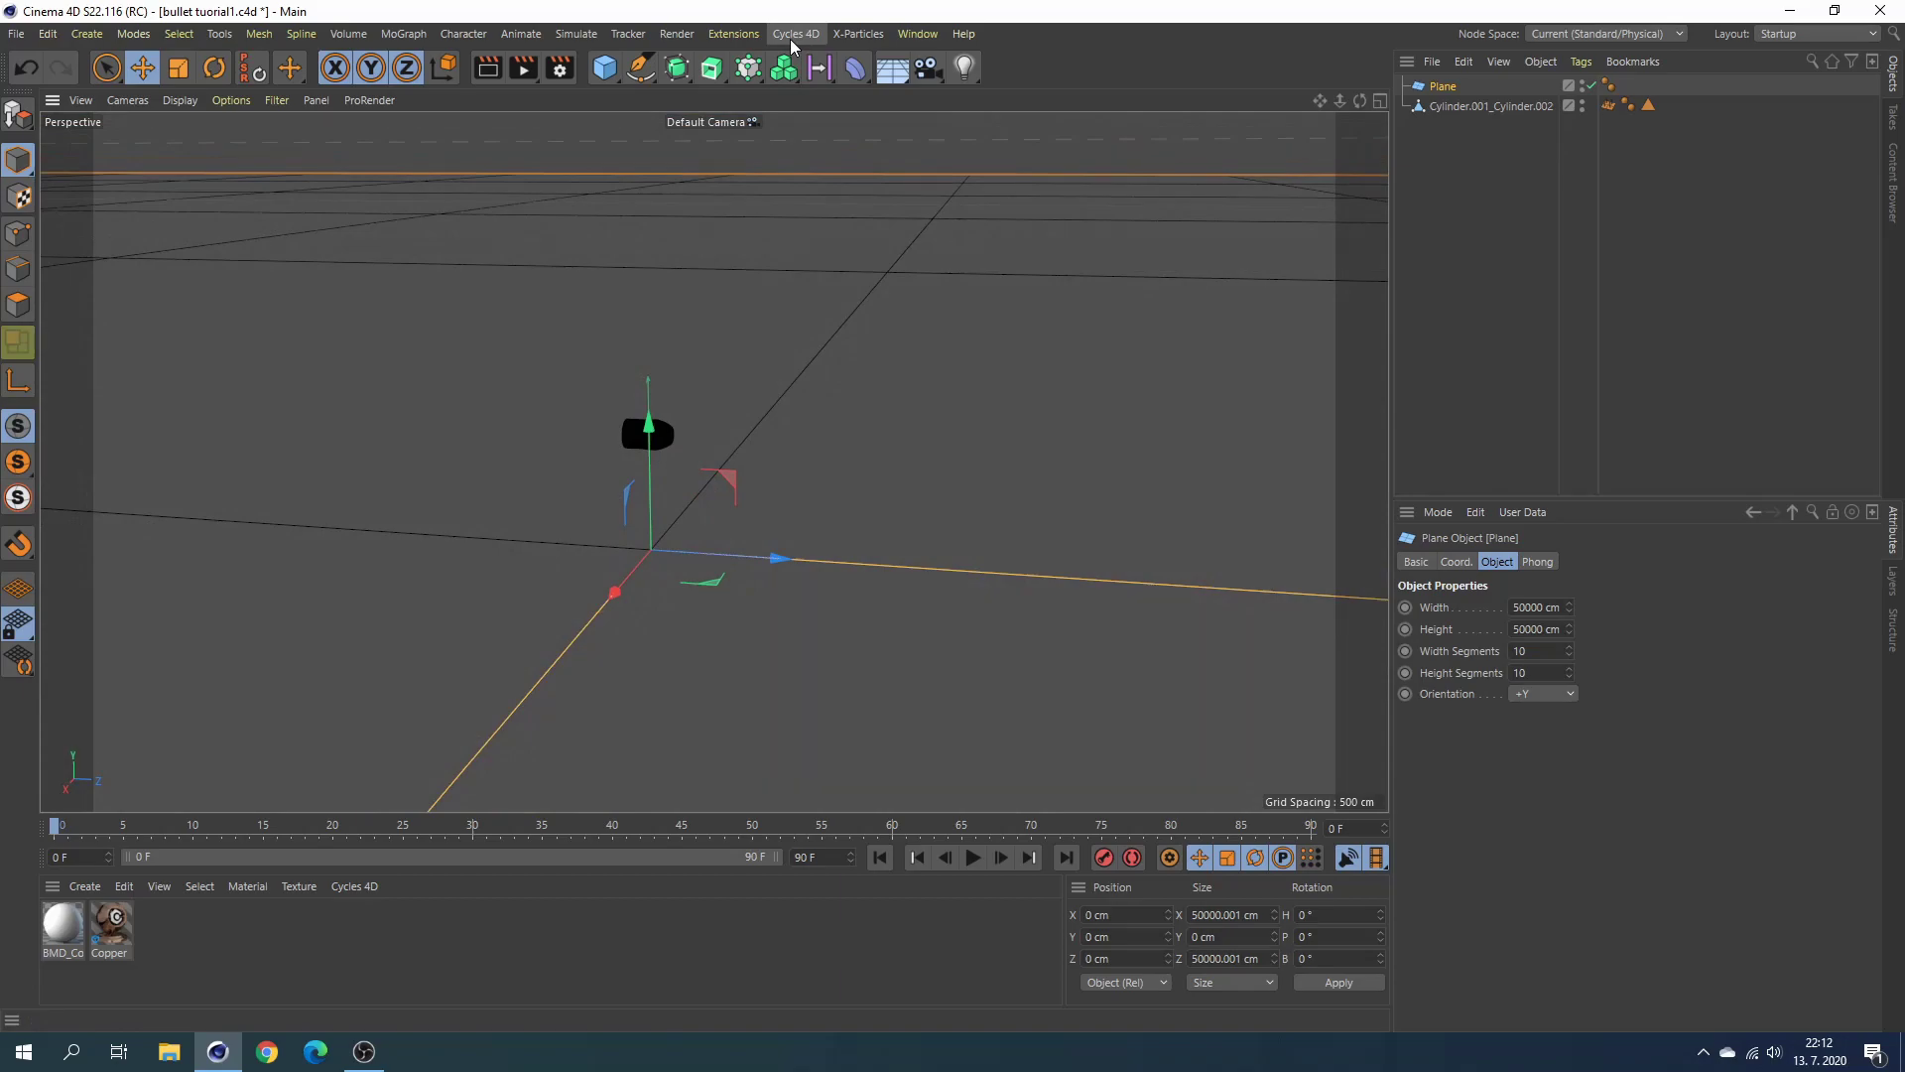
{"action": "left_click", "coordinate": [607, 72]}
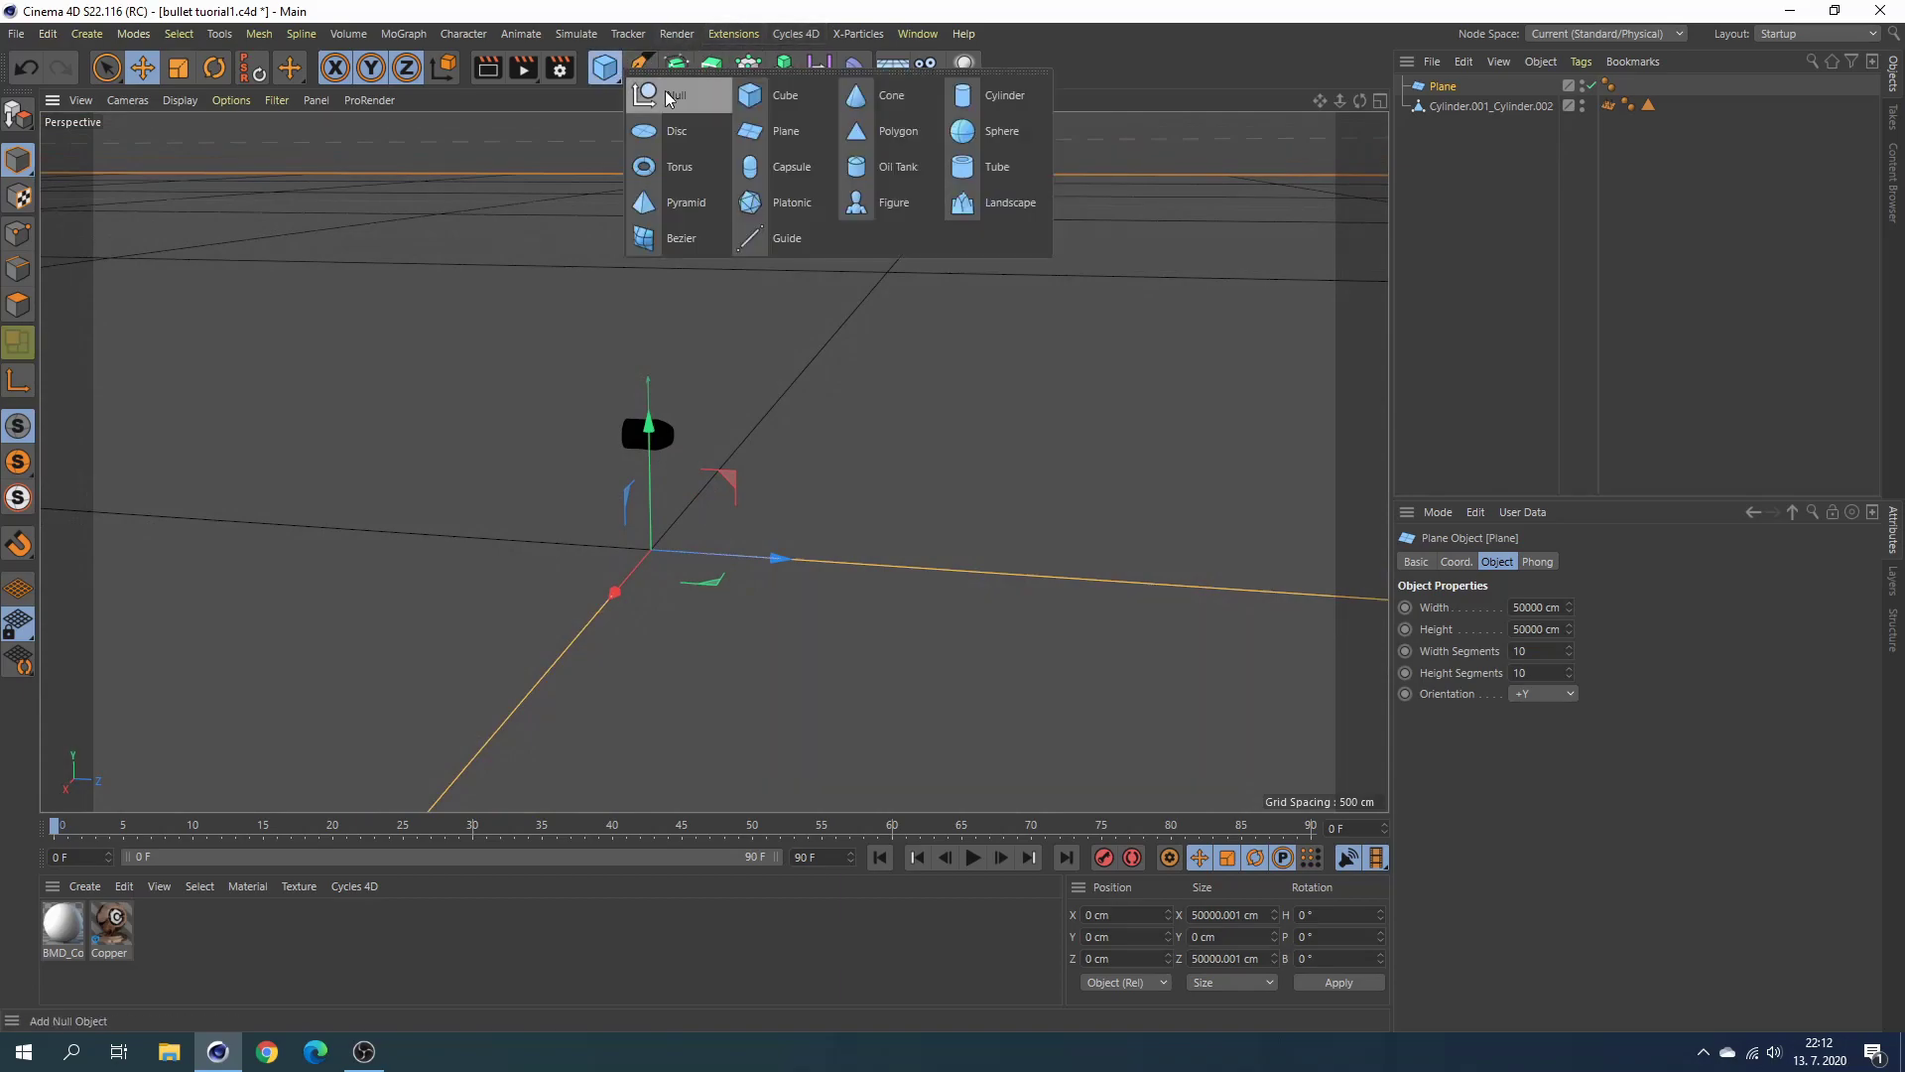
Add Plane.1 raised high above the ground and tilted to about -72° pitch.
{"action": "left_click", "coordinate": [765, 131]}
{"action": "mouse_move", "coordinate": [649, 483]}
{"action": "left_mouse_down"}
{"action": "mouse_move", "coordinate": [629, 207]}
{"action": "mouse_move", "coordinate": [741, 396]}
{"action": "mouse_move", "coordinate": [712, 433]}
{"action": "mouse_move", "coordinate": [646, 427]}
{"action": "mouse_move", "coordinate": [827, 300]}
{"action": "mouse_move", "coordinate": [679, 302]}
{"action": "mouse_move", "coordinate": [629, 357]}
{"action": "mouse_move", "coordinate": [514, 302]}
{"action": "left_mouse_up"}
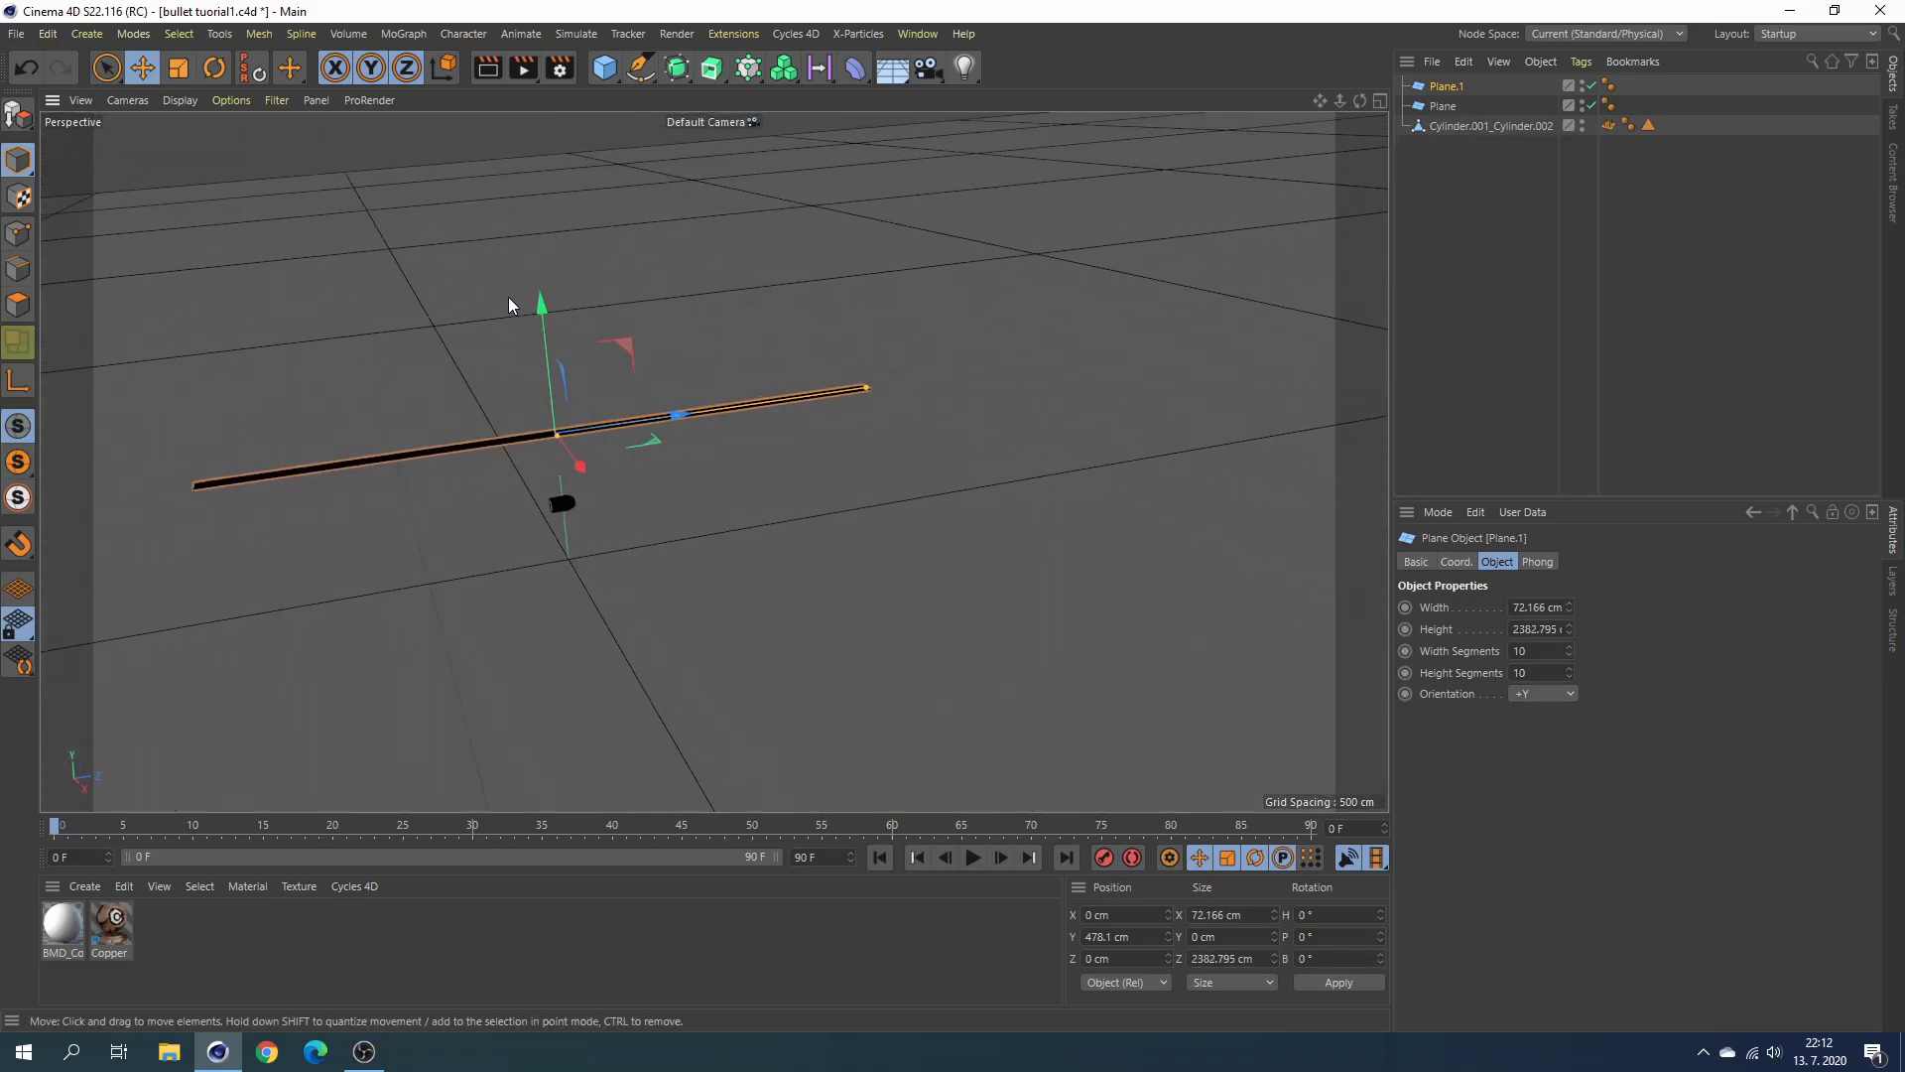
{"action": "left_click", "coordinate": [226, 68]}
{"action": "left_click_drag", "start_coordinate": [480, 400], "coordinate": [570, 331]}
{"action": "key", "text": "e"}
{"action": "mouse_move", "coordinate": [367, 271]}
{"action": "left_mouse_down", "text": "alt"}
{"action": "mouse_move", "coordinate": [604, 426]}
{"action": "mouse_move", "coordinate": [648, 491]}
{"action": "mouse_move", "coordinate": [1050, 468]}
{"action": "left_mouse_up", "text": "alt"}
{"action": "mouse_move", "coordinate": [872, 467]}
{"action": "left_mouse_down", "text": "alt"}
{"action": "mouse_move", "coordinate": [677, 723]}
{"action": "mouse_move", "coordinate": [628, 734]}
{"action": "left_mouse_up", "text": "alt"}
{"action": "scroll", "coordinate": [635, 729], "scroll_direction": "up", "scroll_amount": 3}
{"action": "scroll", "coordinate": [645, 724], "scroll_direction": "up", "scroll_amount": 3}
{"action": "scroll", "coordinate": [643, 721], "scroll_direction": "up", "scroll_amount": 3}
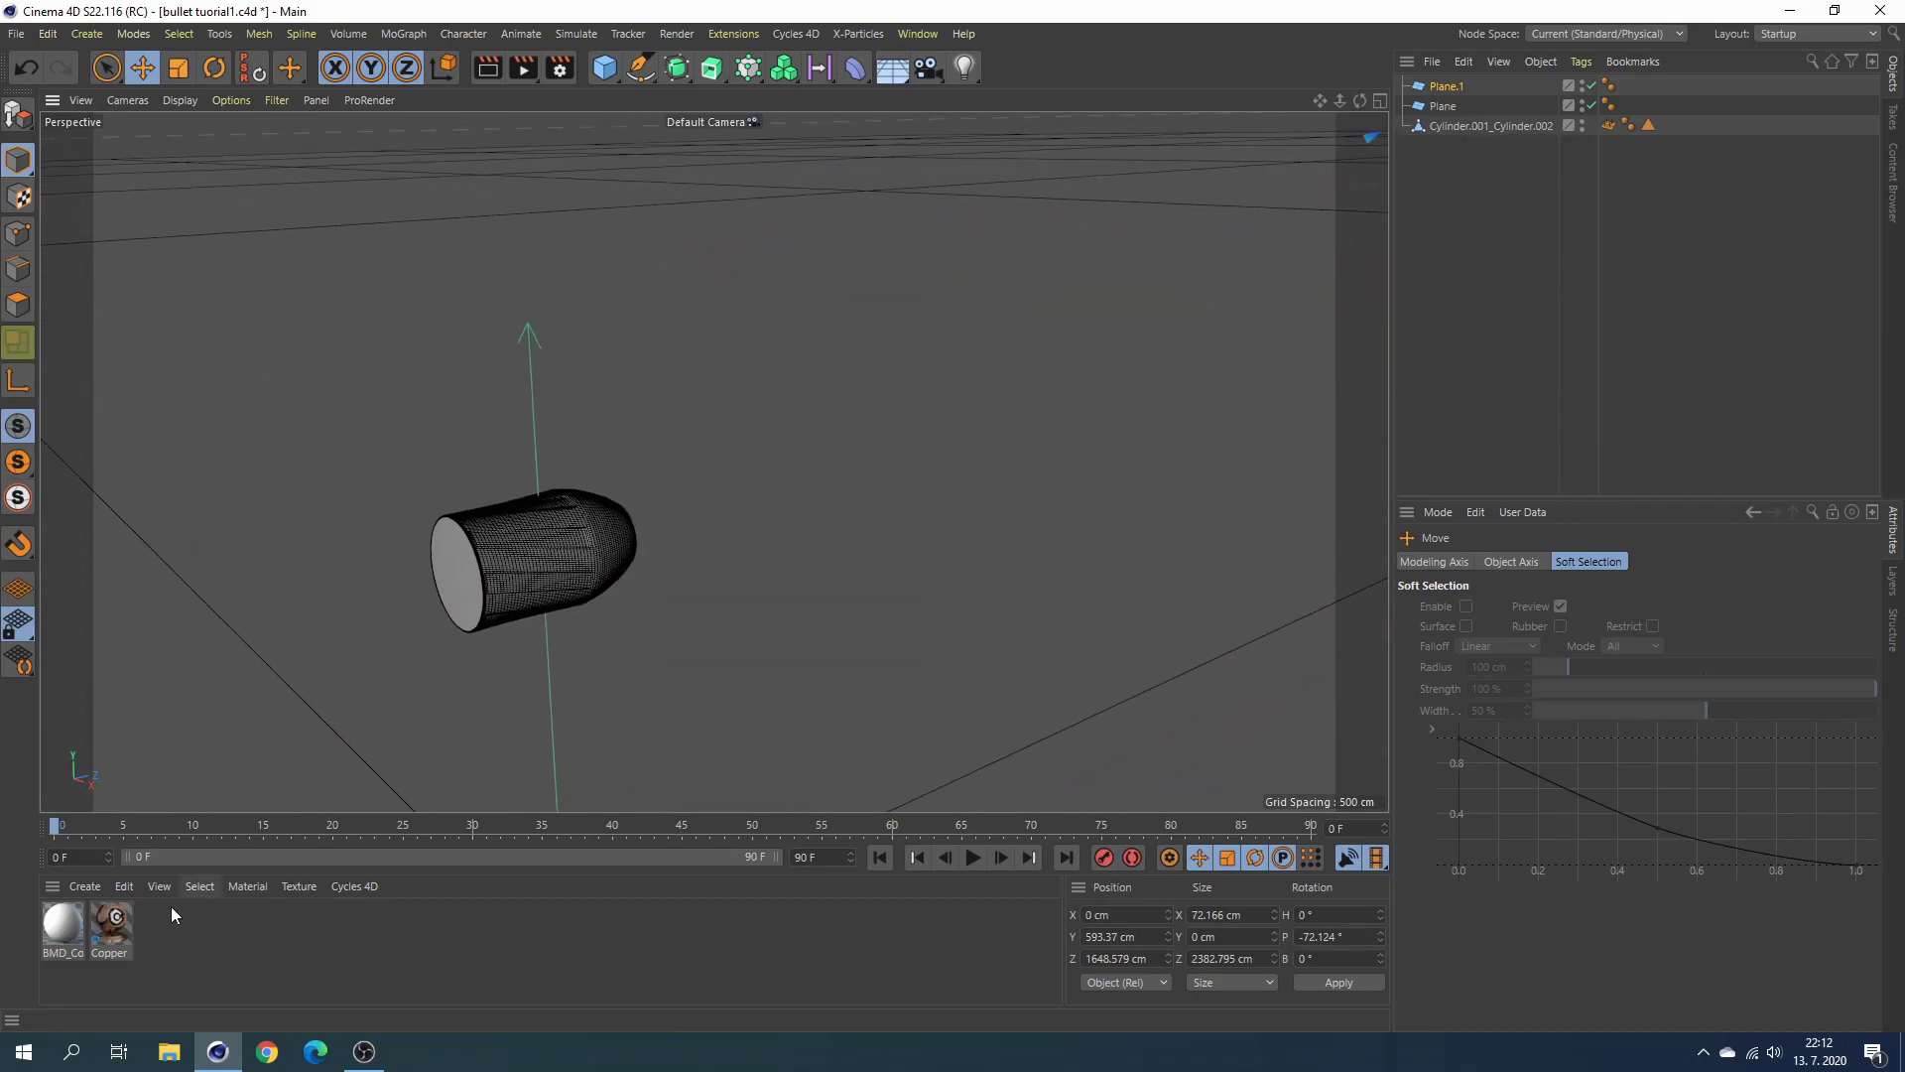
{"action": "left_click", "coordinate": [122, 931]}
Delete the BMD_Copper material and apply the Copper material to the cylinder object.
{"action": "left_click", "coordinate": [62, 933]}
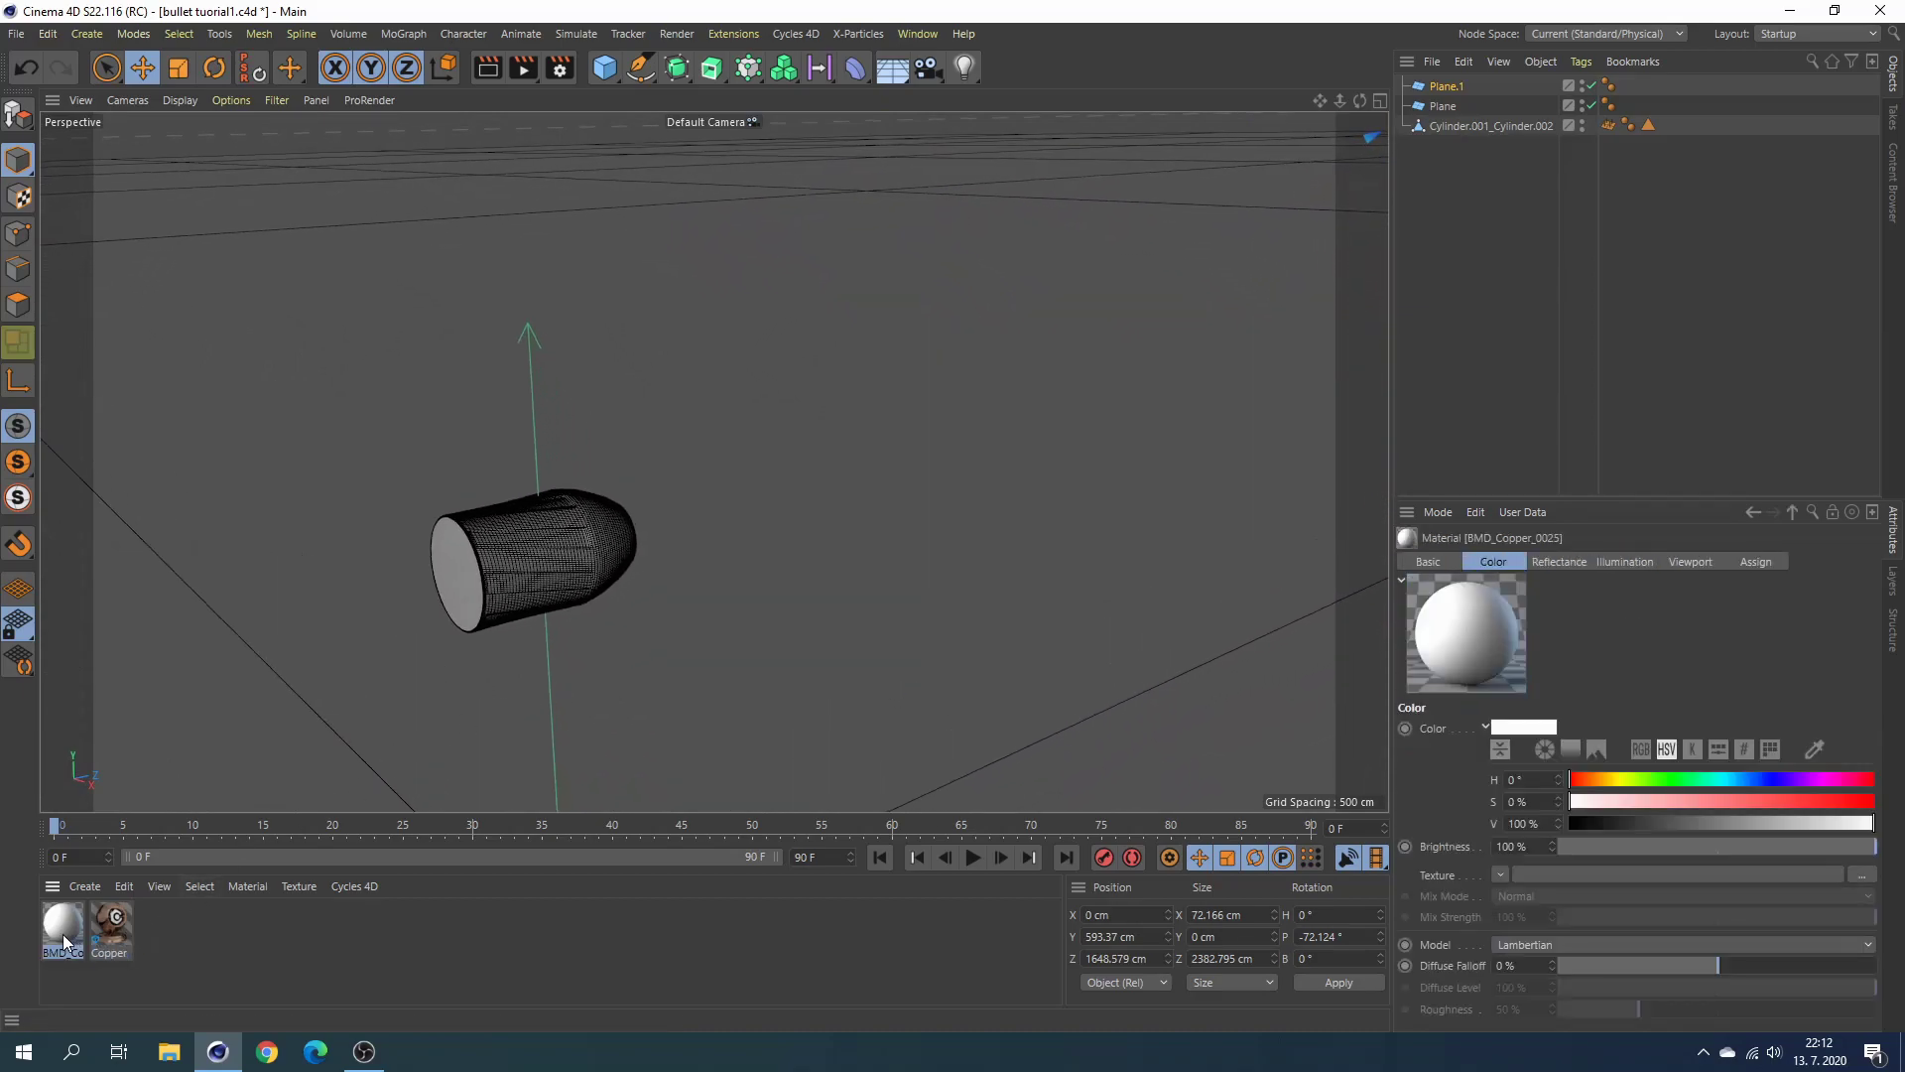
{"action": "key", "text": "Delete"}
{"action": "left_click", "coordinate": [66, 935]}
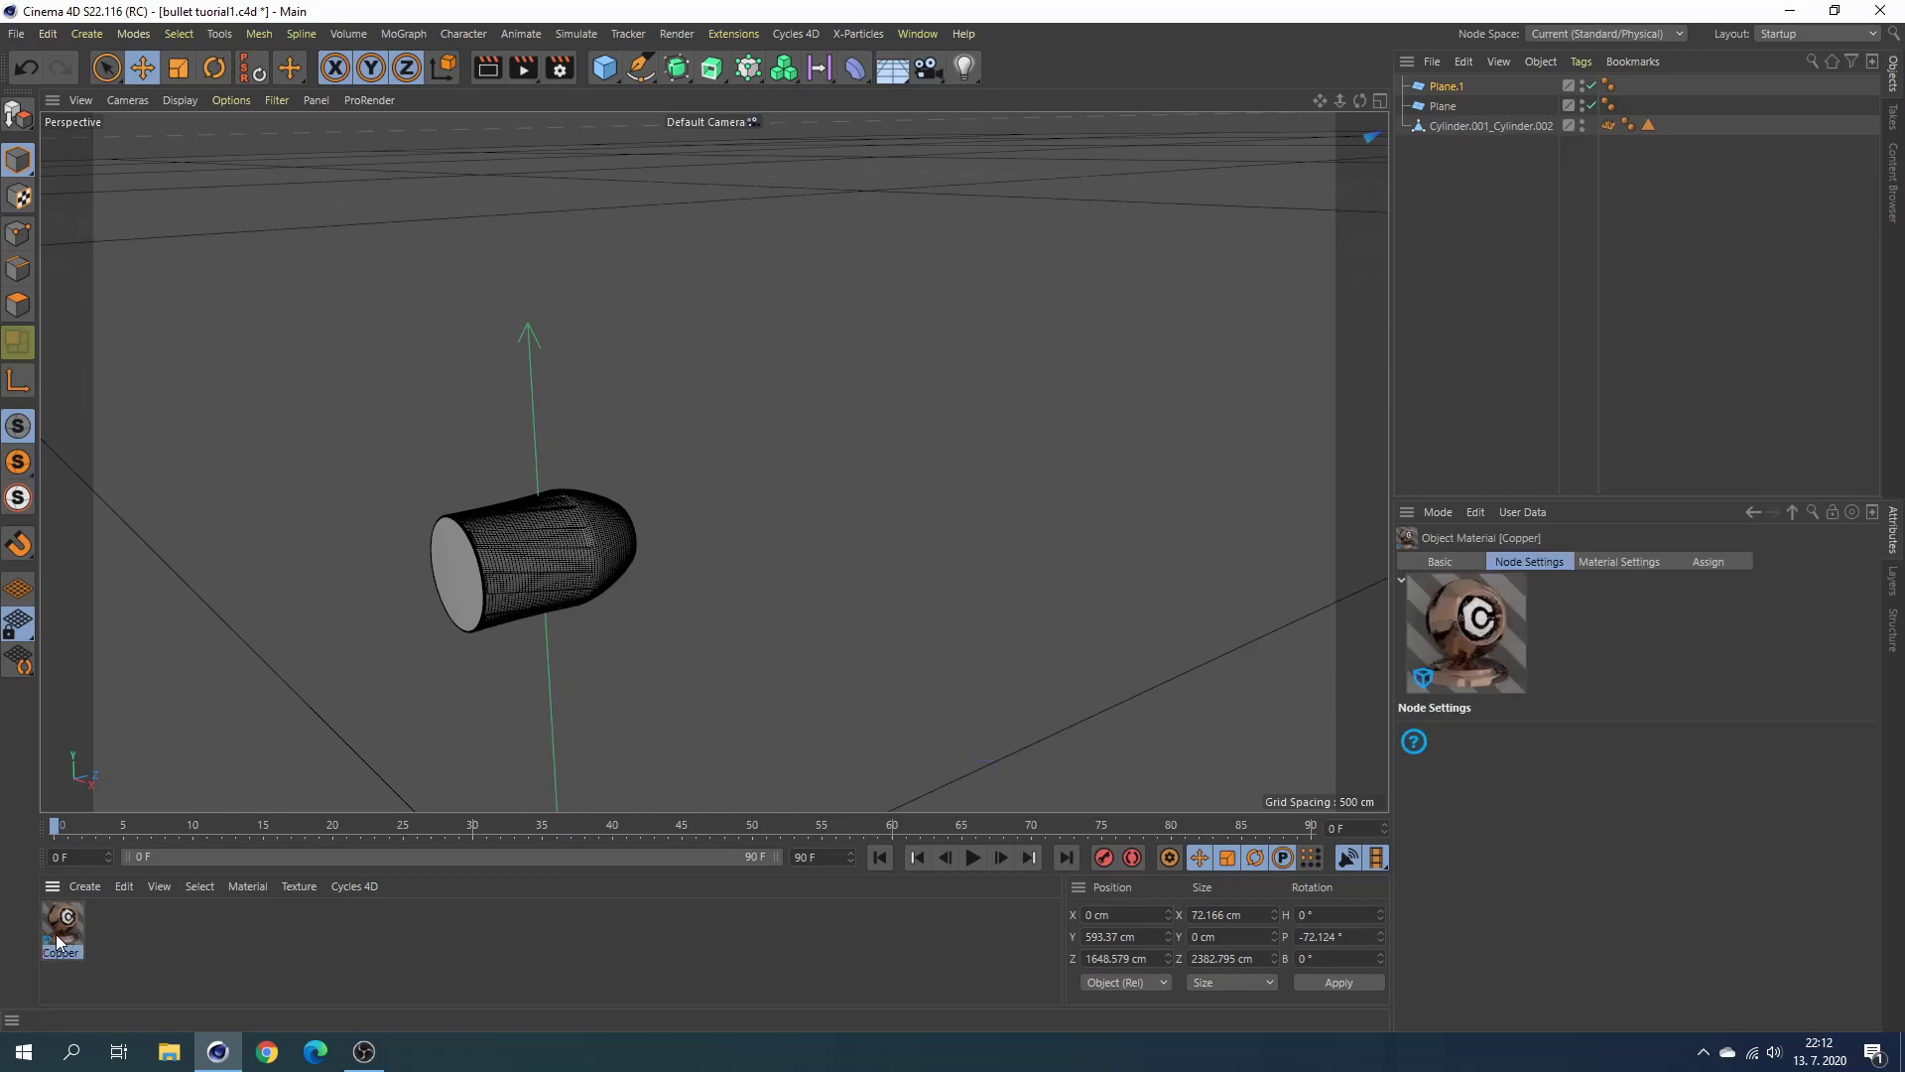
{"action": "left_click_drag", "start_coordinate": [222, 933], "coordinate": [831, 749]}
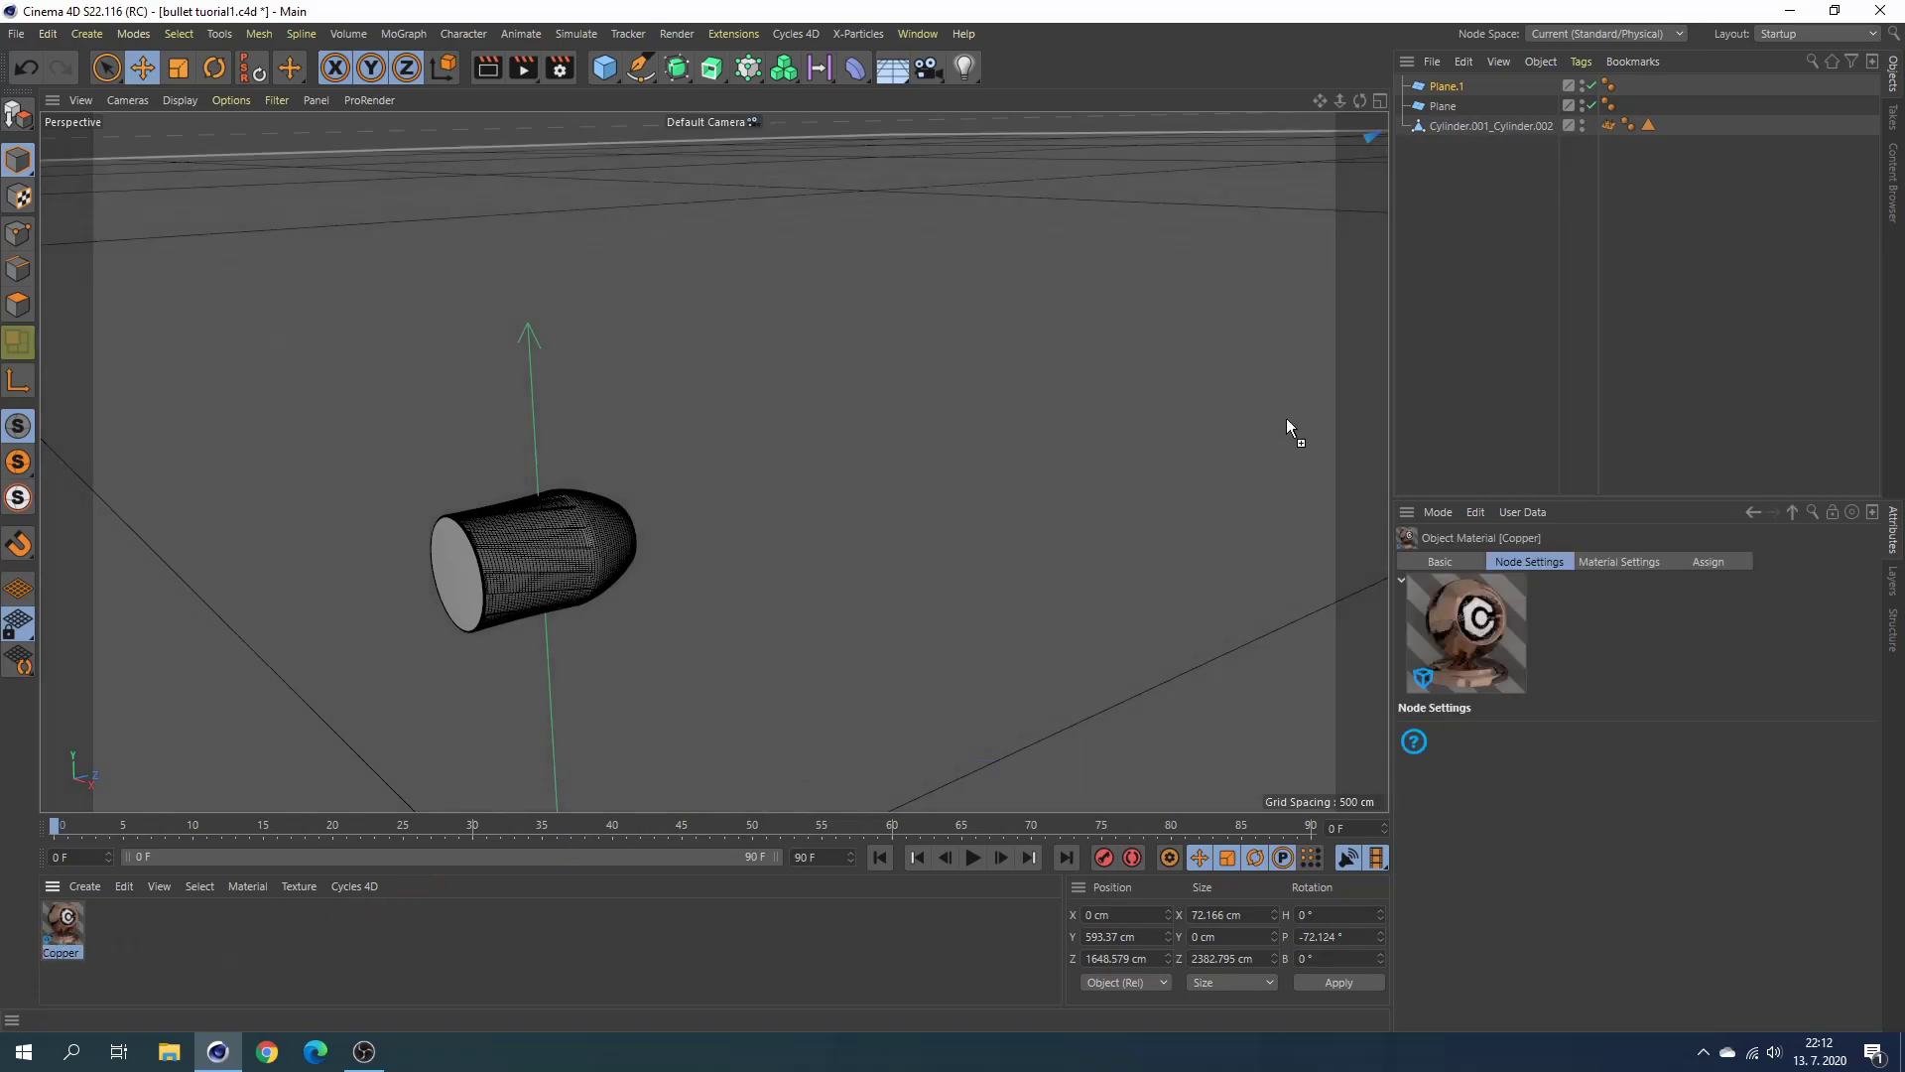
{"action": "left_click_drag", "start_coordinate": [1502, 154], "coordinate": [1506, 127]}
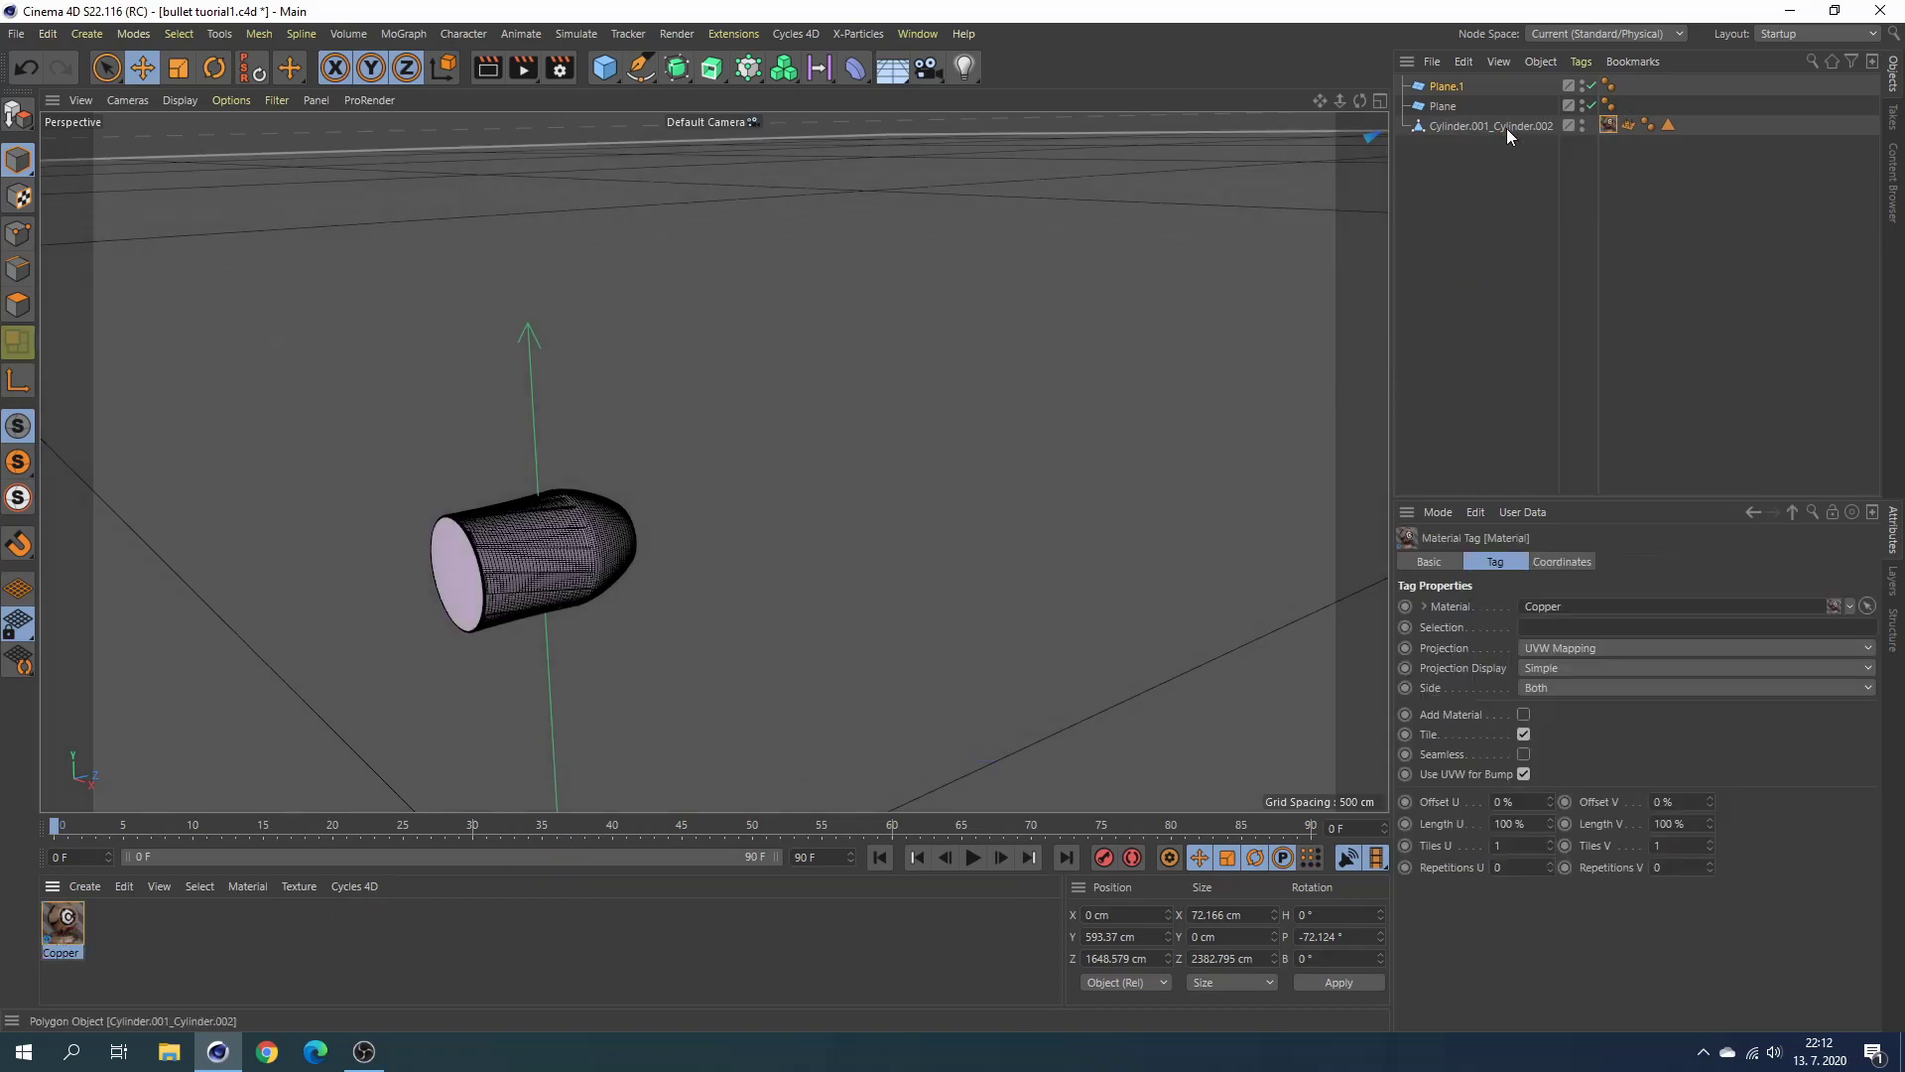
Rename Cylinder.001_Cylinder.002 to 'bullet'.
{"action": "left_click", "coordinate": [1506, 128]}
{"action": "double_click", "coordinate": [1507, 128]}
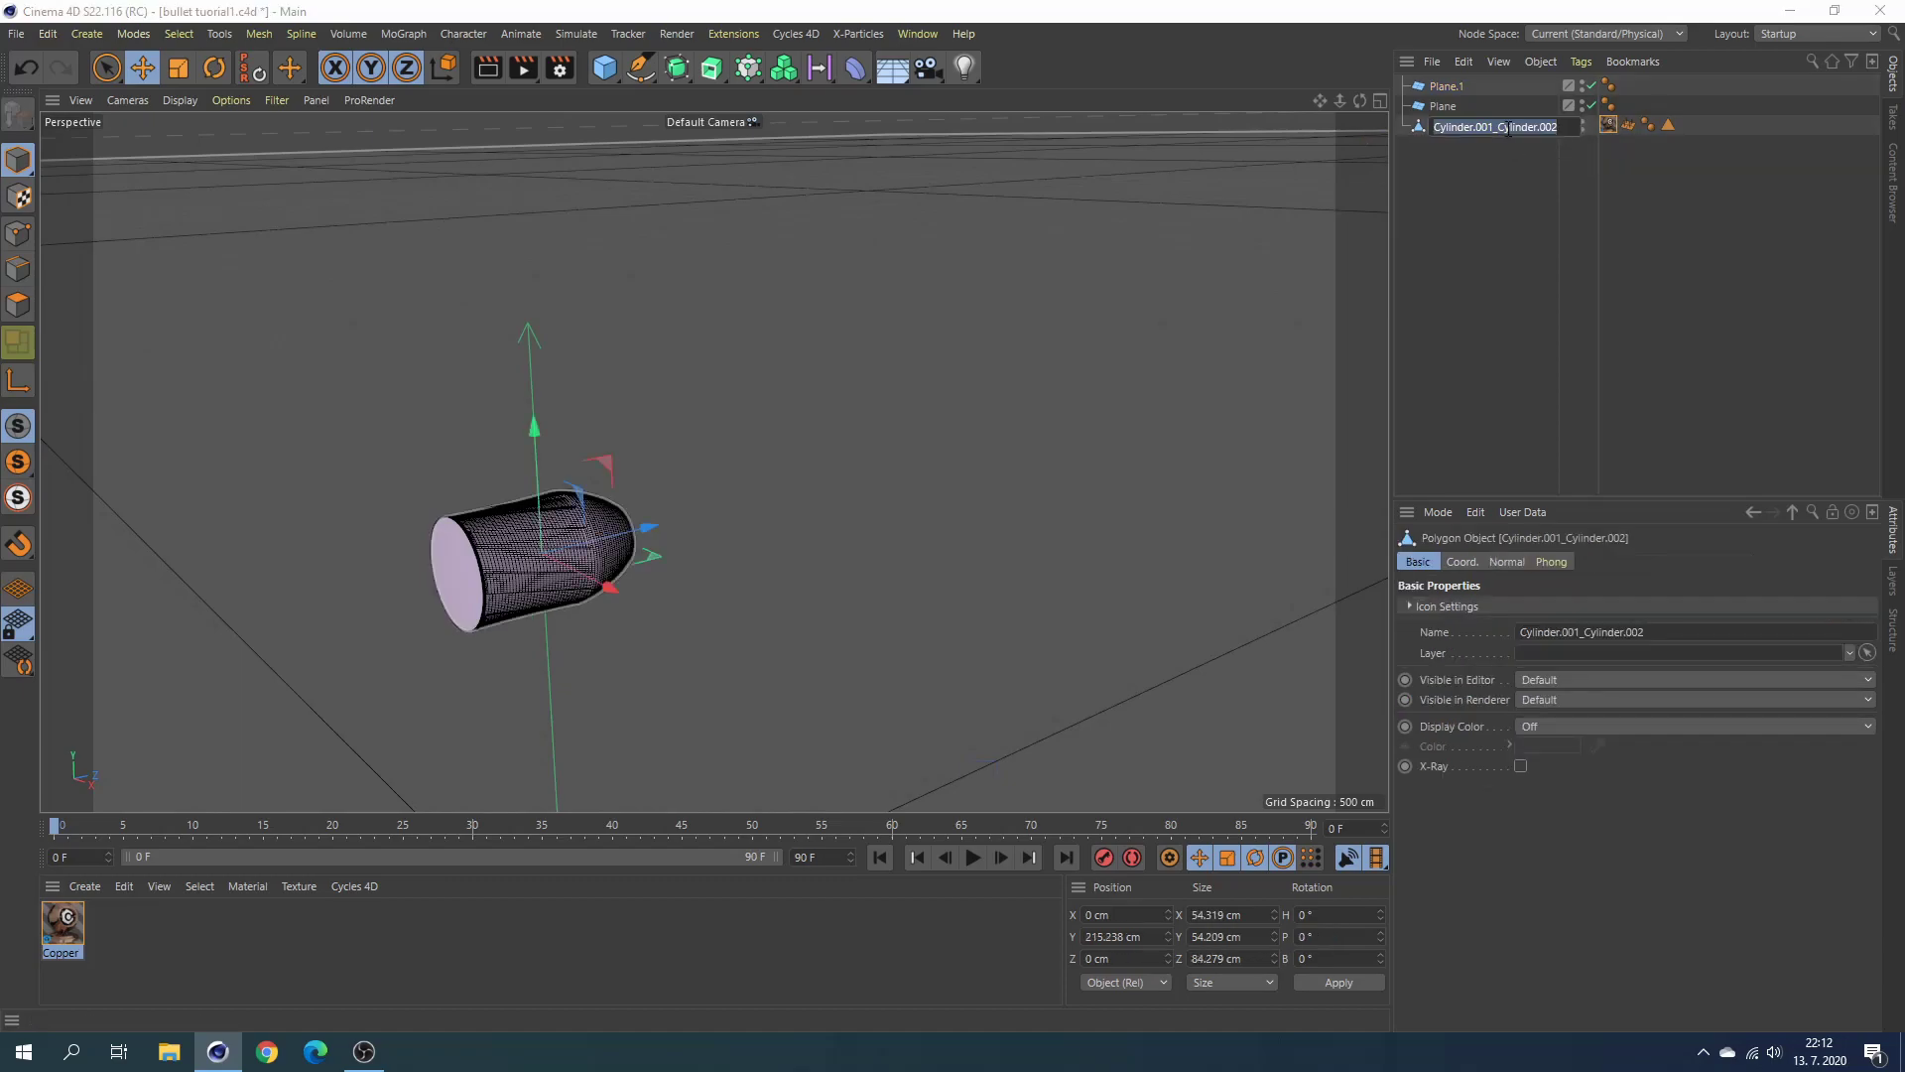
{"action": "type", "text": "bullet"}
{"action": "key", "text": "Return"}
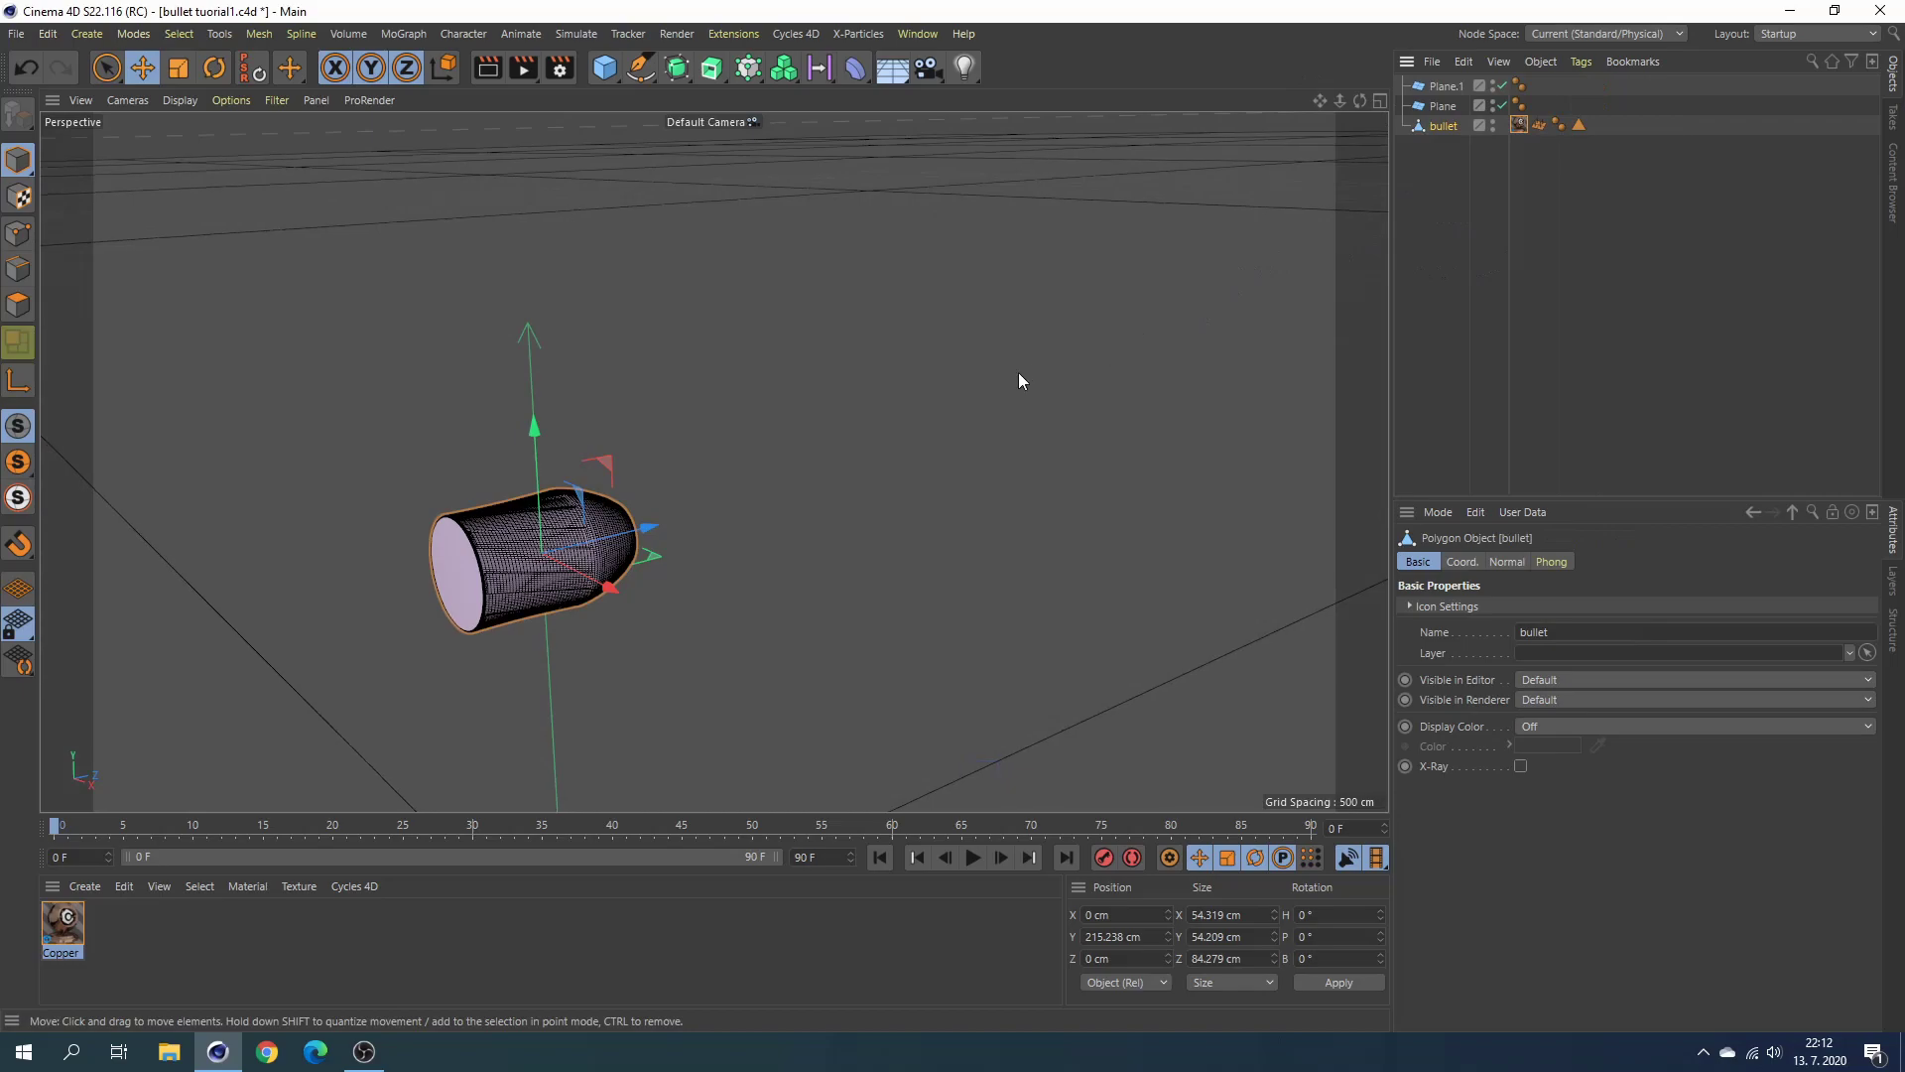
{"action": "left_click_drag", "start_coordinate": [1018, 372], "coordinate": [395, 873], "text": "alt"}
{"action": "left_click", "coordinate": [355, 886]}
{"action": "mouse_move", "coordinate": [395, 774]}
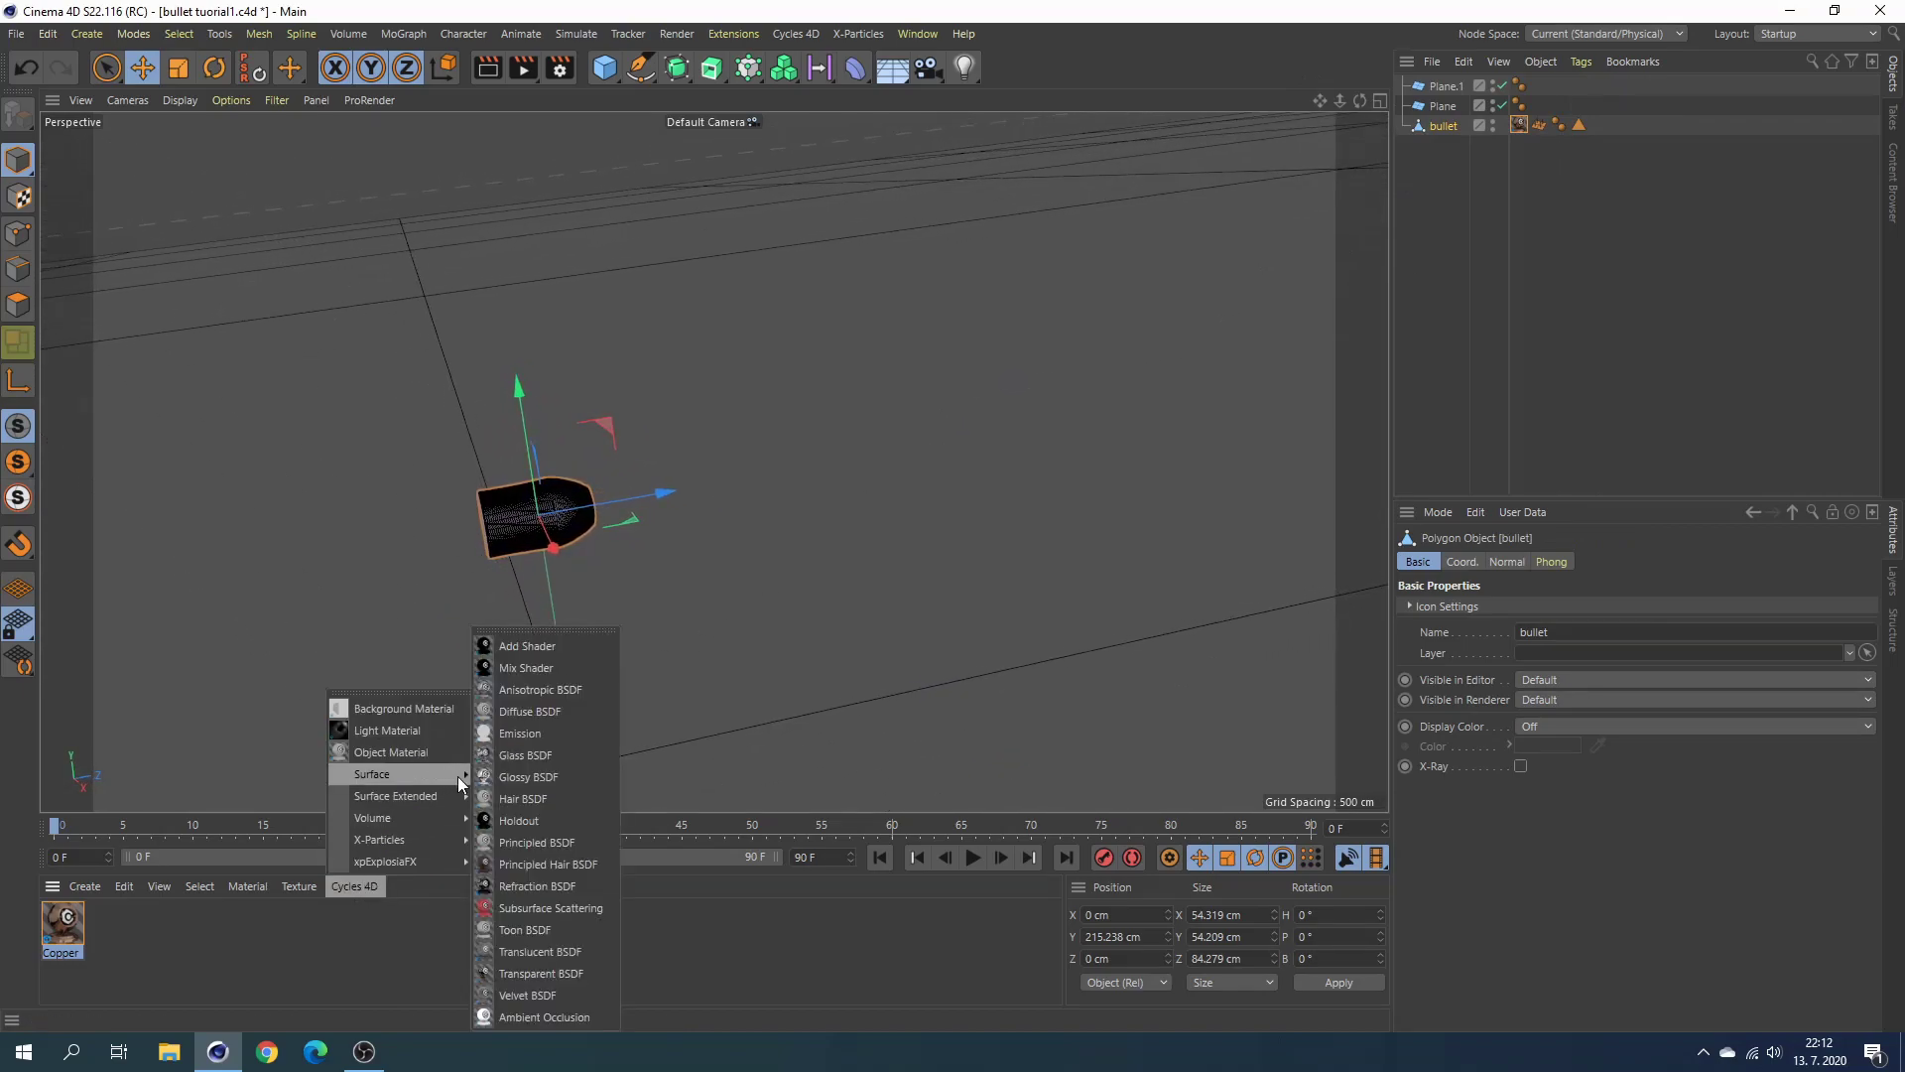
Create a Cycles 4D Emission material with strength 23.2 and apply it to Plane.1.
{"action": "left_click", "coordinate": [516, 735]}
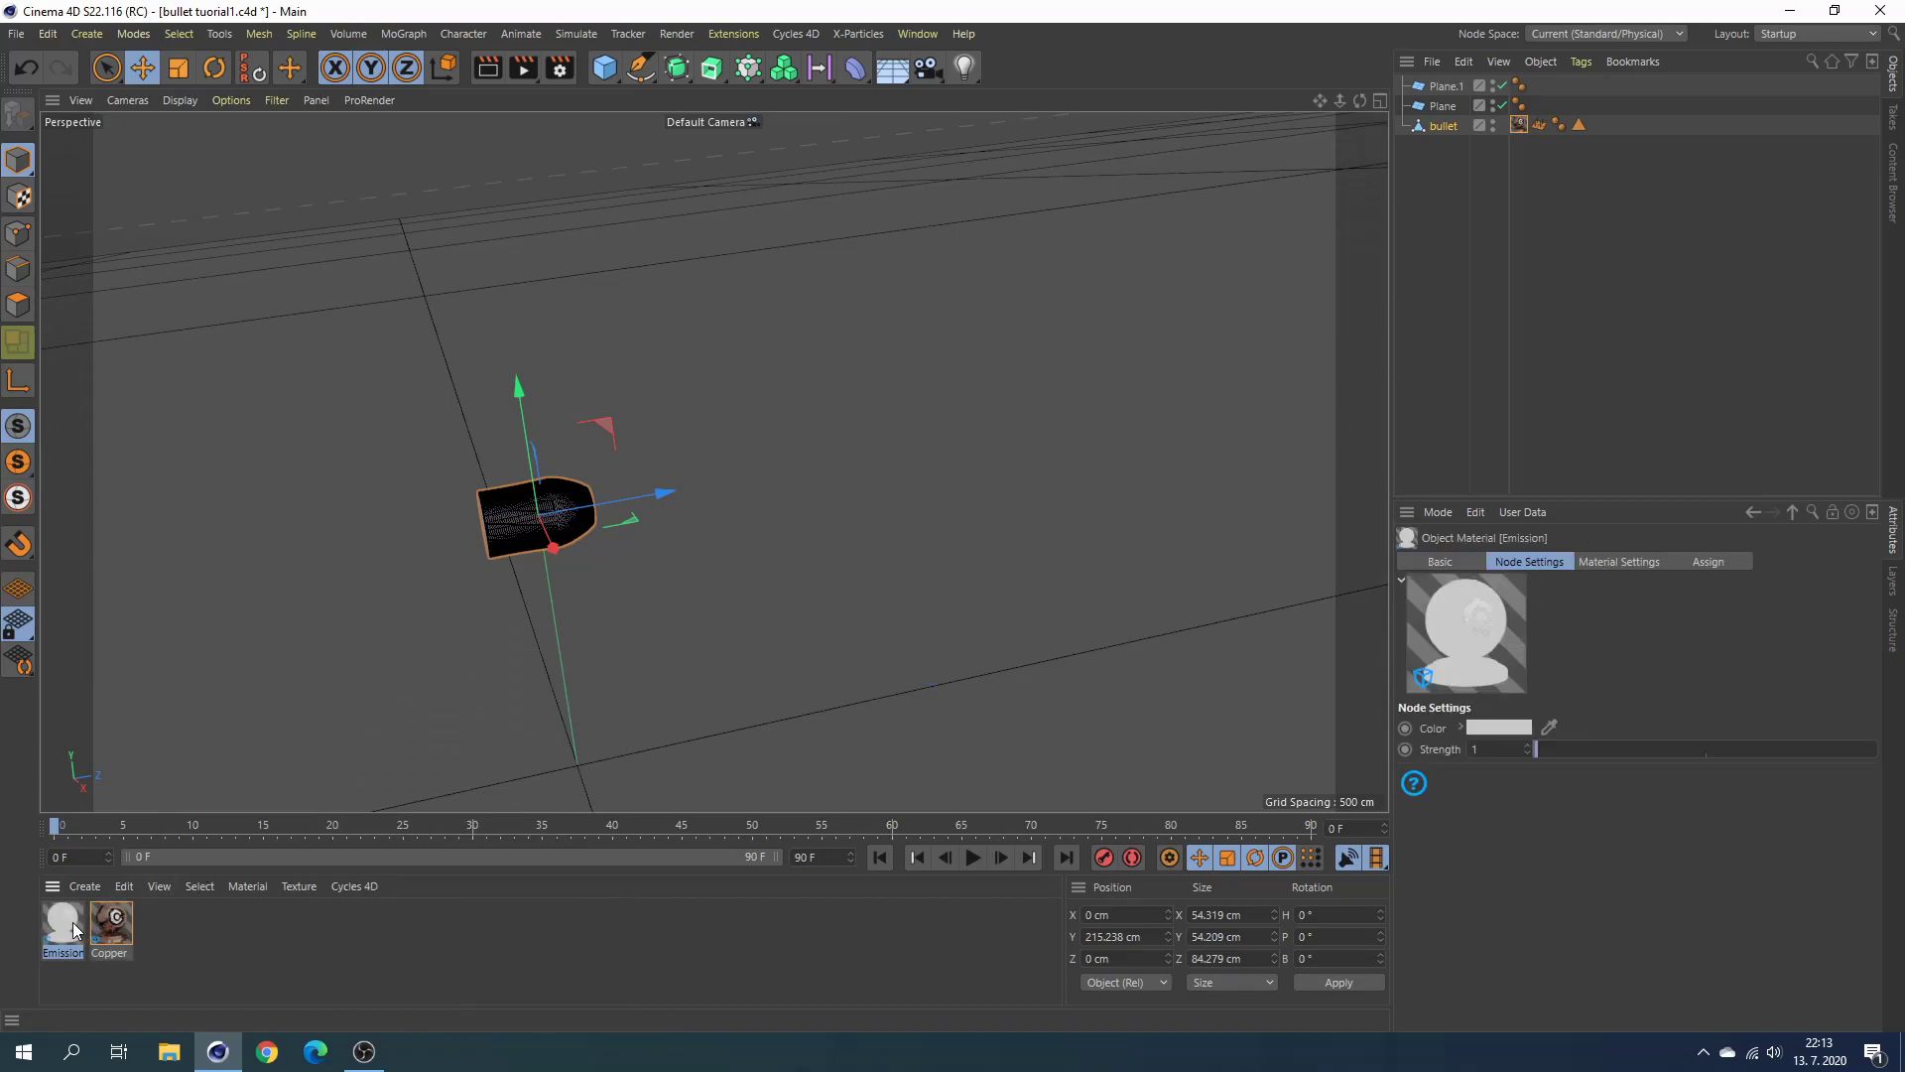
{"action": "left_click", "coordinate": [1614, 748]}
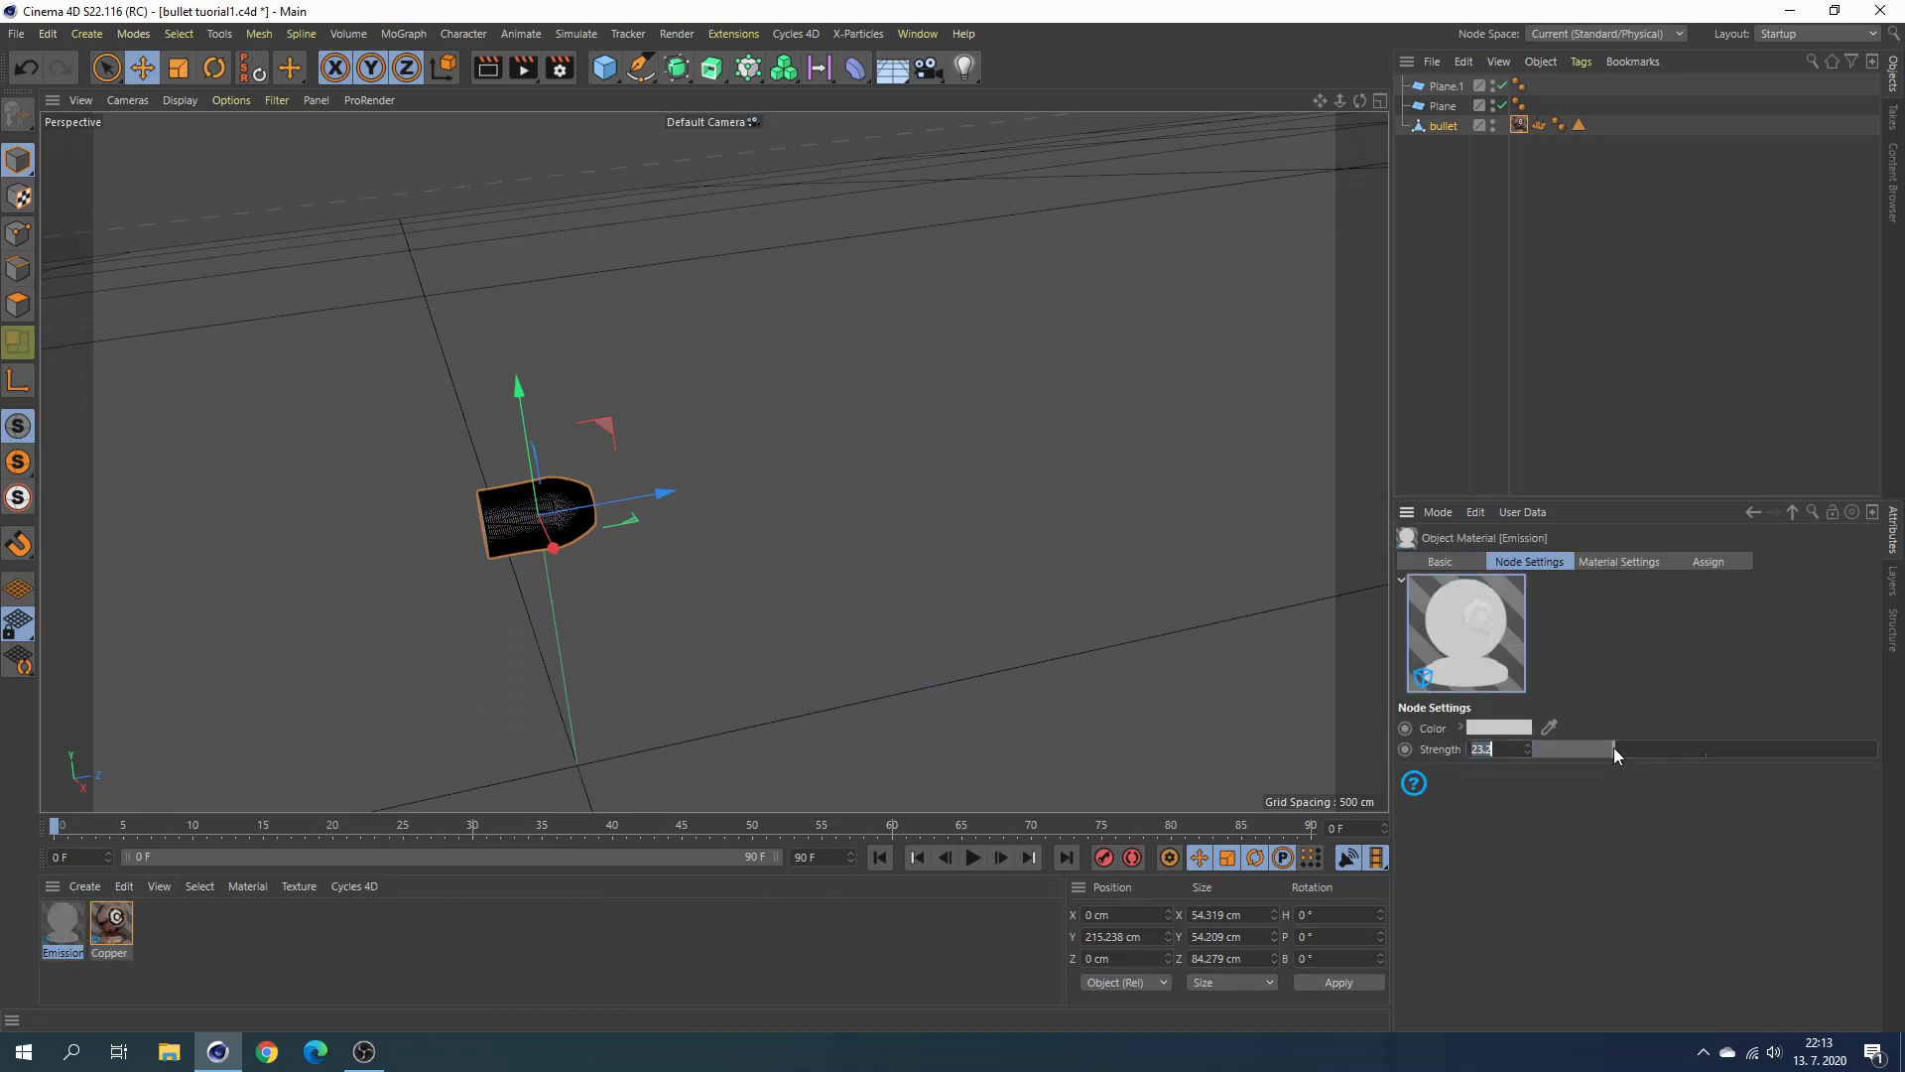
{"action": "mouse_move", "coordinate": [1370, 707]}
{"action": "left_mouse_down", "text": "alt"}
{"action": "mouse_move", "coordinate": [998, 649]}
{"action": "mouse_move", "coordinate": [598, 672]}
{"action": "left_mouse_up", "text": "alt"}
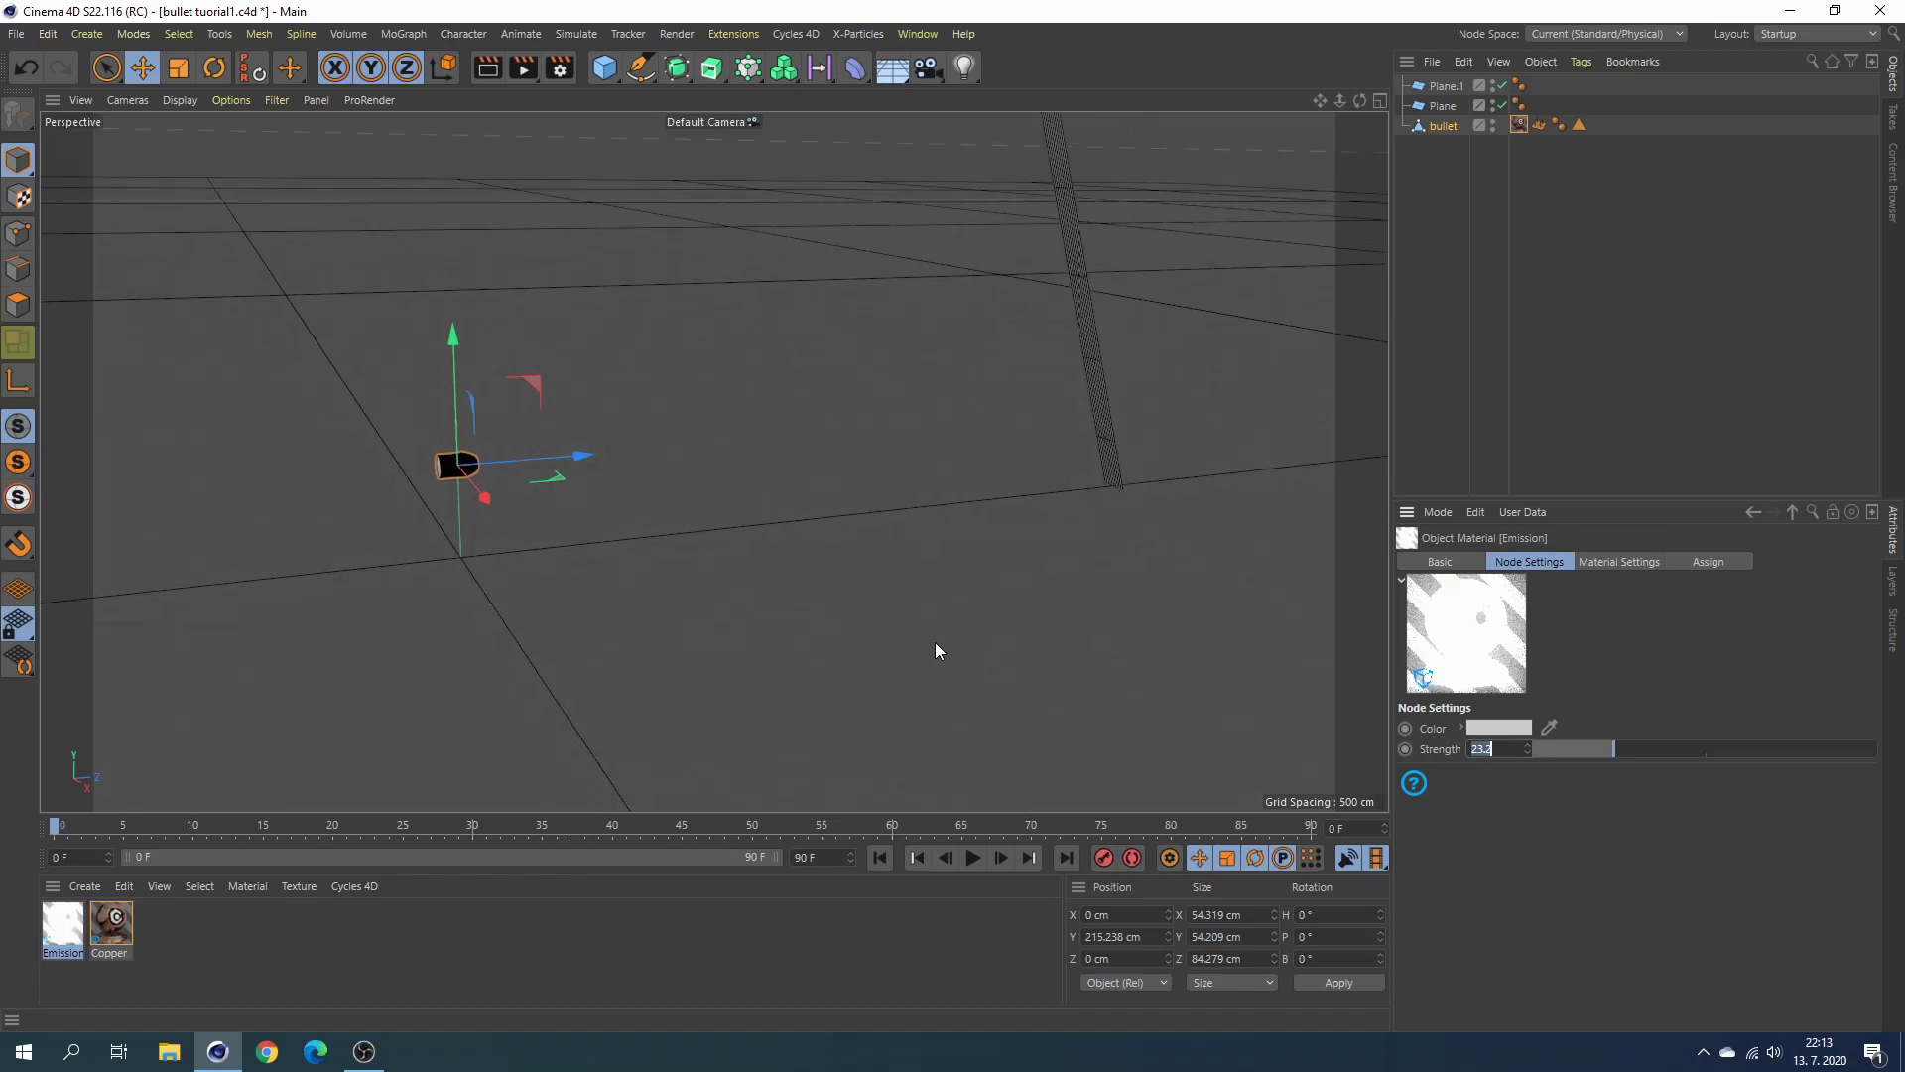
{"action": "mouse_move", "coordinate": [61, 925]}
{"action": "left_mouse_down"}
{"action": "mouse_move", "coordinate": [1390, 146]}
{"action": "mouse_move", "coordinate": [1447, 87]}
{"action": "left_mouse_up"}
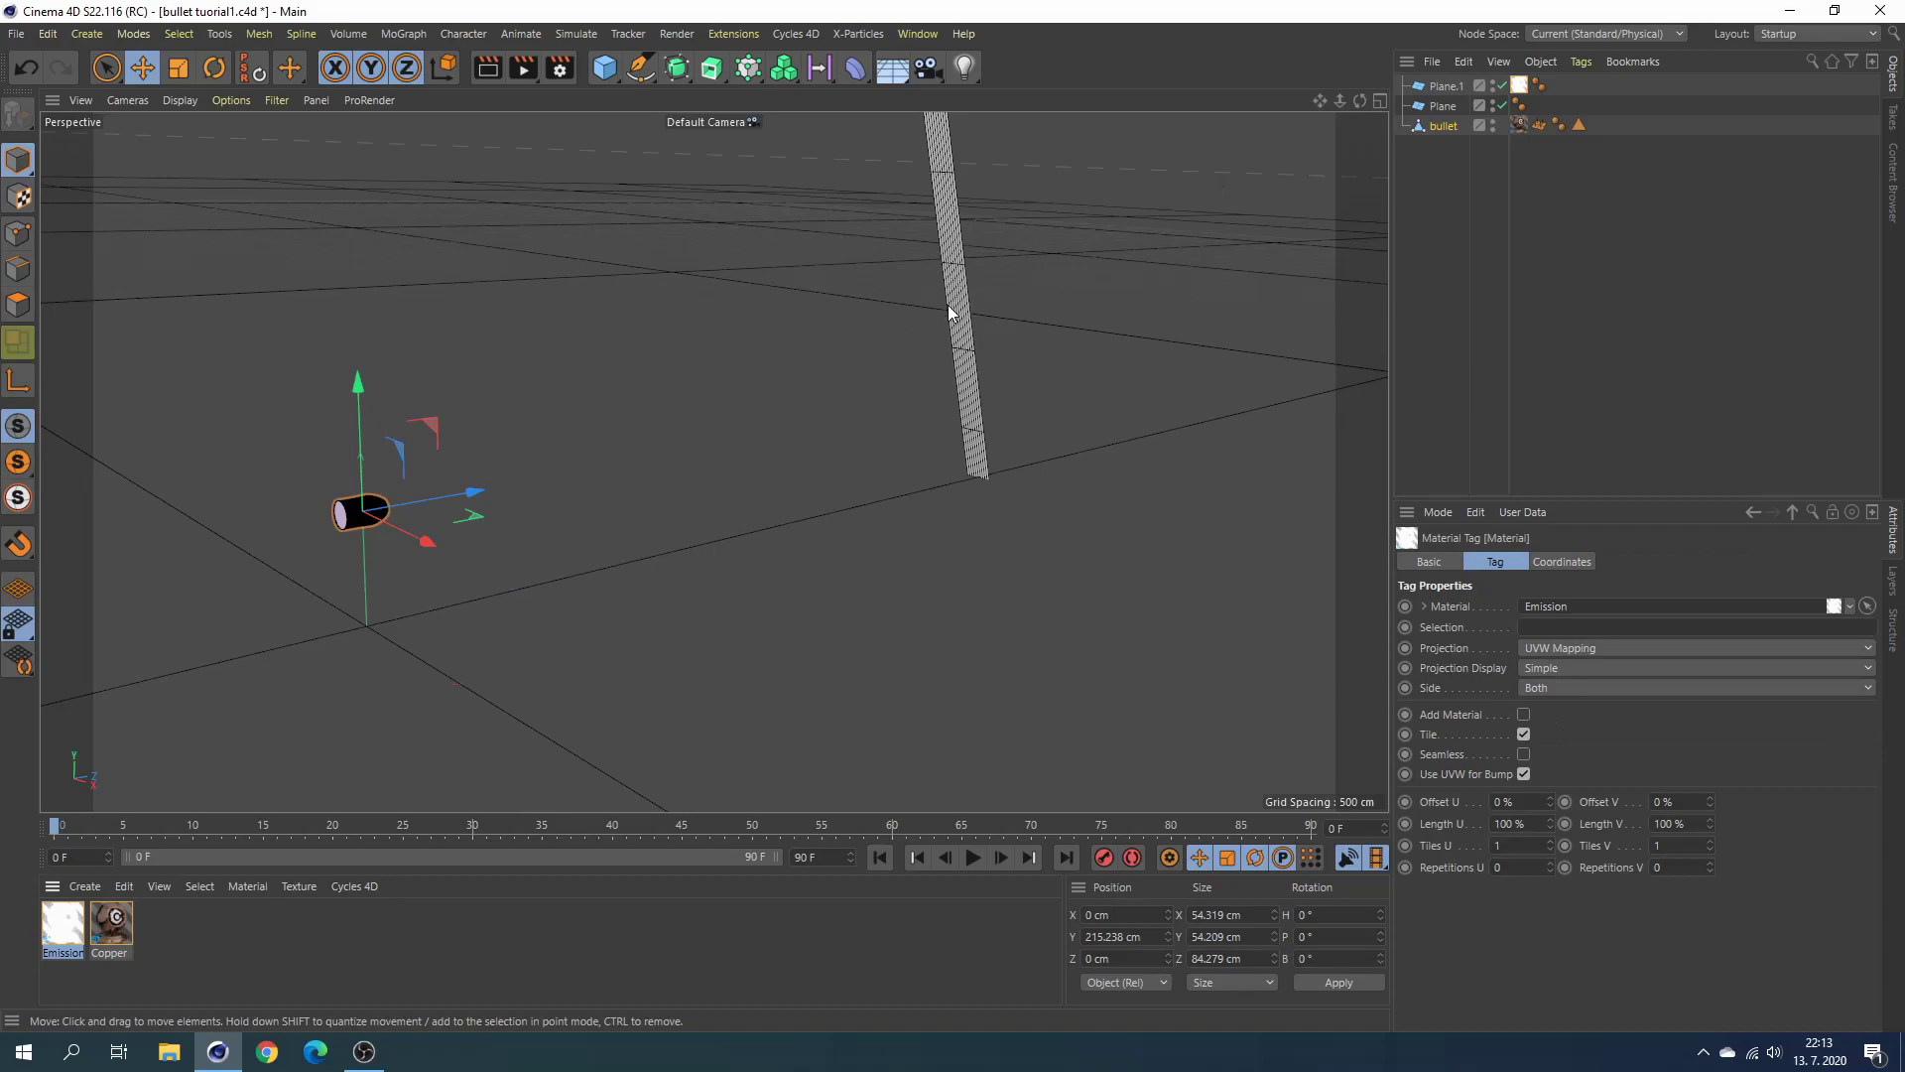
{"action": "mouse_move", "coordinate": [967, 316]}
{"action": "left_mouse_down", "text": "alt"}
{"action": "mouse_move", "coordinate": [652, 468]}
{"action": "mouse_move", "coordinate": [770, 306]}
{"action": "left_mouse_up", "text": "alt"}
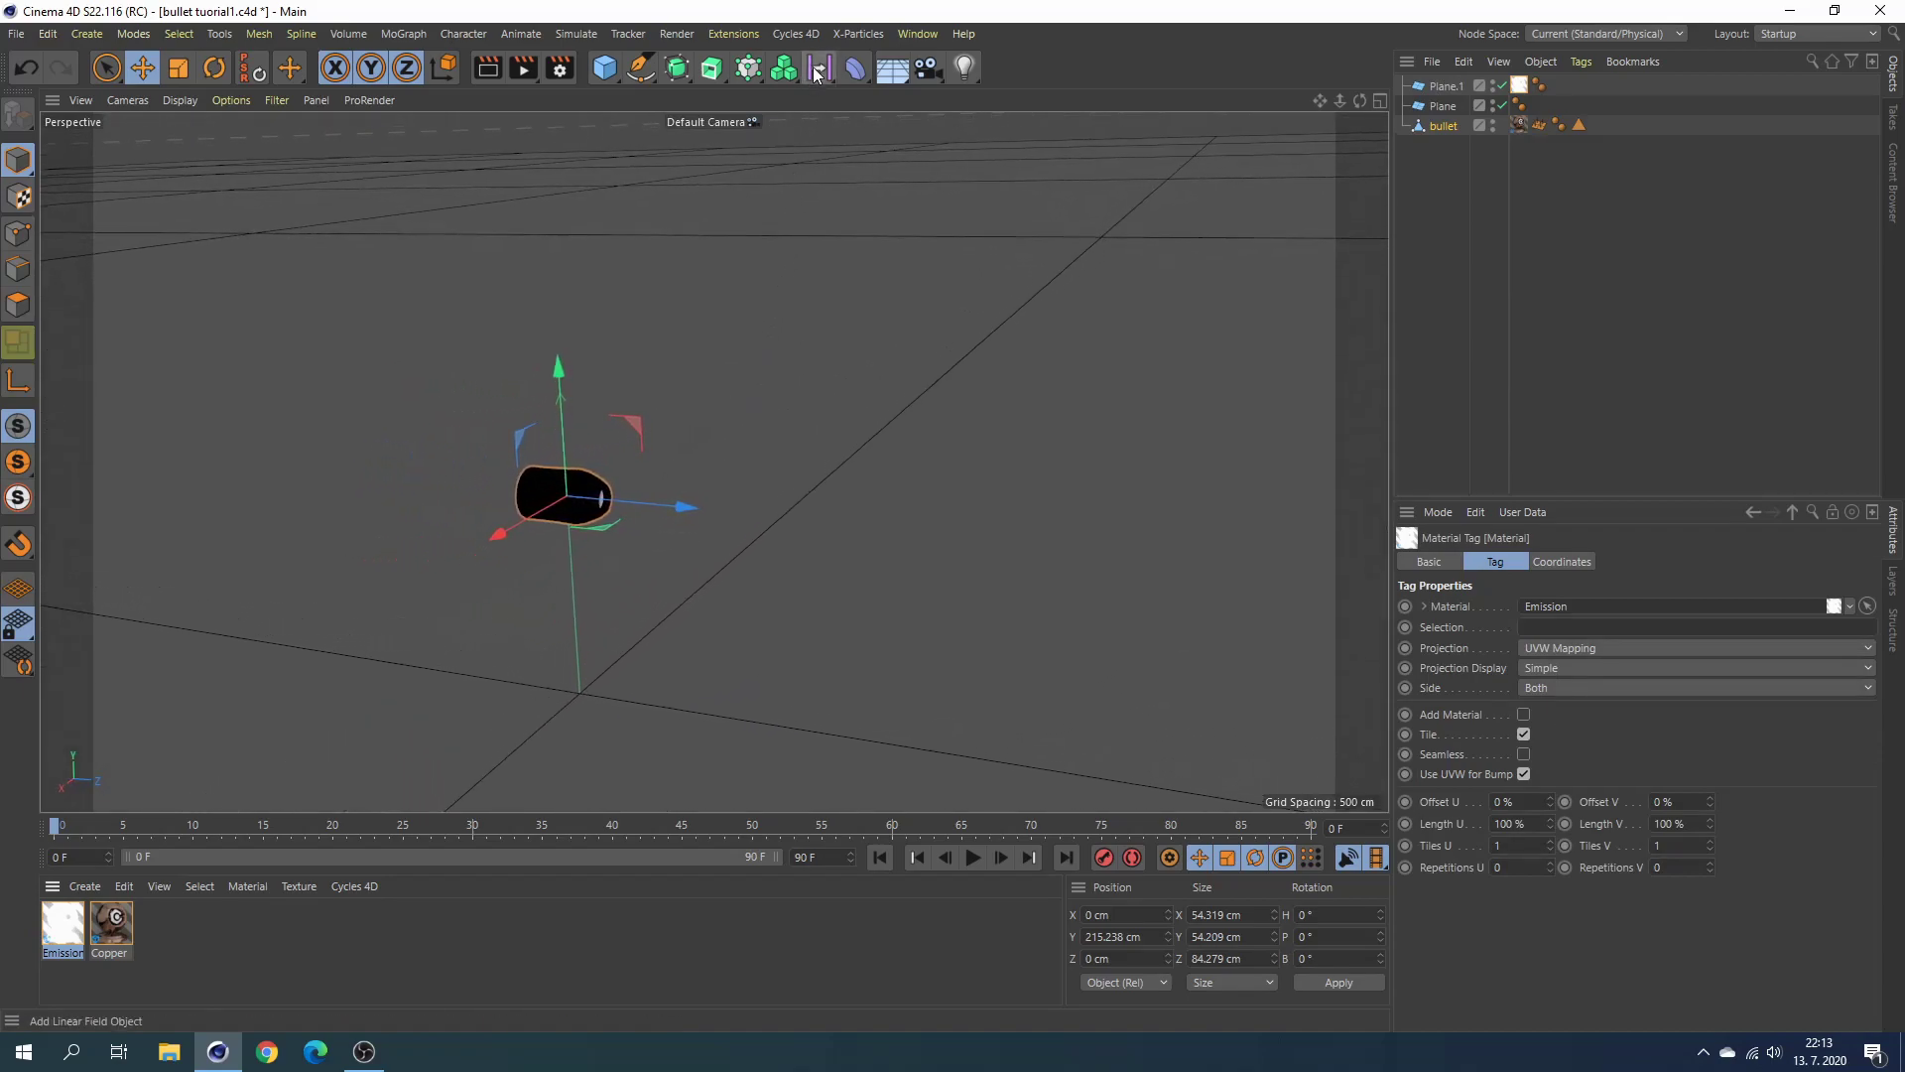
Start the Cycles 4D real-time preview and move its window aside.
{"action": "left_click", "coordinate": [804, 35]}
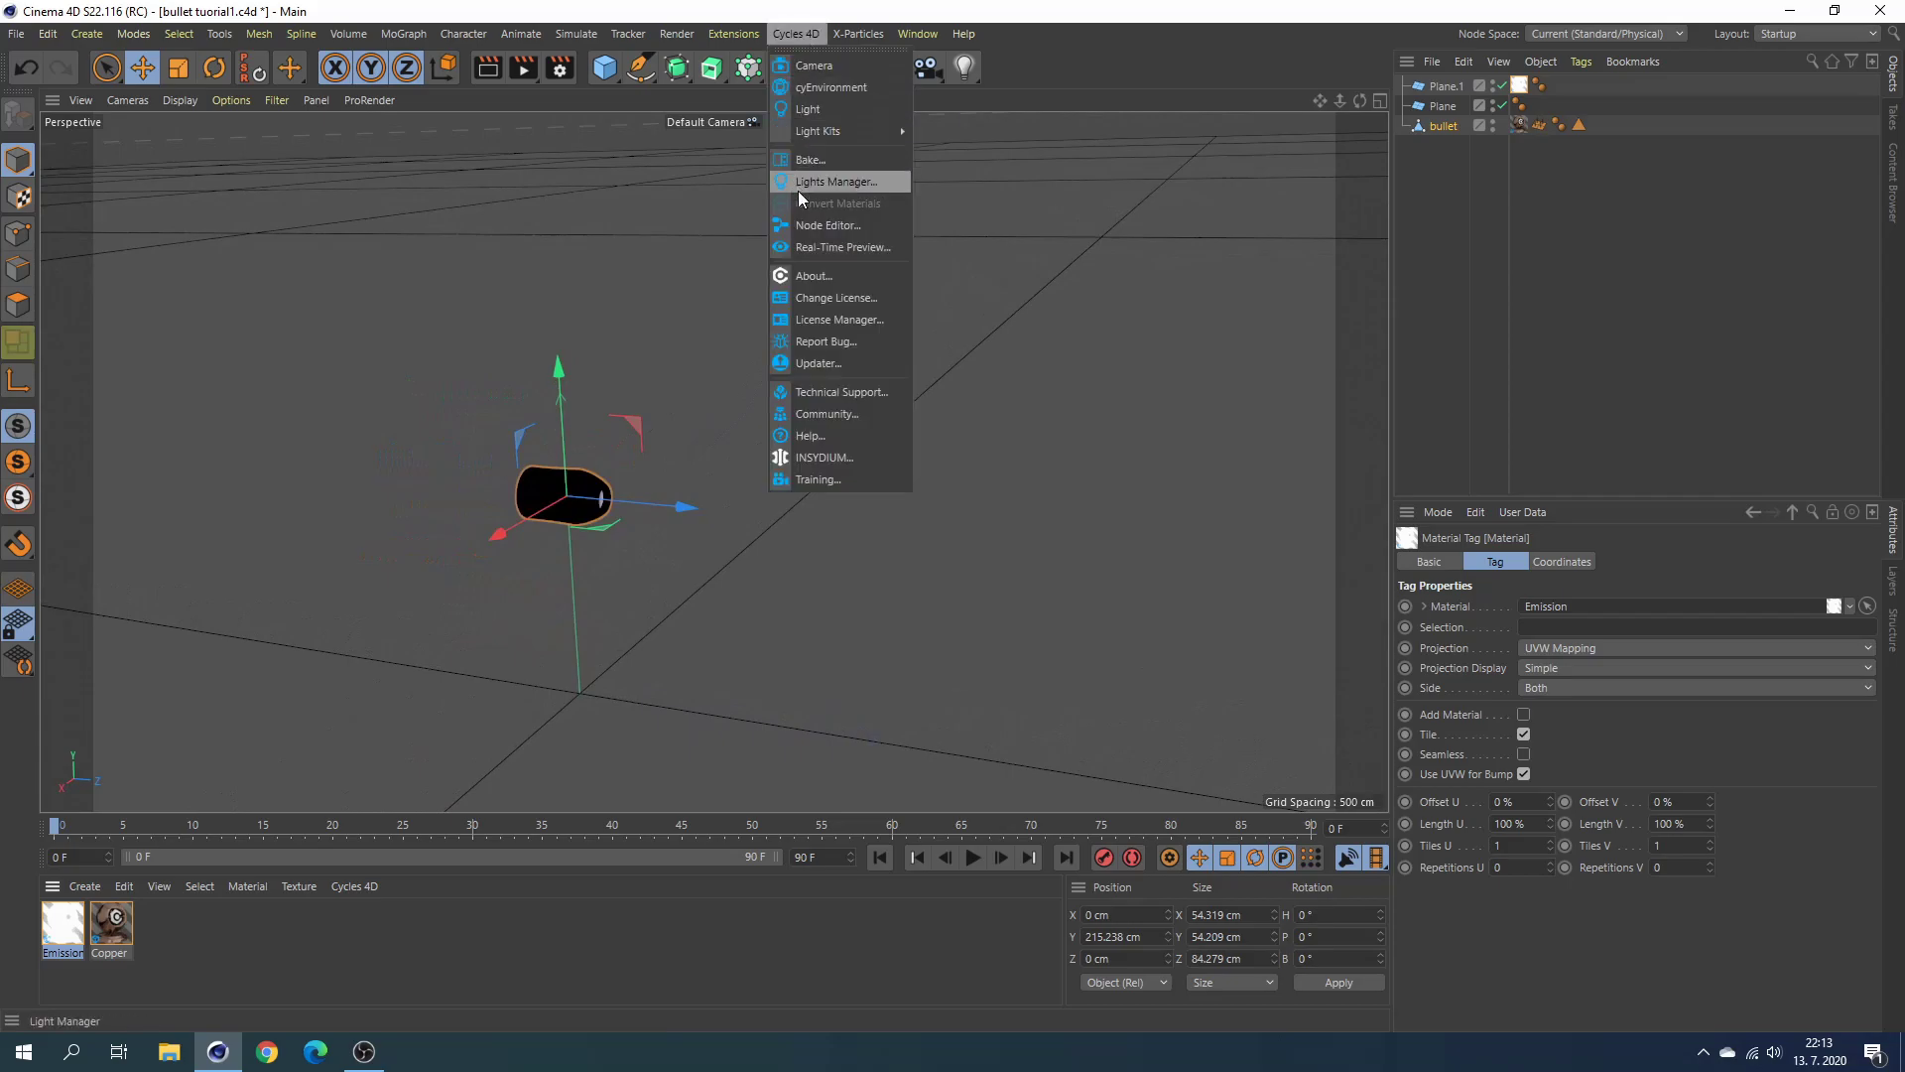
{"action": "left_click", "coordinate": [816, 254]}
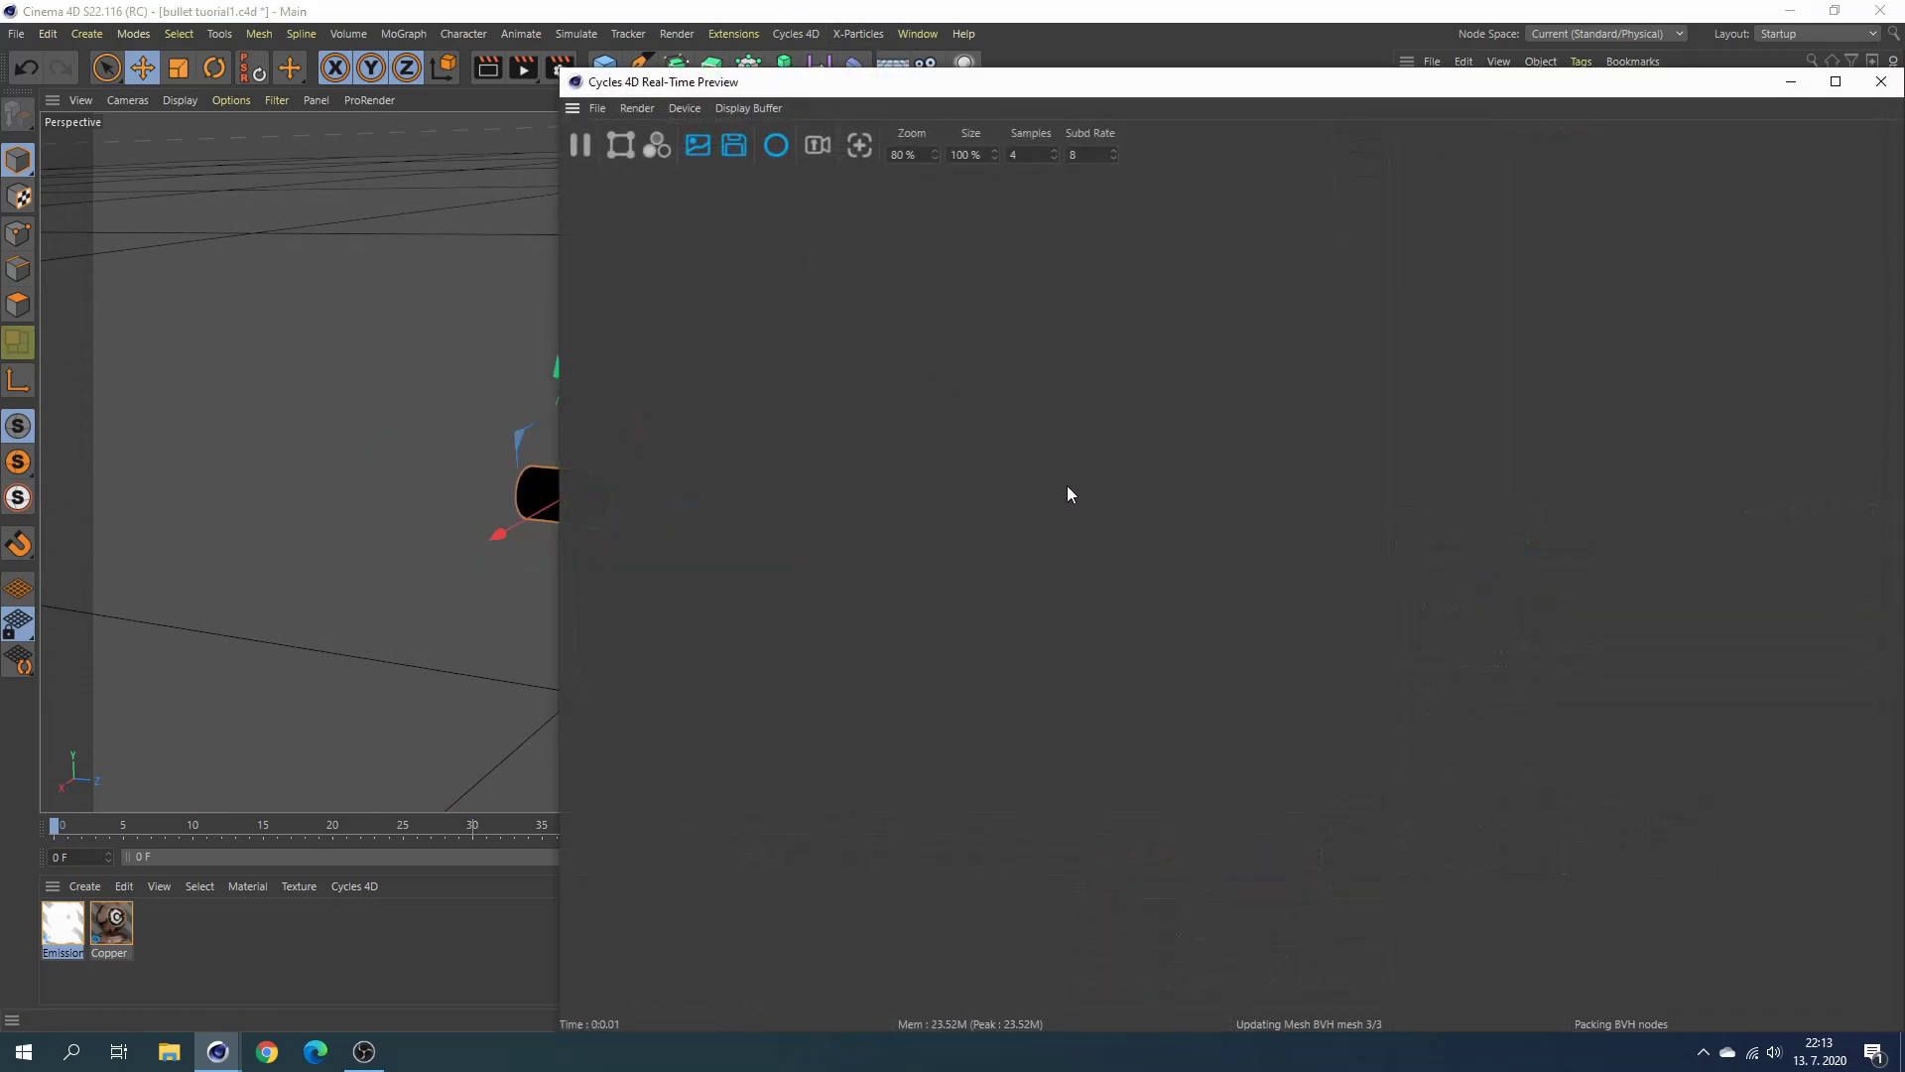
{"action": "left_click_drag", "start_coordinate": [1283, 84], "coordinate": [661, 88]}
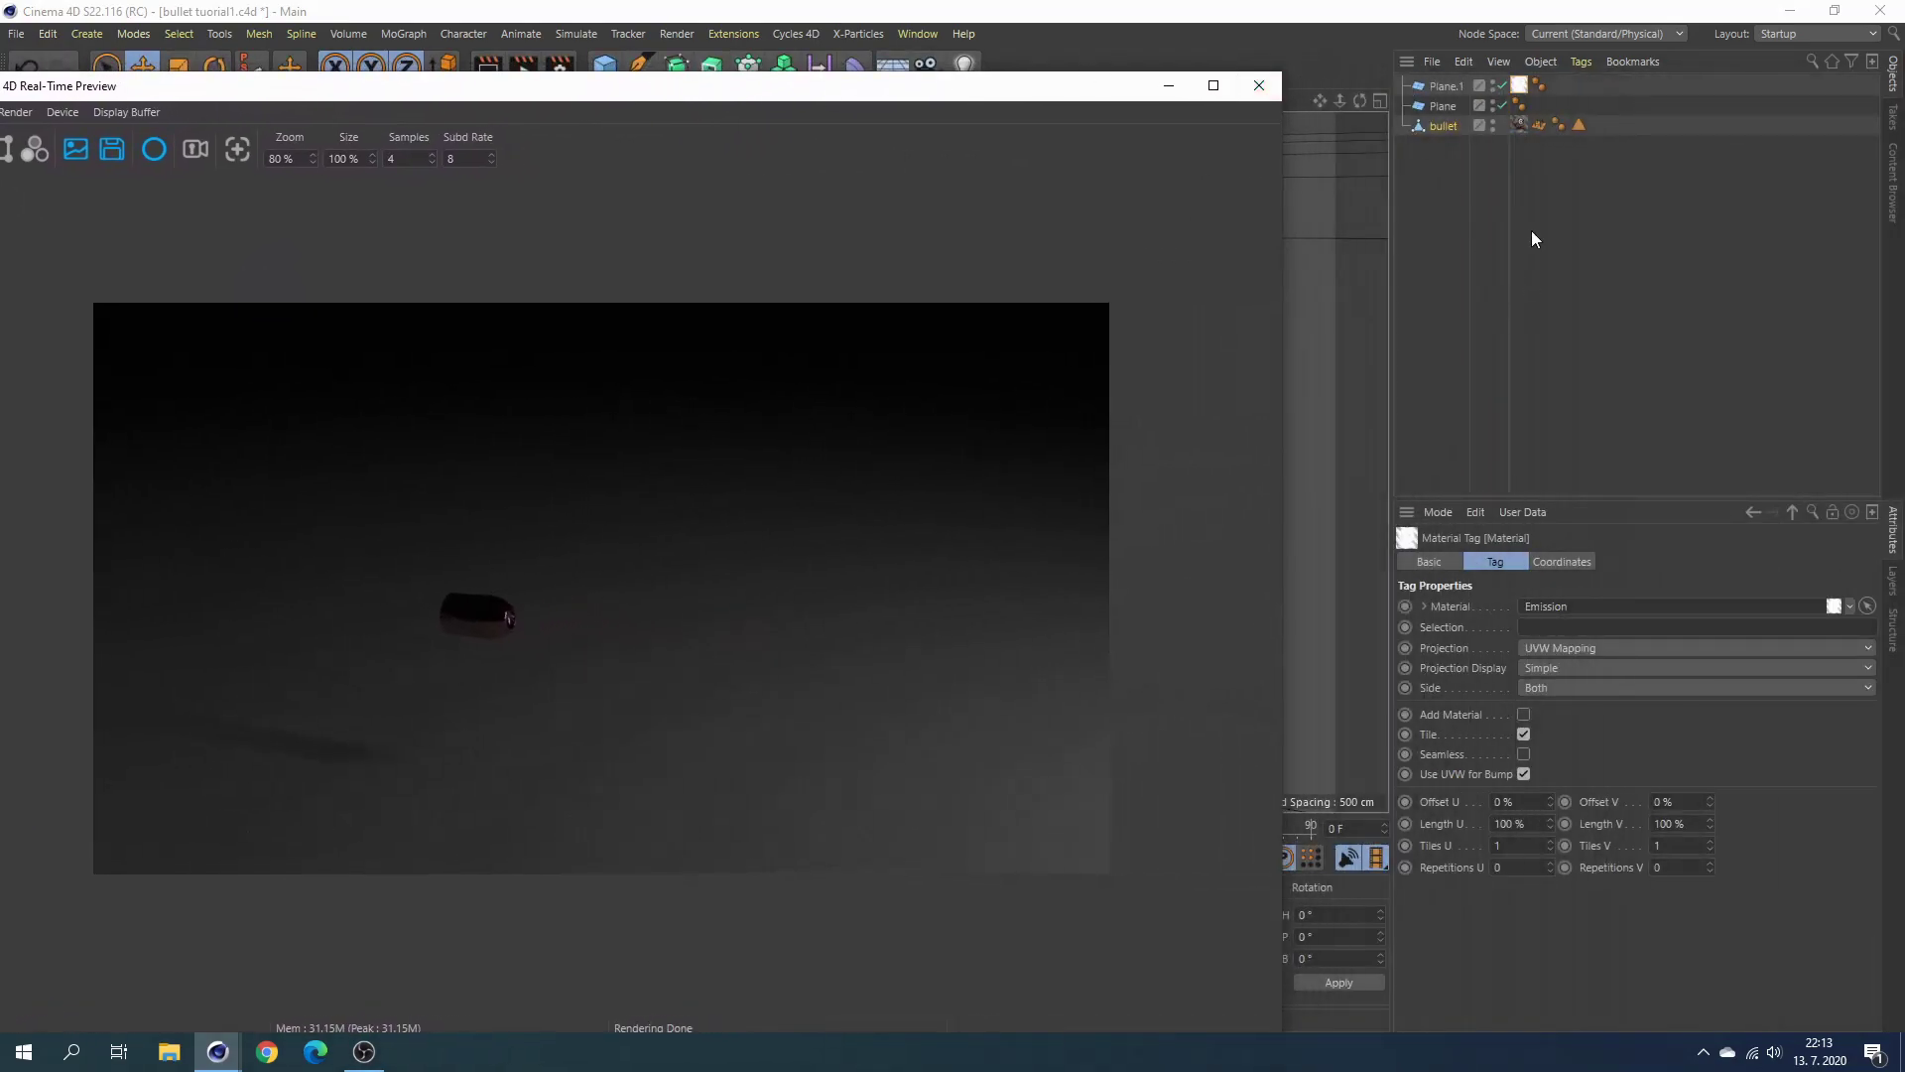
Raise Plane.1's Emission strength to 37.9 and close the preview.
{"action": "left_click", "coordinate": [1520, 91]}
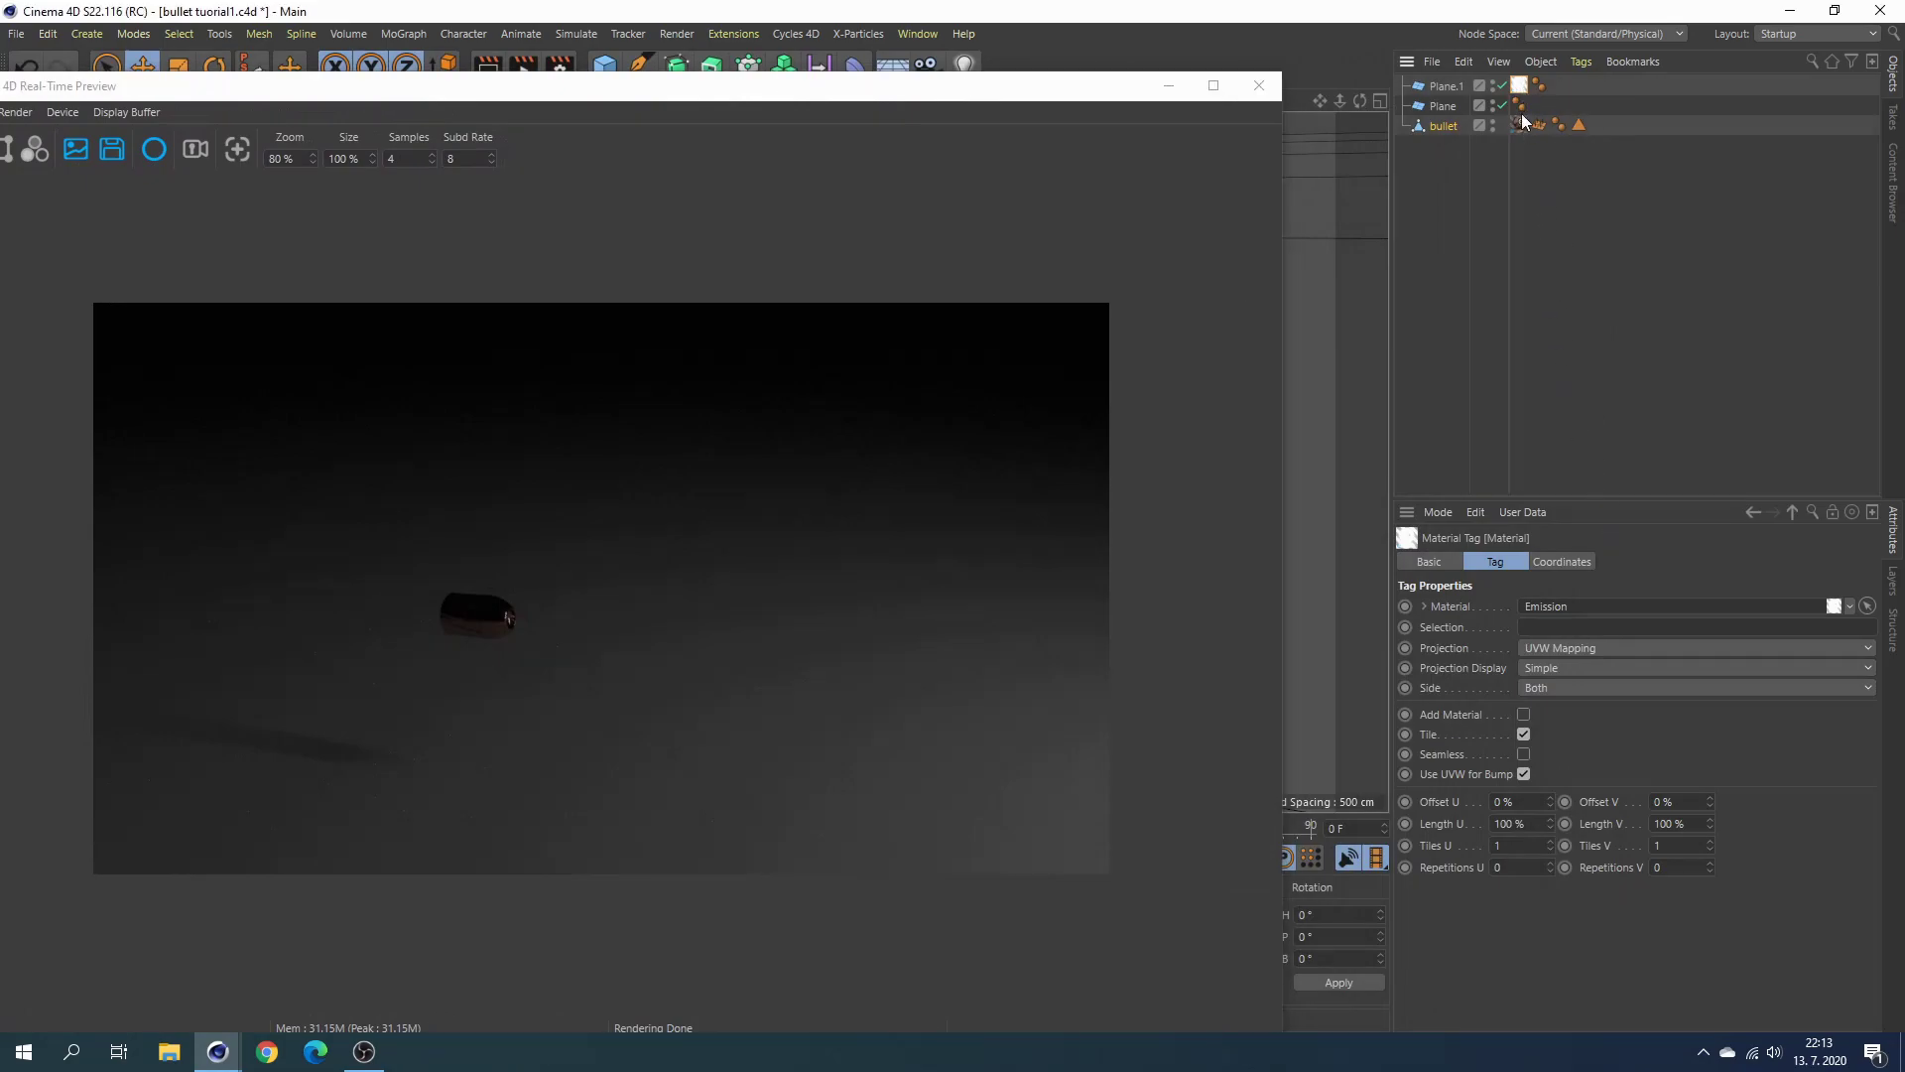
{"action": "double_click", "coordinate": [1521, 86]}
{"action": "left_click", "coordinate": [1665, 752]}
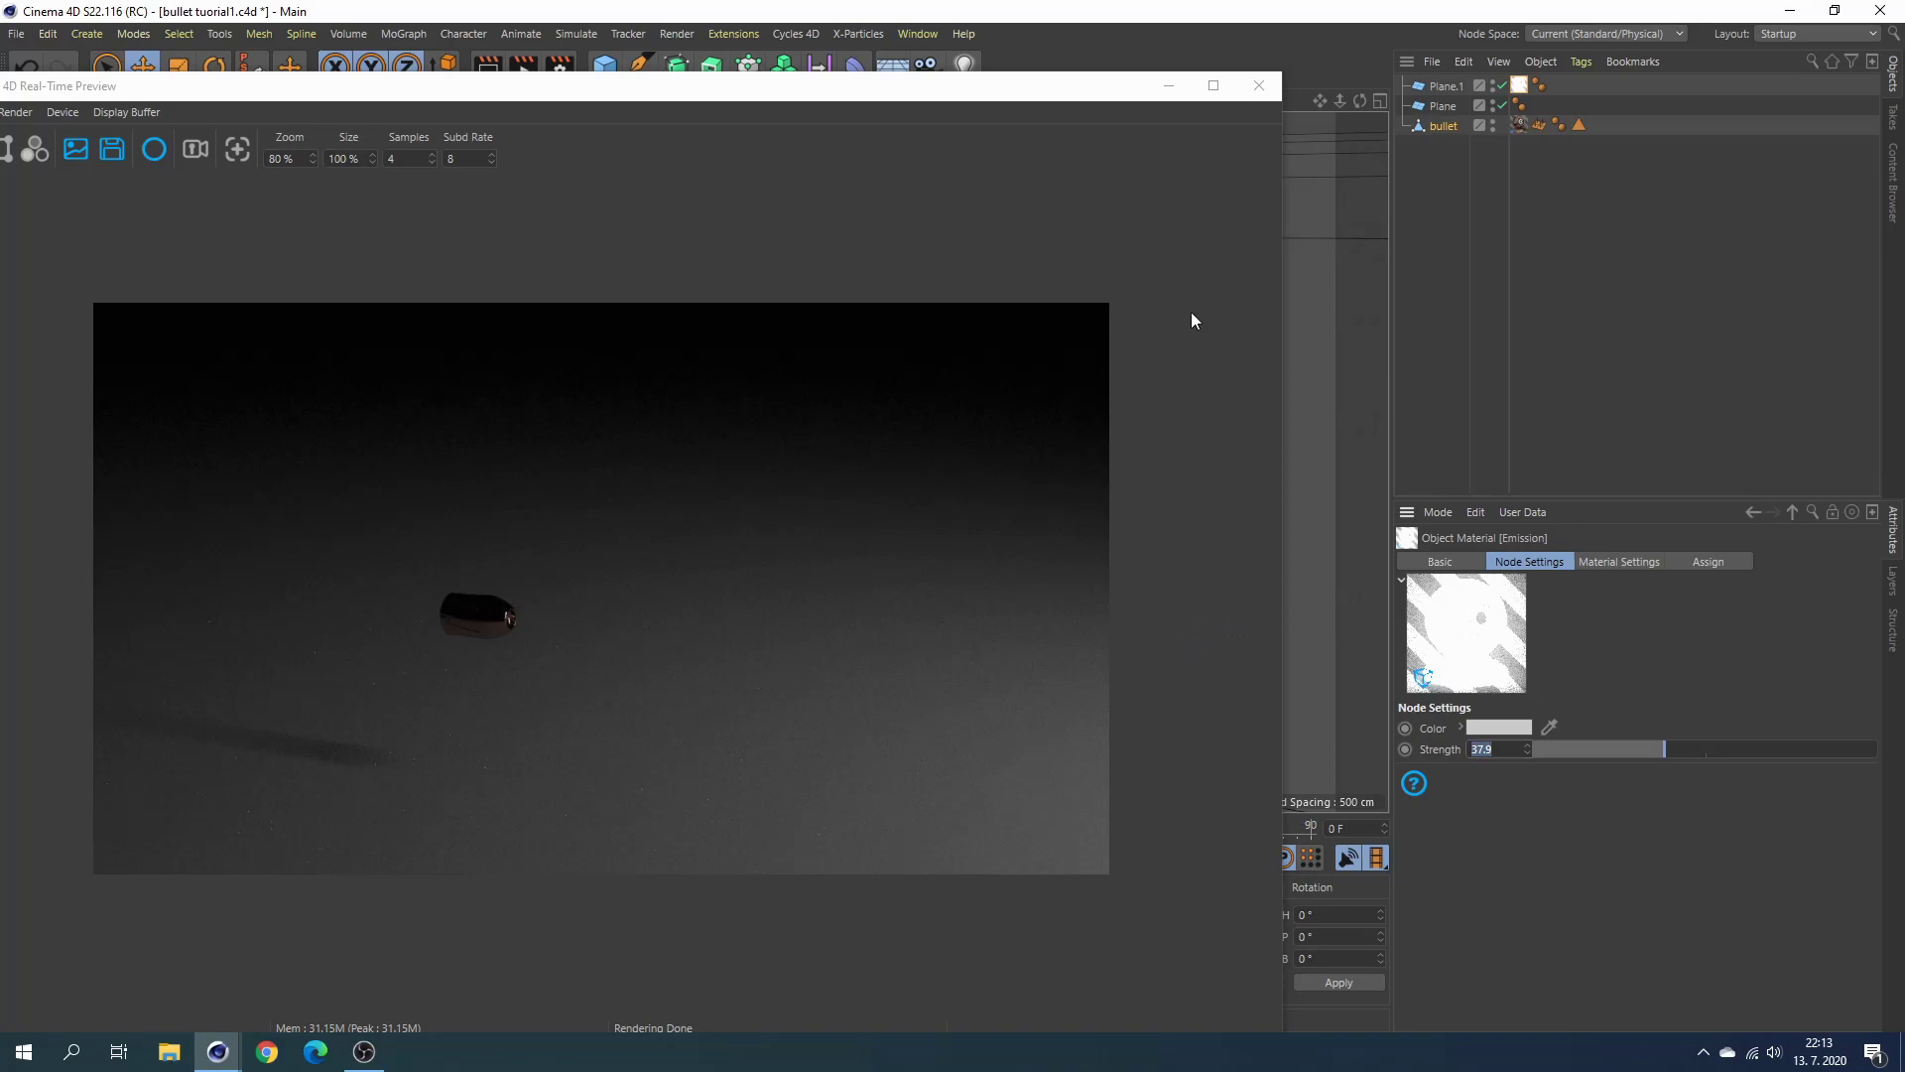
{"action": "left_click", "coordinate": [1259, 87]}
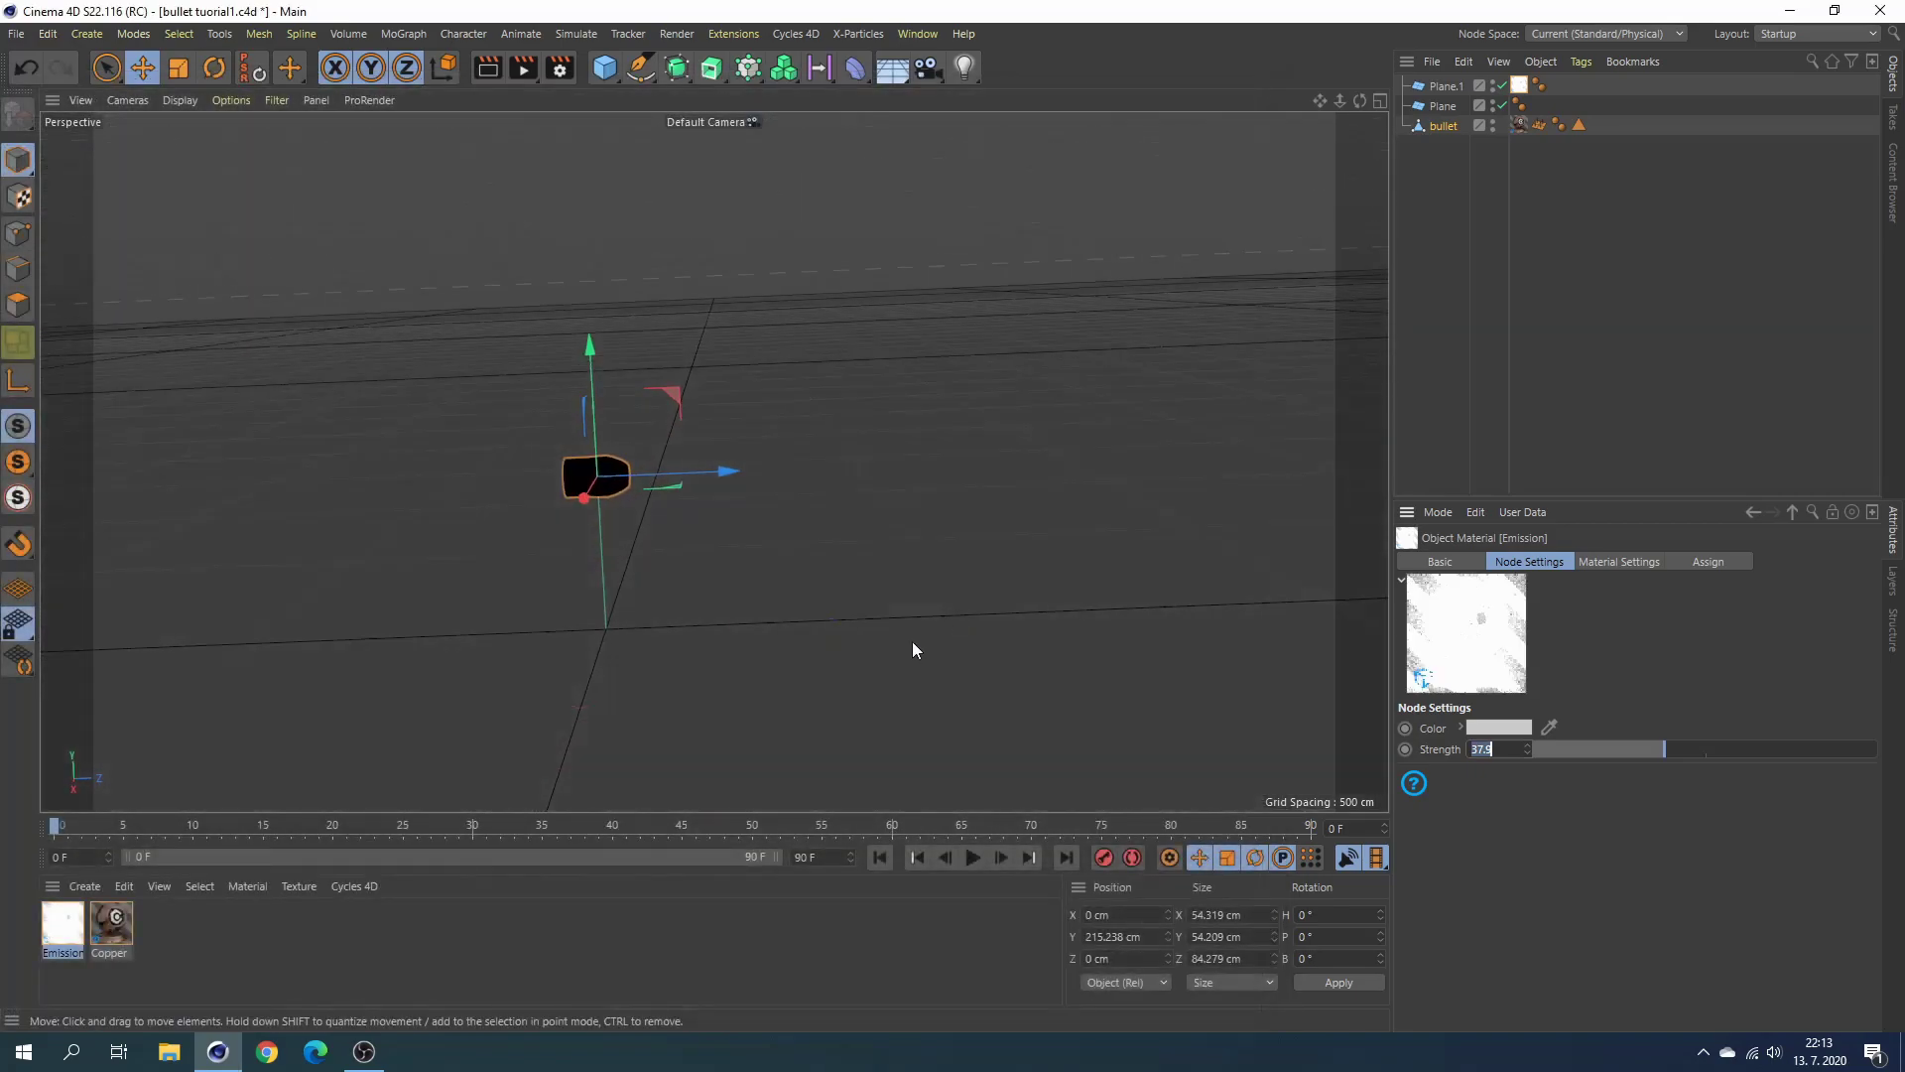
Create a Cycles 4D Principled BSDF material with a darker base colour and slight metallic reflectivity.
{"action": "left_click", "coordinate": [358, 885]}
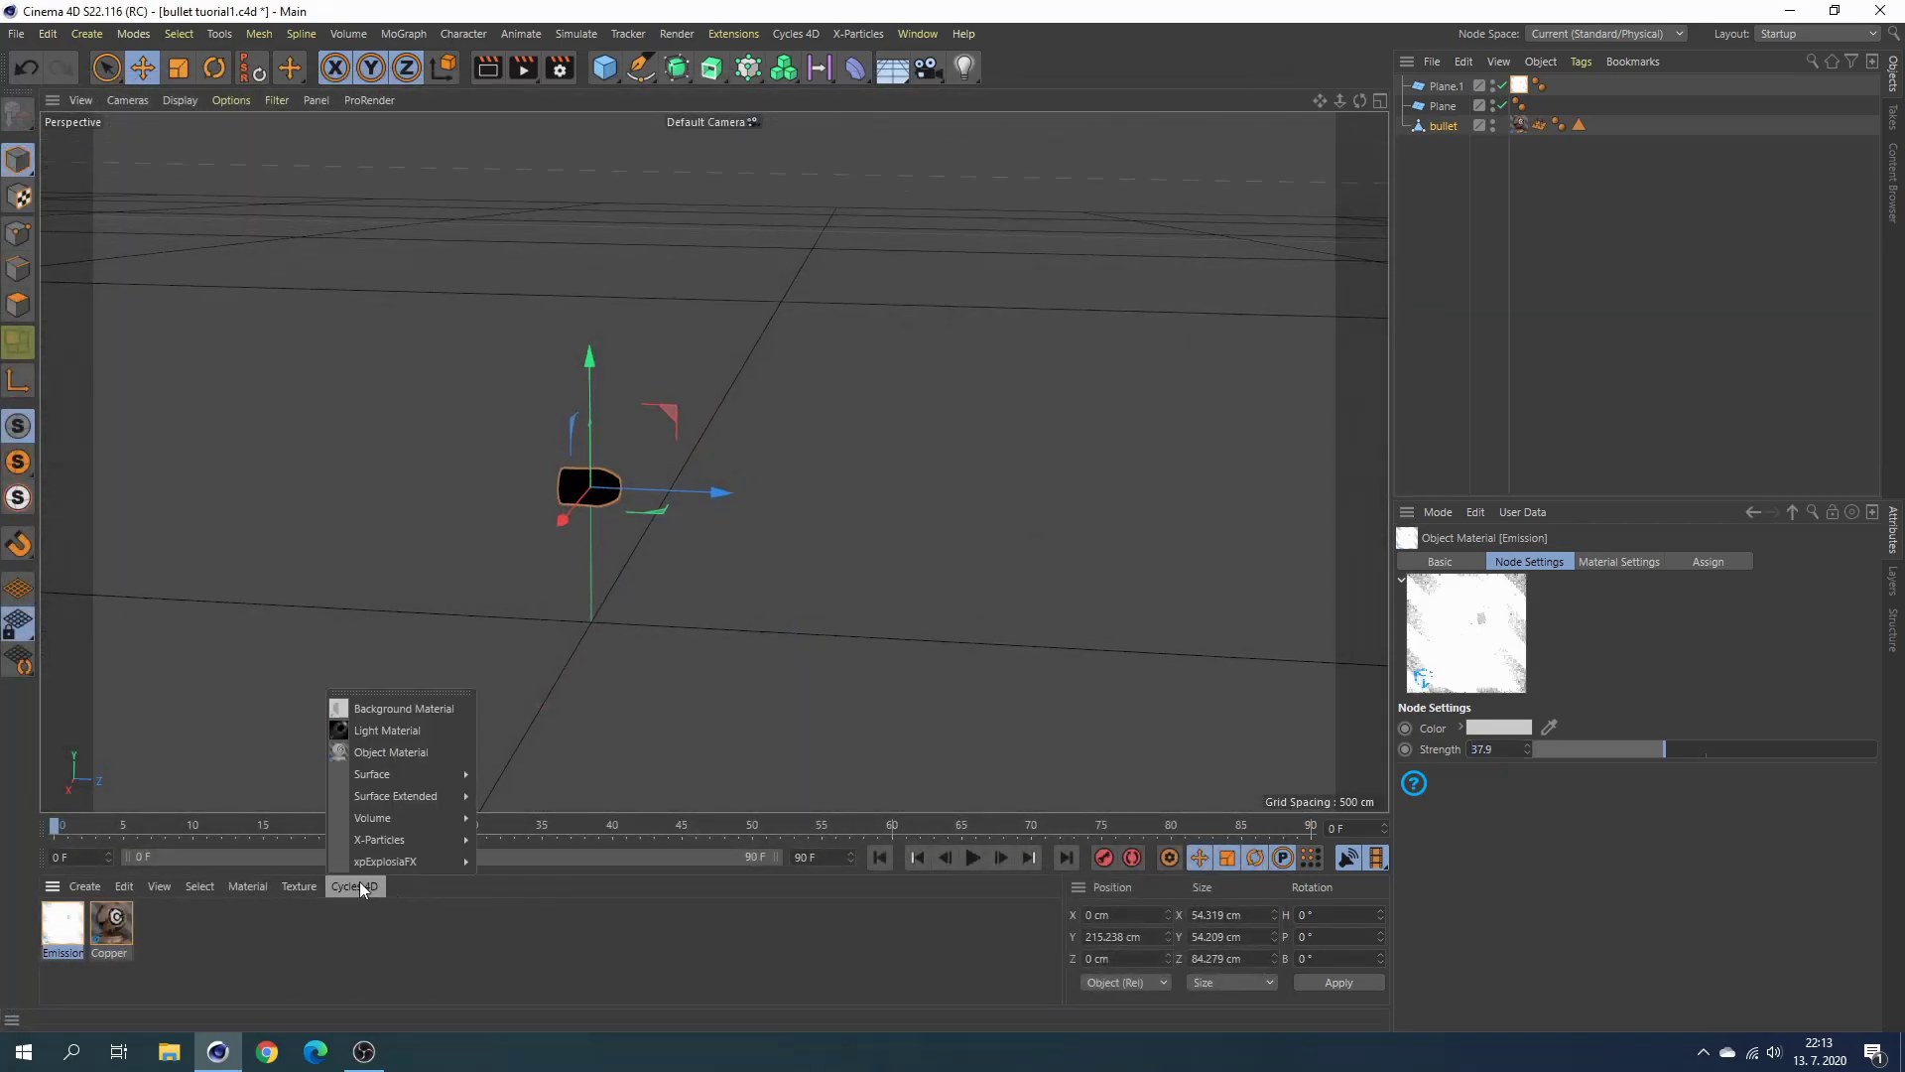
{"action": "mouse_move", "coordinate": [390, 775]}
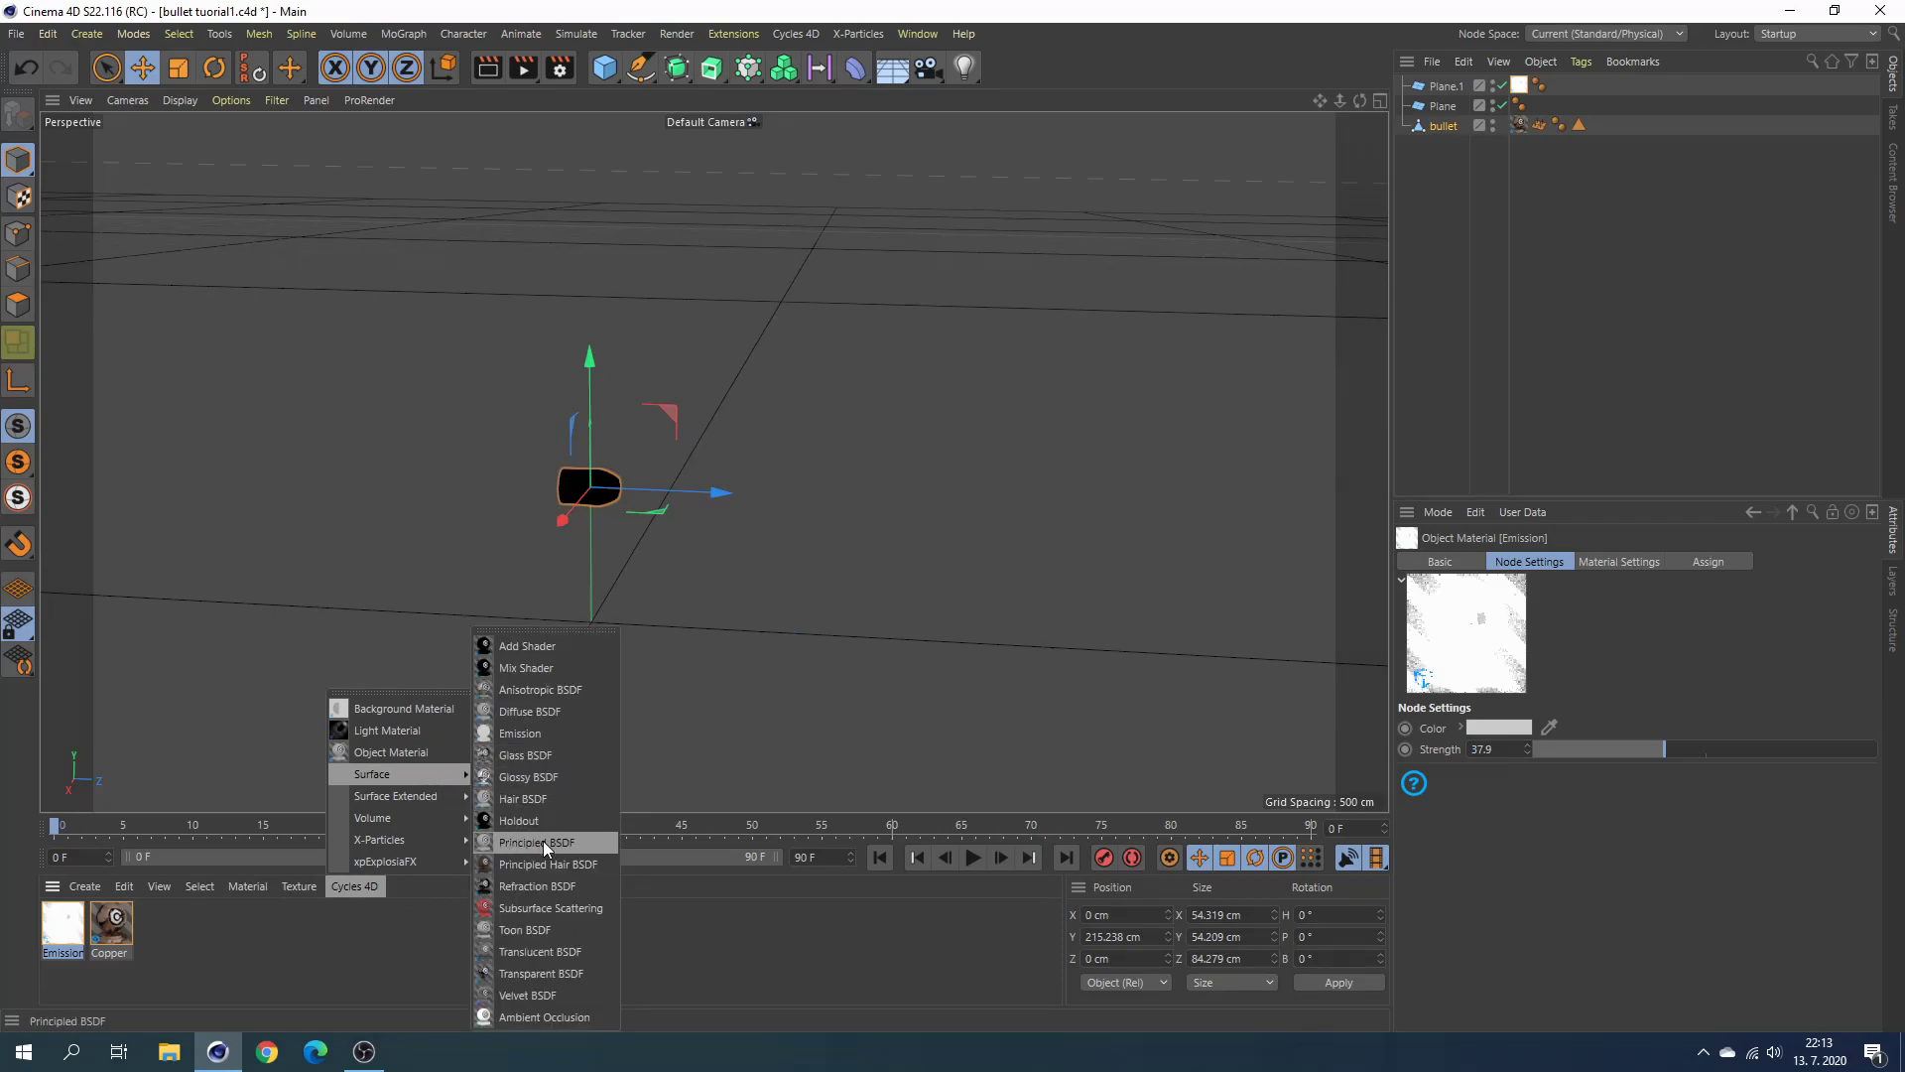
{"action": "left_click", "coordinate": [544, 843]}
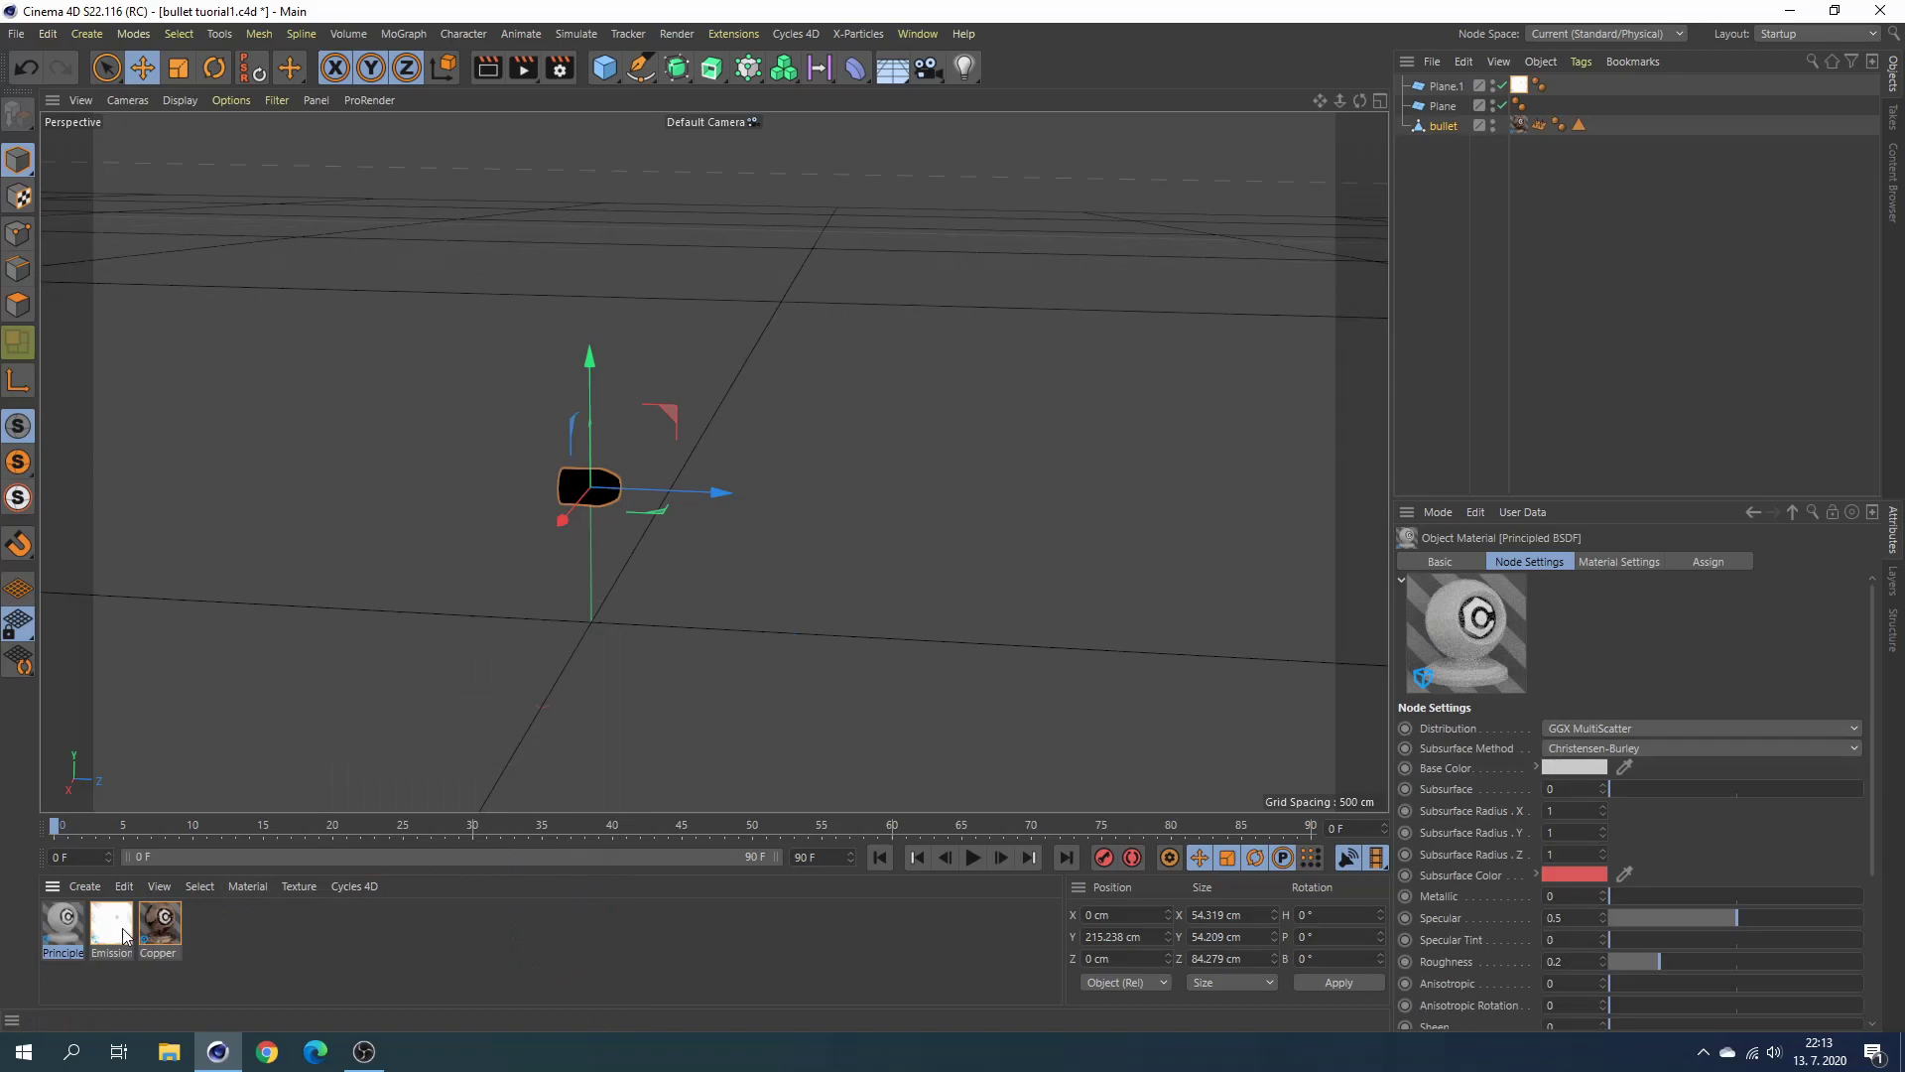
{"action": "left_click", "coordinate": [1572, 766]}
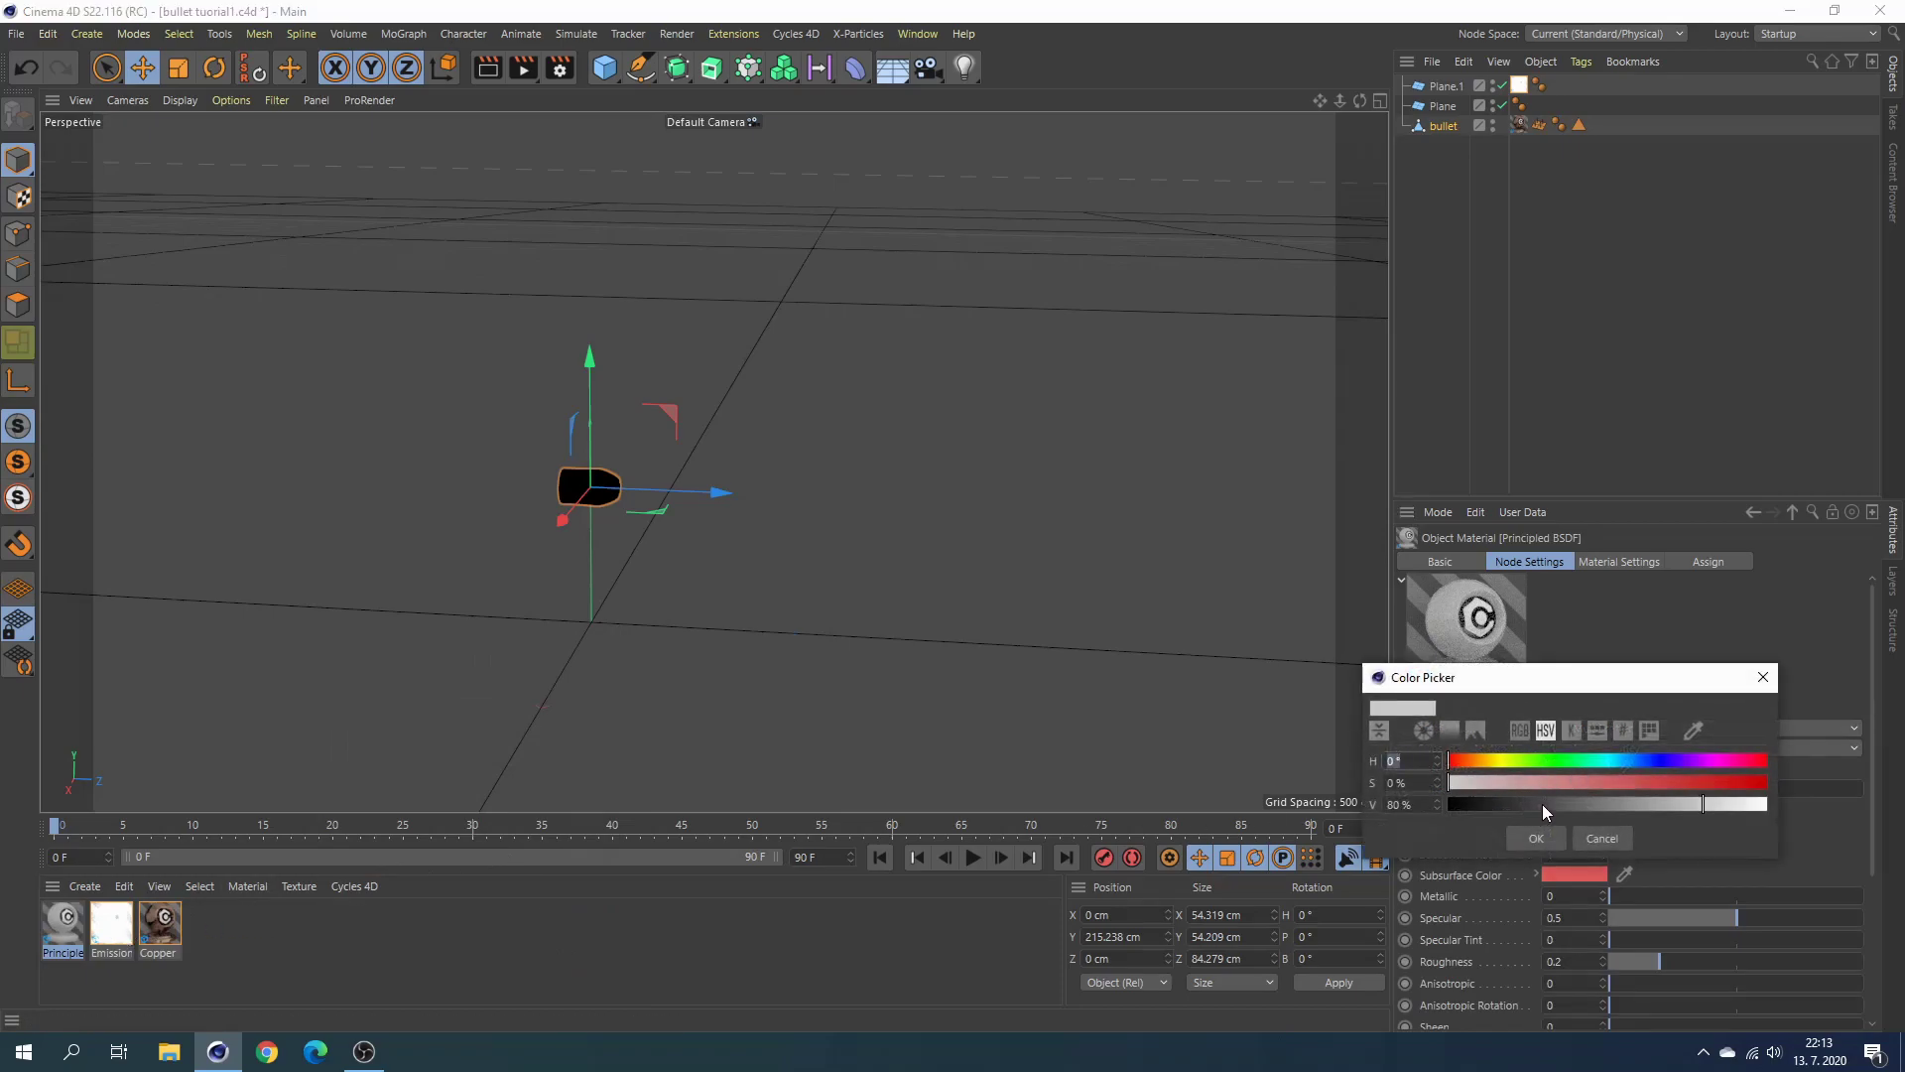
{"action": "left_click", "coordinate": [1542, 804]}
{"action": "left_click", "coordinate": [1536, 837]}
{"action": "left_click_drag", "start_coordinate": [1610, 893], "coordinate": [1647, 901]}
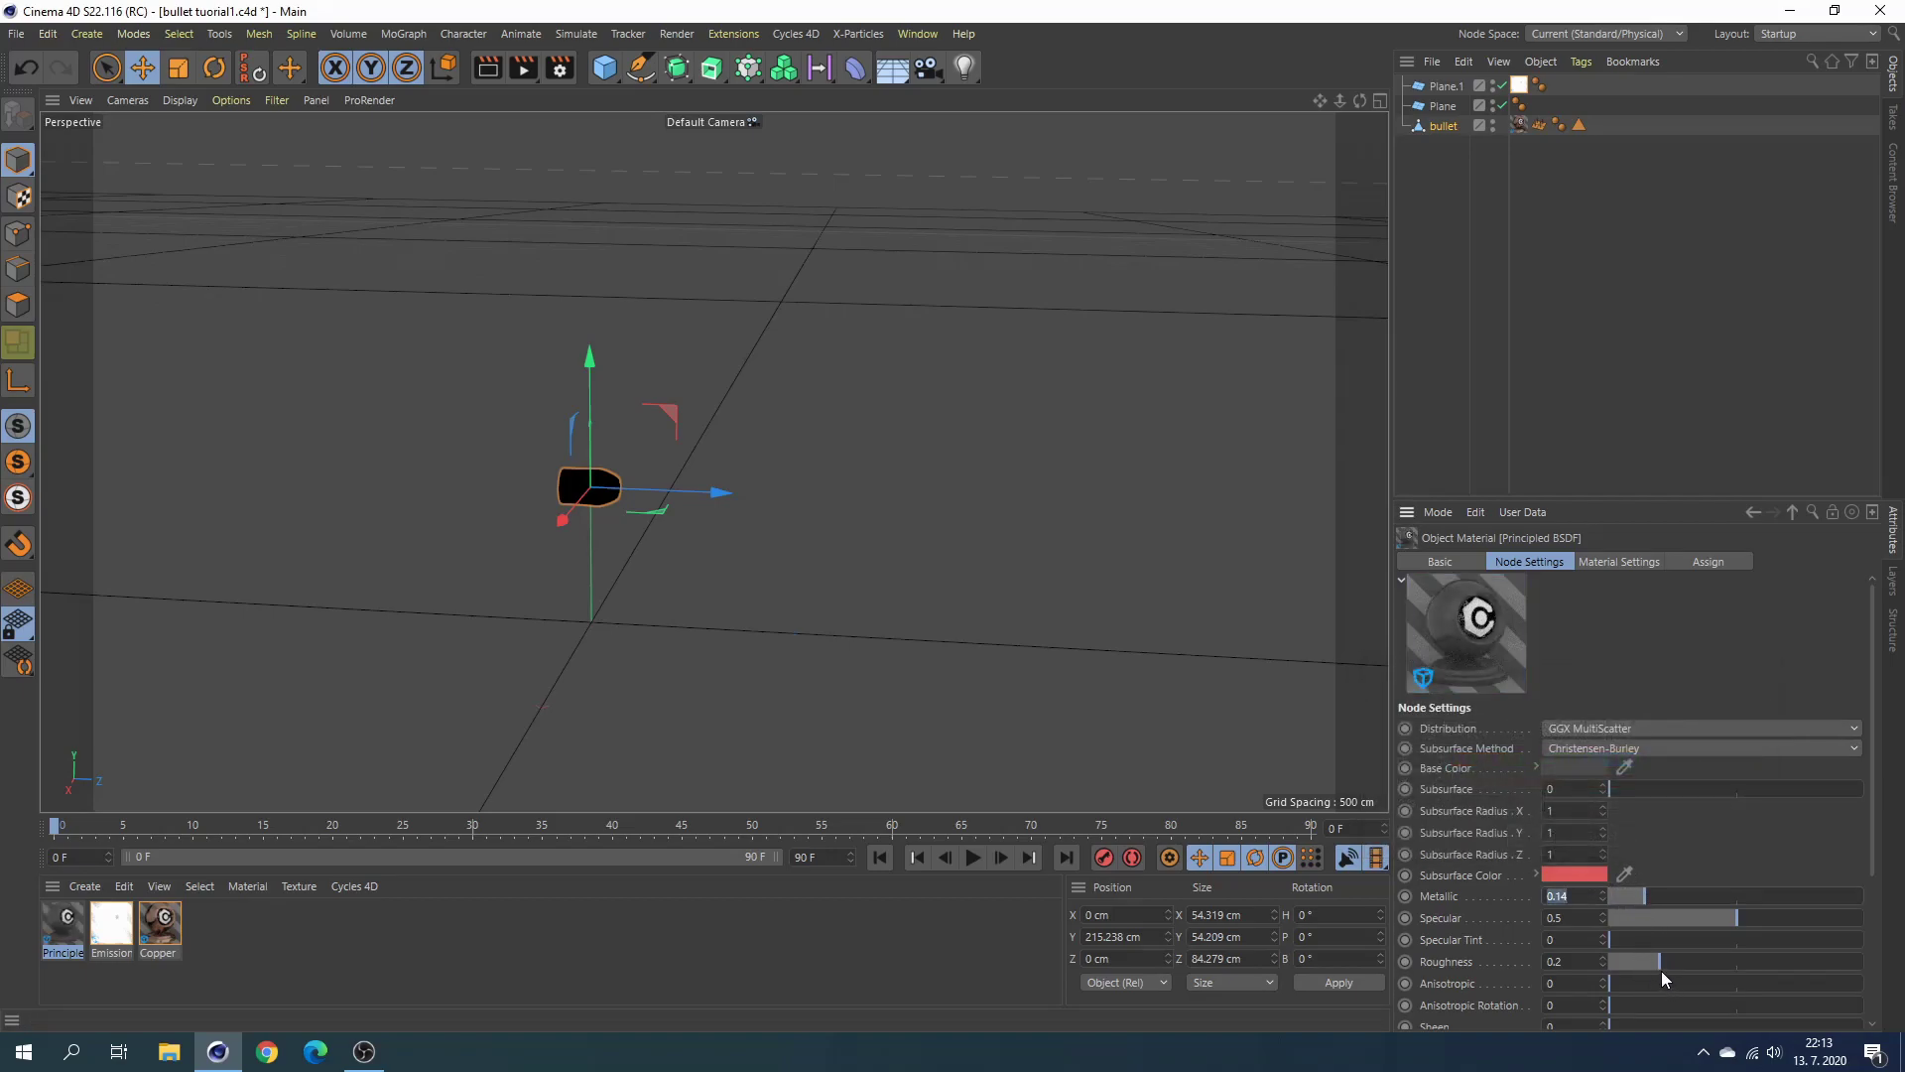
{"action": "left_click_drag", "start_coordinate": [1661, 970], "coordinate": [1645, 969]}
Apply the new Principled BSDF material to the Plane object.
{"action": "left_click_drag", "start_coordinate": [103, 901], "coordinate": [741, 707]}
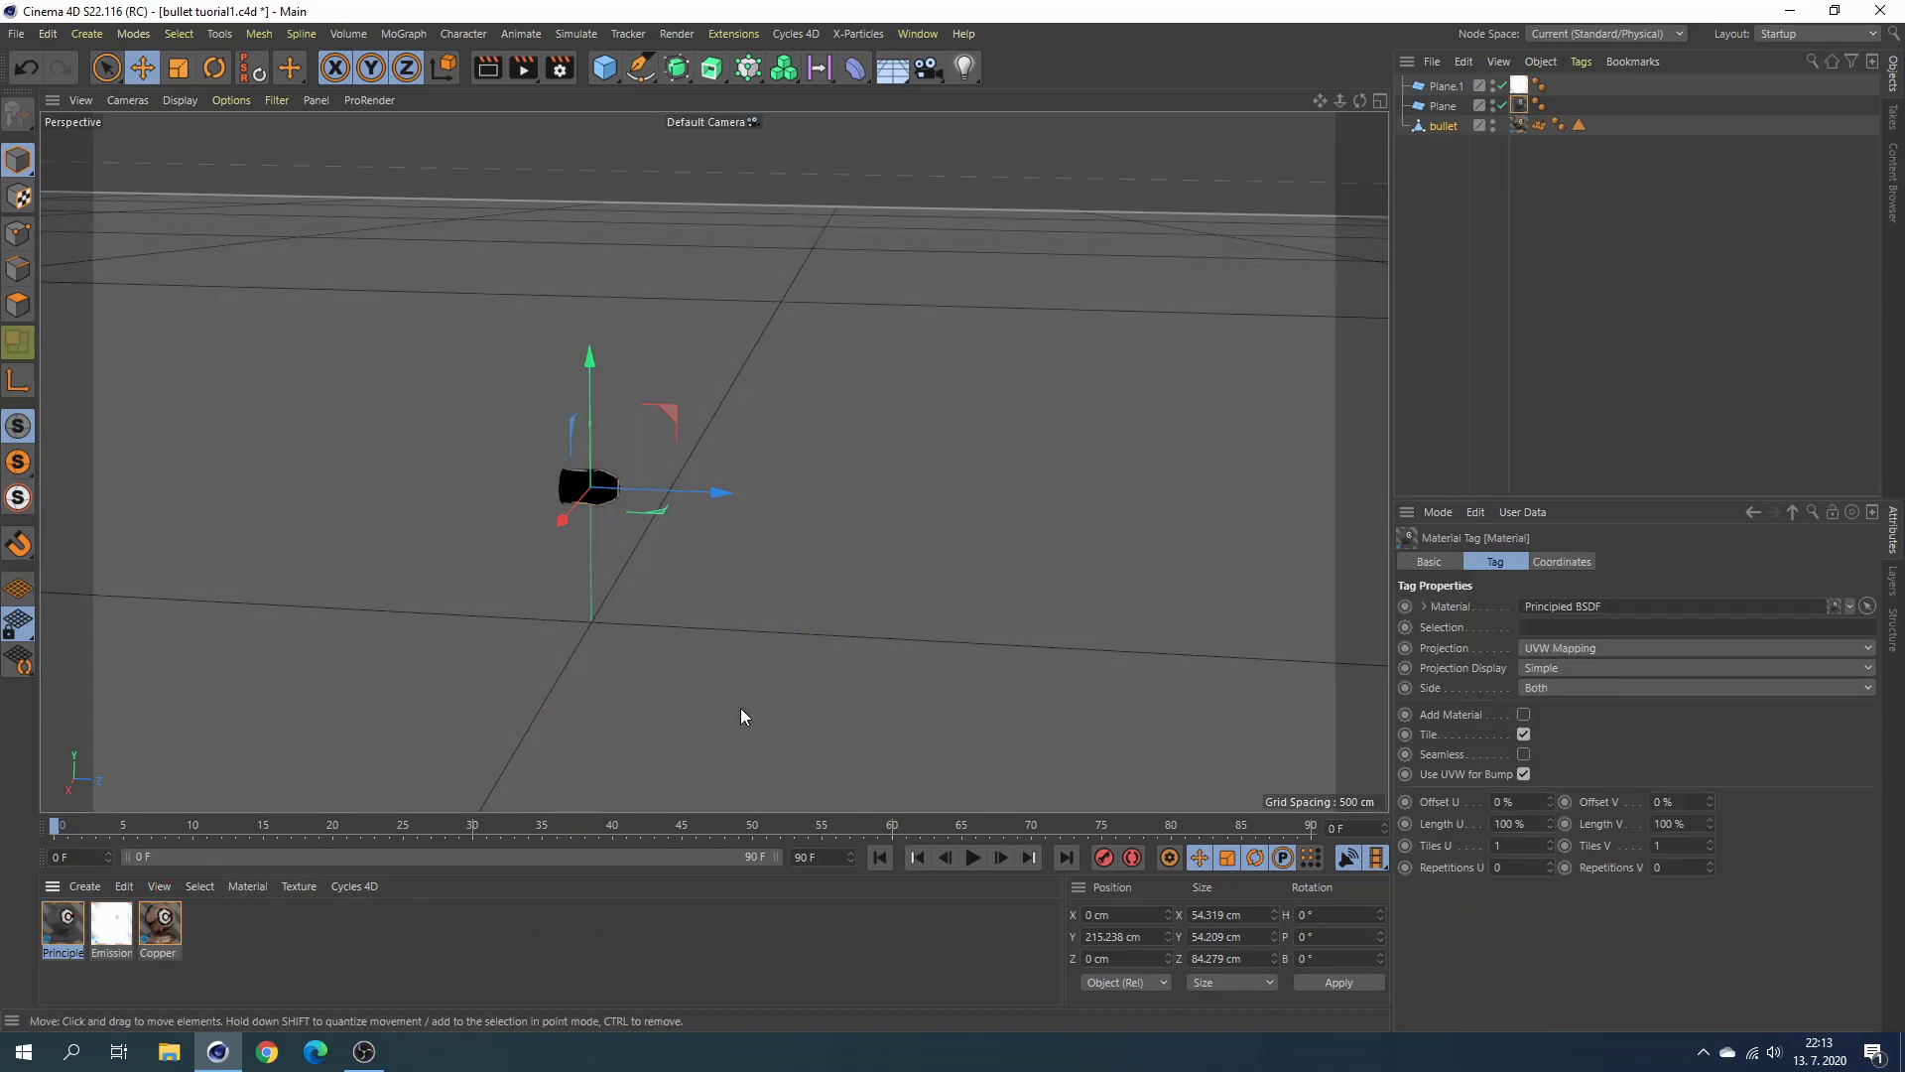
{"action": "scroll", "coordinate": [746, 557], "scroll_direction": "up", "scroll_amount": 3}
{"action": "scroll", "coordinate": [746, 558], "scroll_direction": "up", "scroll_amount": 2}
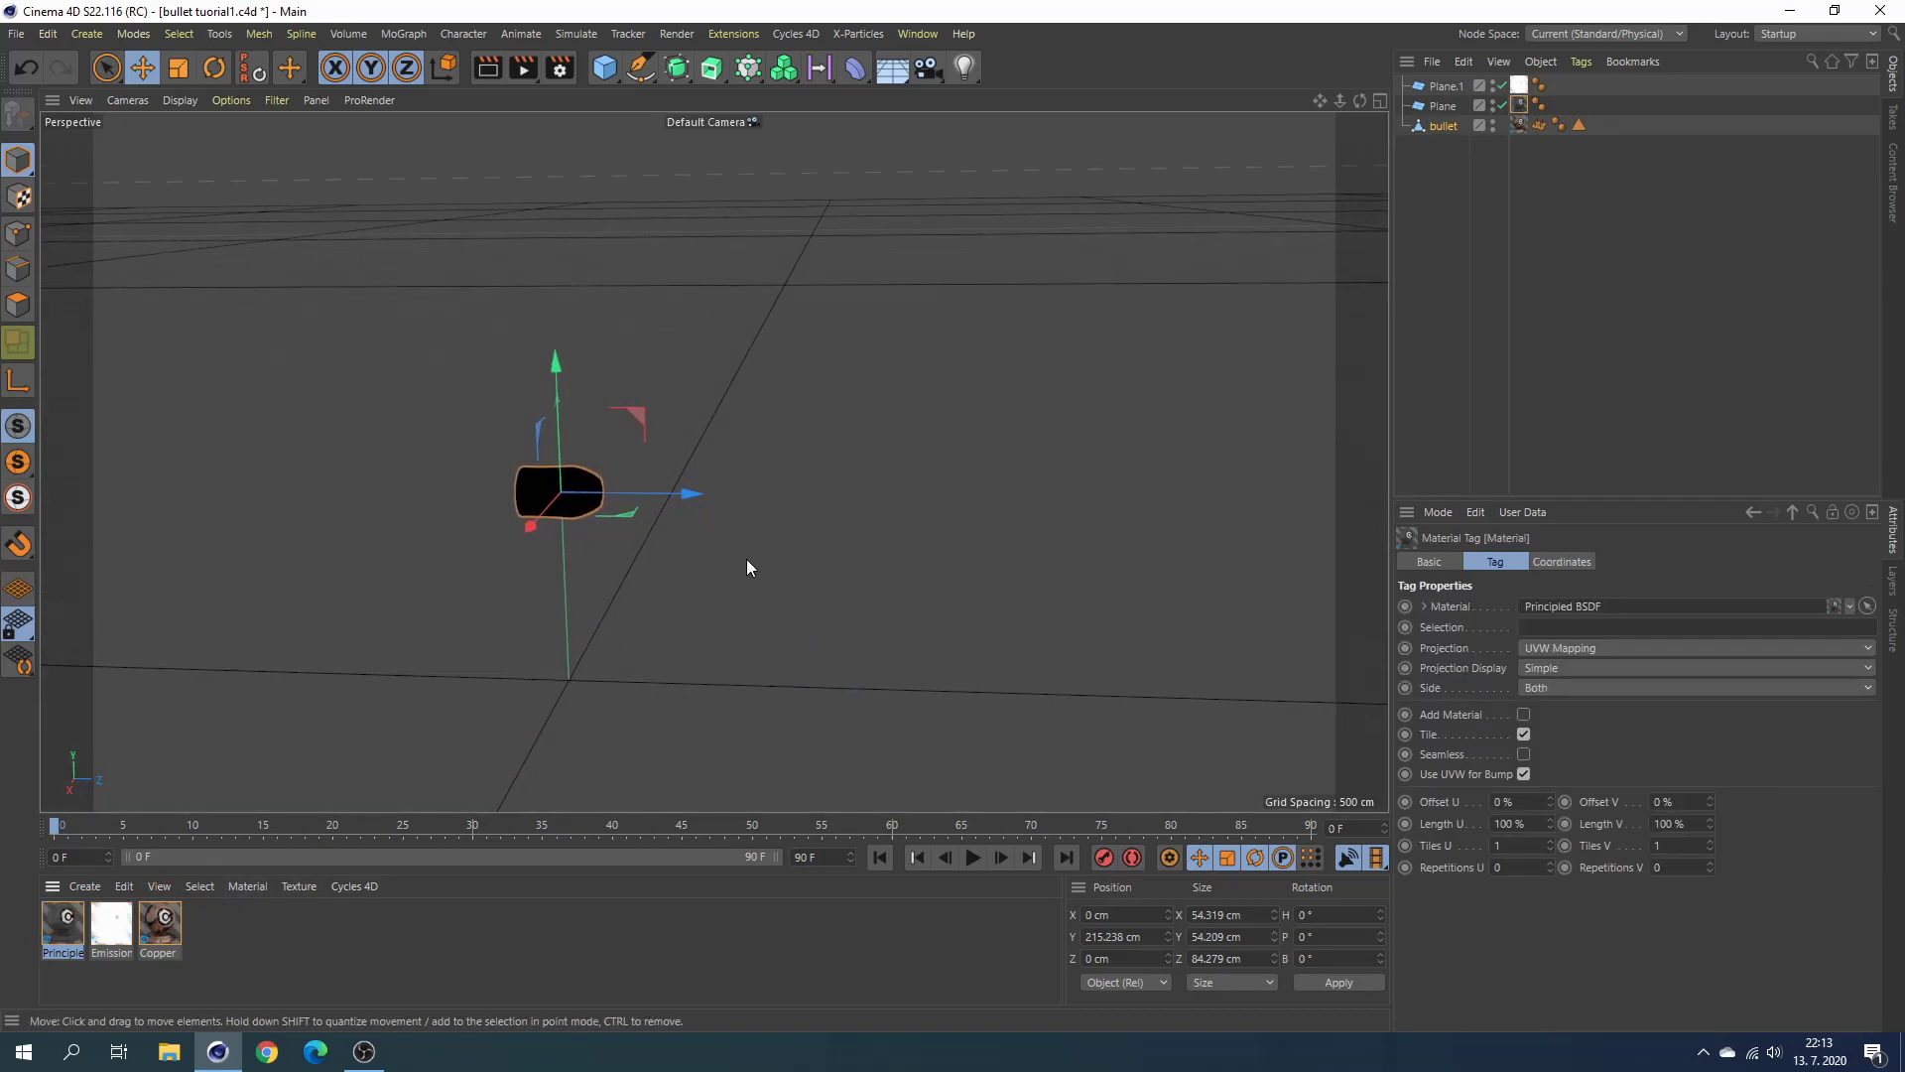
{"action": "left_click", "coordinate": [815, 31]}
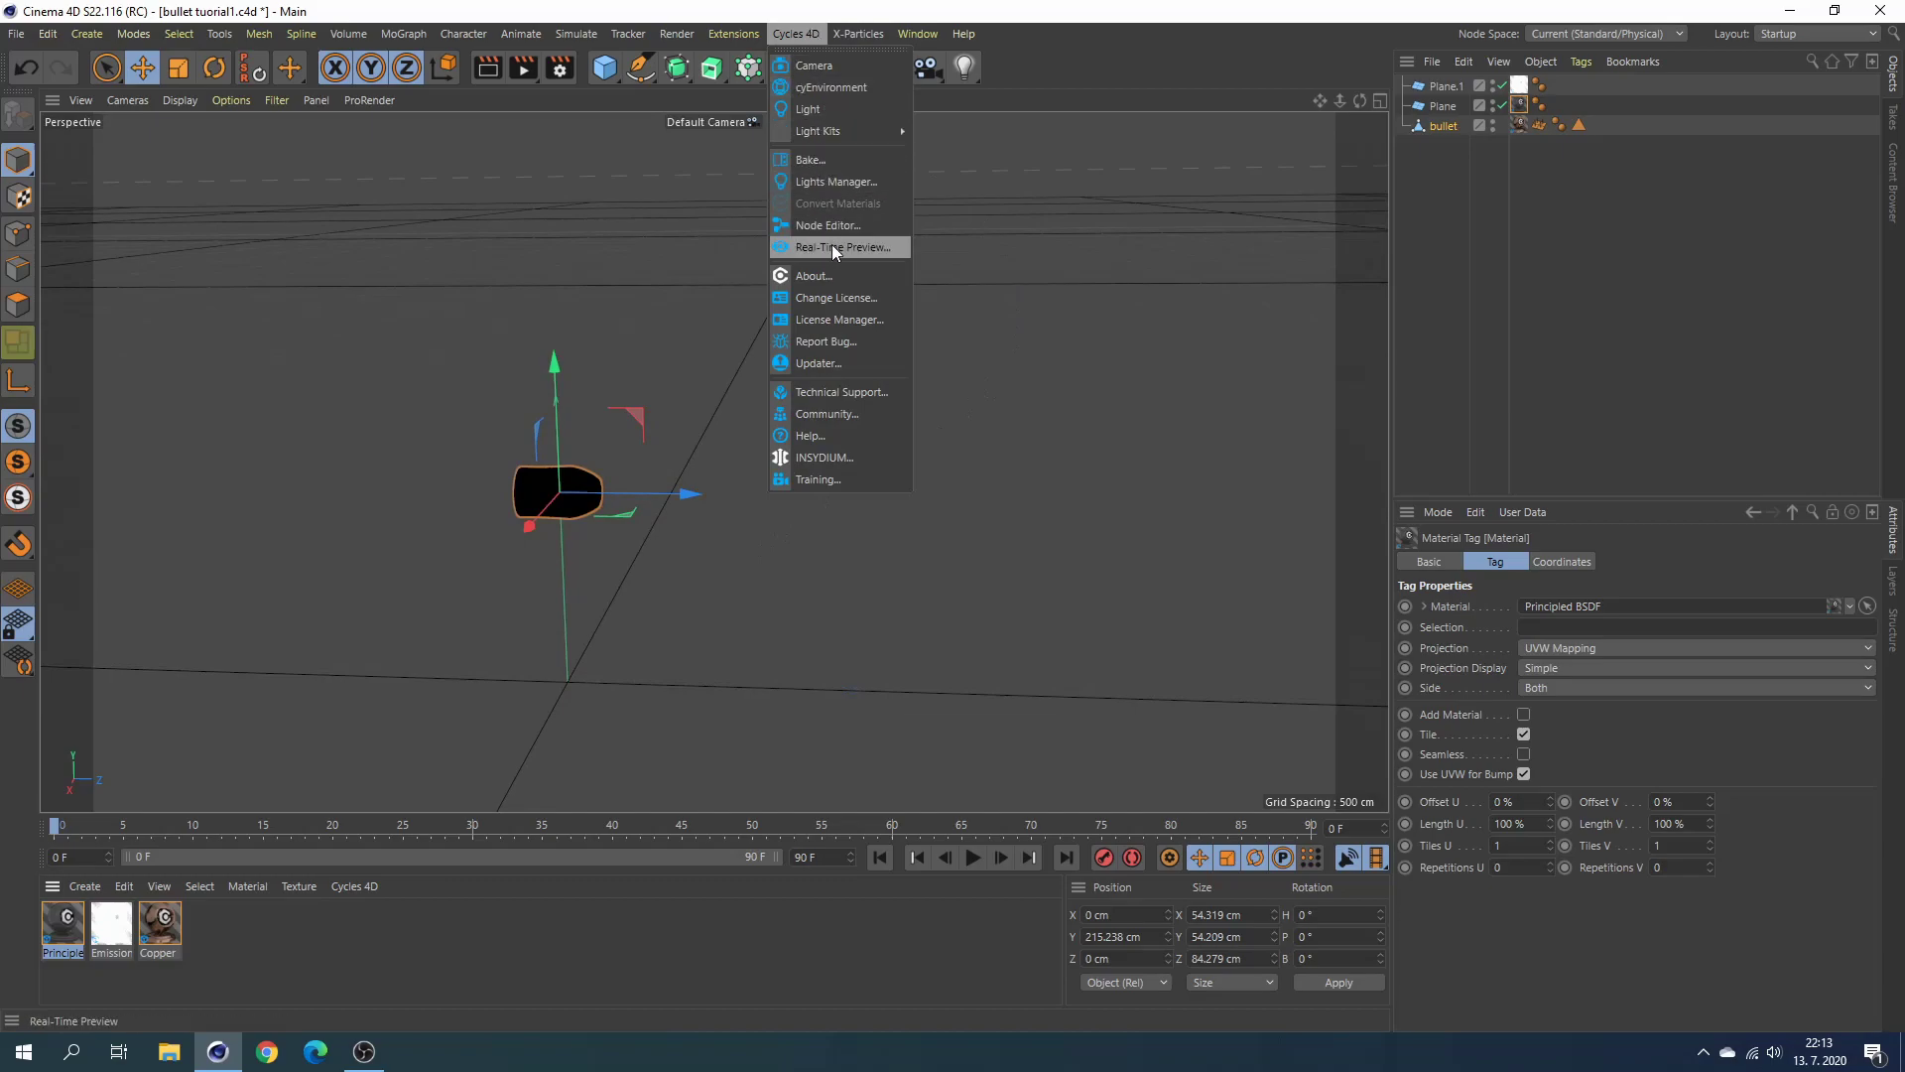
Raise the Emission material's Strength to 82.56 while watching the Cycles 4D real-time preview, then close the preview.
{"action": "left_click", "coordinate": [831, 244]}
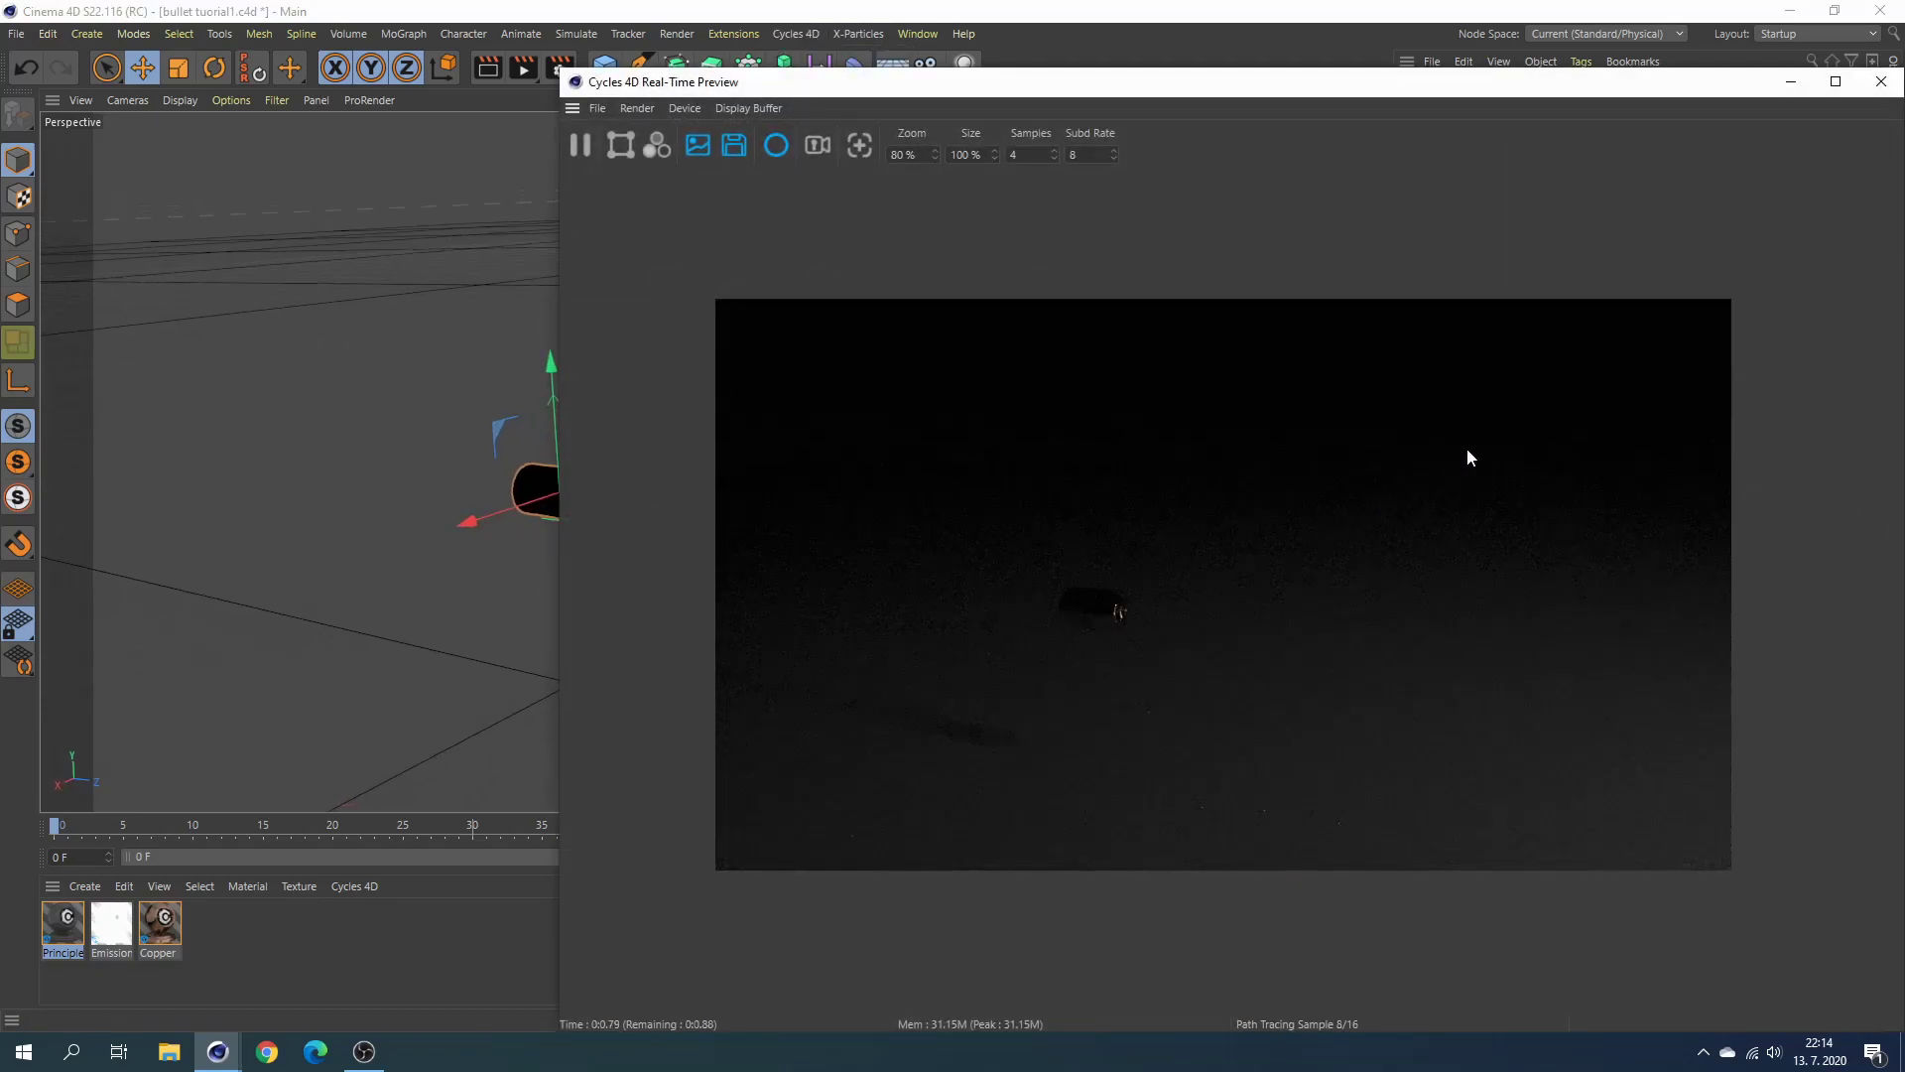
{"action": "left_click_drag", "start_coordinate": [1716, 90], "coordinate": [1265, 132]}
{"action": "double_click", "coordinate": [1519, 85]}
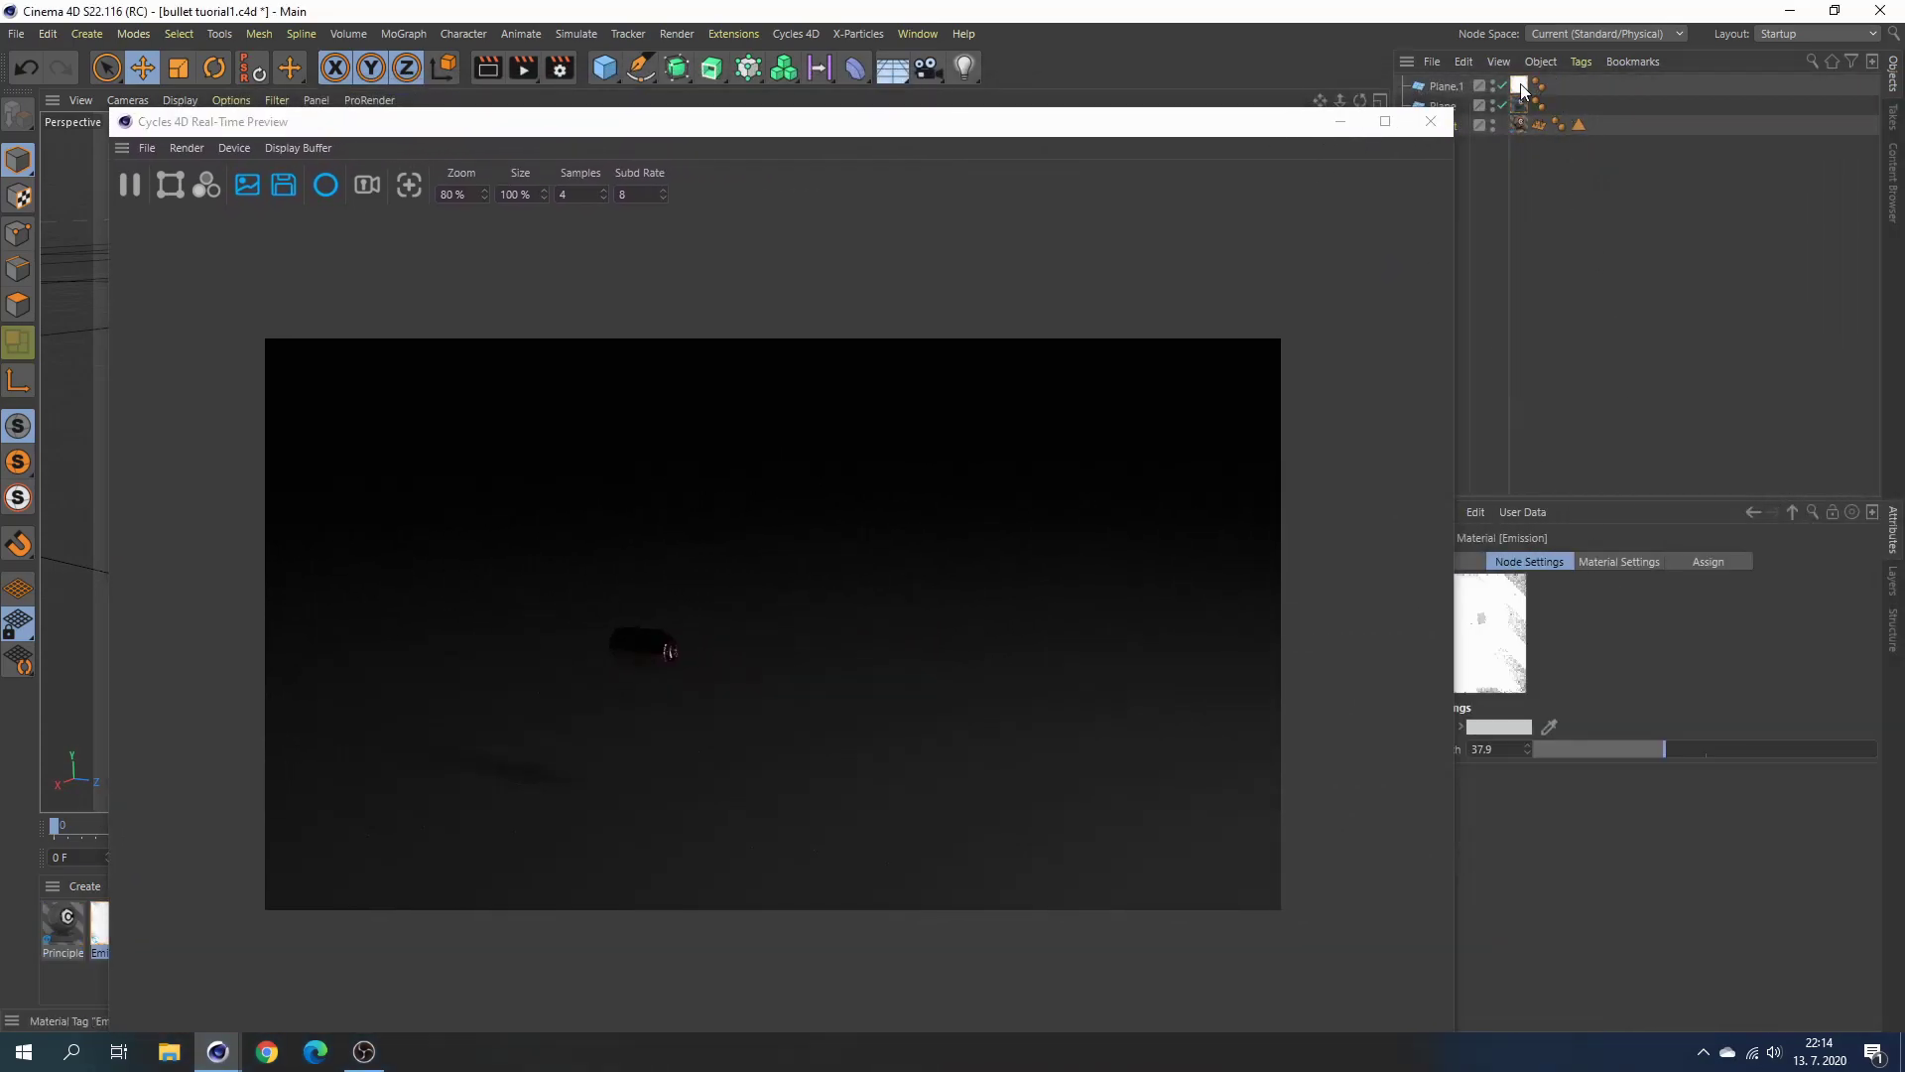
{"action": "left_click", "coordinate": [1770, 748]}
{"action": "left_click_drag", "start_coordinate": [1770, 748], "coordinate": [1818, 748]}
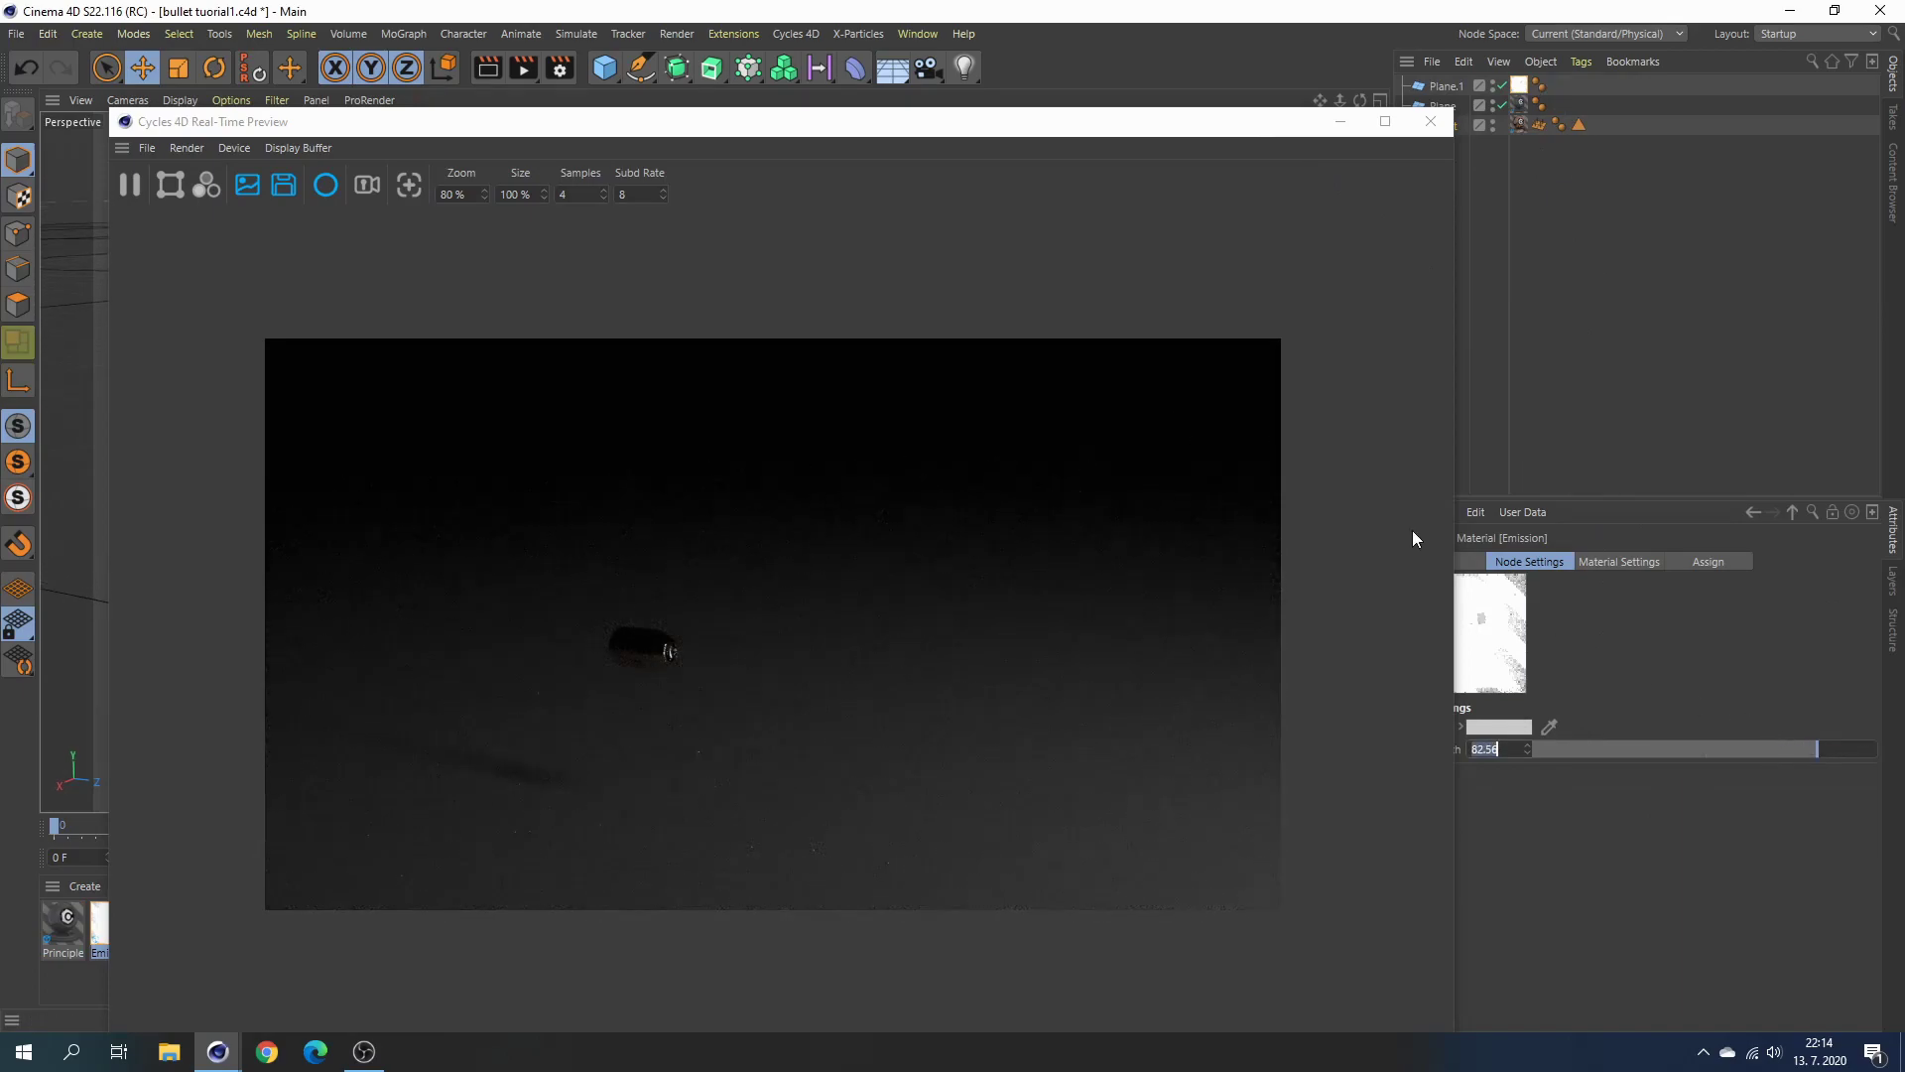
{"action": "left_click", "coordinate": [1427, 122]}
{"action": "mouse_move", "coordinate": [985, 407]}
{"action": "left_mouse_down", "text": "alt"}
{"action": "mouse_move", "coordinate": [964, 425]}
{"action": "mouse_move", "coordinate": [907, 343]}
{"action": "mouse_move", "coordinate": [844, 149]}
{"action": "left_mouse_up", "text": "alt"}
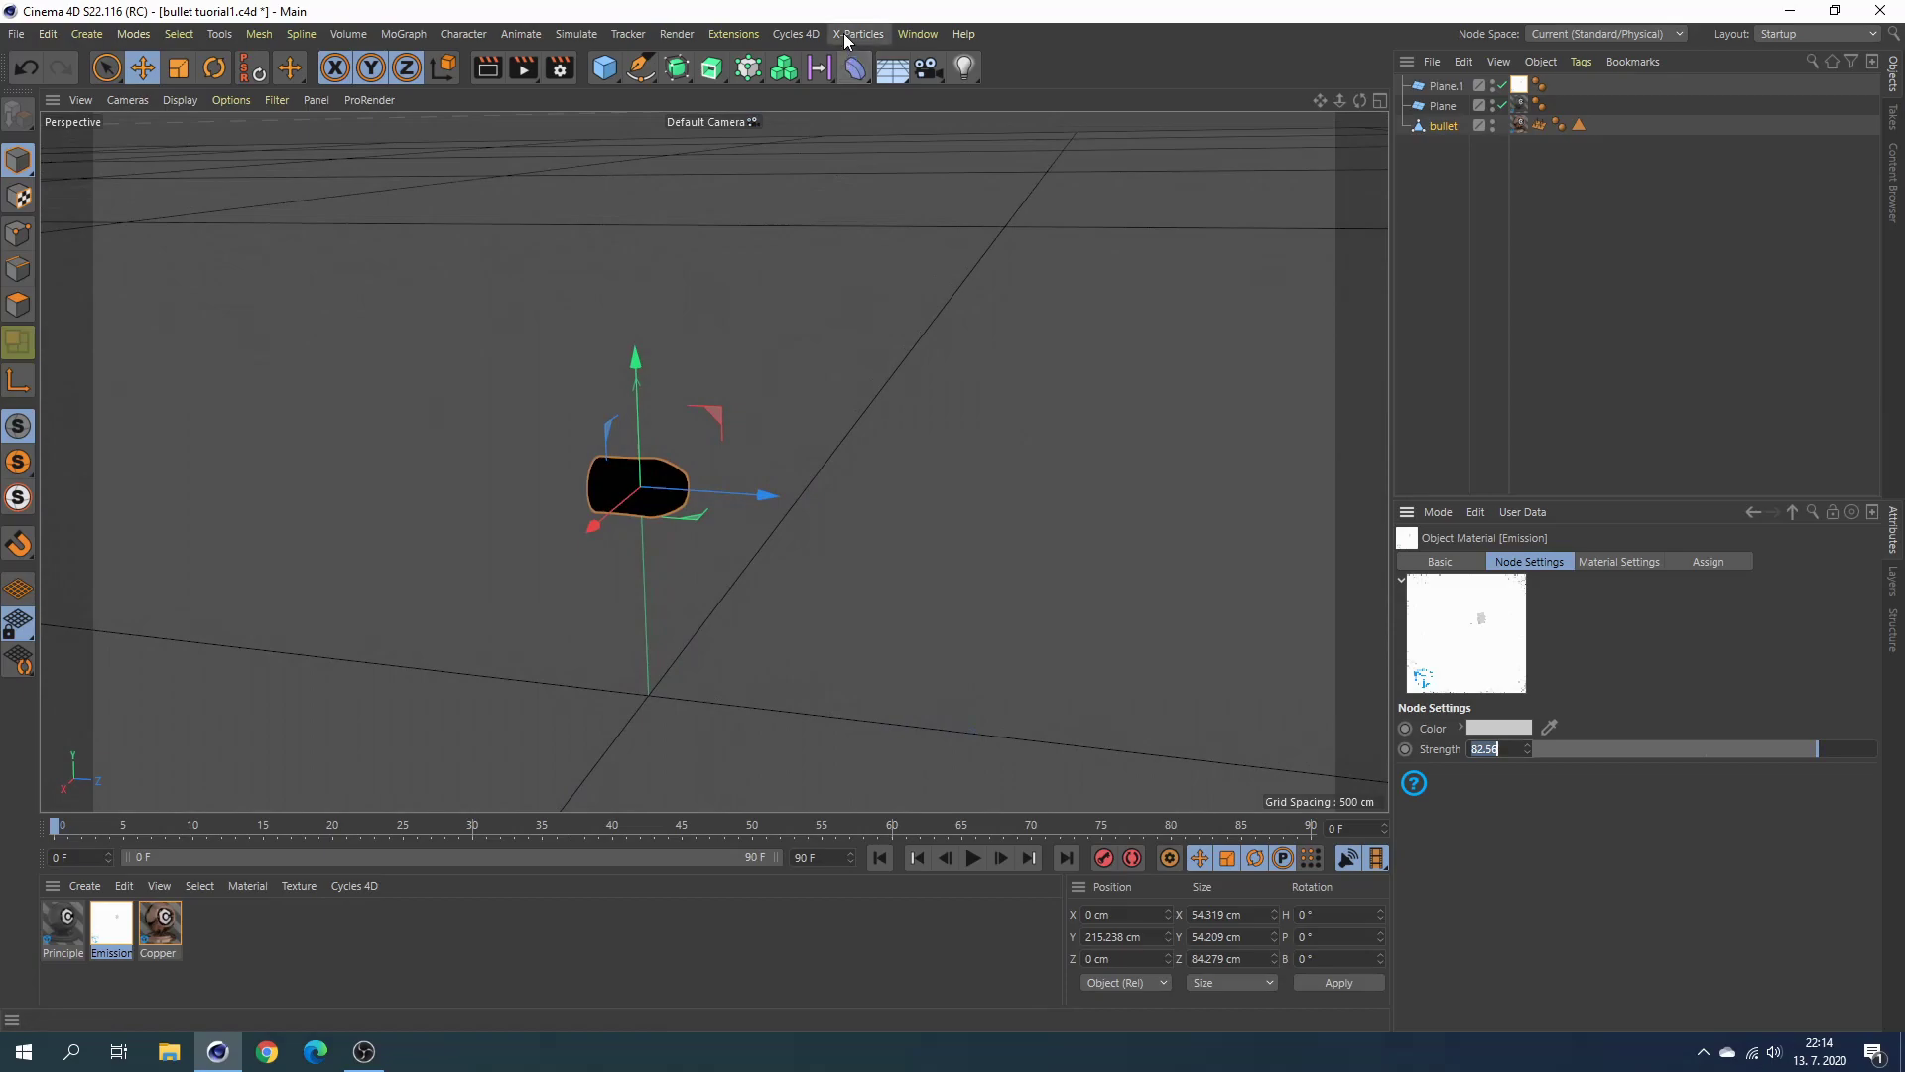
Add an X-Particles system with an xpEmitter and hide its viewport icon.
{"action": "left_click", "coordinate": [844, 34]}
{"action": "left_click", "coordinate": [869, 87]}
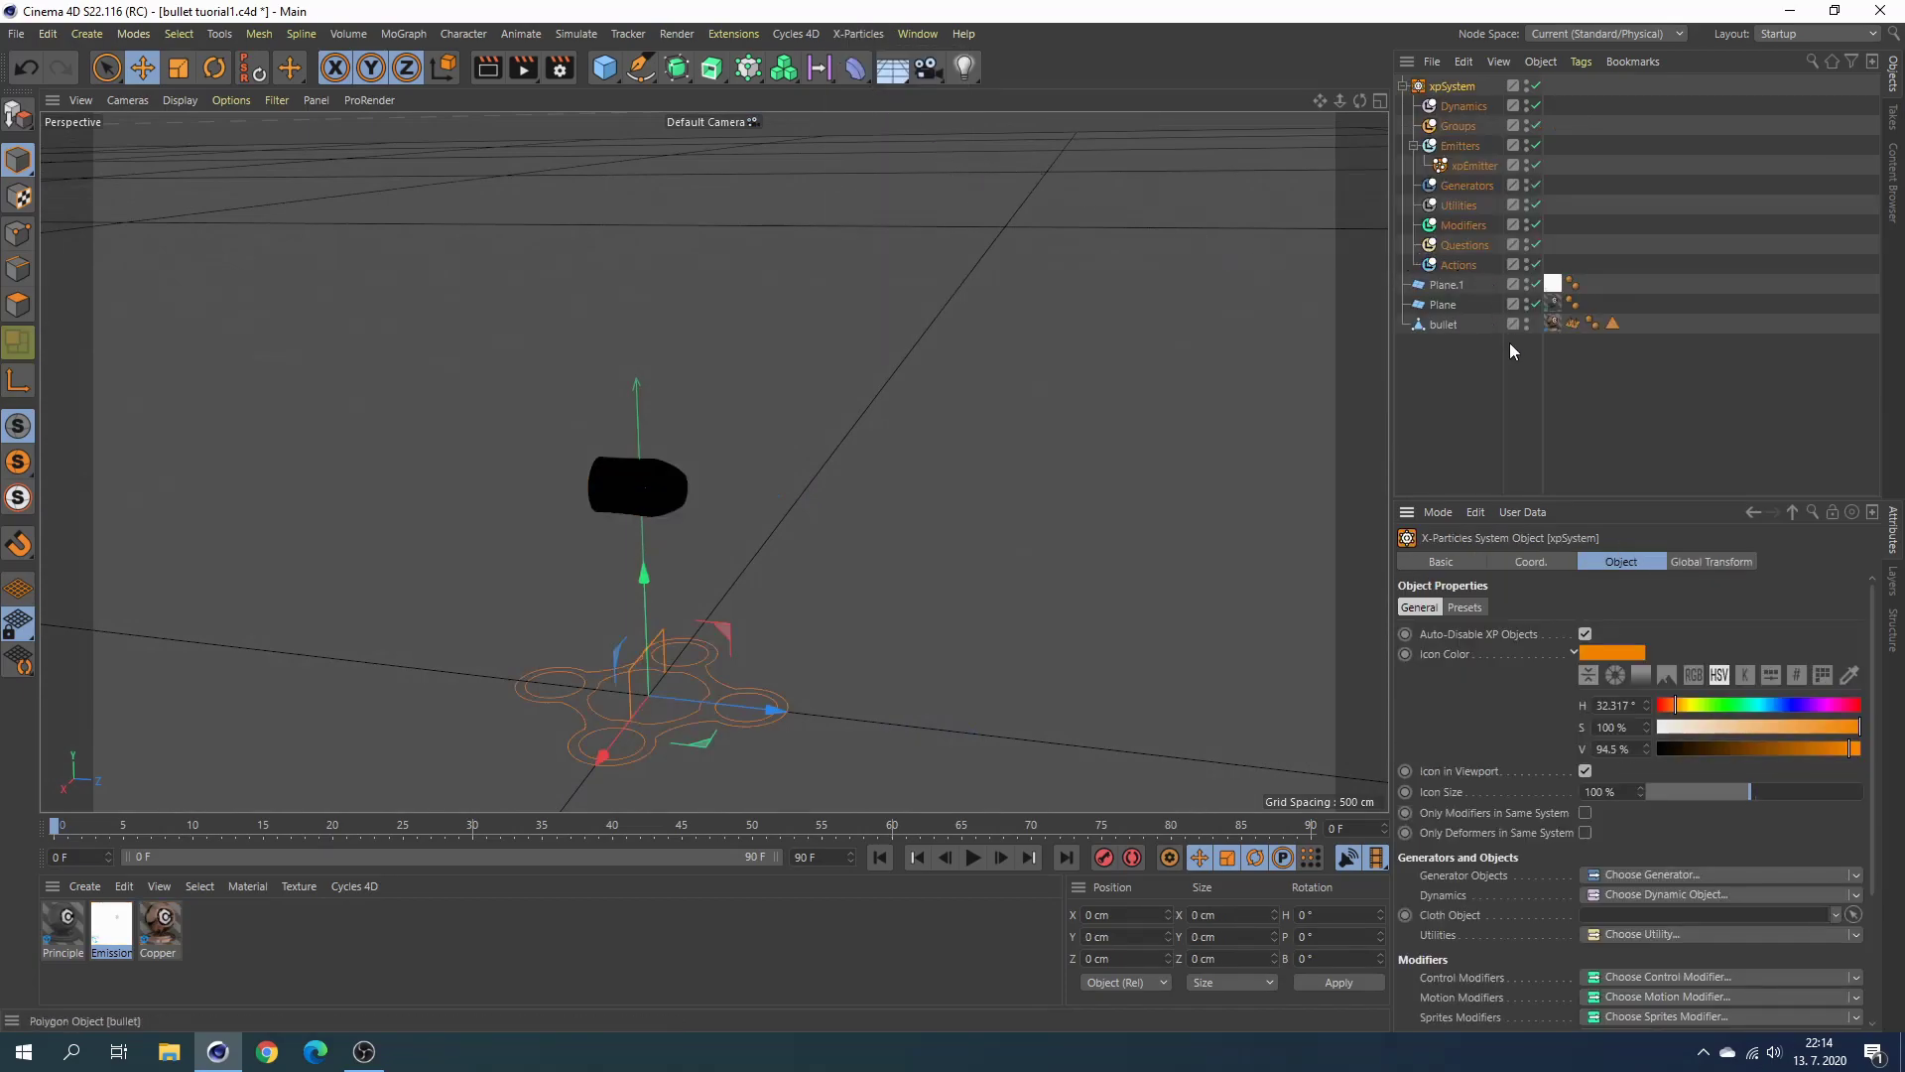
{"action": "left_click", "coordinate": [1586, 771]}
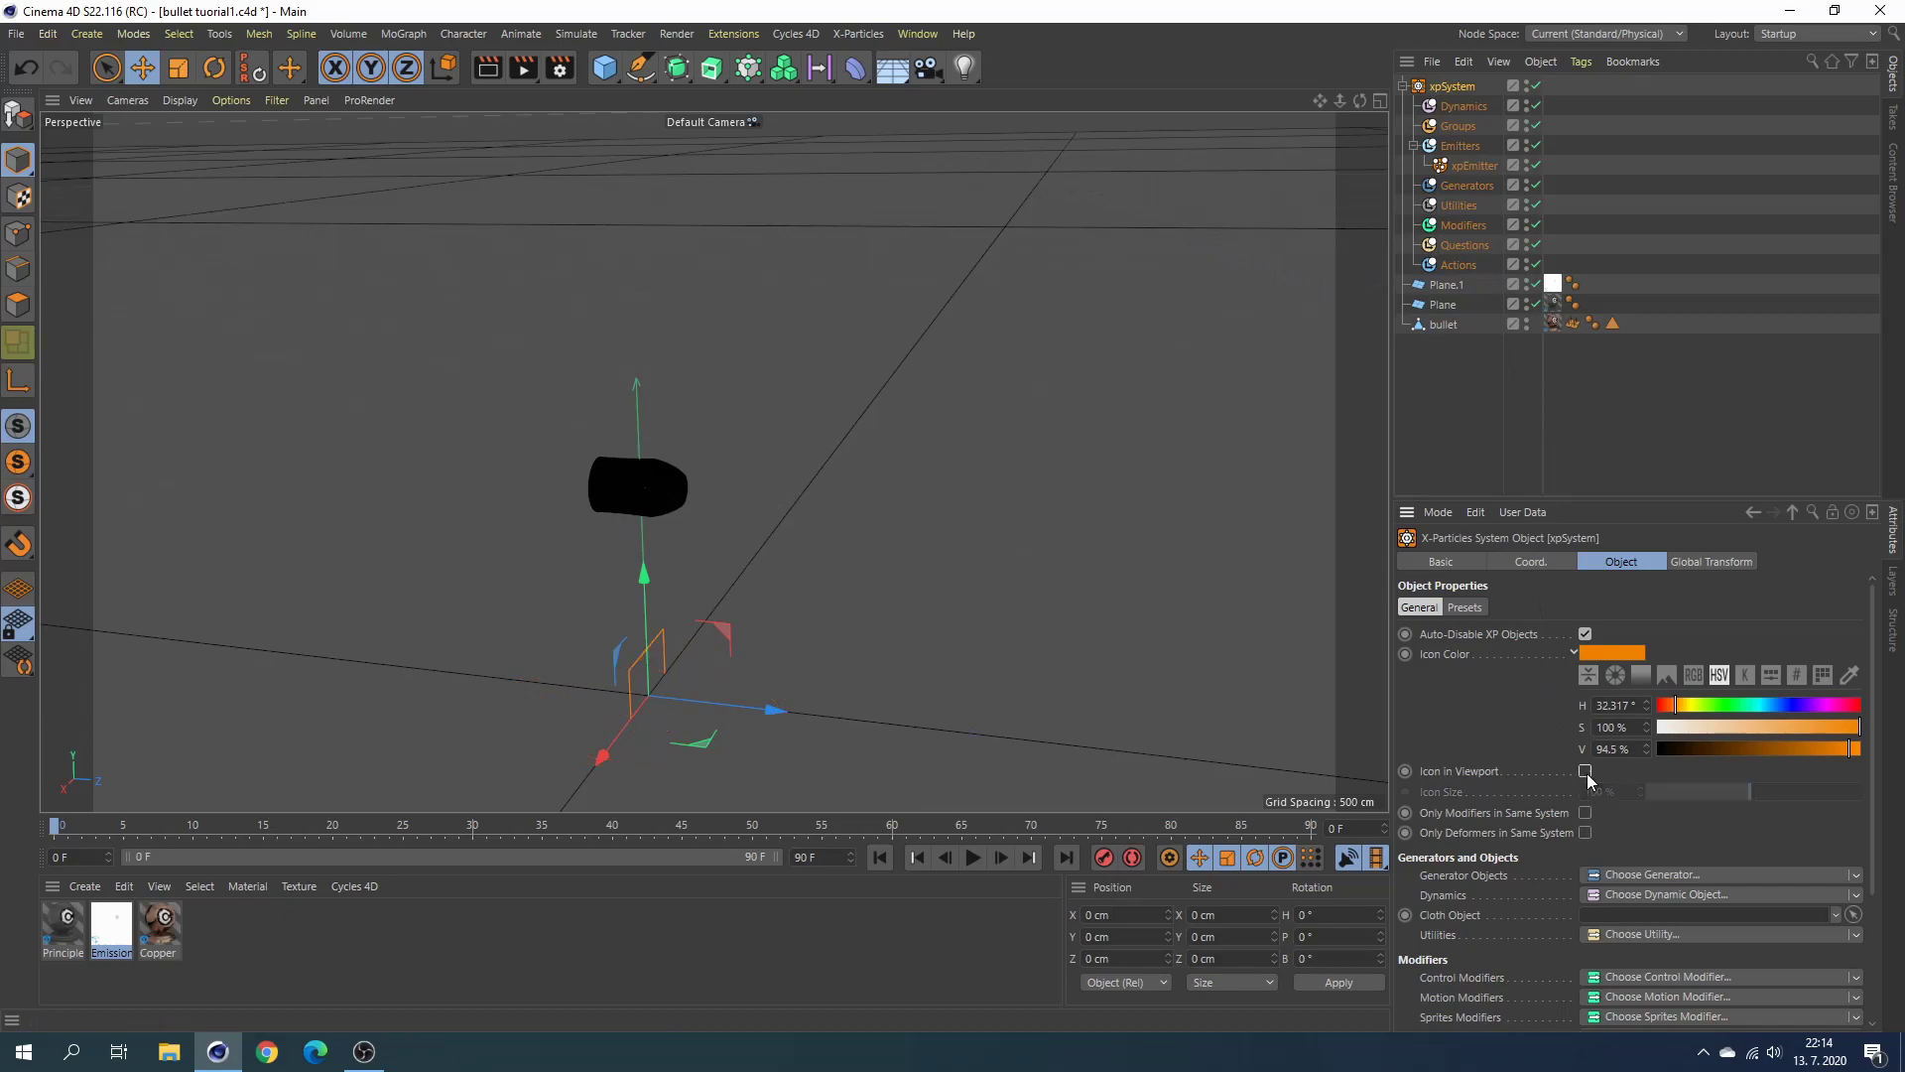
{"action": "scroll", "coordinate": [967, 526], "scroll_direction": "up", "scroll_amount": 2}
{"action": "scroll", "coordinate": [992, 489], "scroll_direction": "up", "scroll_amount": 2}
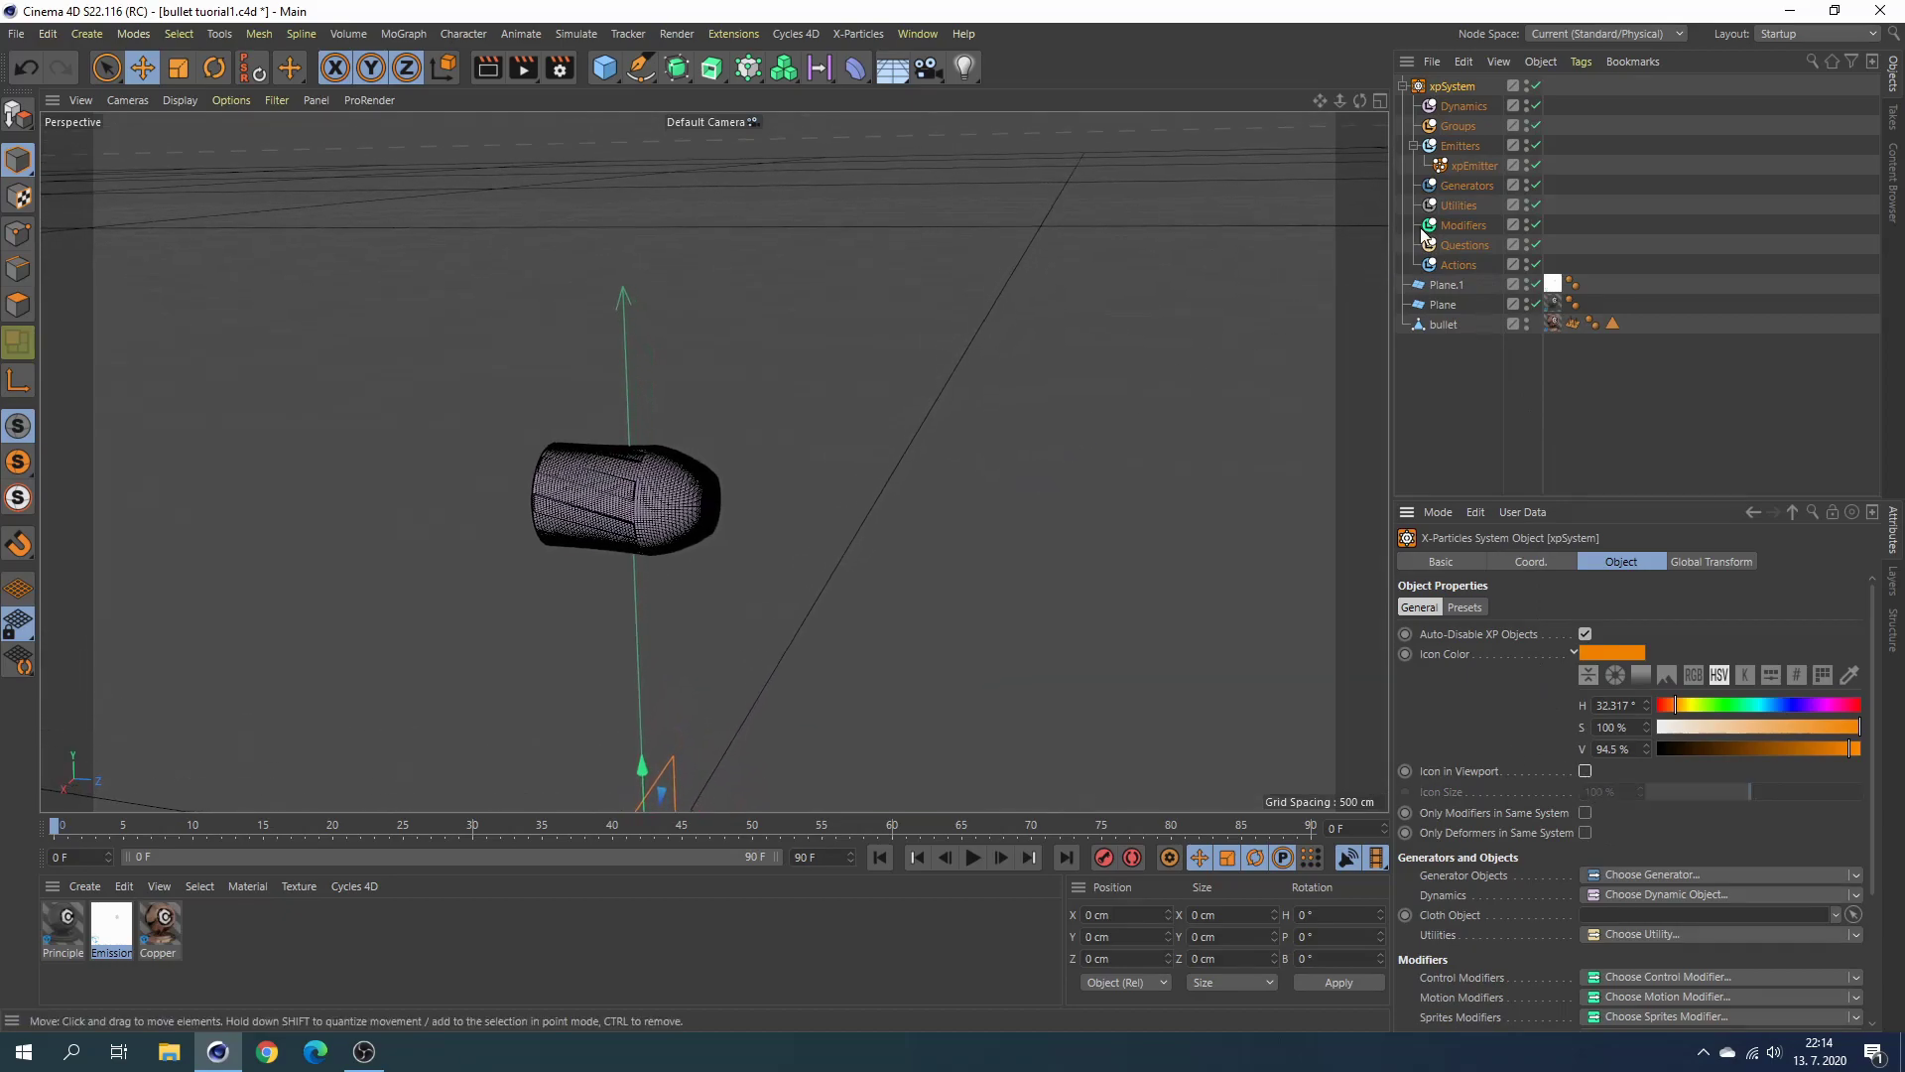
Set the emitter shape to Object, using the bullet and its Polygon Selection tag.
{"action": "left_click", "coordinate": [1473, 167]}
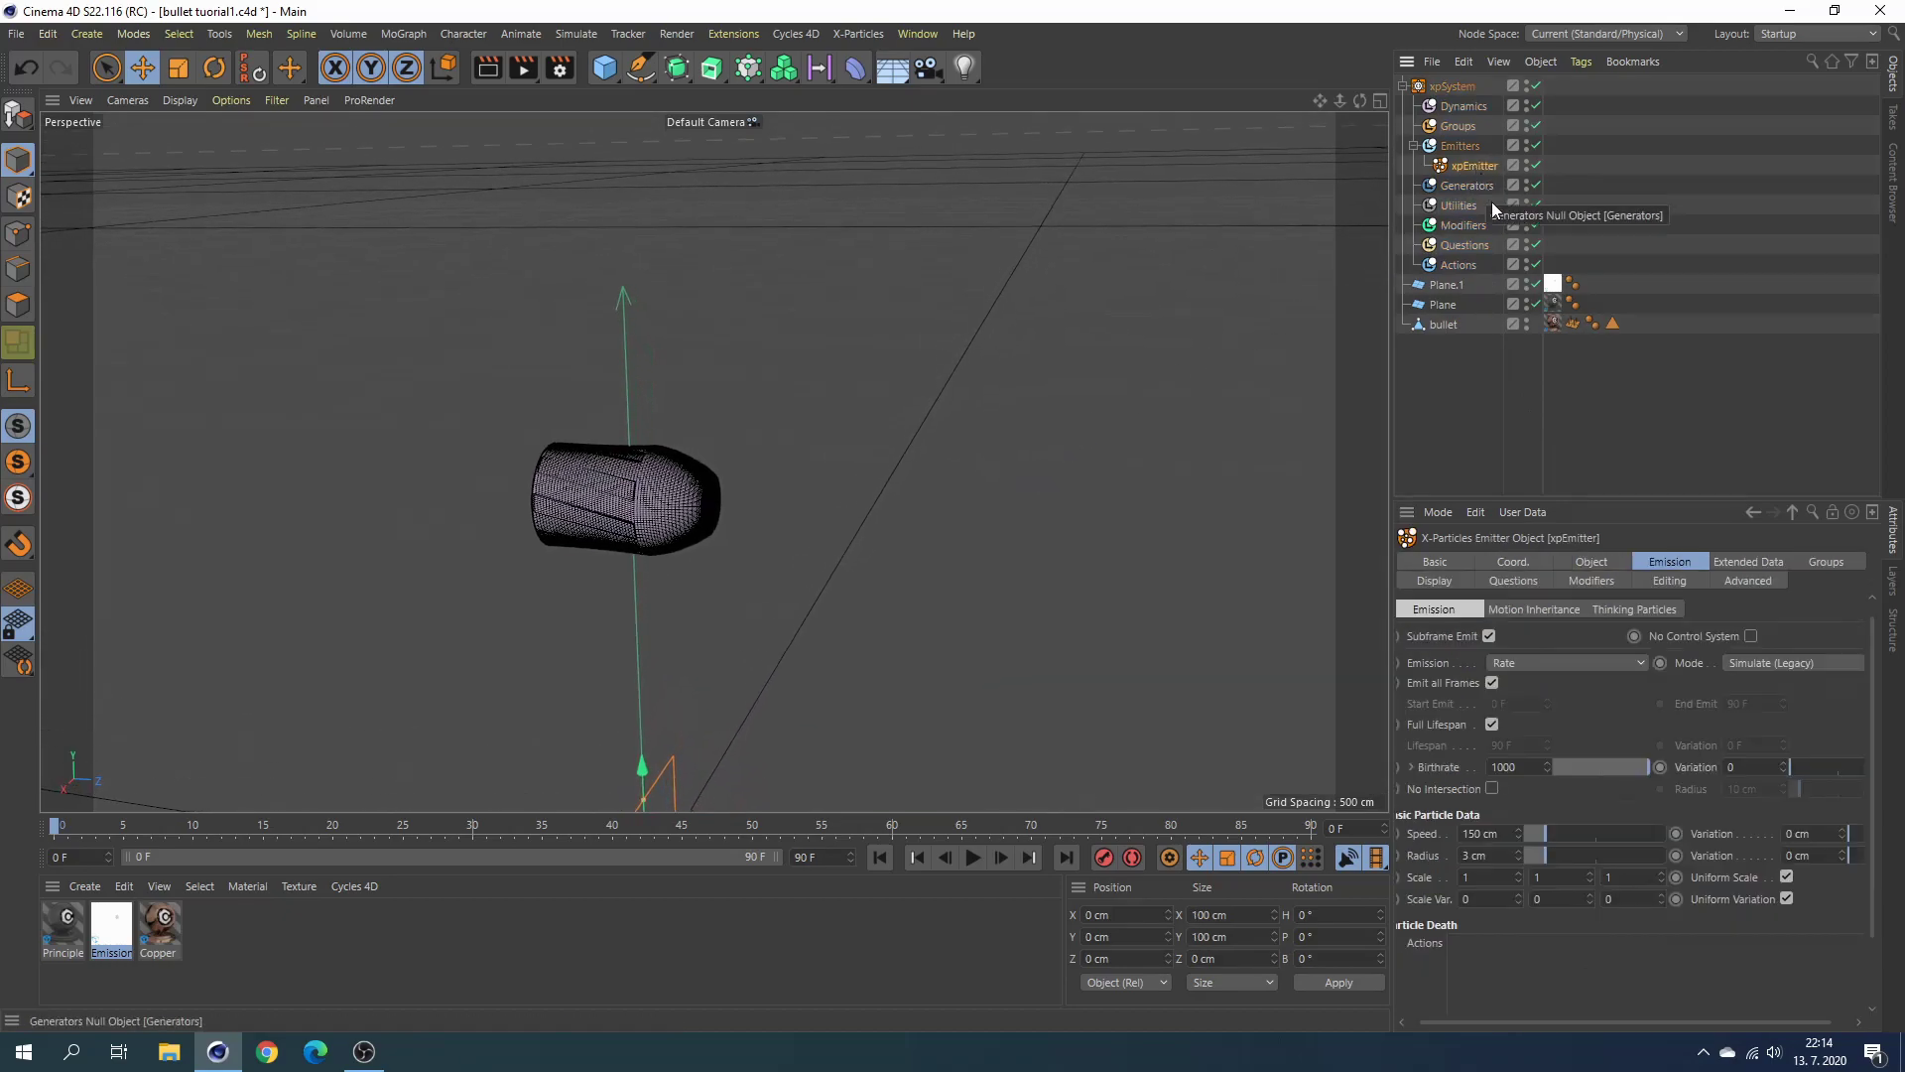
{"action": "left_click", "coordinate": [1596, 564]}
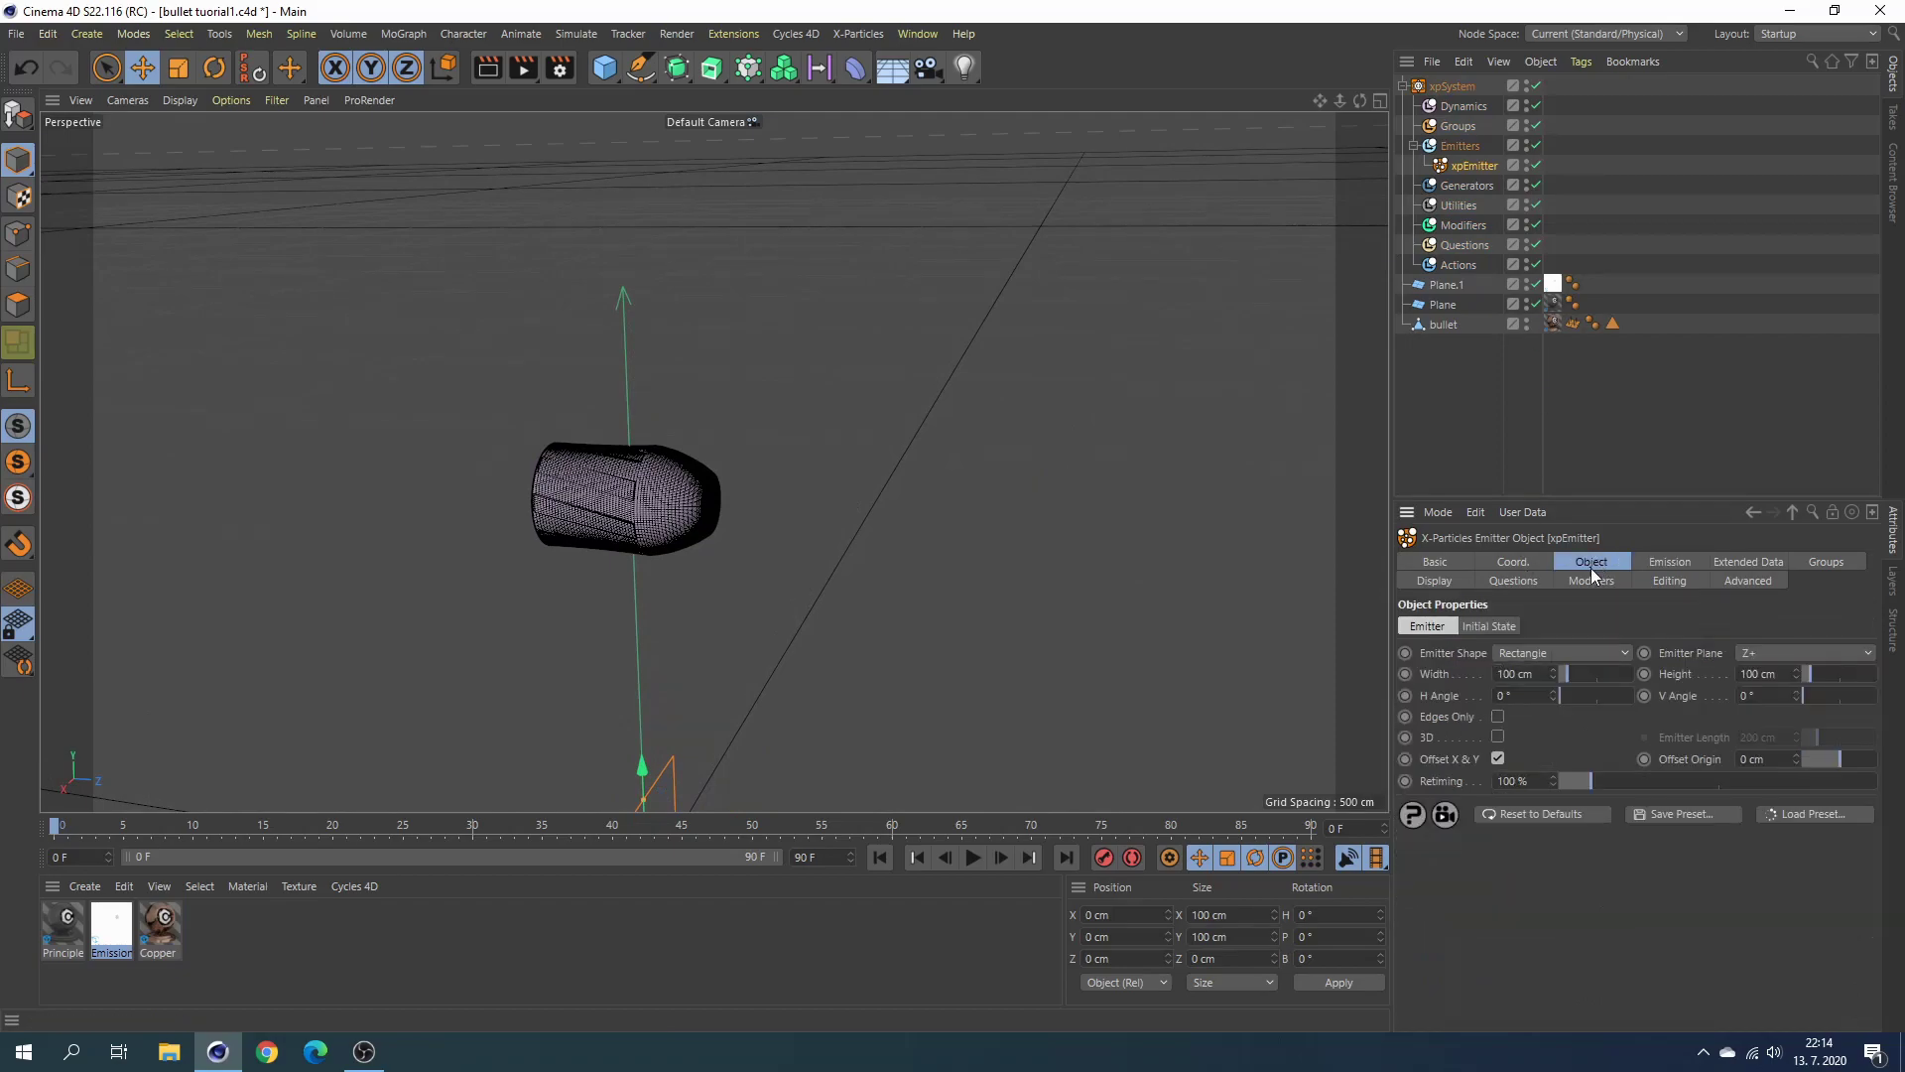
{"action": "left_click", "coordinate": [1539, 659]}
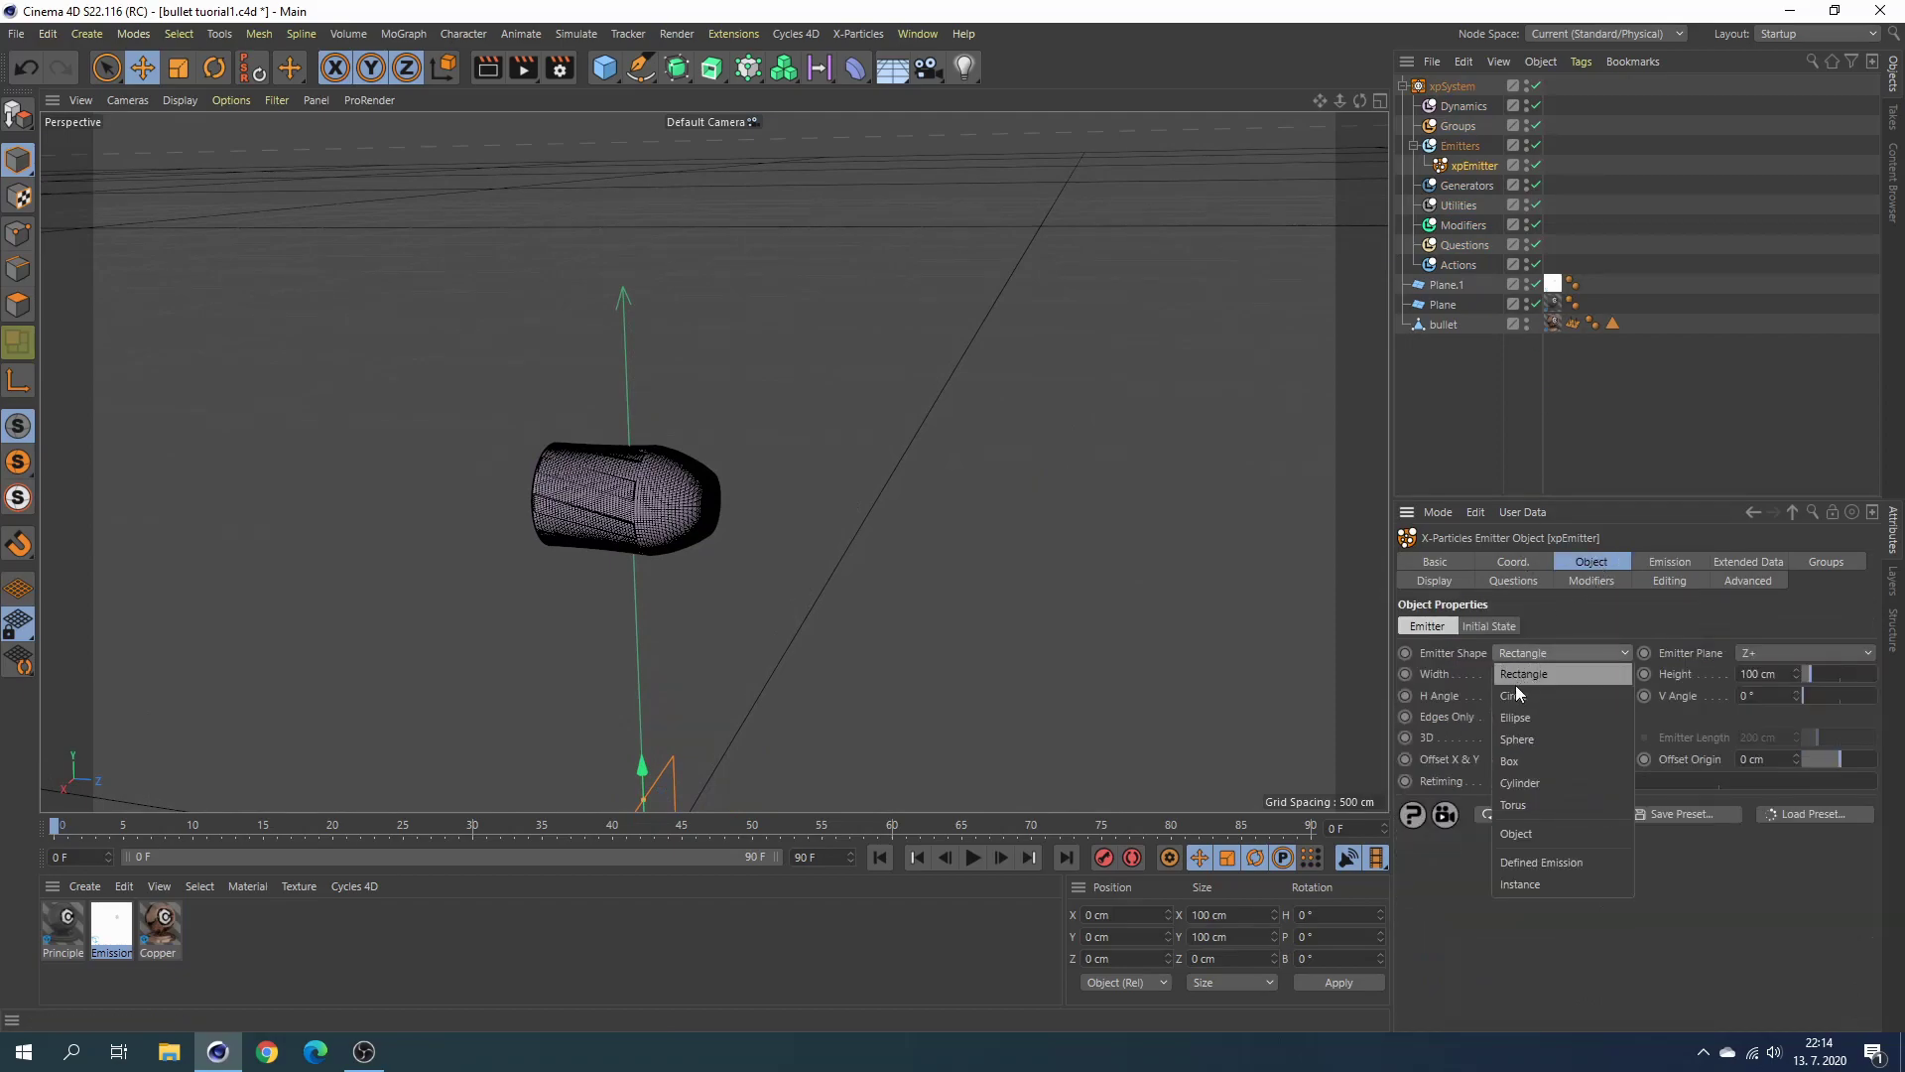
{"action": "left_click", "coordinate": [1516, 835]}
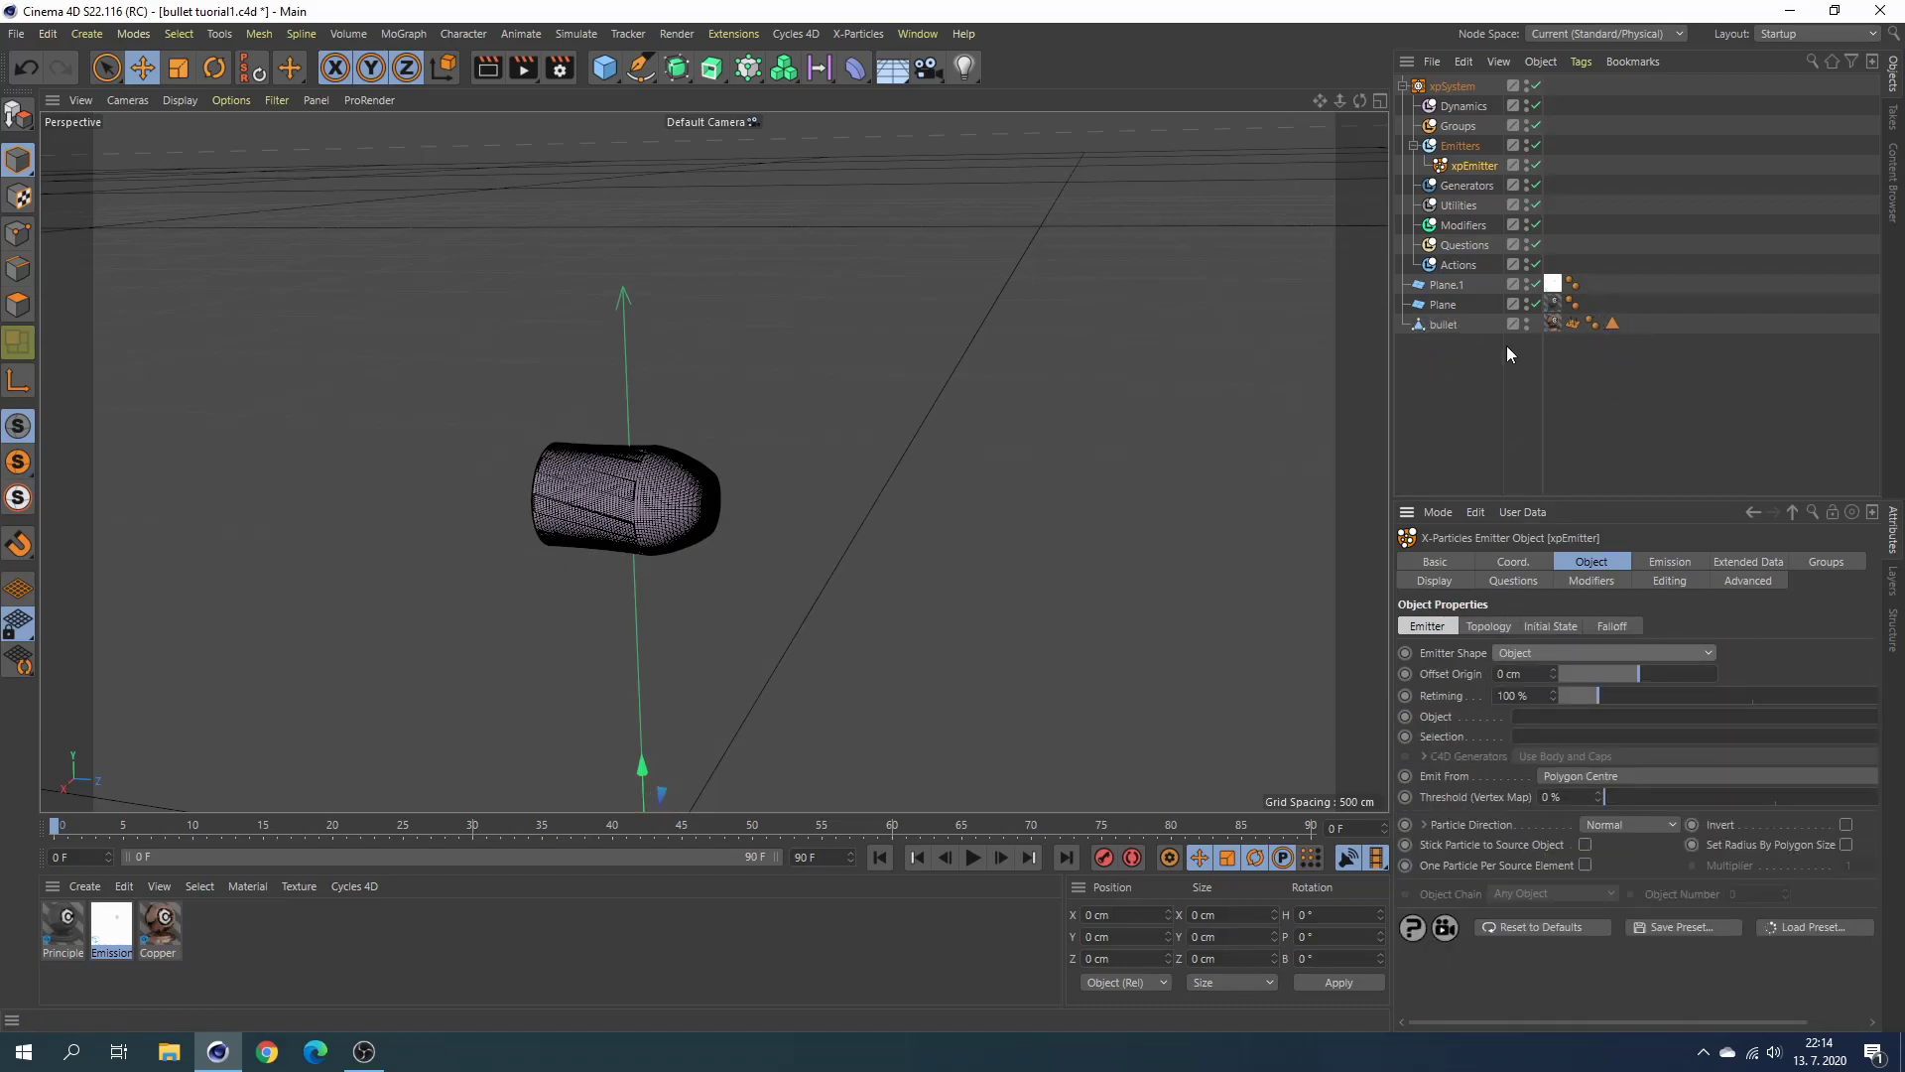
{"action": "left_click", "coordinate": [1440, 324]}
{"action": "left_click_drag", "start_coordinate": [1440, 327], "coordinate": [1553, 720]}
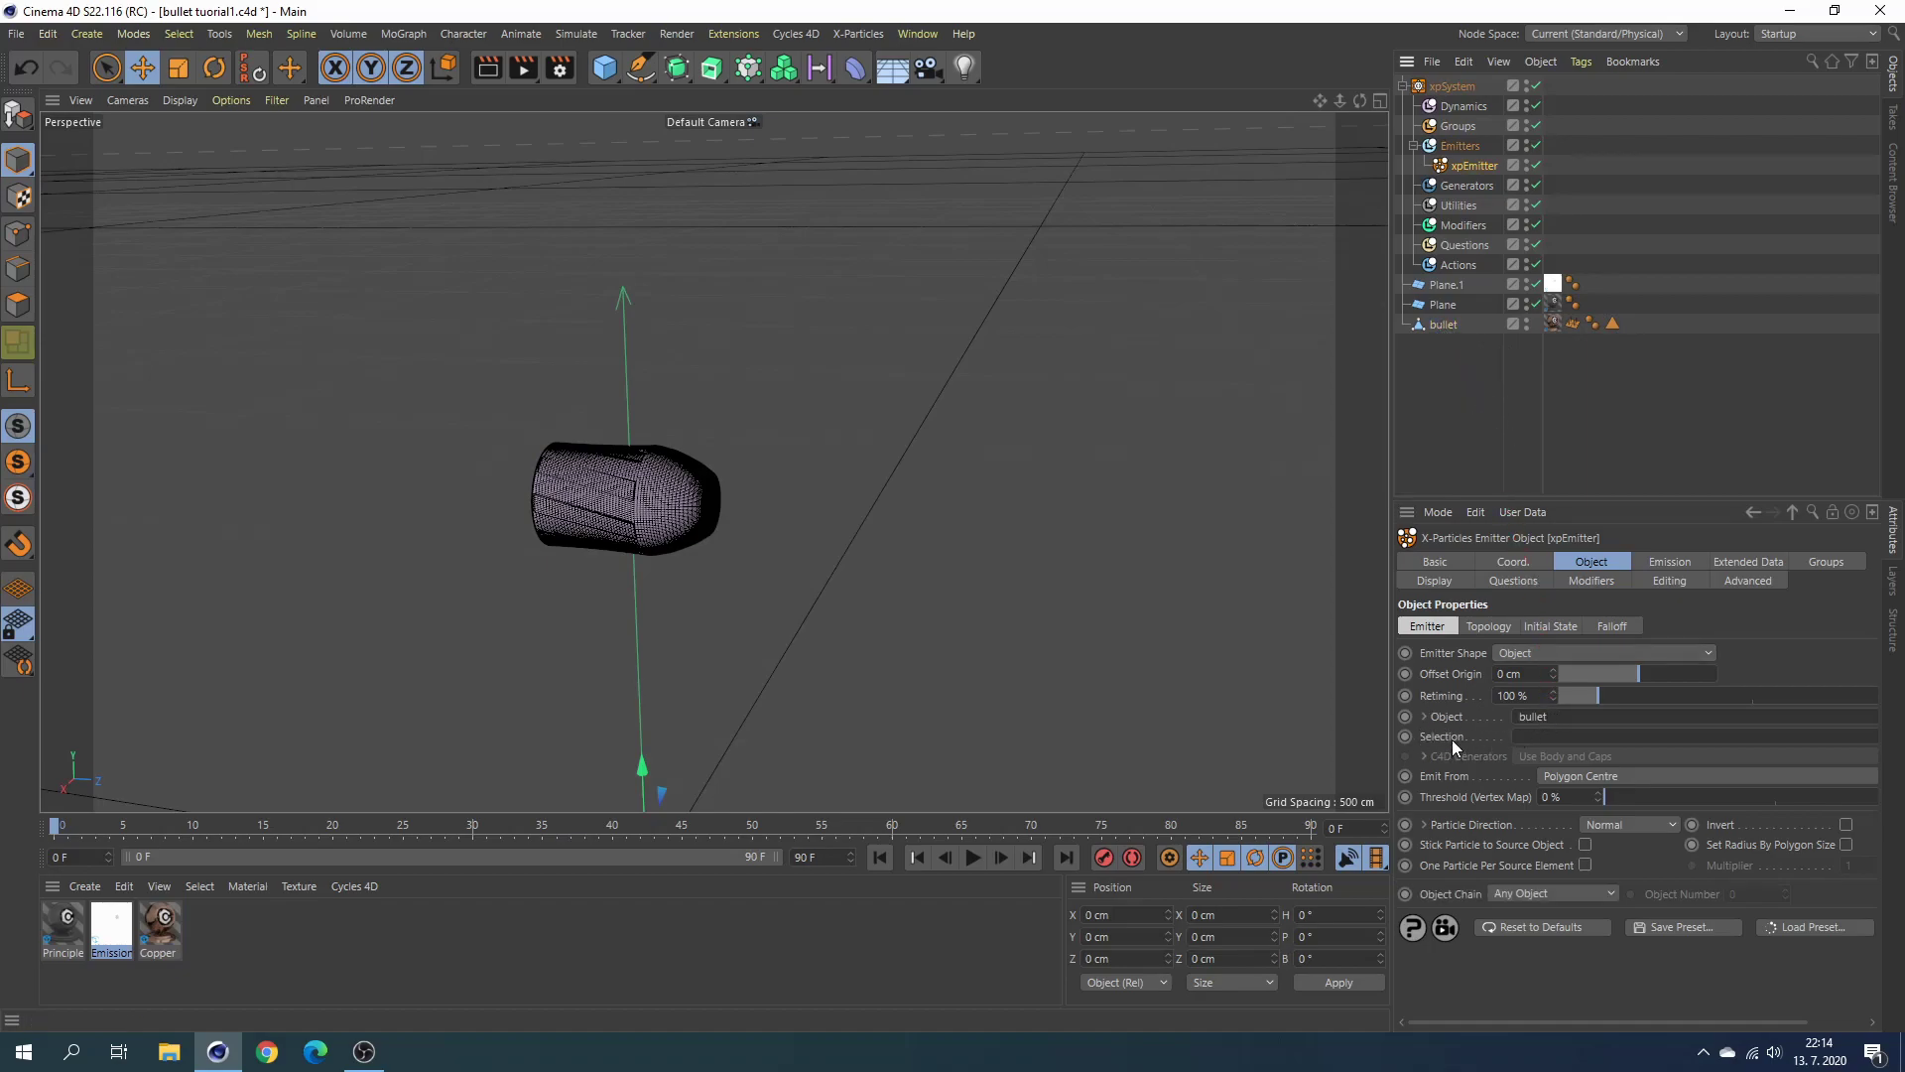
{"action": "left_click_drag", "start_coordinate": [1612, 324], "coordinate": [1668, 583]}
{"action": "left_click_drag", "start_coordinate": [1582, 736], "coordinate": [1576, 739]}
{"action": "left_click", "coordinate": [1667, 564]}
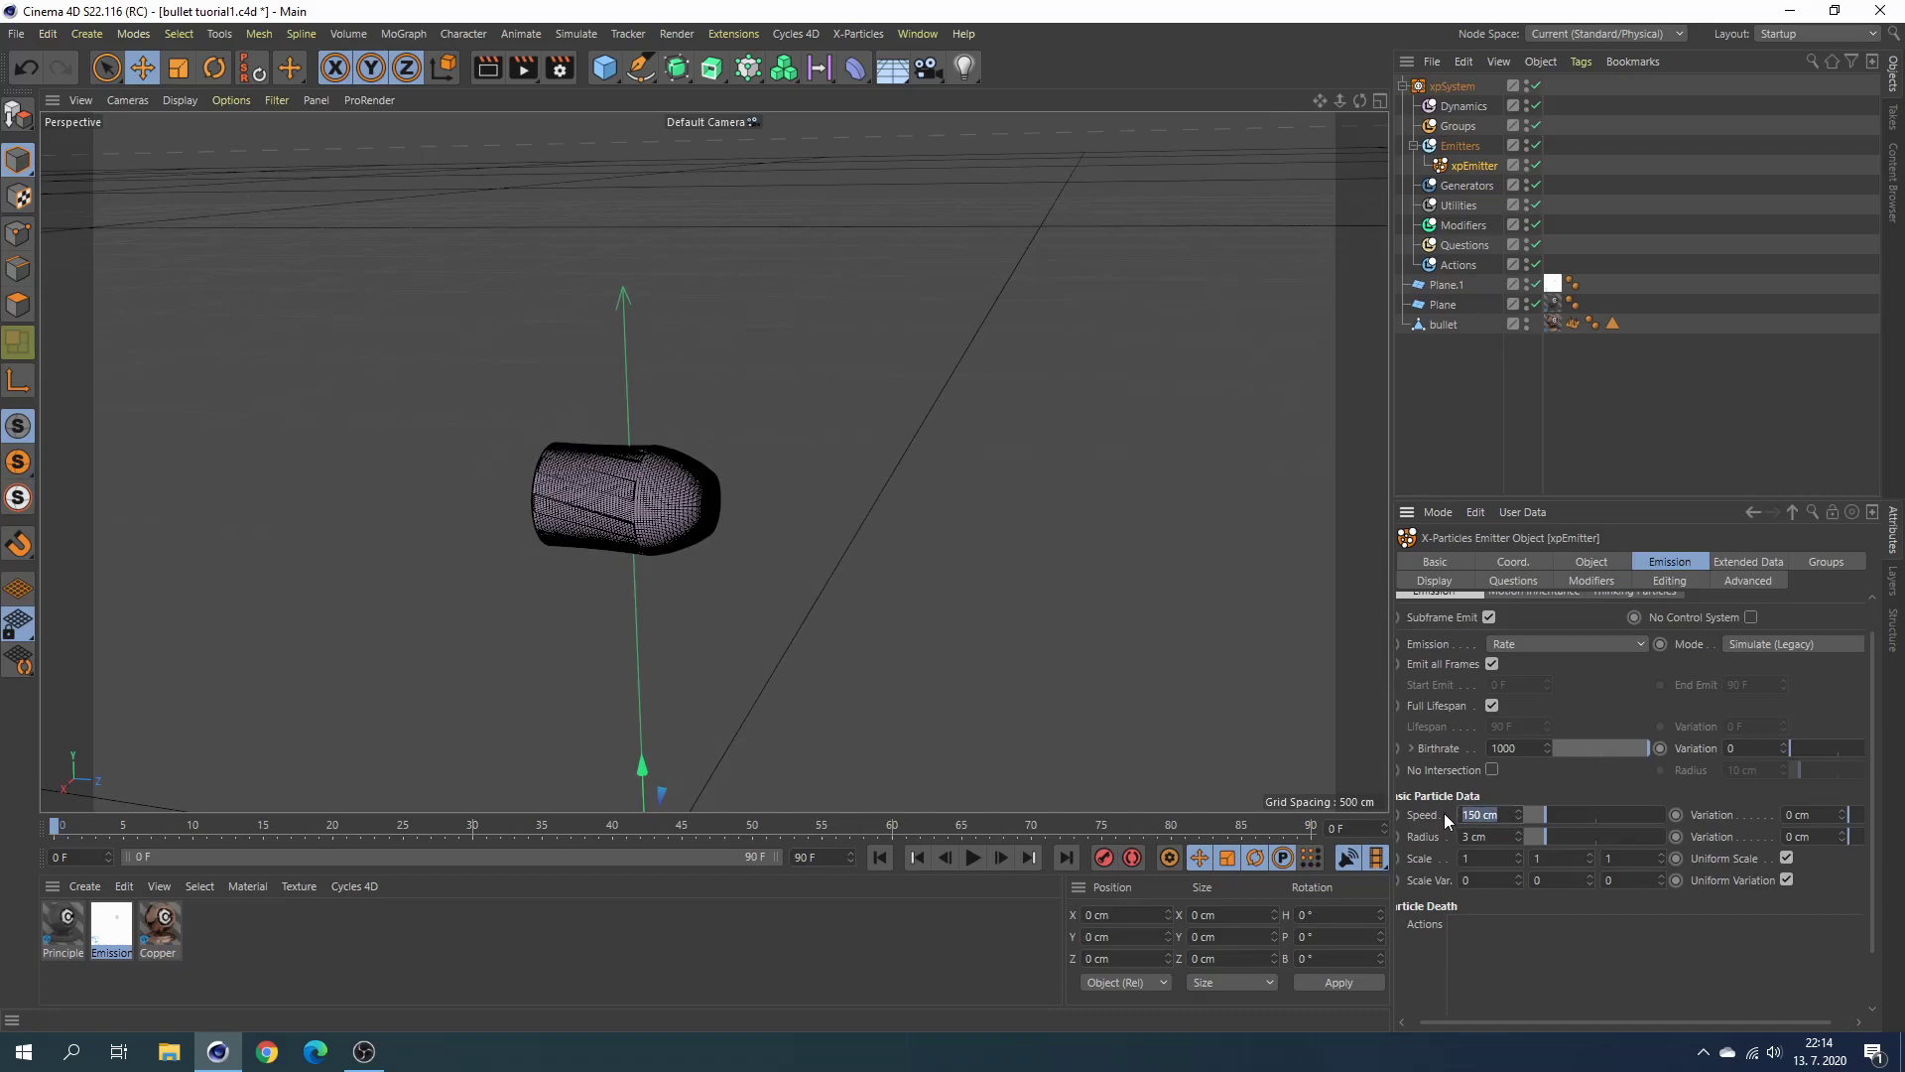
Set the particle speed to 24 cm and play back to preview particles streaming from the bullet.
{"action": "type", "text": "4"}
{"action": "key", "text": "Return"}
{"action": "mouse_move", "coordinate": [1087, 764]}
{"action": "left_mouse_down", "text": "alt"}
{"action": "mouse_move", "coordinate": [1065, 681]}
{"action": "mouse_move", "coordinate": [997, 649]}
{"action": "left_mouse_up", "text": "alt"}
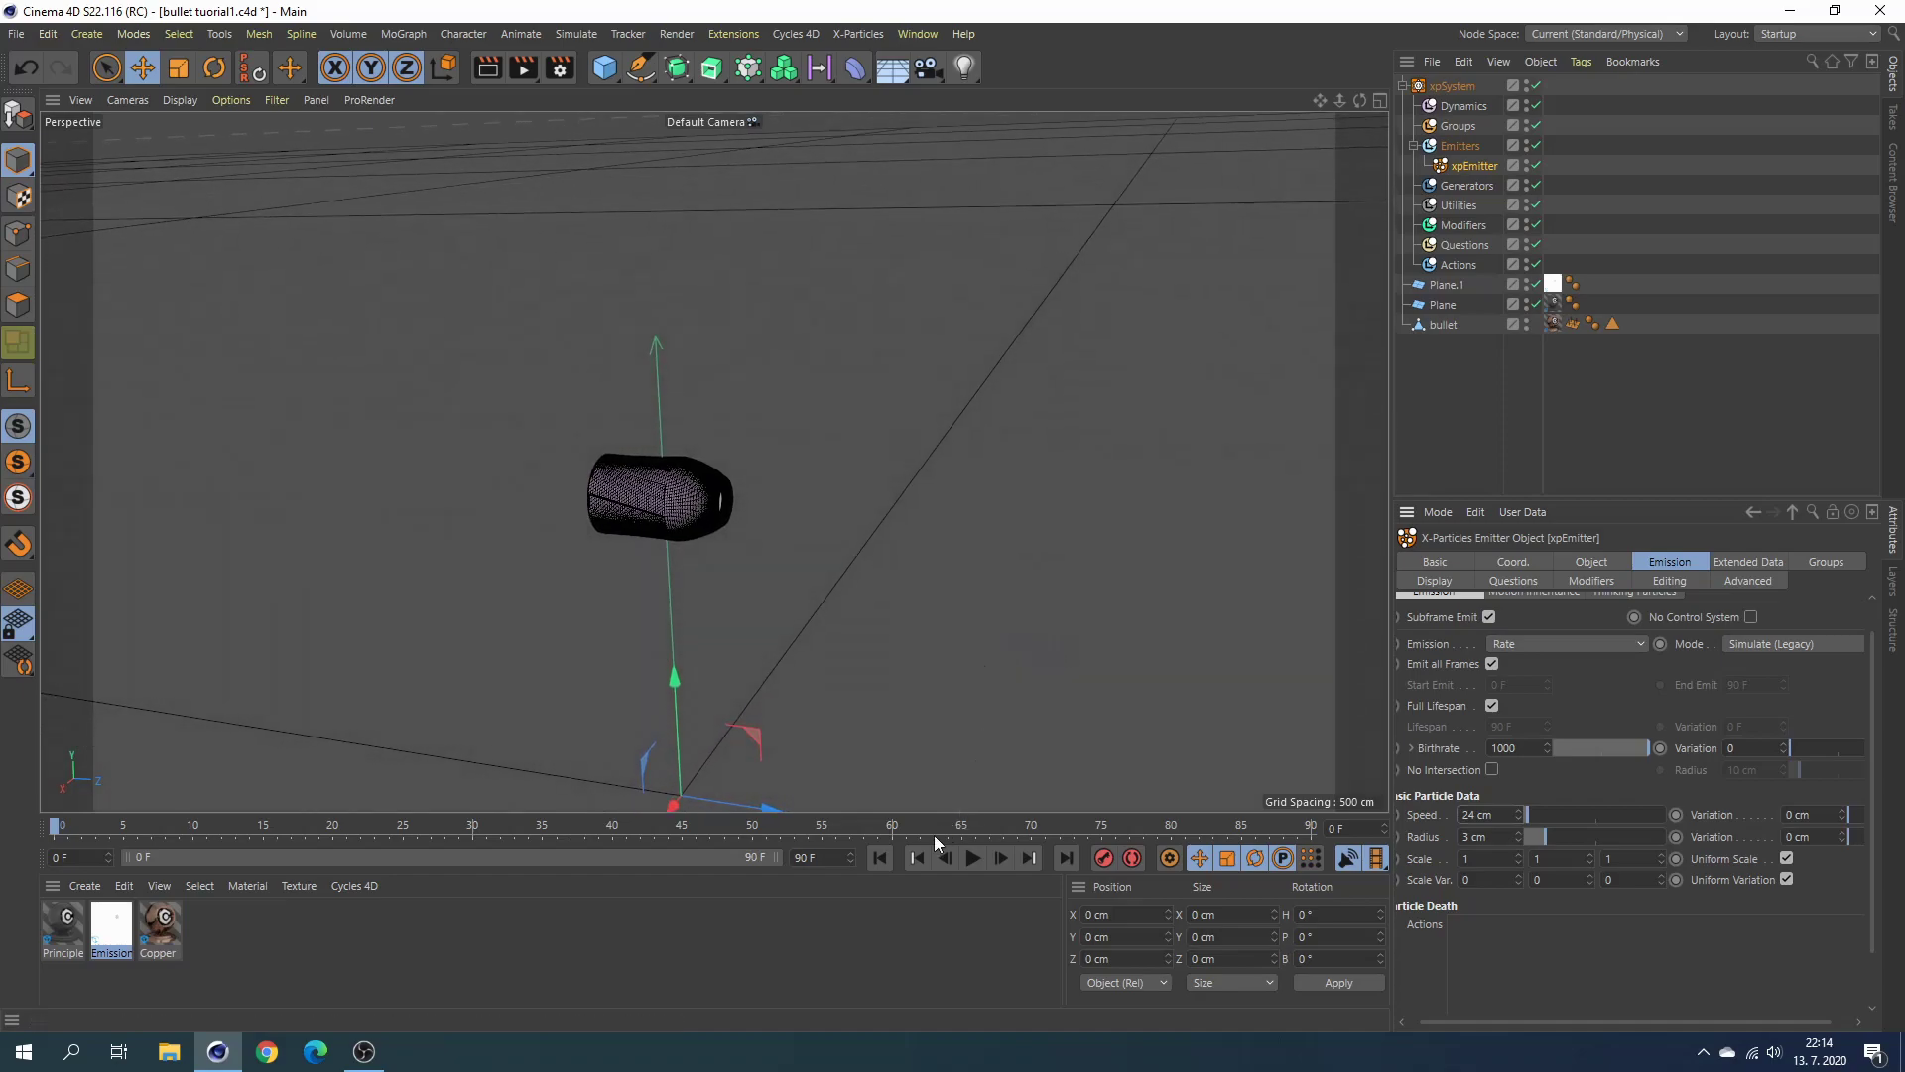
{"action": "left_click", "coordinate": [972, 858]}
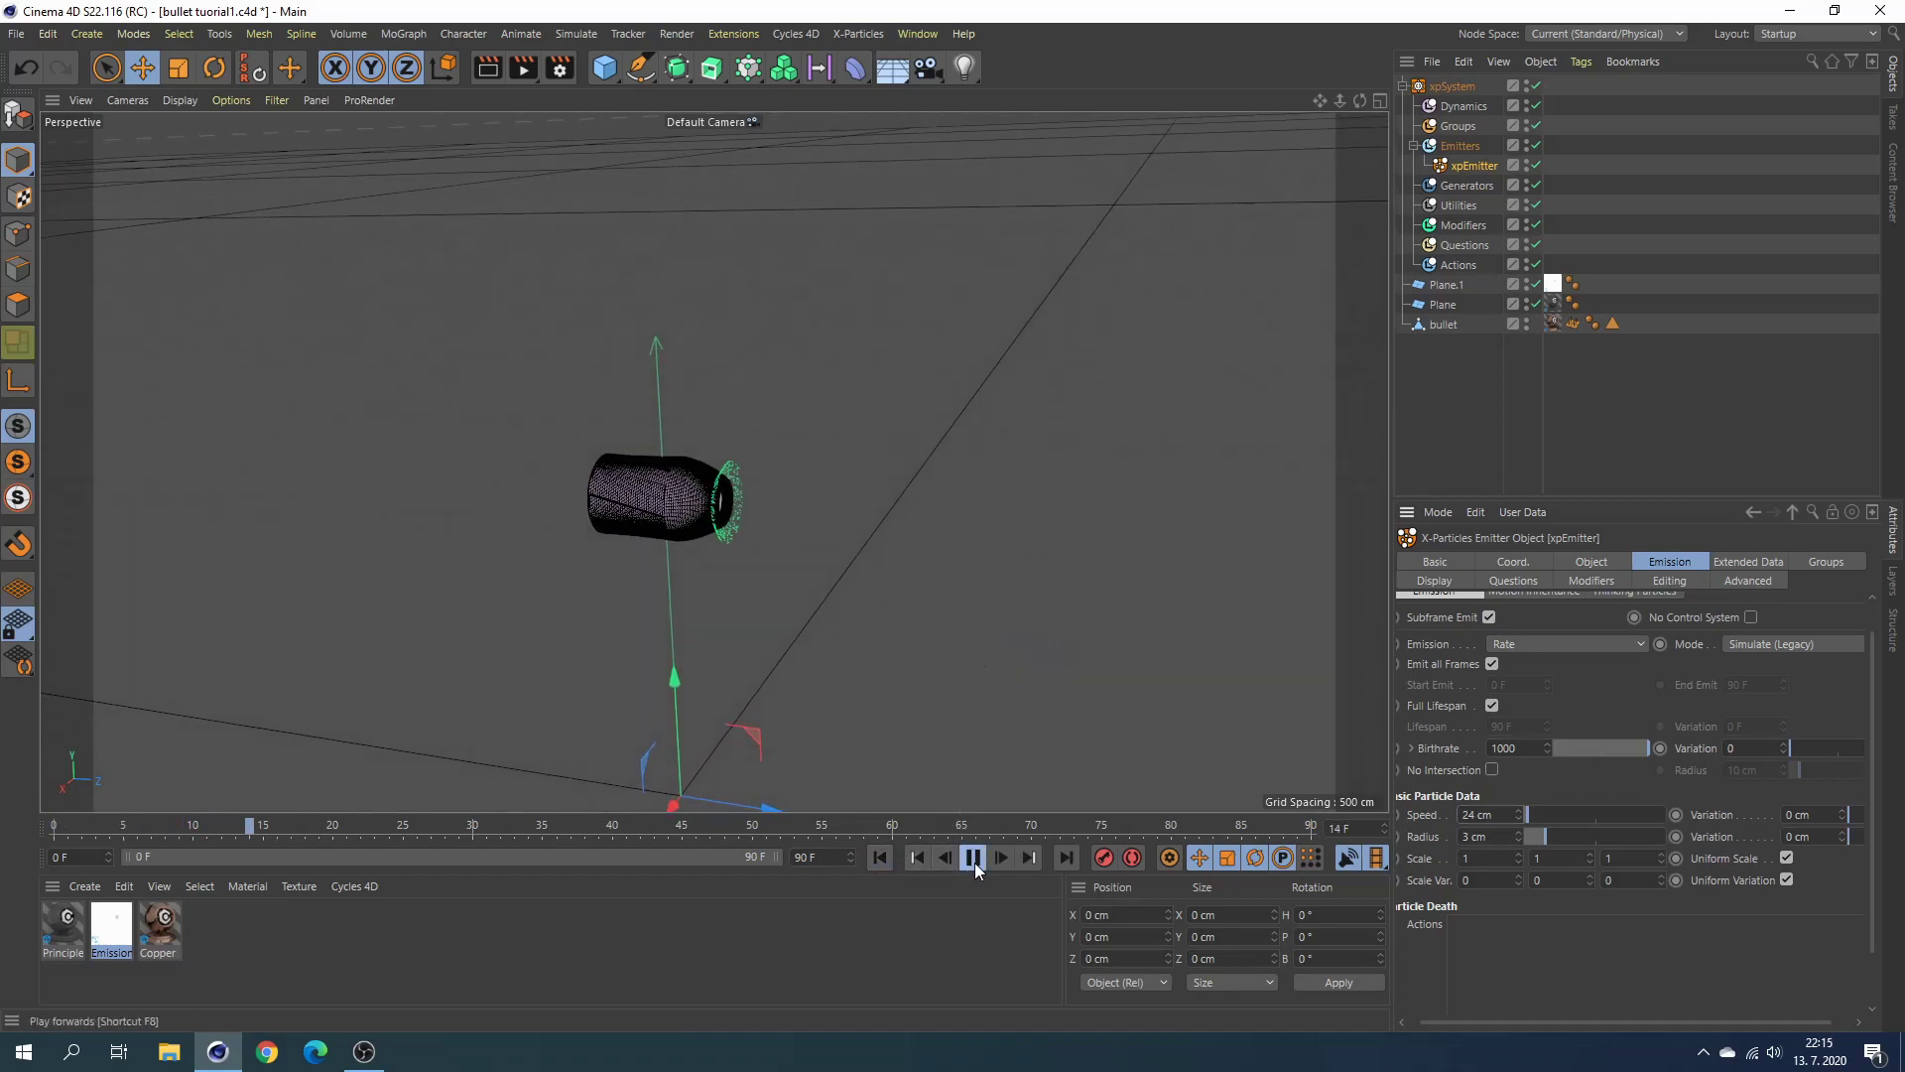
{"action": "left_click", "coordinate": [973, 858]}
{"action": "left_click", "coordinate": [885, 850]}
{"action": "mouse_move", "coordinate": [1015, 530]}
{"action": "left_mouse_down", "text": "alt"}
{"action": "mouse_move", "coordinate": [978, 491]}
{"action": "mouse_move", "coordinate": [1003, 243]}
{"action": "left_mouse_up", "text": "alt"}
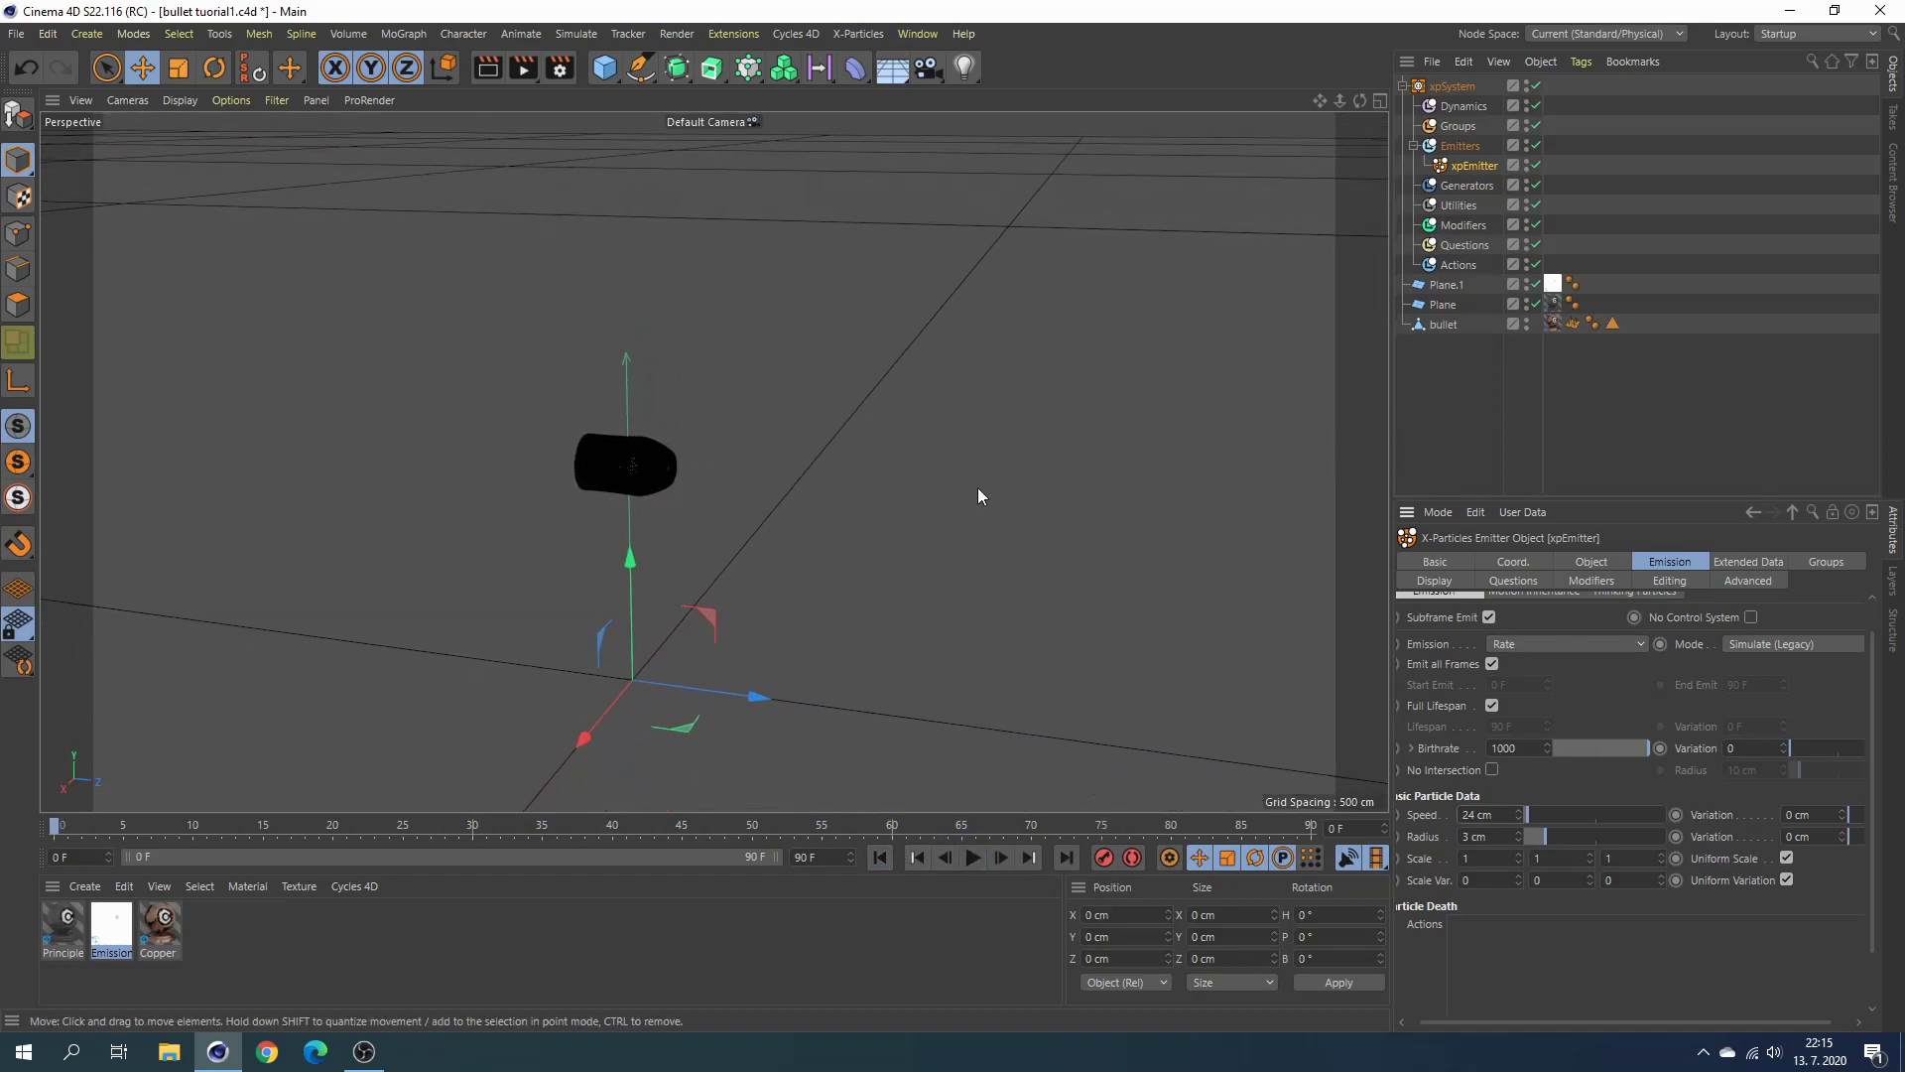
Tag the bullet with an xpCollider at 7% Bounce and 22% Friction, then test the collisions in playback.
{"action": "left_click", "coordinate": [1455, 224]}
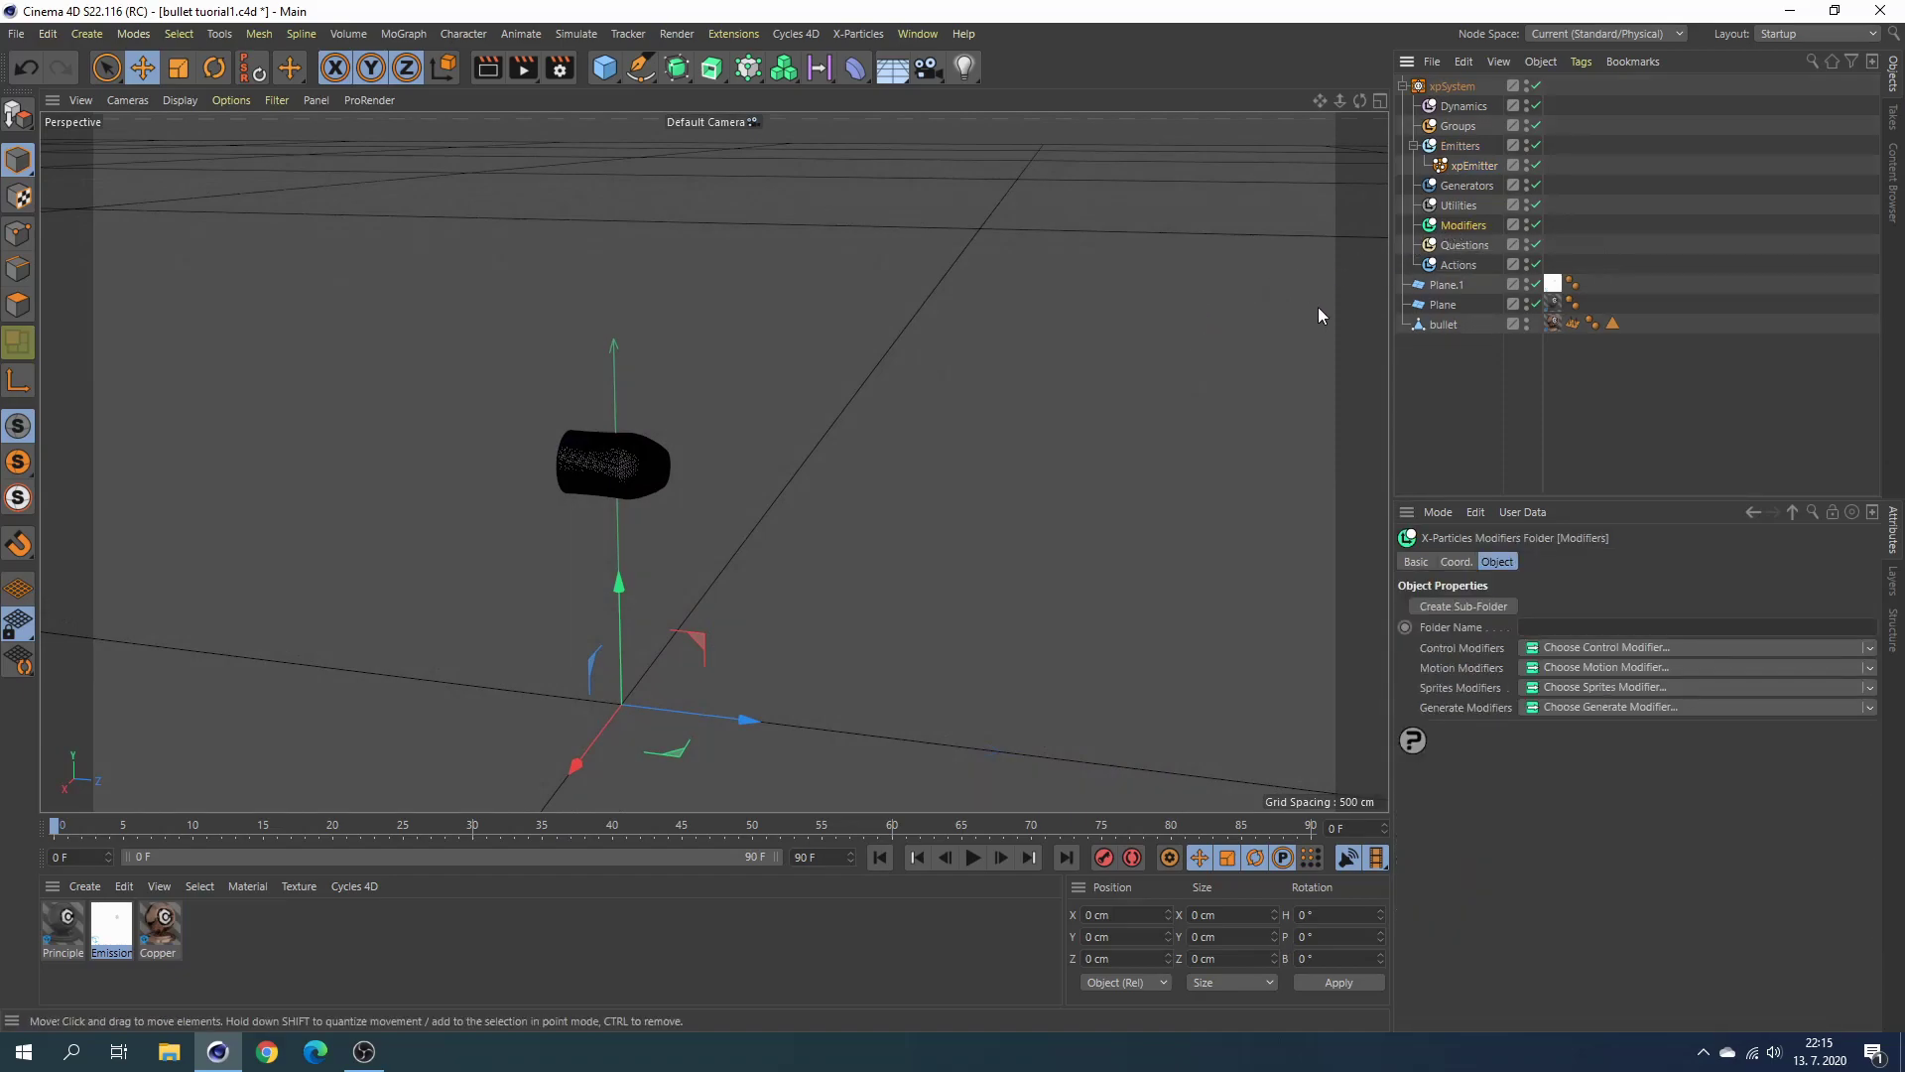
{"action": "left_click", "coordinate": [1443, 326]}
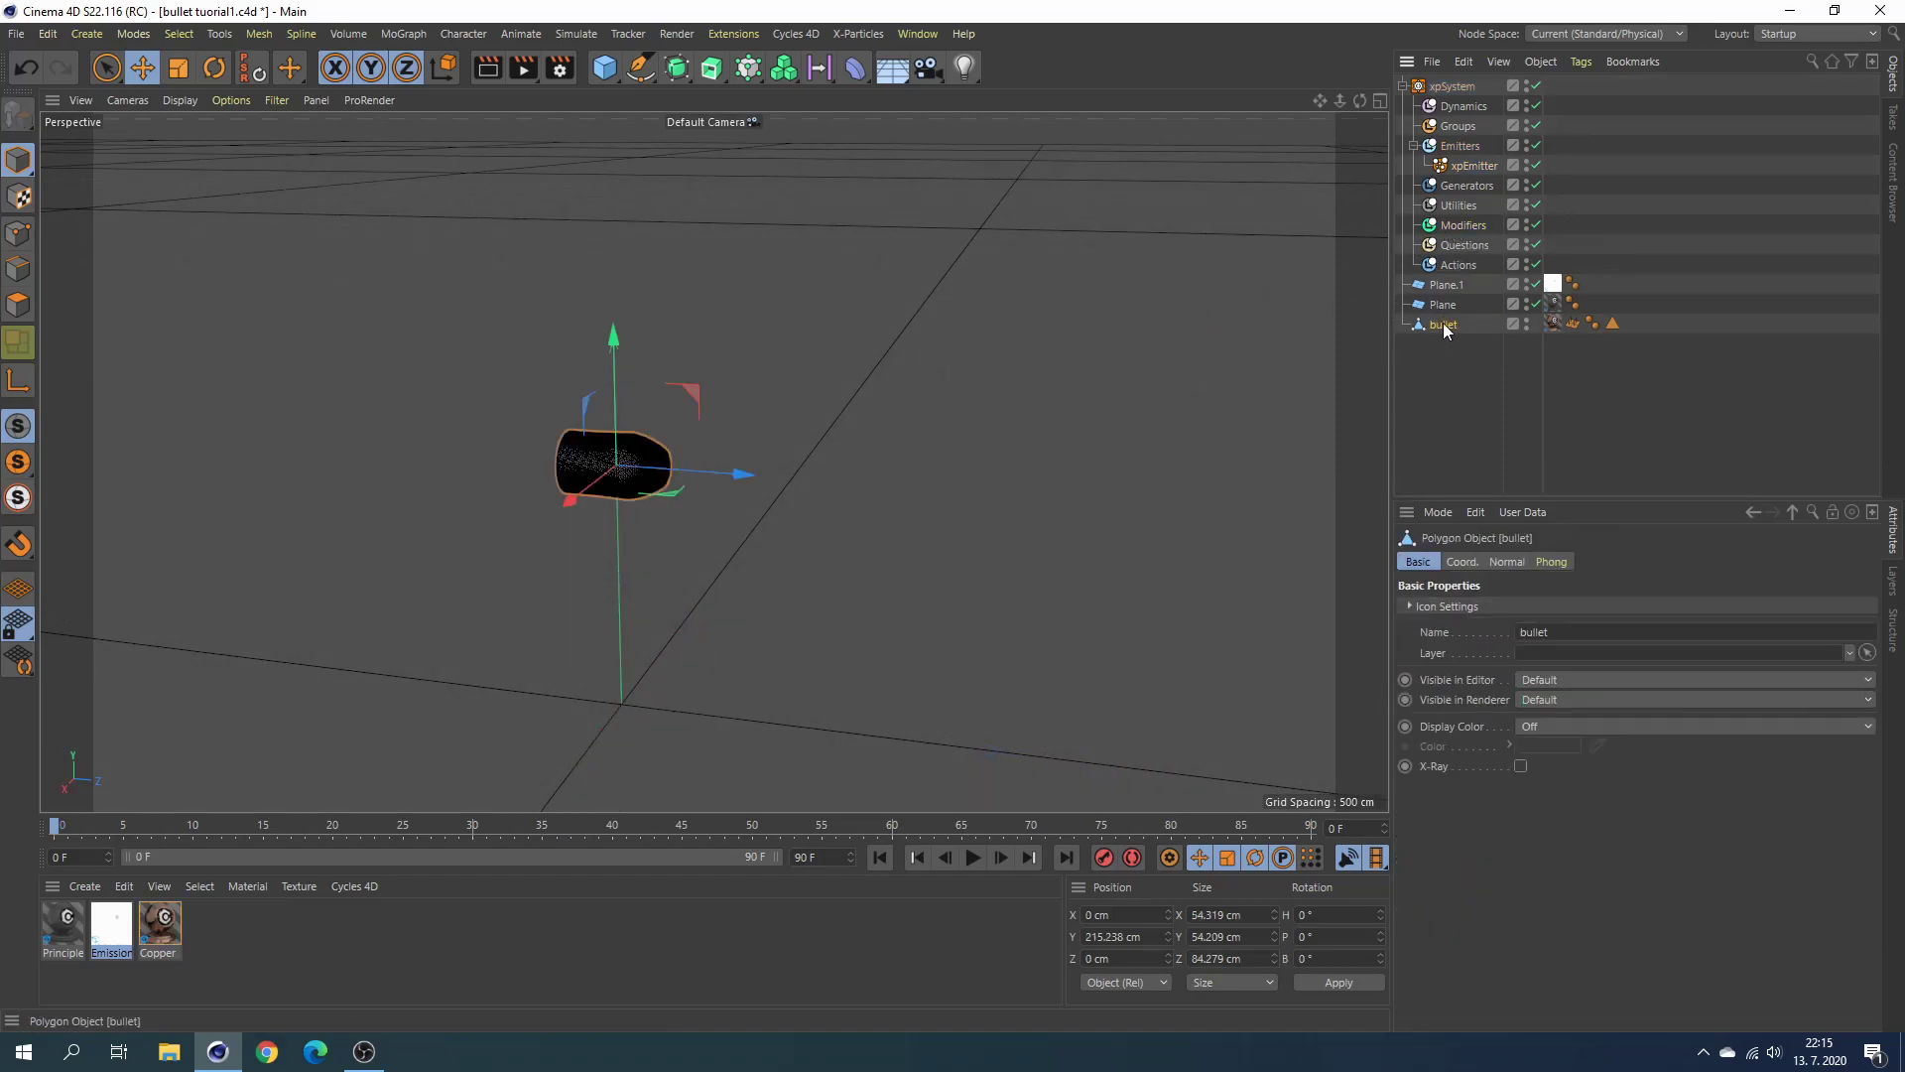
{"action": "right_click", "coordinate": [1443, 323]}
{"action": "mouse_move", "coordinate": [1510, 379]}
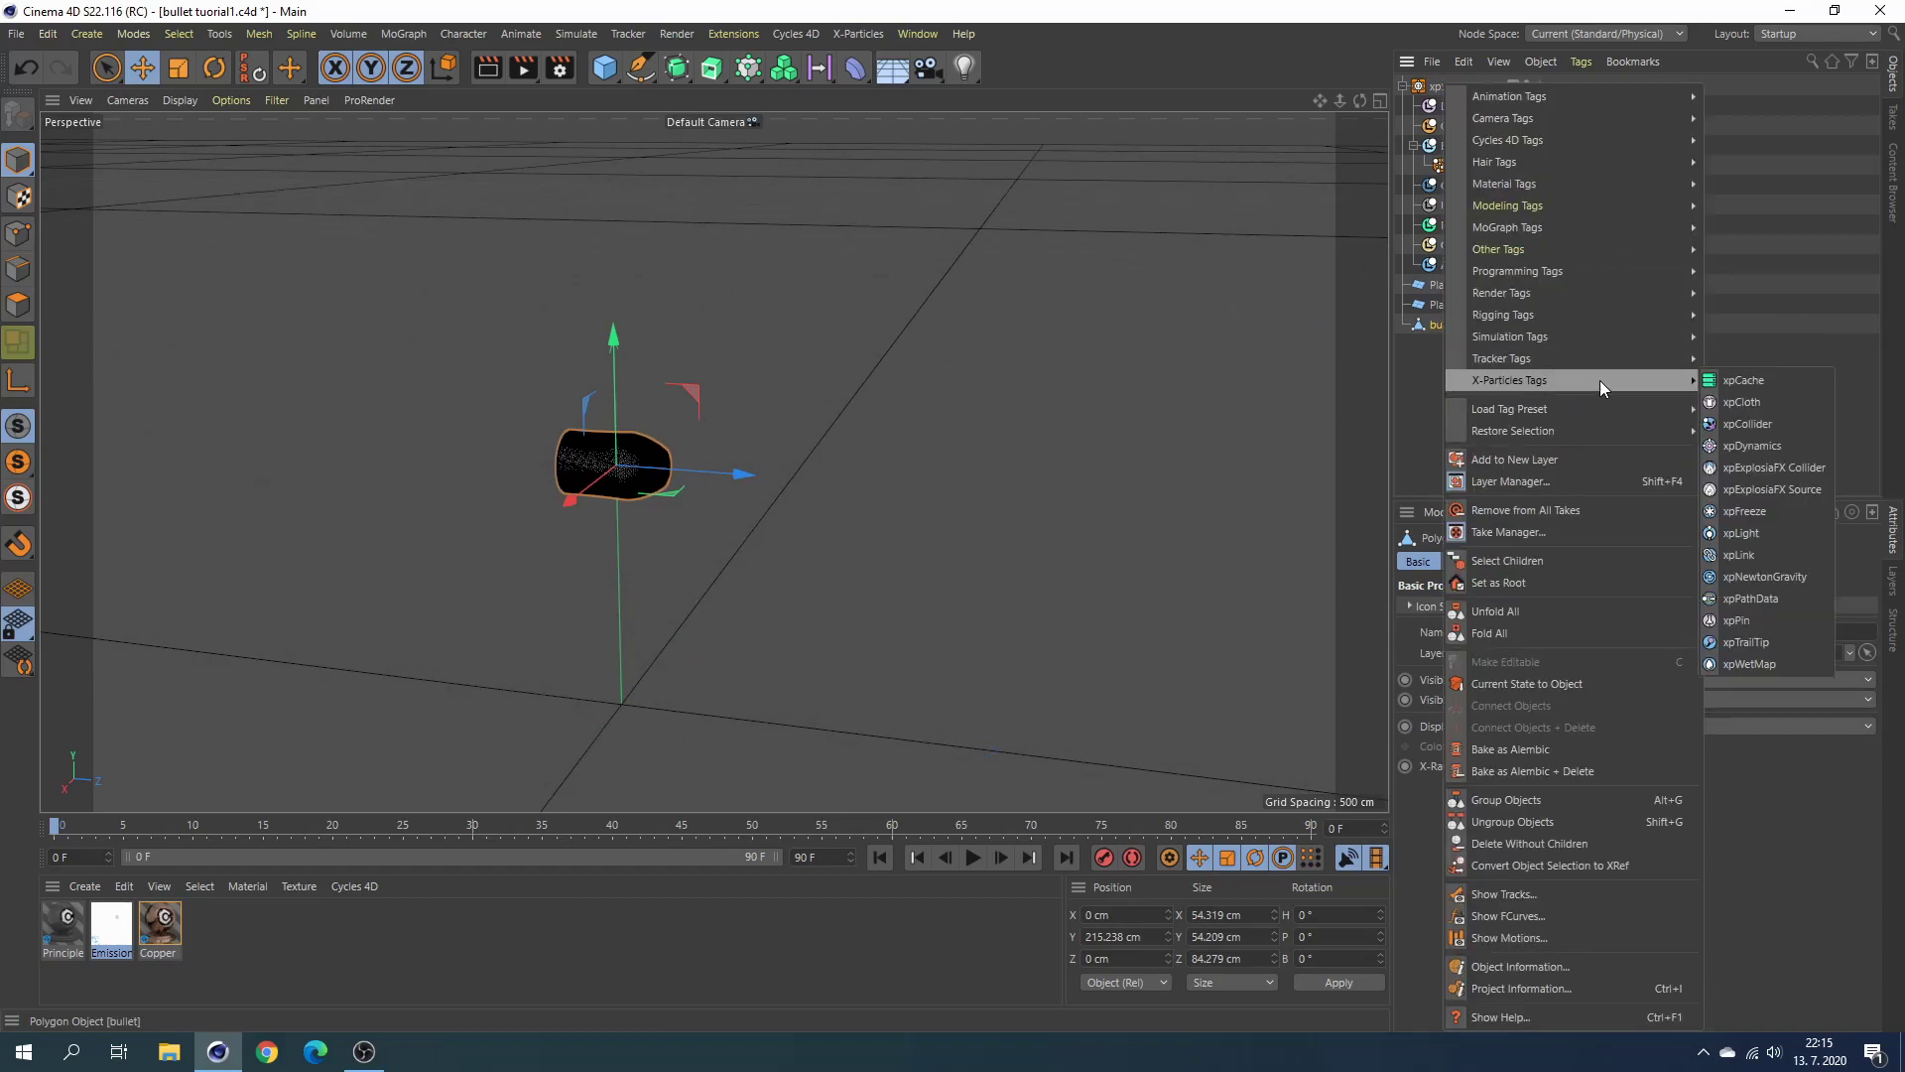
{"action": "left_click", "coordinate": [1764, 418]}
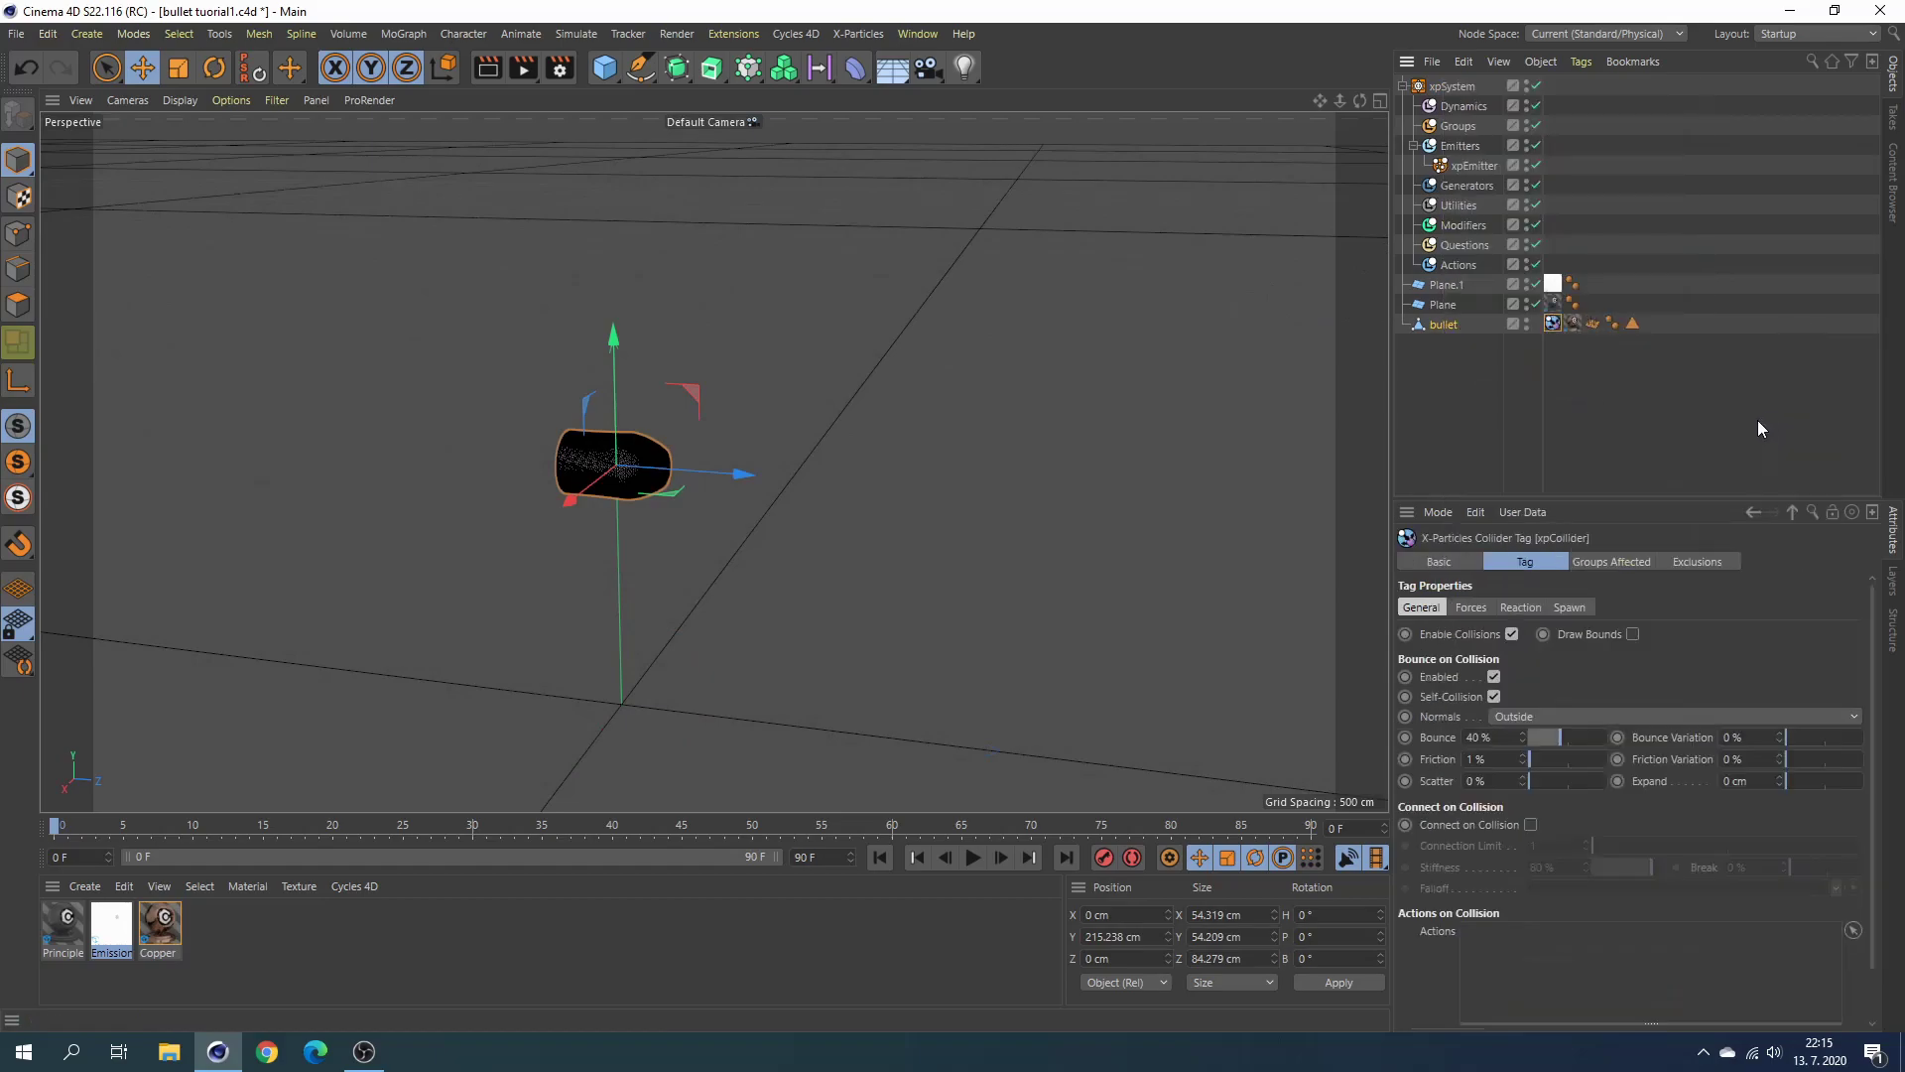
{"action": "left_click_drag", "start_coordinate": [1558, 736], "coordinate": [1544, 736]}
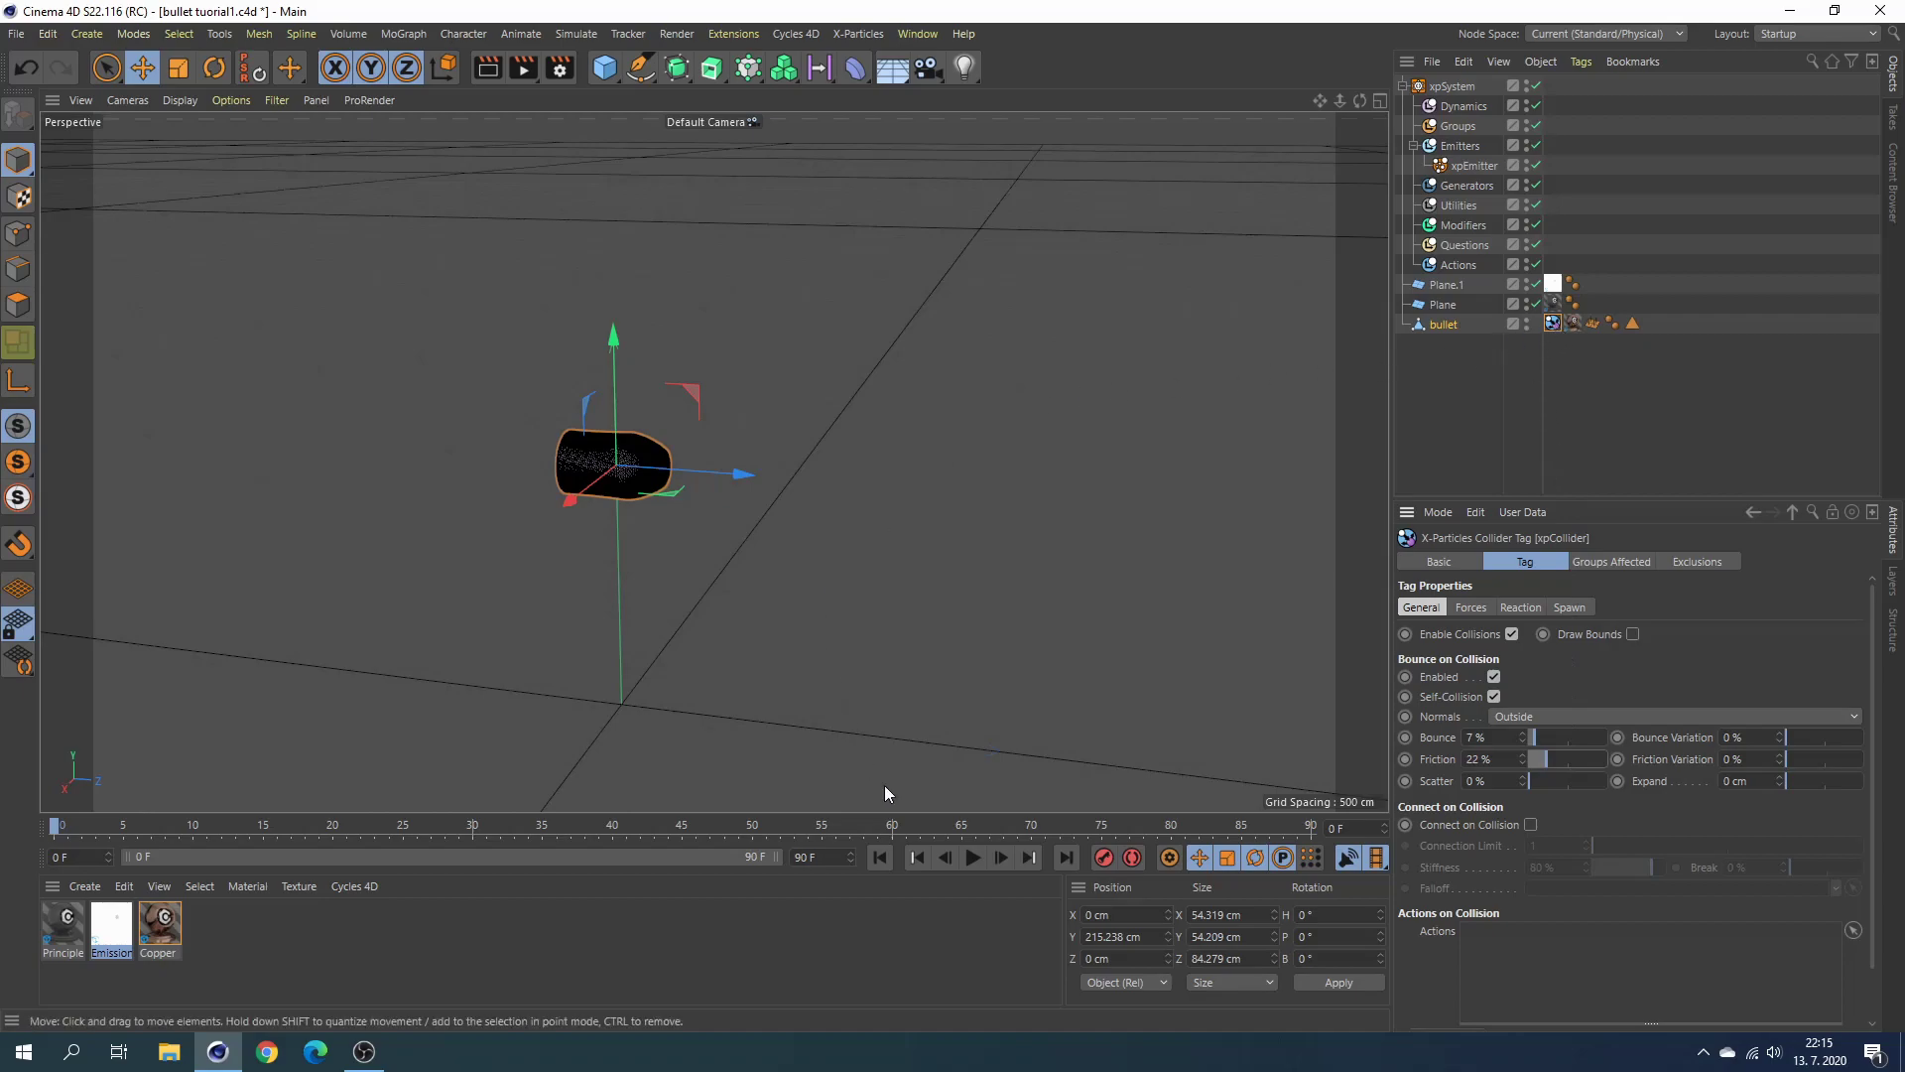
{"action": "left_click", "coordinate": [969, 859]}
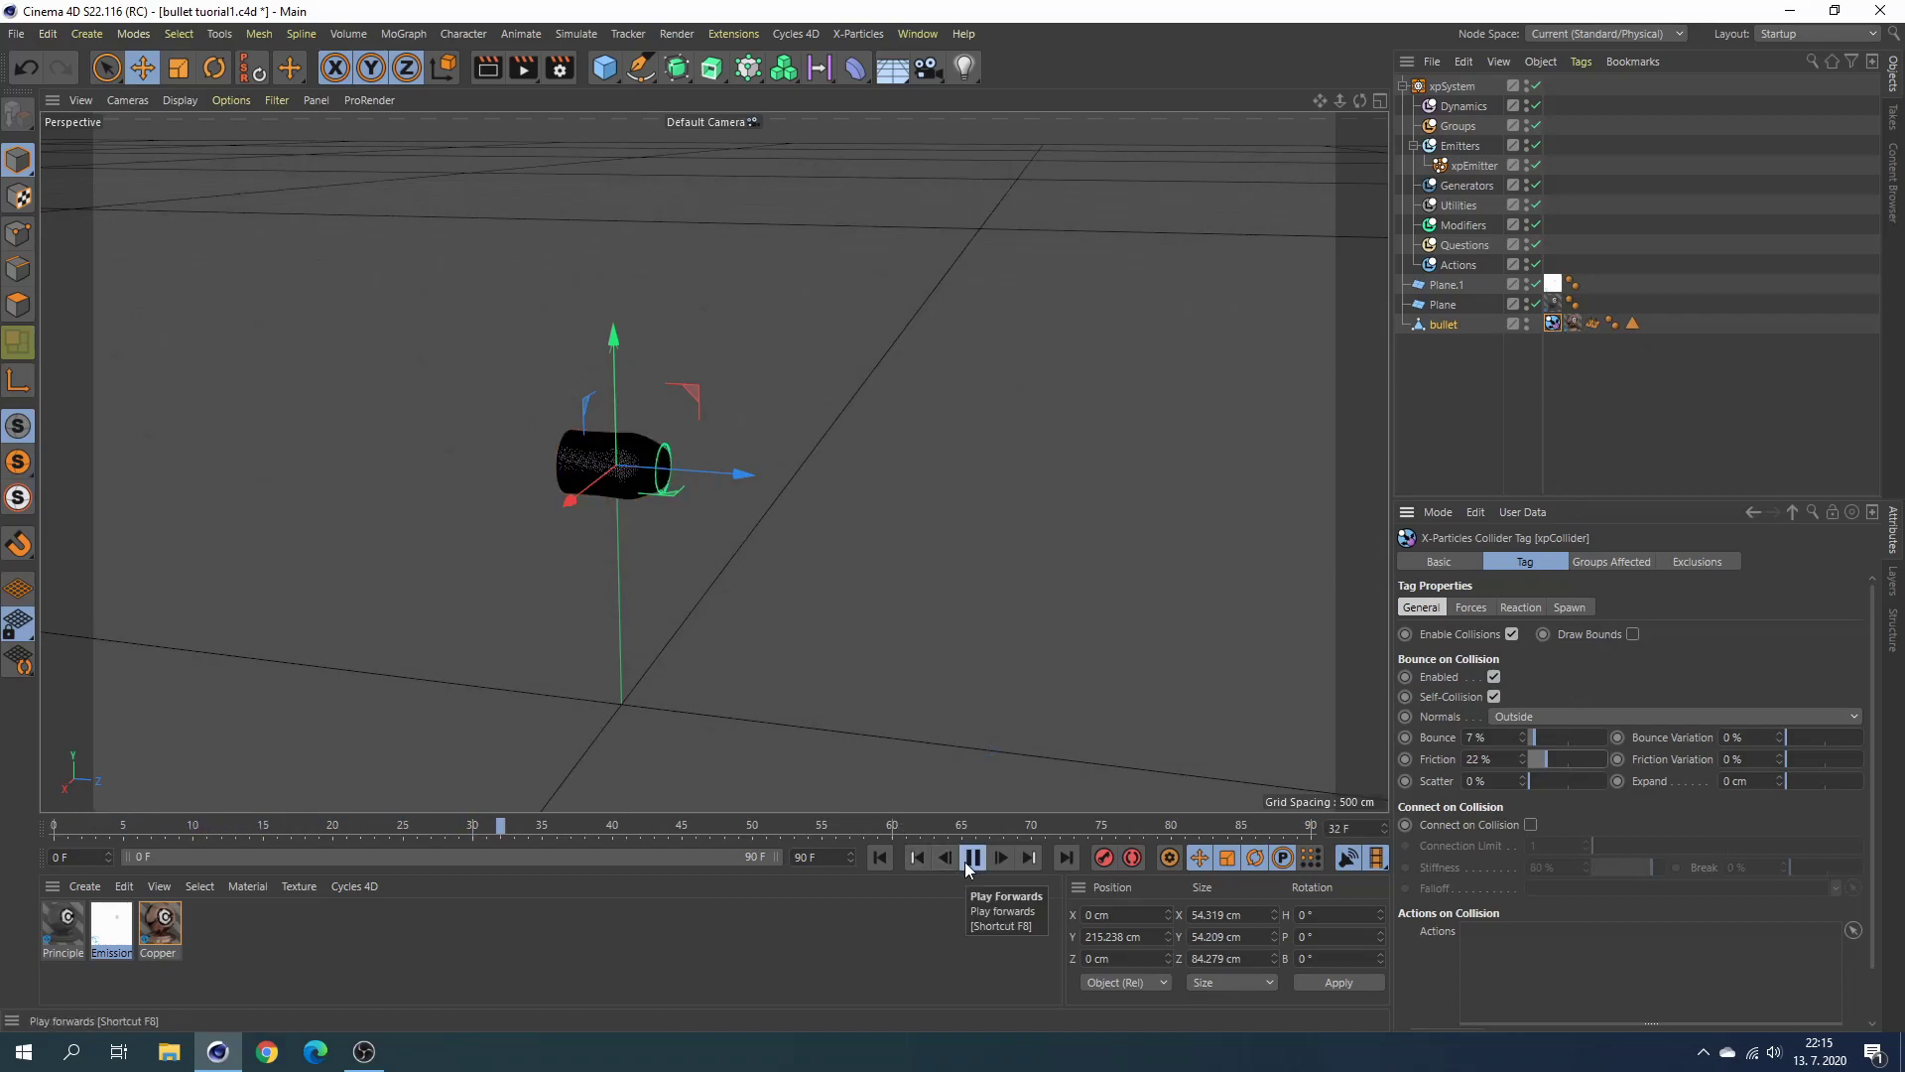
{"action": "left_click", "coordinate": [968, 861]}
{"action": "left_click", "coordinate": [880, 857]}
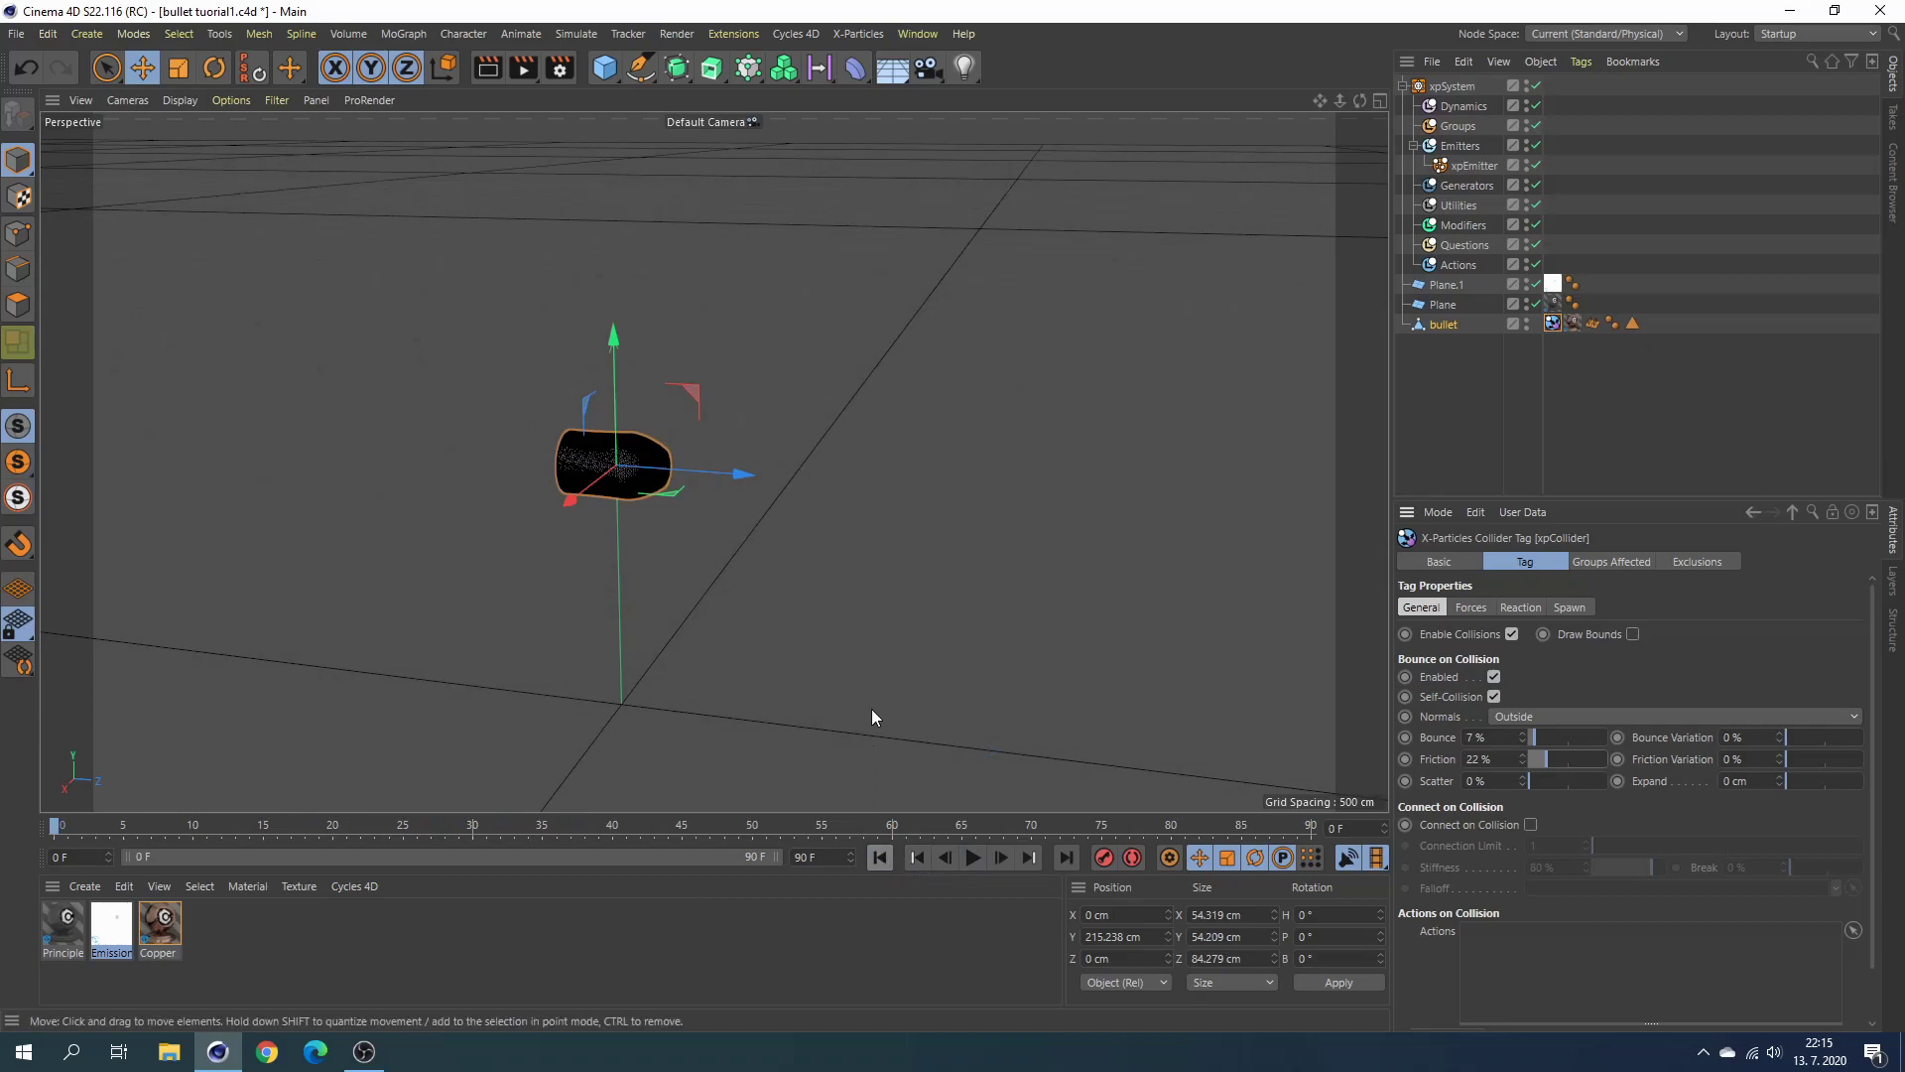
{"action": "left_click_drag", "start_coordinate": [848, 621], "coordinate": [848, 614], "text": "alt"}
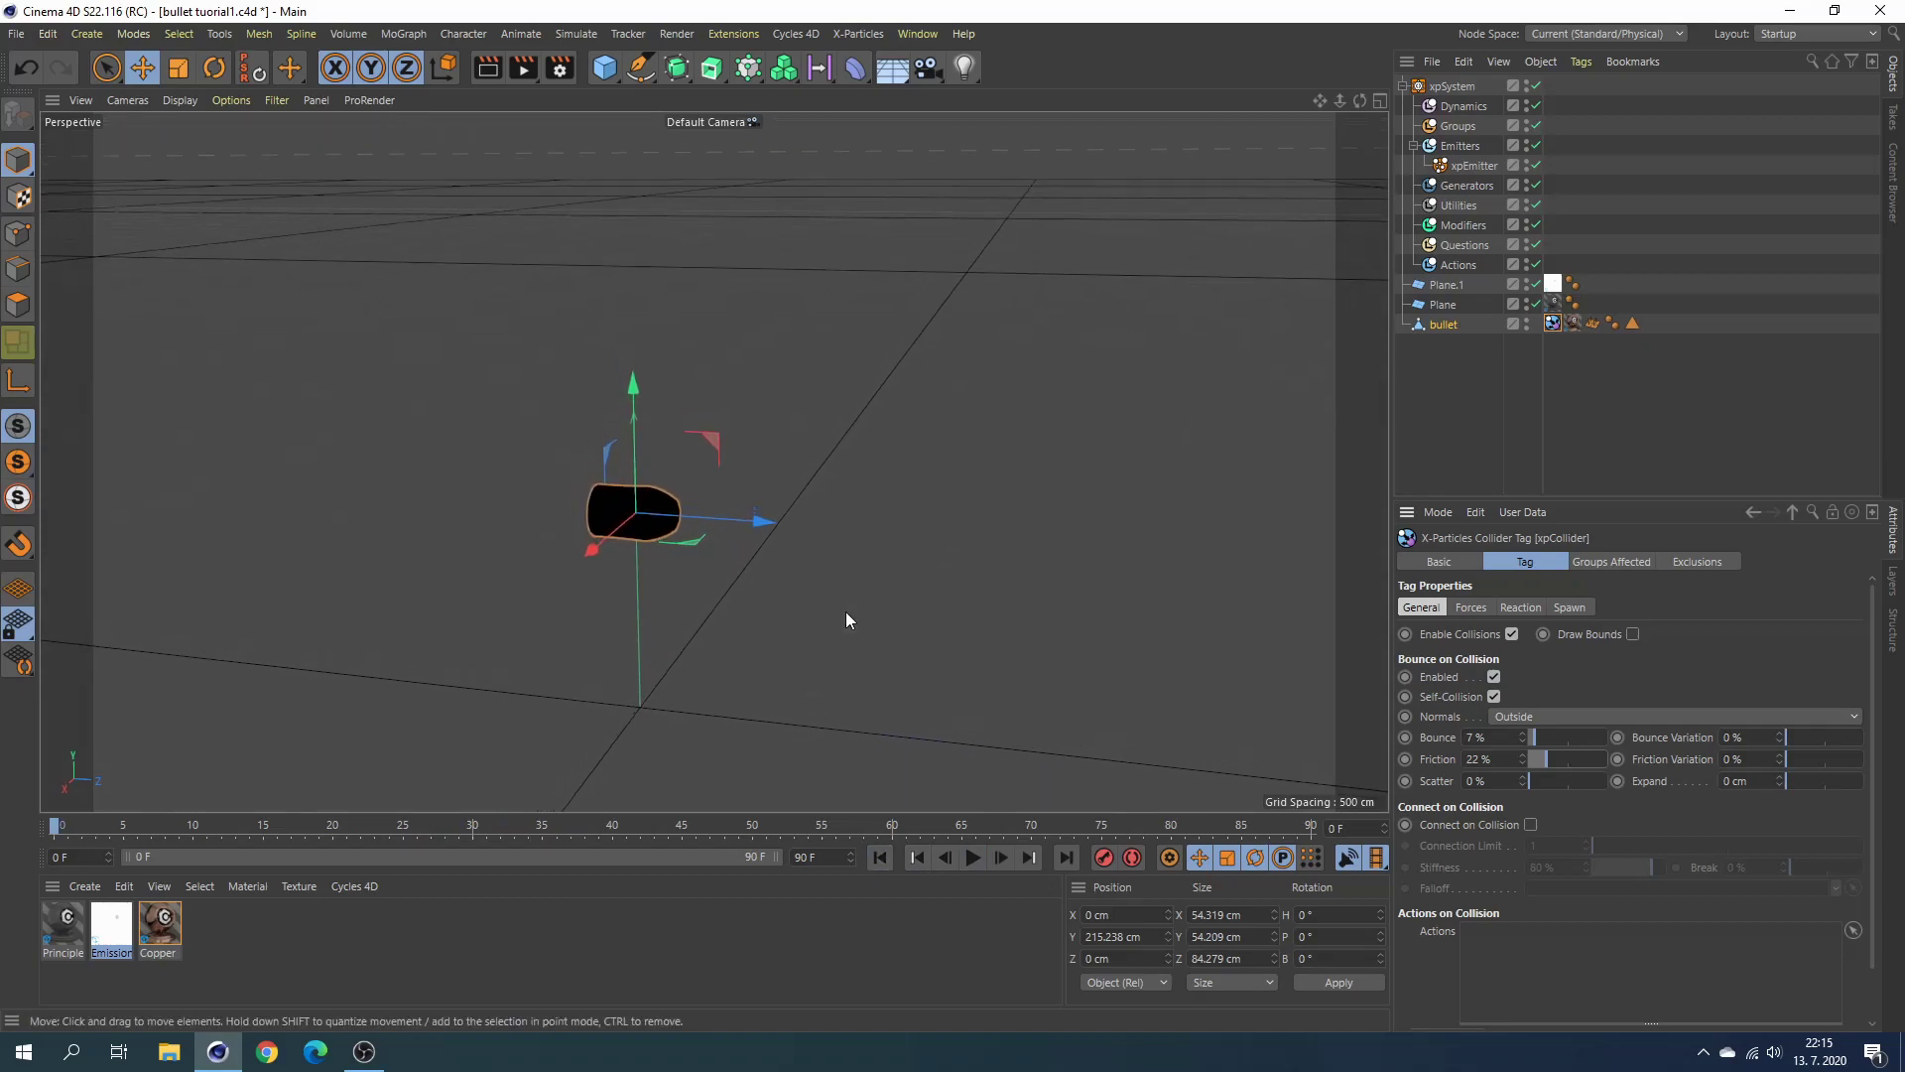
Add an xpWind motion modifier and move it up along Y and out along Z.
{"action": "left_click", "coordinate": [1466, 225]}
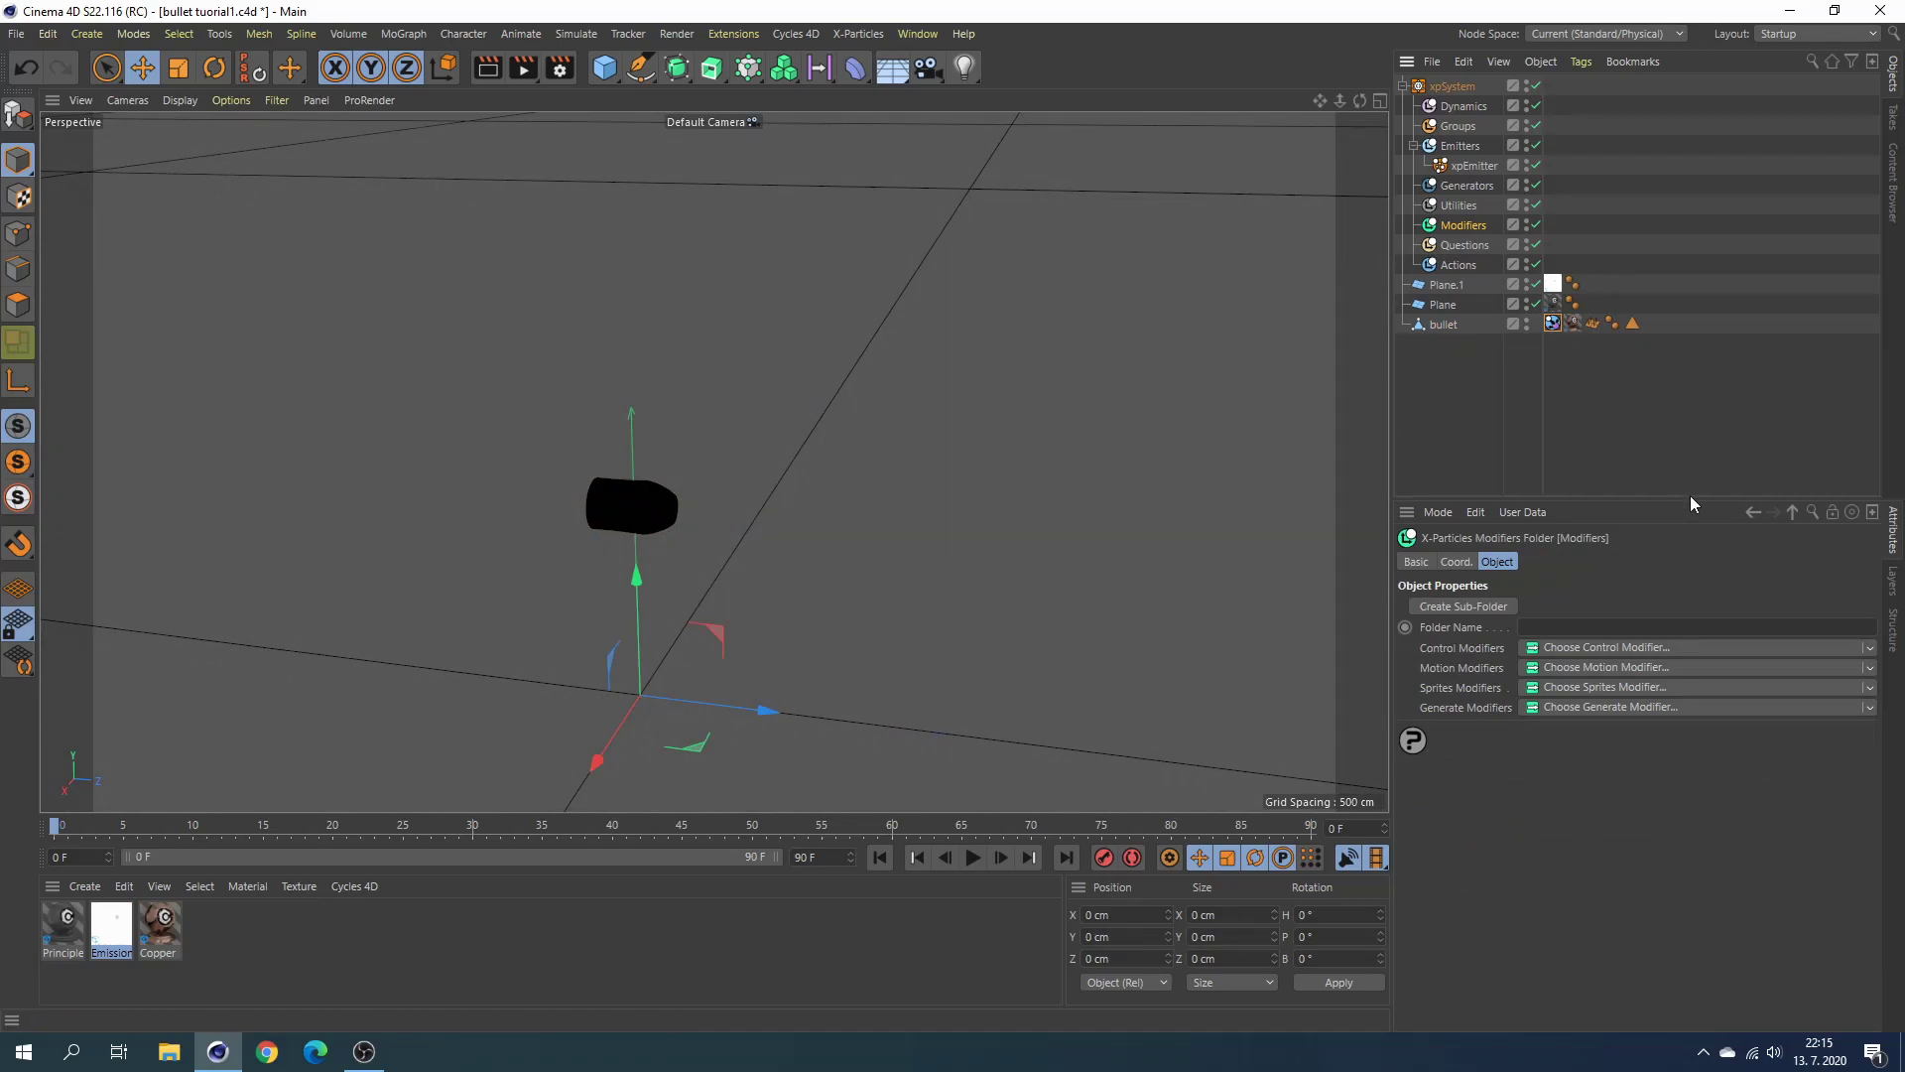
{"action": "left_click", "coordinate": [1870, 667]}
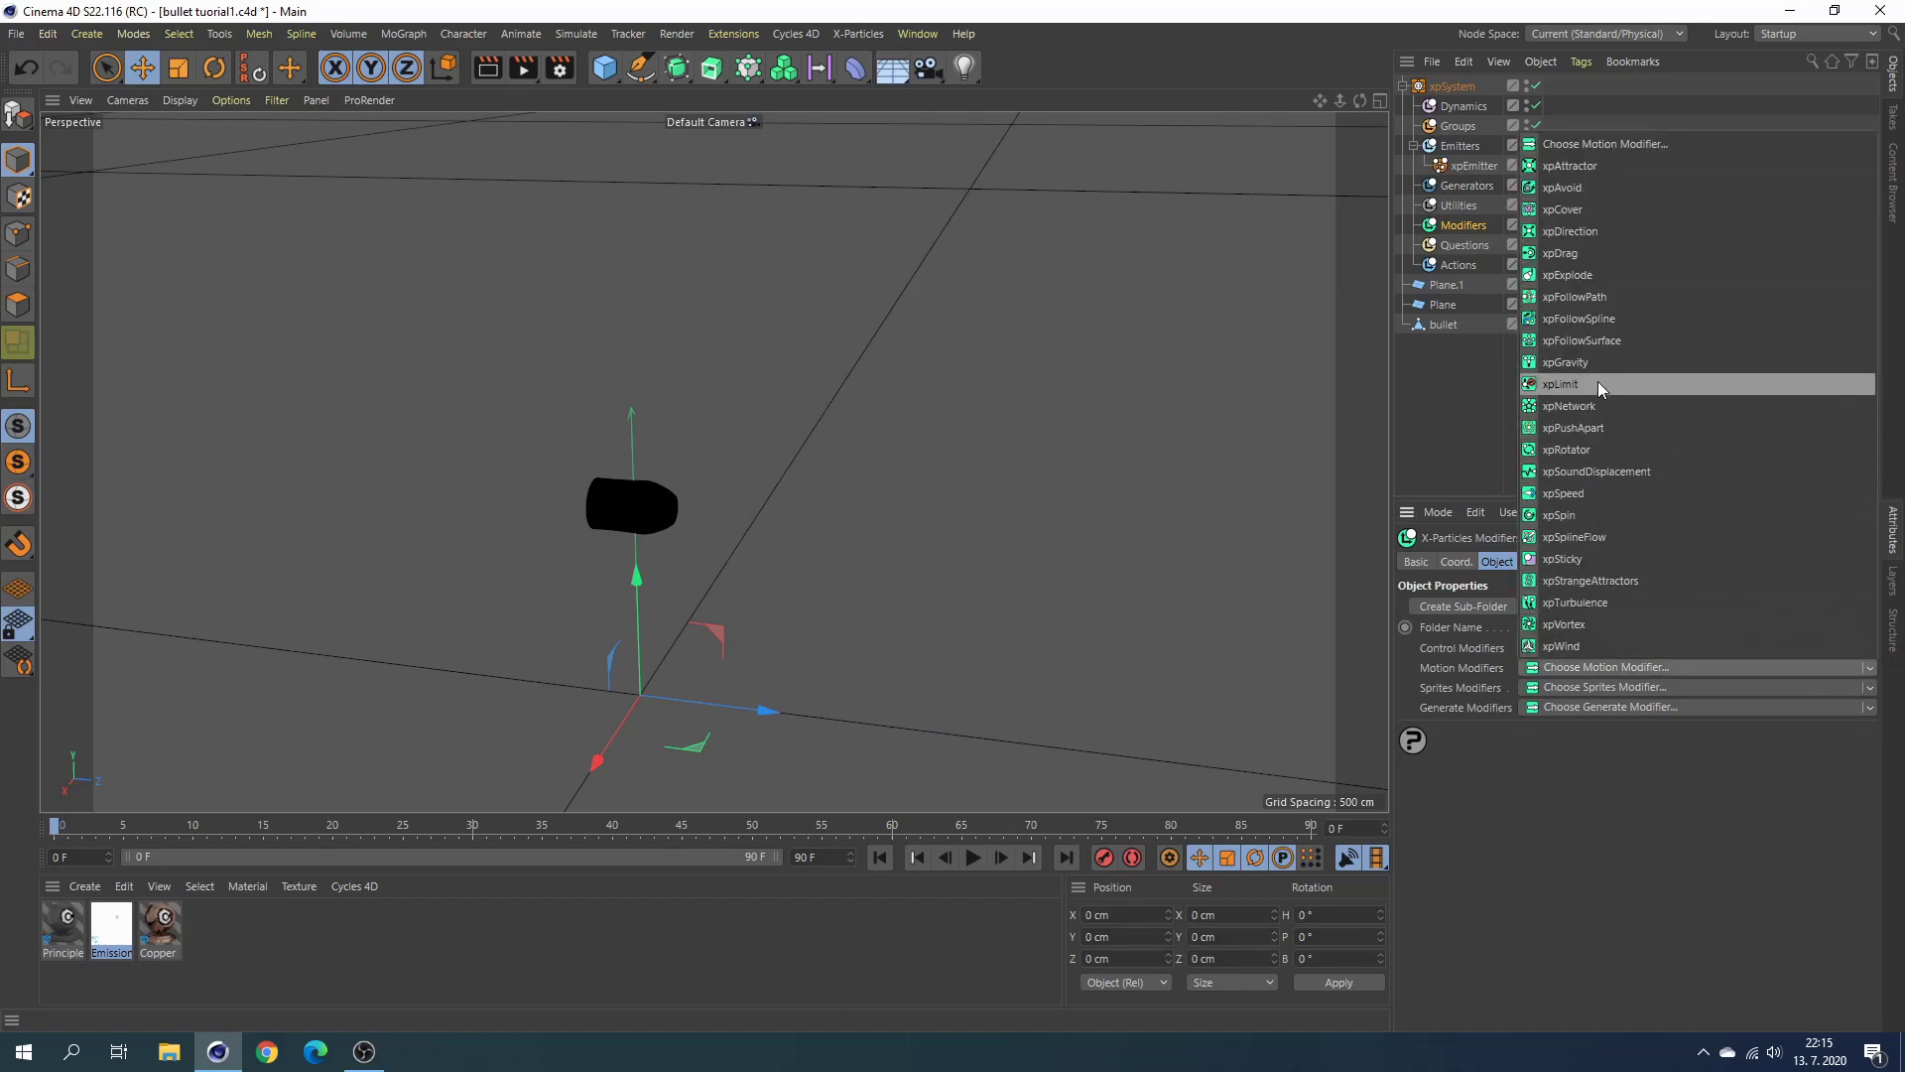
{"action": "left_click", "coordinate": [1563, 645]}
{"action": "scroll", "coordinate": [1009, 590], "scroll_direction": "down", "scroll_amount": 3}
{"action": "left_click_drag", "start_coordinate": [661, 498], "coordinate": [655, 354]}
{"action": "left_click_drag", "start_coordinate": [754, 462], "coordinate": [1128, 489]}
{"action": "scroll", "coordinate": [1121, 491], "scroll_direction": "up", "scroll_amount": 3}
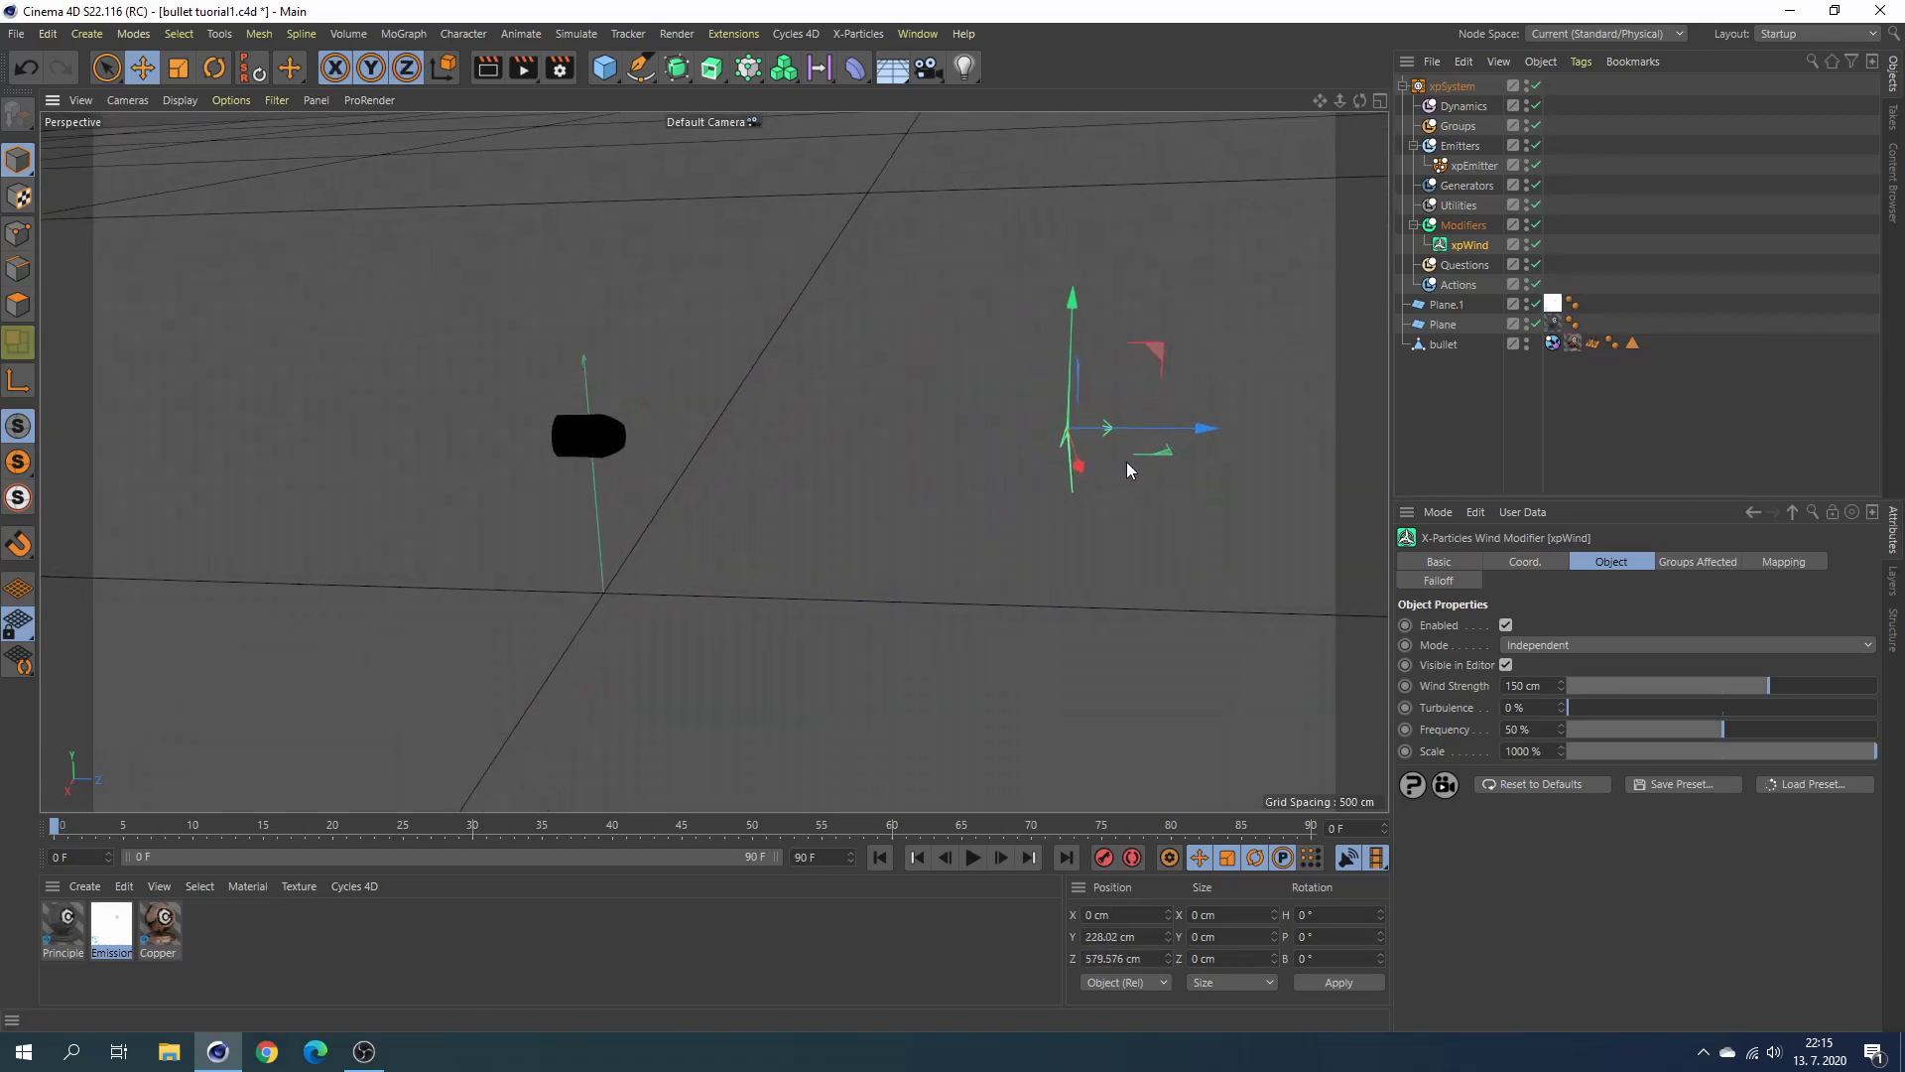
Lower the wind modifier to the bullet's height using the front view.
{"action": "middle_click", "coordinate": [1093, 453]}
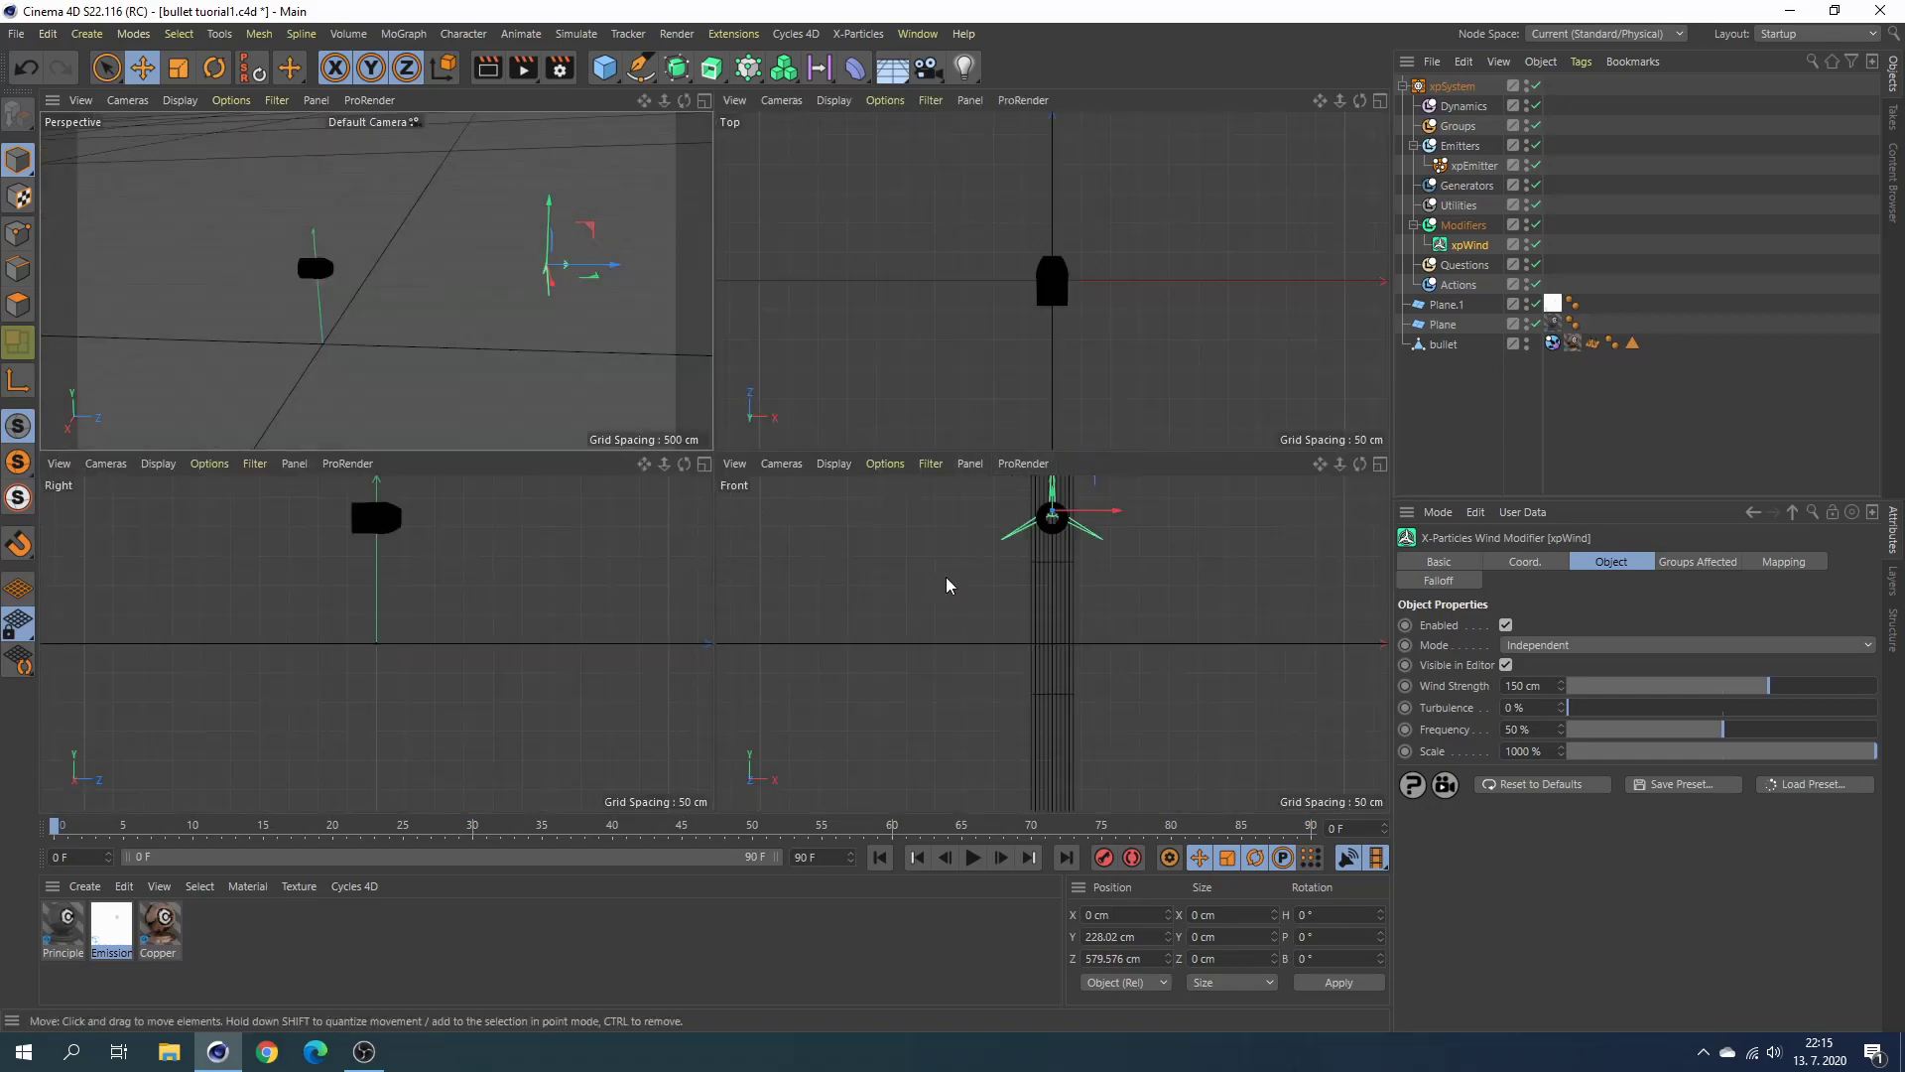
{"action": "middle_click", "coordinate": [1062, 529]}
{"action": "key", "text": "s"}
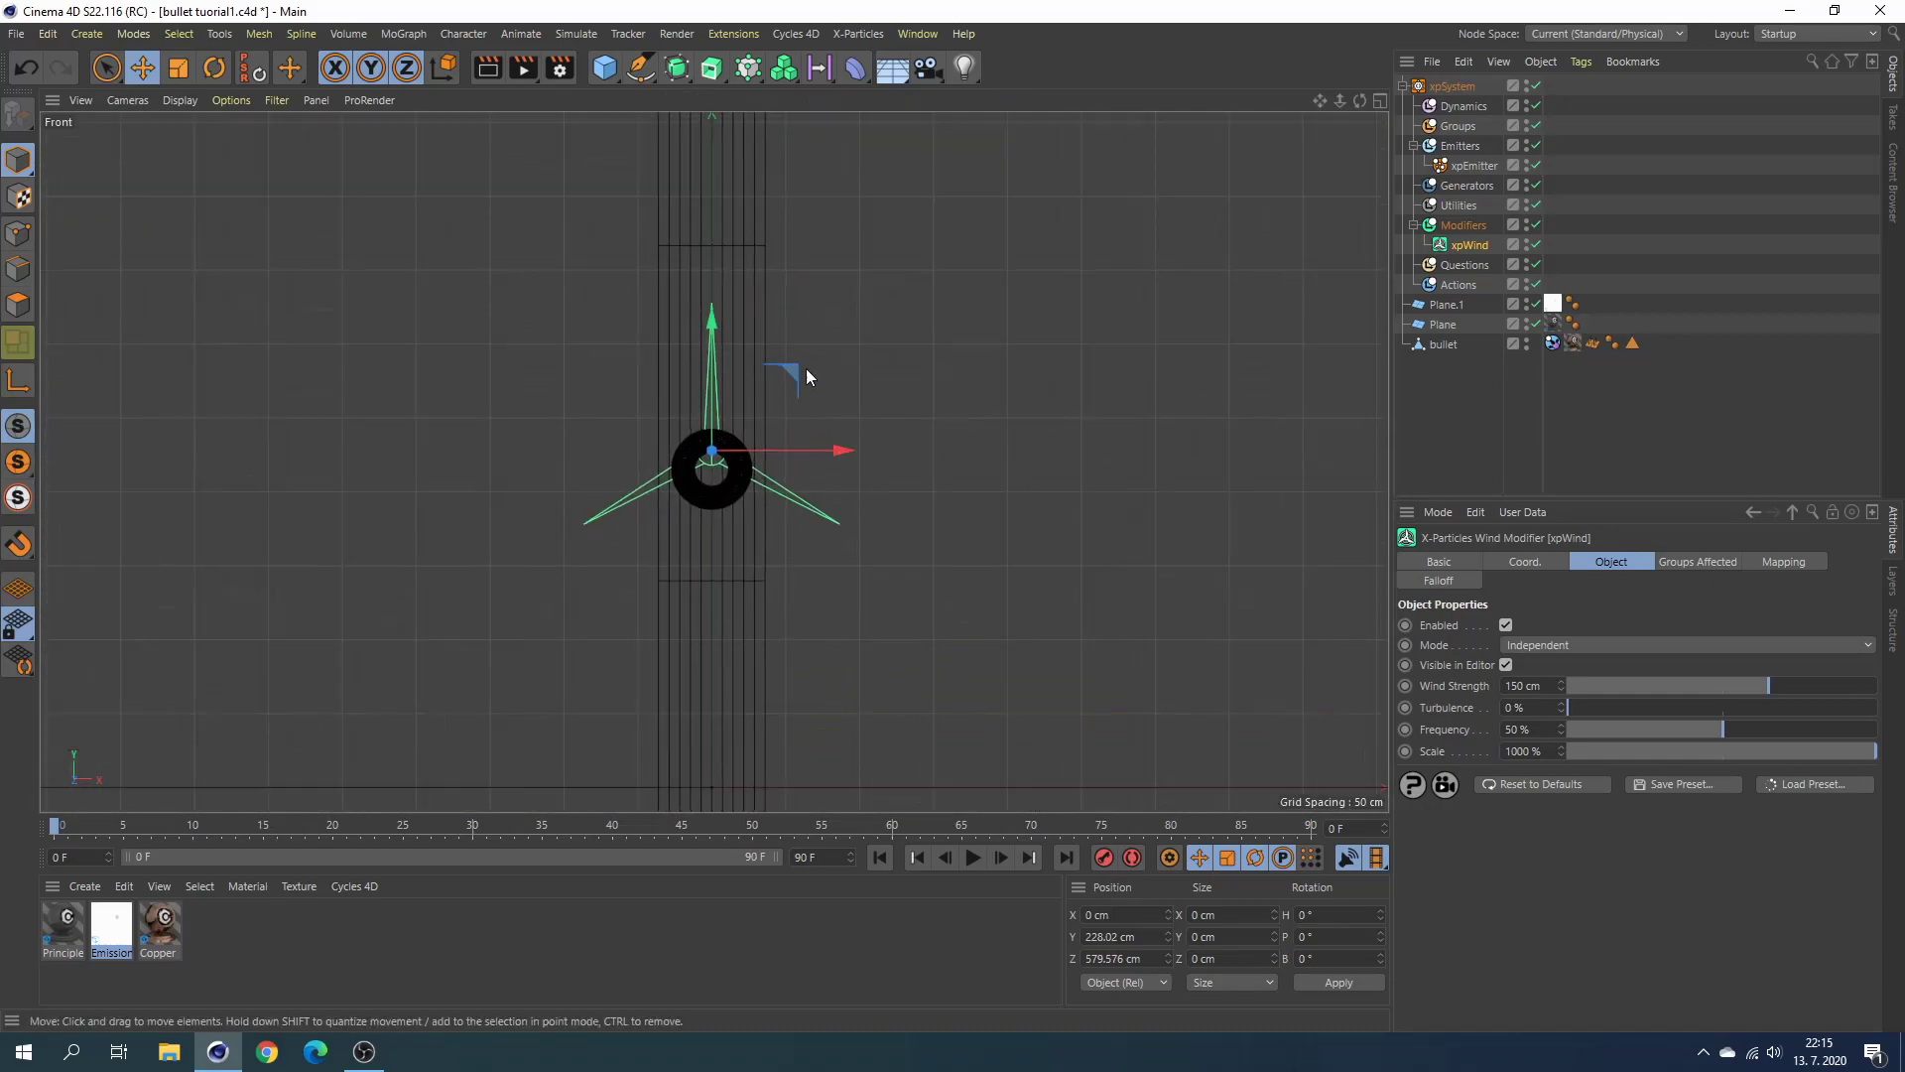
{"action": "left_click_drag", "start_coordinate": [705, 365], "coordinate": [700, 400]}
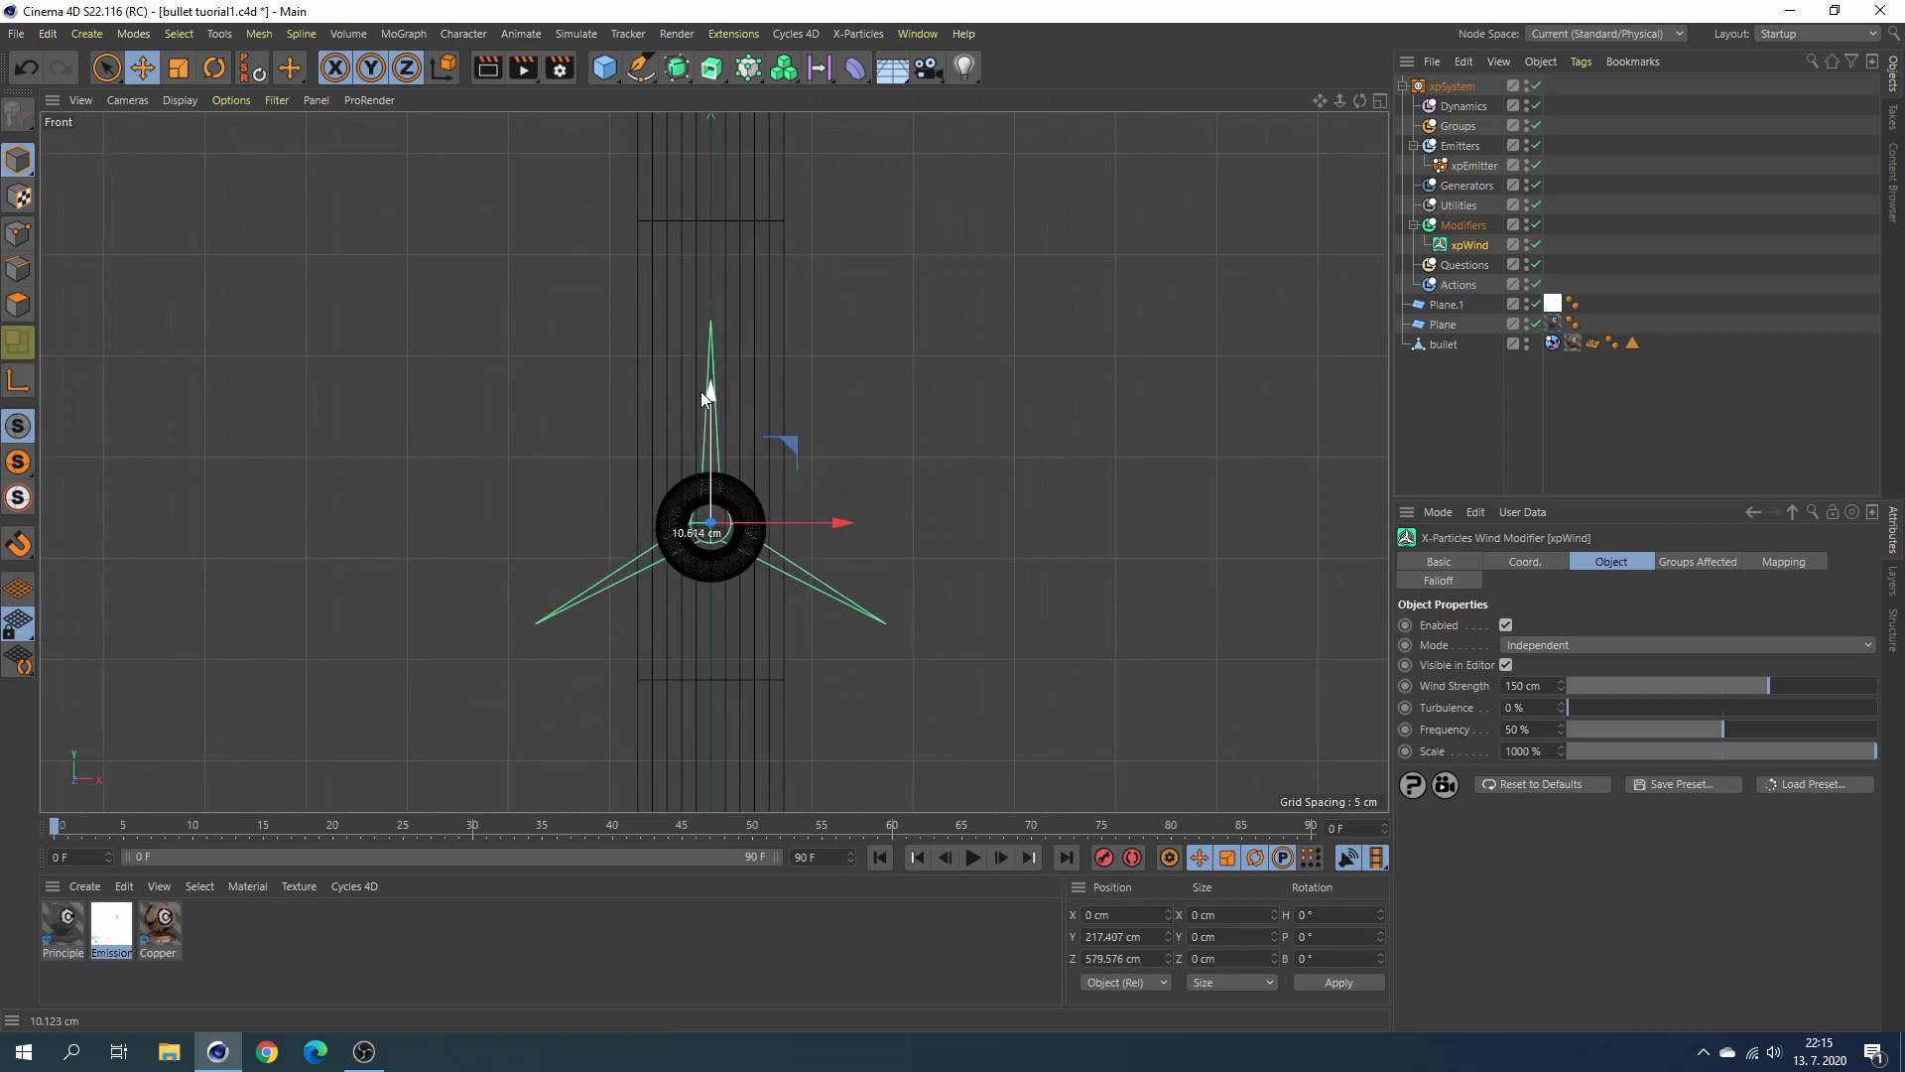
{"action": "middle_click", "coordinate": [778, 431]}
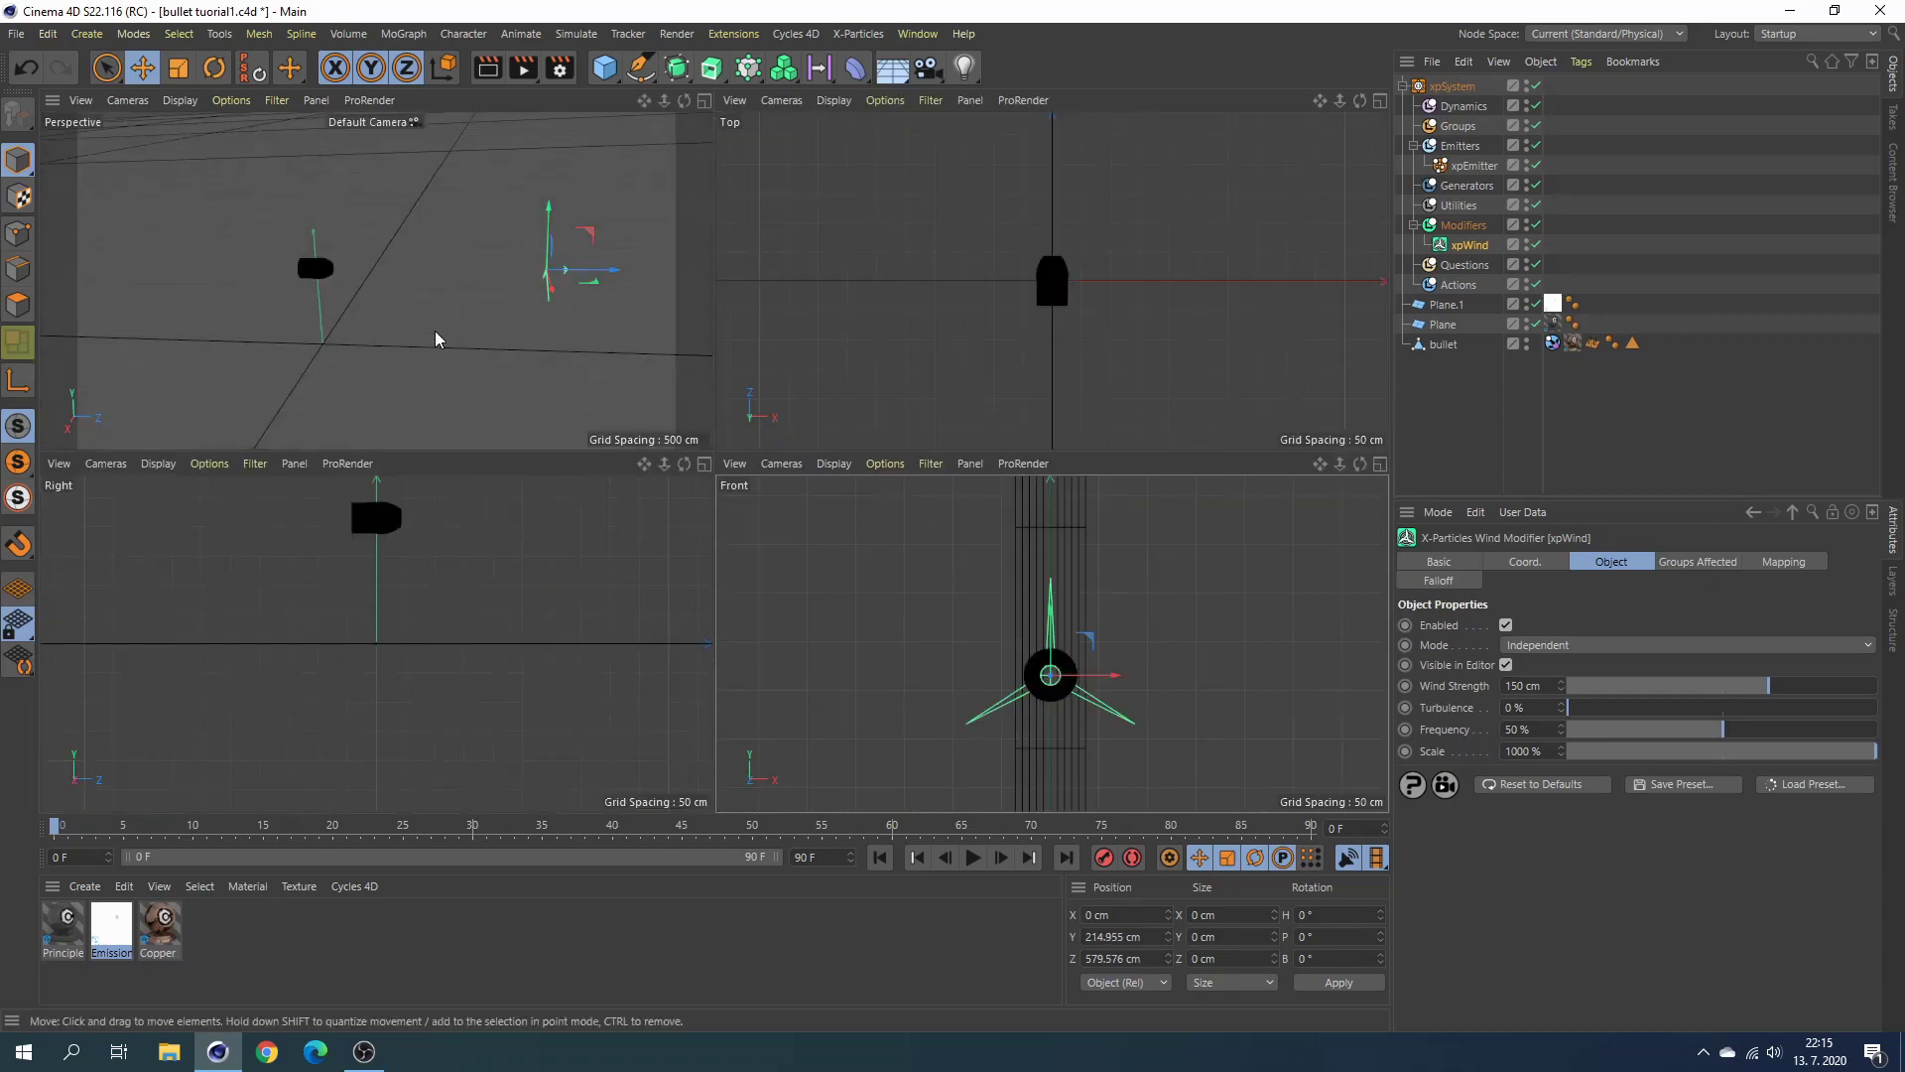
{"action": "middle_click", "coordinate": [424, 319]}
{"action": "middle_click_drag", "start_coordinate": [939, 478], "coordinate": [954, 468], "text": "alt"}
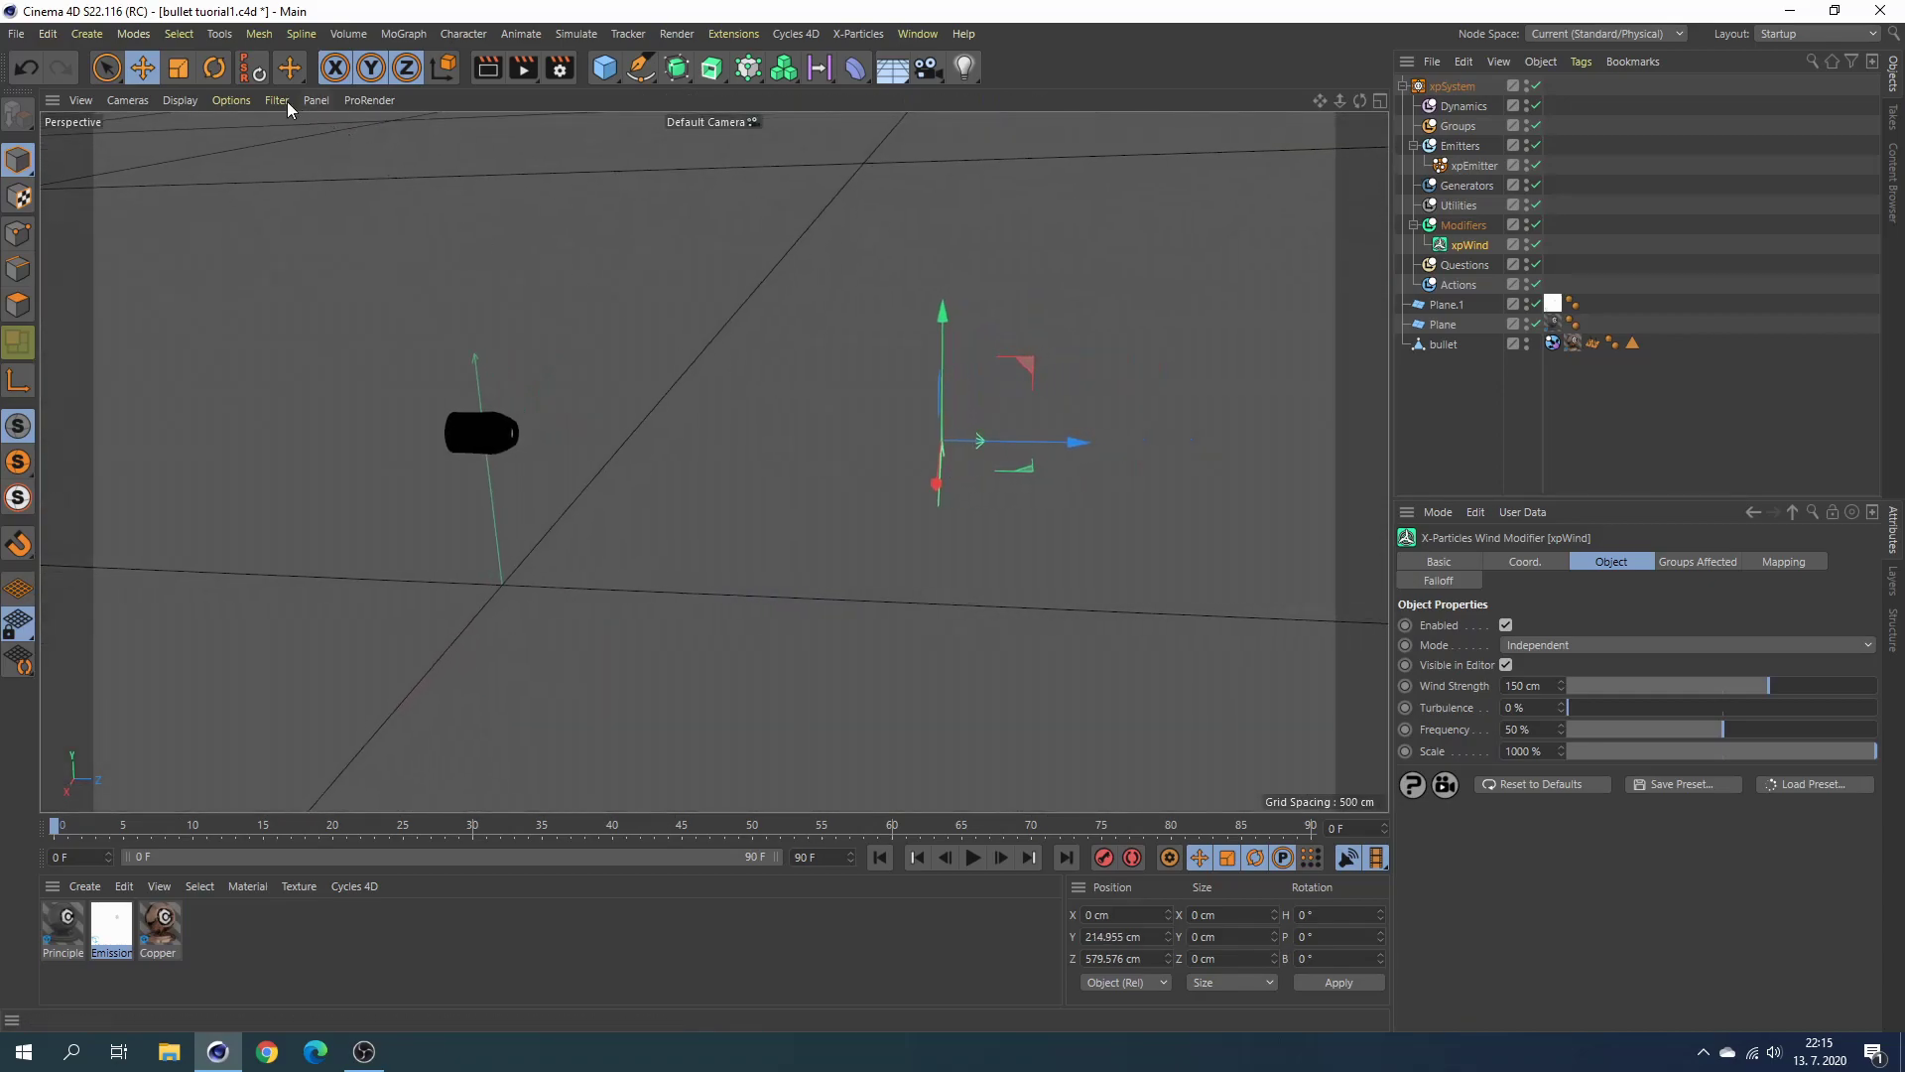
Rotate the wind modifier to a heading of -180°.
{"action": "left_click", "coordinate": [214, 68]}
{"action": "left_click_drag", "start_coordinate": [1003, 460], "coordinate": [891, 478]}
{"action": "left_click", "coordinate": [1320, 914]}
{"action": "type", "text": "-18"}
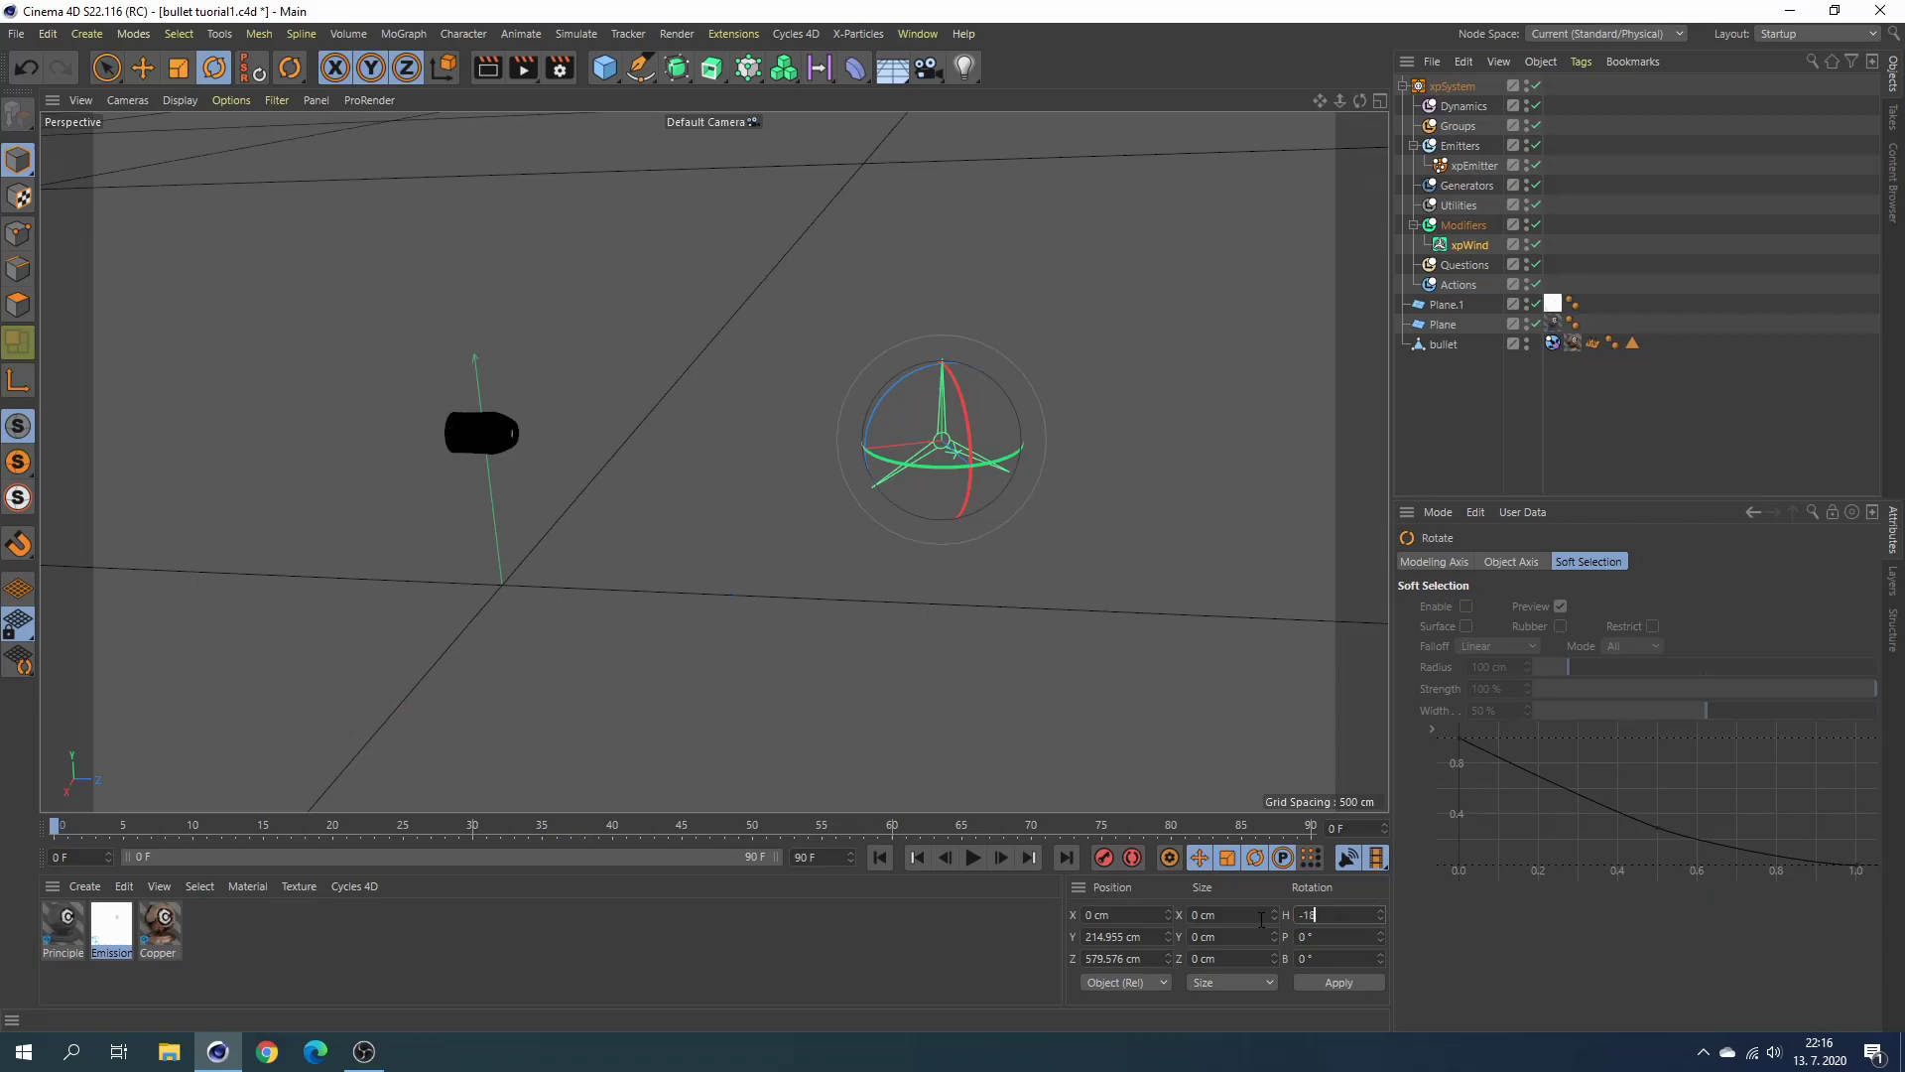
{"action": "key", "text": "Return"}
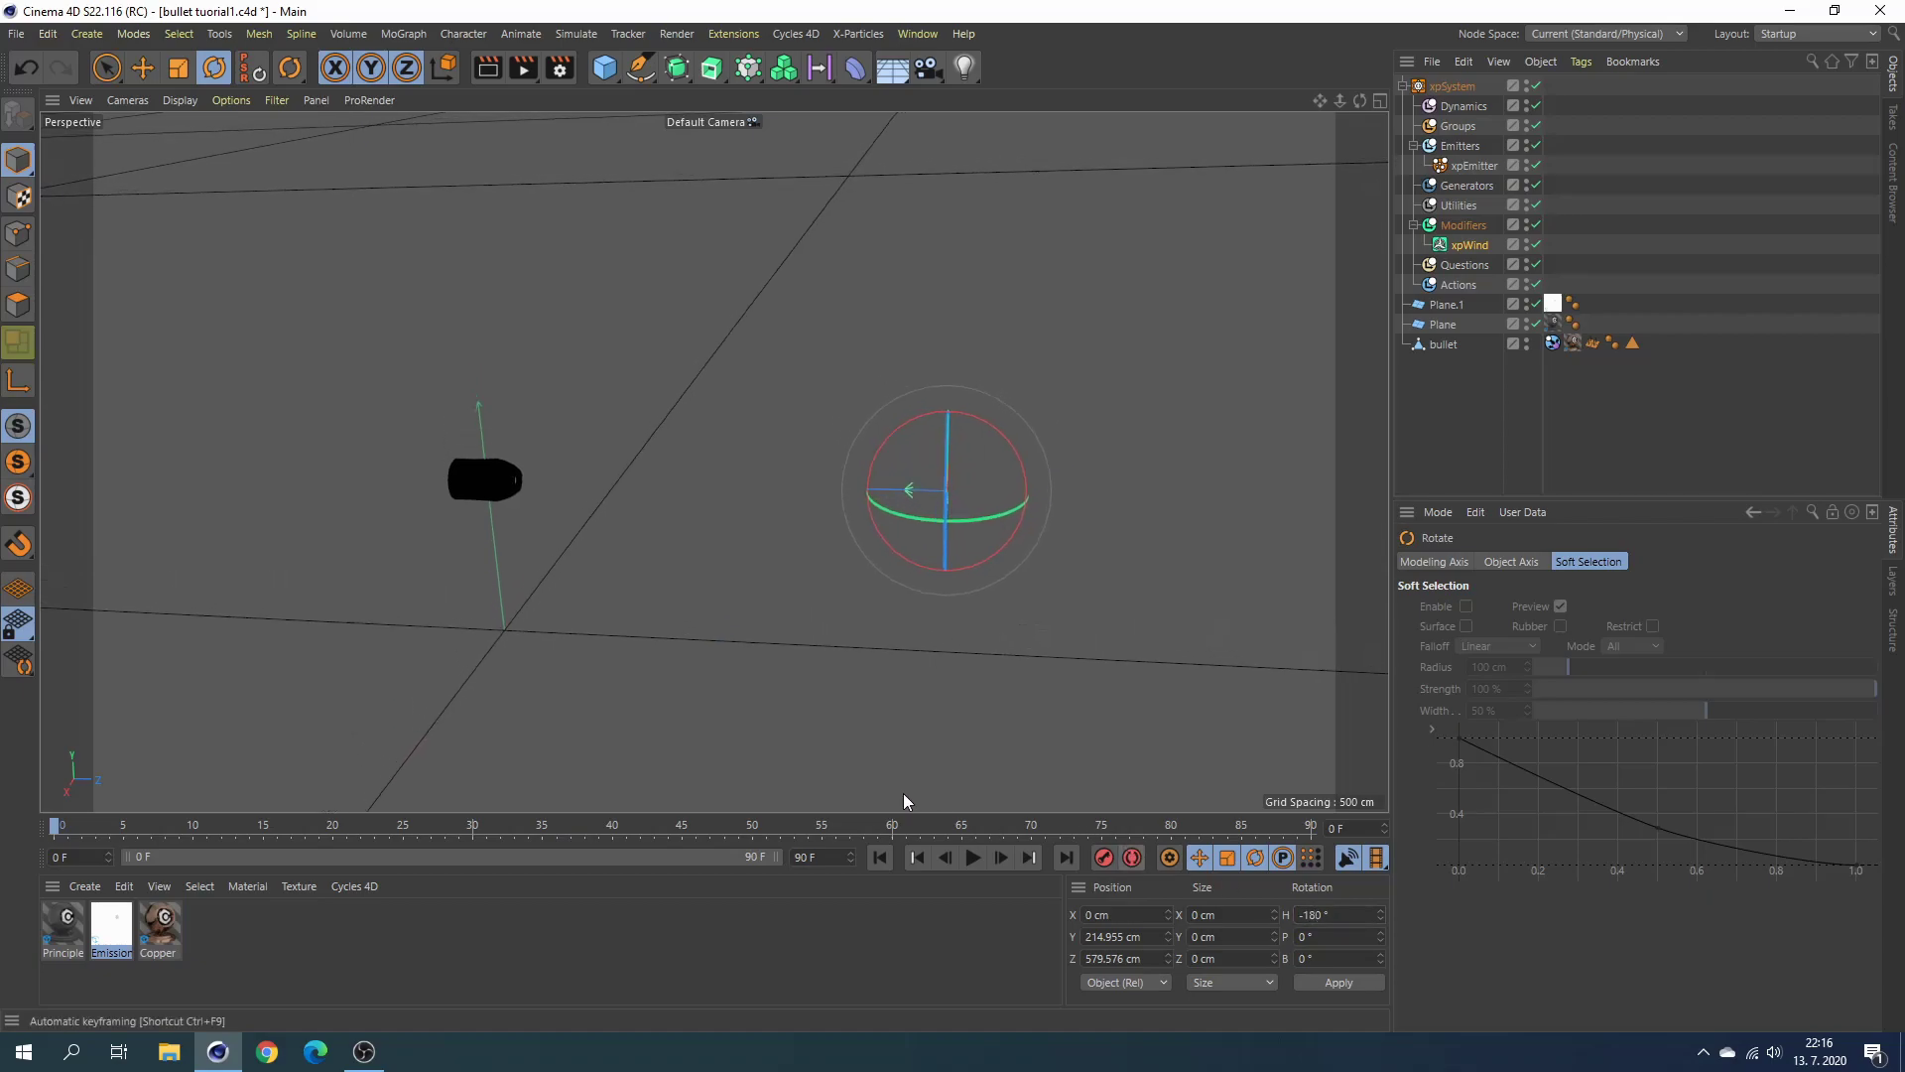
{"action": "middle_click_drag", "start_coordinate": [907, 789], "coordinate": [877, 861], "text": "alt"}
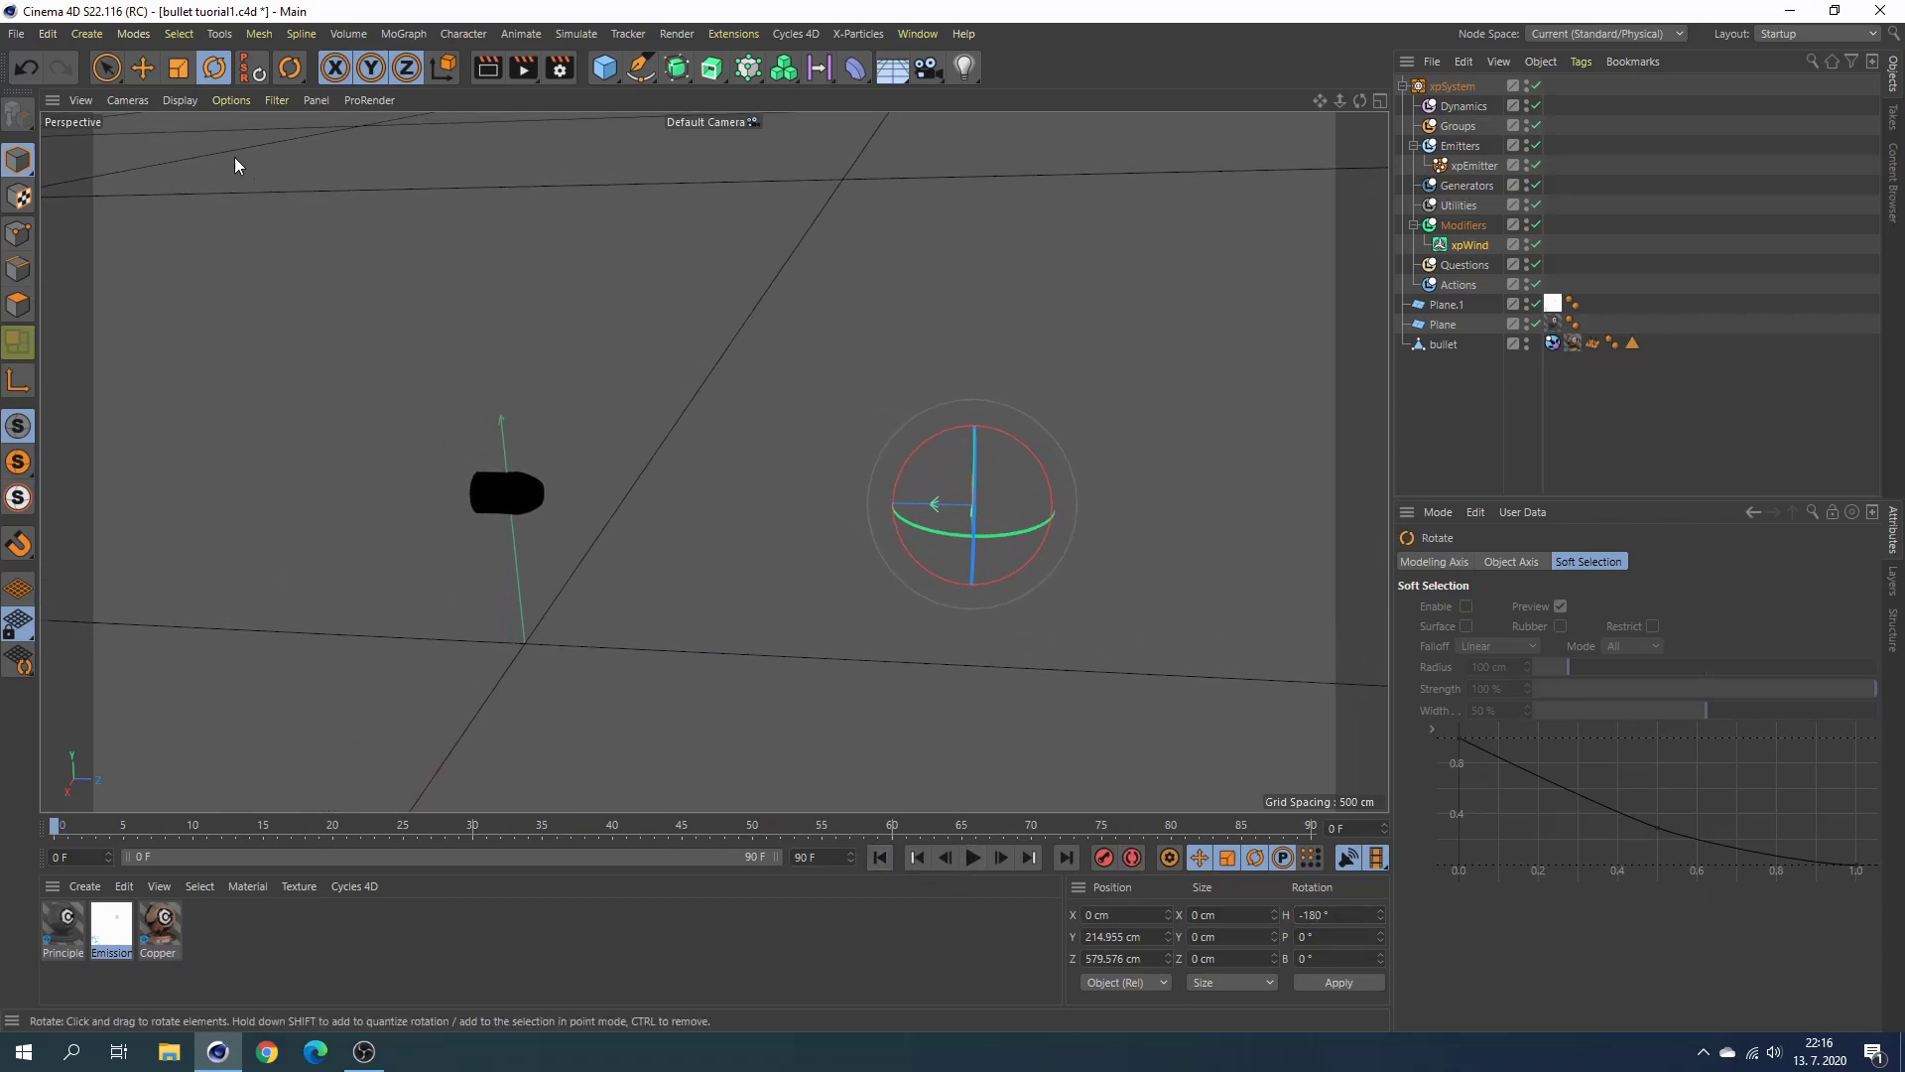
Preview the wind's effect on the particles and show the bullet with smooth shading.
{"action": "left_click", "coordinate": [145, 68]}
{"action": "left_click", "coordinate": [973, 859]}
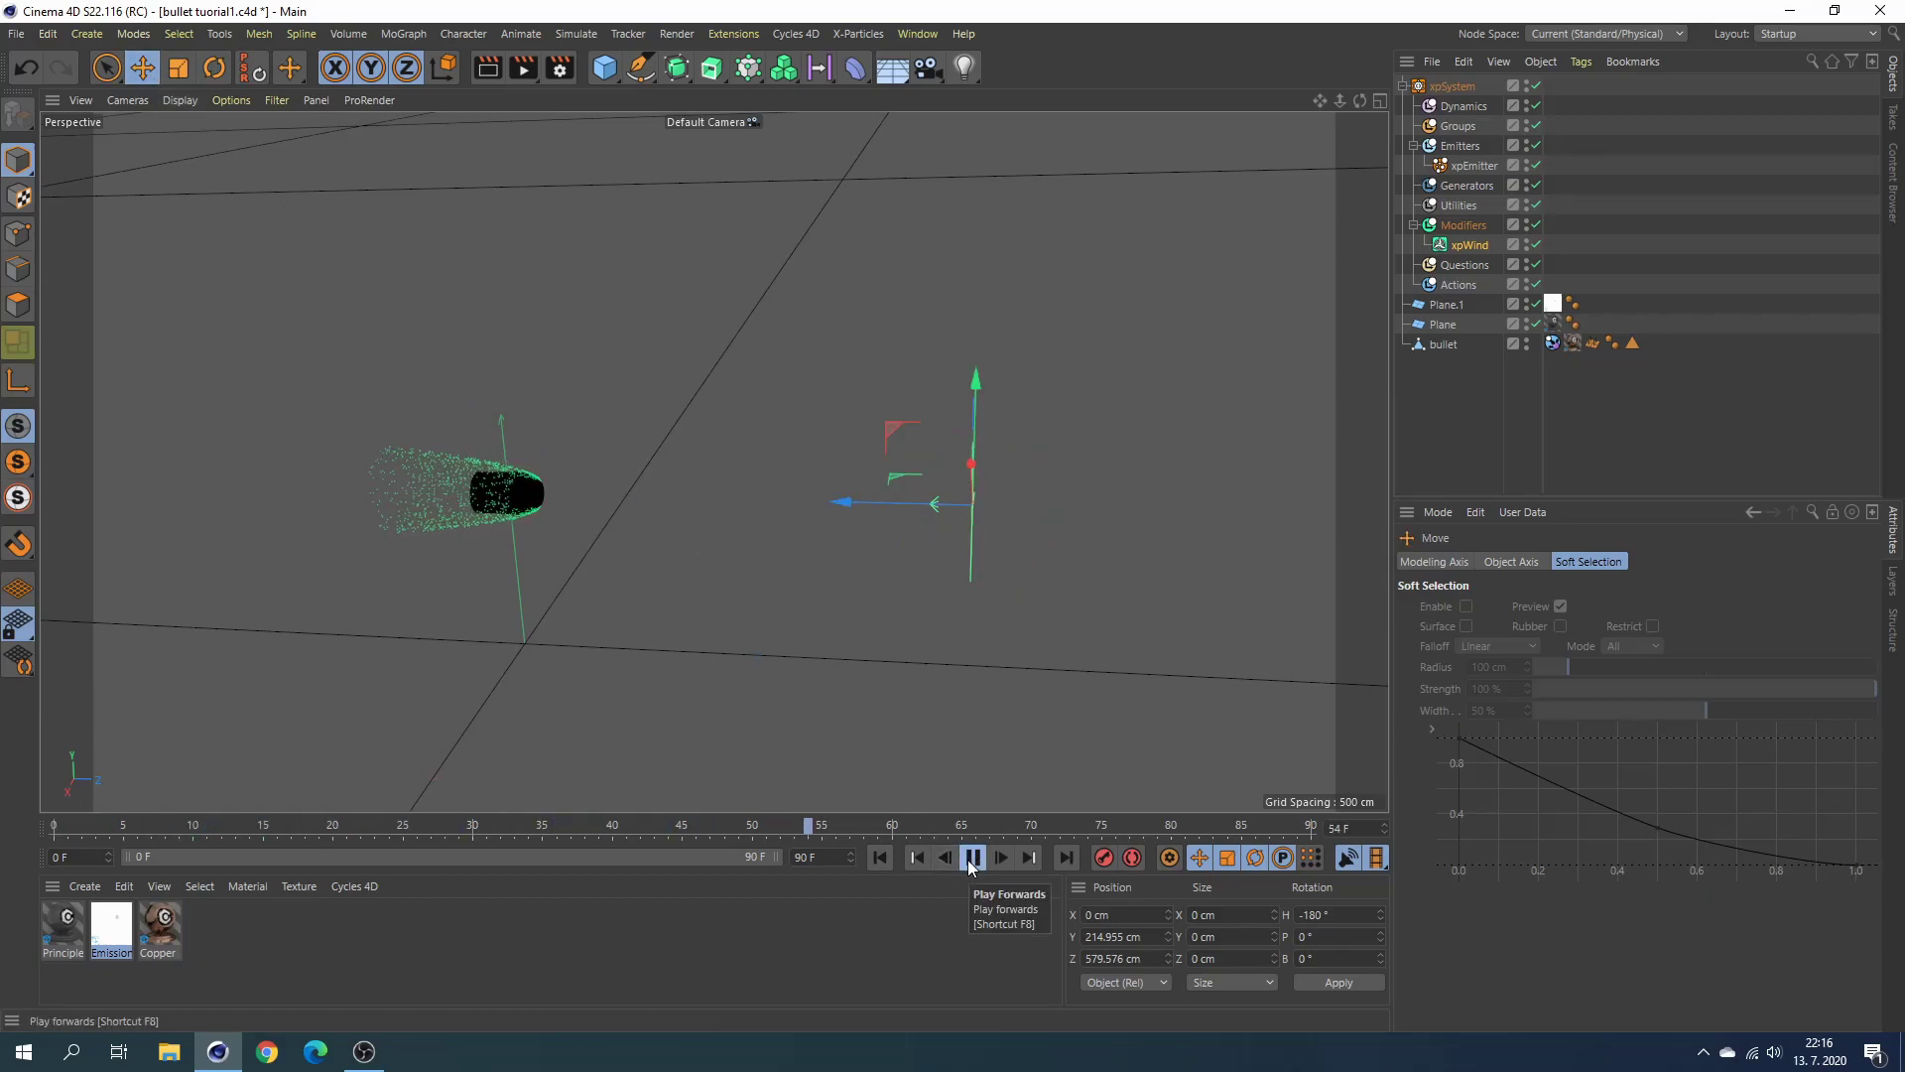
{"action": "left_click", "coordinate": [972, 860]}
{"action": "mouse_move", "coordinate": [847, 651]}
{"action": "left_mouse_down", "text": "alt"}
{"action": "mouse_move", "coordinate": [855, 612]}
{"action": "mouse_move", "coordinate": [926, 671]}
{"action": "mouse_move", "coordinate": [553, 318]}
{"action": "left_mouse_up", "text": "alt"}
{"action": "left_click", "coordinate": [188, 102]}
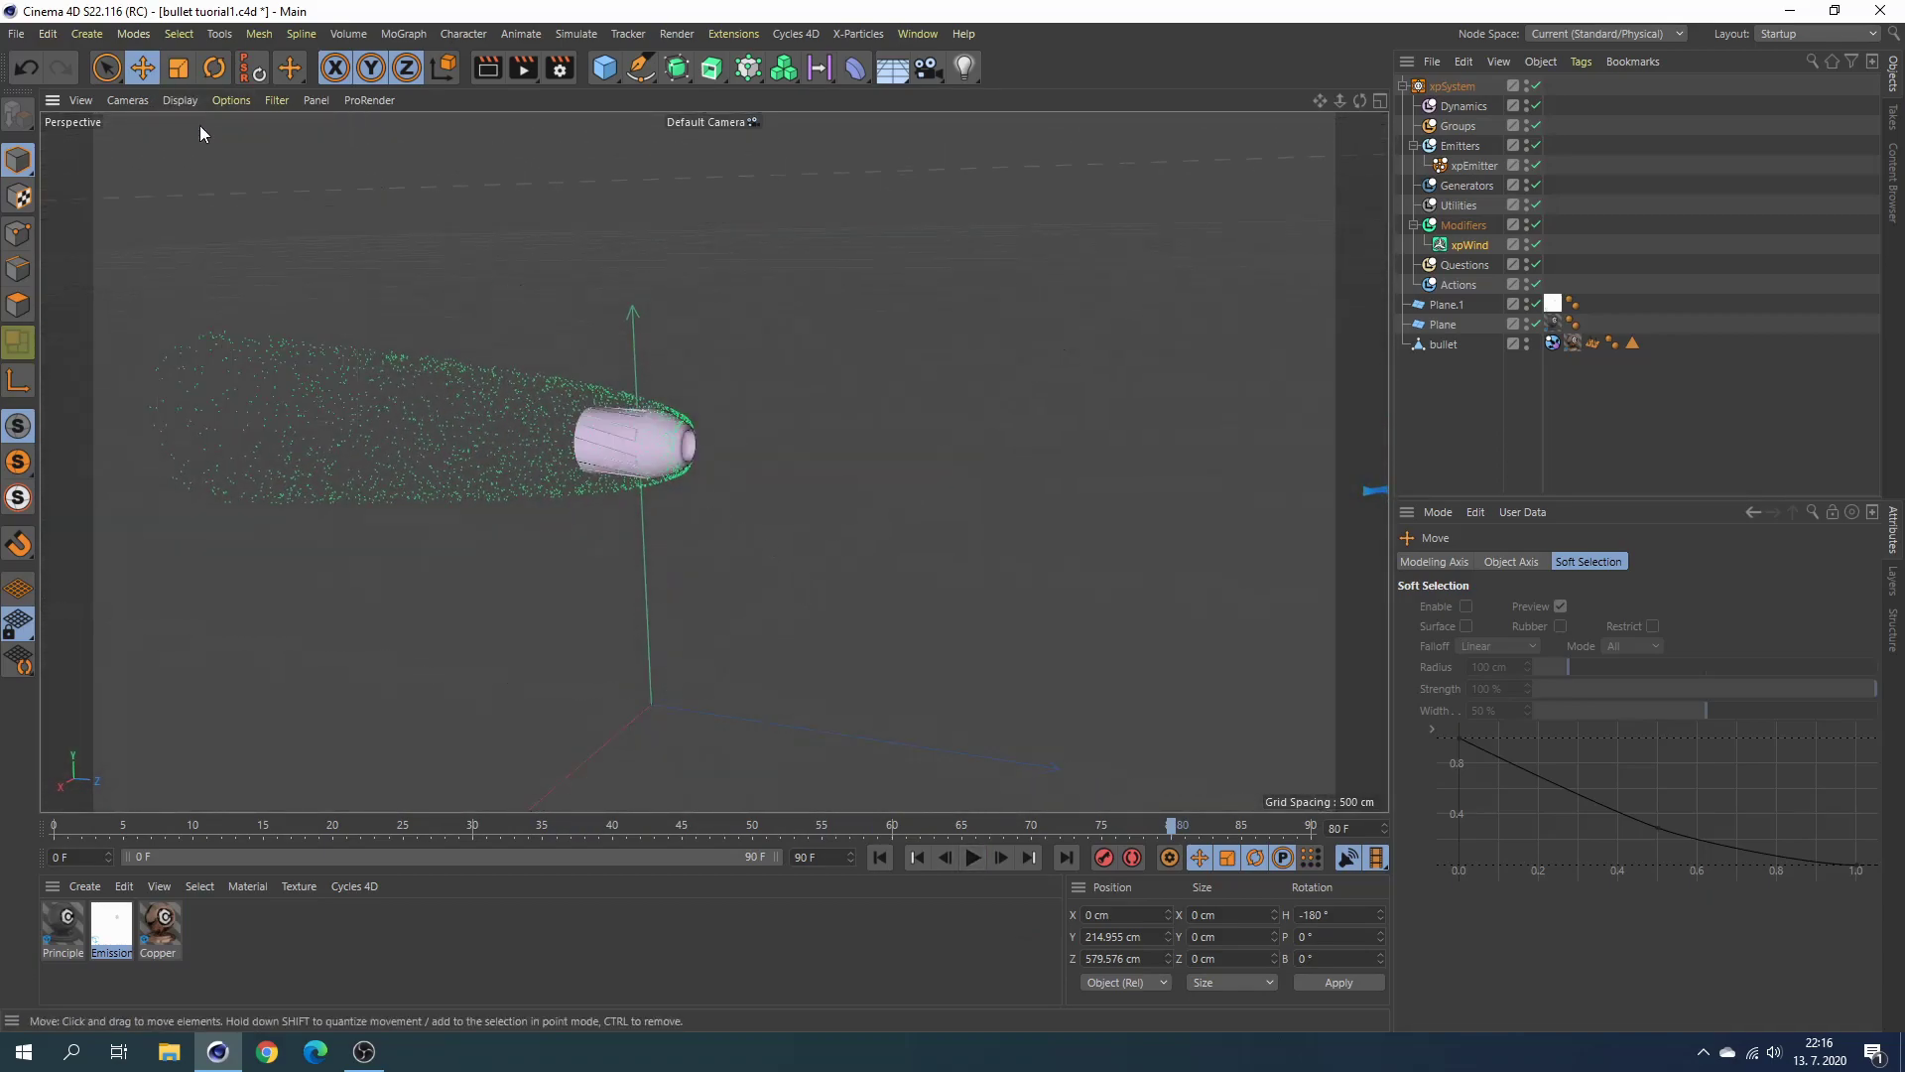
{"action": "mouse_move", "coordinate": [685, 532]}
{"action": "left_mouse_down", "text": "alt"}
{"action": "mouse_move", "coordinate": [931, 780]}
{"action": "mouse_move", "coordinate": [972, 854]}
{"action": "left_mouse_up", "text": "alt"}
{"action": "left_click", "coordinate": [973, 857]}
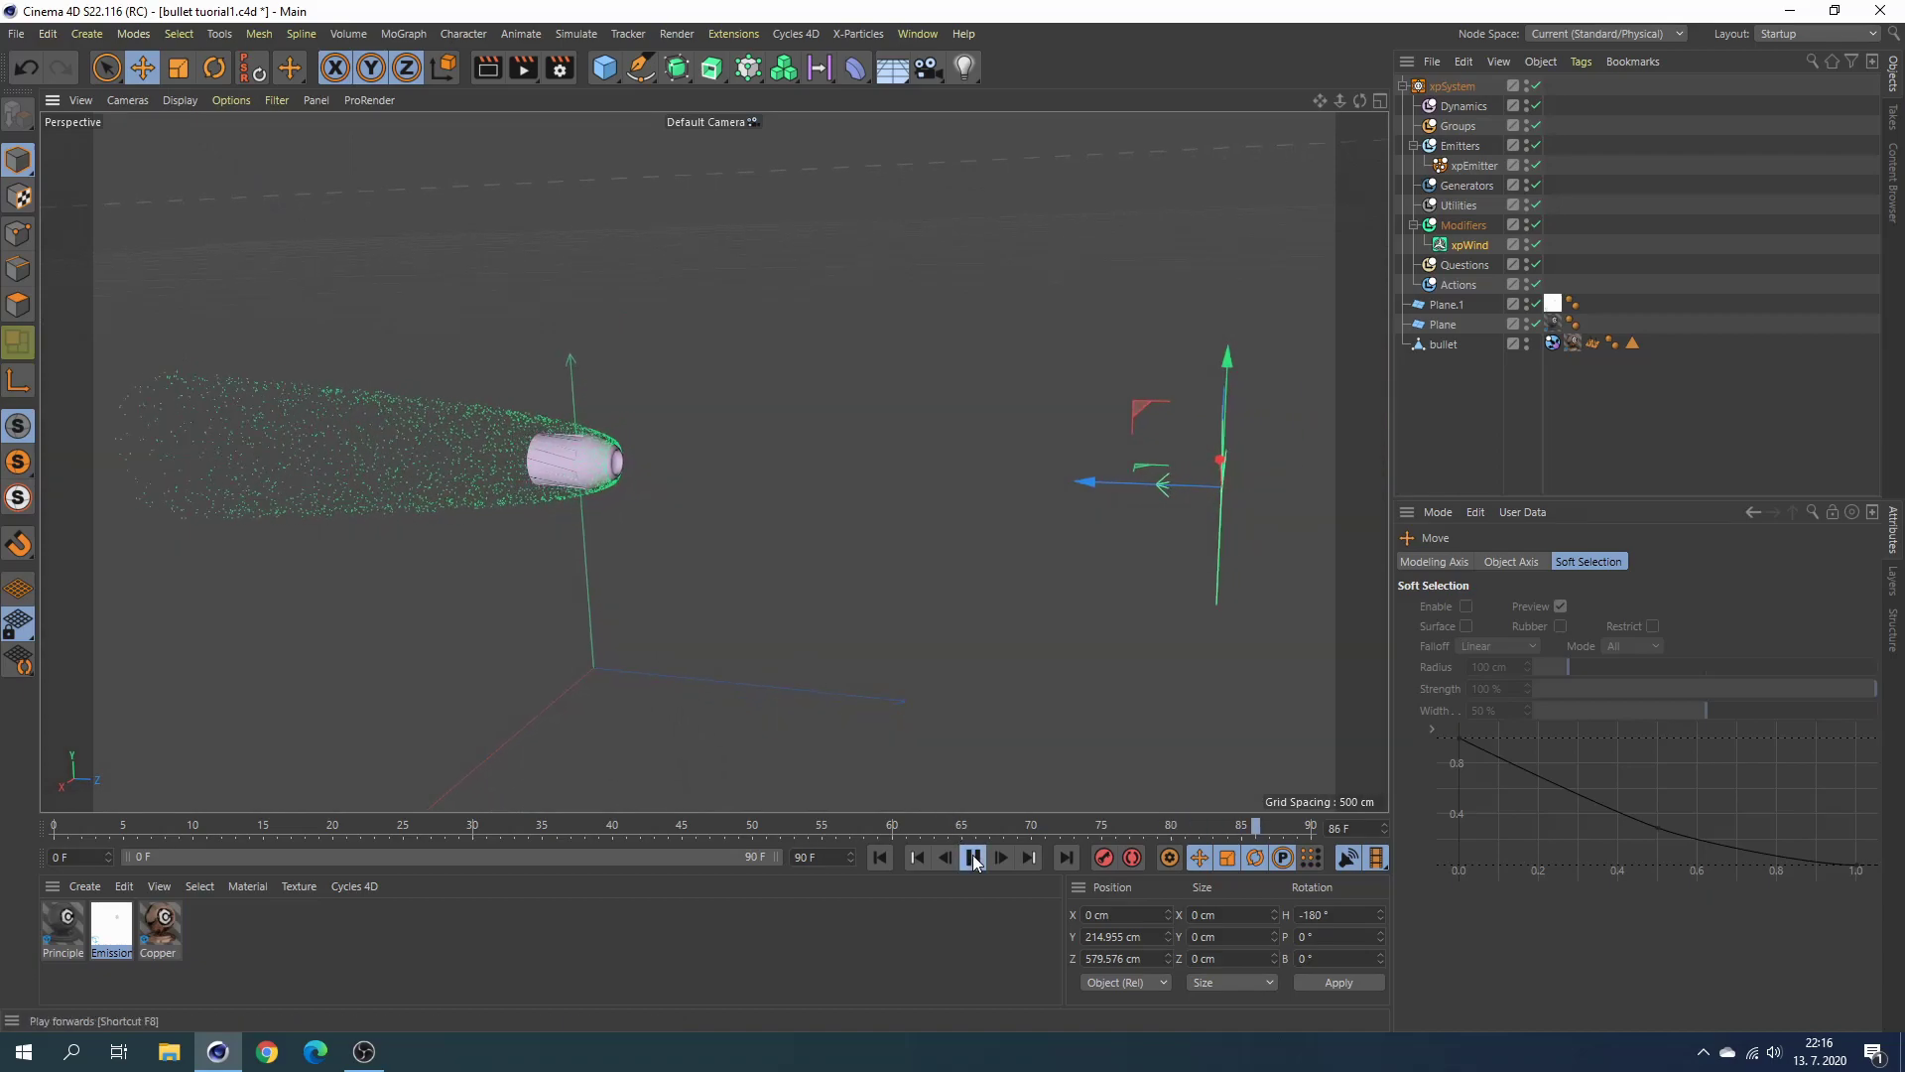
{"action": "left_click", "coordinate": [960, 857]}
{"action": "left_click", "coordinate": [880, 856]}
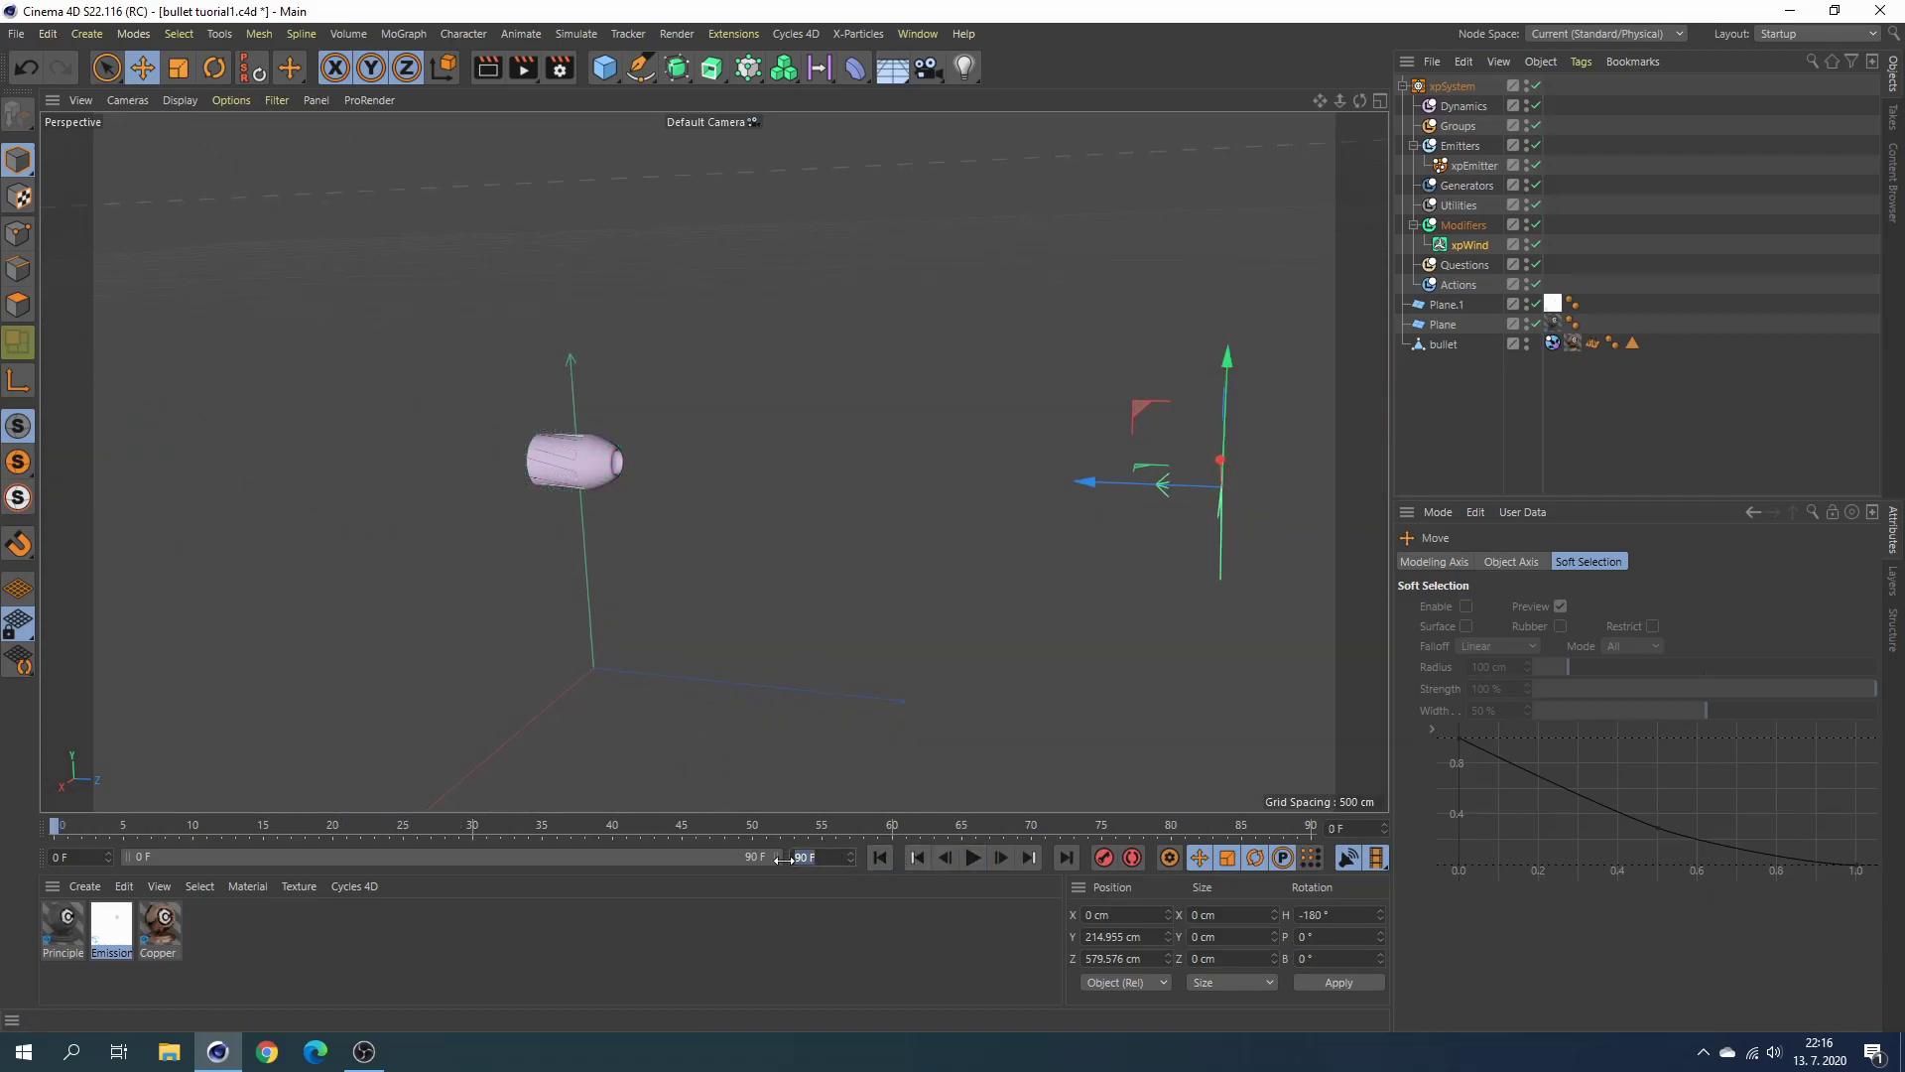
{"action": "type", "text": "150"}
Extend the animation and preview range to 500 frames and play the particle trail.
{"action": "key", "text": "Return"}
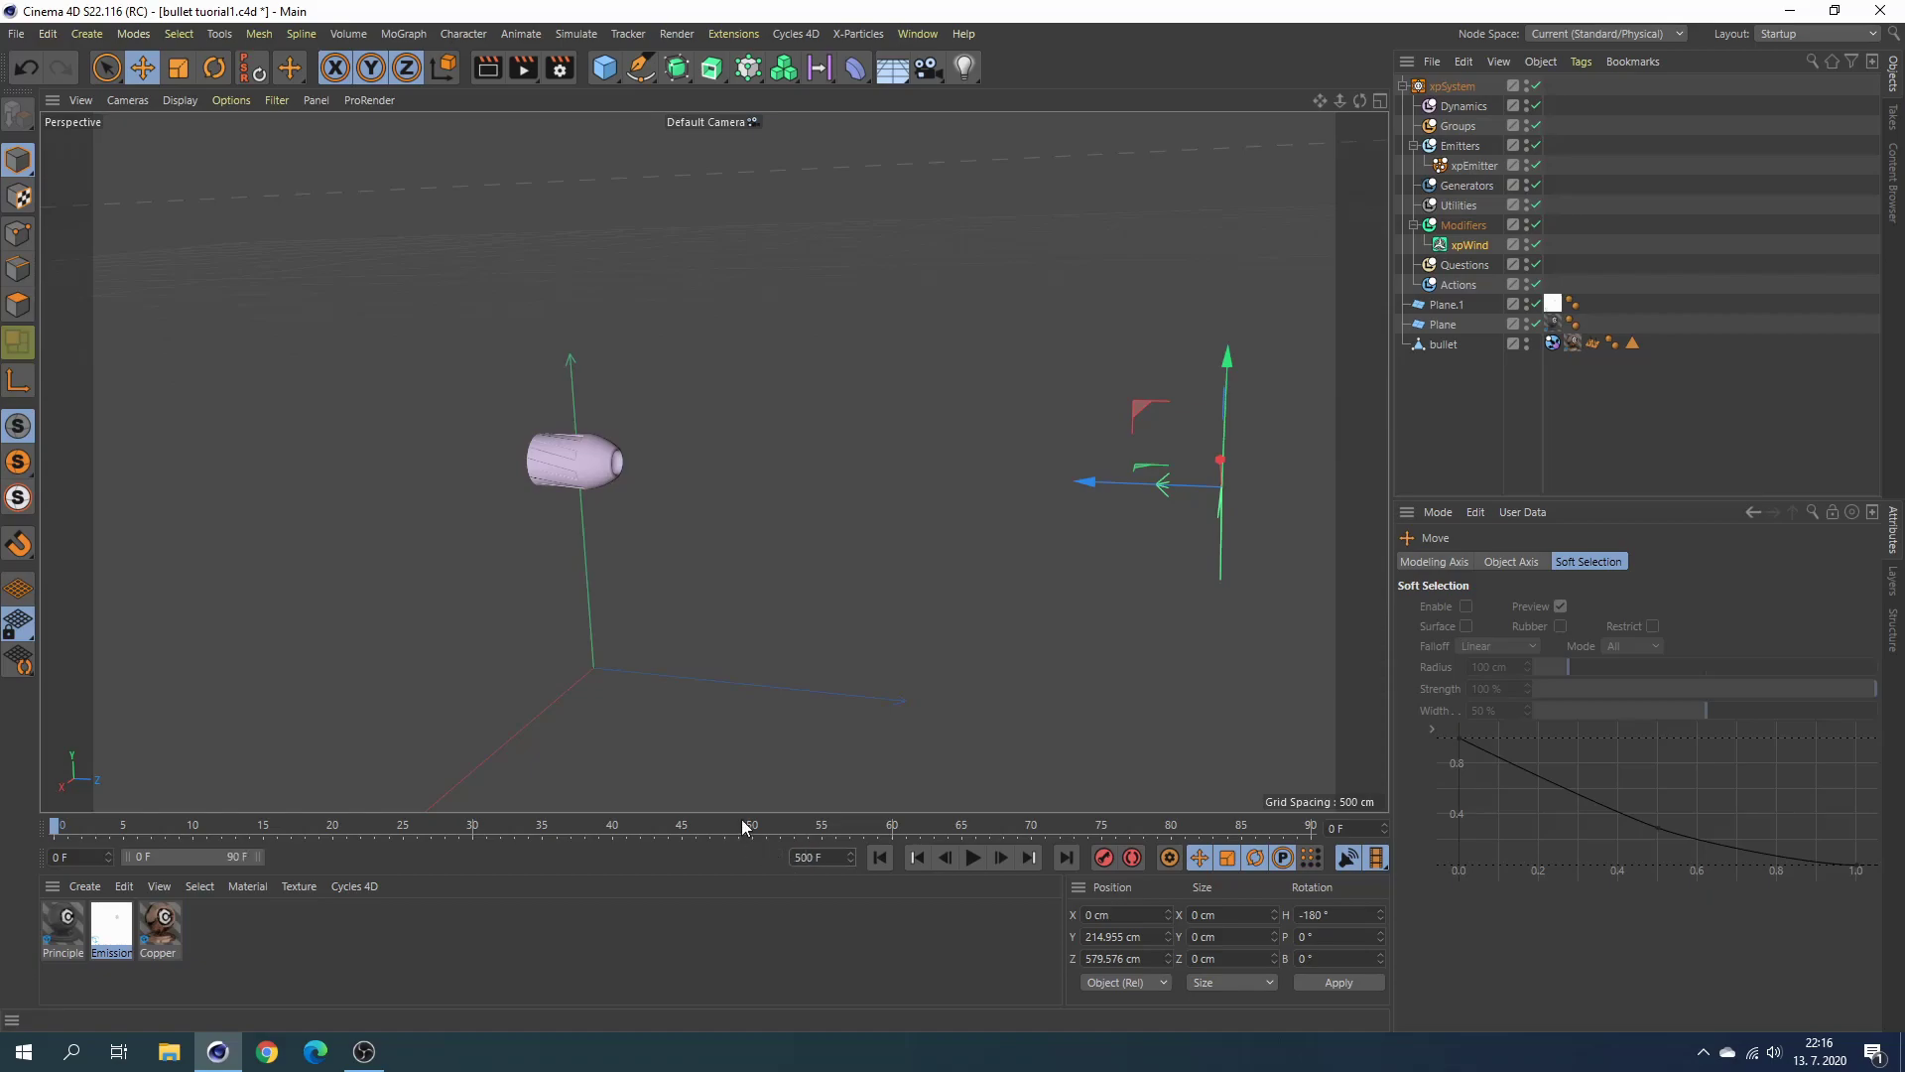
{"action": "double_click", "coordinate": [185, 856]}
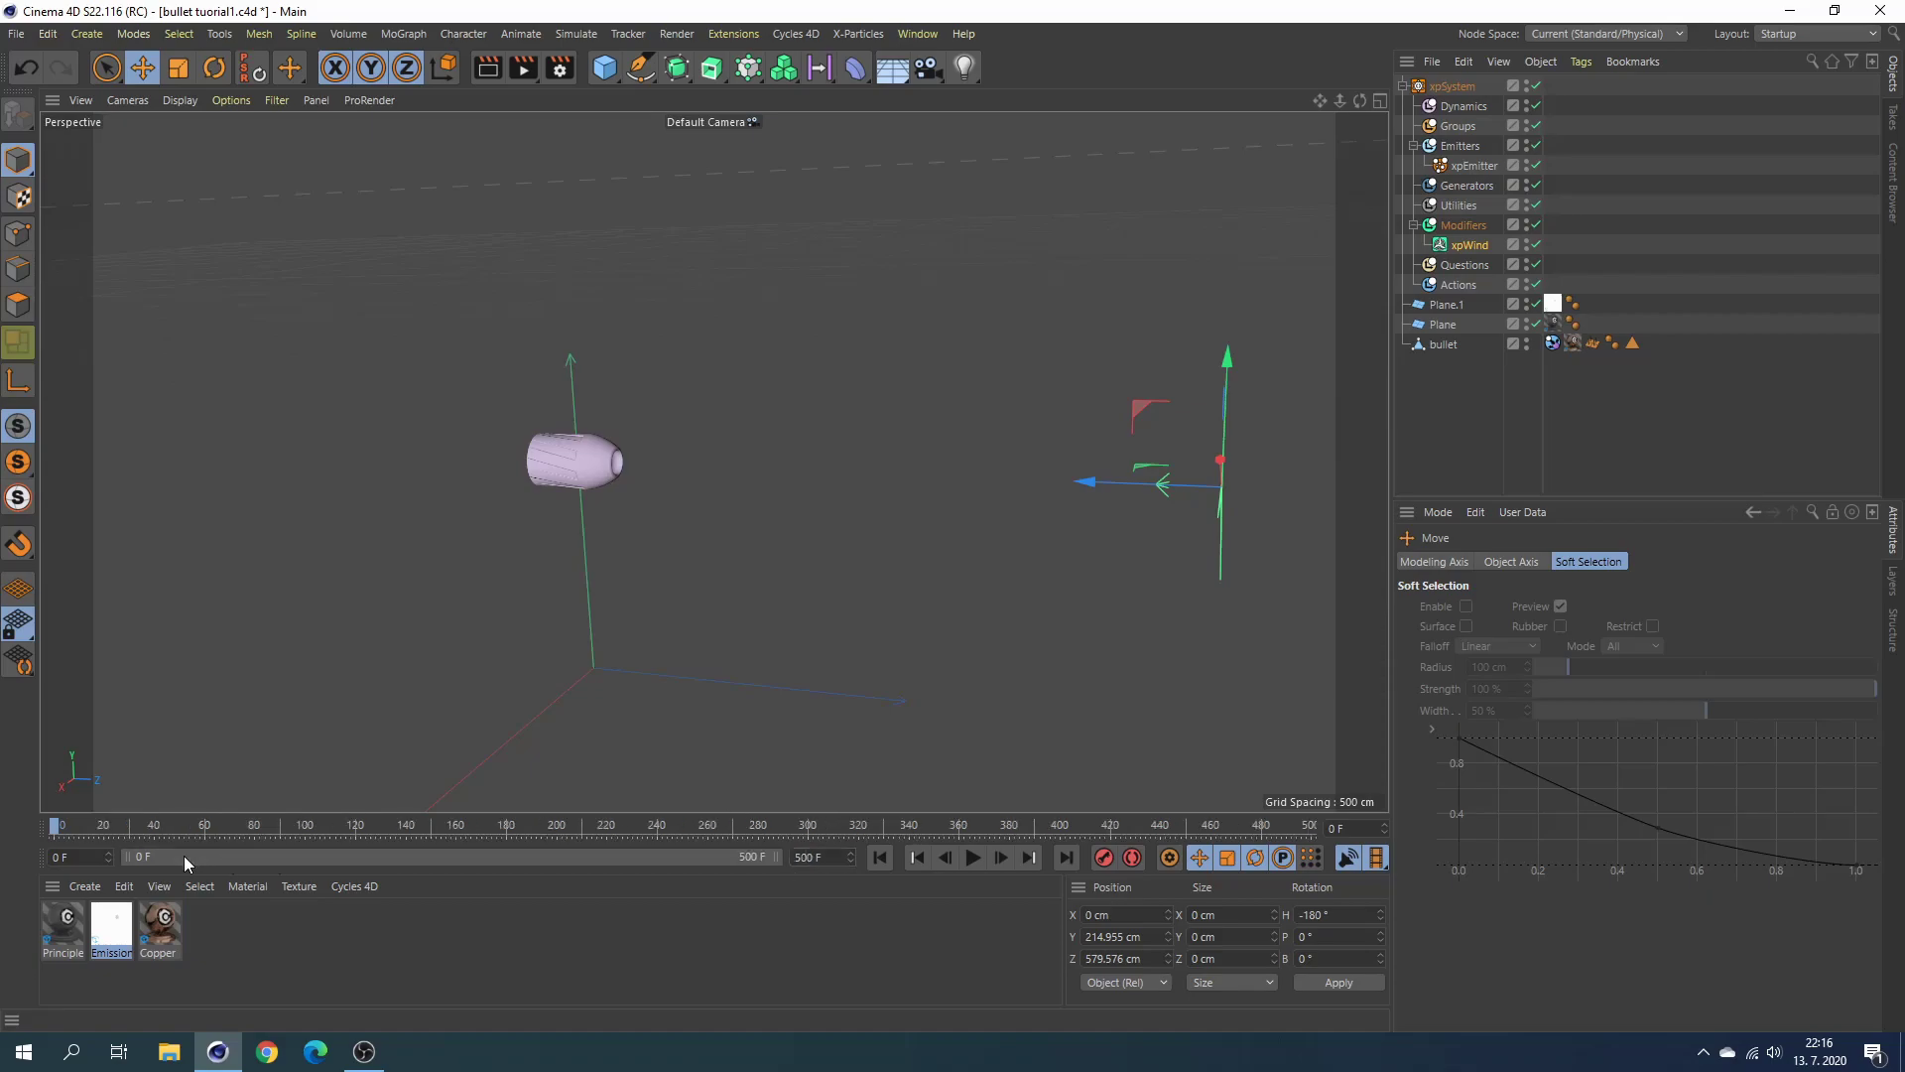
{"action": "left_click", "coordinate": [974, 858]}
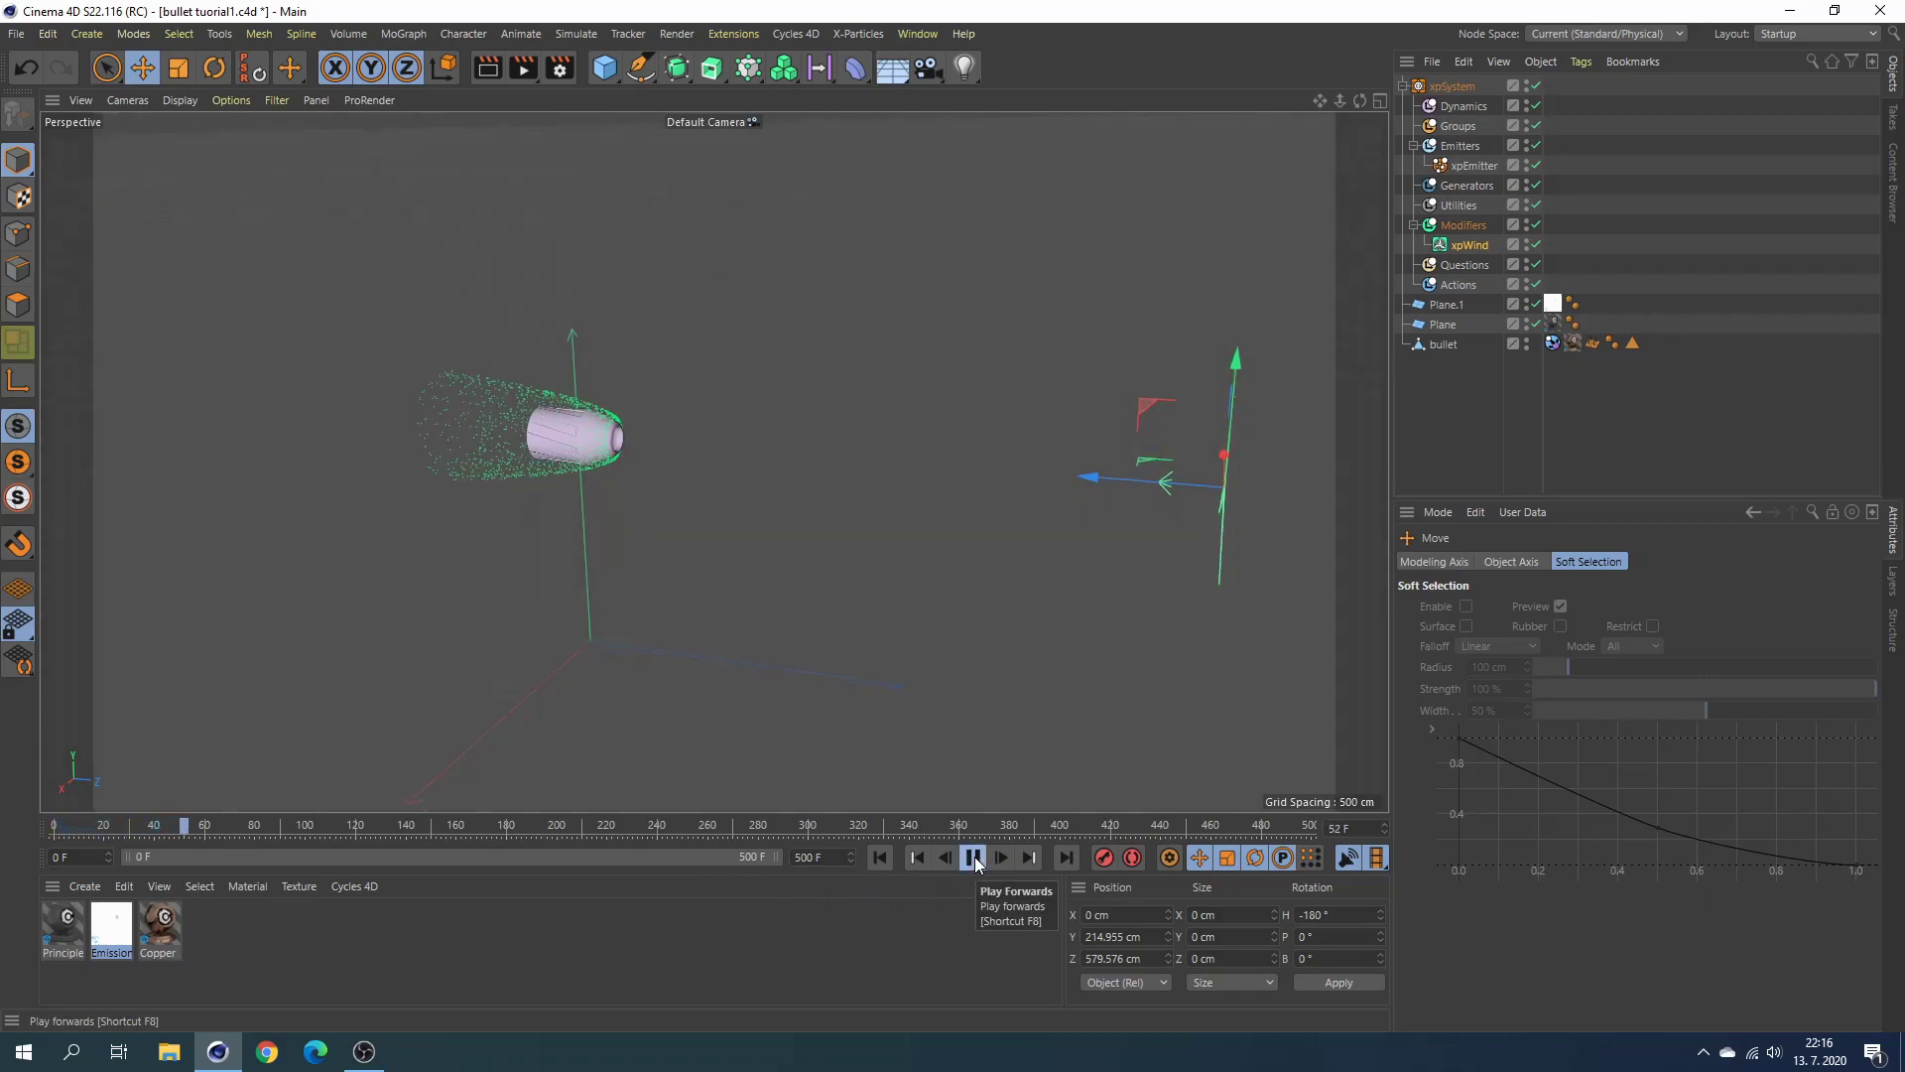
{"action": "left_click", "coordinate": [975, 859]}
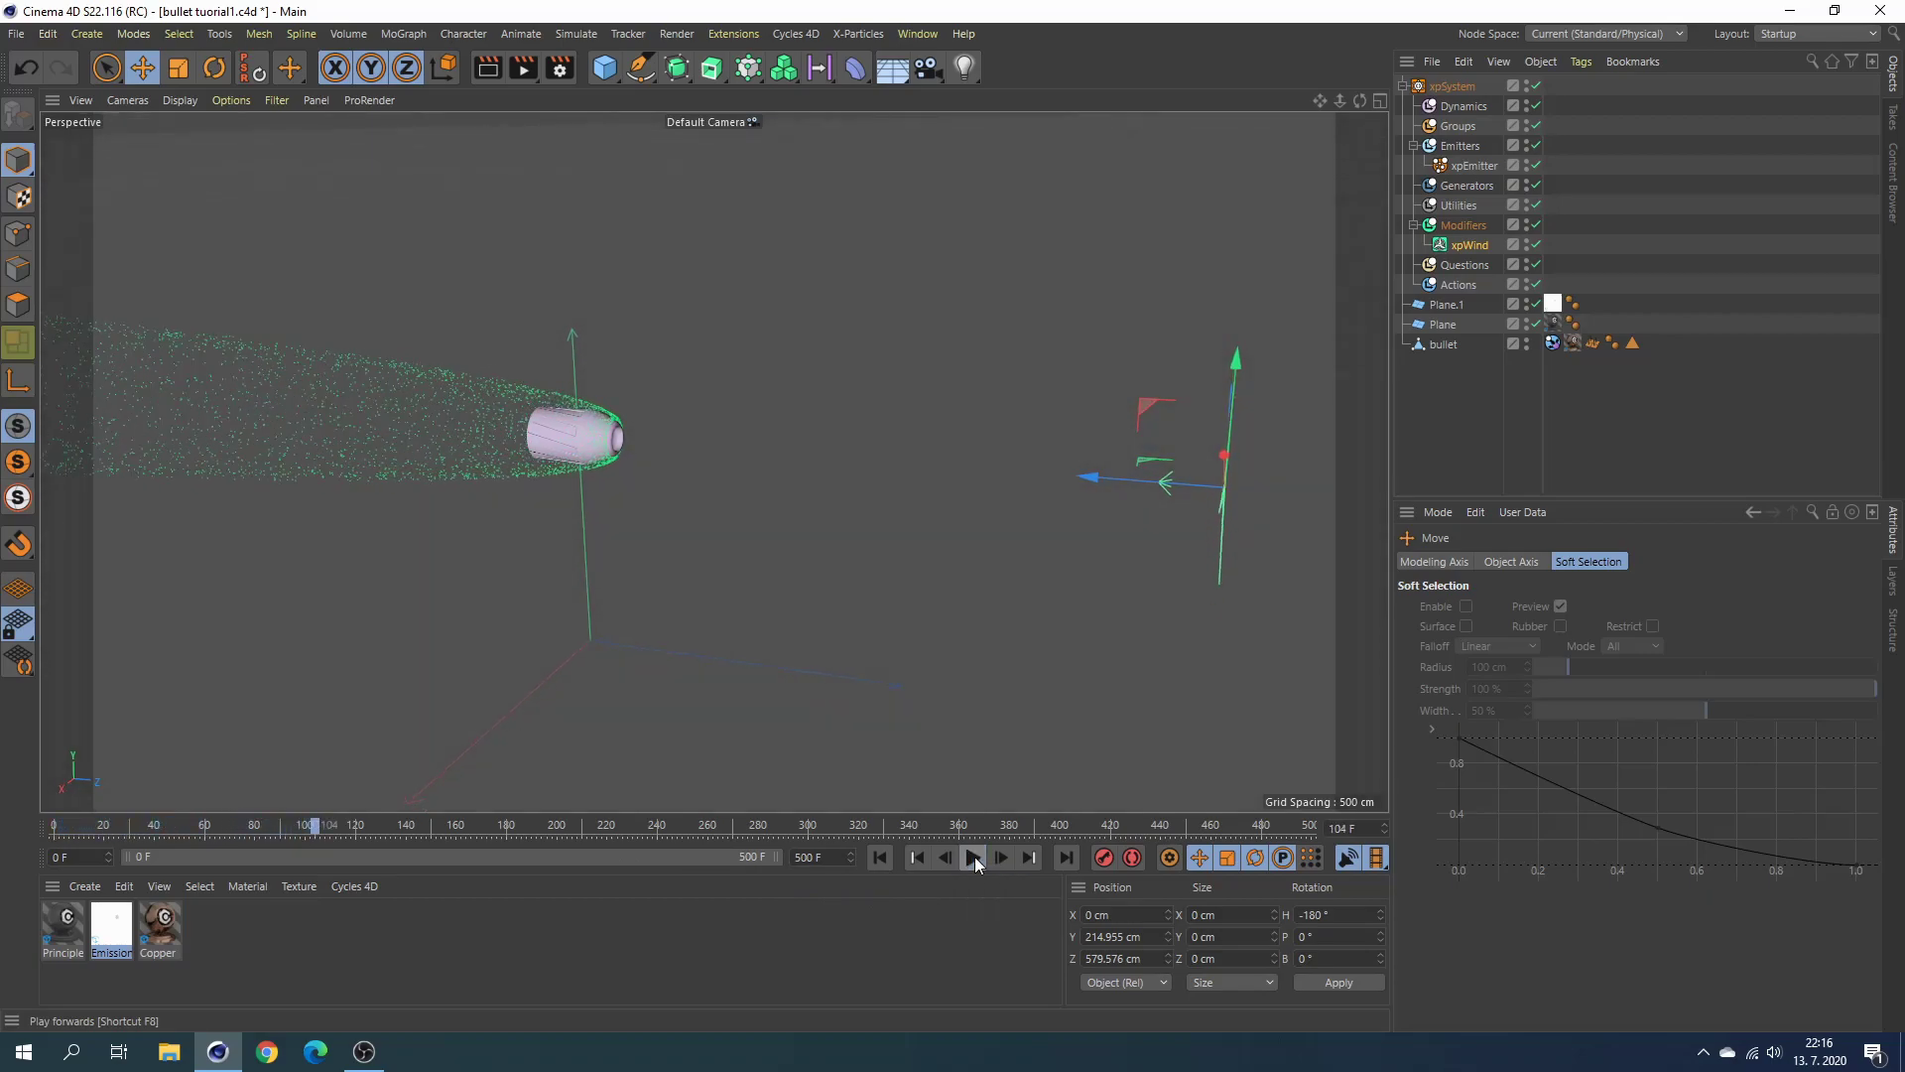
Raise xpWind's Wind Strength from 150 cm to 182 cm and rewind to frame 0.
{"action": "left_click", "coordinate": [1471, 246]}
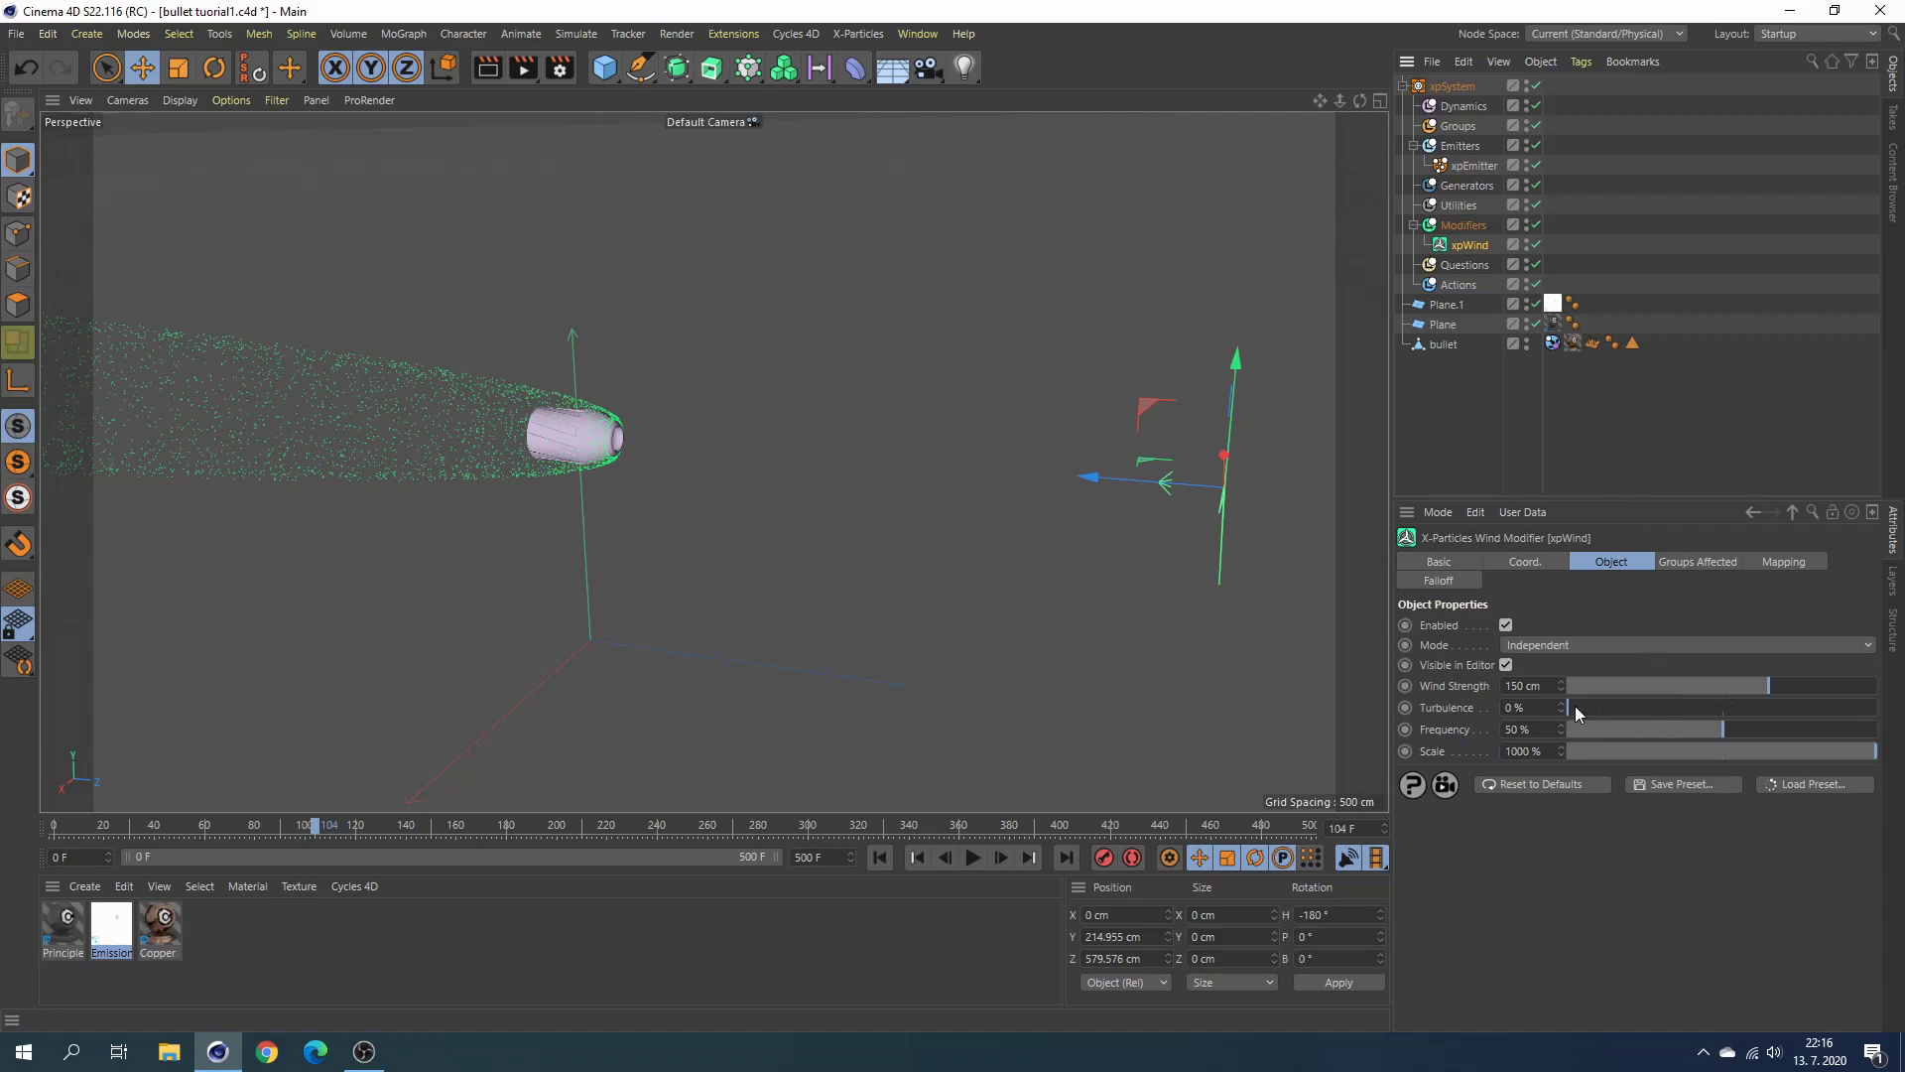
{"action": "left_click_drag", "start_coordinate": [1768, 688], "coordinate": [1779, 688]}
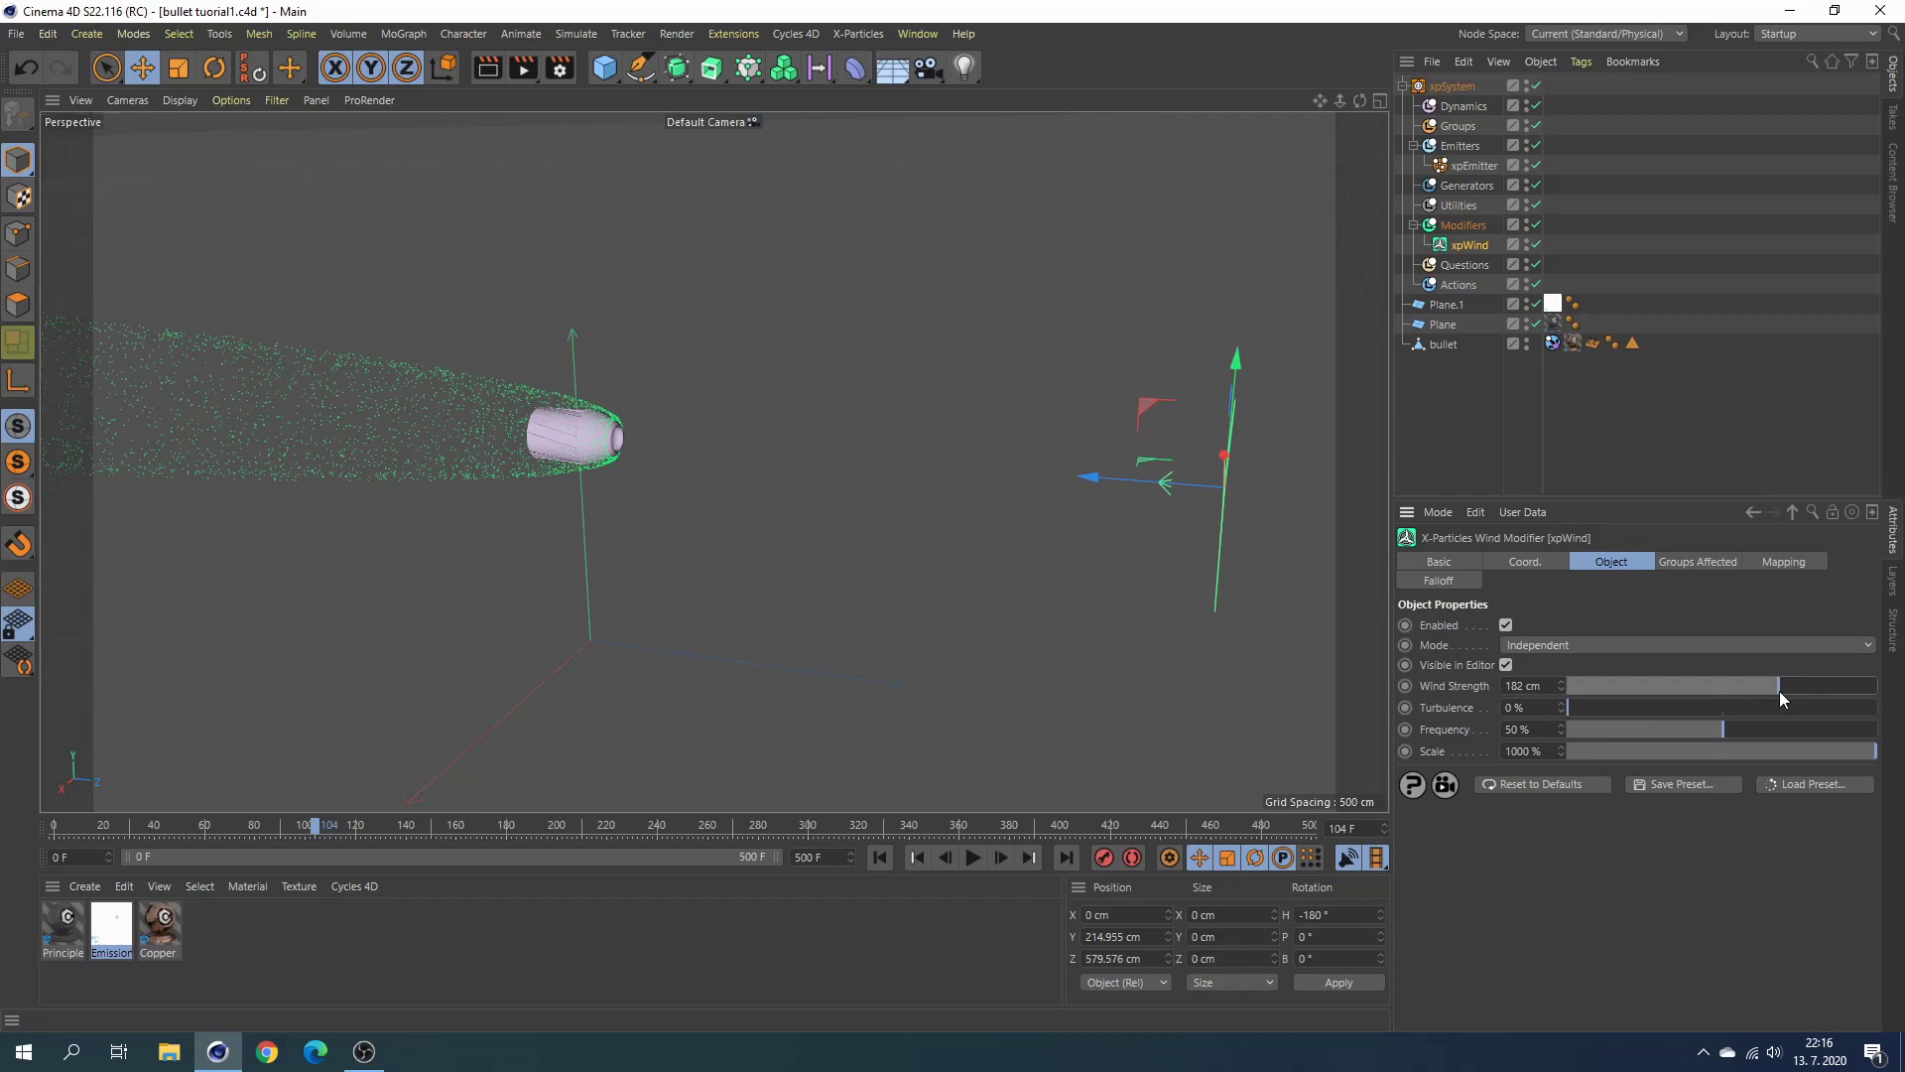
{"action": "left_click", "coordinate": [882, 858]}
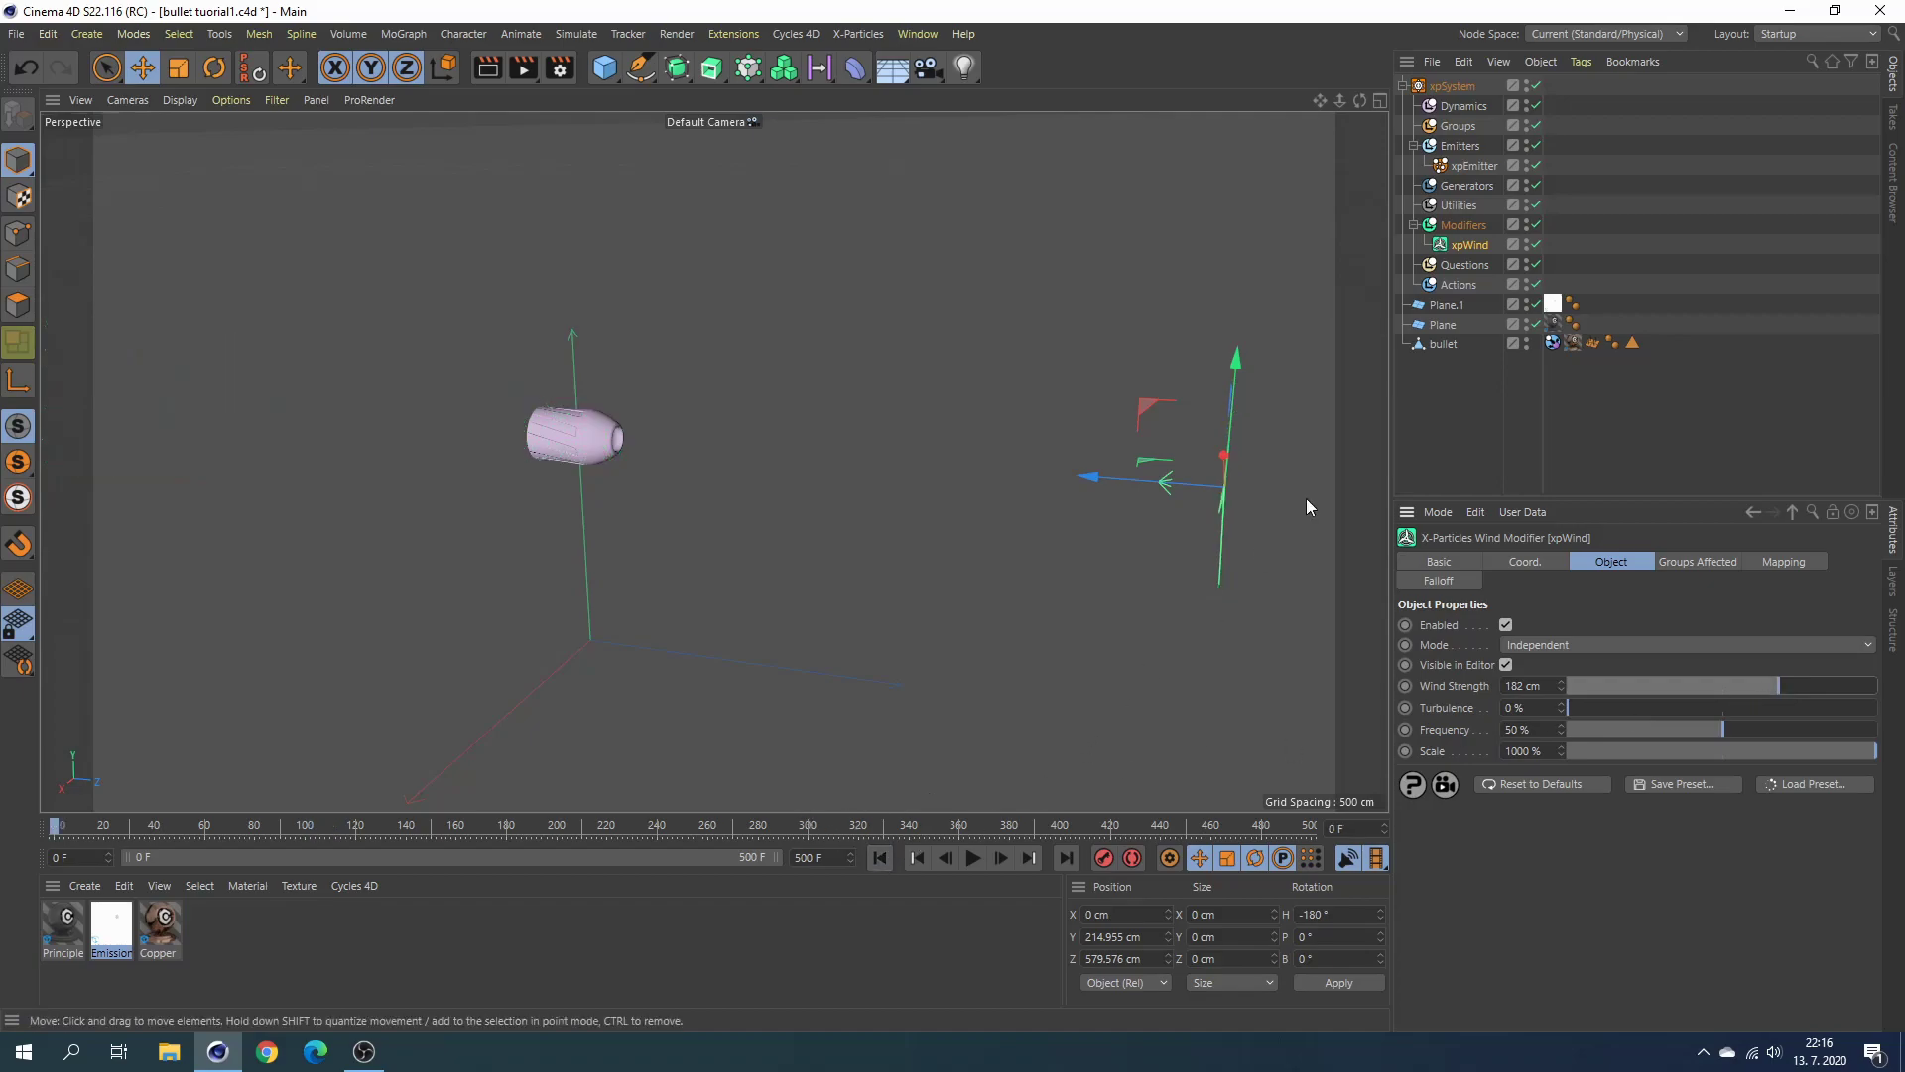
{"action": "left_click", "coordinate": [1463, 227]}
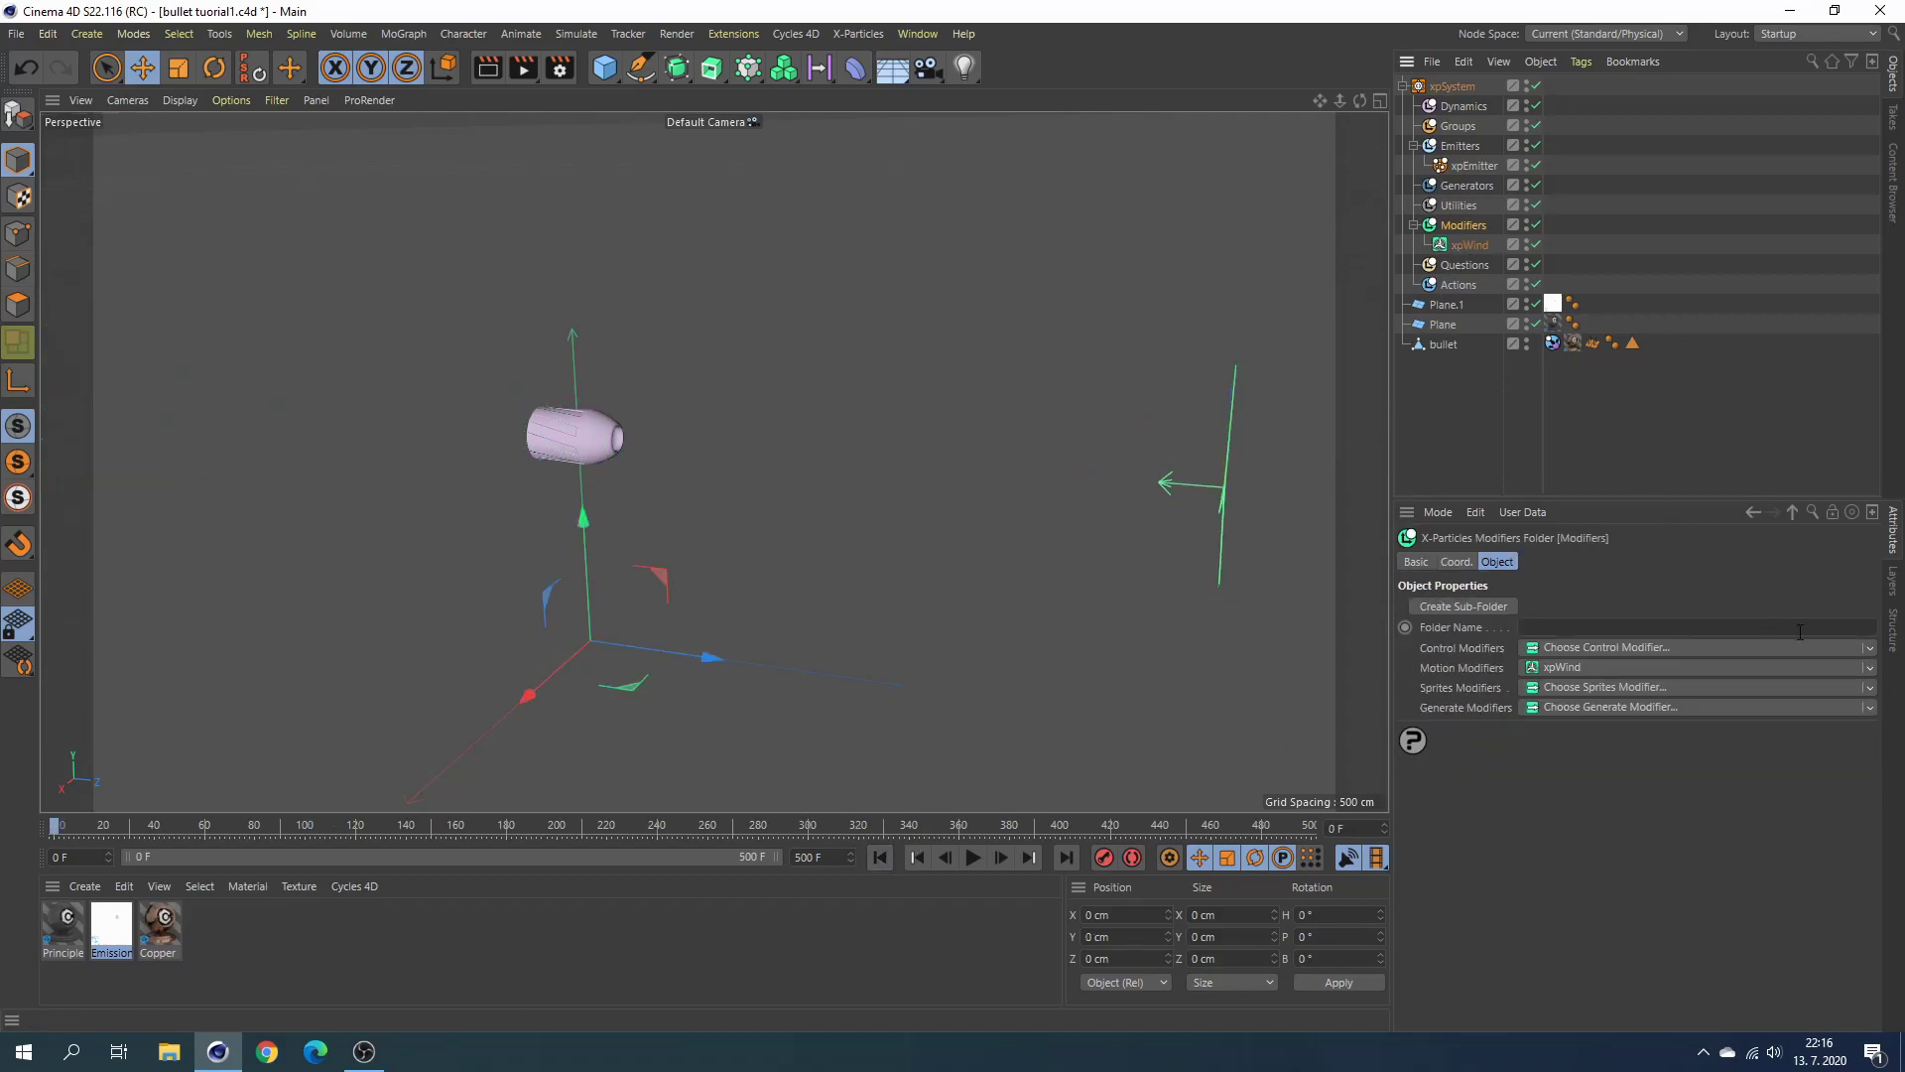
{"action": "left_click", "coordinate": [1870, 668]}
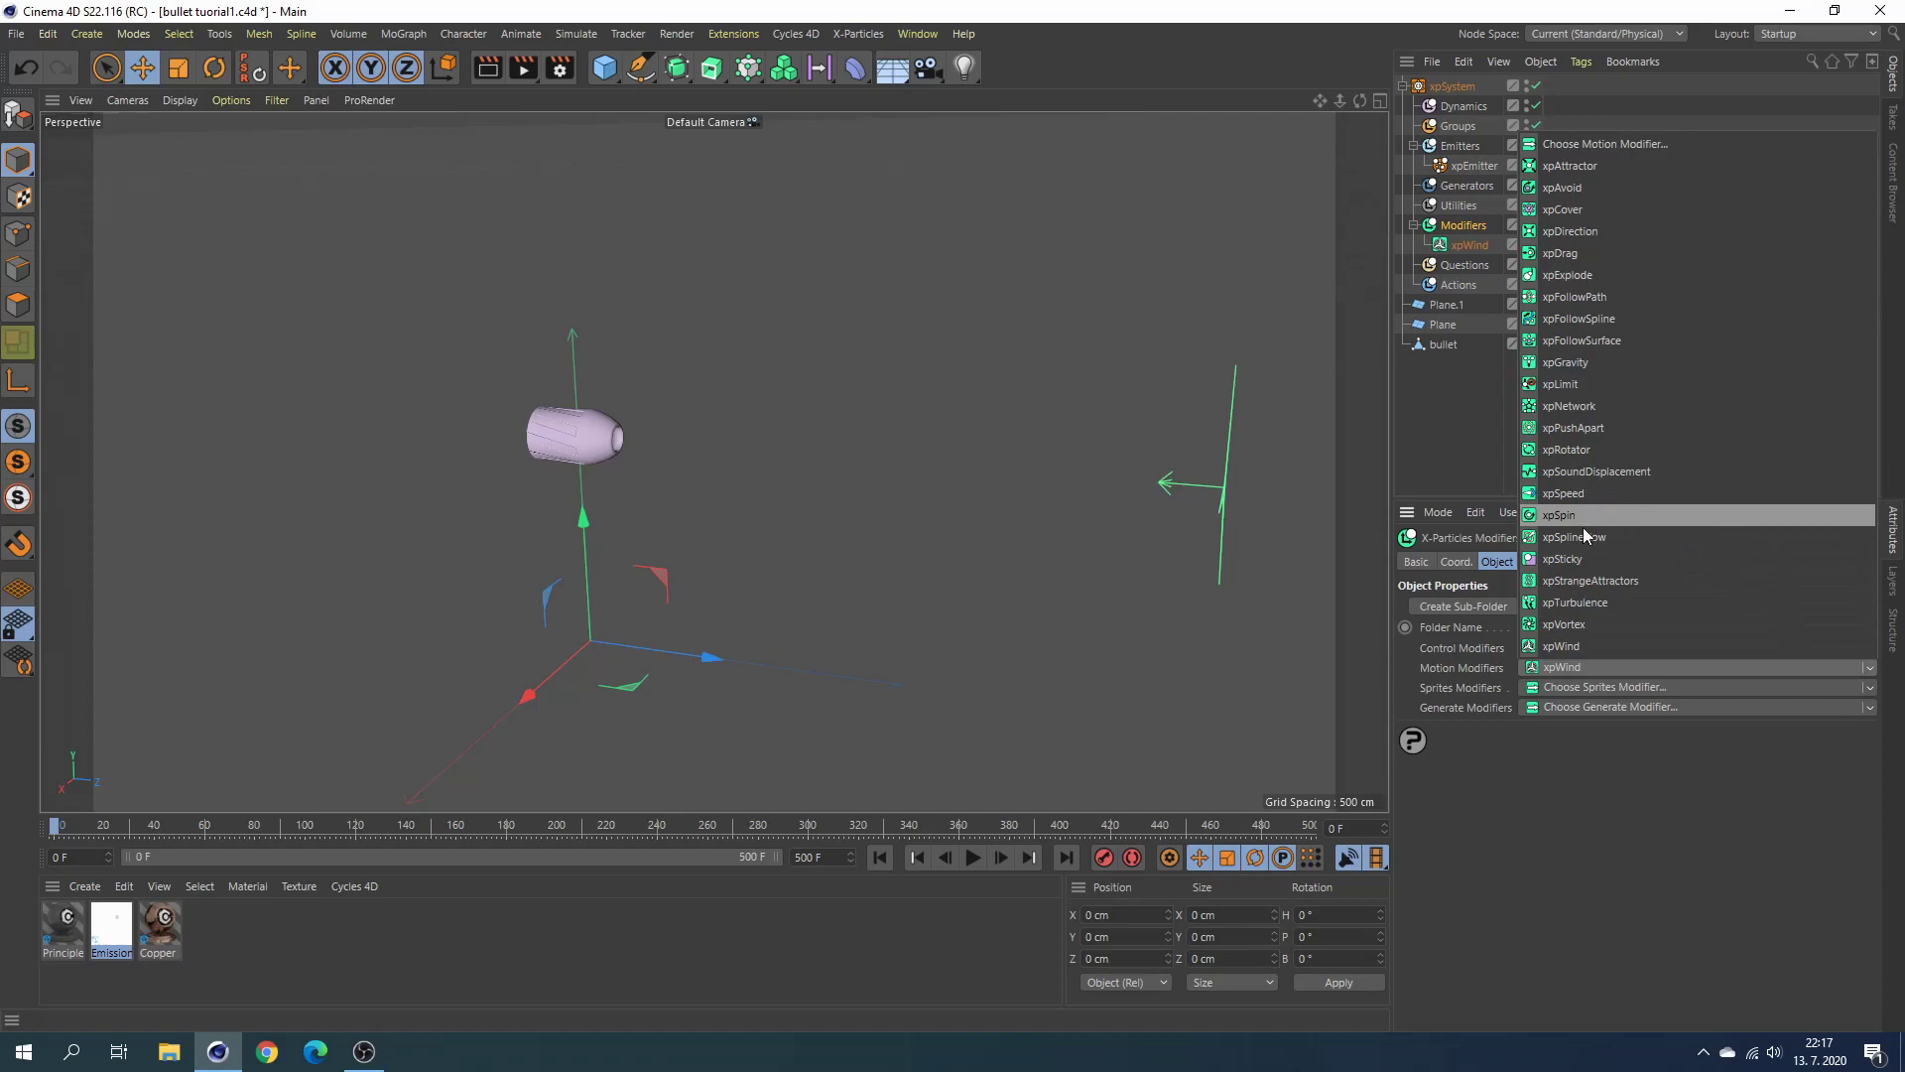
Add an xpTurbulence modifier with Scale 15% and Strength 25, then play back the swirling trail.
{"action": "left_click", "coordinate": [1558, 602]}
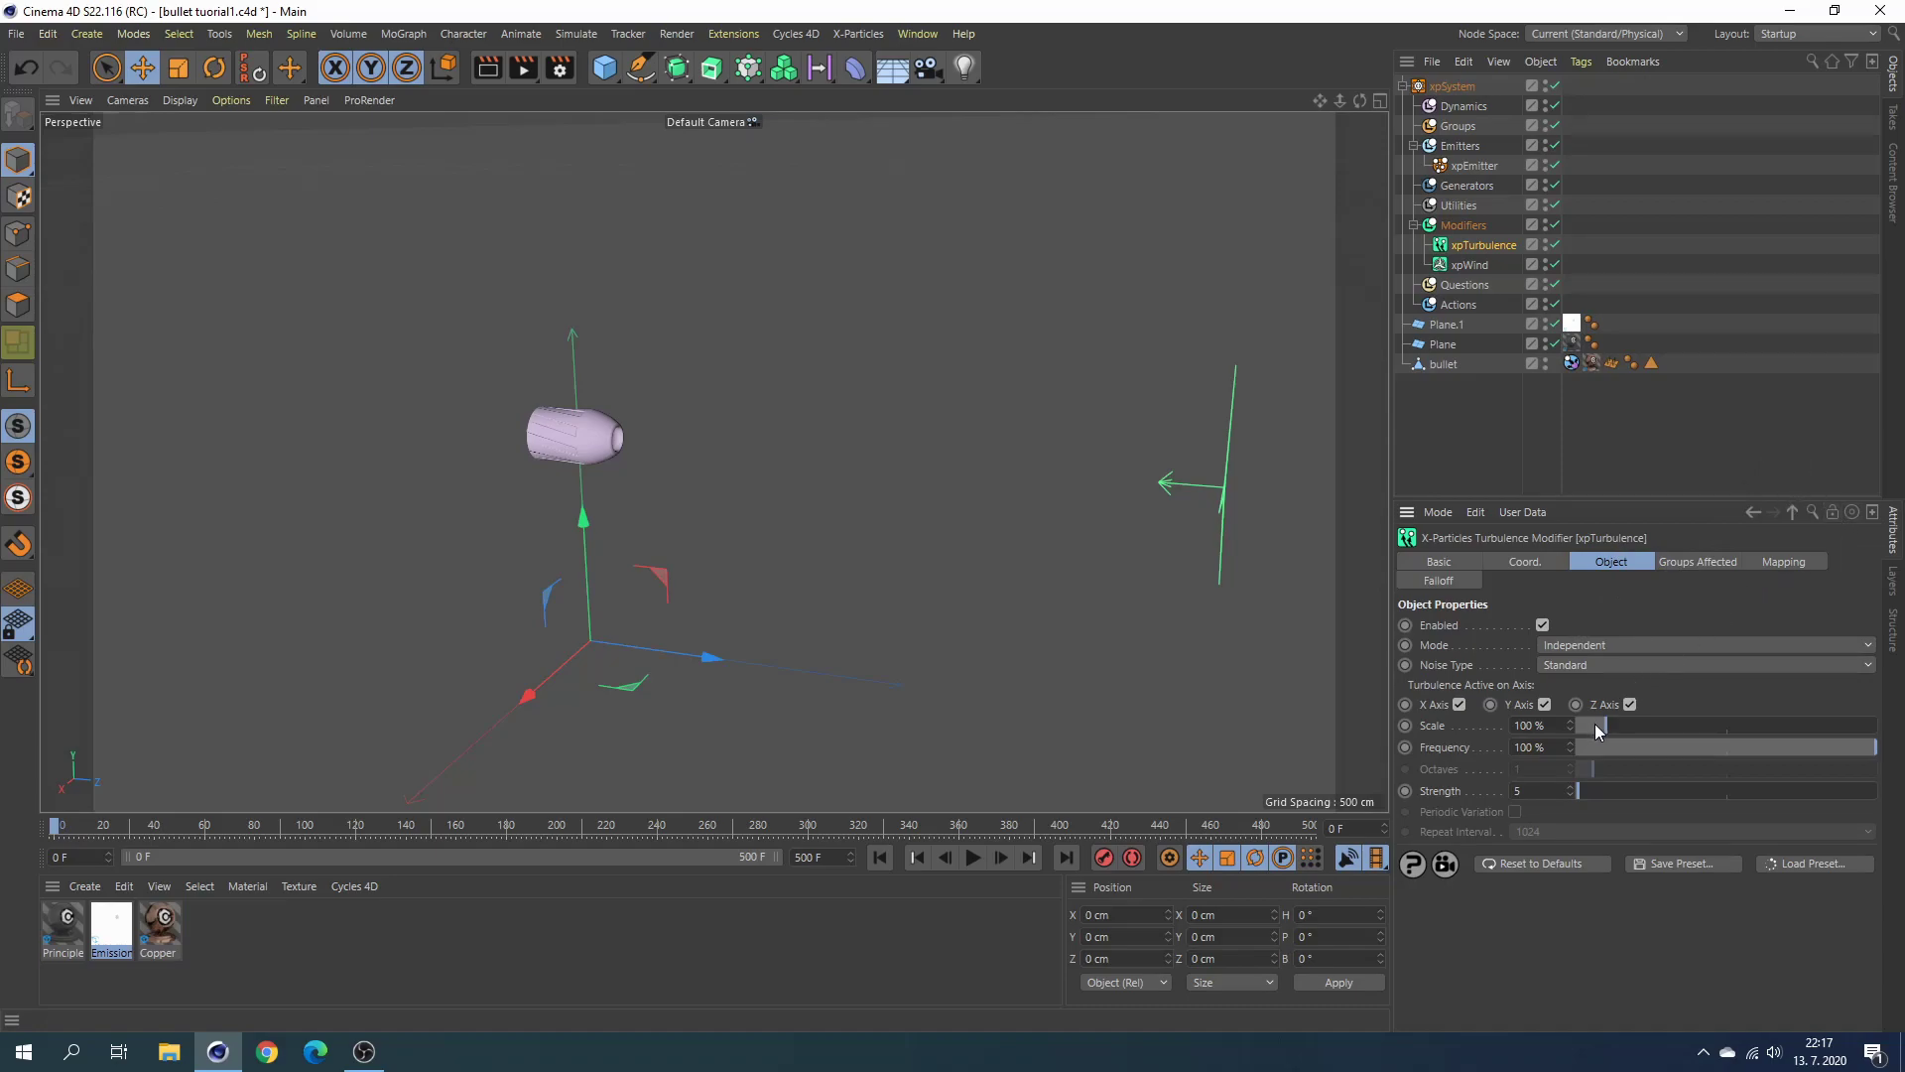
{"action": "left_click", "coordinate": [1519, 725]}
{"action": "type", "text": "15"}
{"action": "key", "text": "Return"}
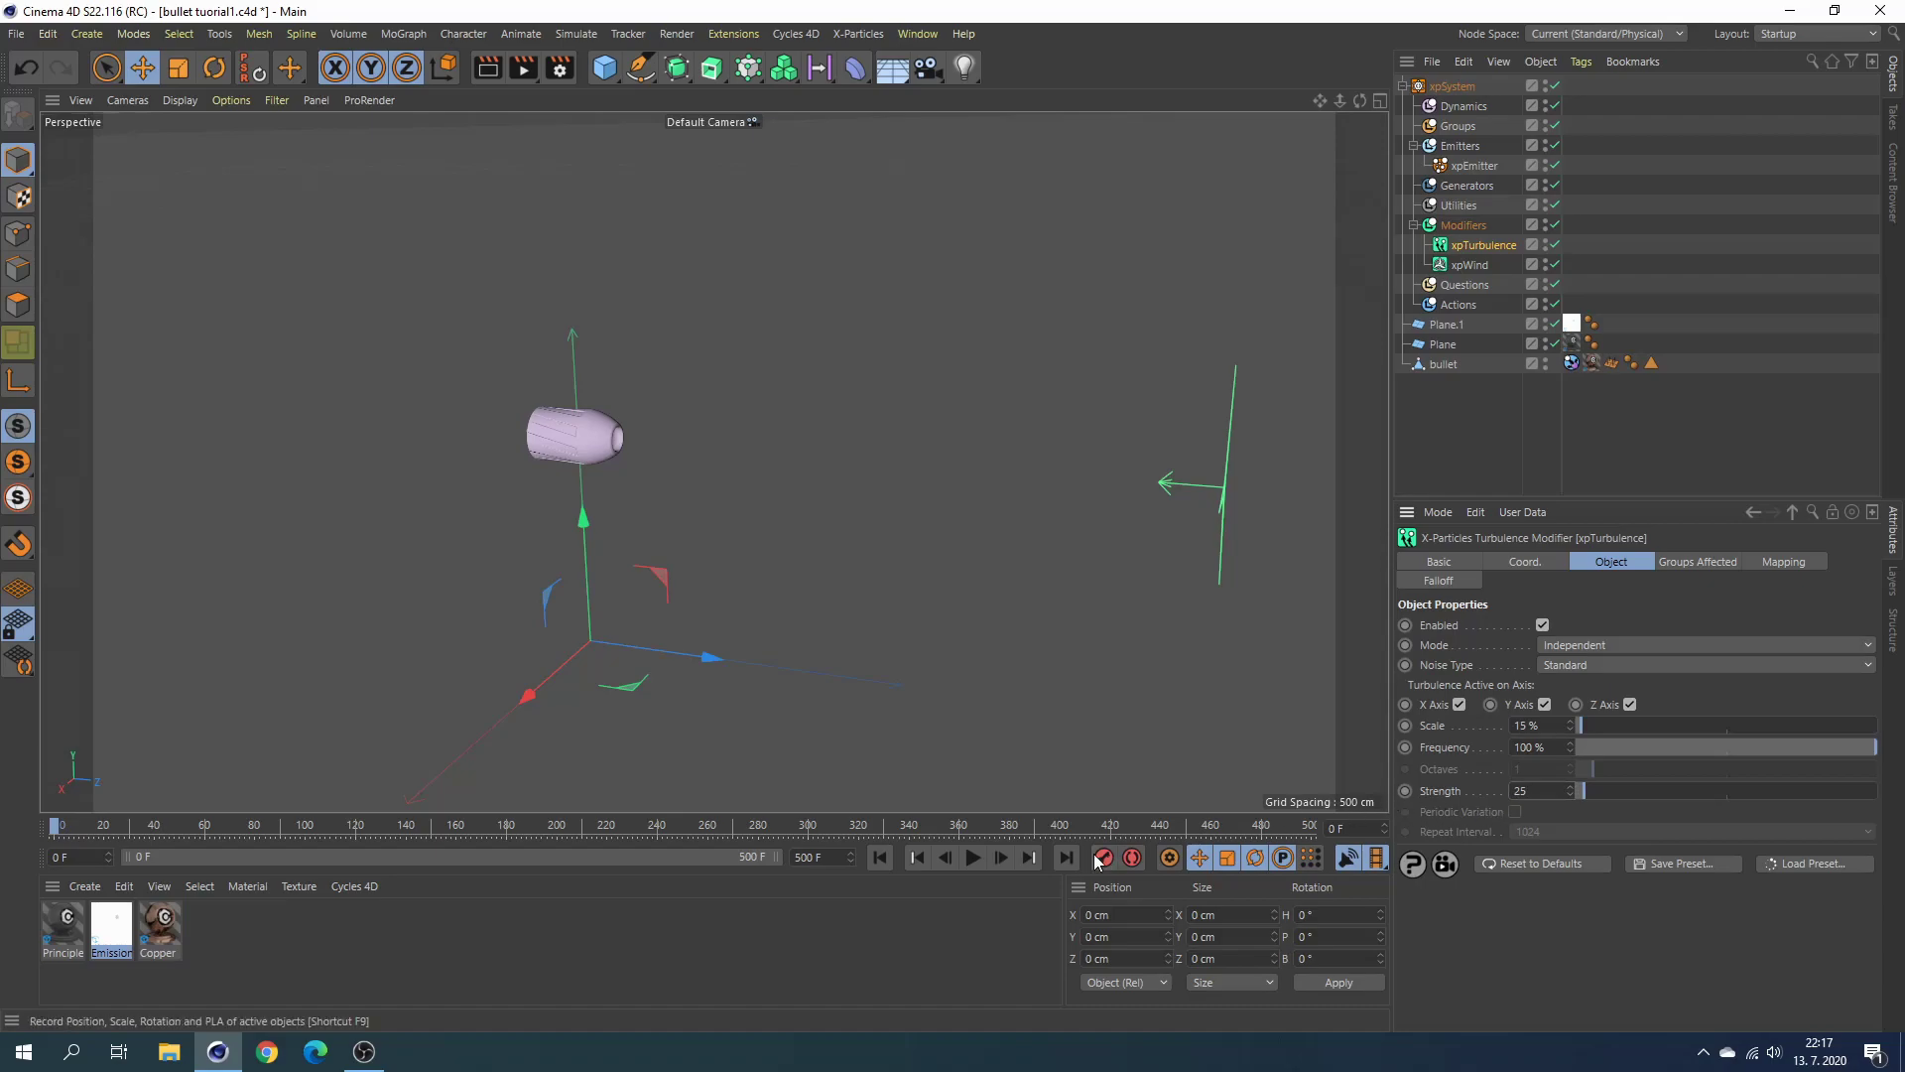
{"action": "left_click", "coordinate": [973, 861]}
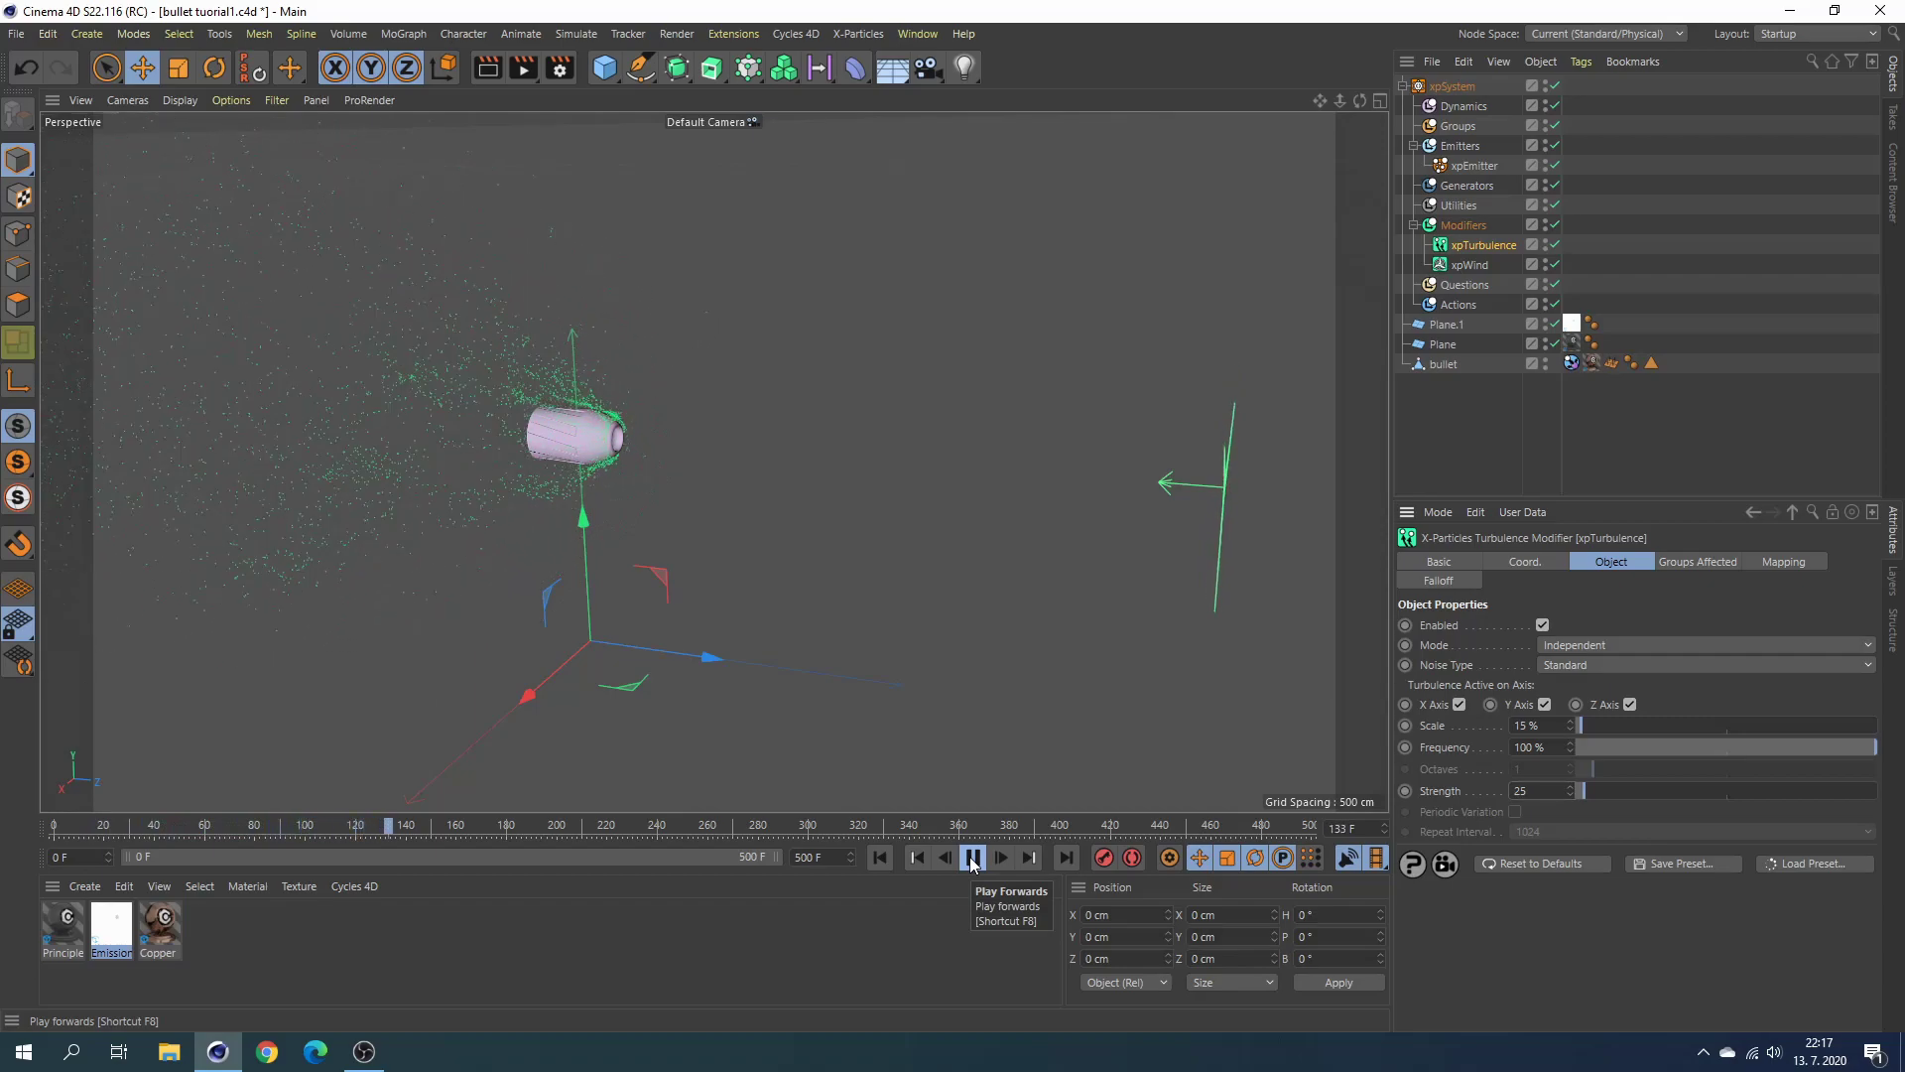
{"action": "left_click", "coordinate": [972, 859]}
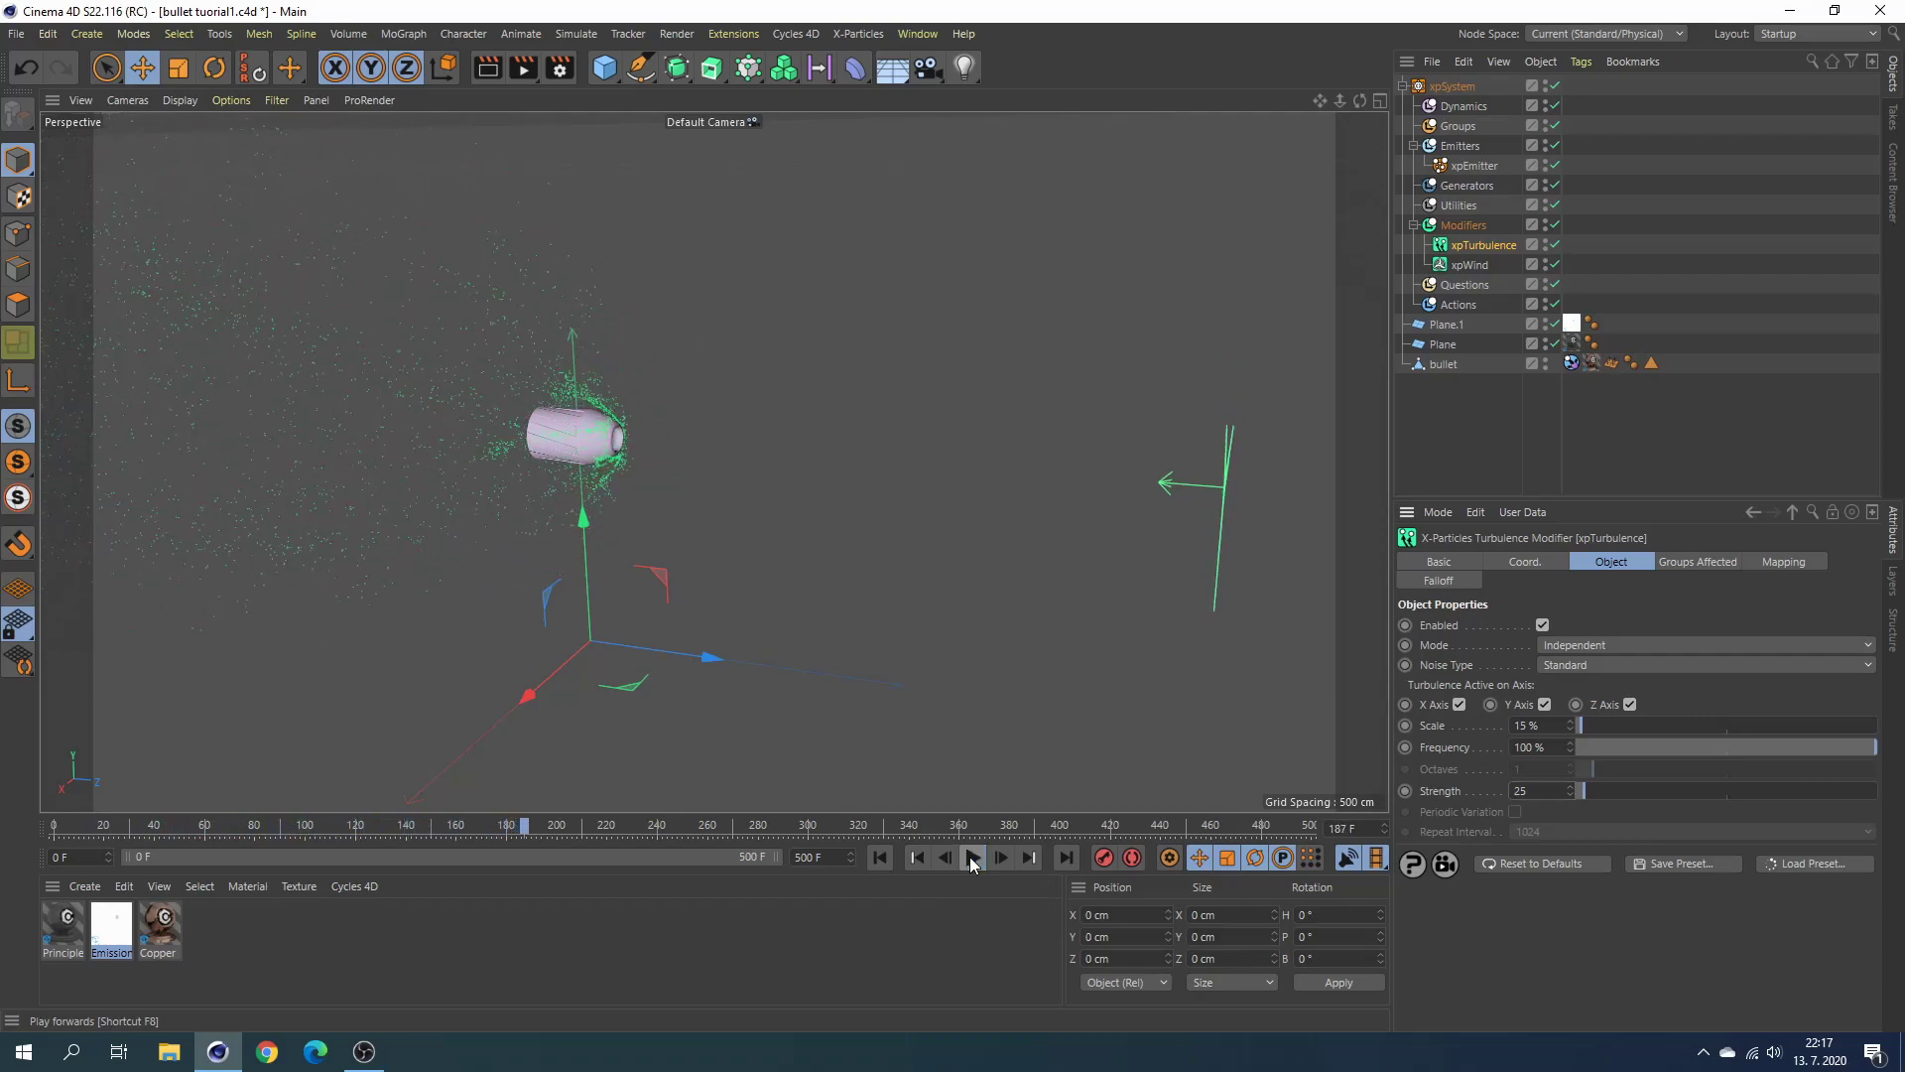
{"action": "left_click", "coordinate": [879, 859]}
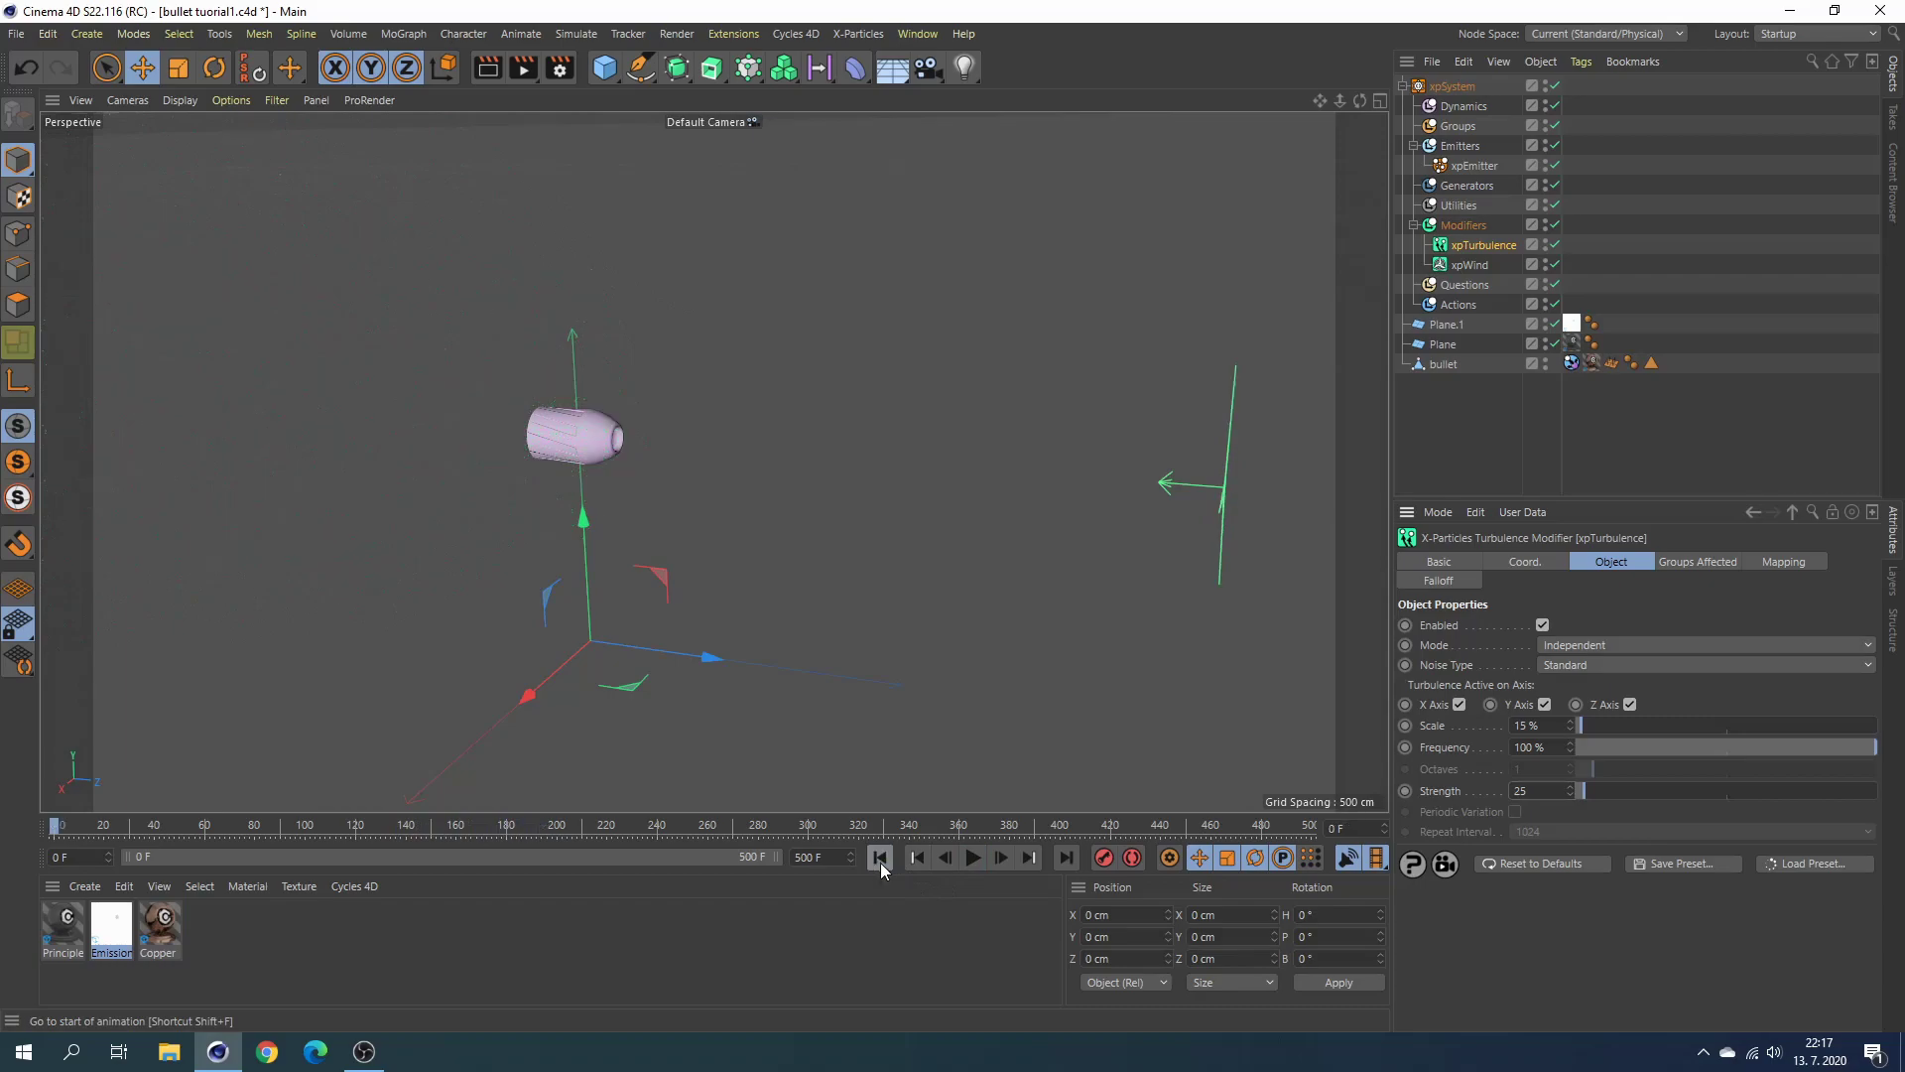
{"action": "left_click", "coordinate": [1463, 225]}
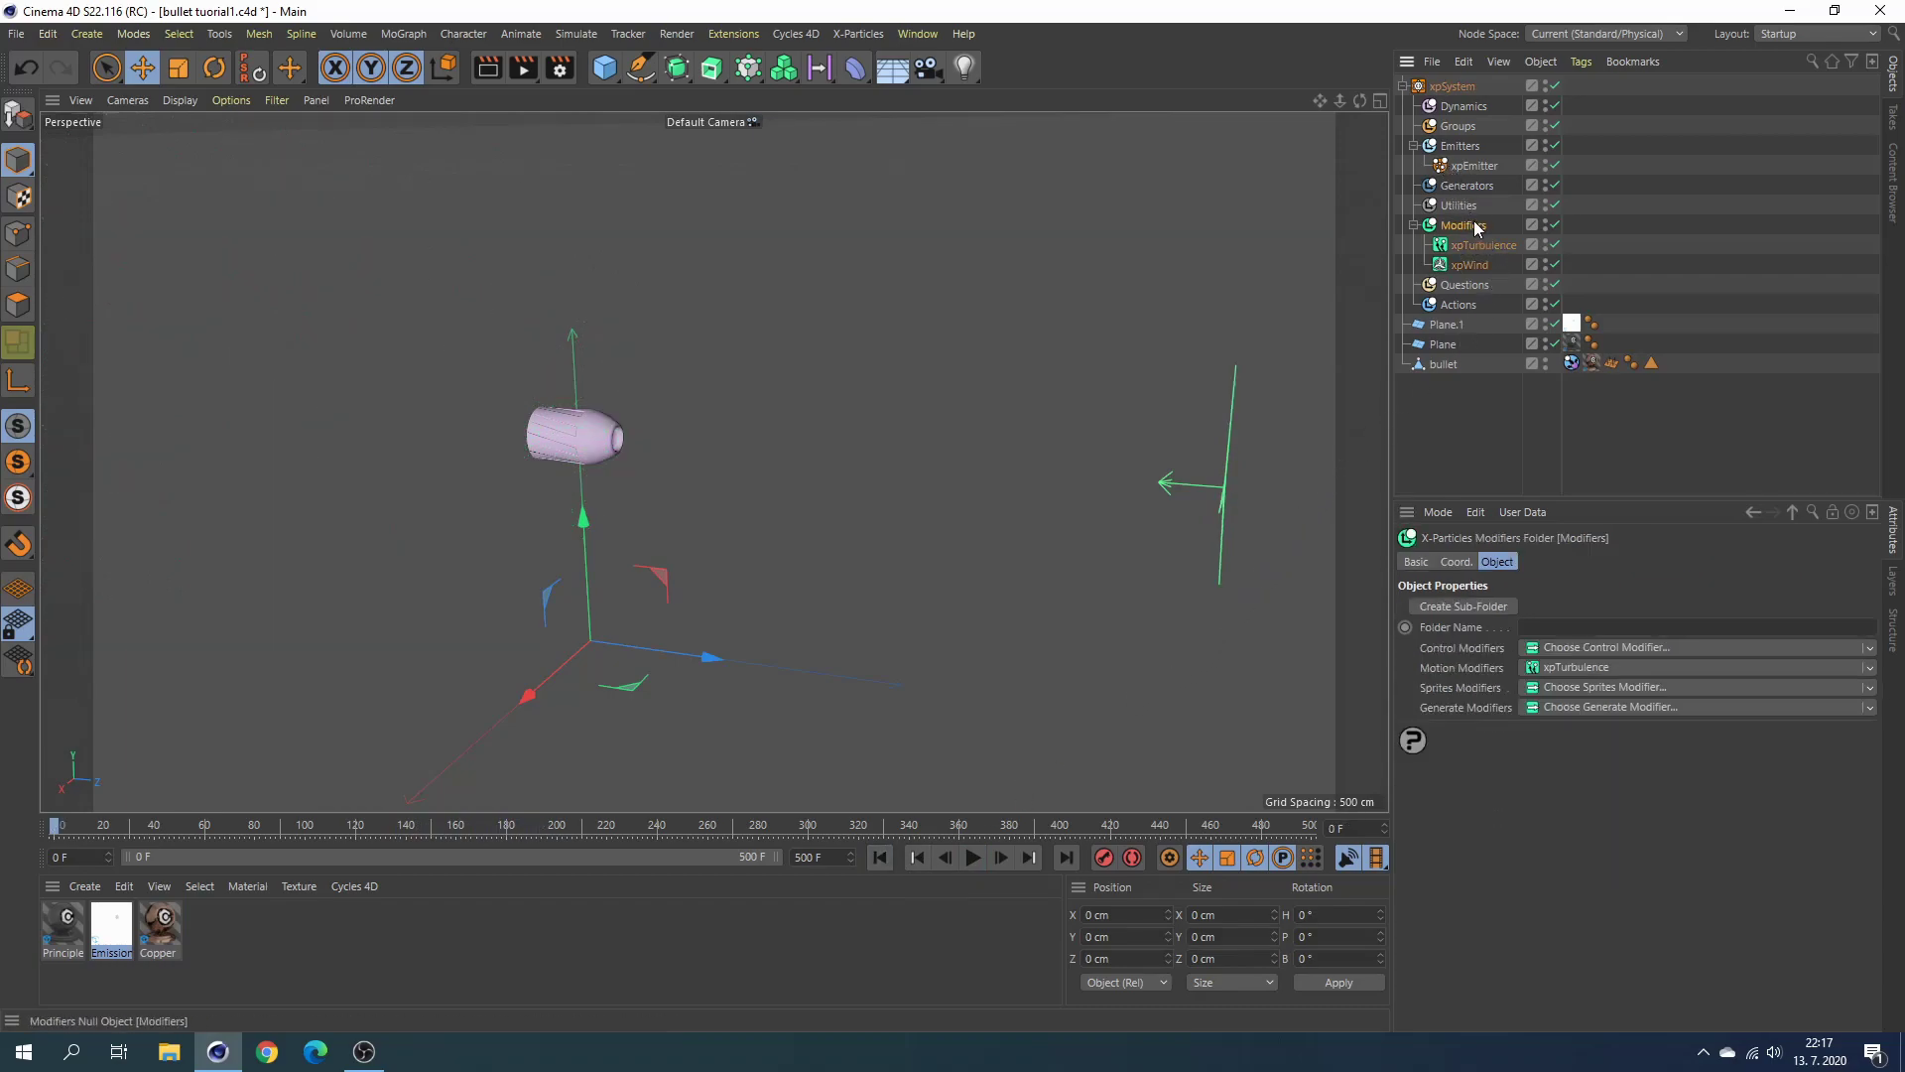
Add an xpKill control modifier with its Volume set to Outside Camera FOV.
{"action": "left_click", "coordinate": [1870, 650]}
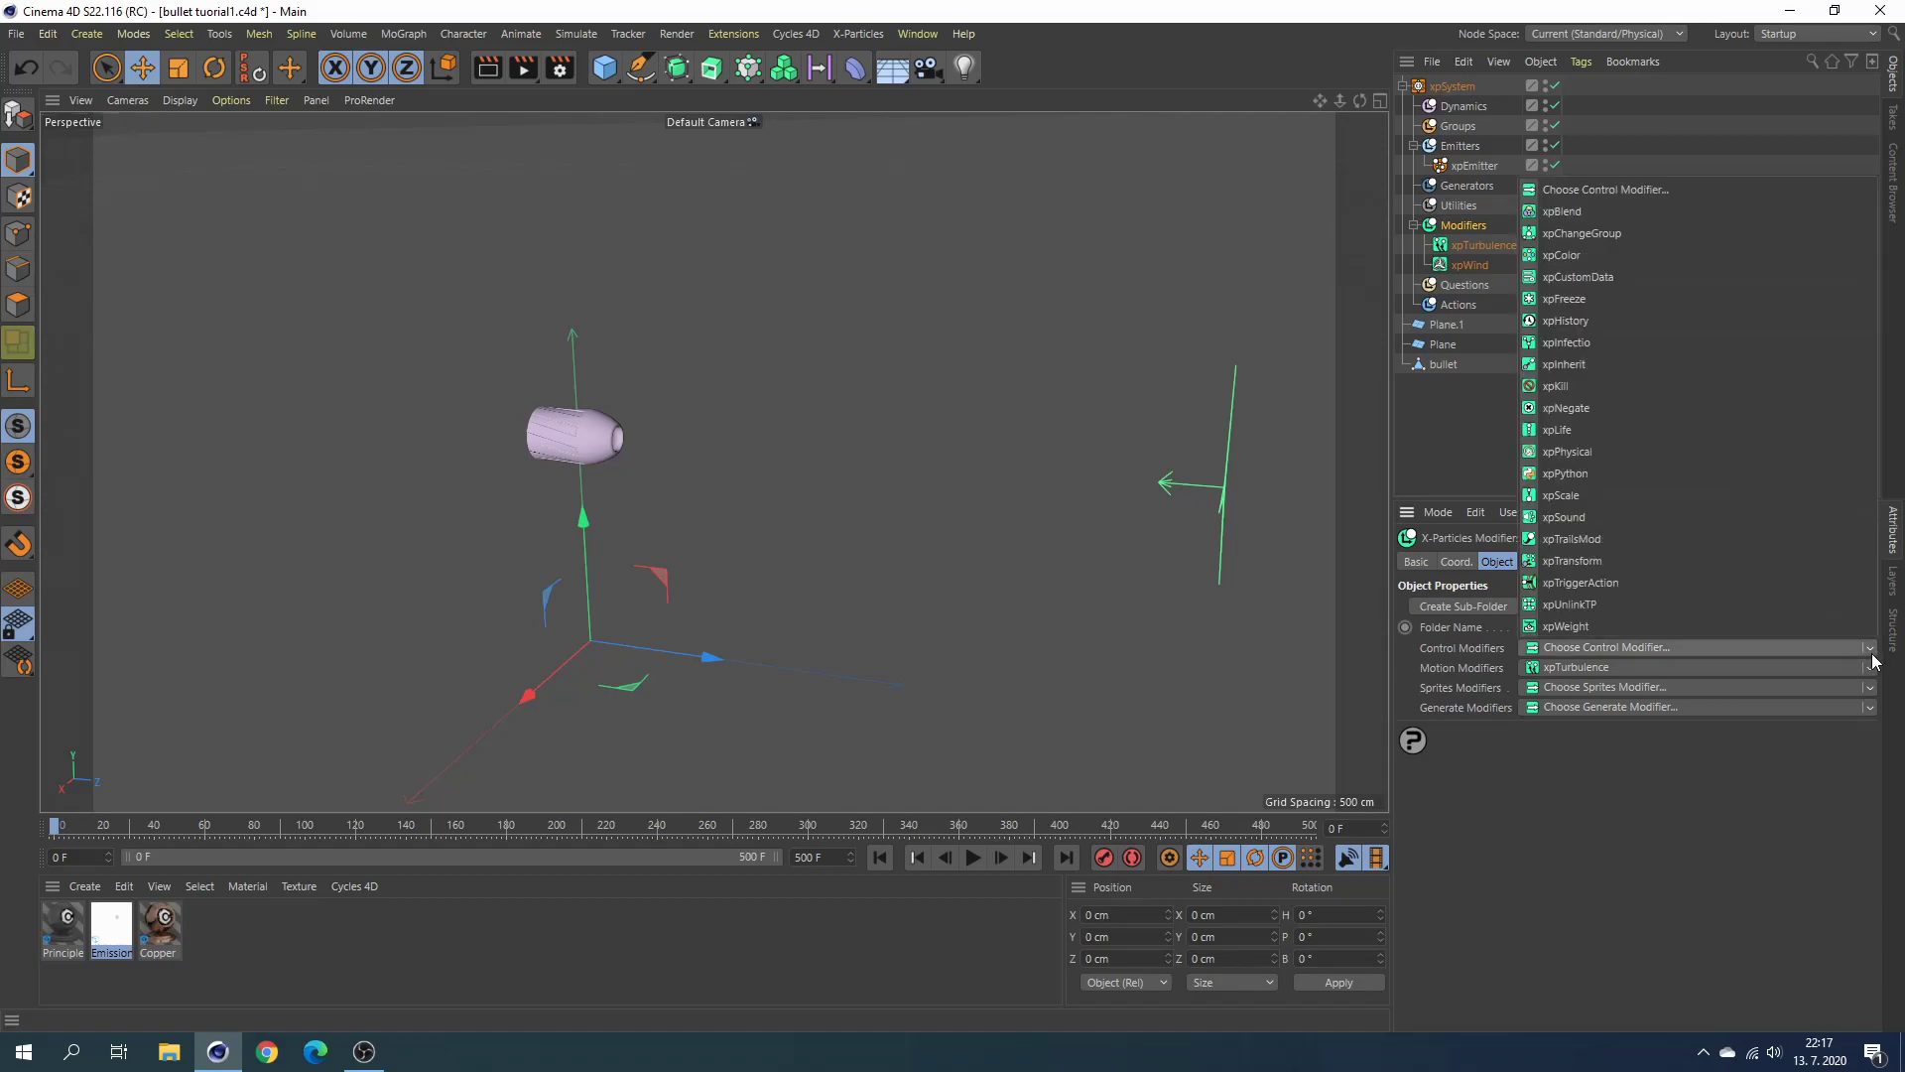
{"action": "left_click", "coordinate": [1564, 386]}
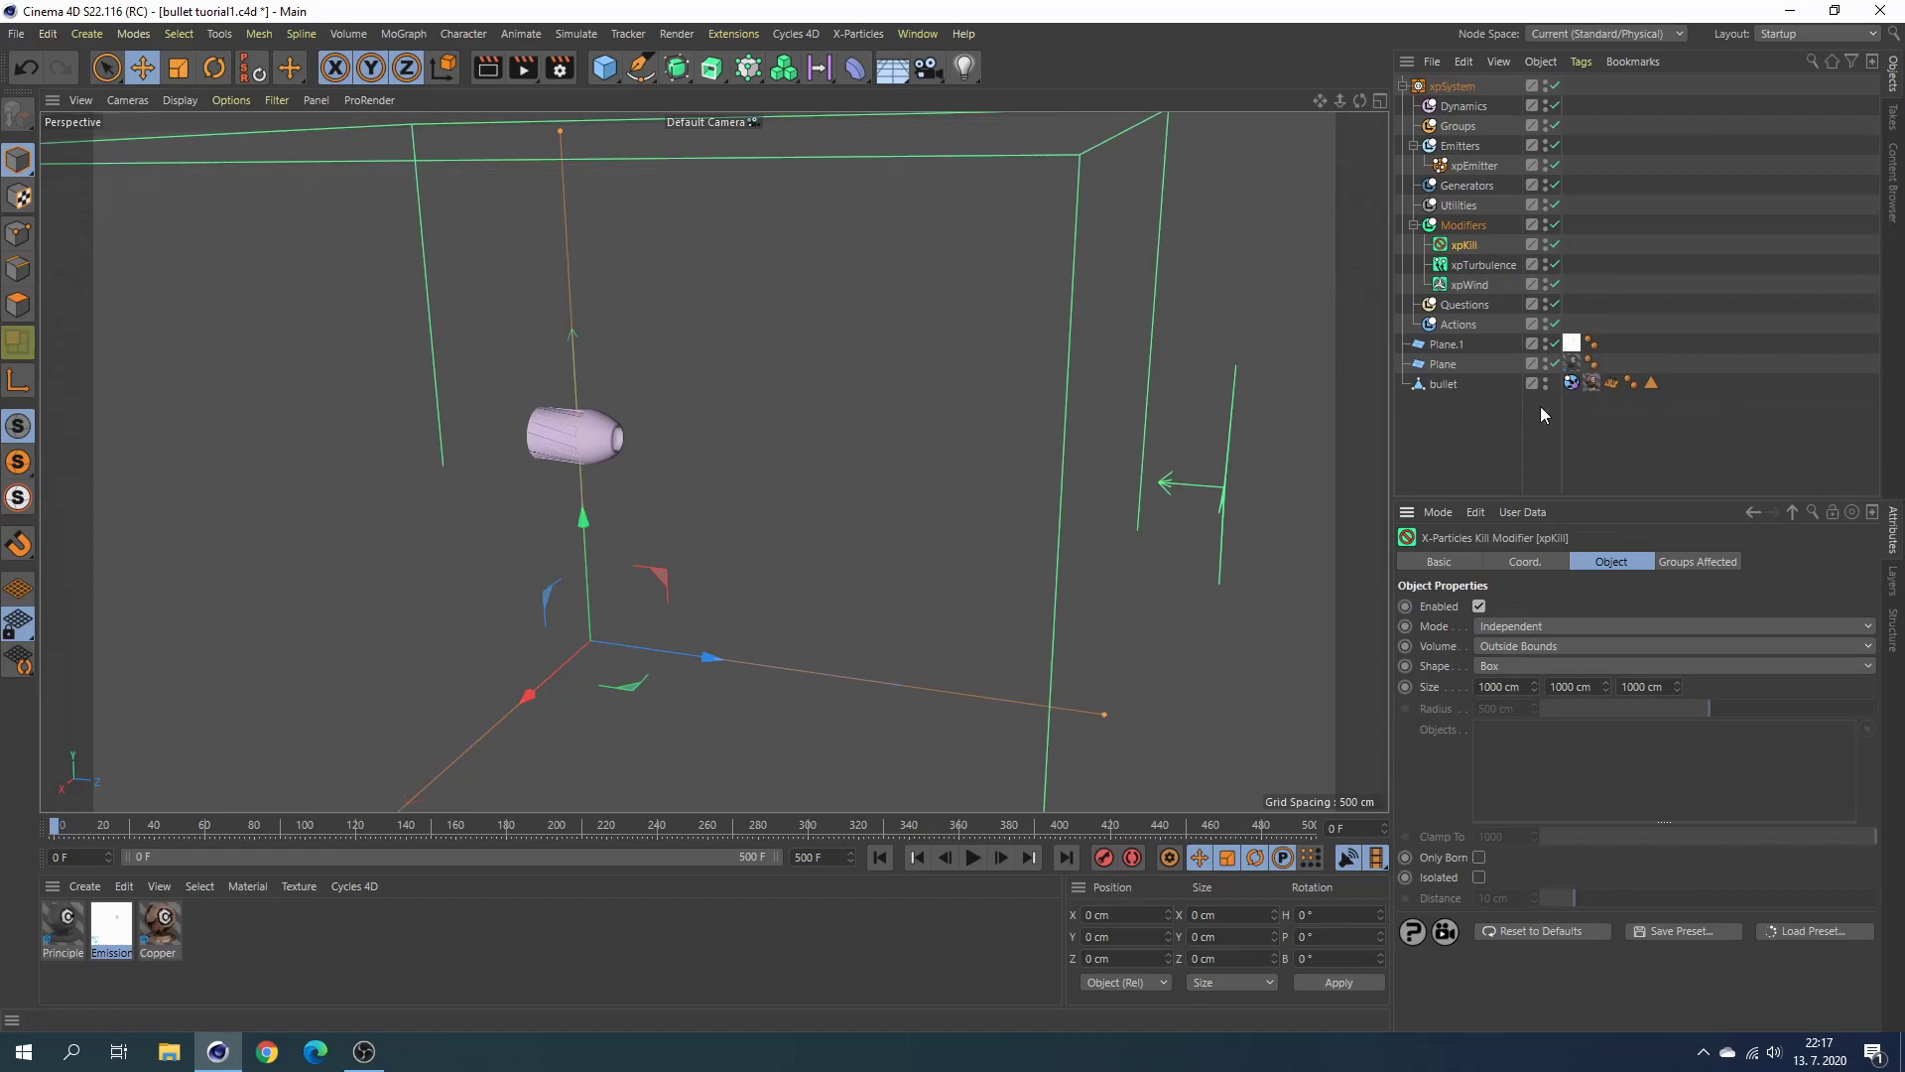
{"action": "left_click", "coordinate": [1511, 645]}
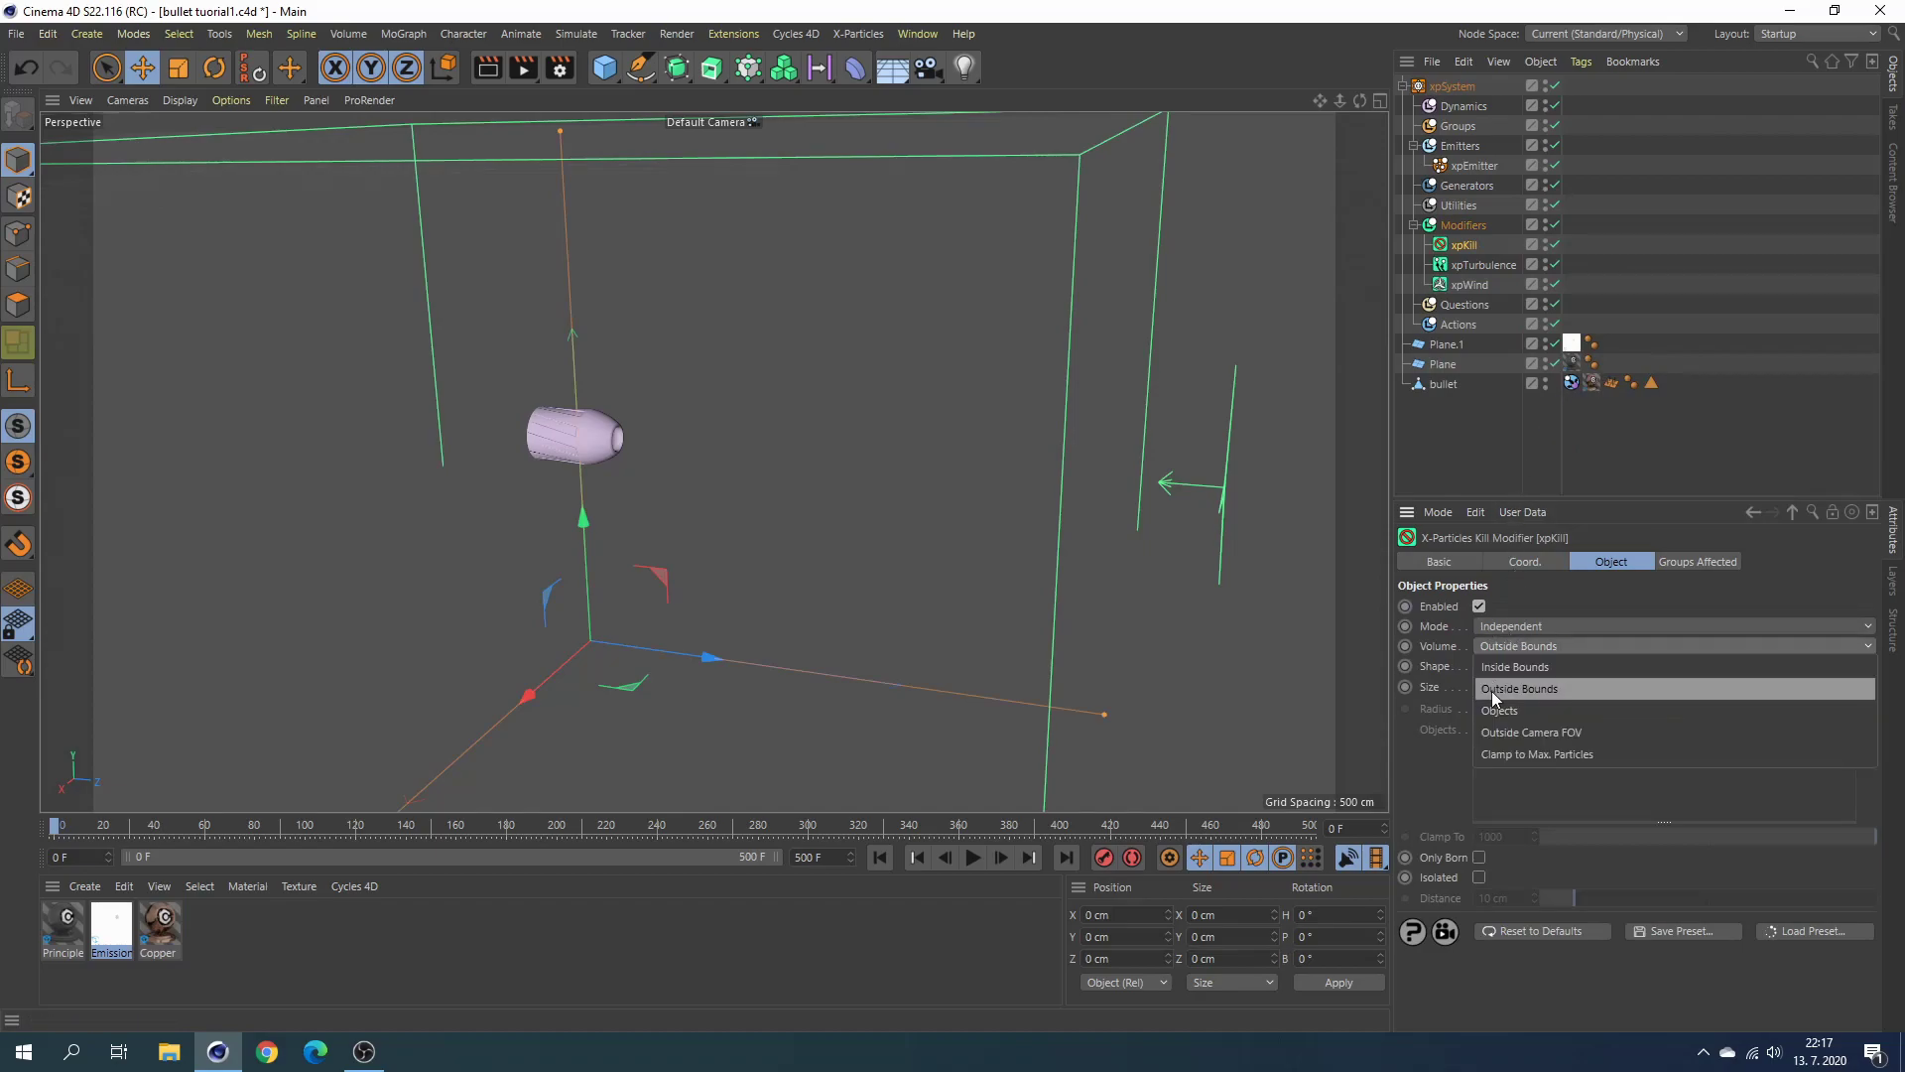
{"action": "left_click", "coordinate": [1514, 734]}
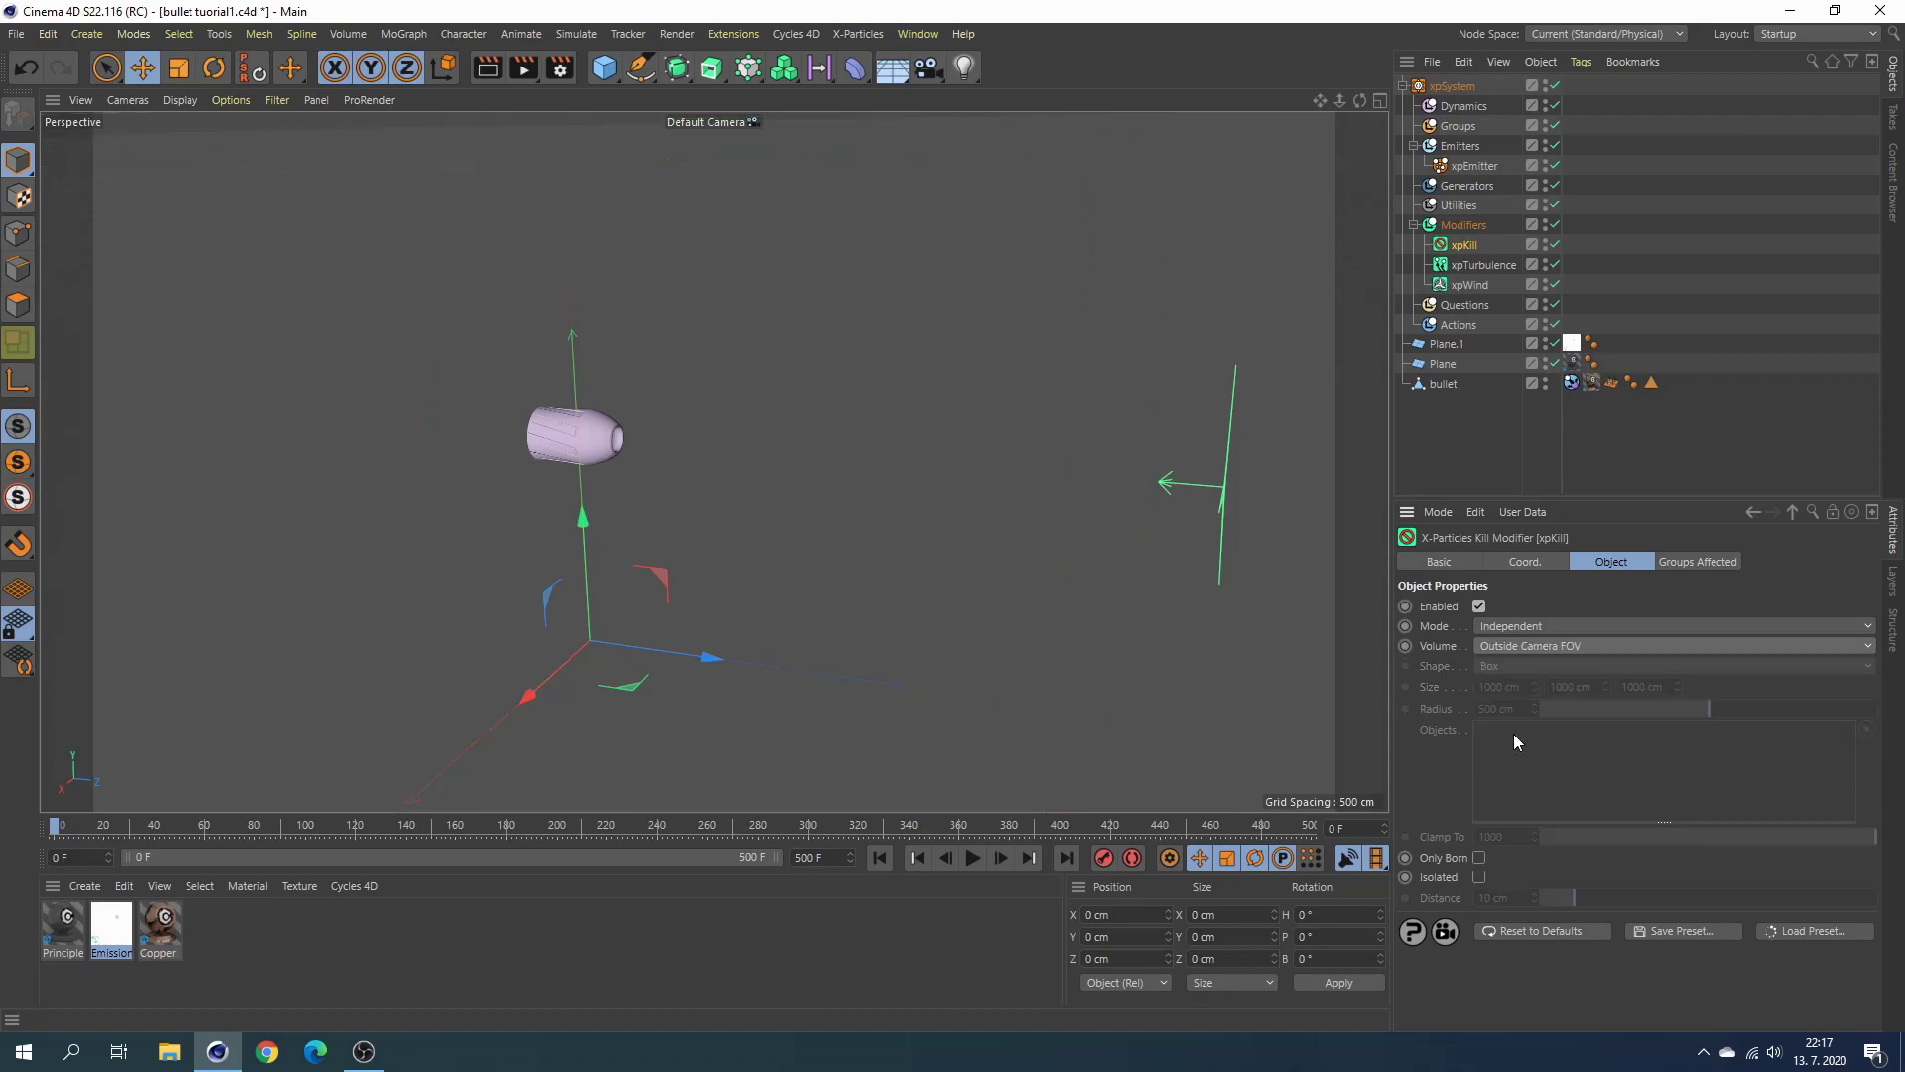
{"action": "left_click", "coordinate": [804, 35]}
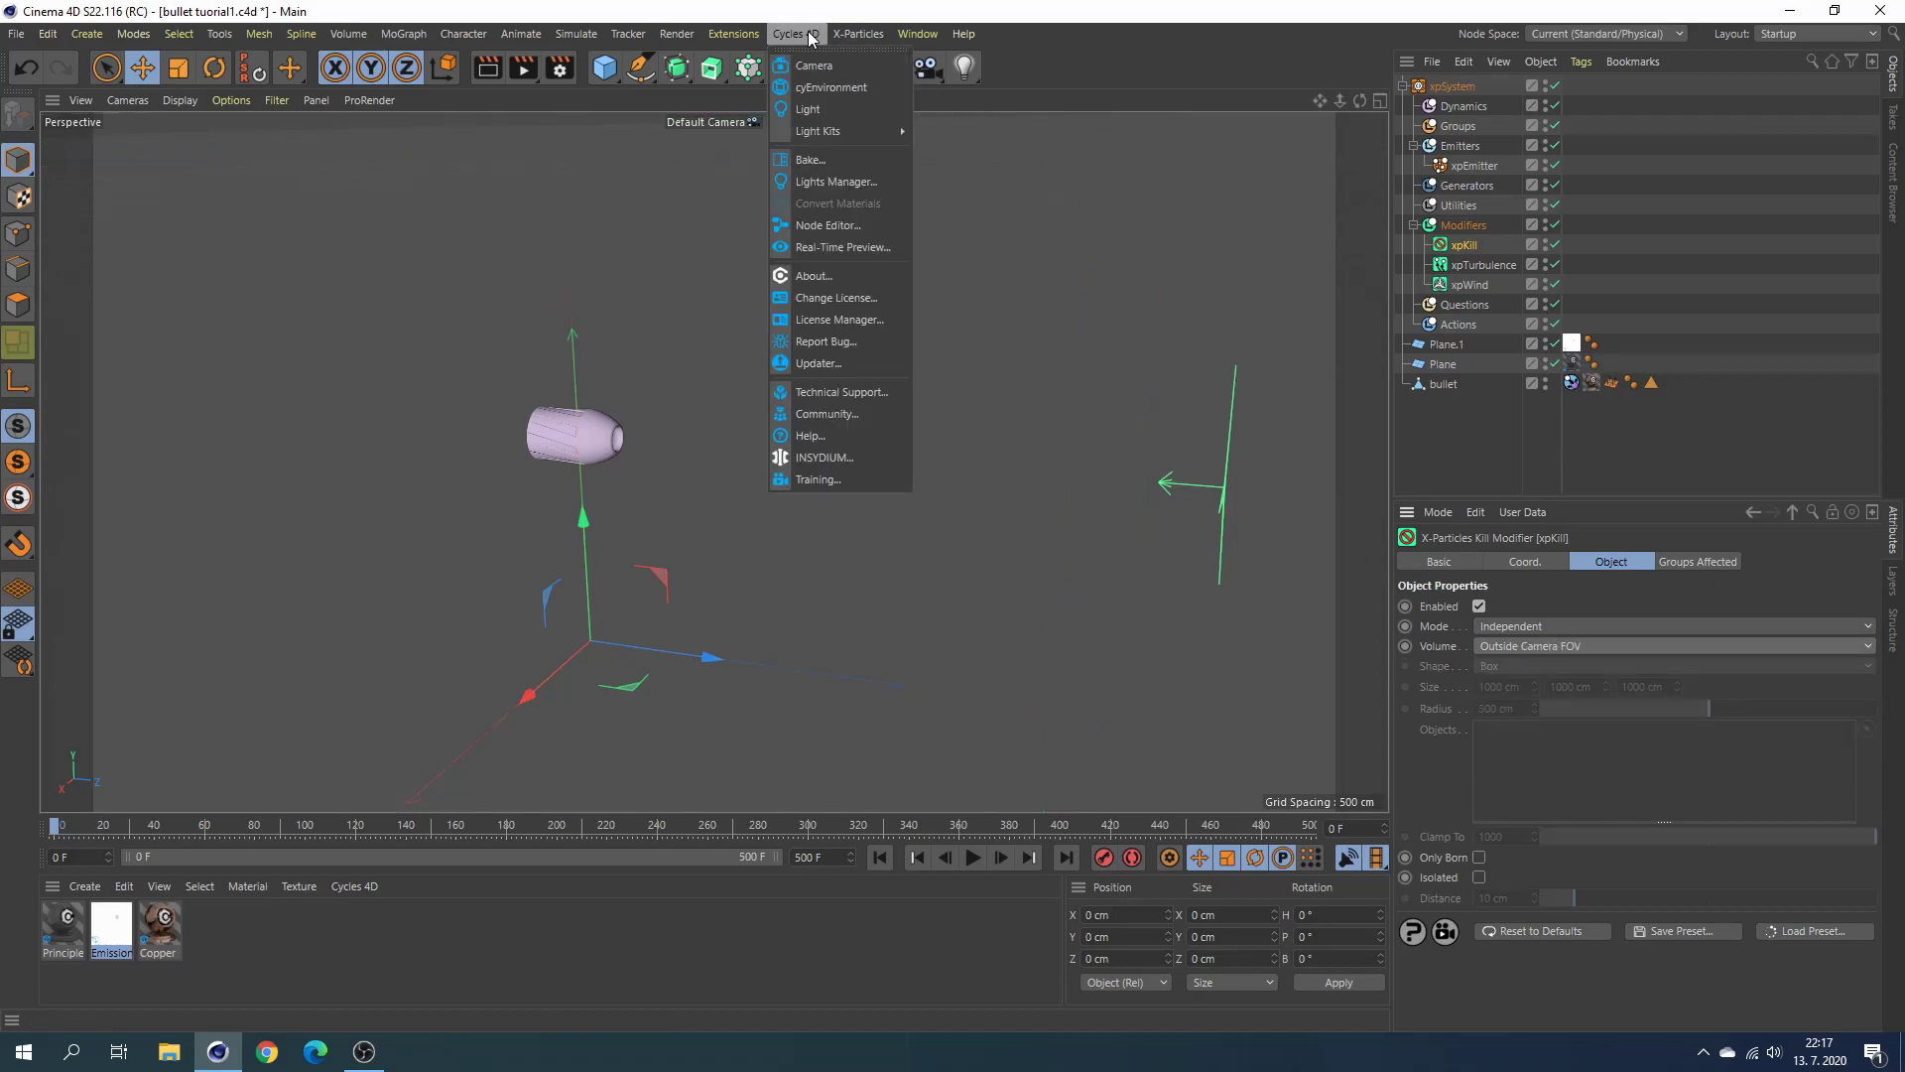
Add a Cycles 4D camera, look through it, and frame the bullet.
{"action": "left_click", "coordinate": [826, 72]}
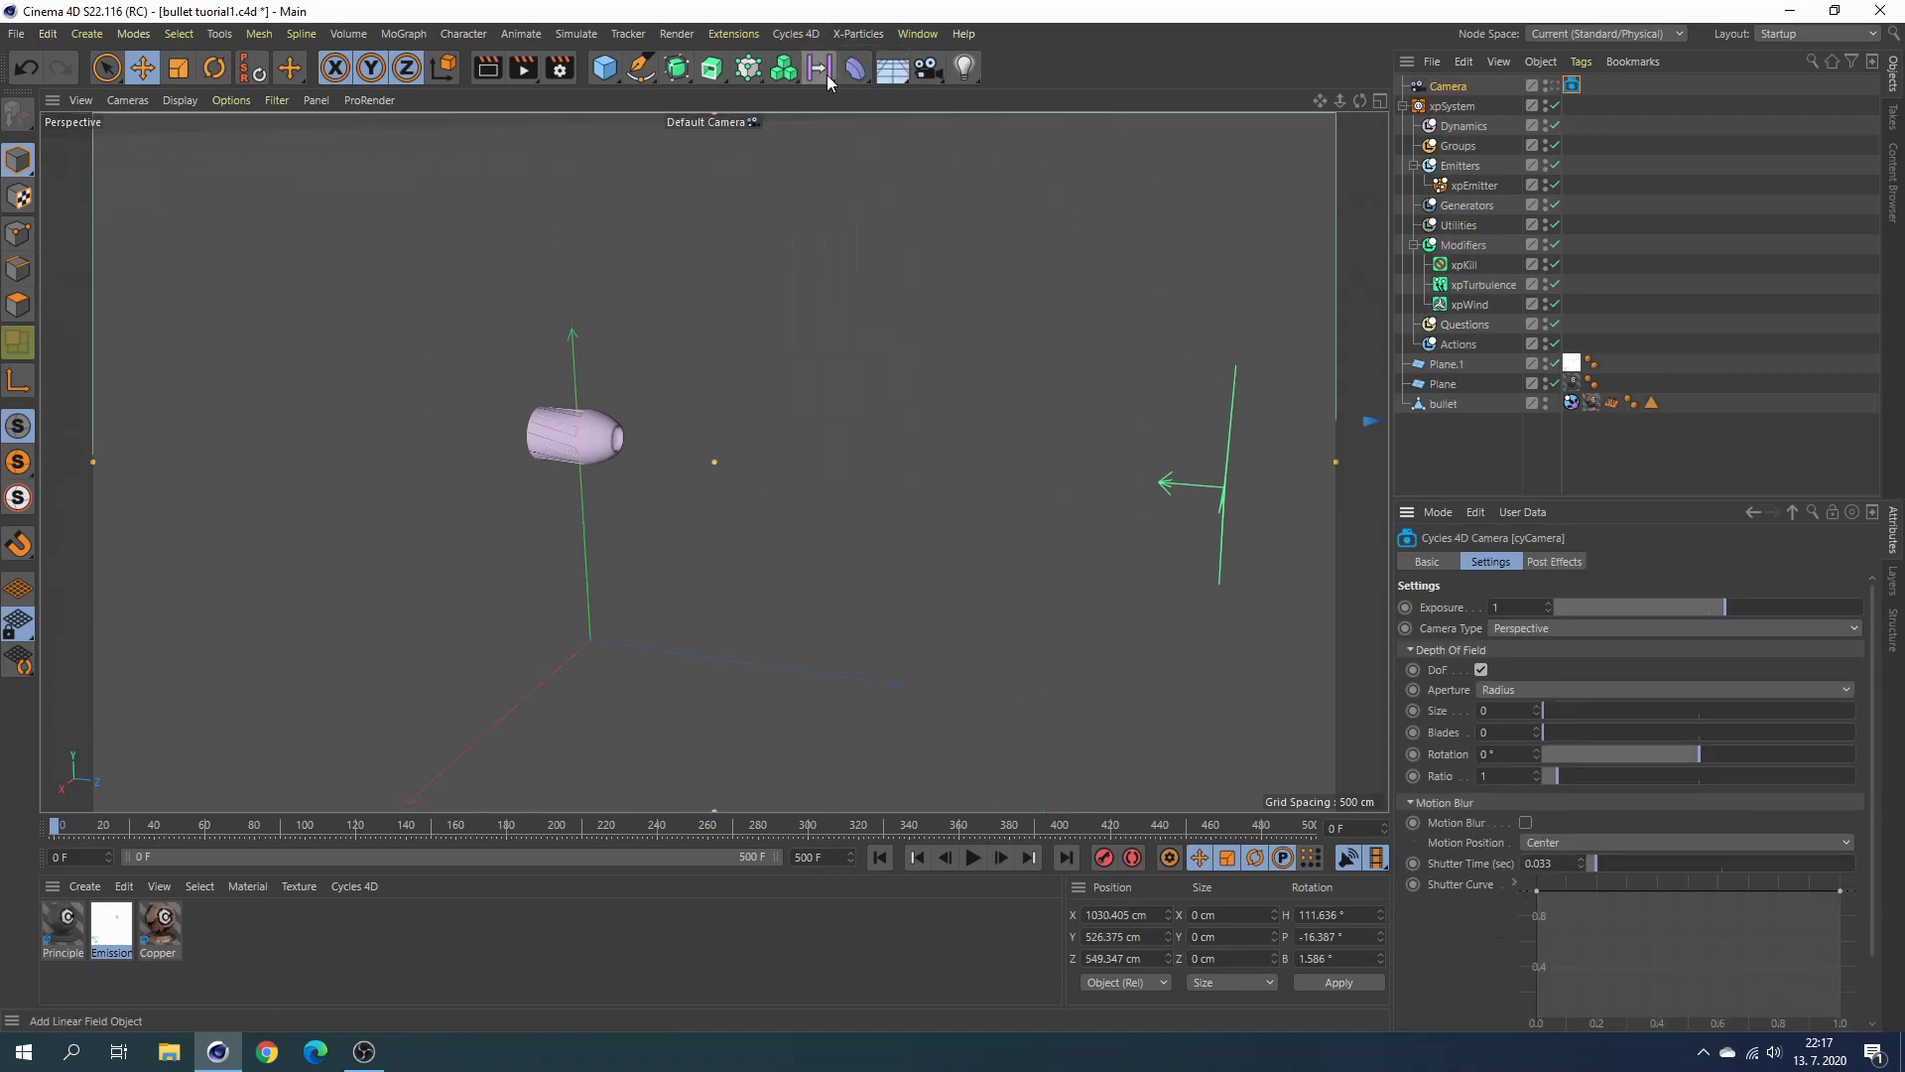
{"action": "left_click", "coordinate": [1552, 86]}
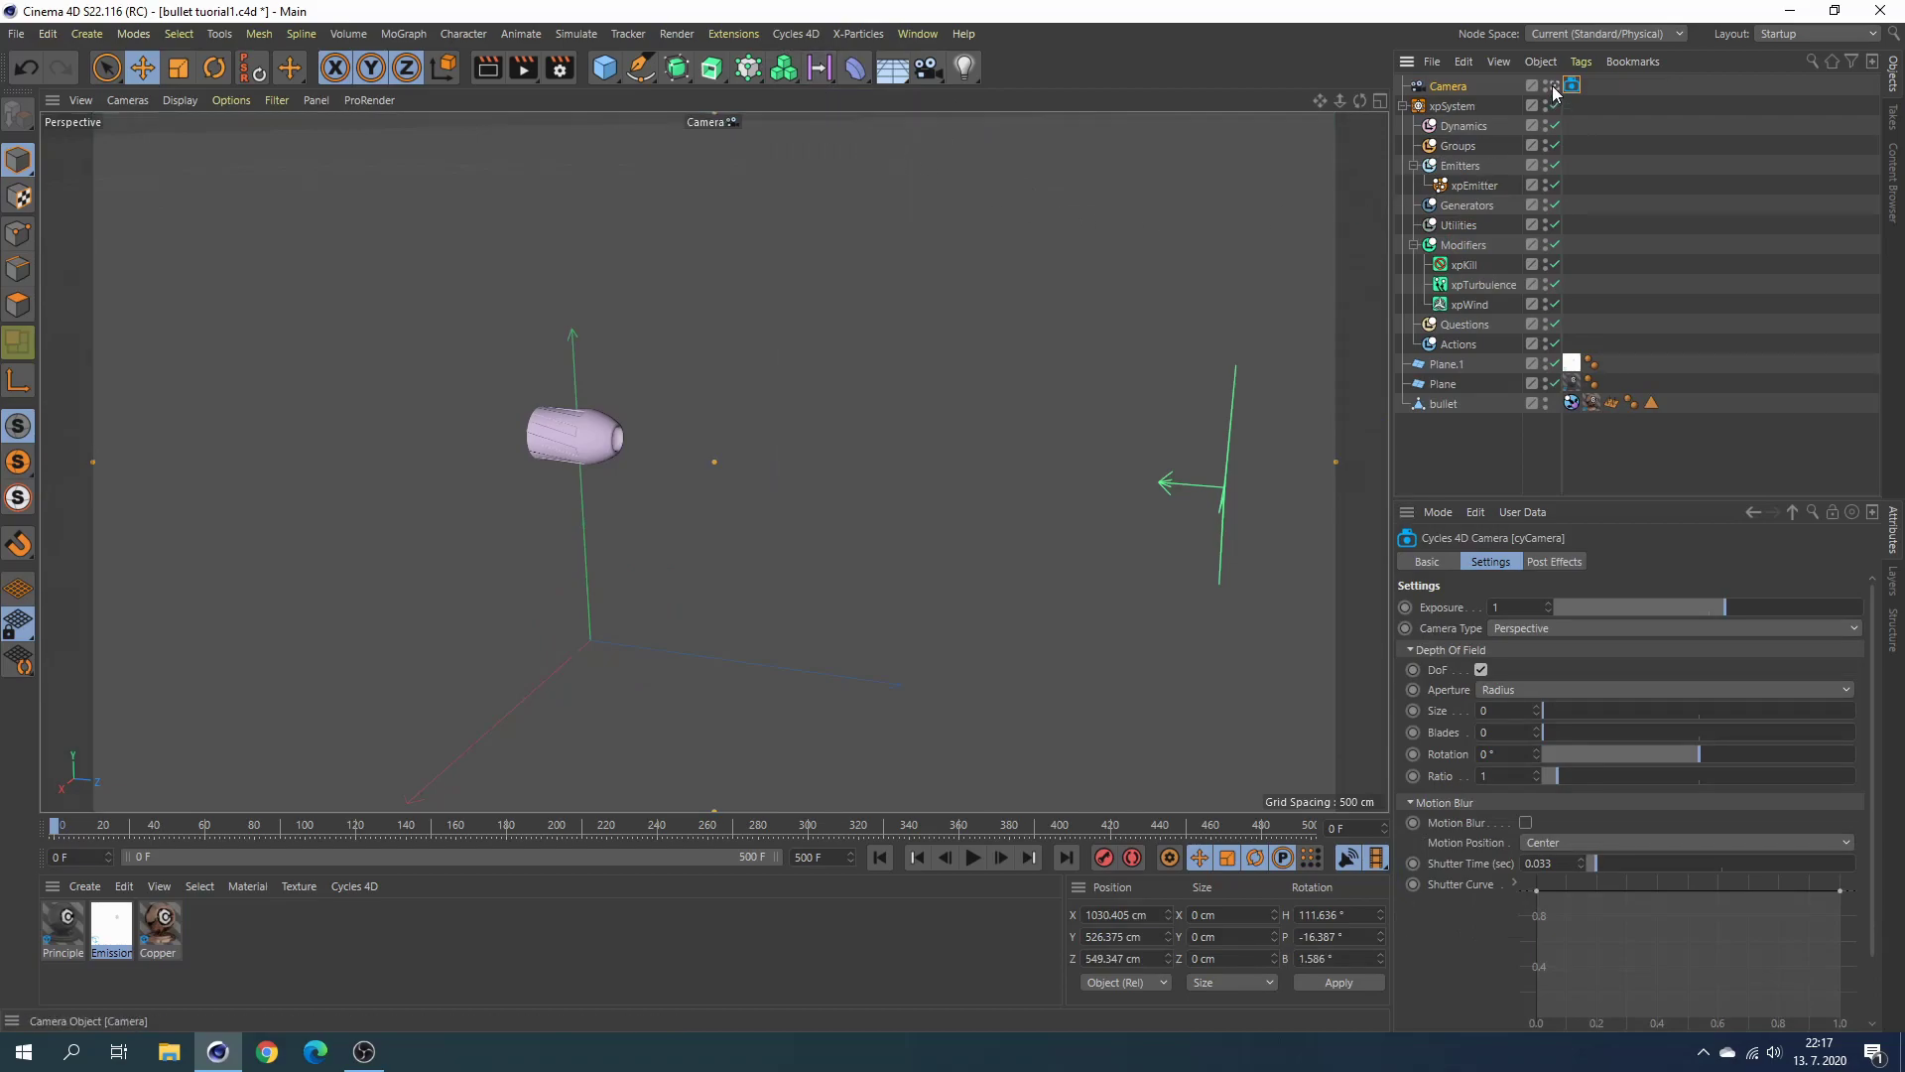
{"action": "mouse_move", "coordinate": [1290, 164]}
{"action": "left_mouse_down", "text": "alt"}
{"action": "mouse_move", "coordinate": [1171, 228]}
{"action": "mouse_move", "coordinate": [966, 701]}
{"action": "left_mouse_up", "text": "alt"}
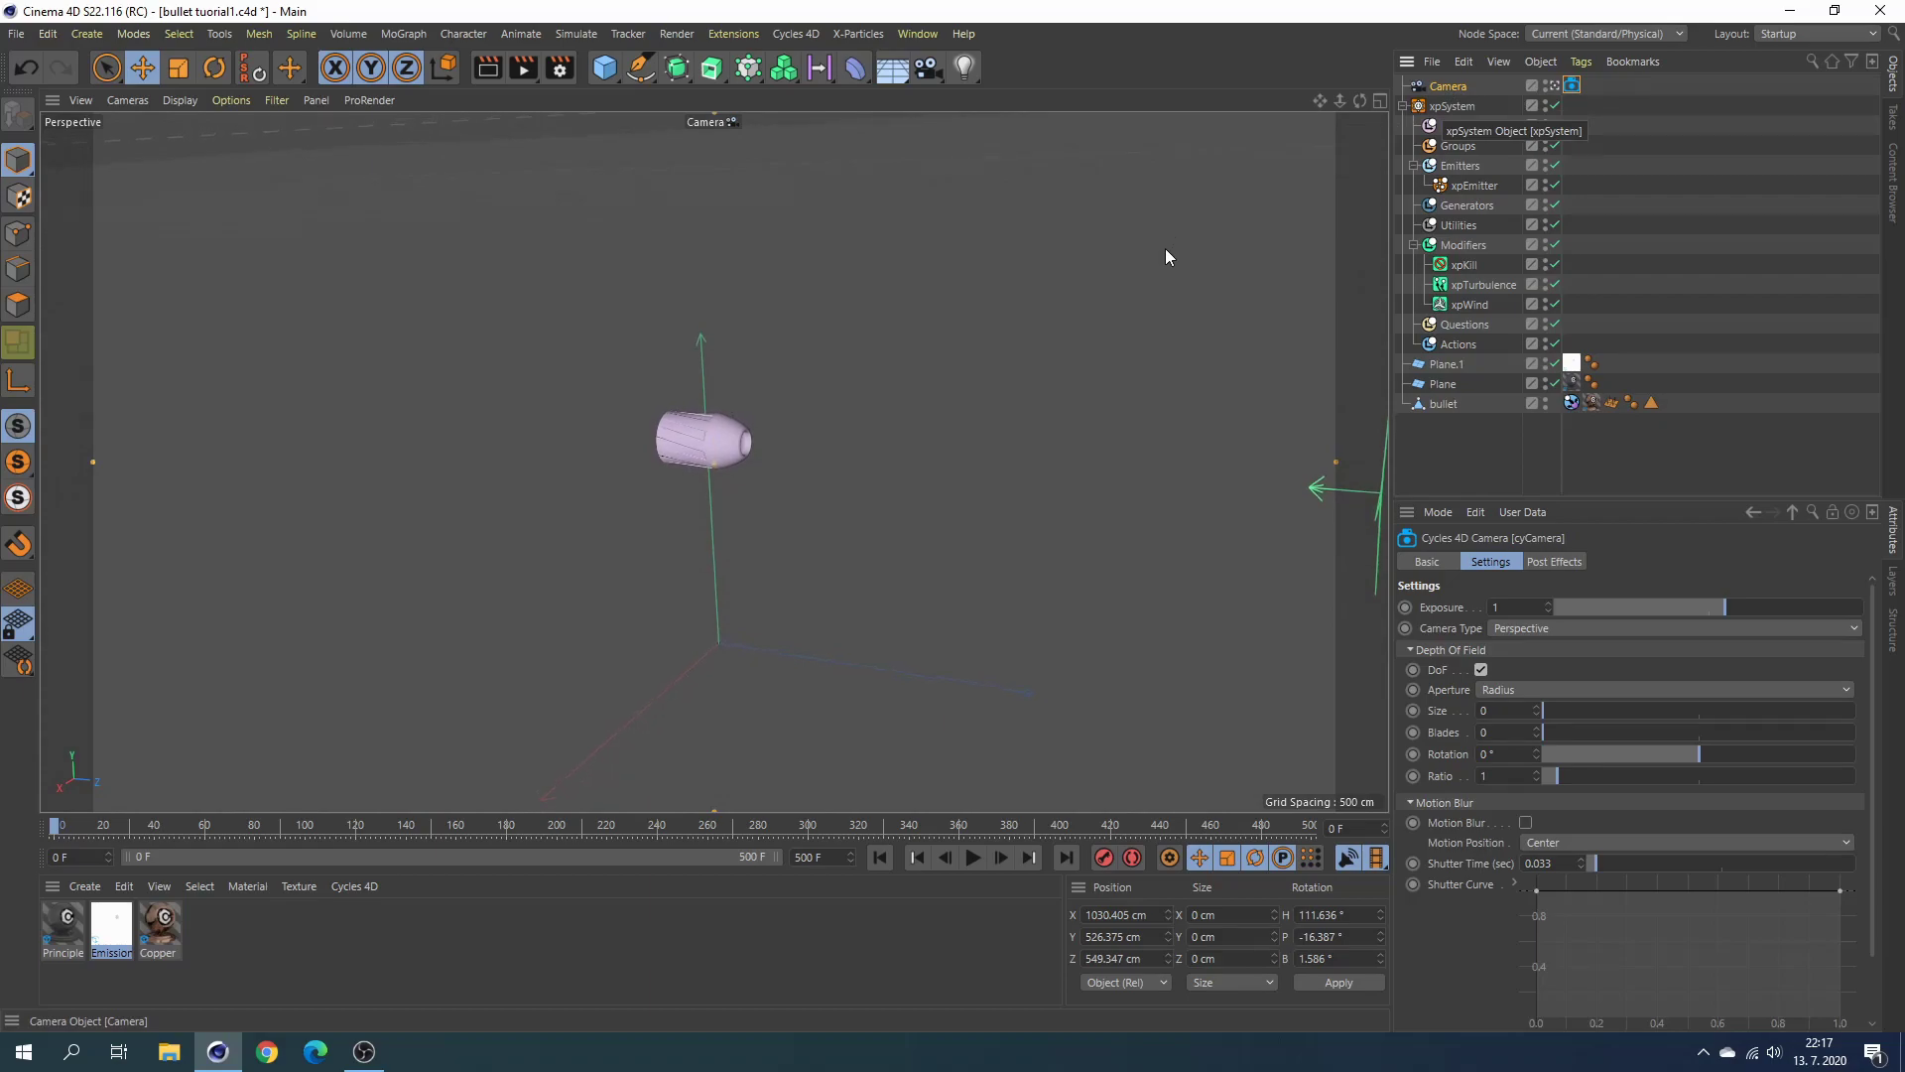
Preview the particle trail through the new camera, then rewind to frame 0.
{"action": "left_click", "coordinate": [973, 859]}
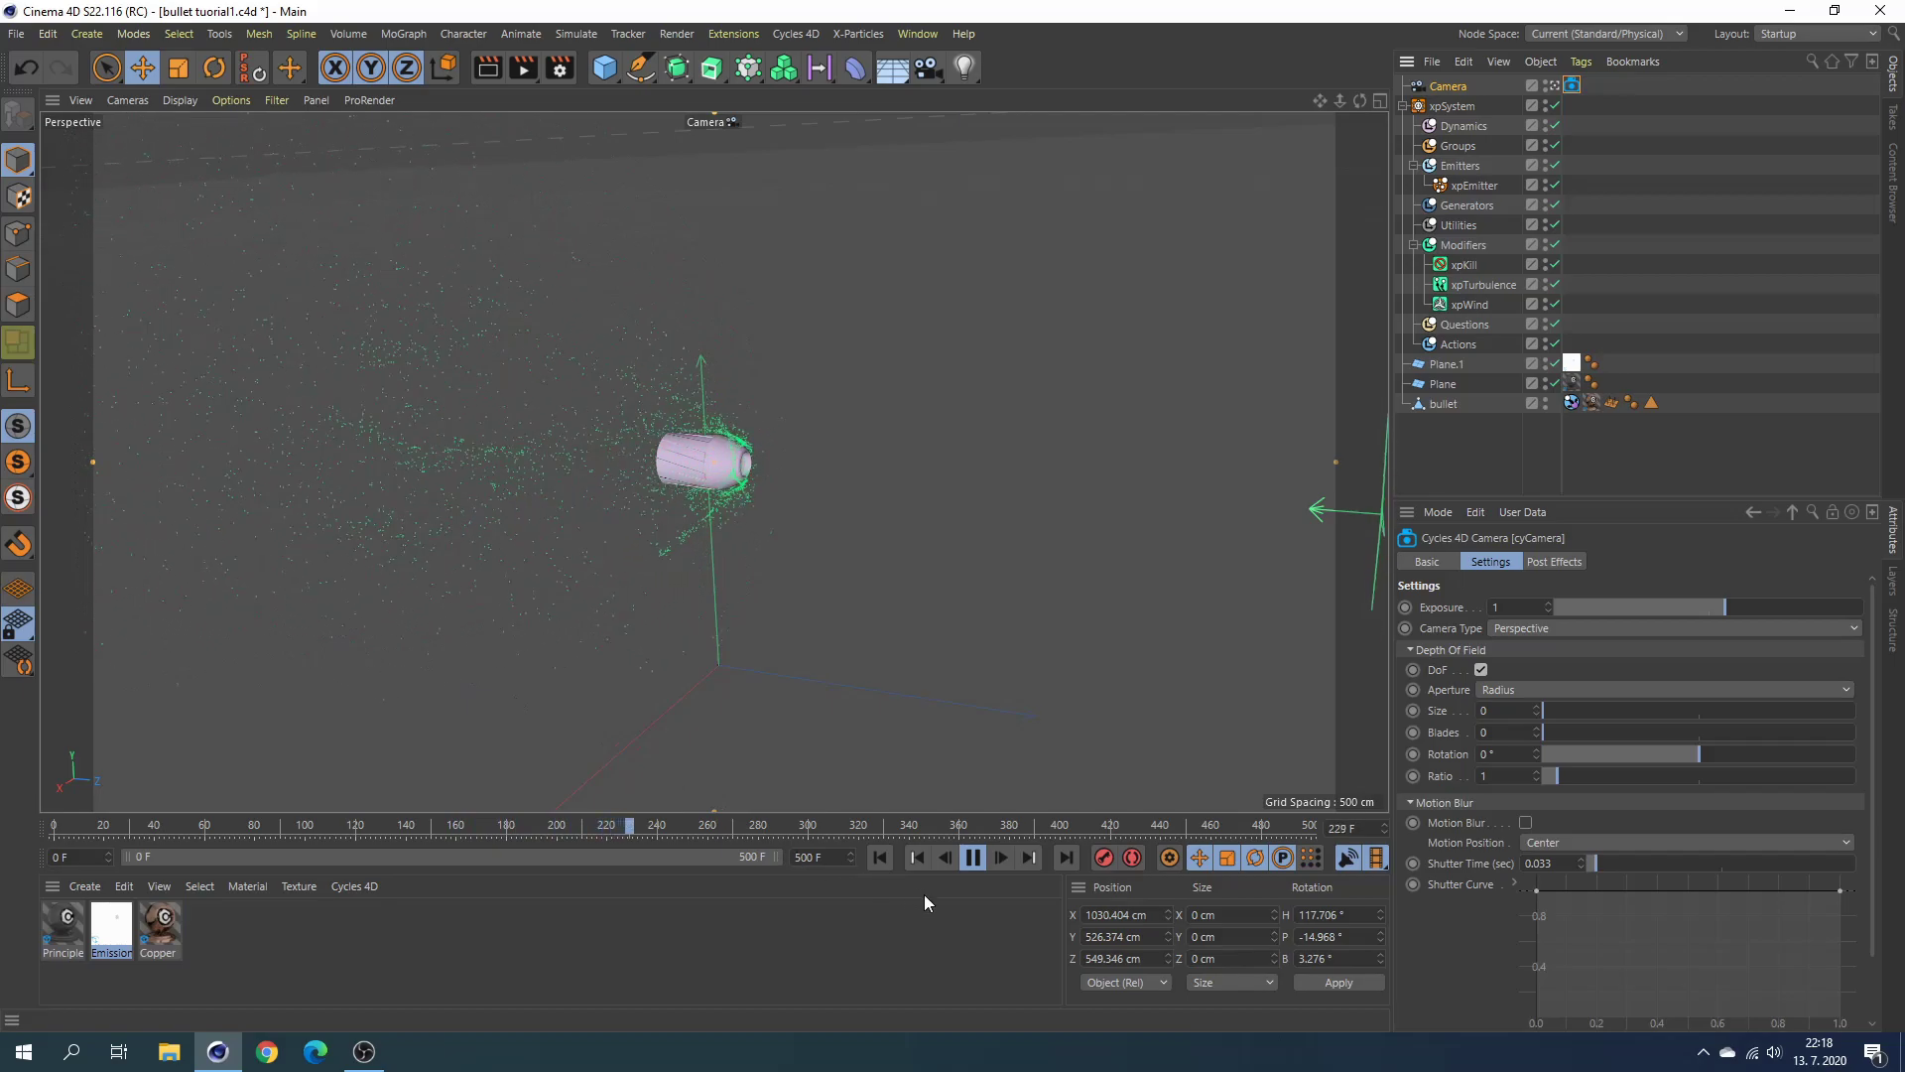
{"action": "left_click", "coordinate": [973, 857]}
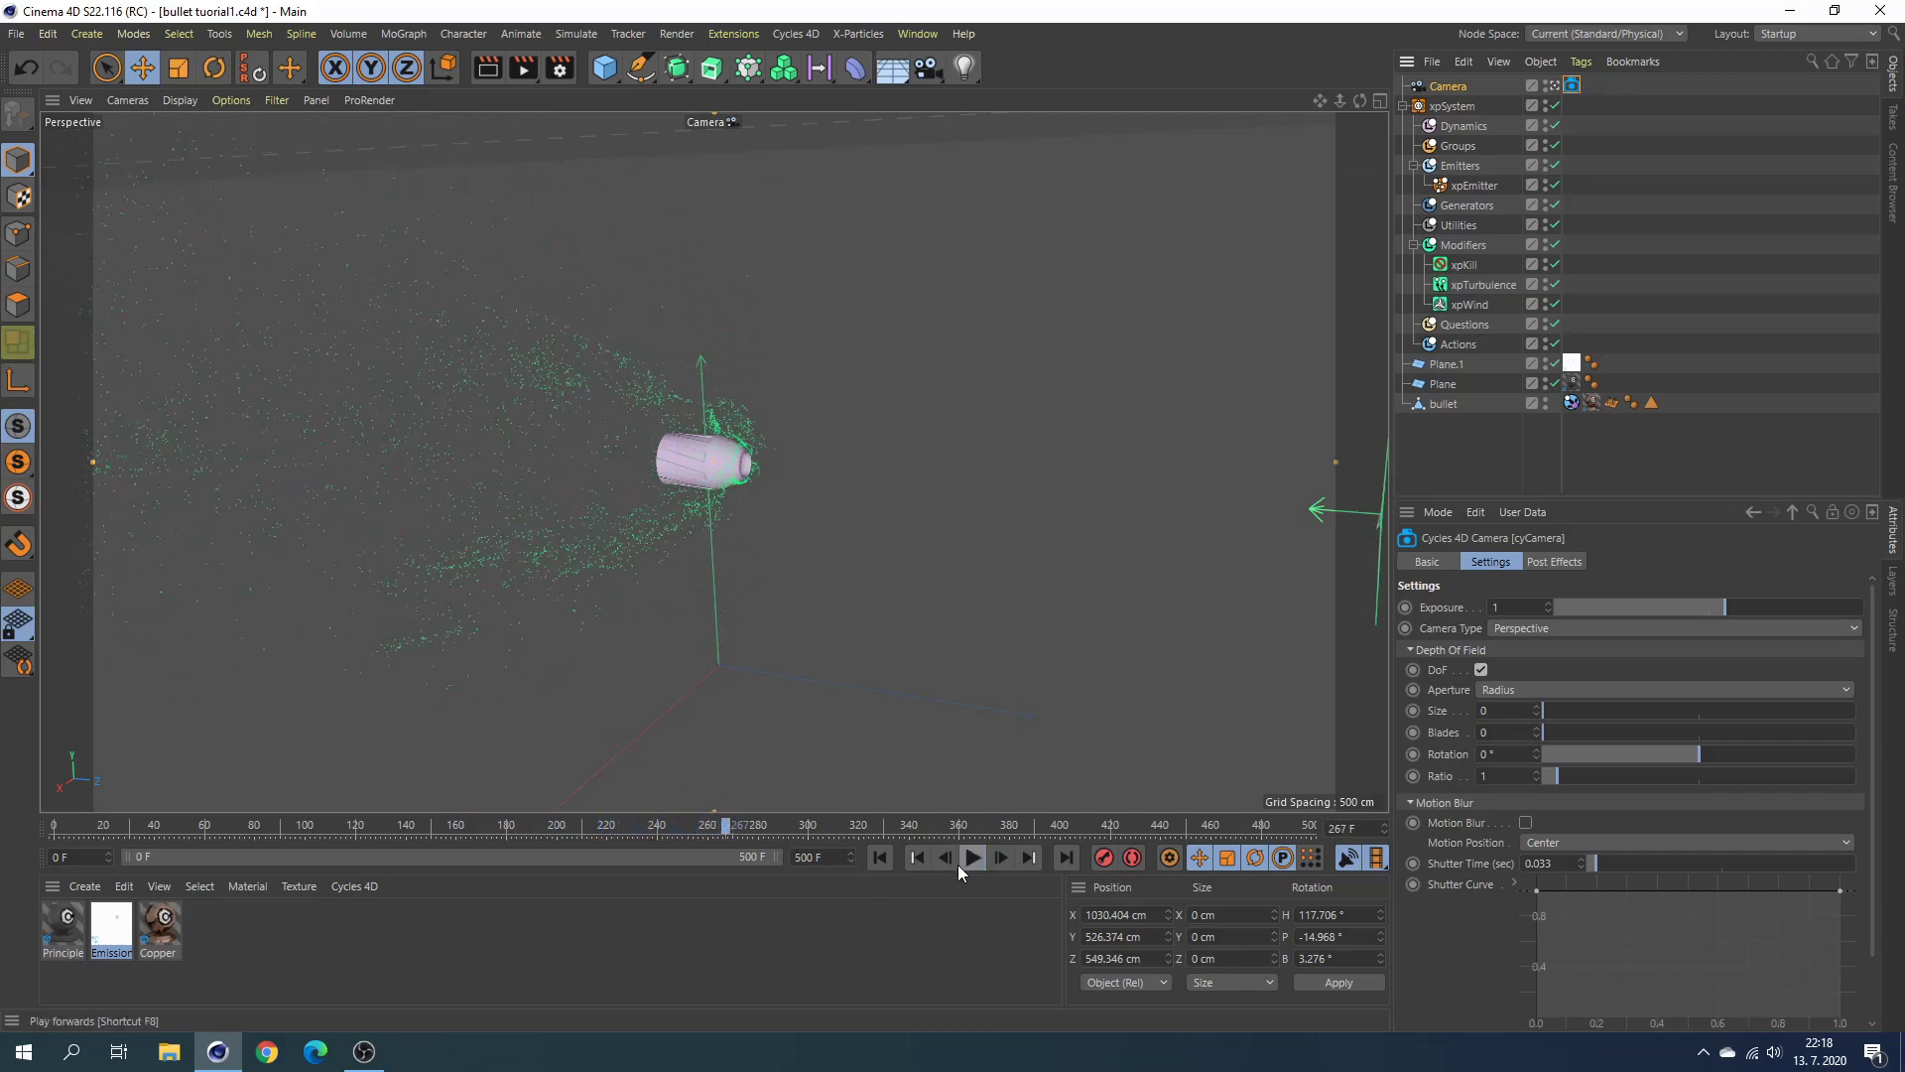
{"action": "left_click", "coordinate": [880, 859]}
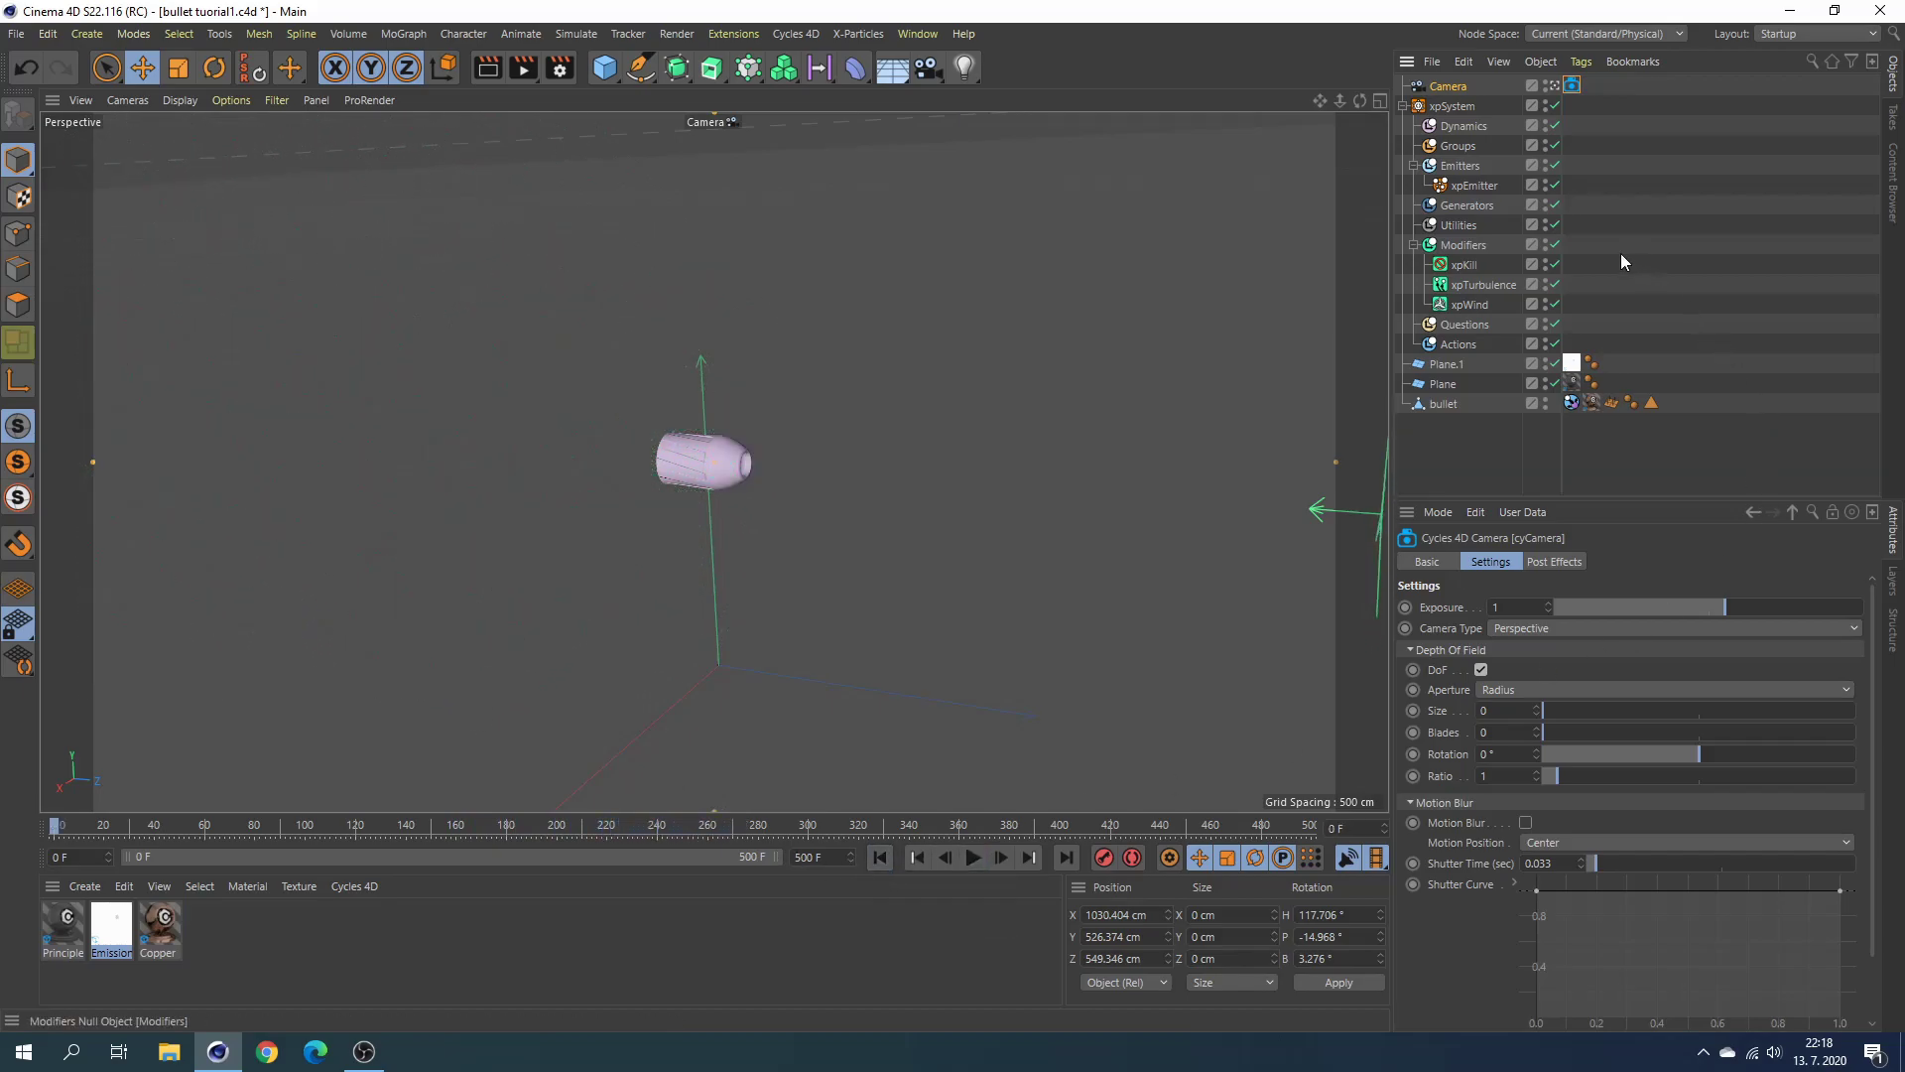
{"action": "left_click", "coordinate": [1474, 186]}
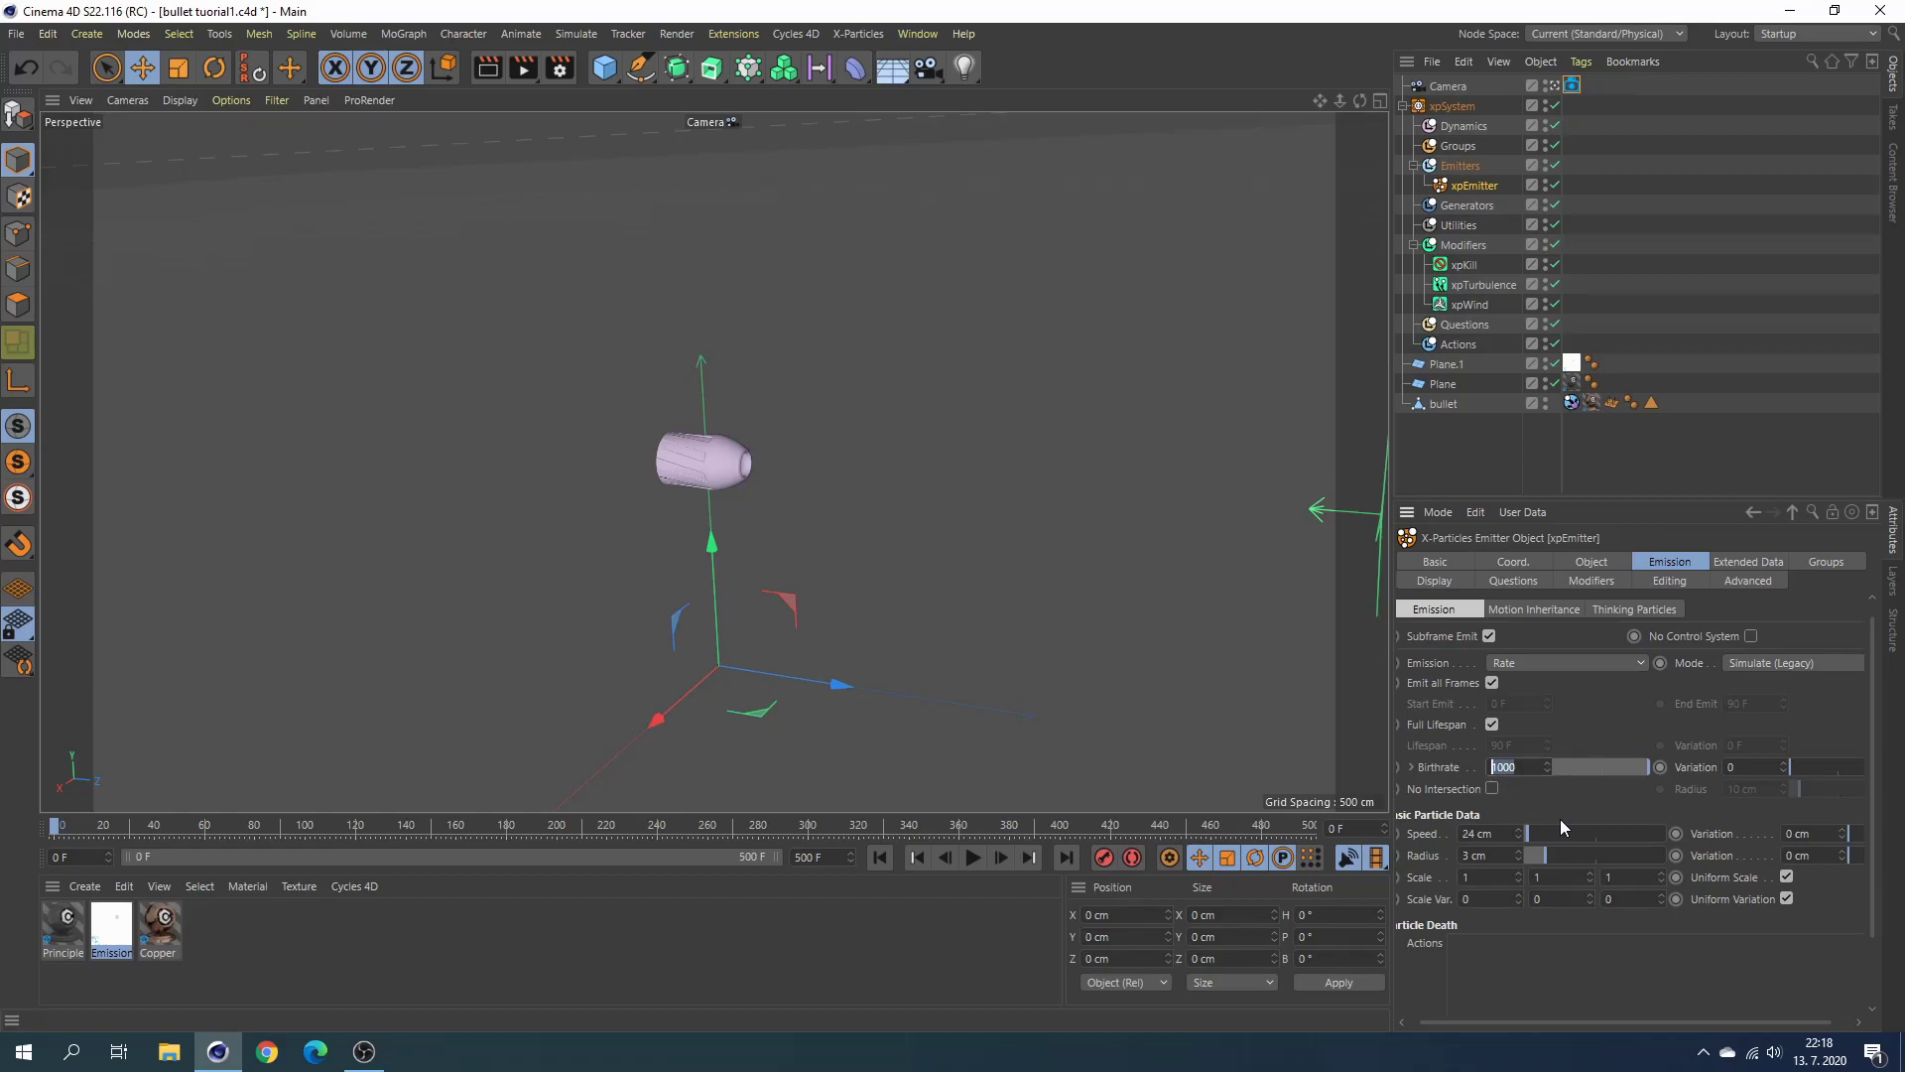
Set the xpEmitter birthrate to 100000 and particle radius to 0.5 cm.
{"action": "type", "text": "1"}
{"action": "key", "text": "Return"}
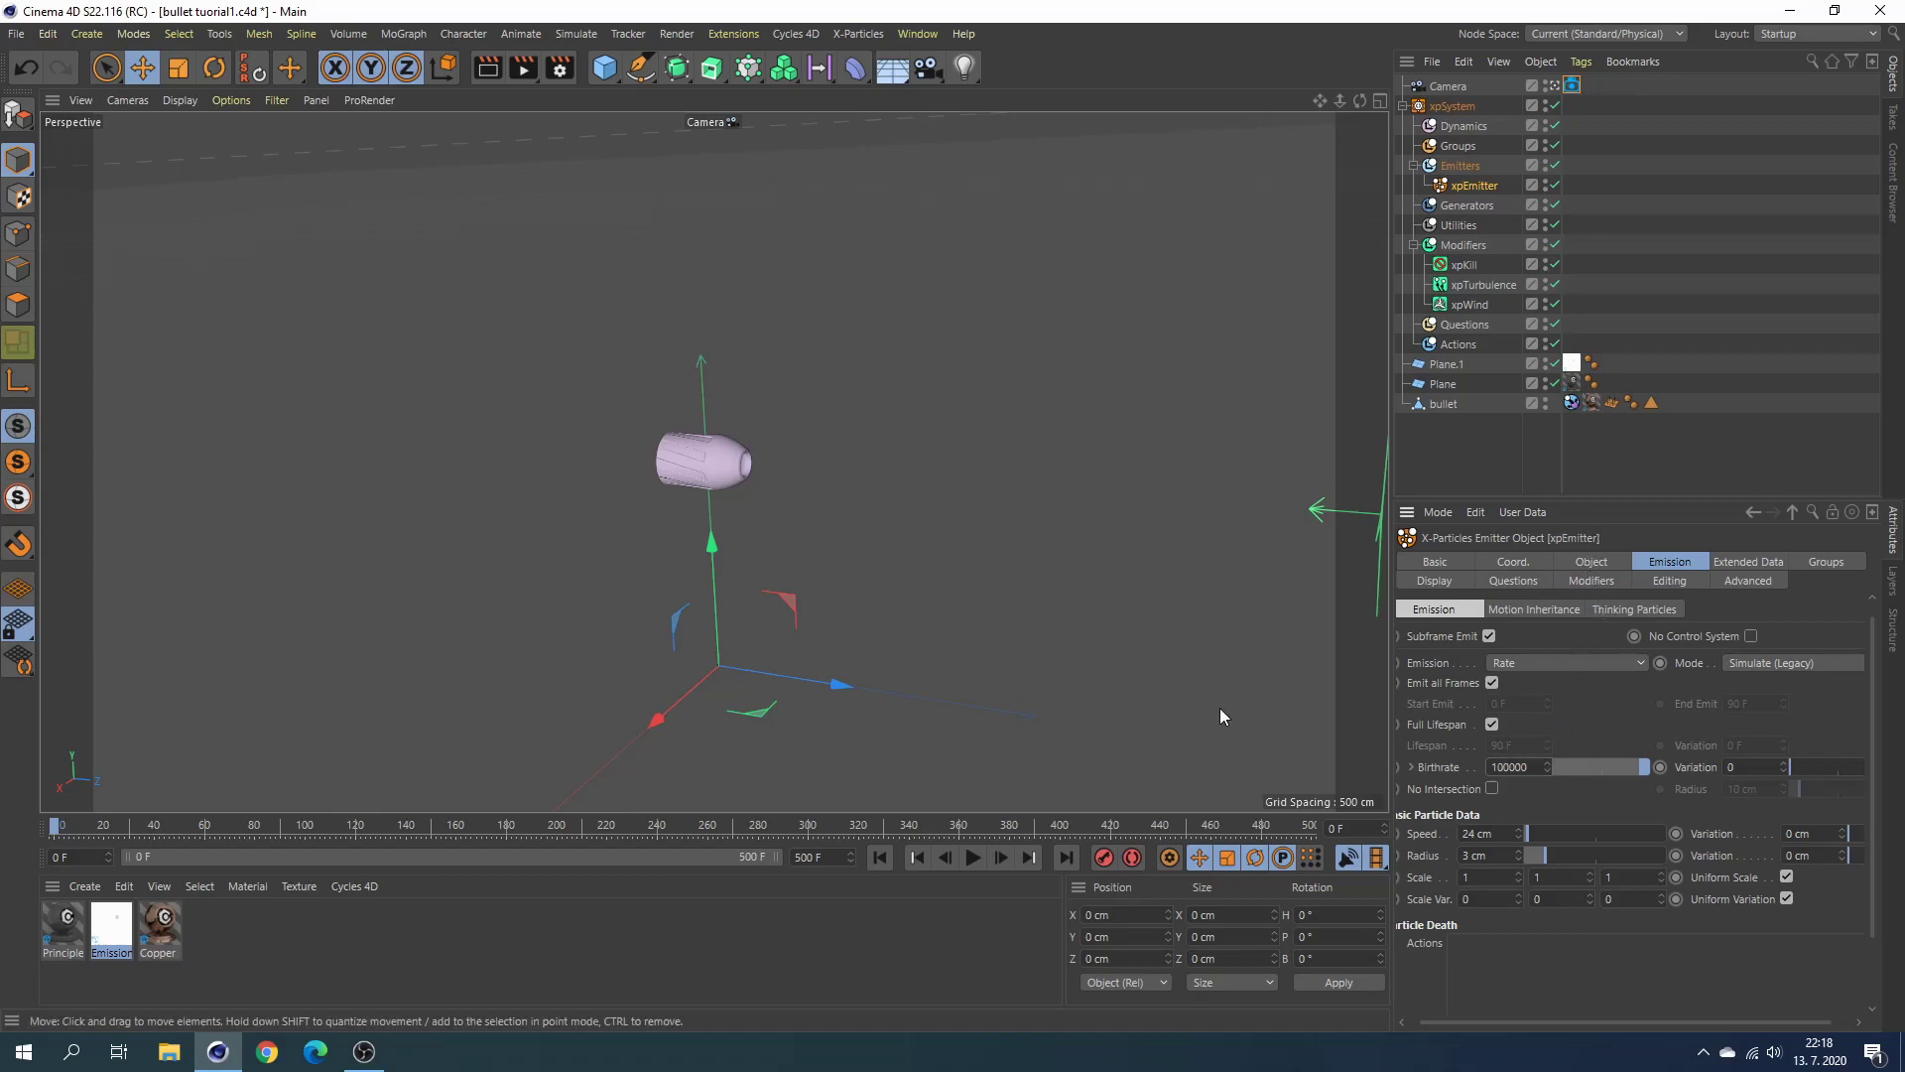
{"action": "left_click_drag", "start_coordinate": [933, 604], "coordinate": [933, 604], "text": "alt"}
{"action": "type", "text": "0.1"}
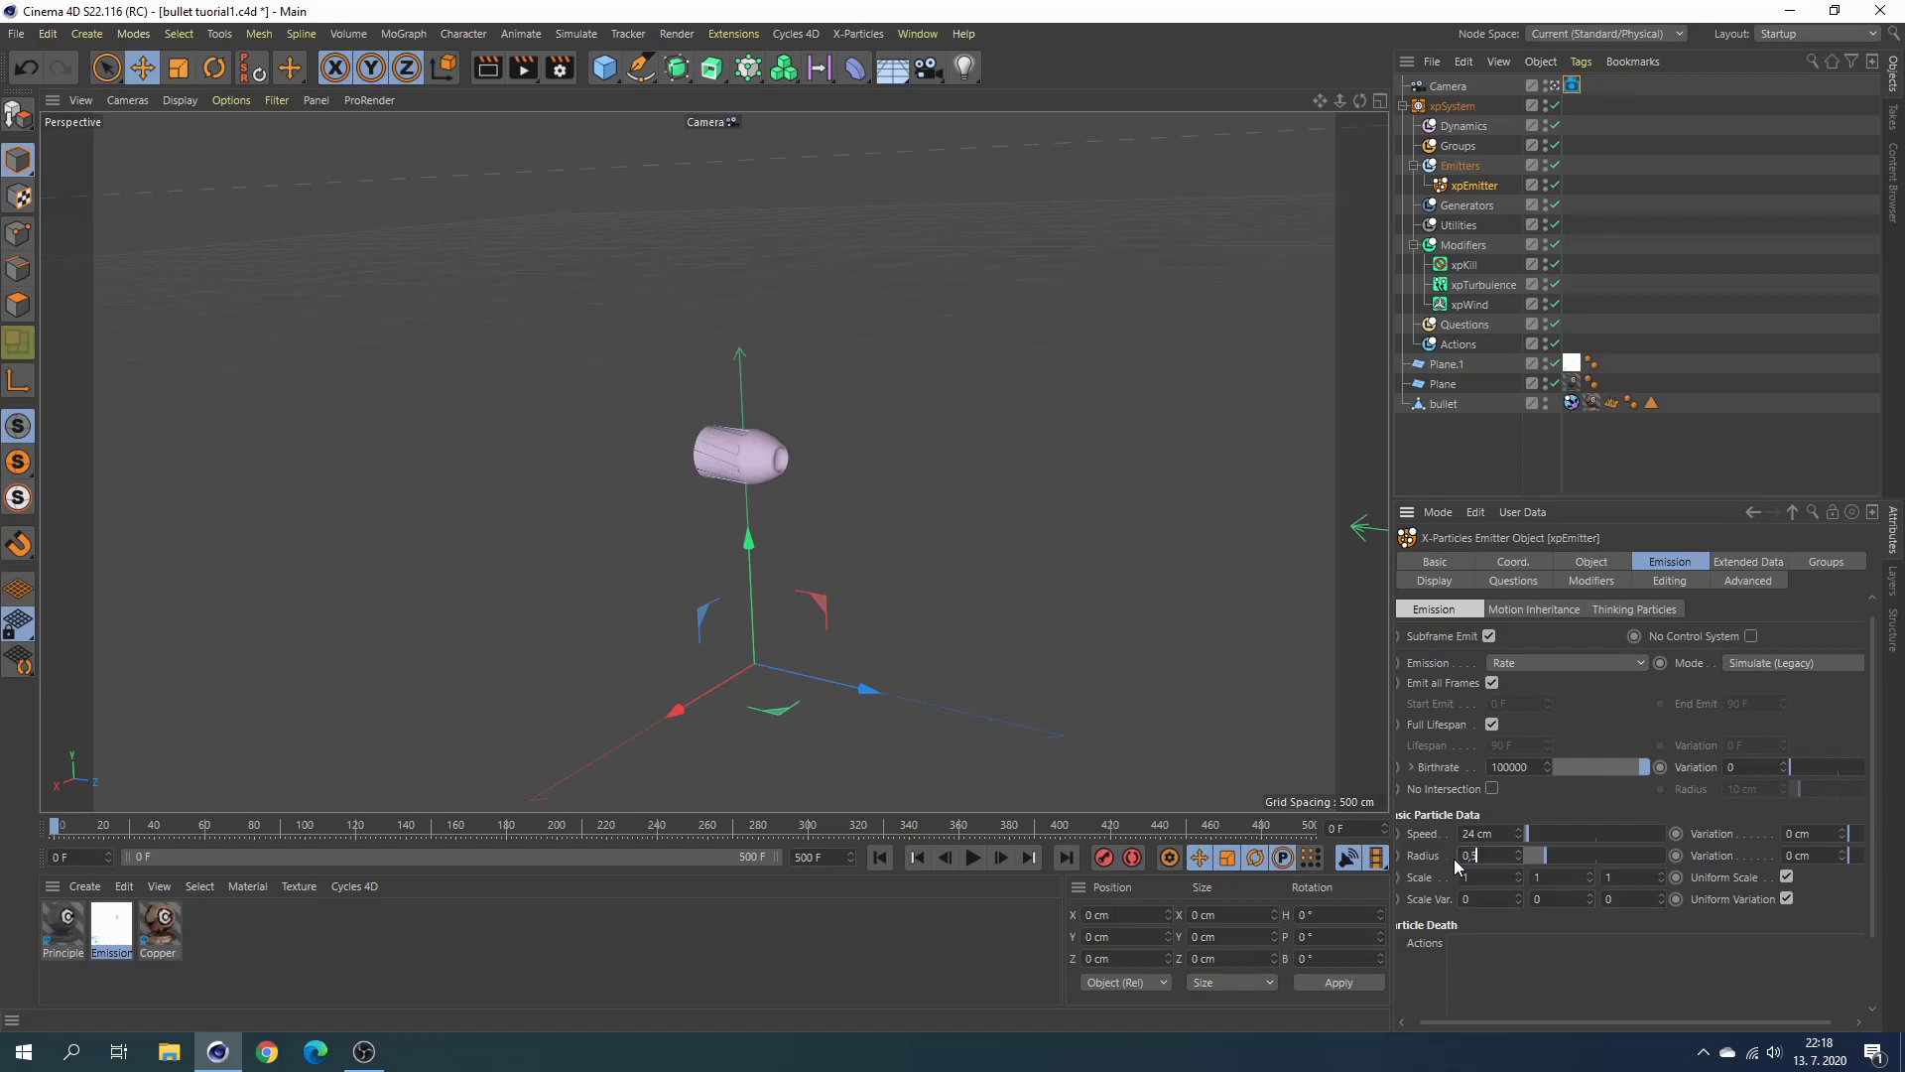
{"action": "type", "text": "0.5"}
{"action": "key", "text": "Return"}
Preview the denser particle spray, stopping playback at frame 55.
{"action": "mouse_move", "coordinate": [955, 391]}
{"action": "left_mouse_down", "text": "alt"}
{"action": "mouse_move", "coordinate": [967, 467]}
{"action": "mouse_move", "coordinate": [893, 640]}
{"action": "left_mouse_up", "text": "alt"}
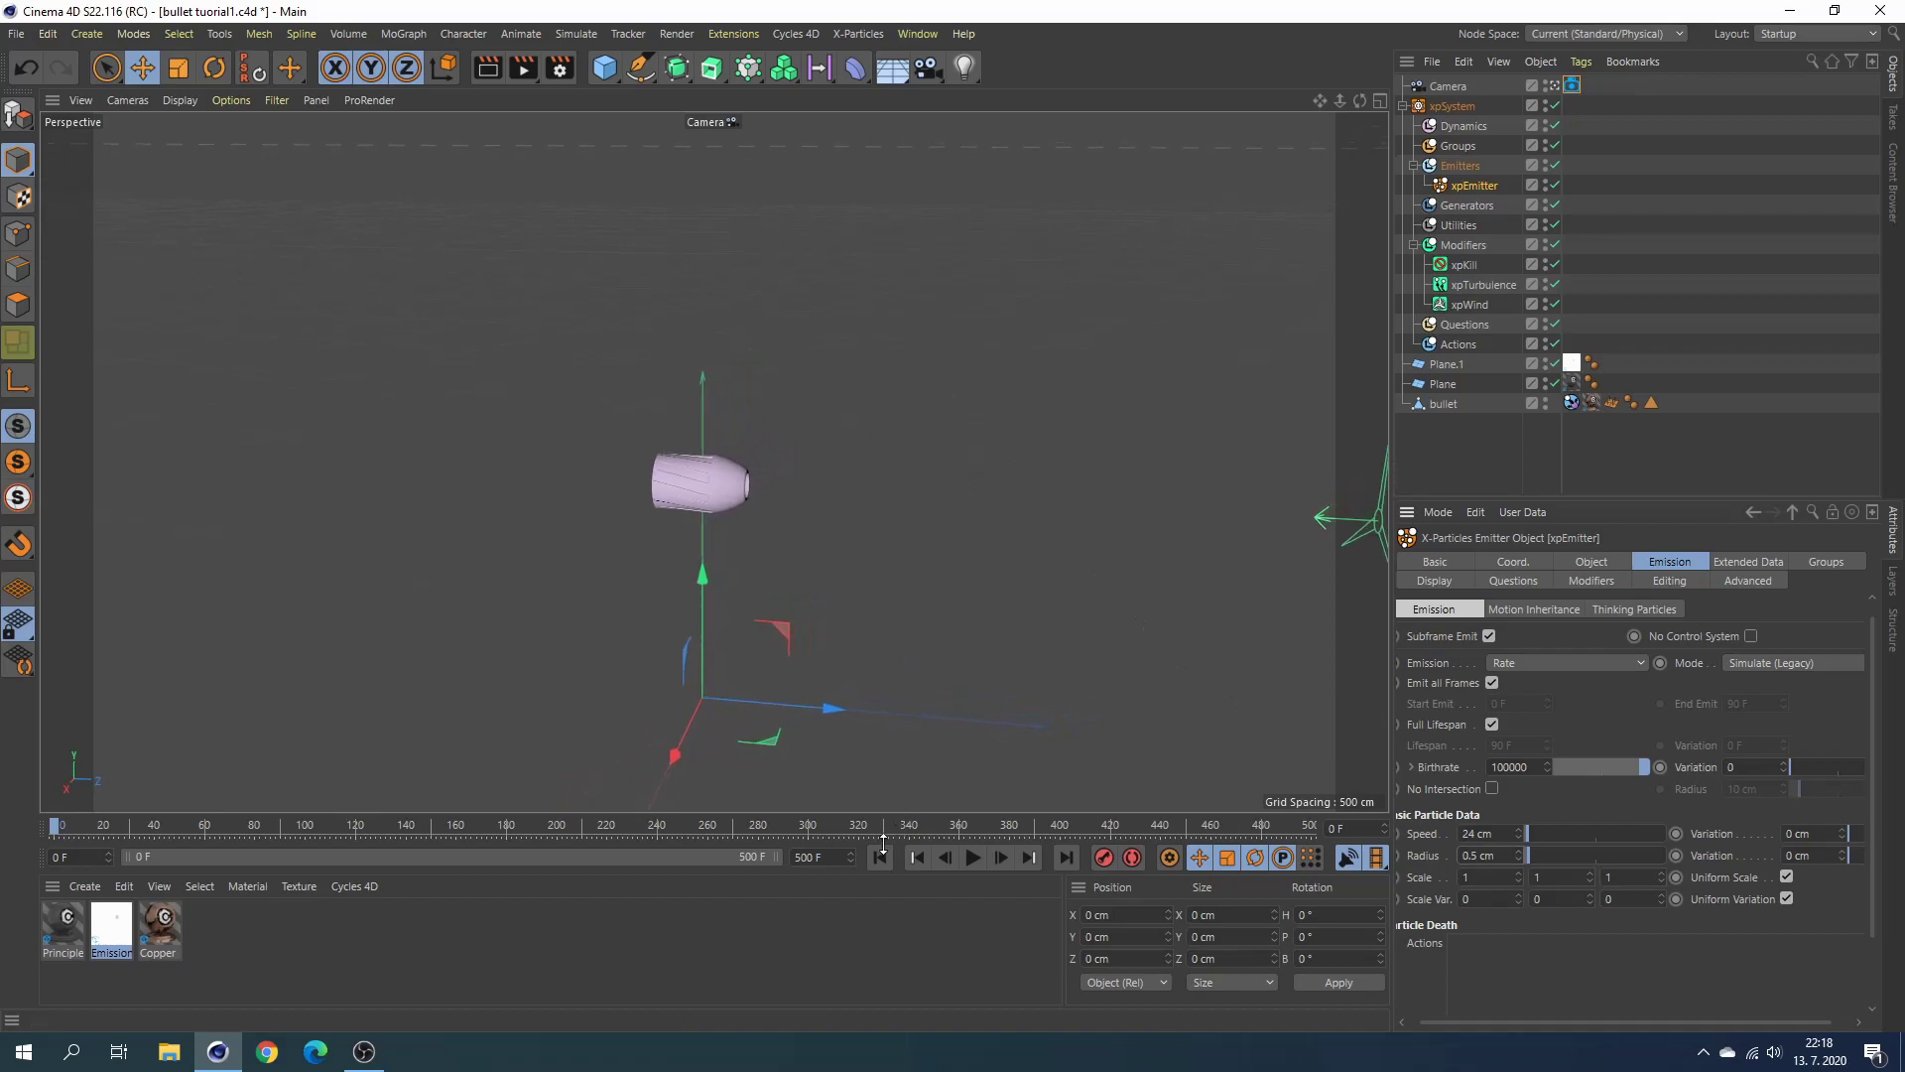
{"action": "left_click", "coordinate": [973, 857]}
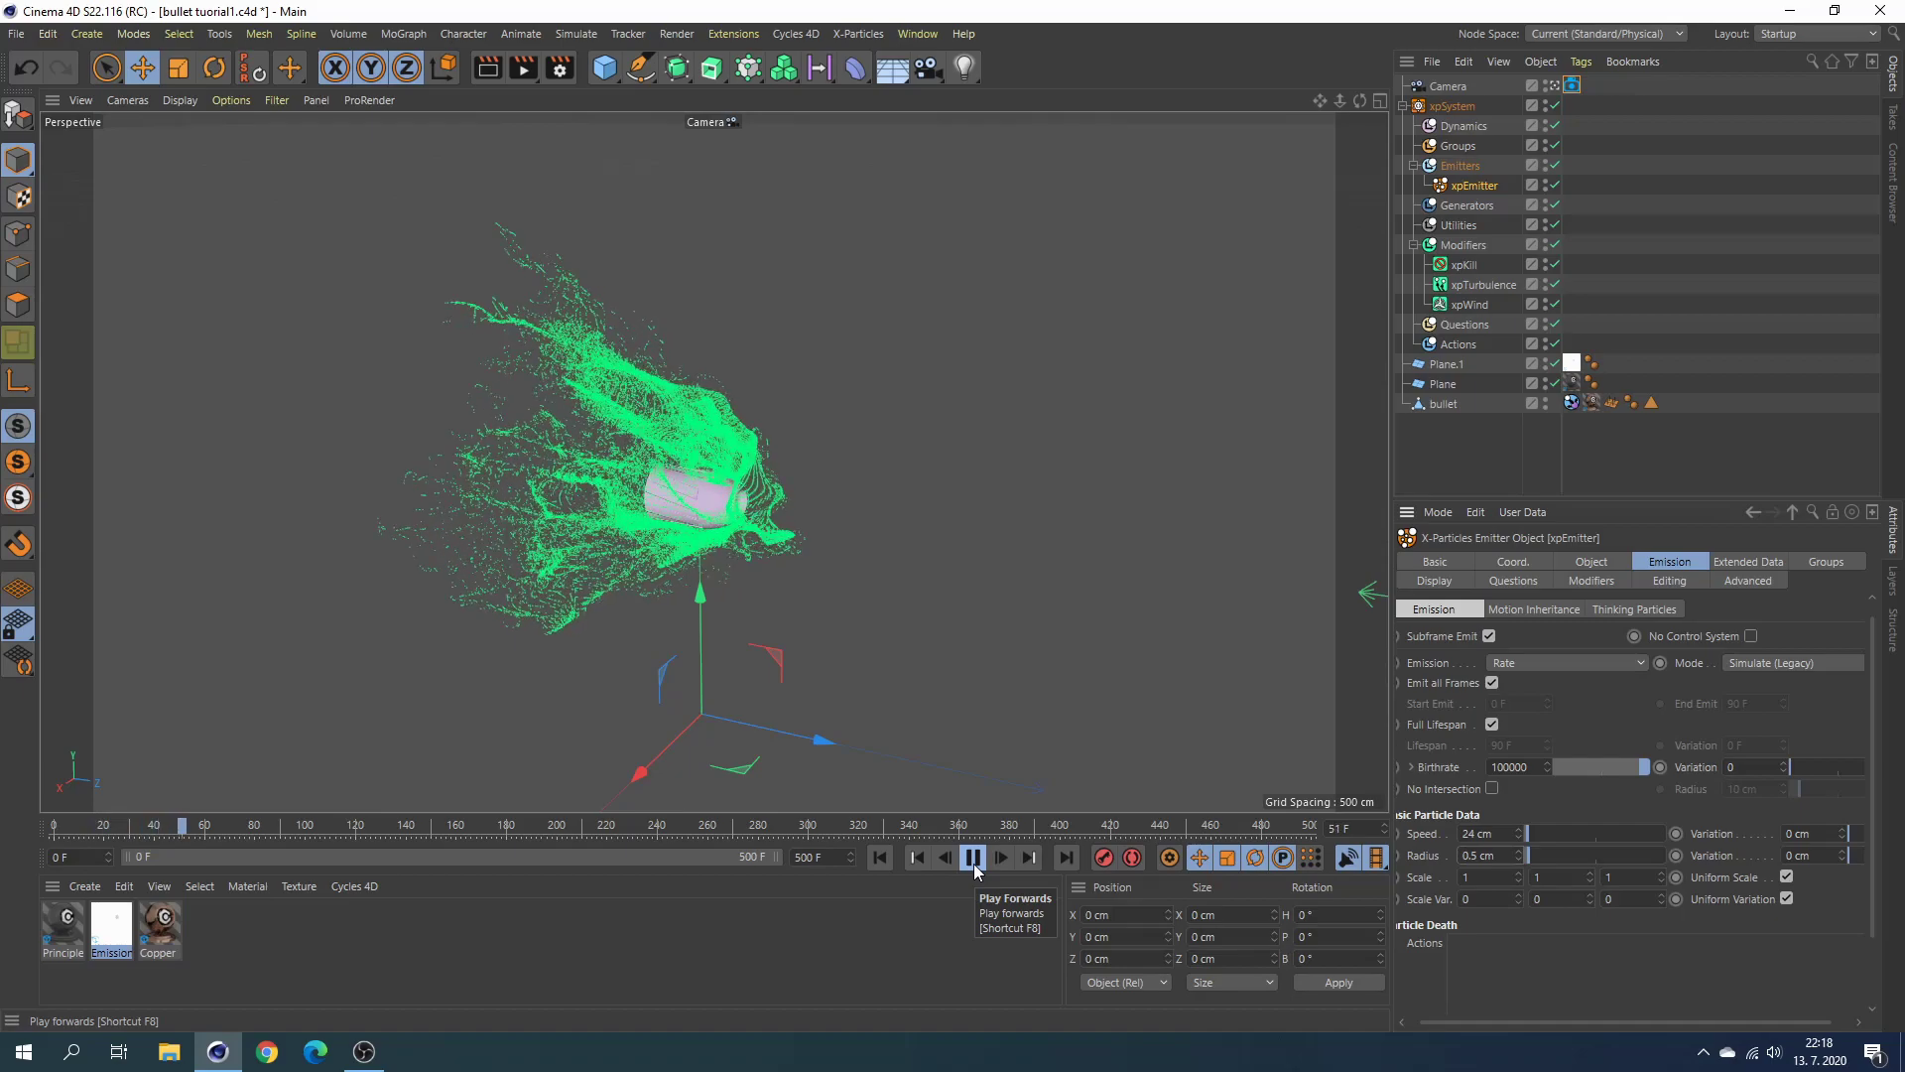
{"action": "left_click", "coordinate": [974, 857]}
{"action": "left_click_drag", "start_coordinate": [984, 724], "coordinate": [1312, 490], "text": "alt"}
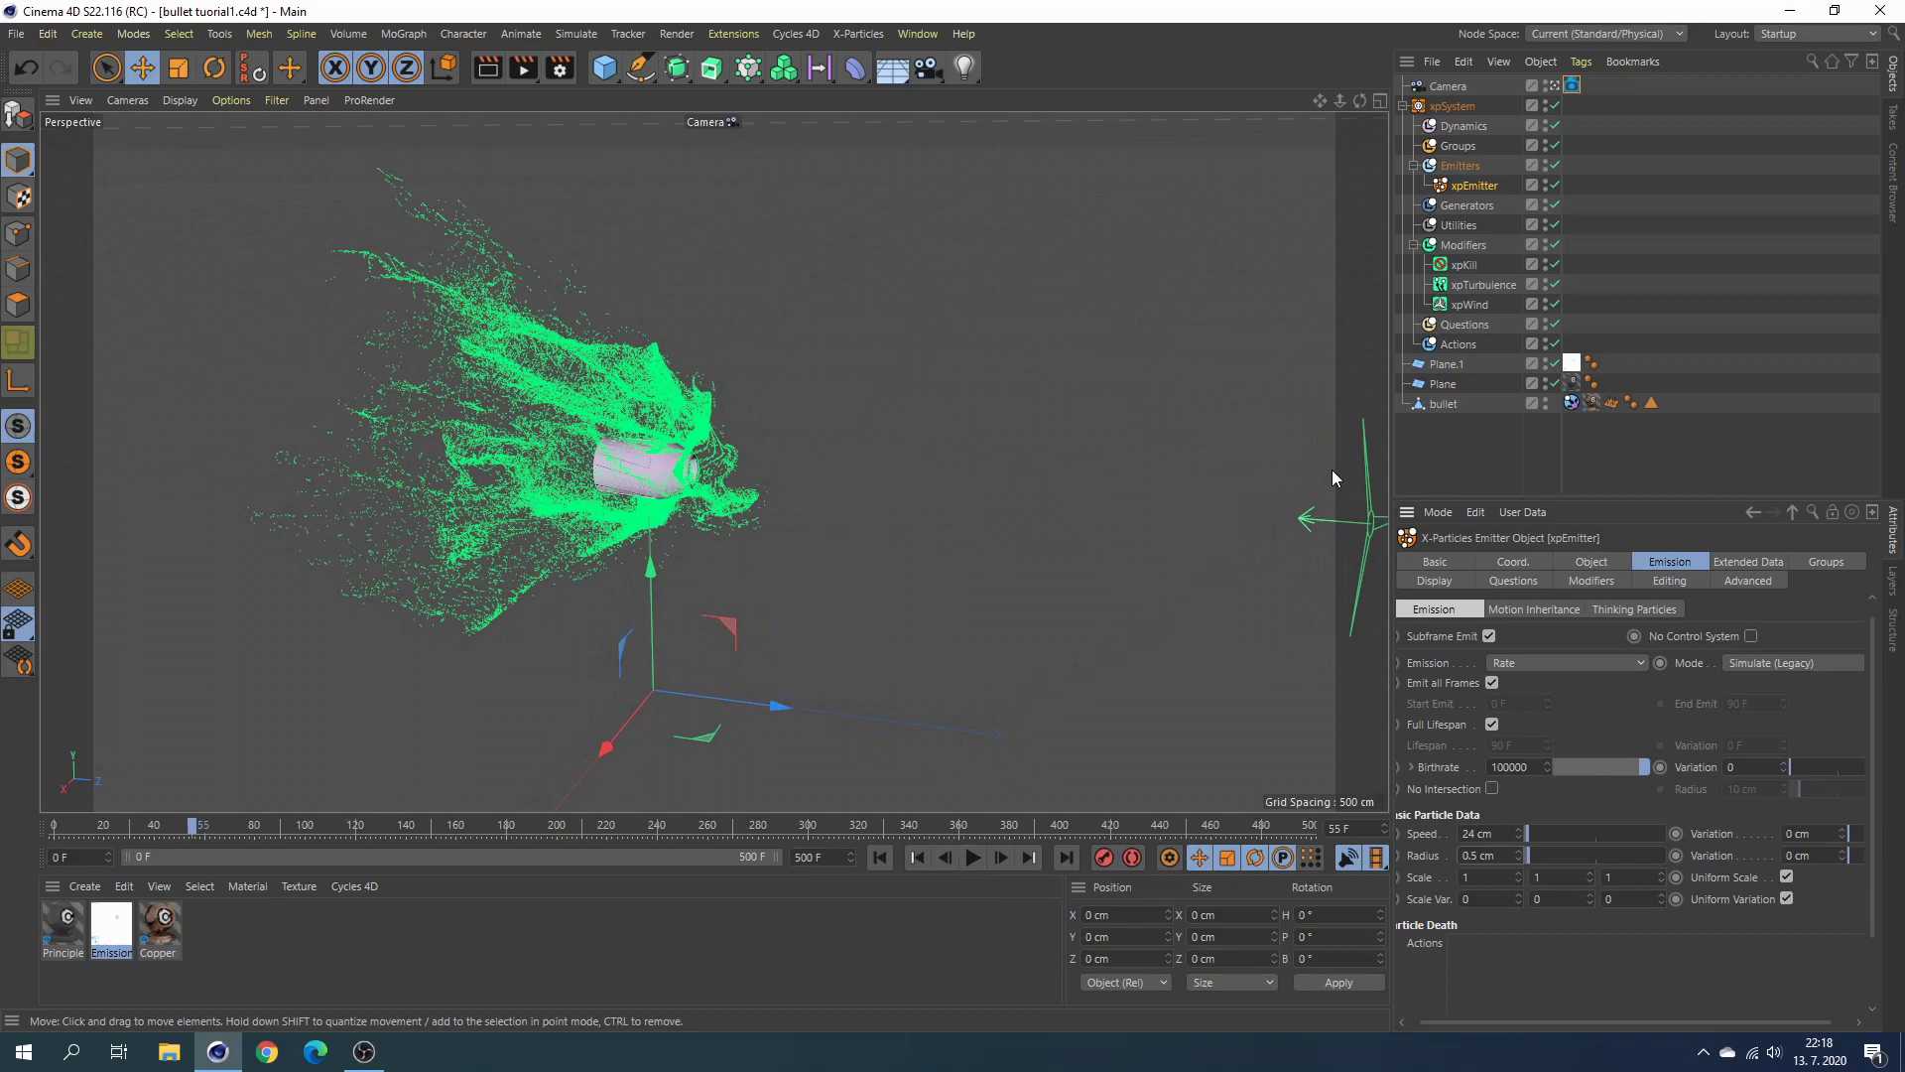
{"action": "left_click", "coordinate": [1470, 304]}
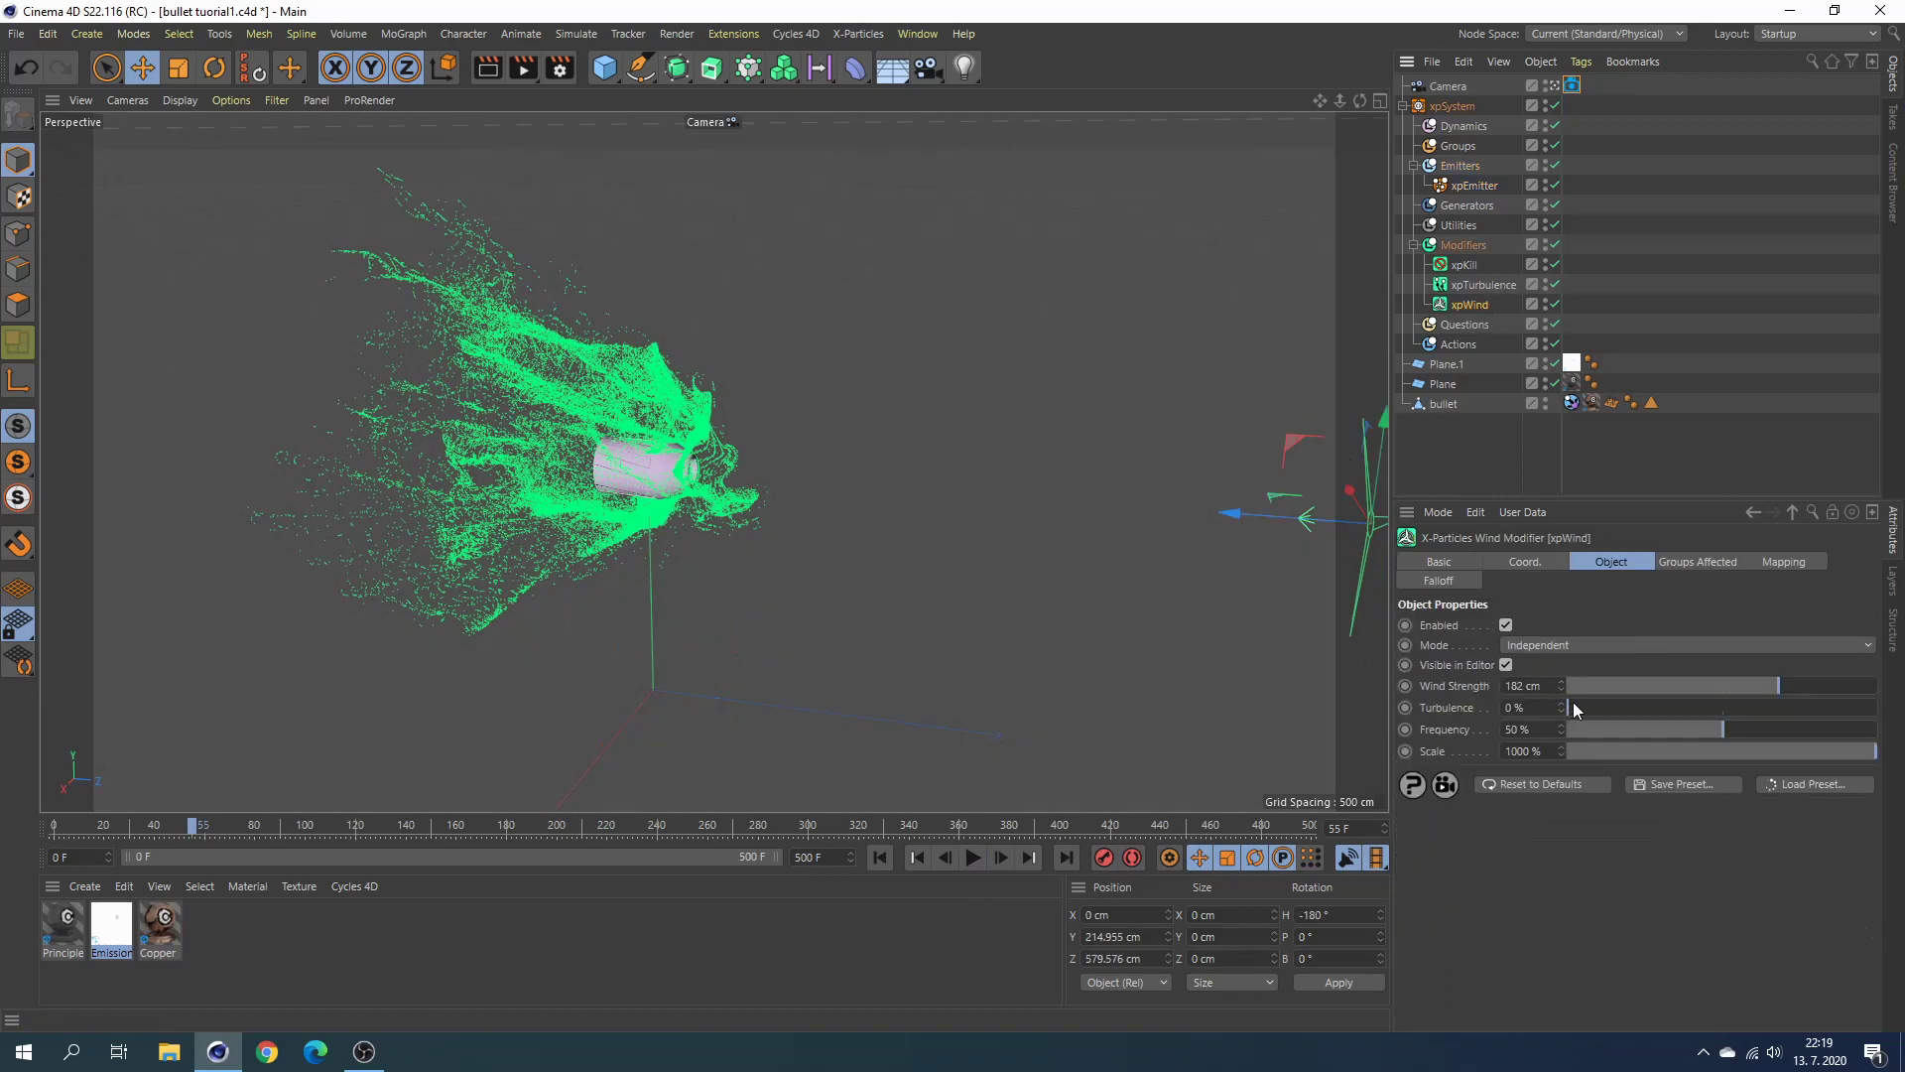
Set xpWind strength to 364 cm, replay the stretched trail, and return to frame 0.
{"action": "left_click_drag", "start_coordinate": [1778, 687], "coordinate": [1836, 692]}
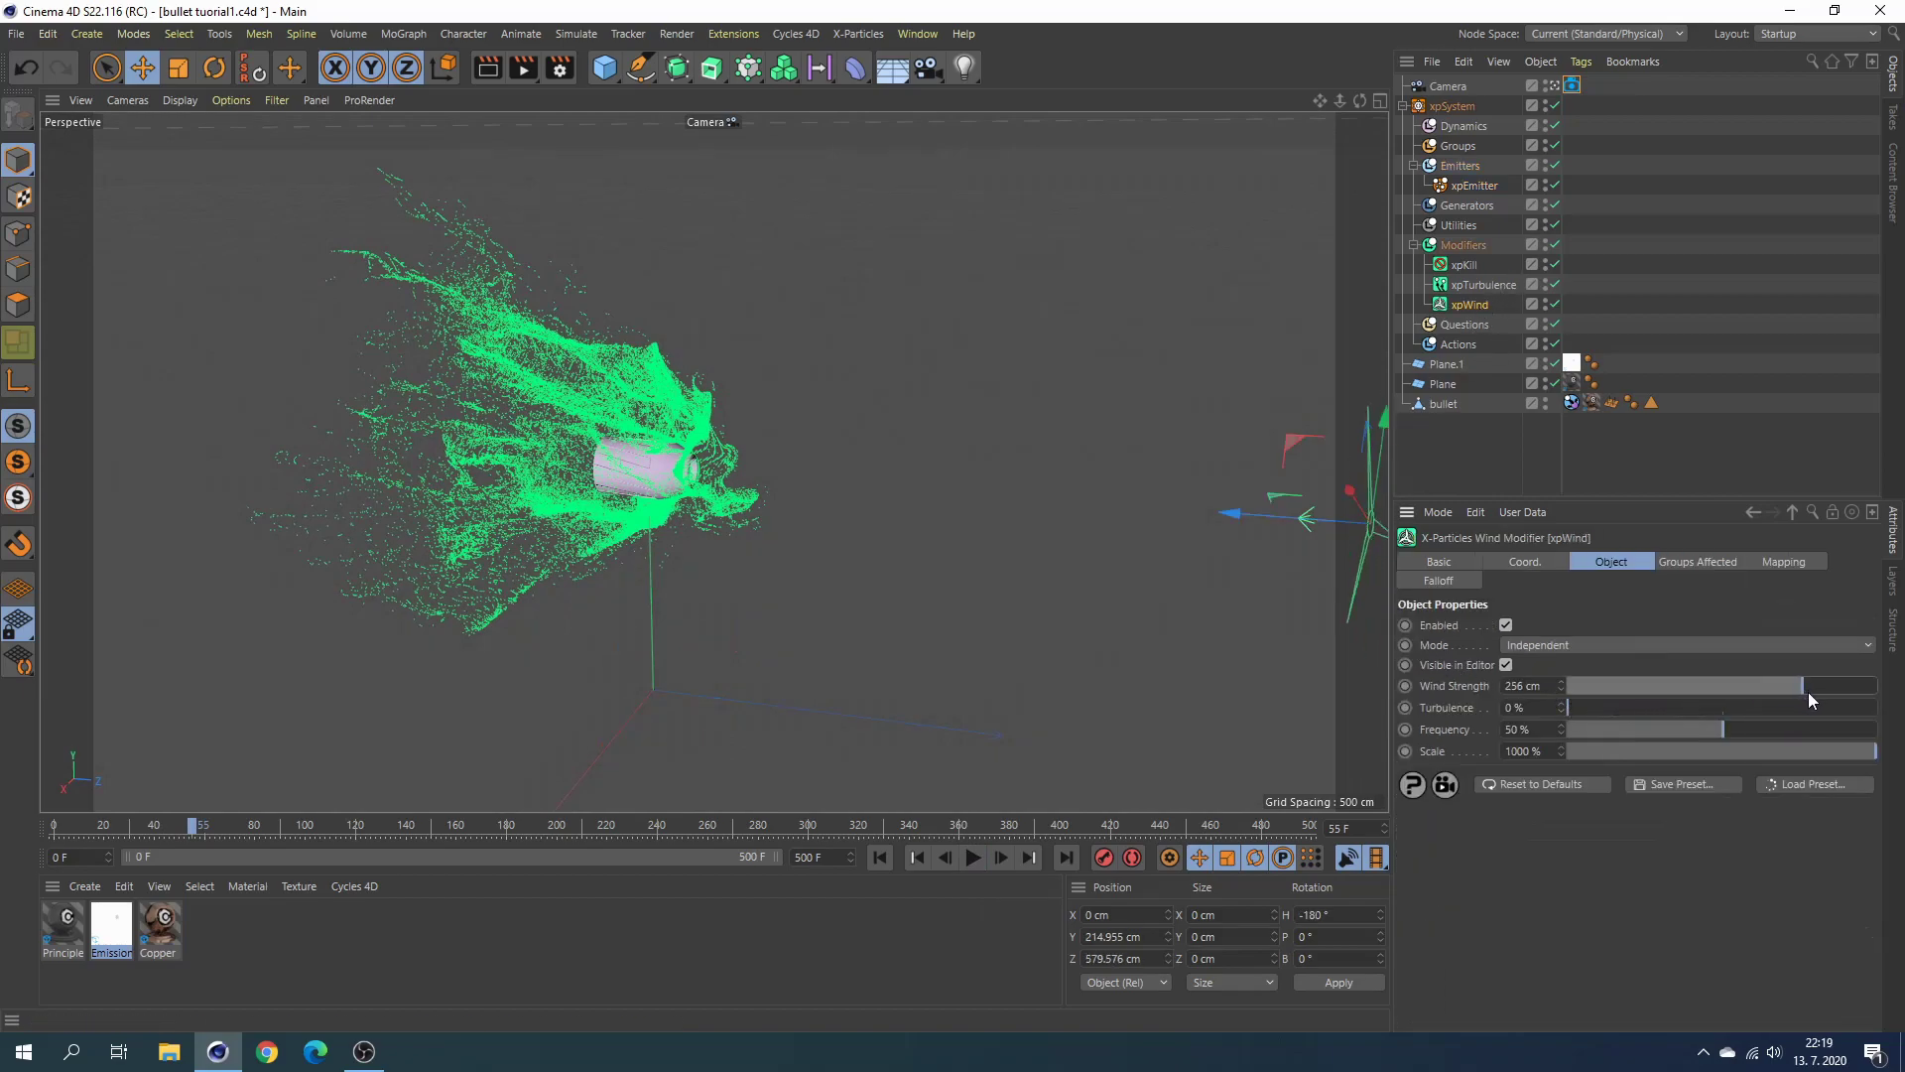
{"action": "left_click", "coordinate": [916, 858]}
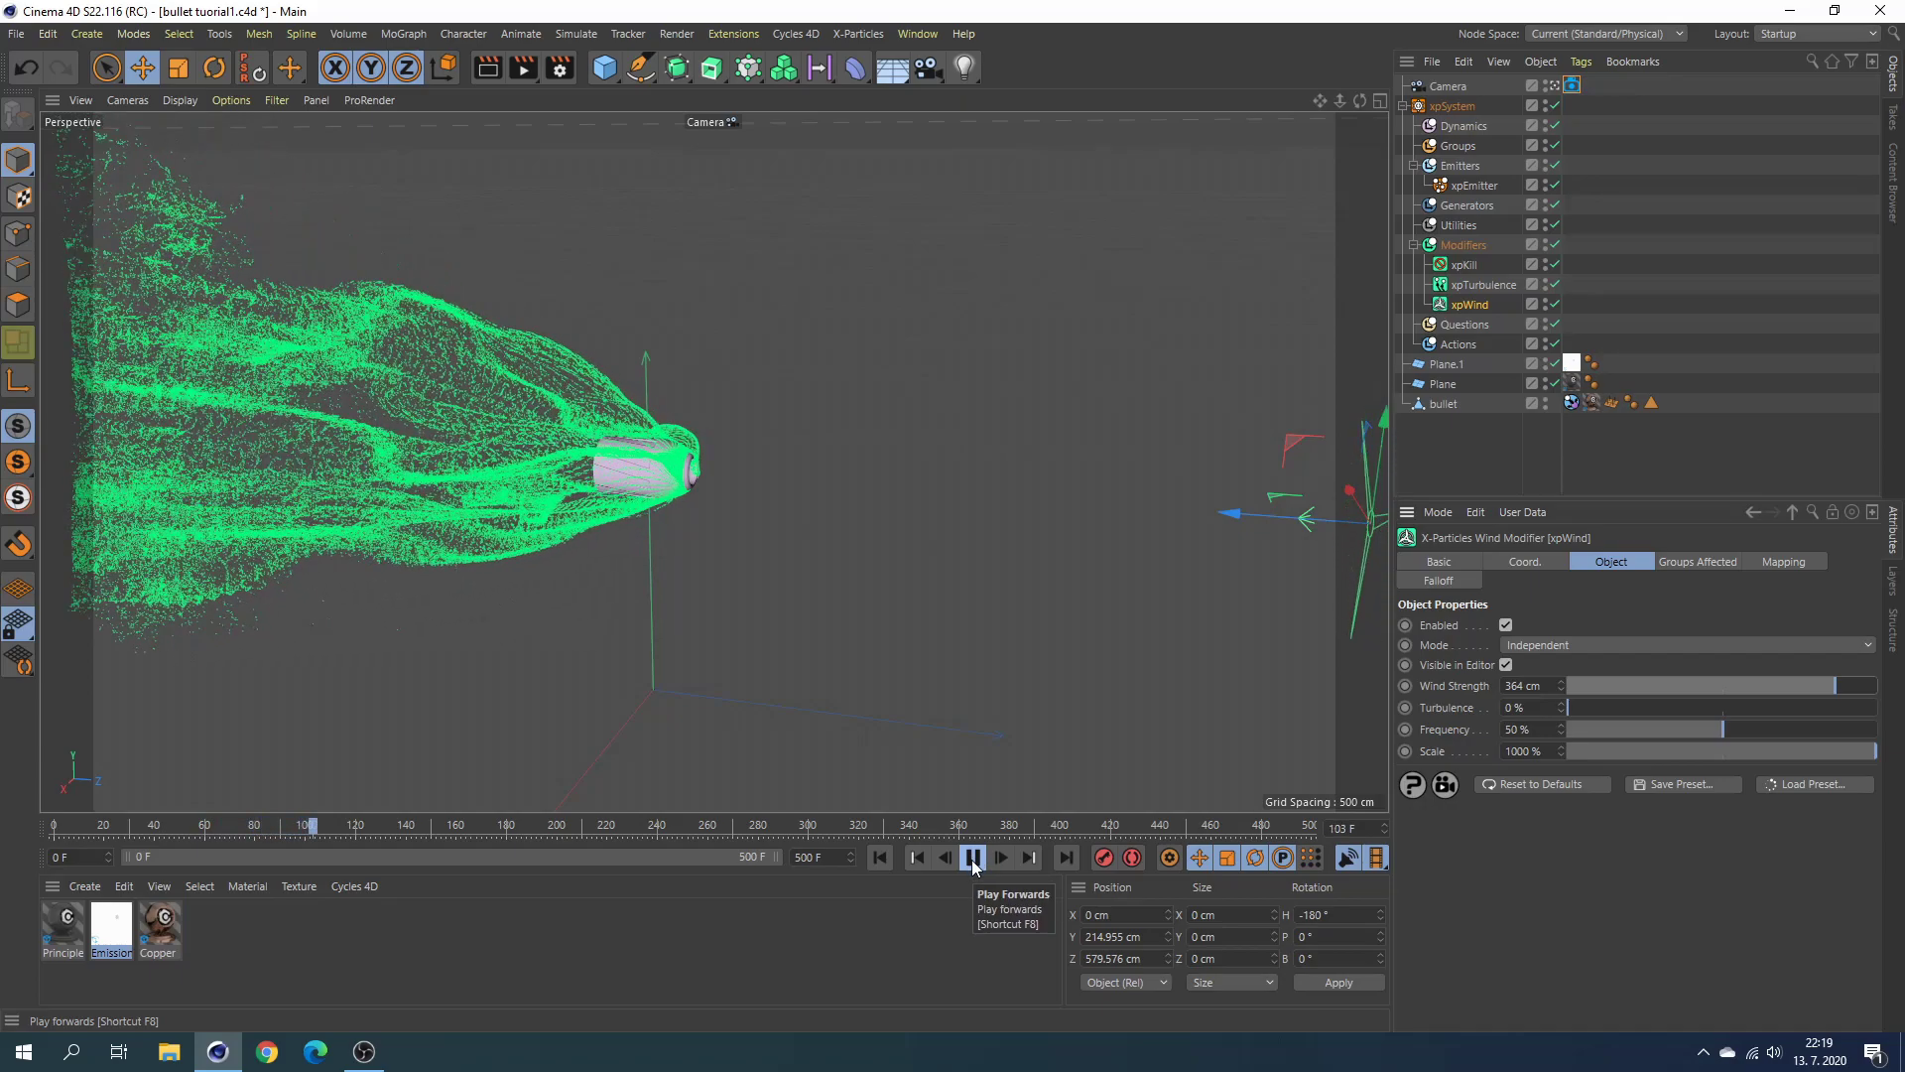
{"action": "left_click", "coordinate": [973, 859]}
{"action": "left_click", "coordinate": [881, 858]}
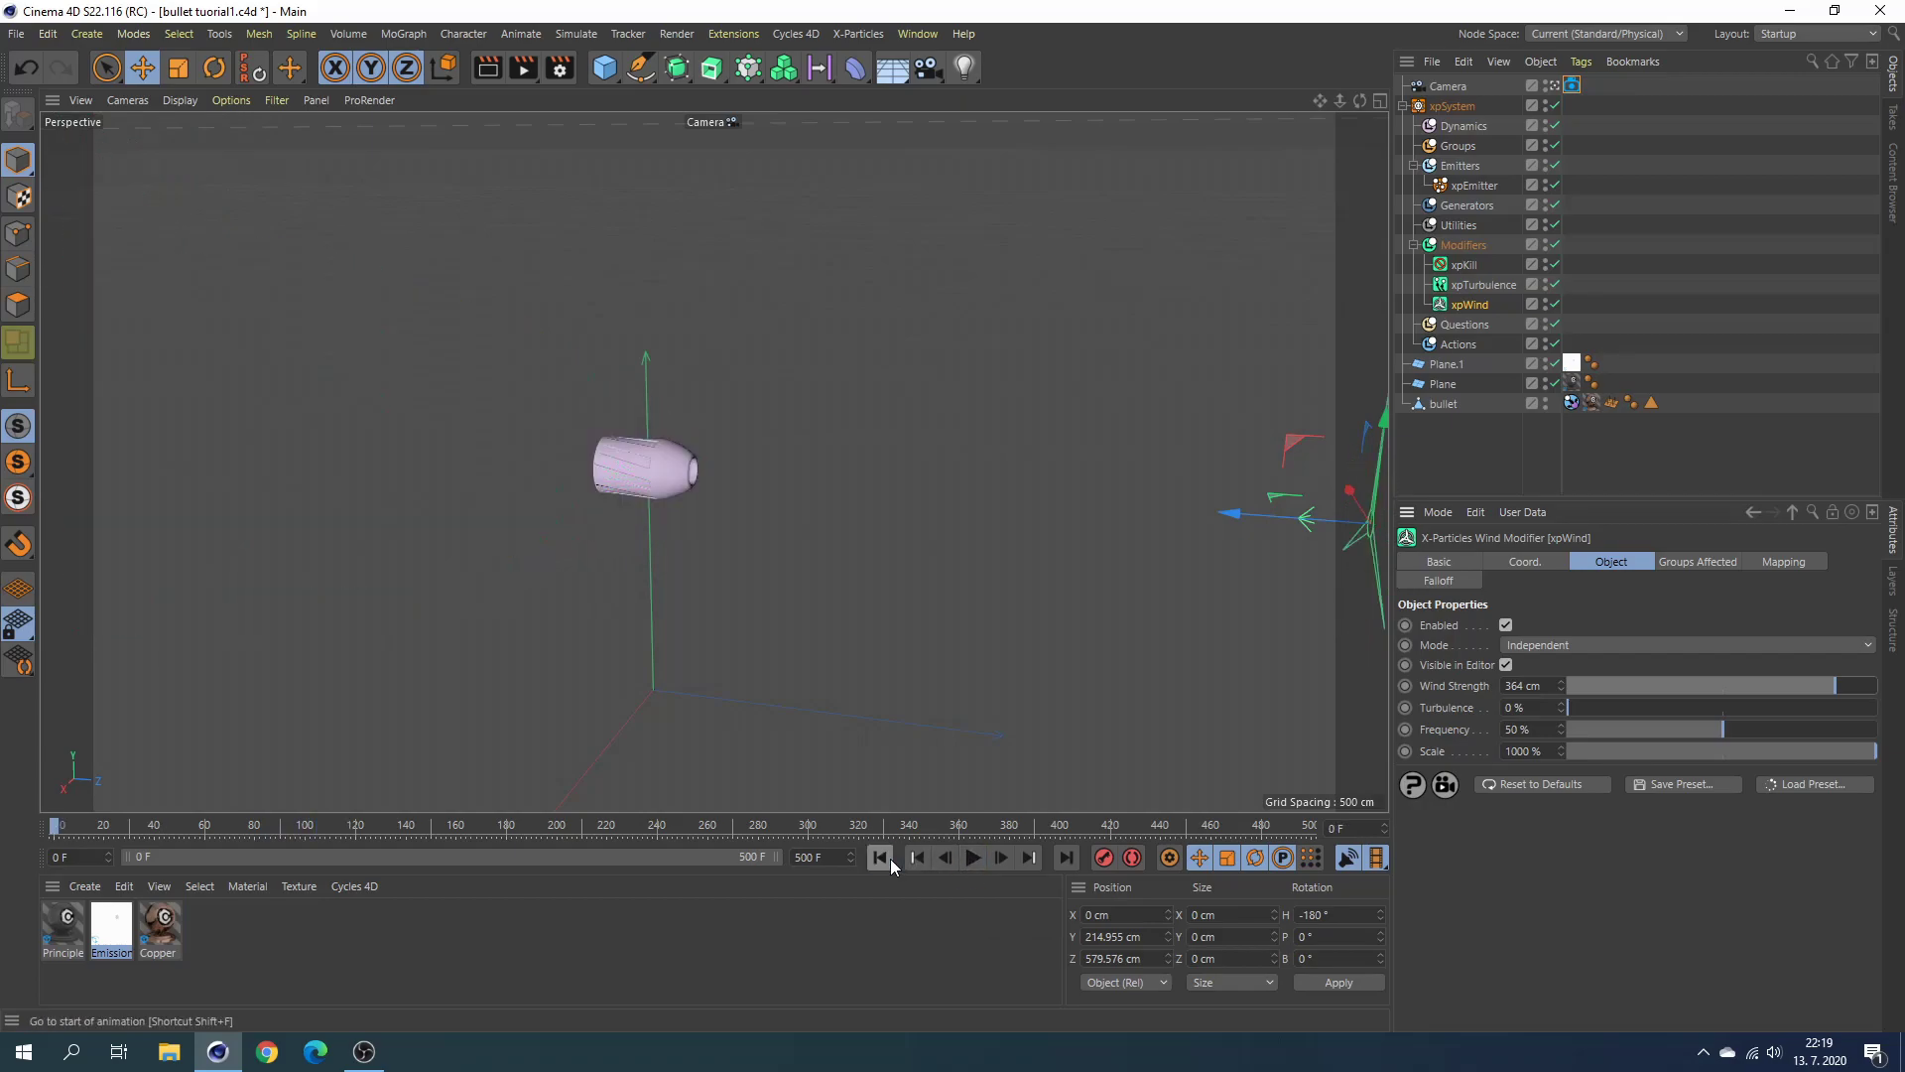
Switch the viewport to the free Default Camera view and orbit closer to the bullet.
{"action": "scroll", "coordinate": [766, 507], "scroll_direction": "up", "scroll_amount": 2}
{"action": "scroll", "coordinate": [766, 507], "scroll_direction": "up", "scroll_amount": 2}
{"action": "scroll", "coordinate": [770, 582], "scroll_direction": "up", "scroll_amount": 3}
{"action": "scroll", "coordinate": [771, 606], "scroll_direction": "up", "scroll_amount": 1}
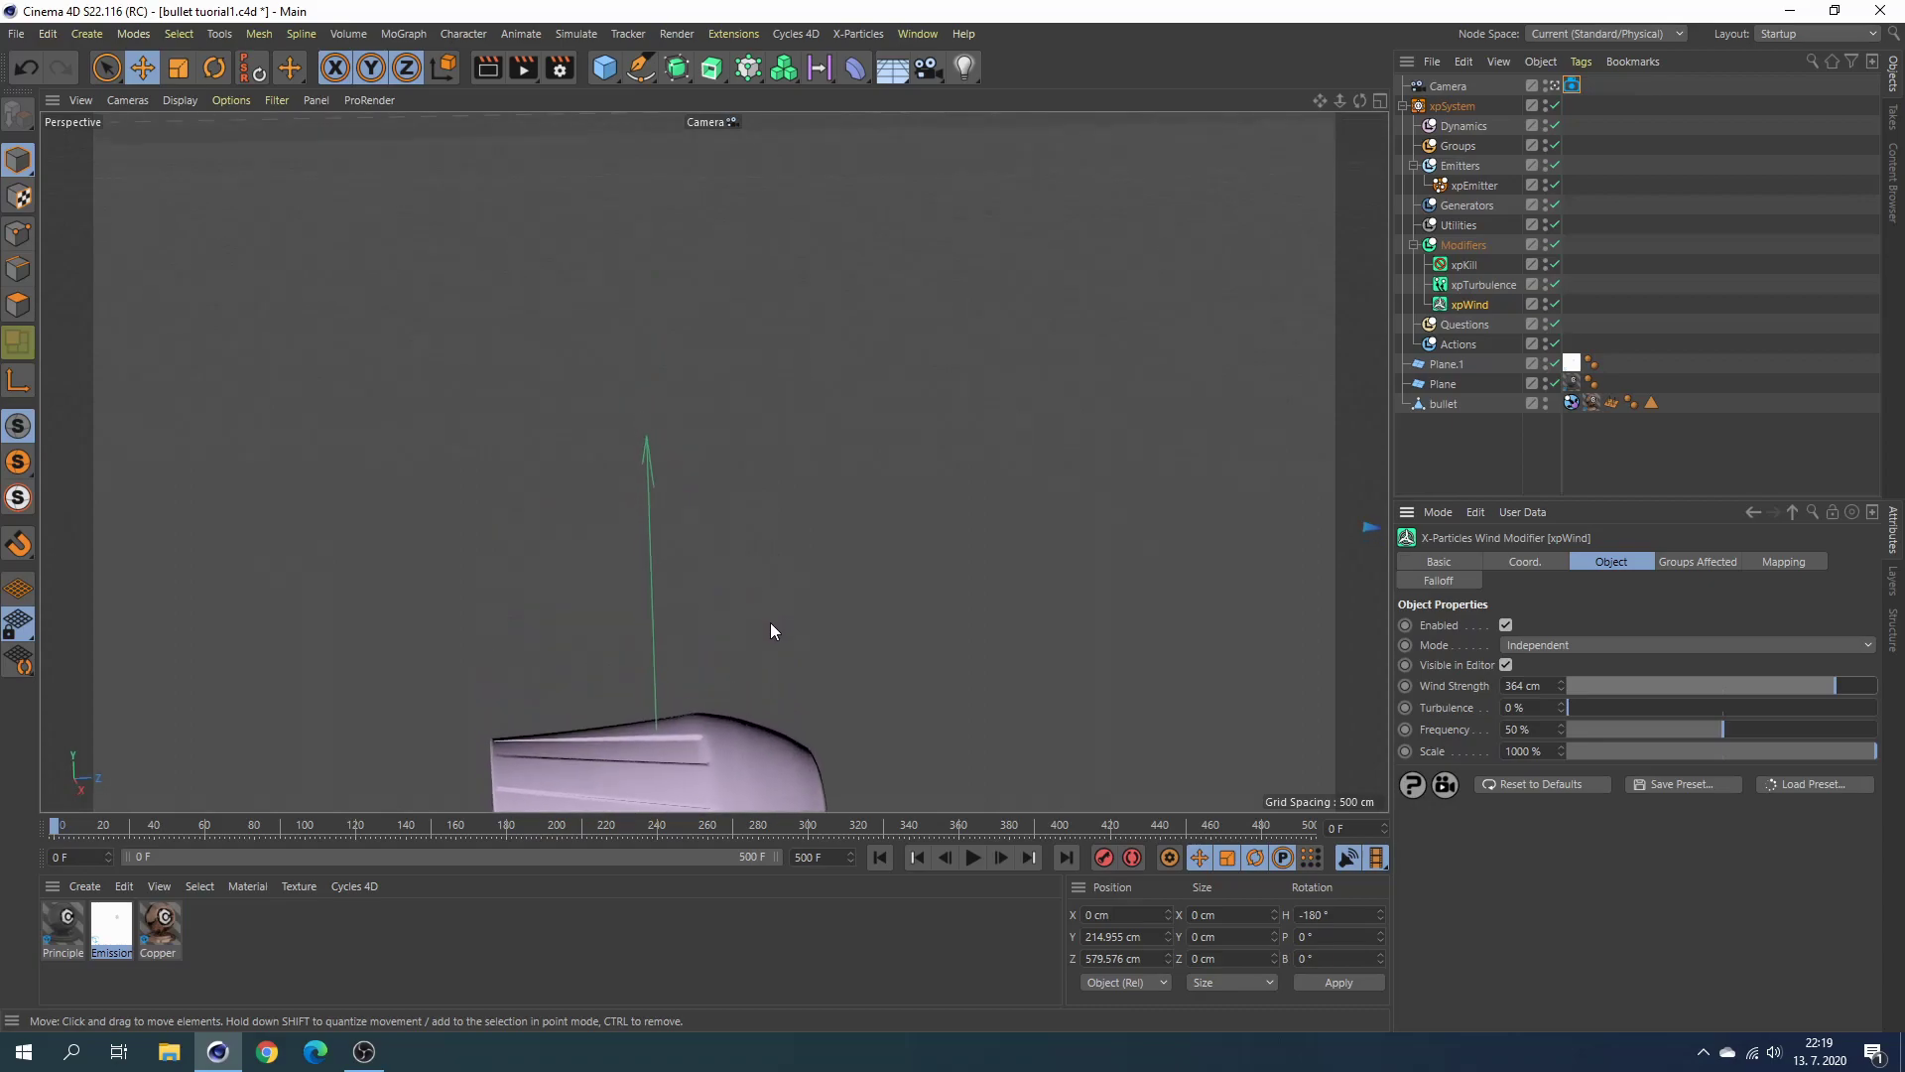
{"action": "scroll", "coordinate": [782, 630], "scroll_direction": "down", "scroll_amount": 3}
{"action": "scroll", "coordinate": [782, 630], "scroll_direction": "down", "scroll_amount": 1}
{"action": "scroll", "coordinate": [782, 629], "scroll_direction": "down", "scroll_amount": 2}
{"action": "scroll", "coordinate": [782, 629], "scroll_direction": "down", "scroll_amount": 2}
{"action": "left_click", "coordinate": [1572, 86]}
{"action": "mouse_move", "coordinate": [1163, 393]}
{"action": "left_mouse_down", "text": "alt"}
{"action": "mouse_move", "coordinate": [1099, 444]}
{"action": "mouse_move", "coordinate": [777, 546]}
{"action": "mouse_move", "coordinate": [770, 527]}
{"action": "left_mouse_up", "text": "alt"}
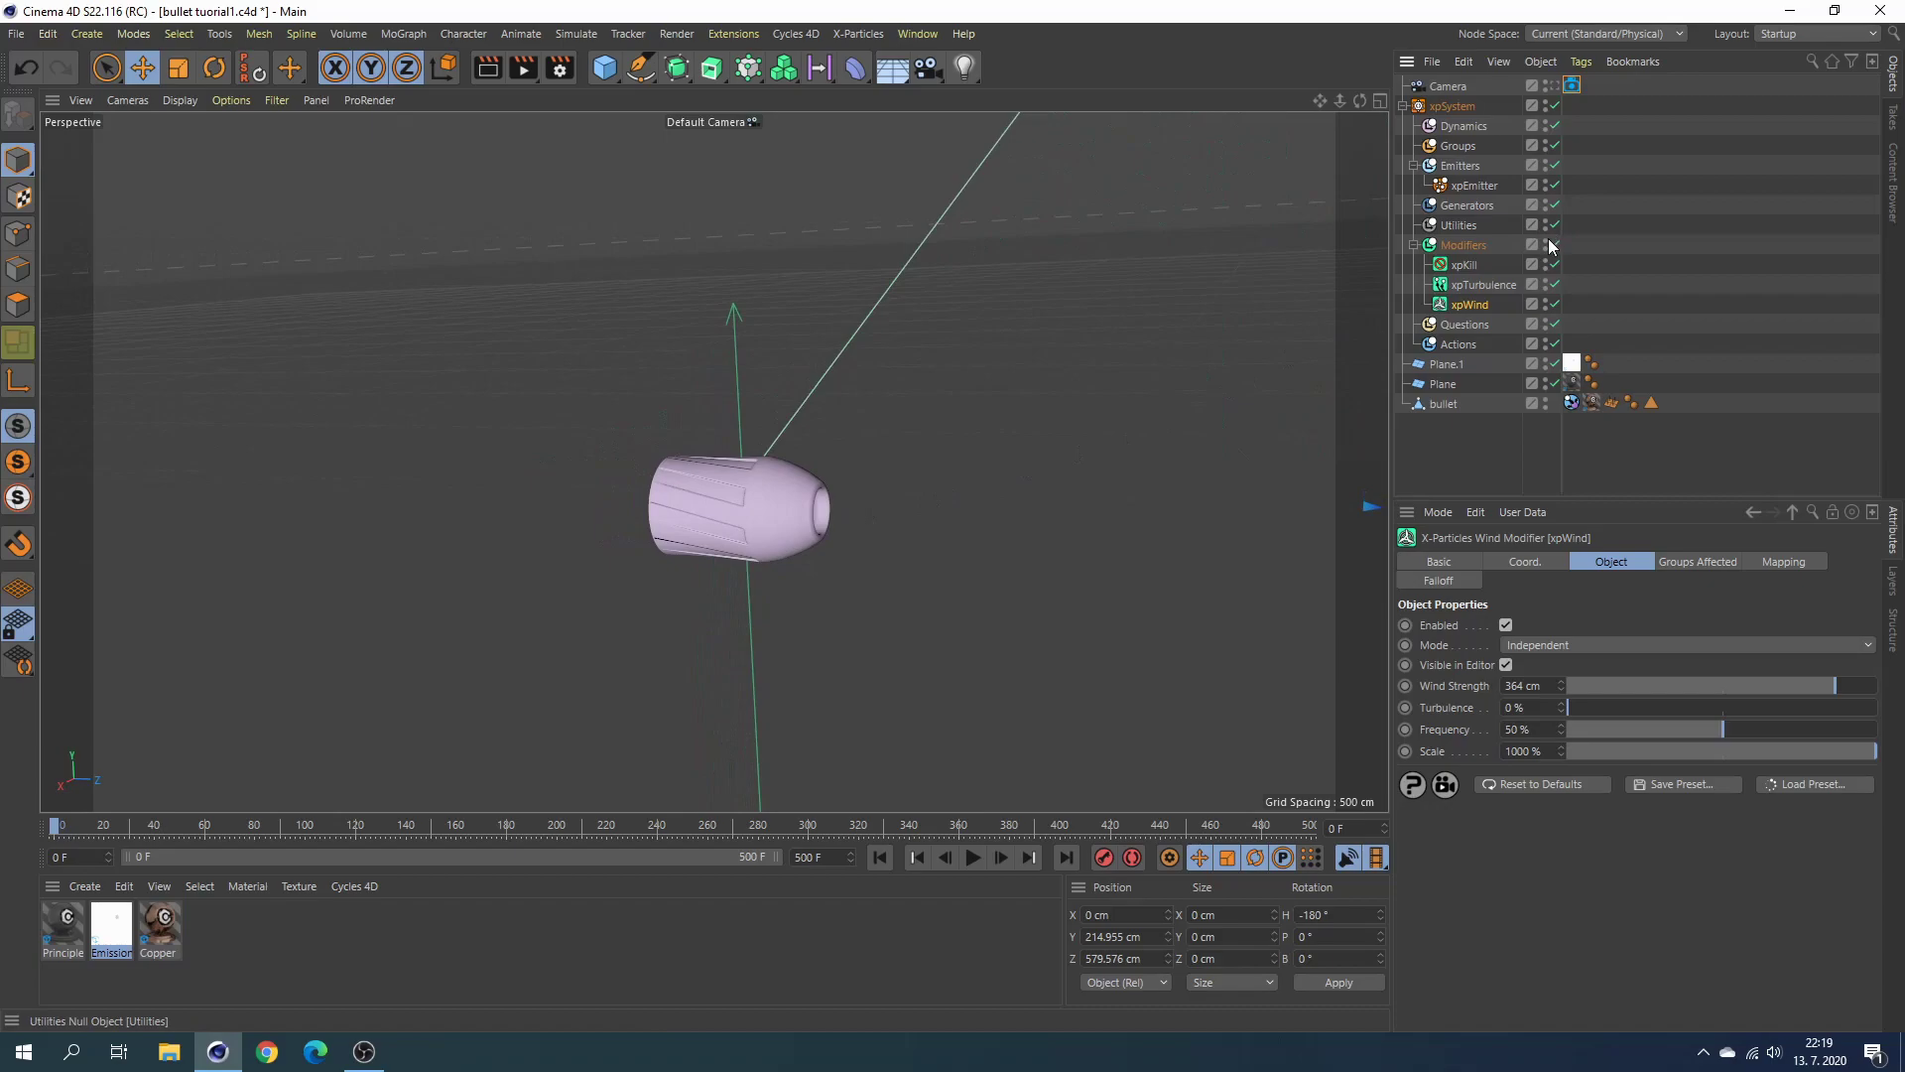
Turn off xpEmitter and bring up keyframe options for the bullet's R.B rotation.
{"action": "left_click", "coordinate": [1554, 184]}
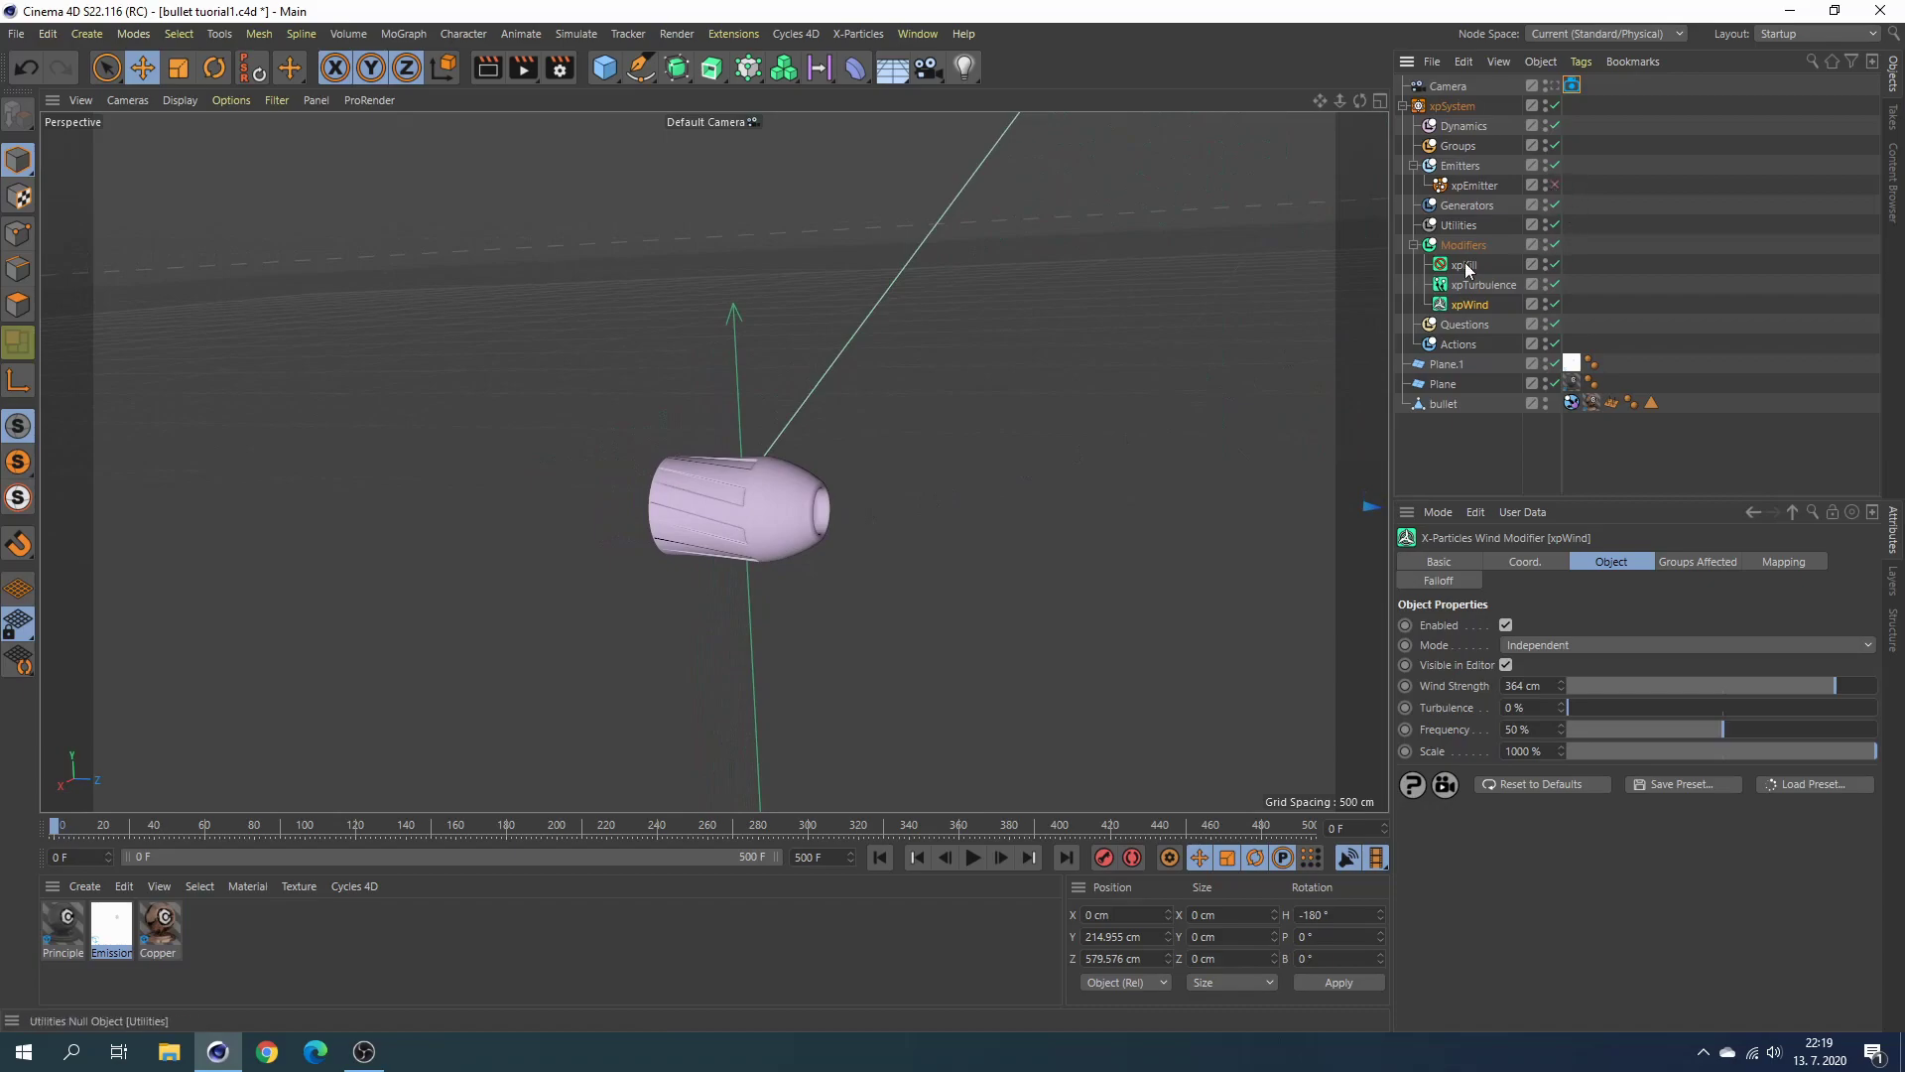
{"action": "left_click", "coordinate": [778, 510]}
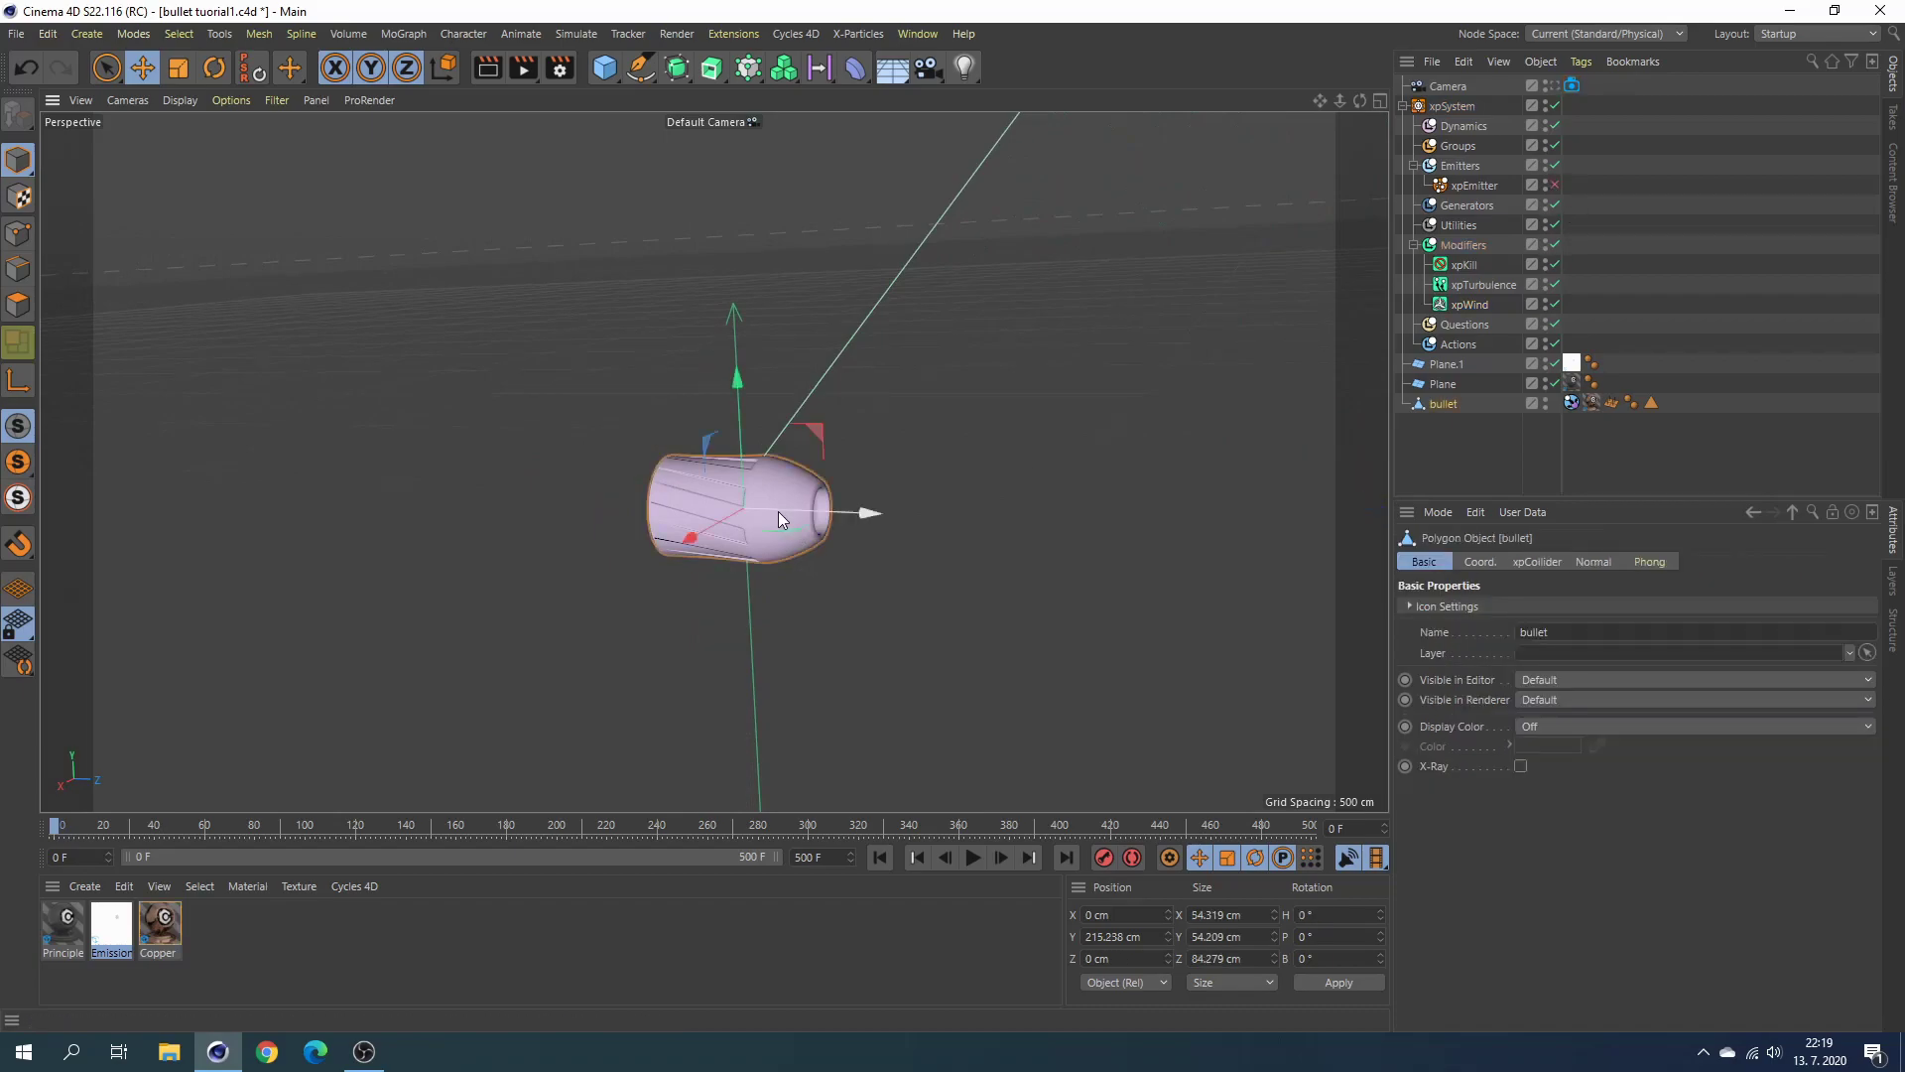
{"action": "left_click", "coordinate": [1480, 563]}
{"action": "right_click", "coordinate": [1643, 652]}
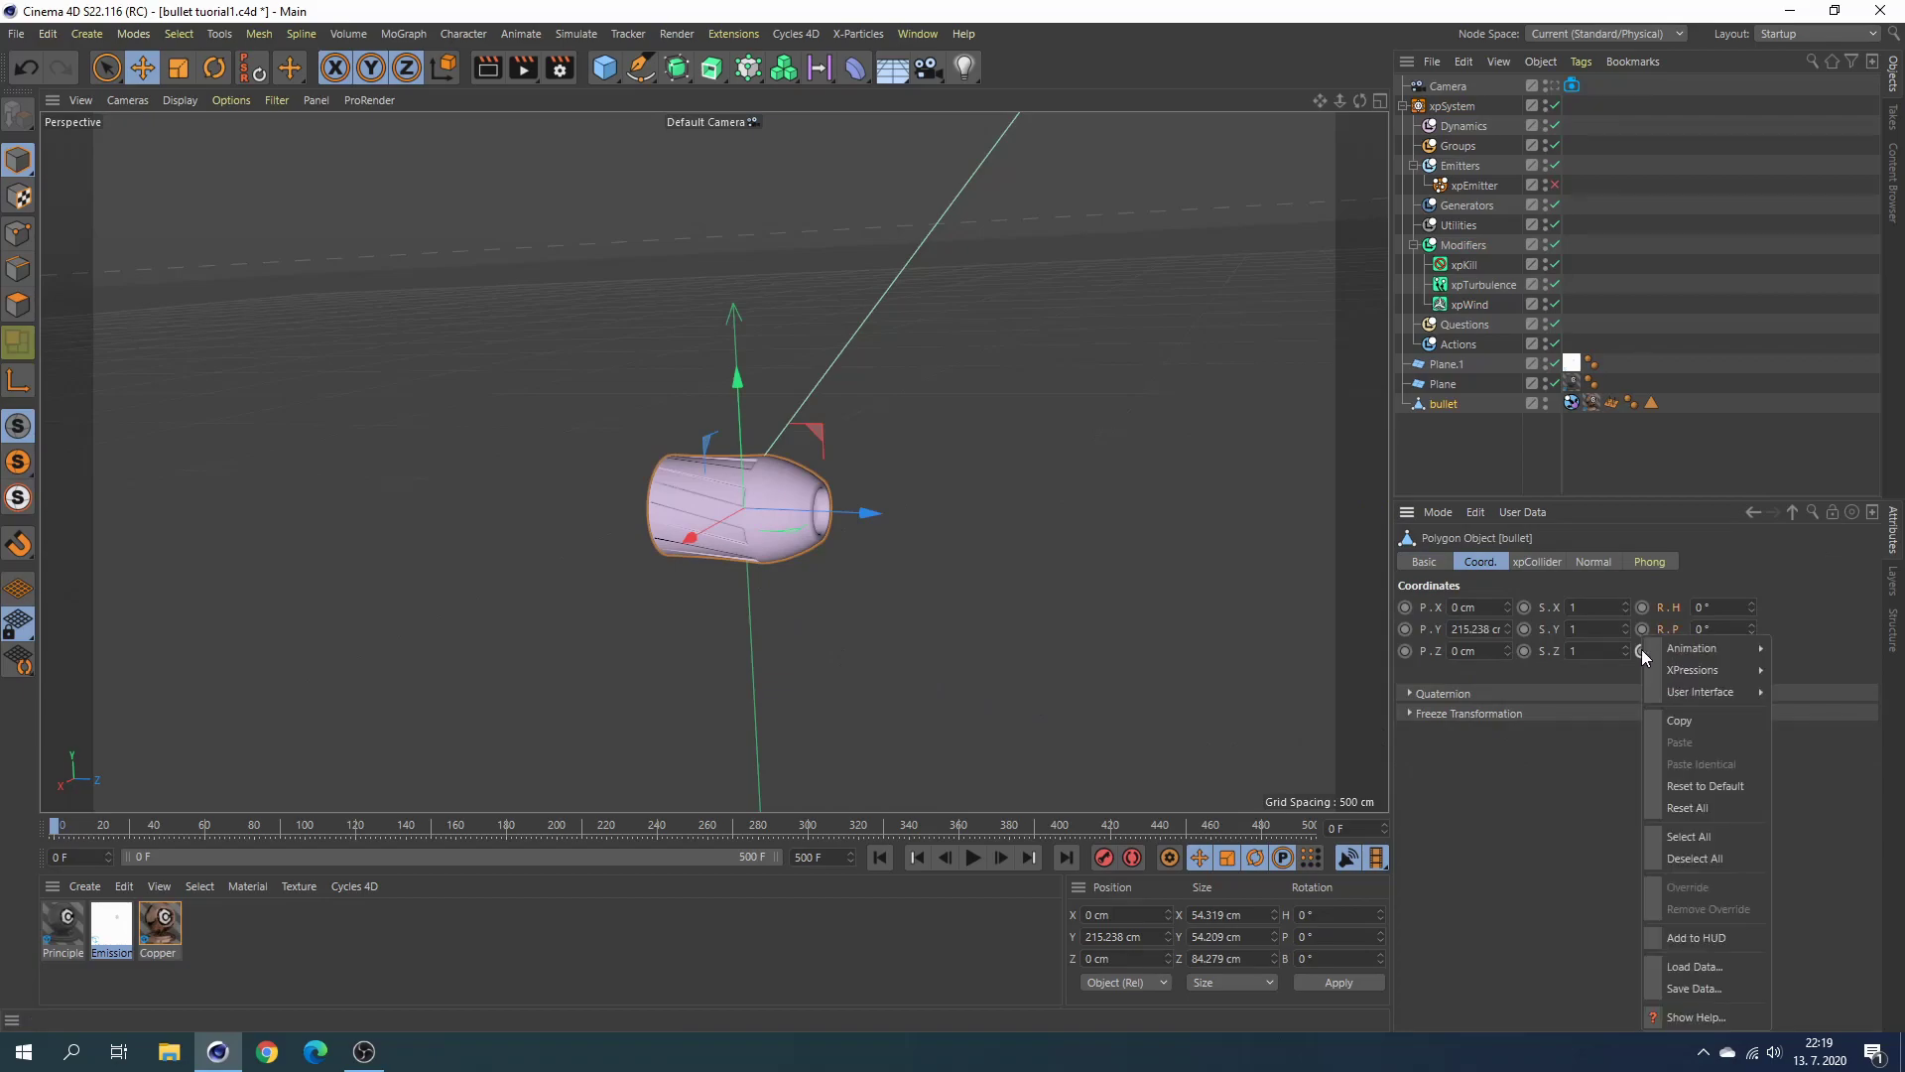
Keyframe the bullet's bank rotation at 0° on frame 0 and 2500° on frame 500.
{"action": "left_click", "coordinate": [1610, 646]}
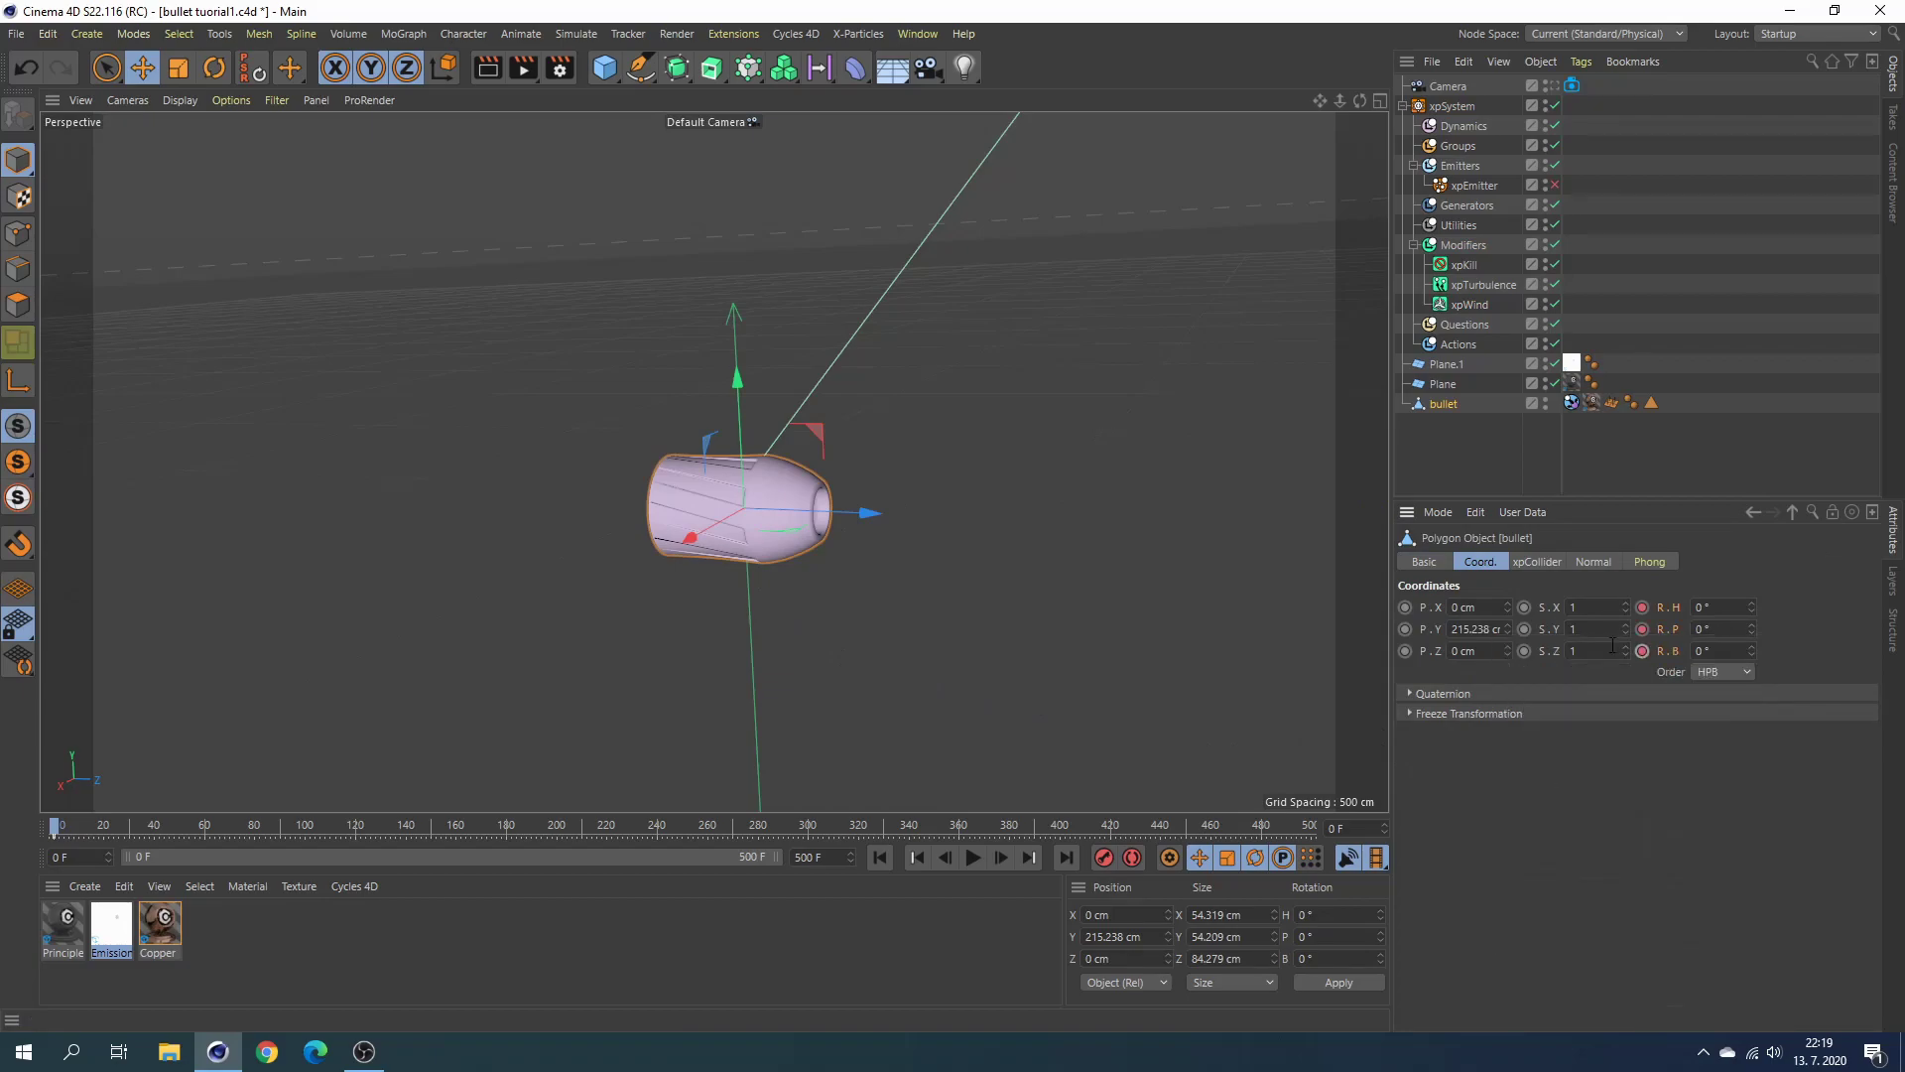
{"action": "left_click", "coordinate": [146, 824]}
{"action": "mouse_move", "coordinate": [629, 838]}
{"action": "left_mouse_down"}
{"action": "mouse_move", "coordinate": [1220, 811]}
{"action": "mouse_move", "coordinate": [1336, 831]}
{"action": "left_mouse_up"}
{"action": "key", "text": "Return"}
{"action": "right_click", "coordinate": [1644, 652]}
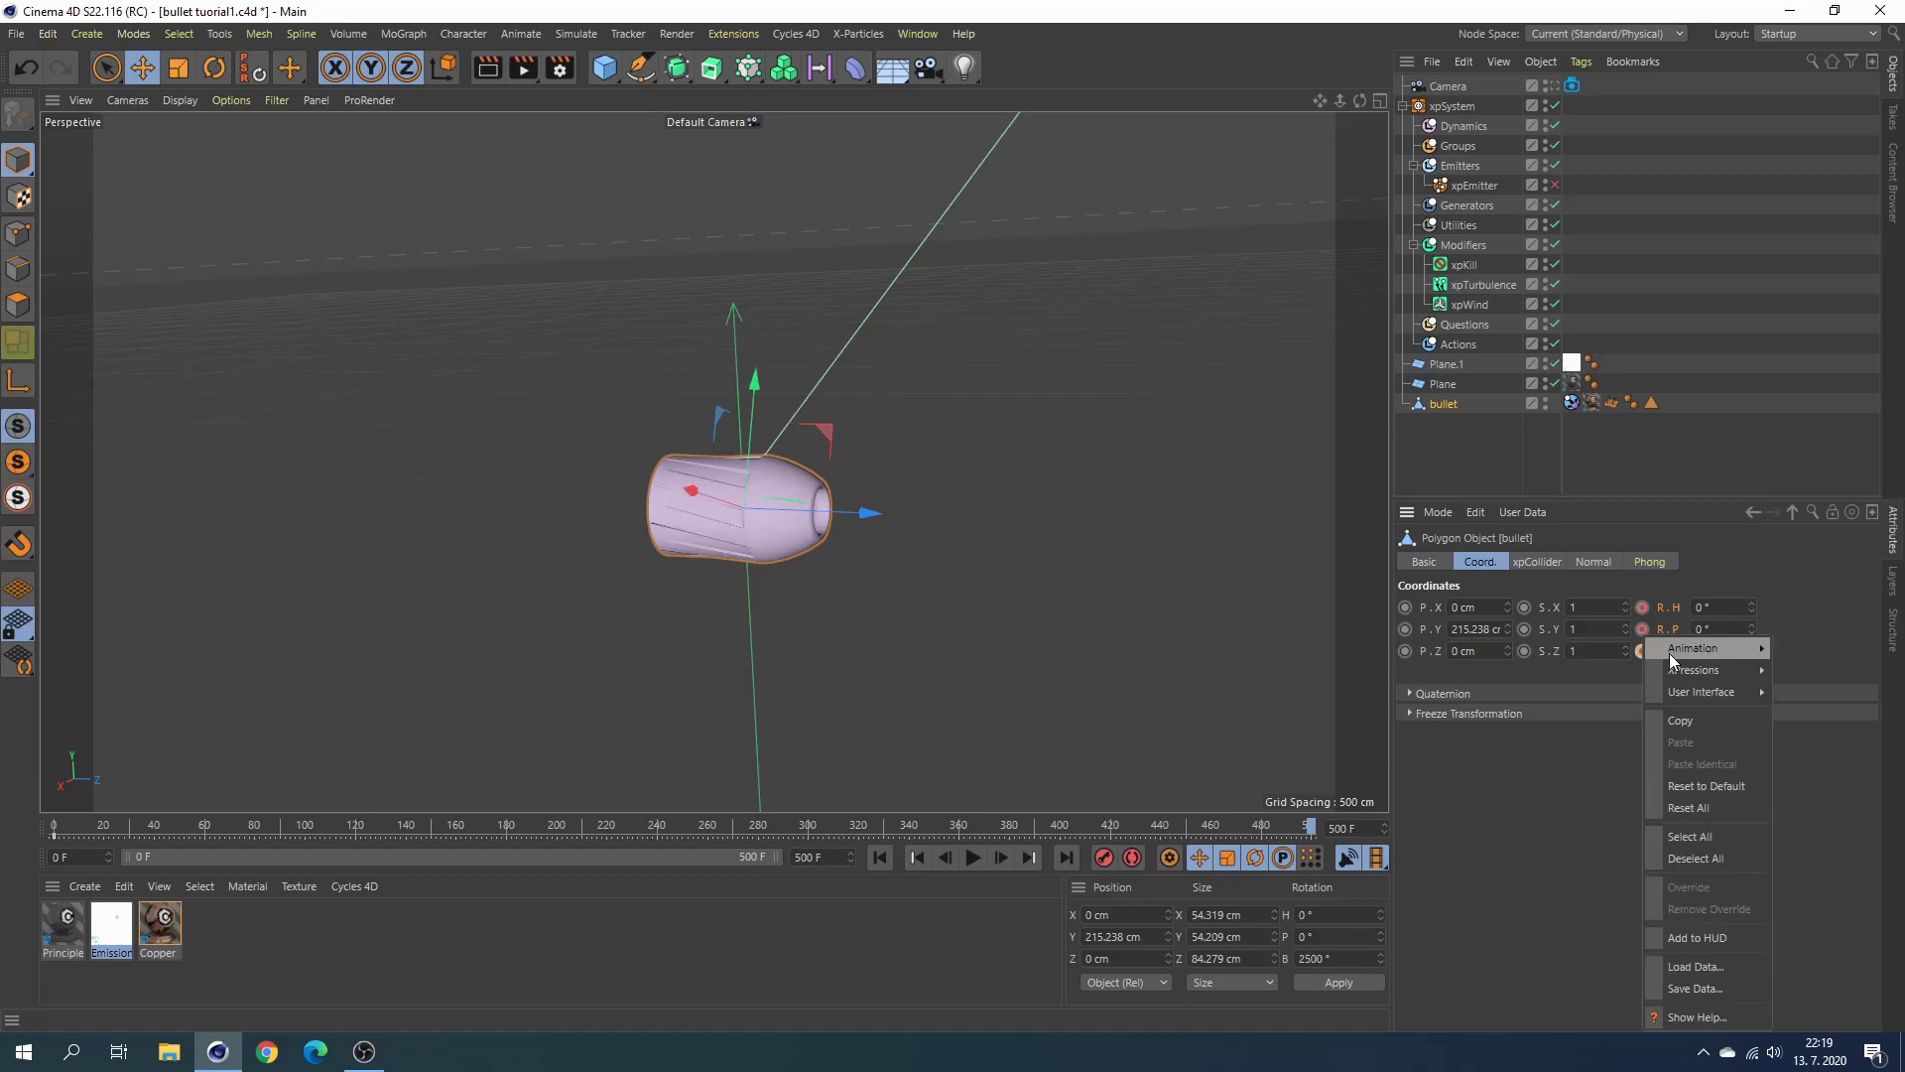
{"action": "left_click", "coordinate": [1613, 647]}
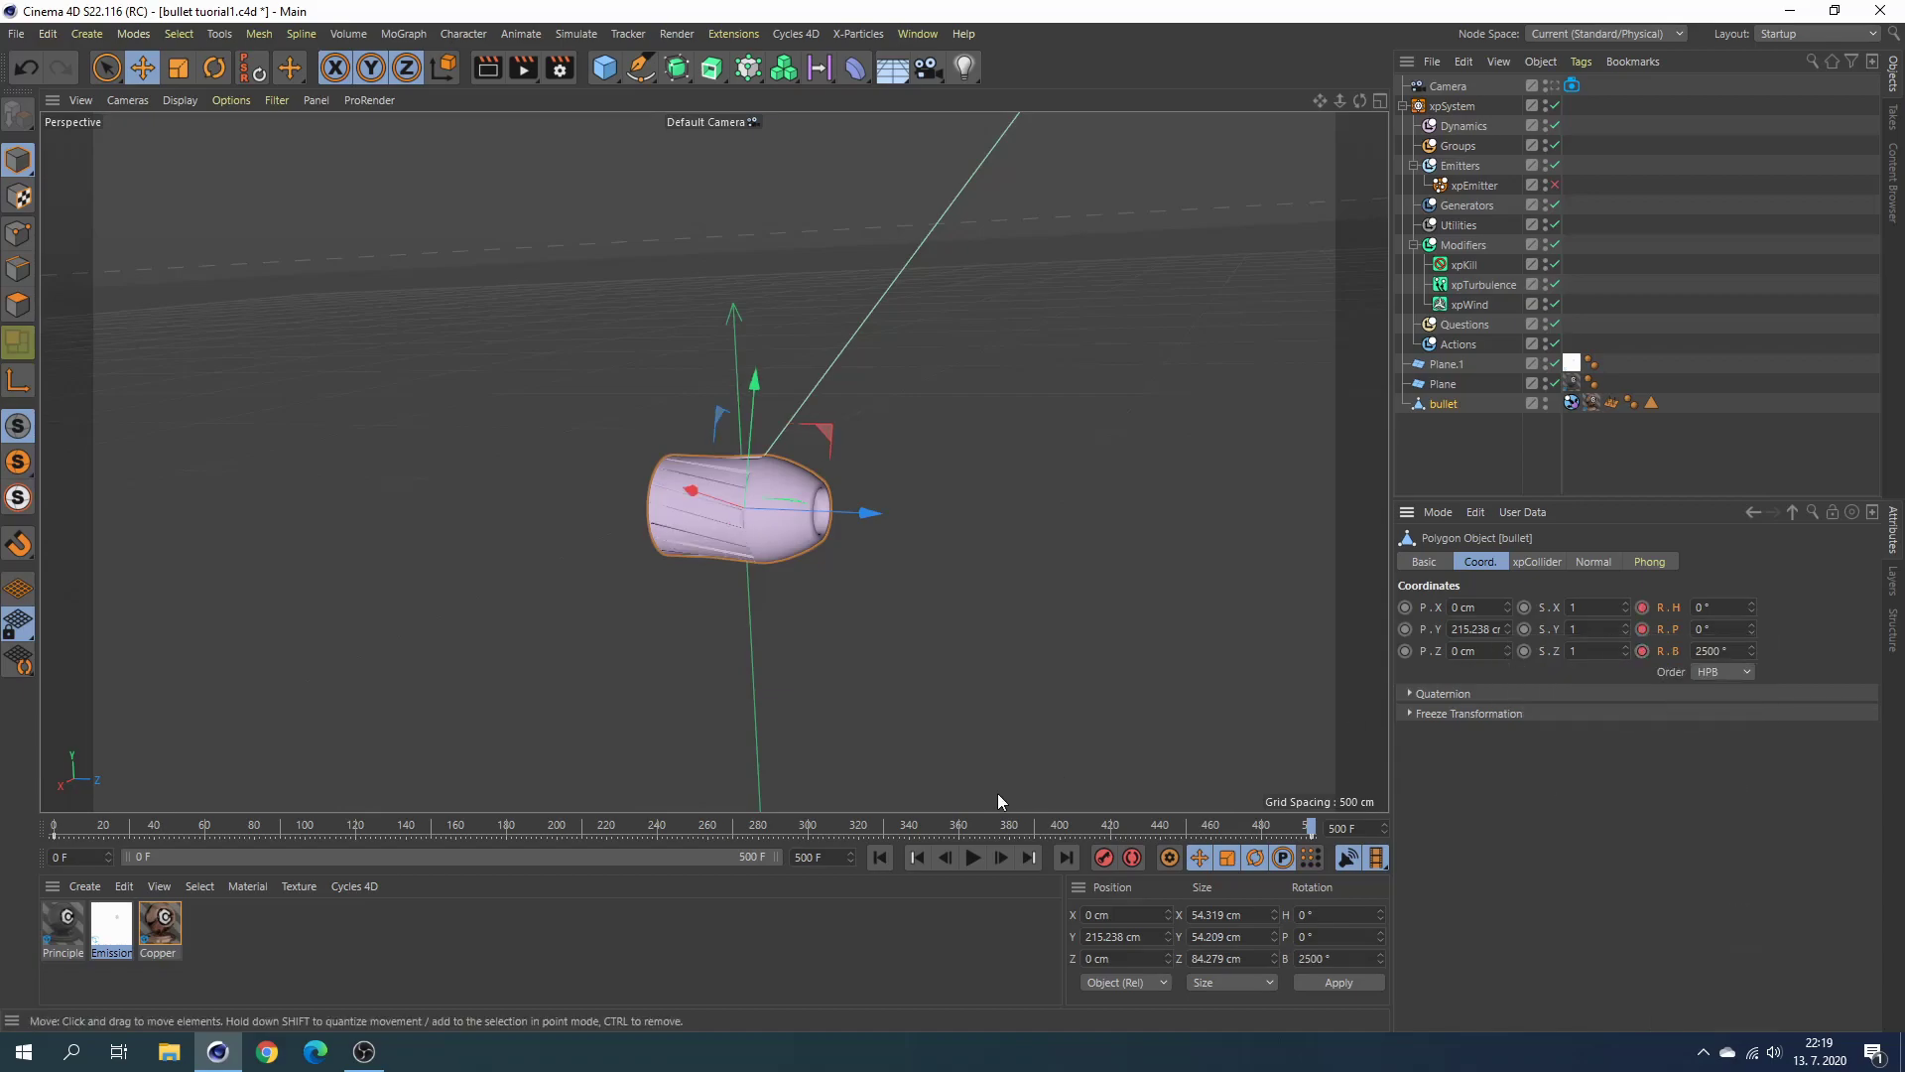
Play the spinning bullet animation and rewind to frame 0.
{"action": "left_click", "coordinate": [880, 858]}
{"action": "left_click", "coordinate": [972, 858]}
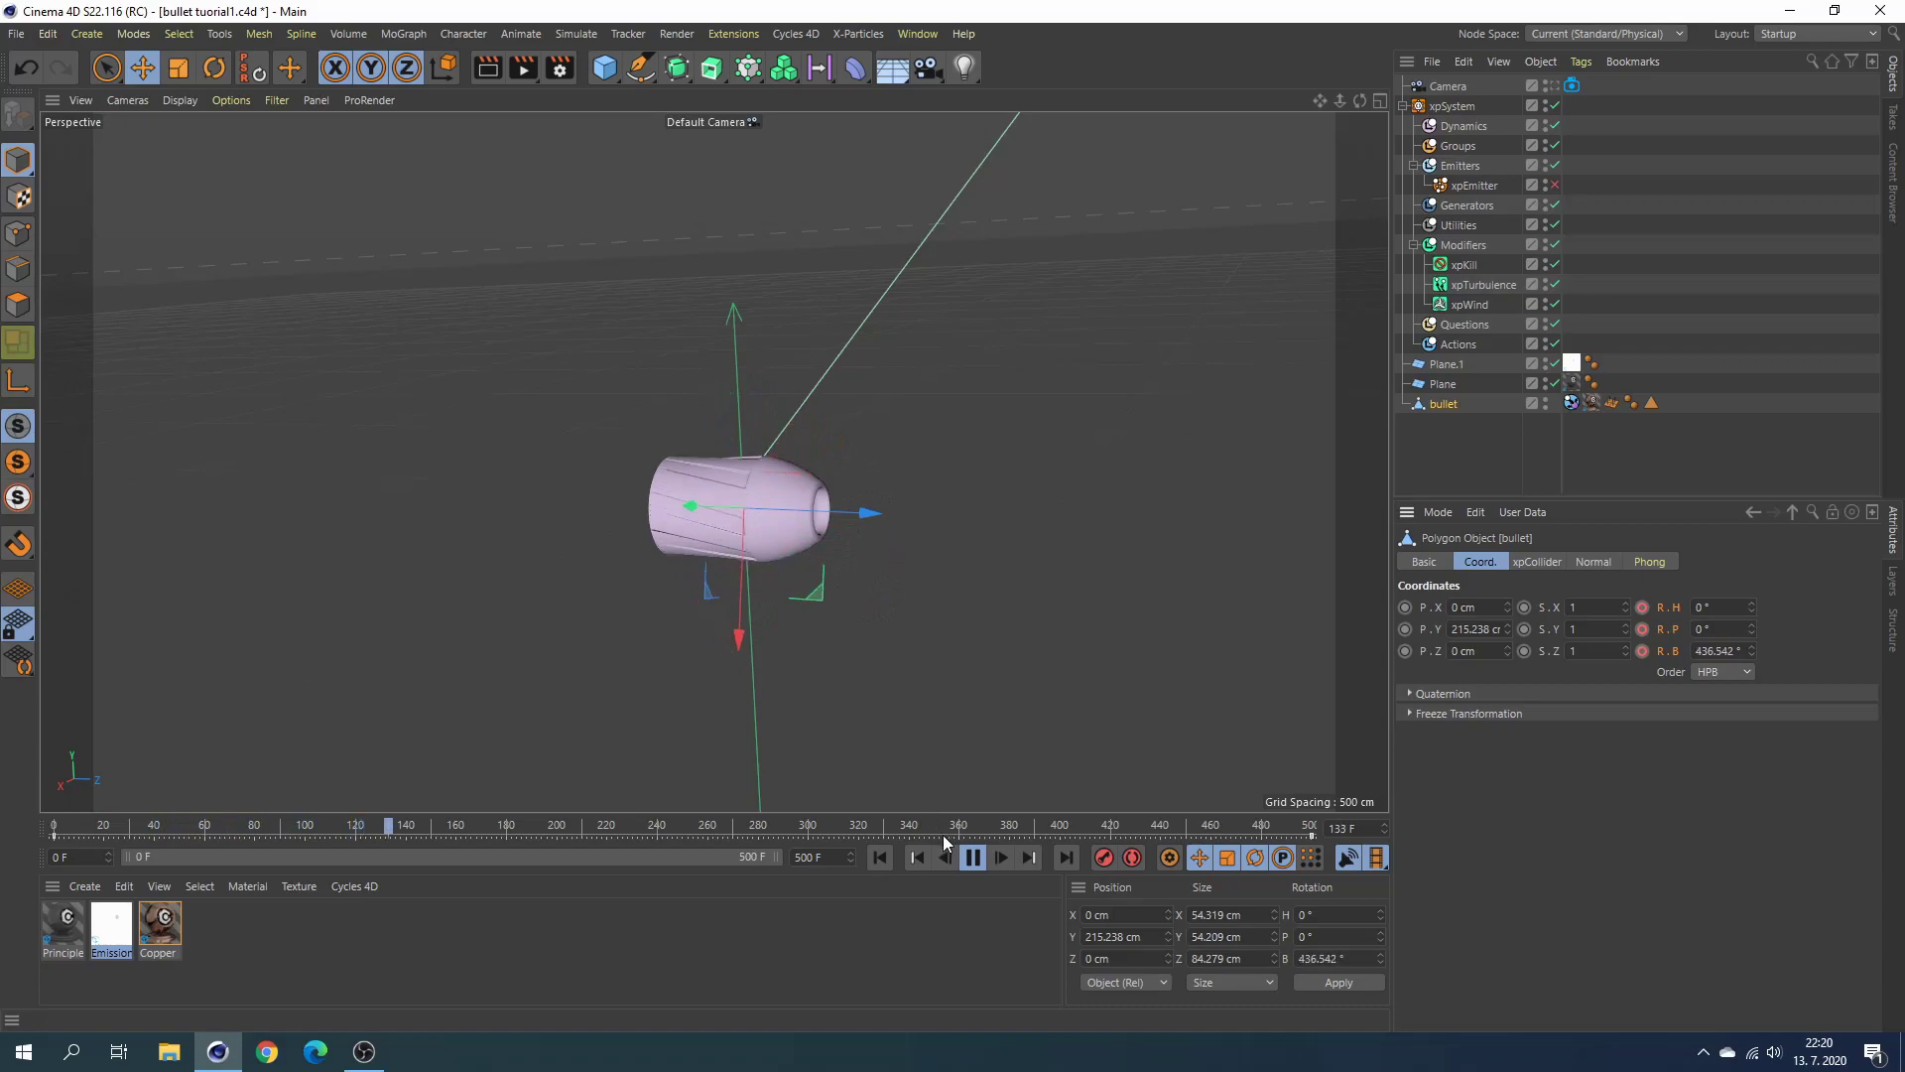
{"action": "left_click", "coordinate": [972, 857]}
{"action": "left_click", "coordinate": [880, 857]}
View through the scene camera with xpEmitter re-enabled, playing until frame 122.
{"action": "left_click_drag", "start_coordinate": [853, 607], "coordinate": [1056, 568], "text": "alt"}
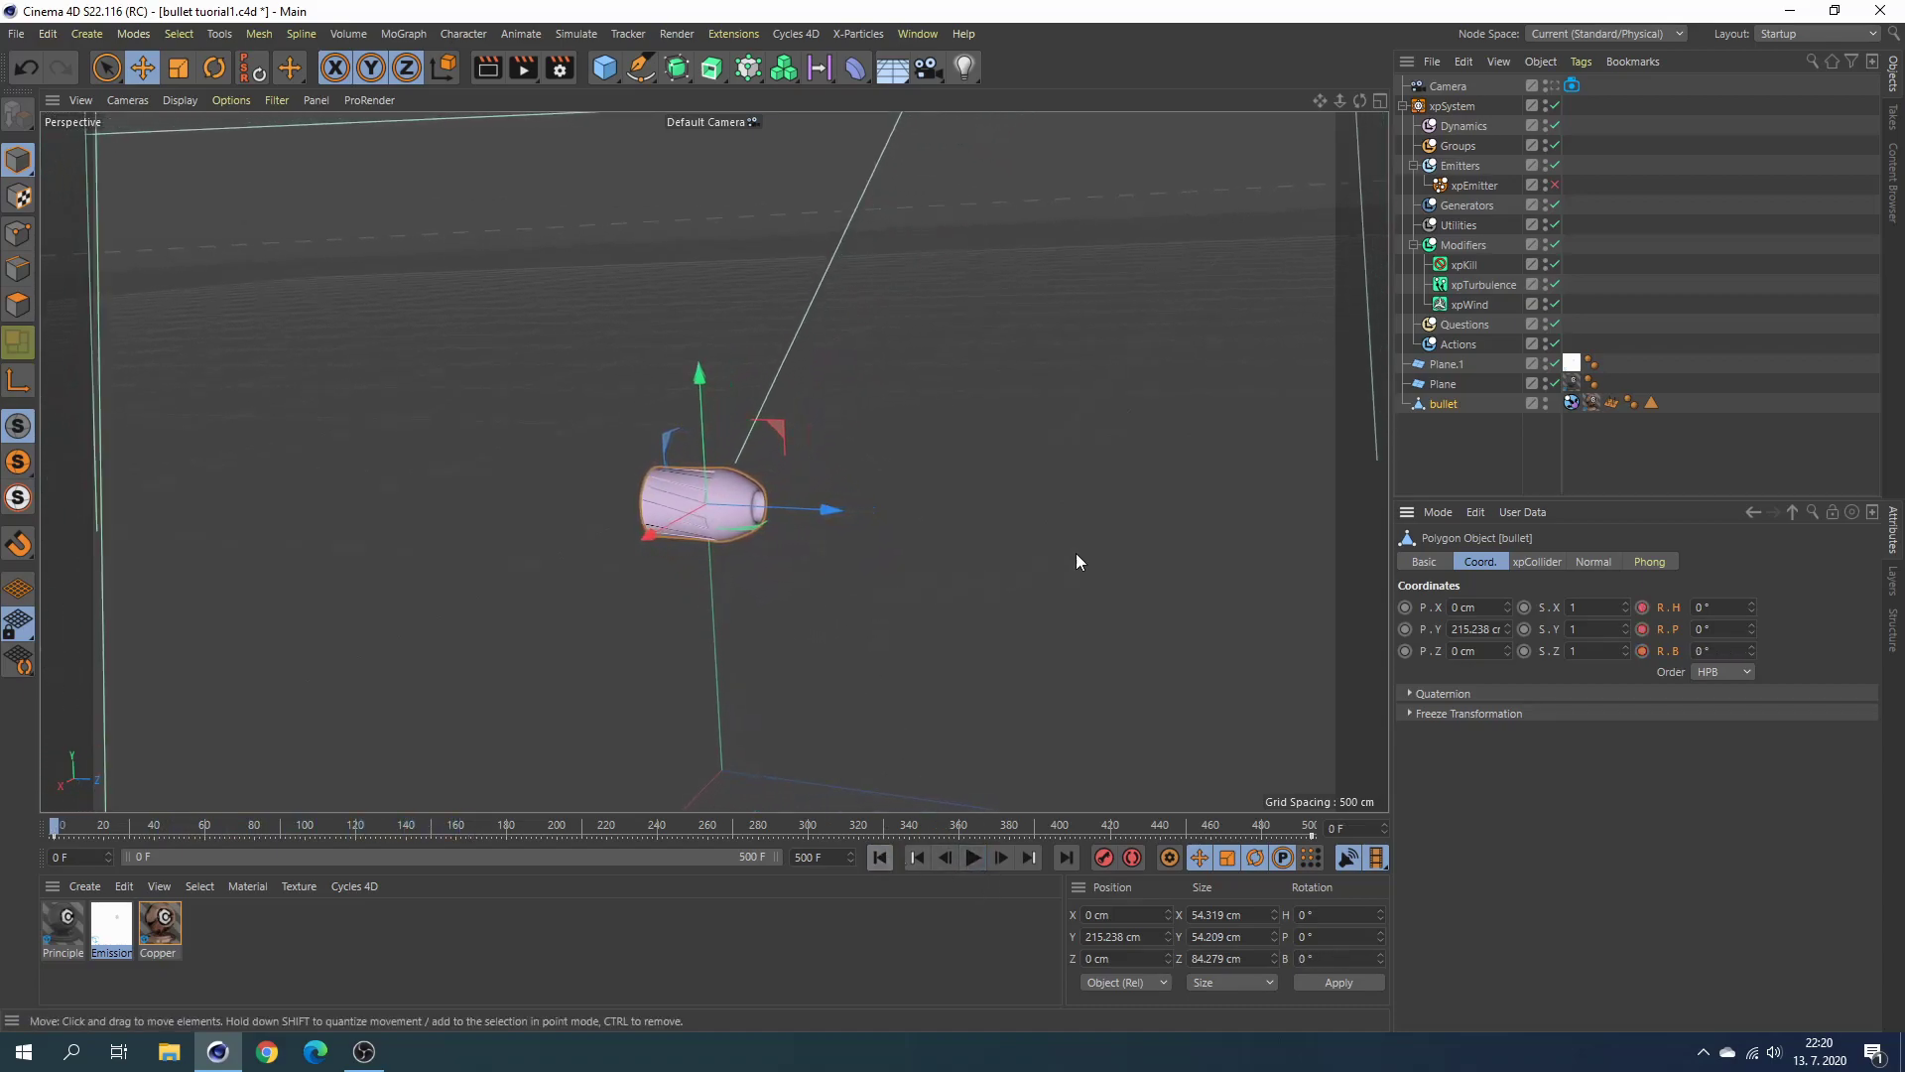
{"action": "left_click", "coordinate": [1572, 85]}
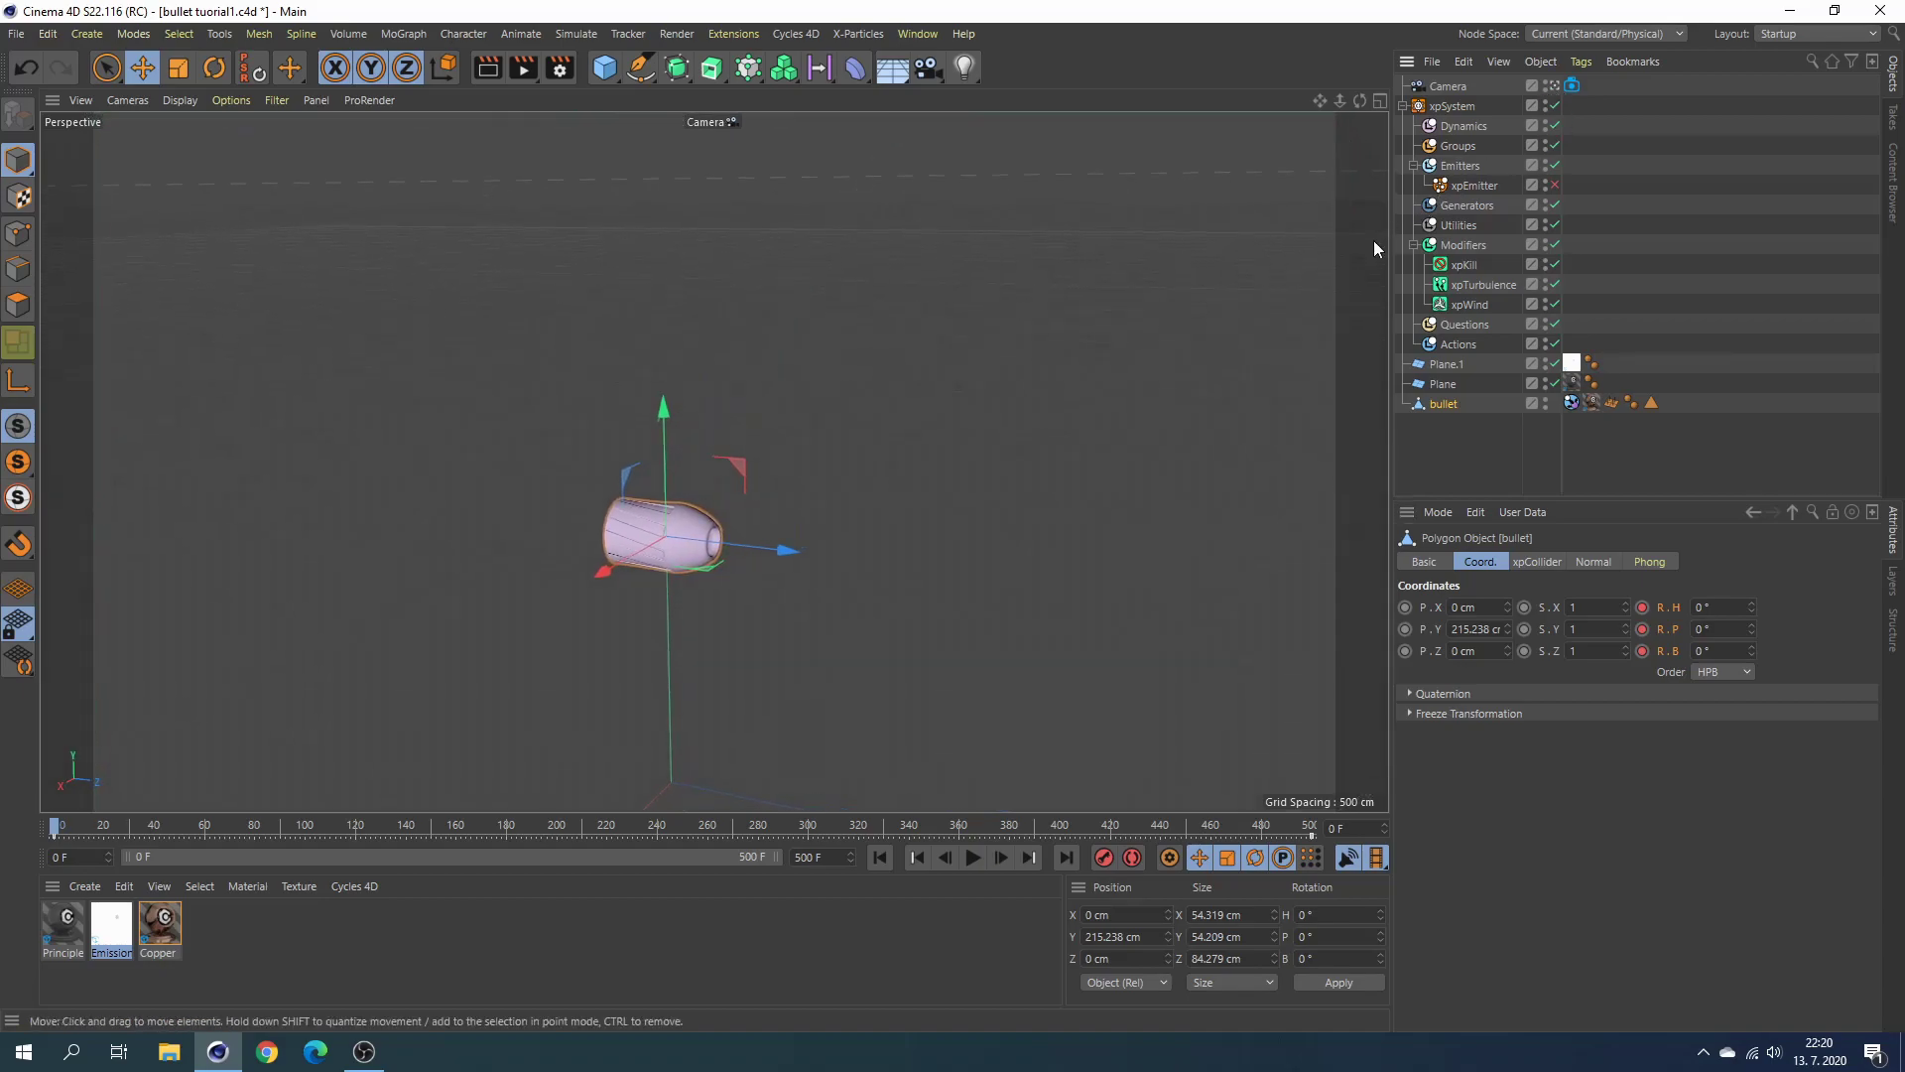
{"action": "left_click", "coordinate": [1555, 186]}
{"action": "left_click", "coordinate": [974, 859]}
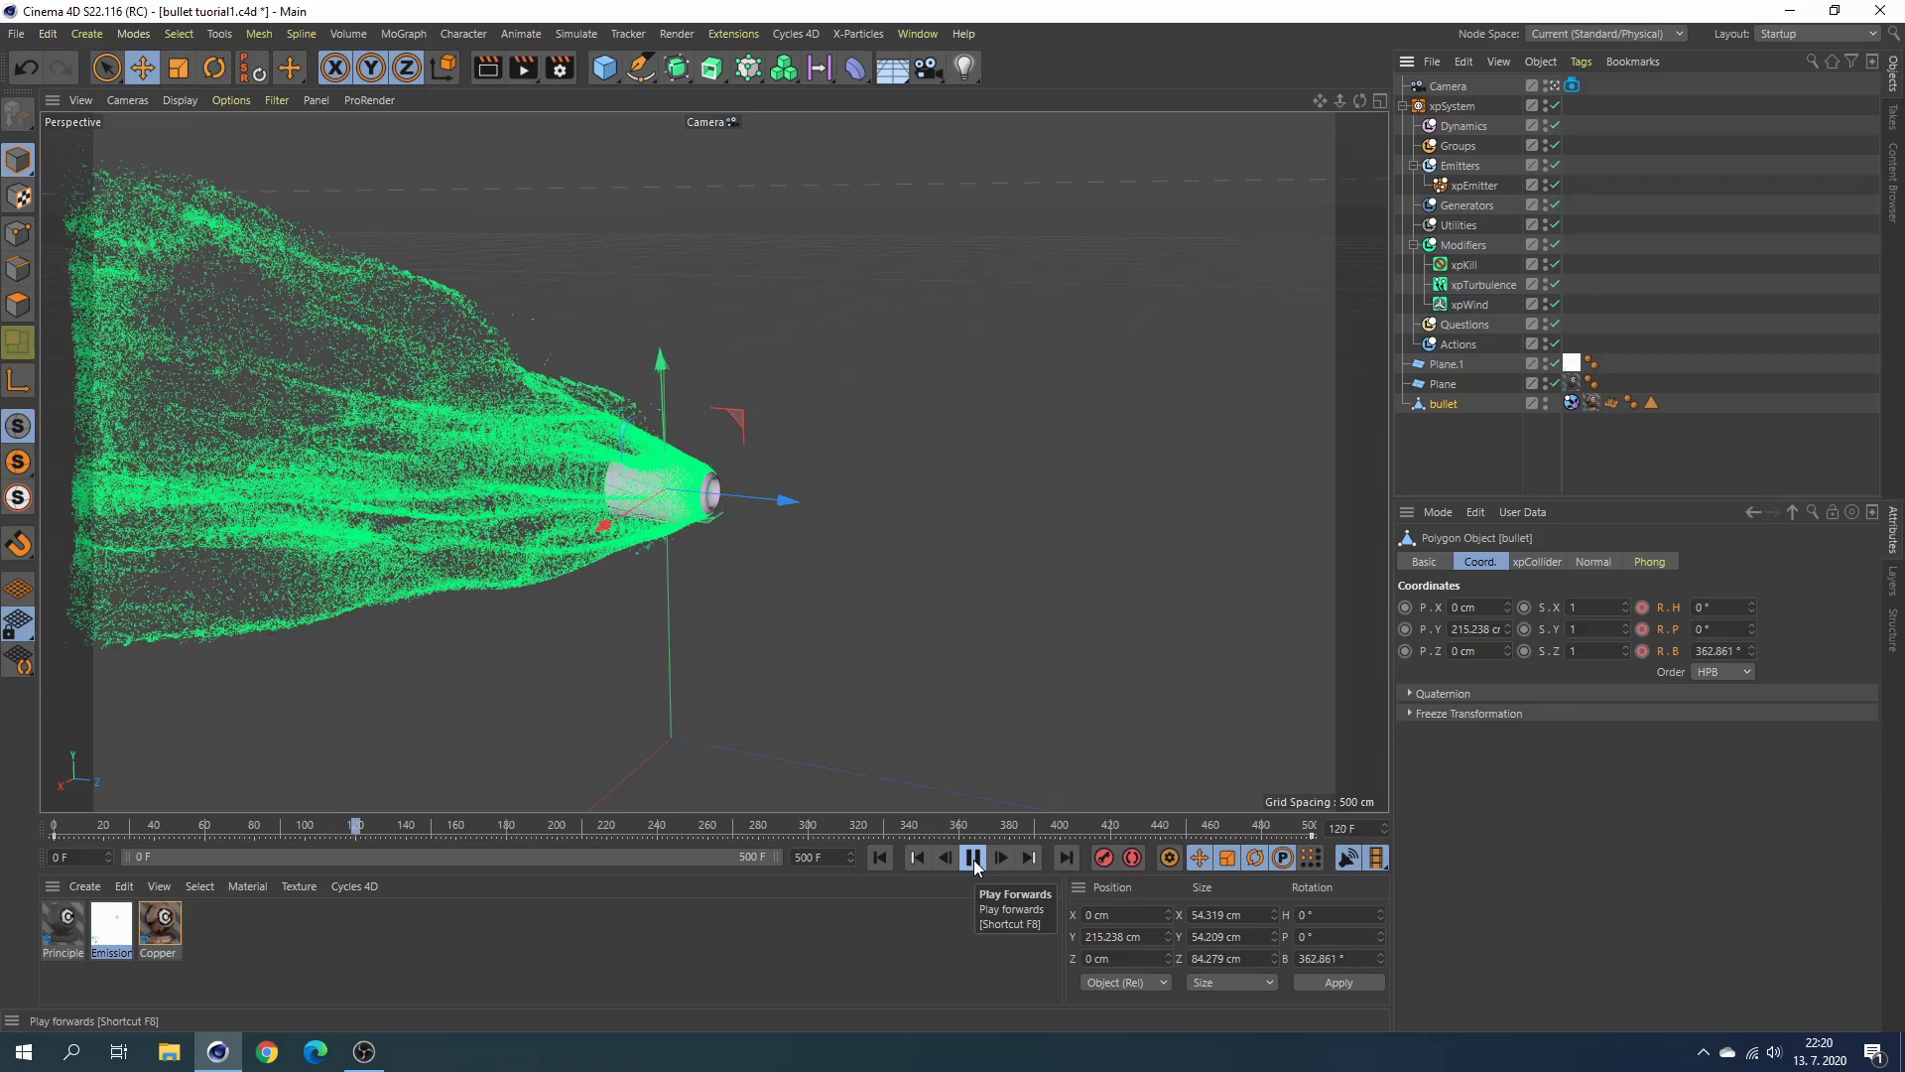
{"action": "left_click", "coordinate": [973, 859]}
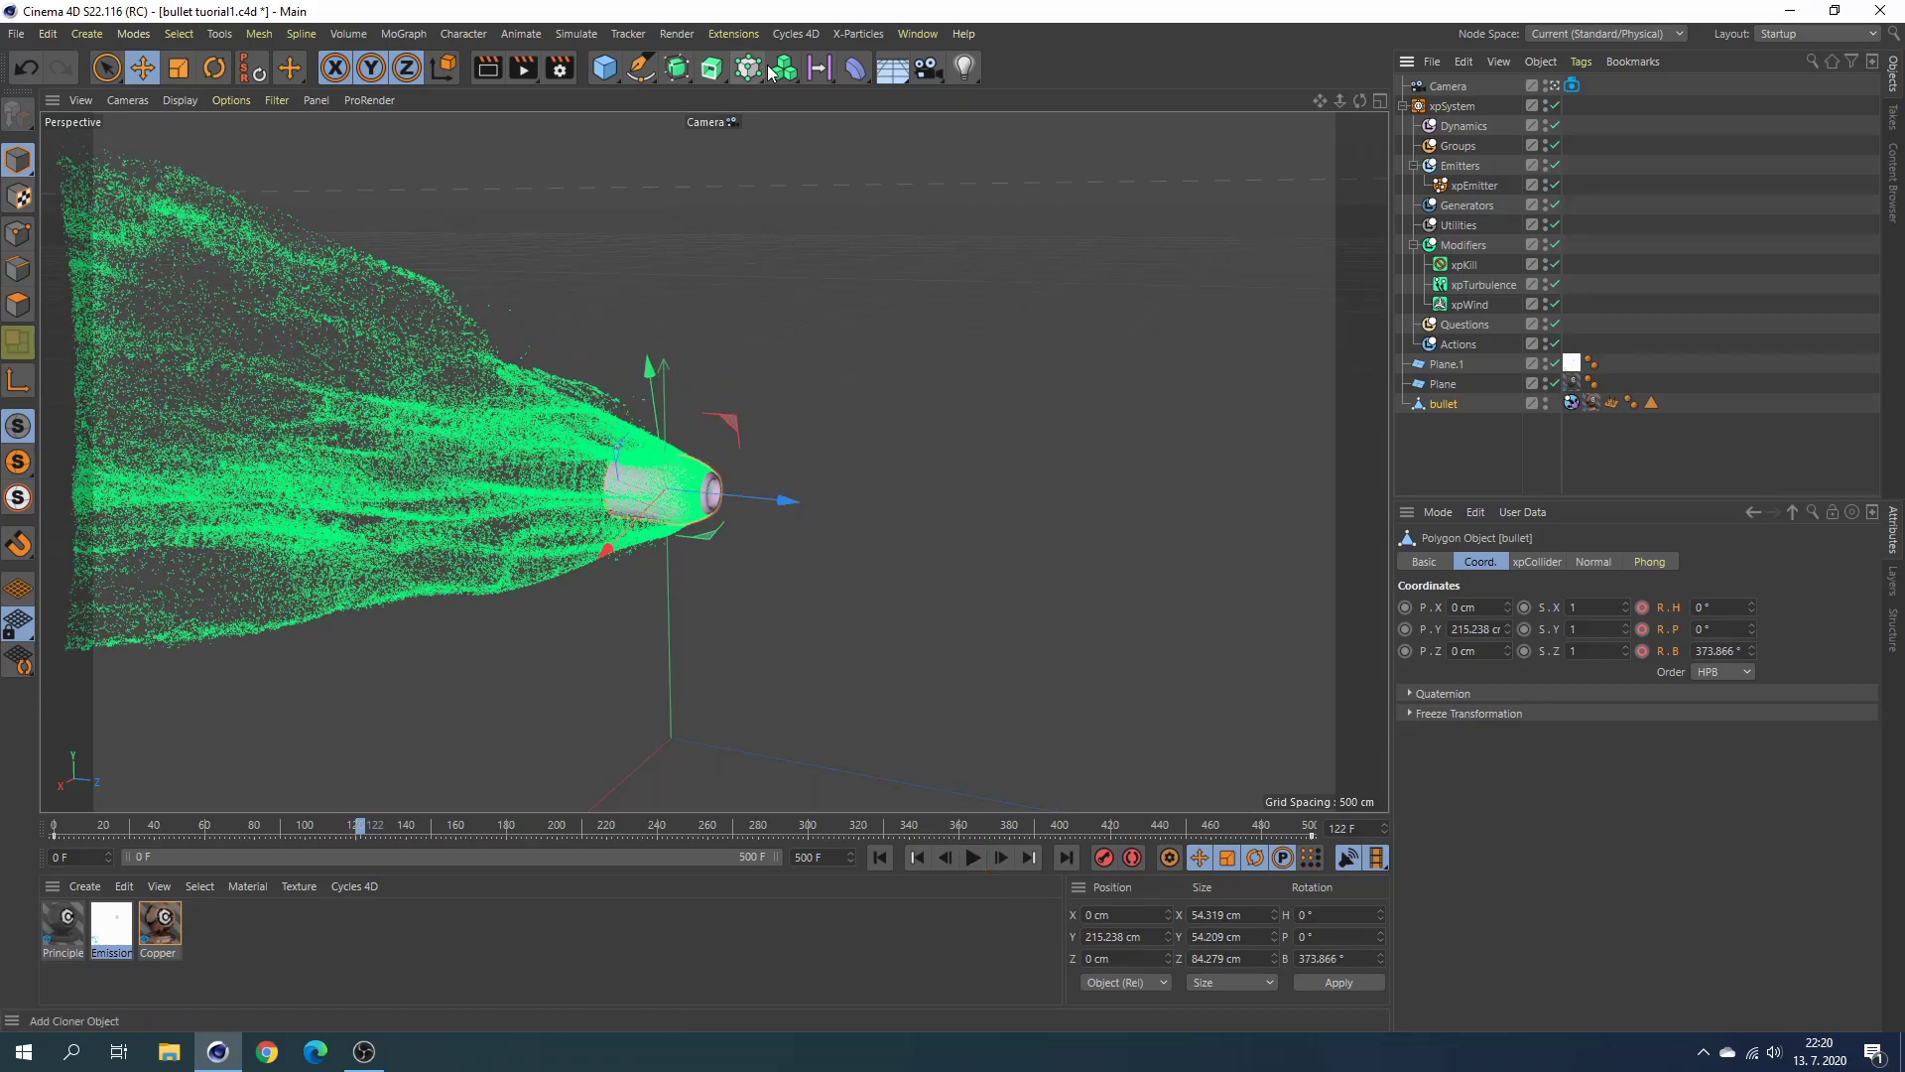
Create a Principled Hair BSDF material with a pure red colour.
{"action": "left_click", "coordinate": [354, 883]}
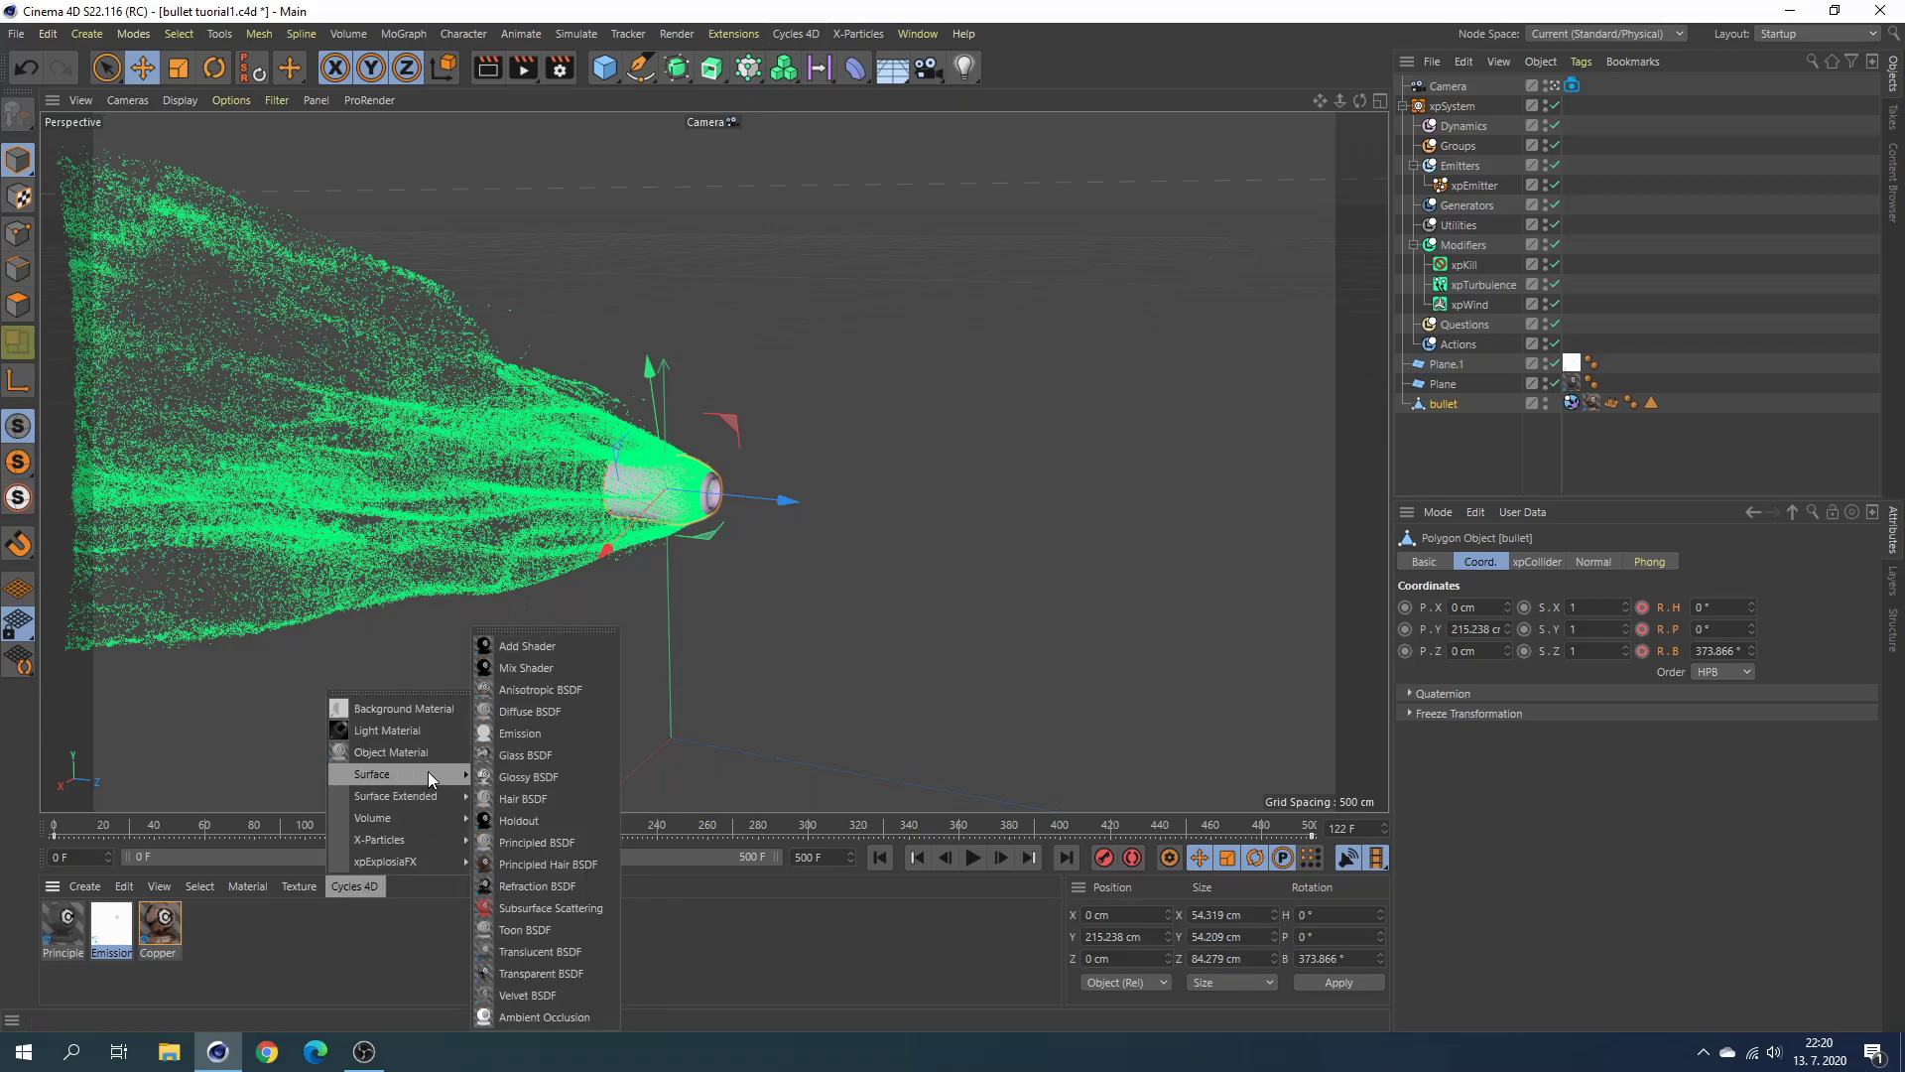
{"action": "left_click", "coordinate": [539, 859]}
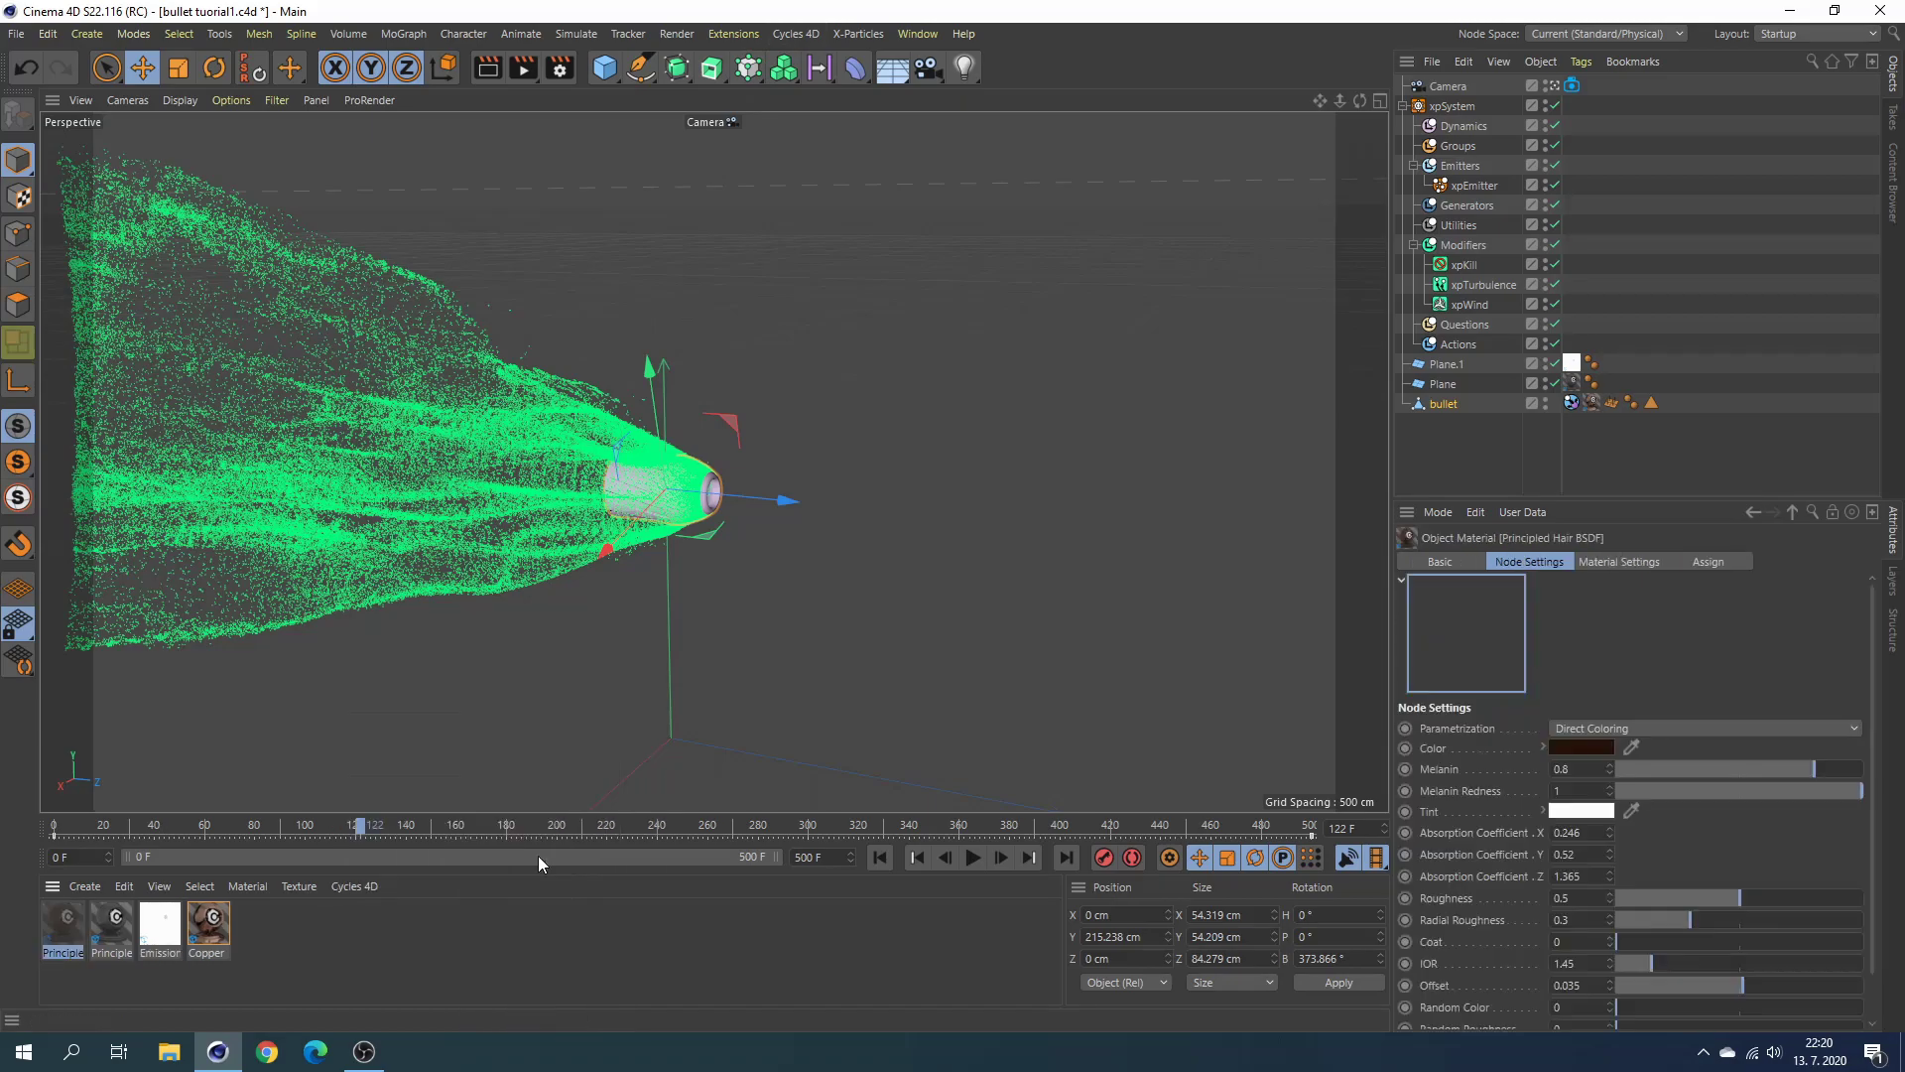
{"action": "left_click", "coordinate": [1568, 748]}
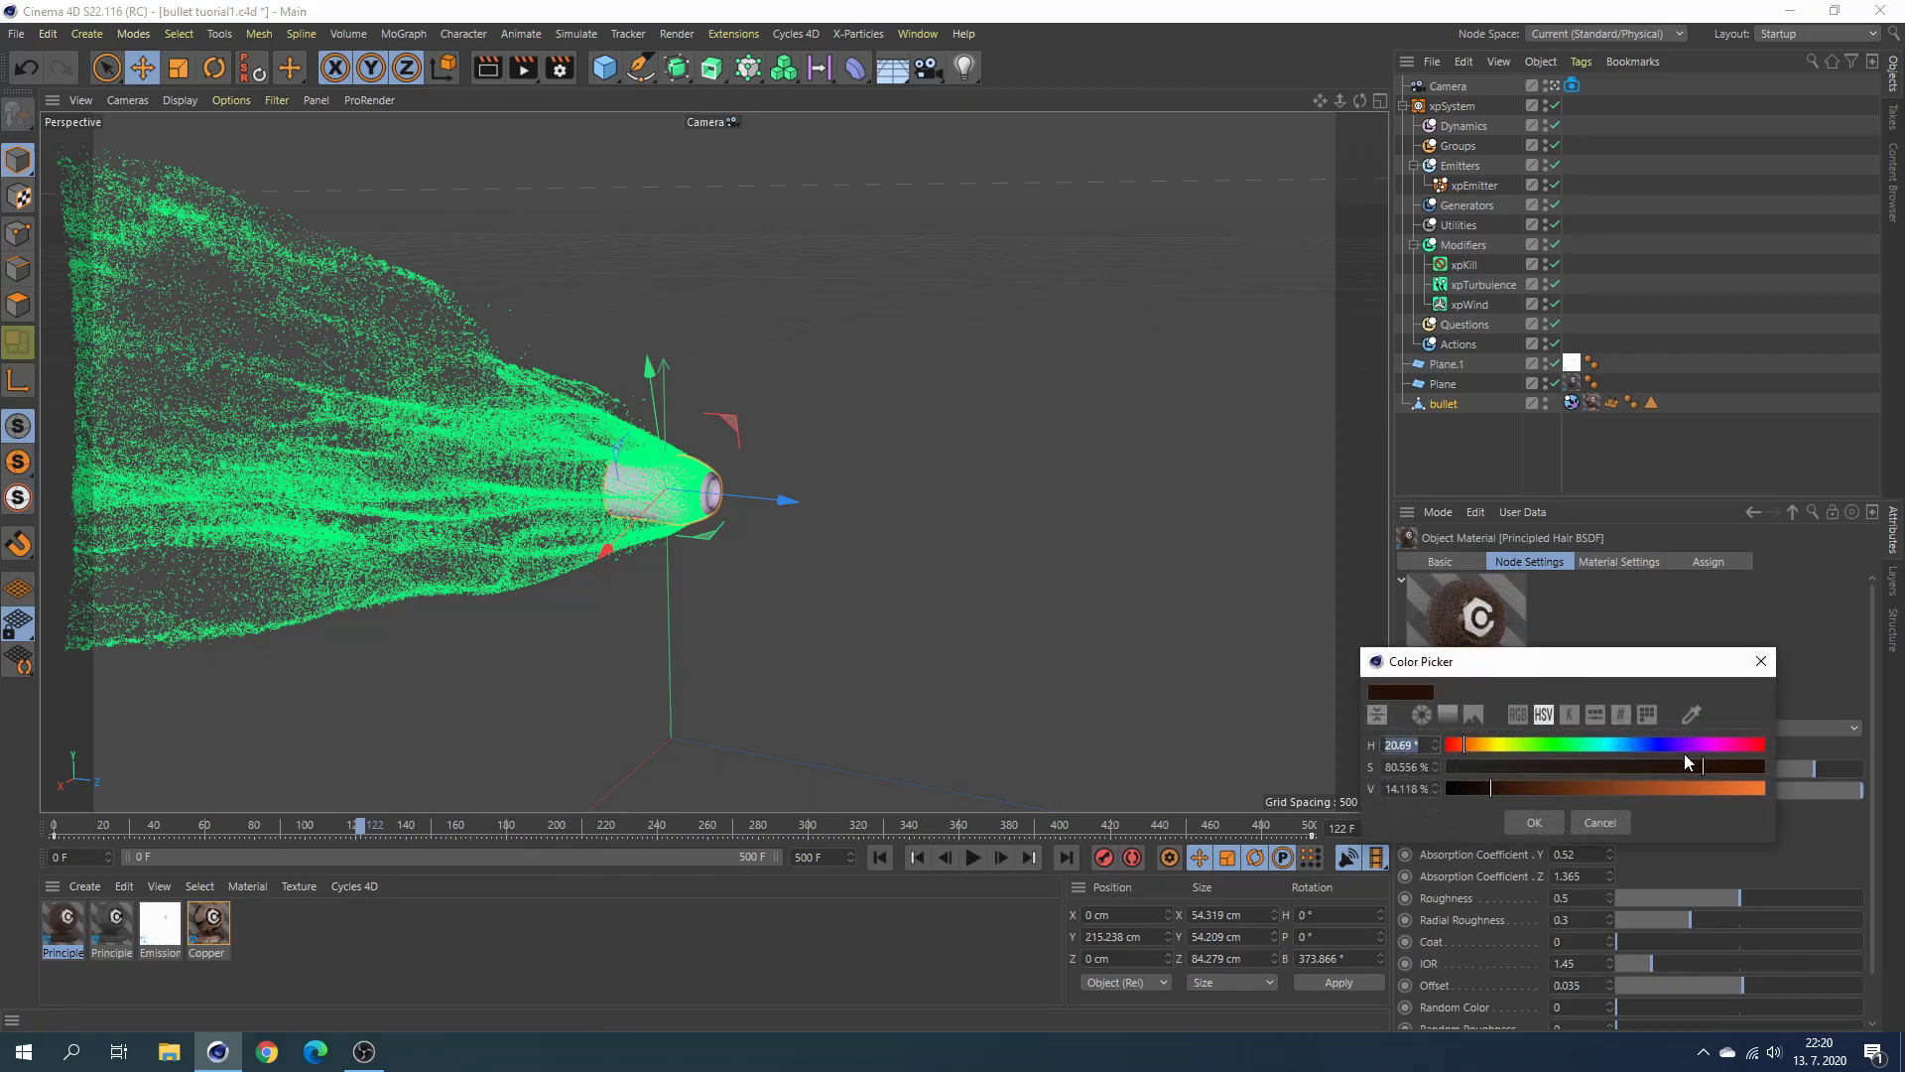
{"action": "mouse_move", "coordinate": [1759, 744]}
{"action": "left_mouse_down"}
{"action": "mouse_move", "coordinate": [1770, 792]}
{"action": "mouse_move", "coordinate": [1770, 768]}
{"action": "left_mouse_up"}
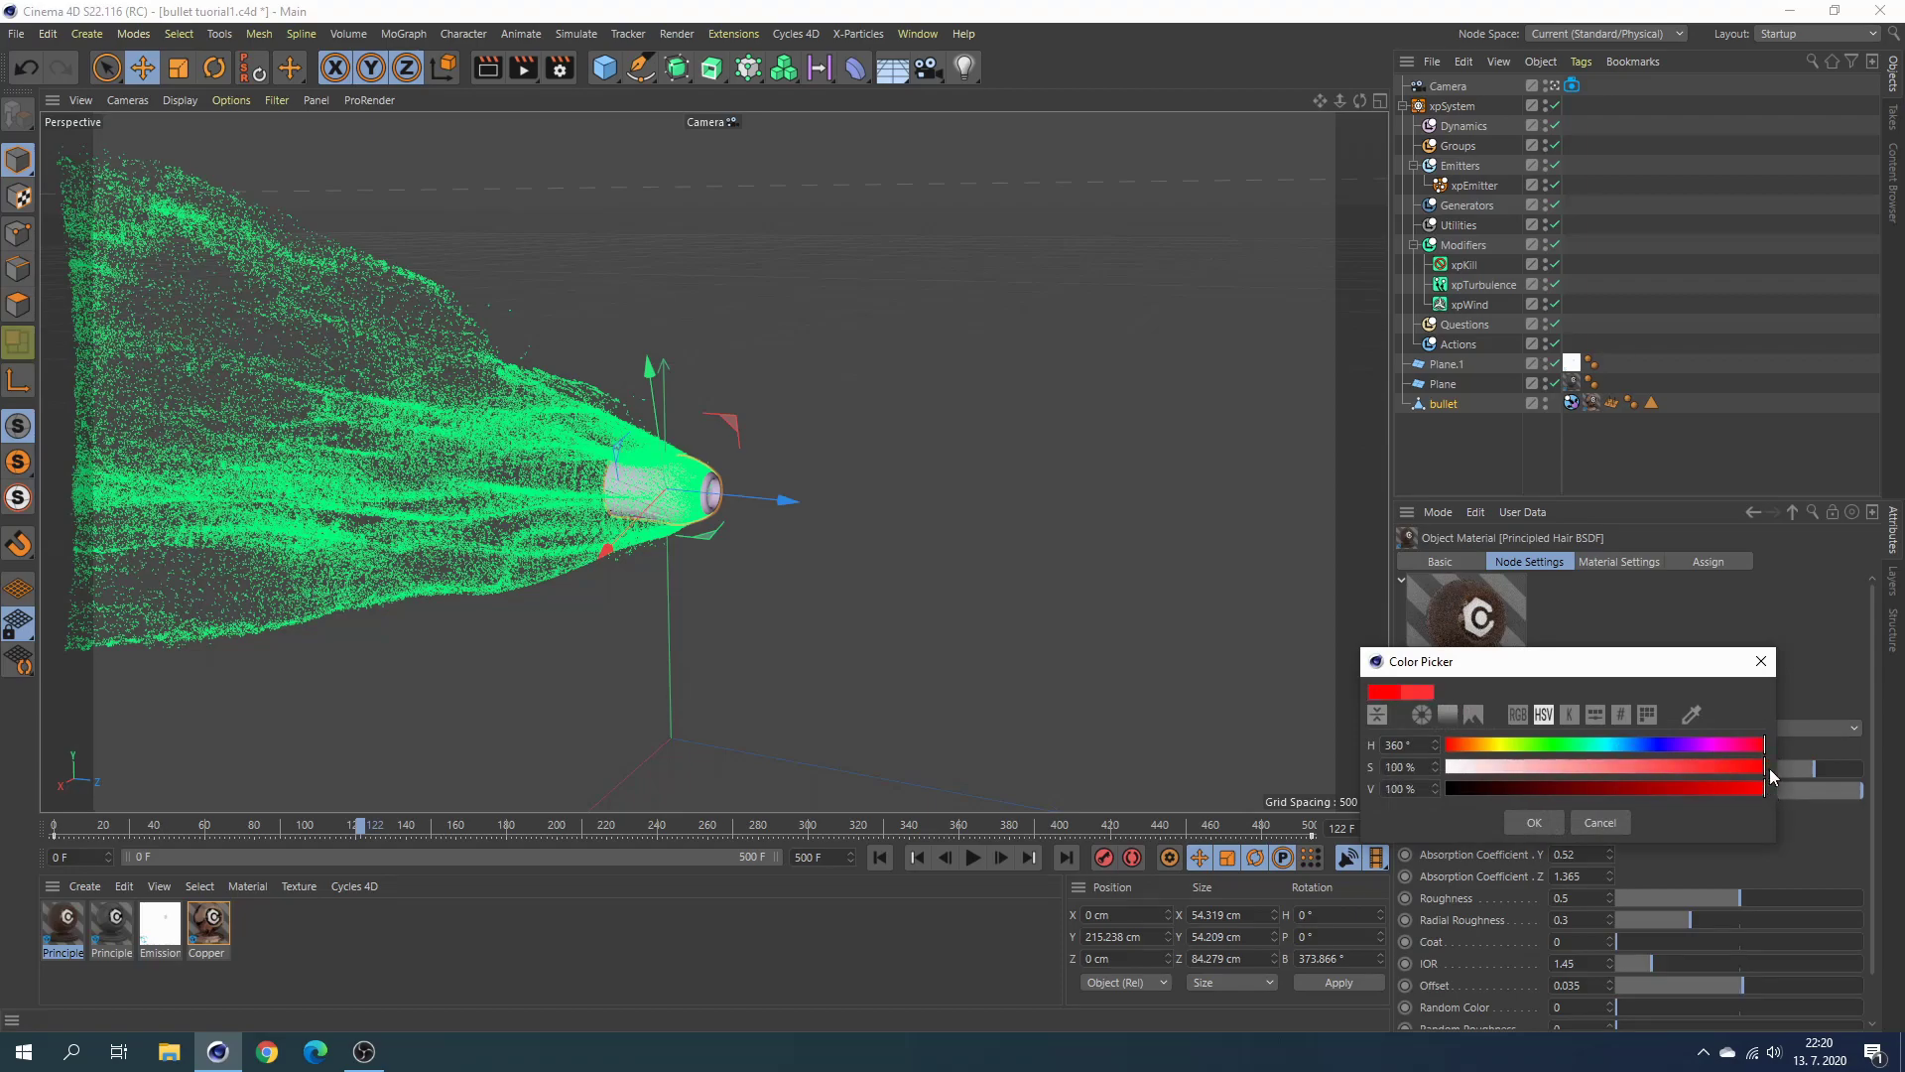
{"action": "left_click", "coordinate": [1541, 814]}
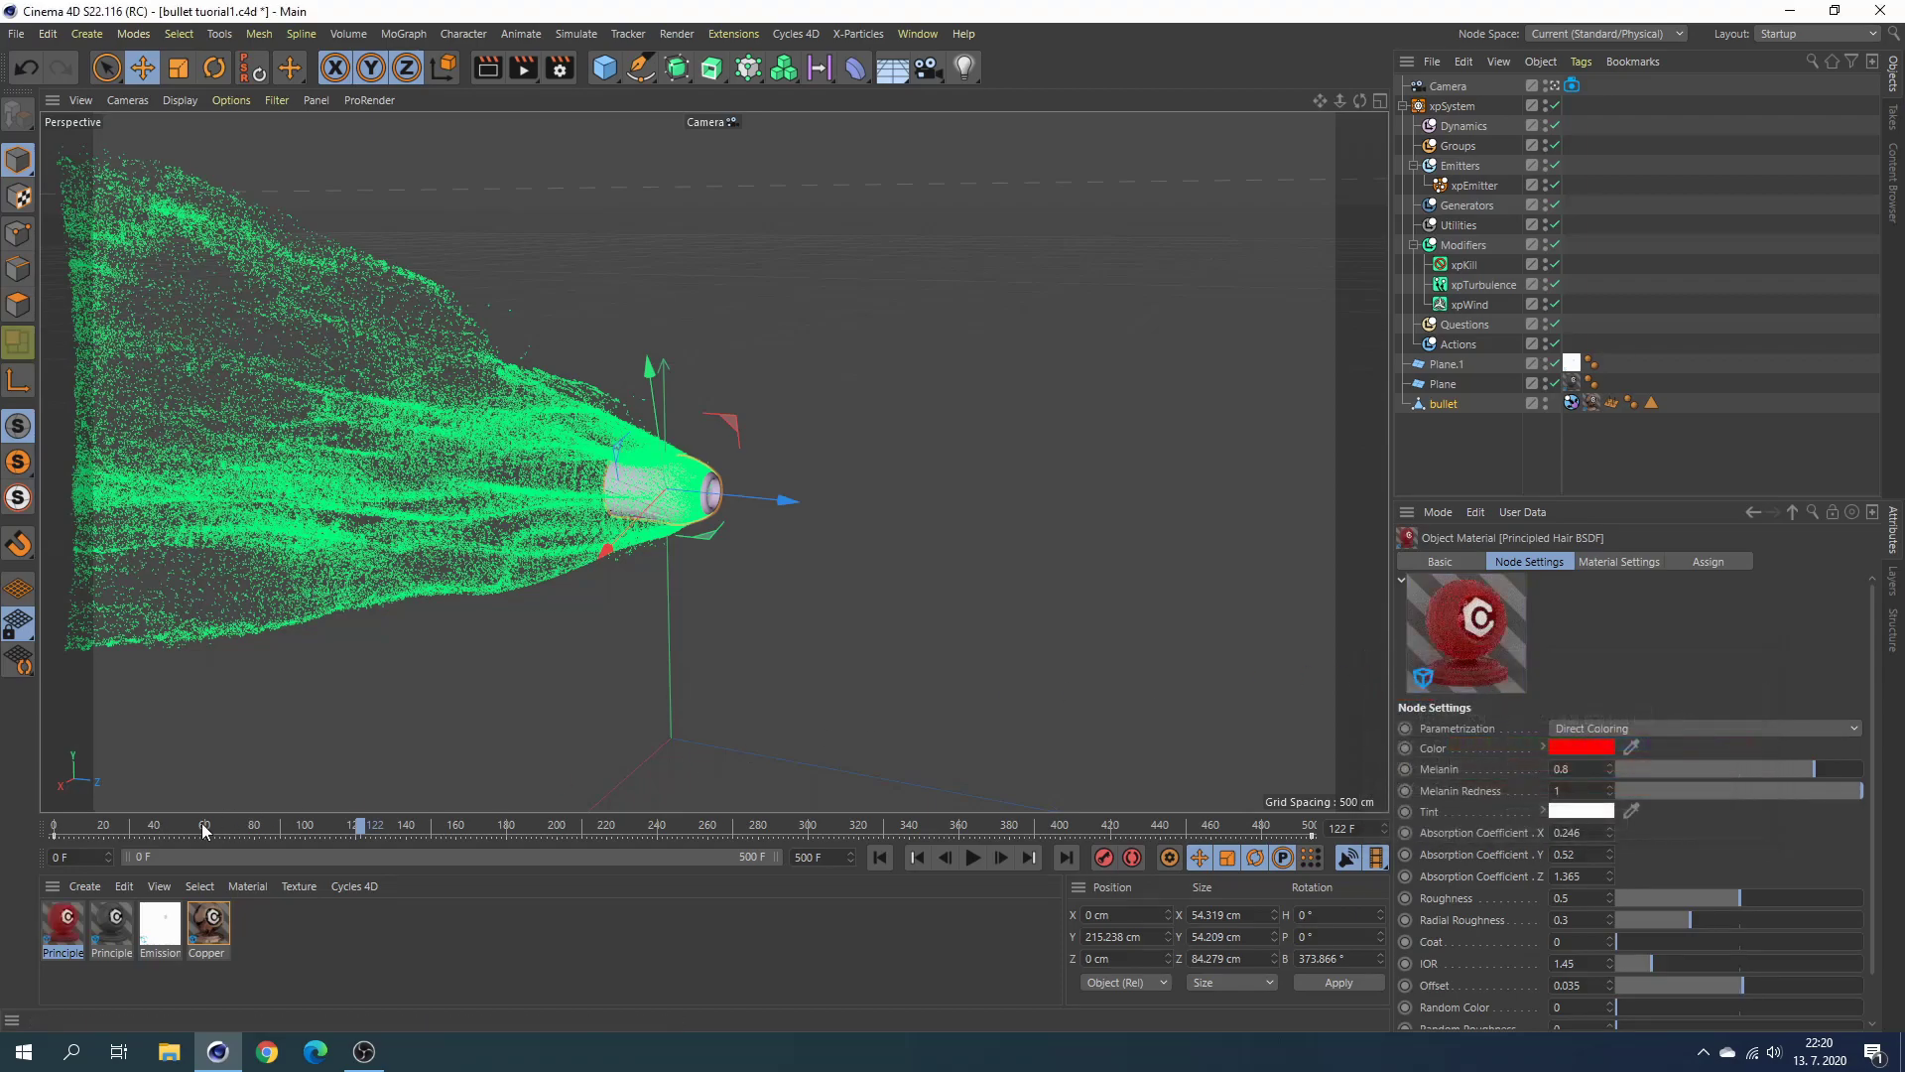
Apply the red hair material to the xpEmitter.
{"action": "left_click_drag", "start_coordinate": [180, 881], "coordinate": [1118, 670]}
{"action": "left_click_drag", "start_coordinate": [1394, 421], "coordinate": [1486, 186]}
{"action": "left_click", "coordinate": [790, 32]}
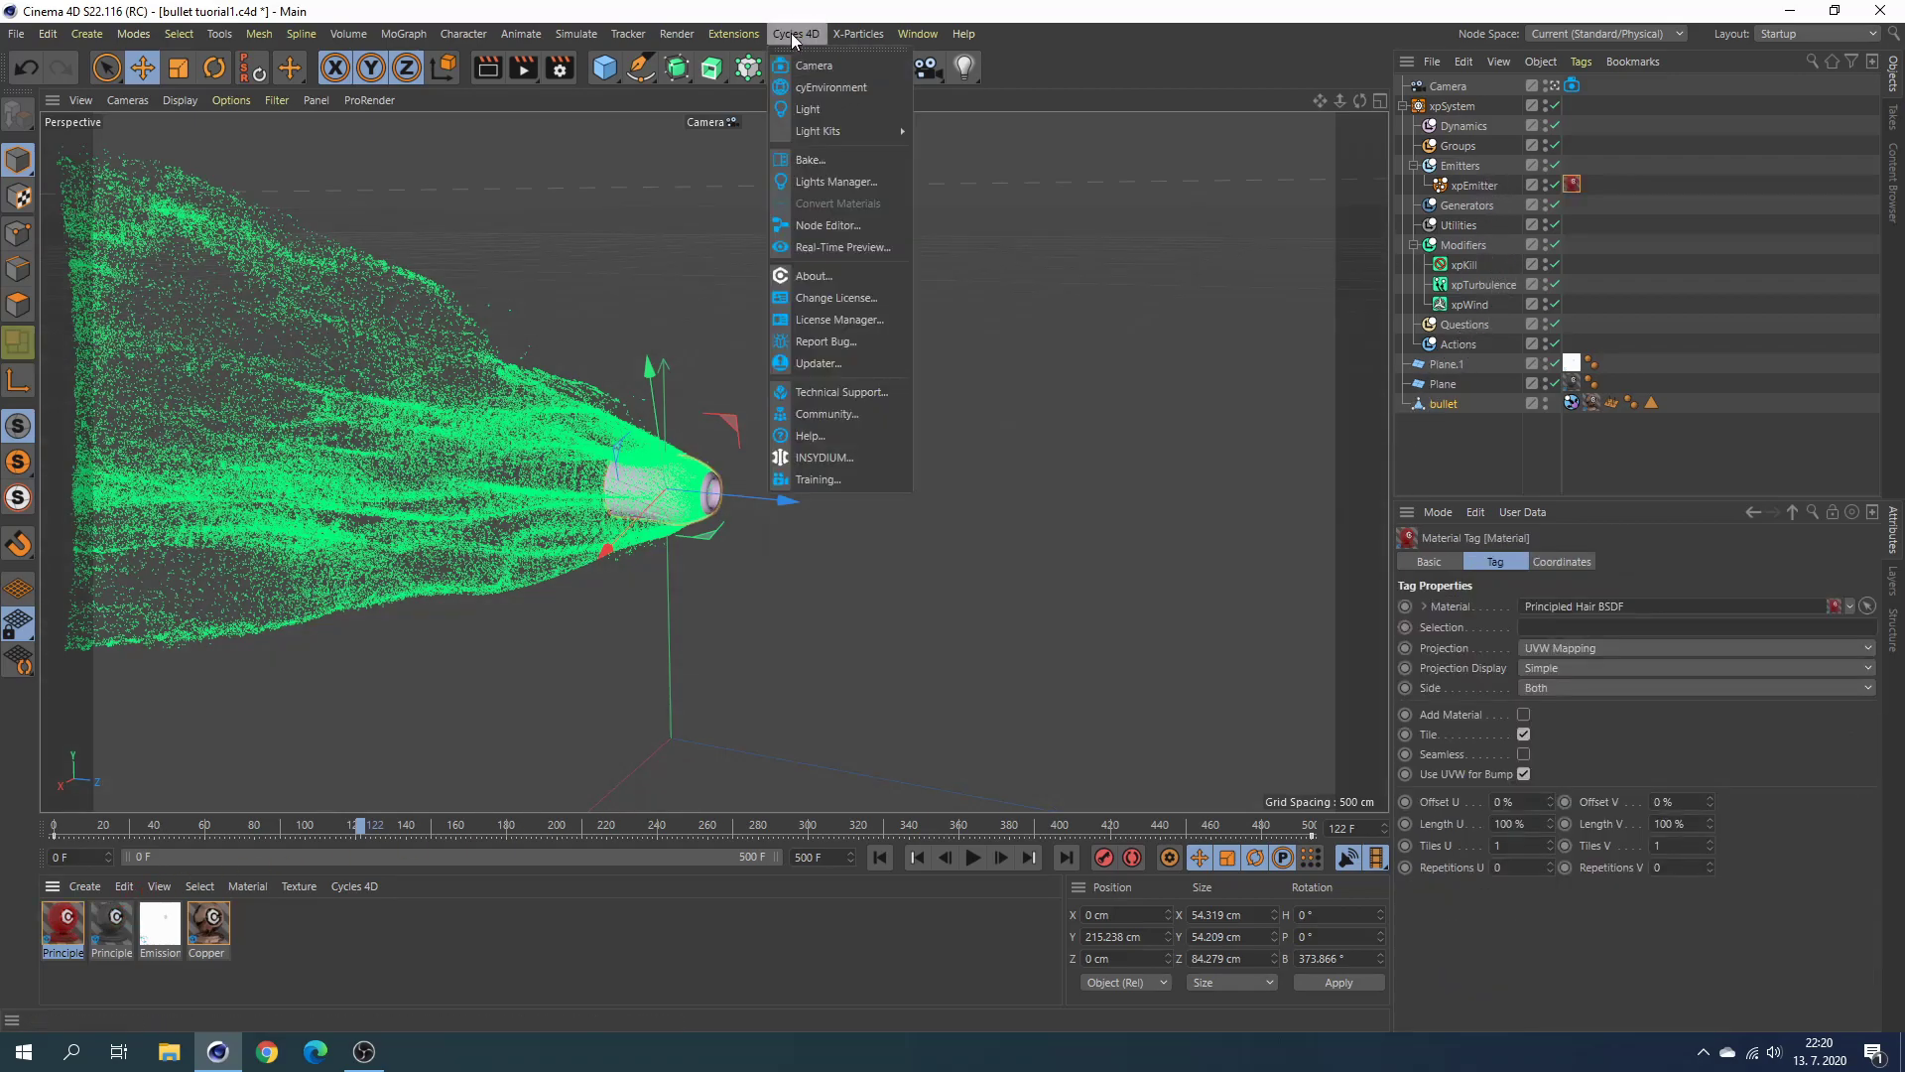
Start the Cycles 4D real-time preview and open the second Principled material's node graph.
{"action": "left_click", "coordinate": [834, 247]}
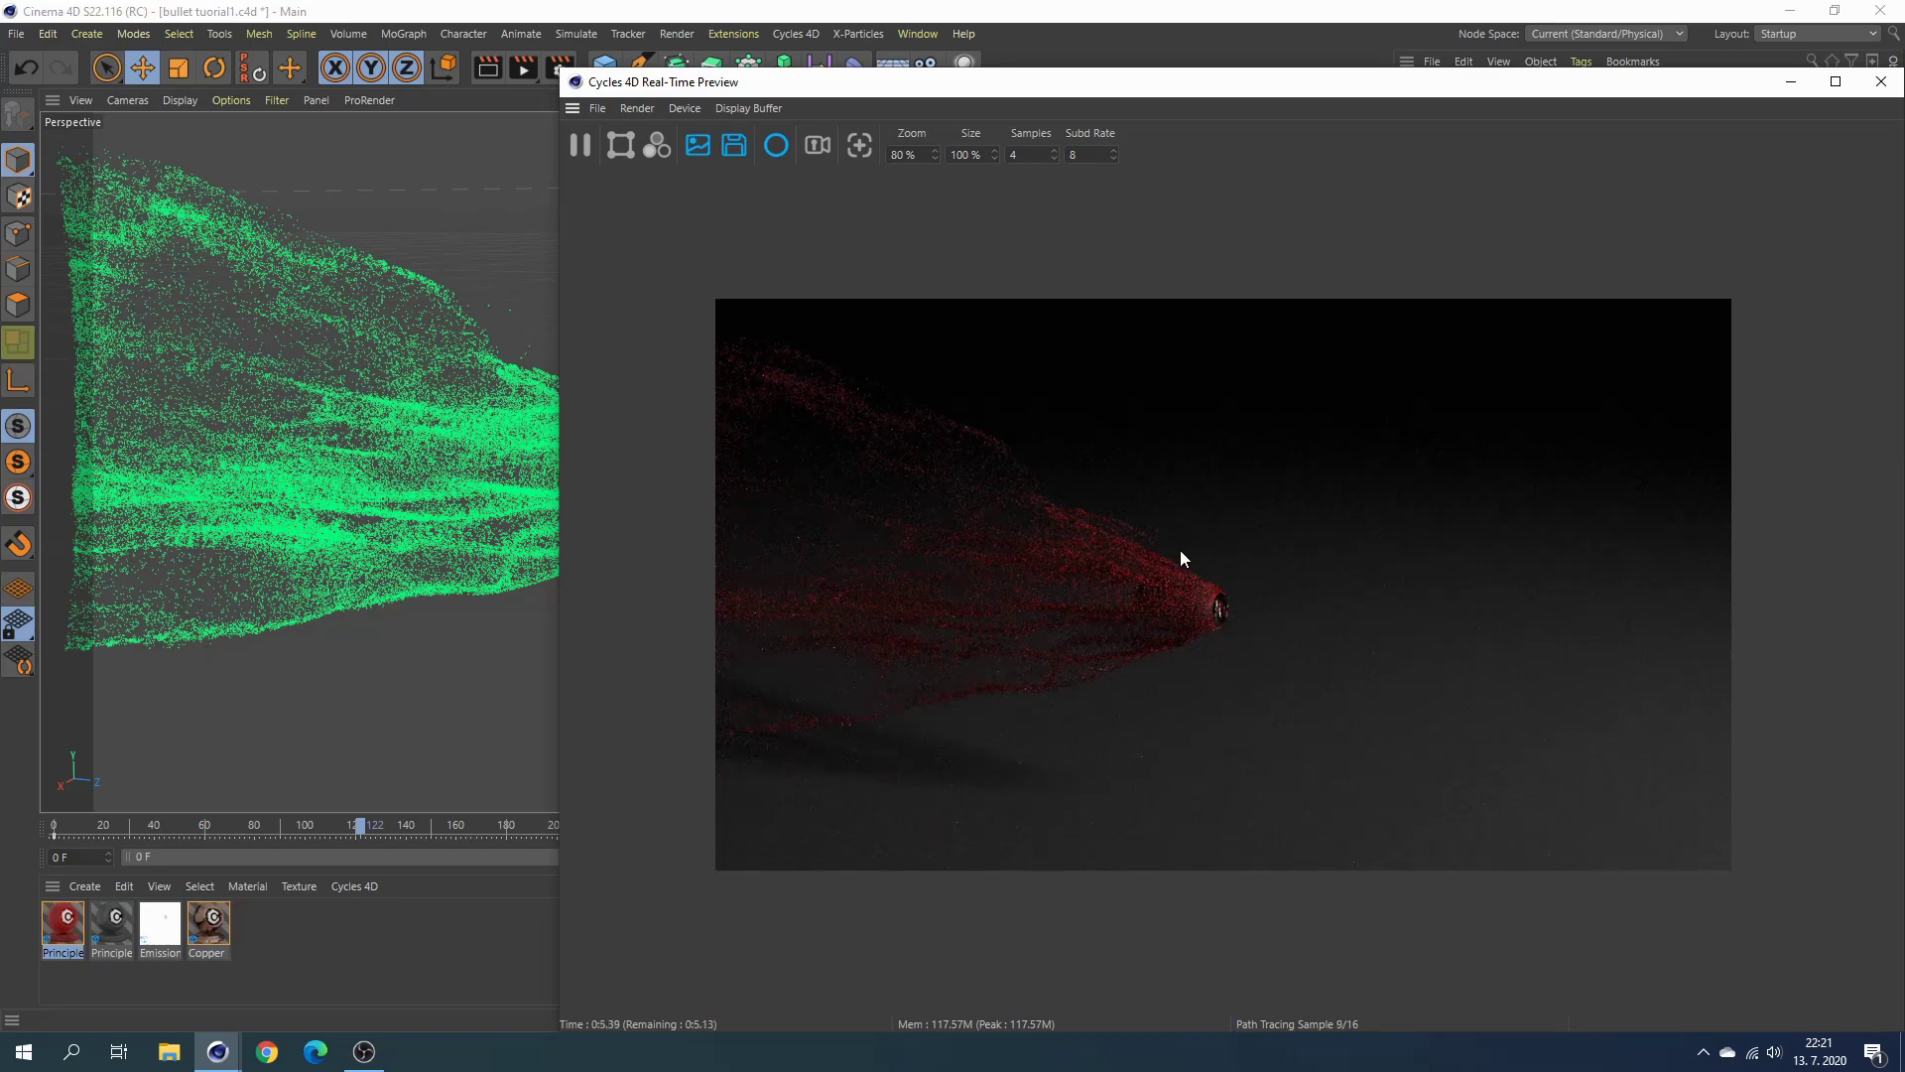
{"action": "double_click", "coordinate": [112, 923]}
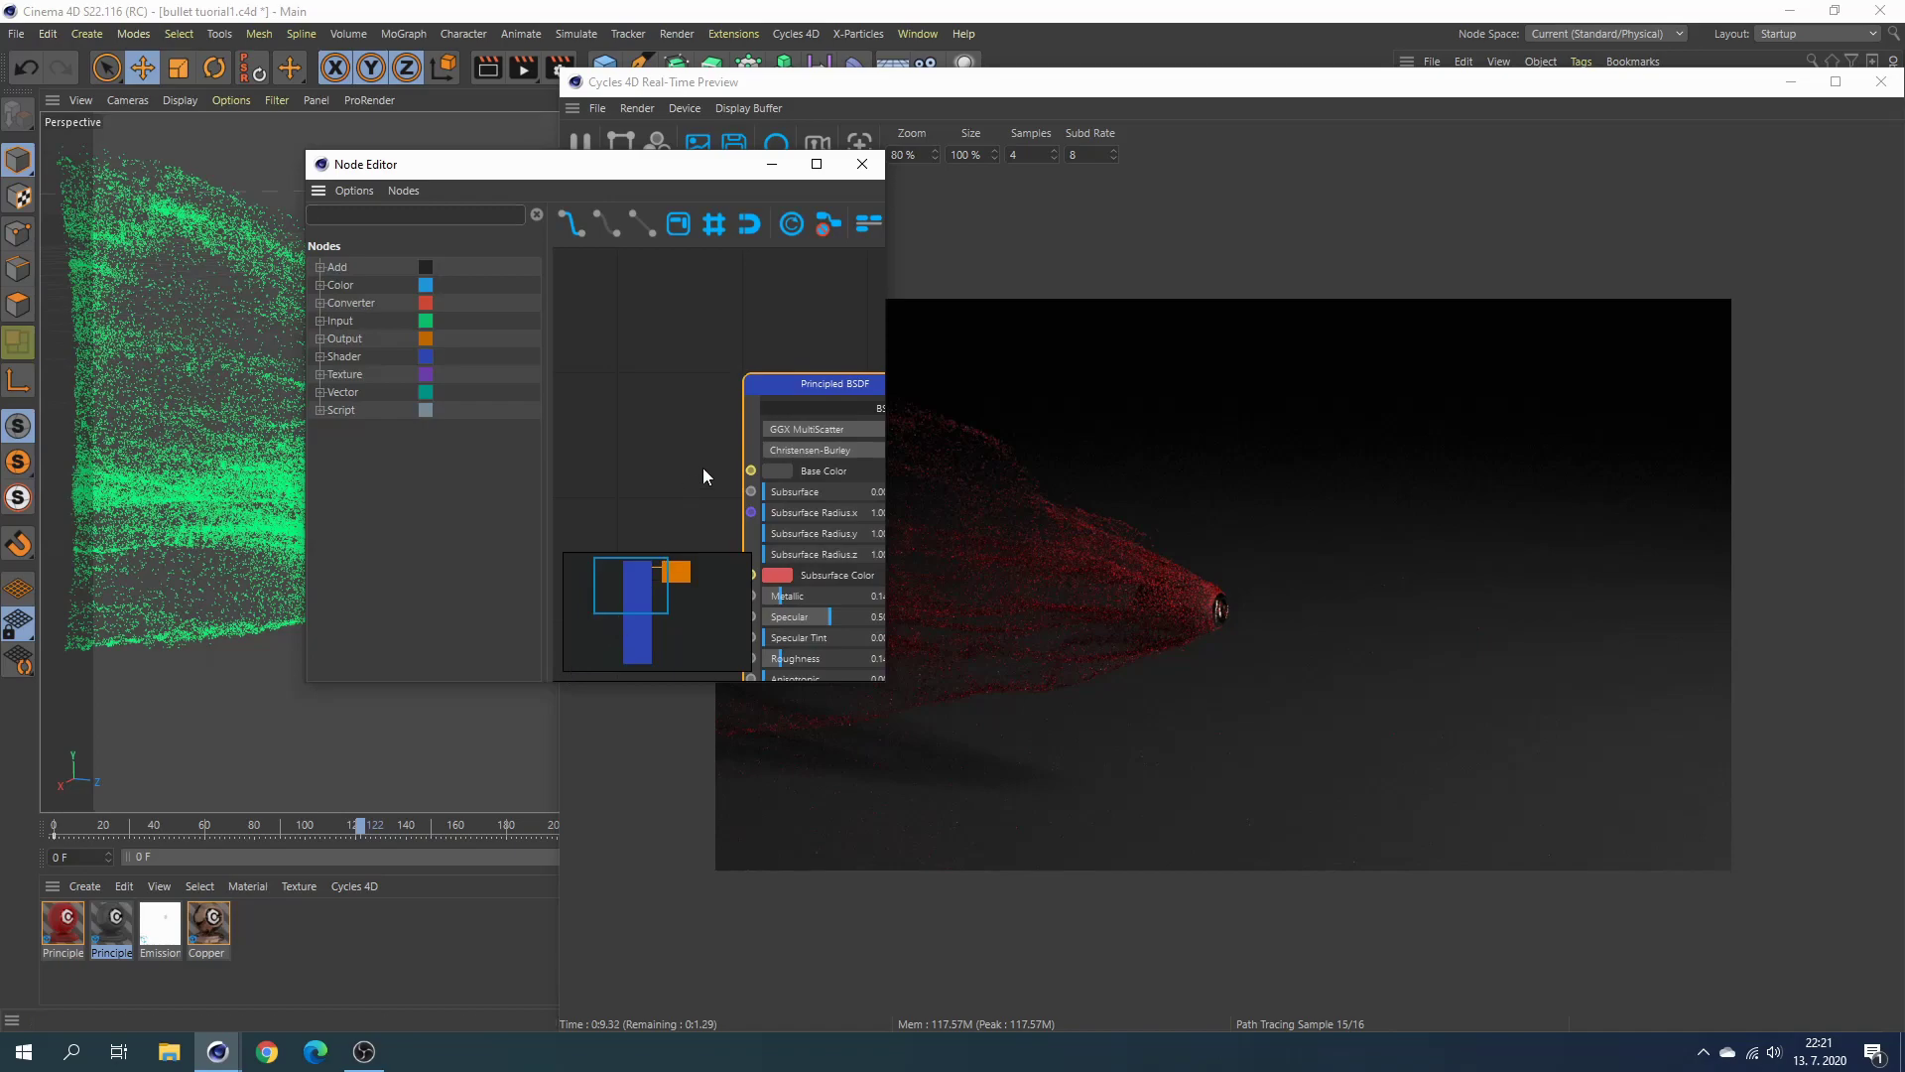
{"action": "left_click_drag", "start_coordinate": [704, 181], "coordinate": [466, 247]}
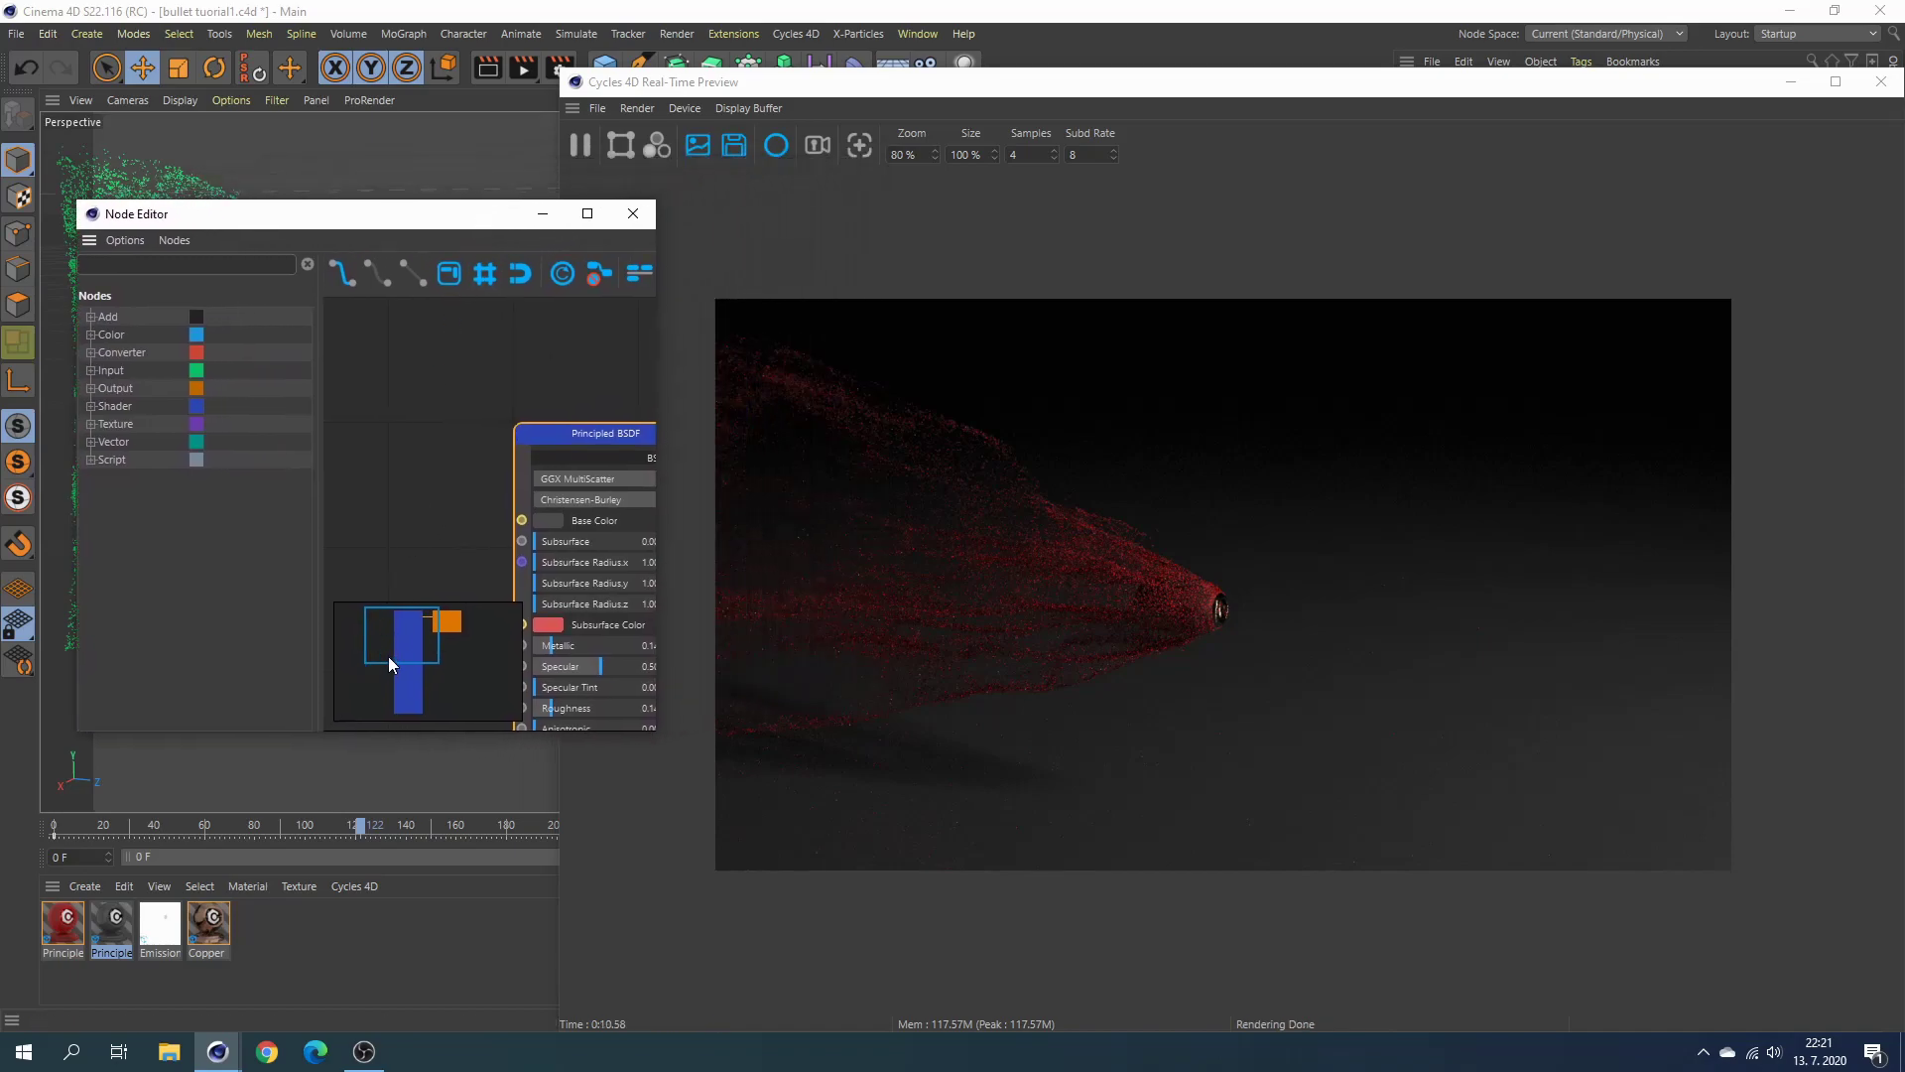
{"action": "left_click_drag", "start_coordinate": [389, 657], "coordinate": [421, 636]}
Raise the Principled BSDF base colour value from 30% to 43%, then close the editor and preview.
{"action": "left_click", "coordinate": [429, 471]}
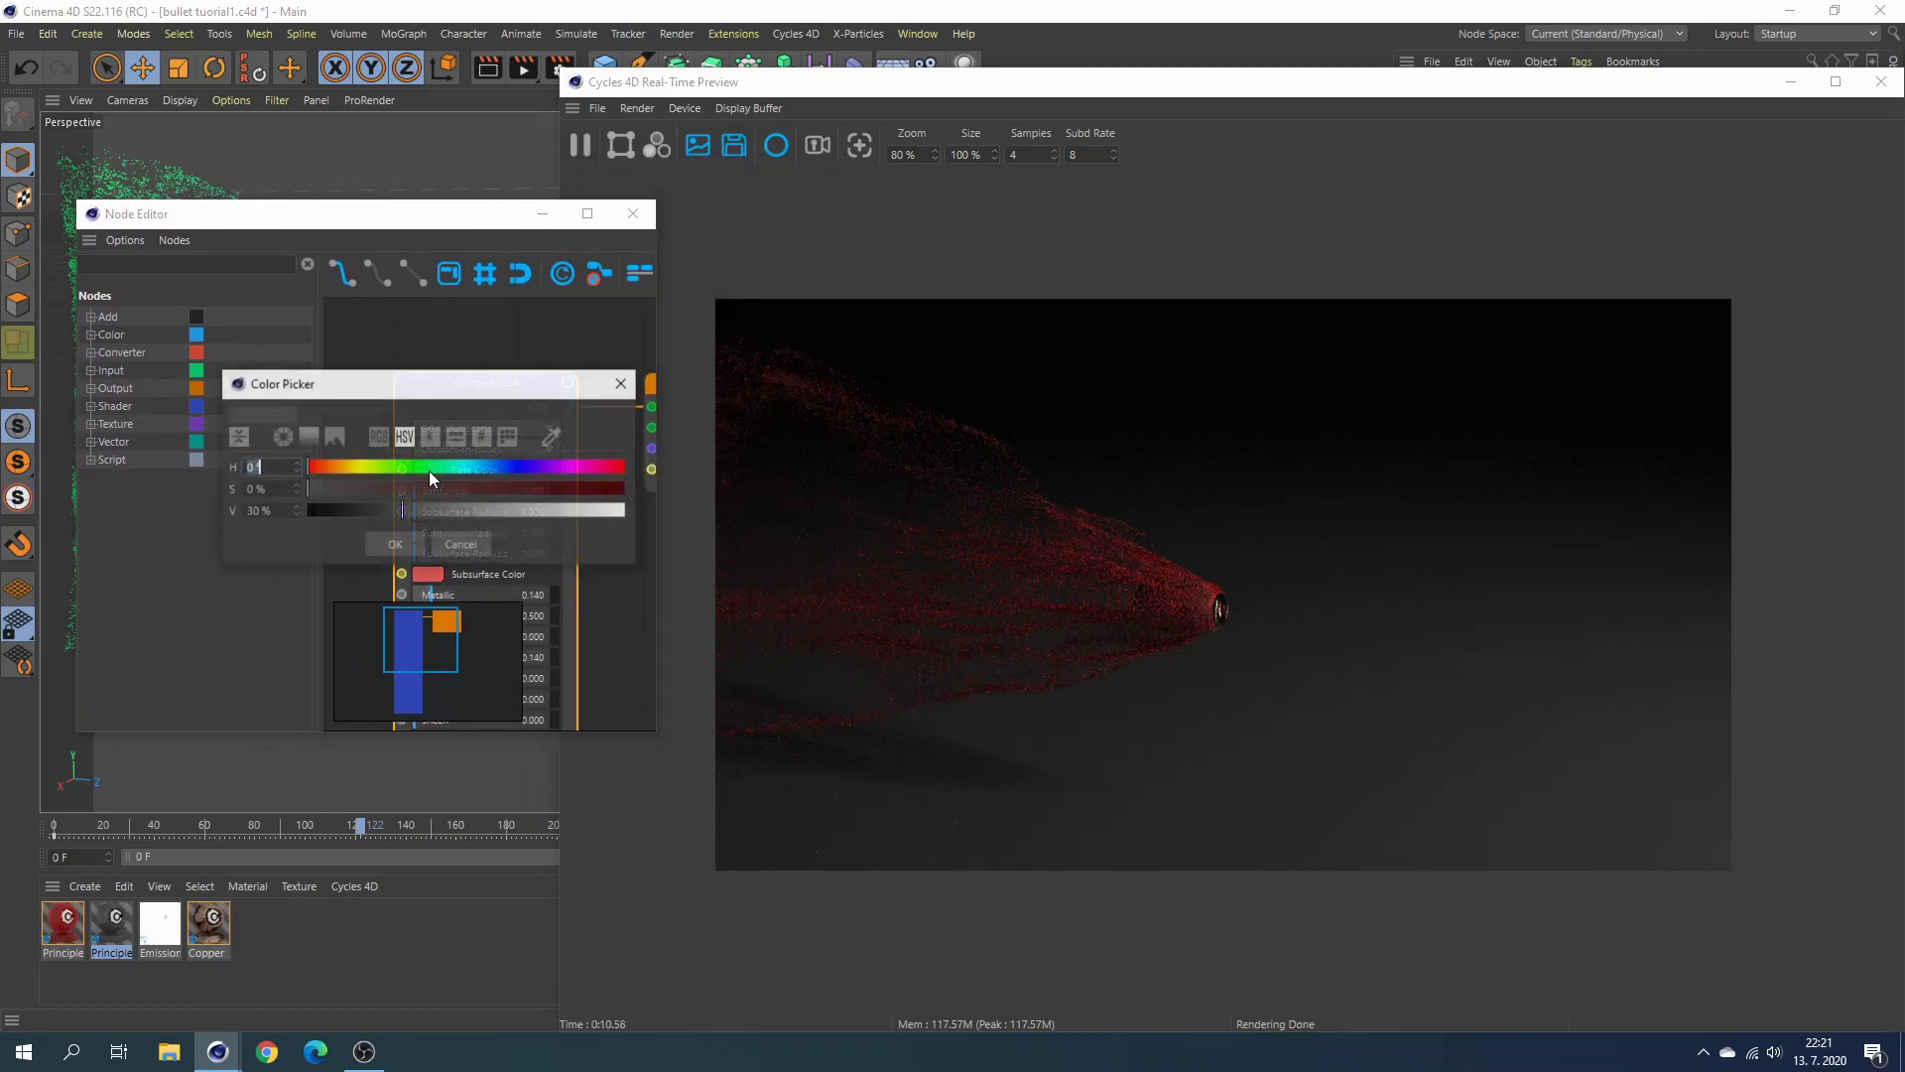
{"action": "left_click_drag", "start_coordinate": [403, 510], "coordinate": [445, 506]}
{"action": "left_click", "coordinate": [400, 544]}
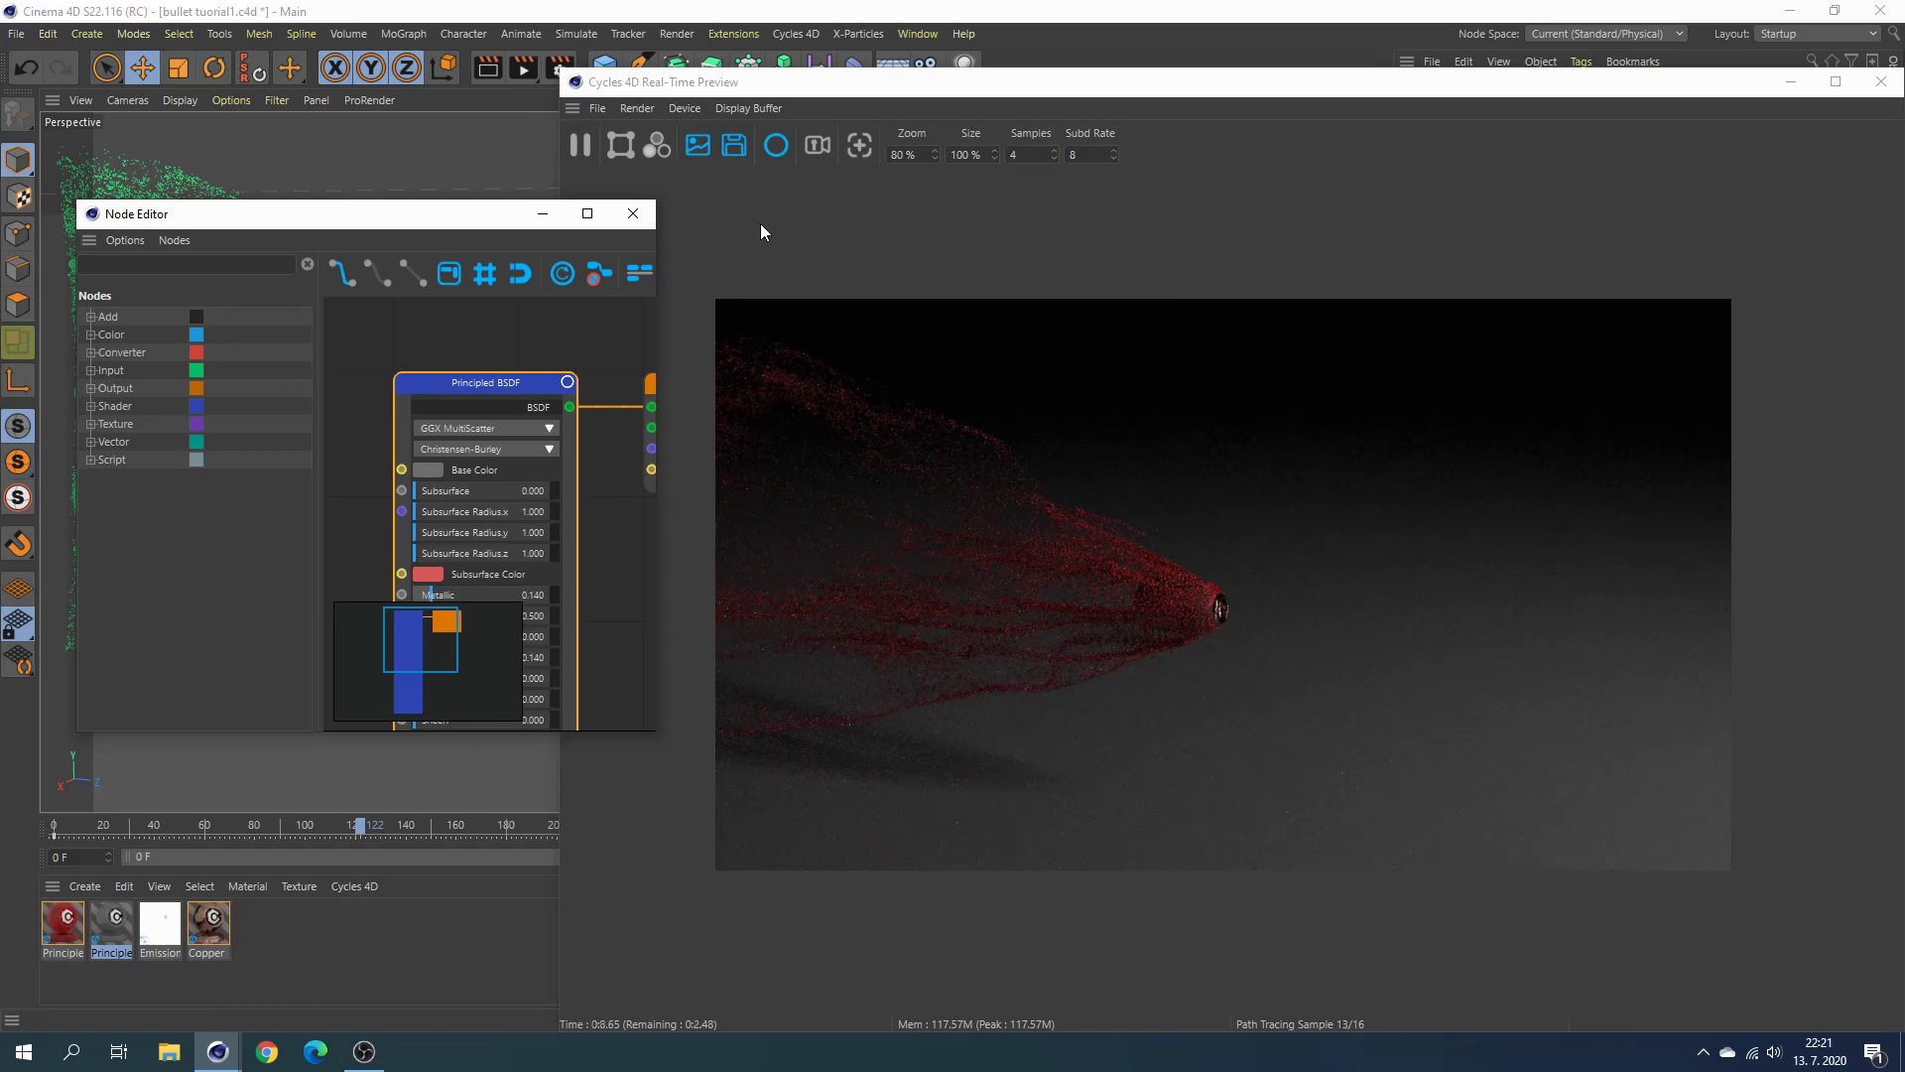
{"action": "left_click", "coordinate": [631, 220]}
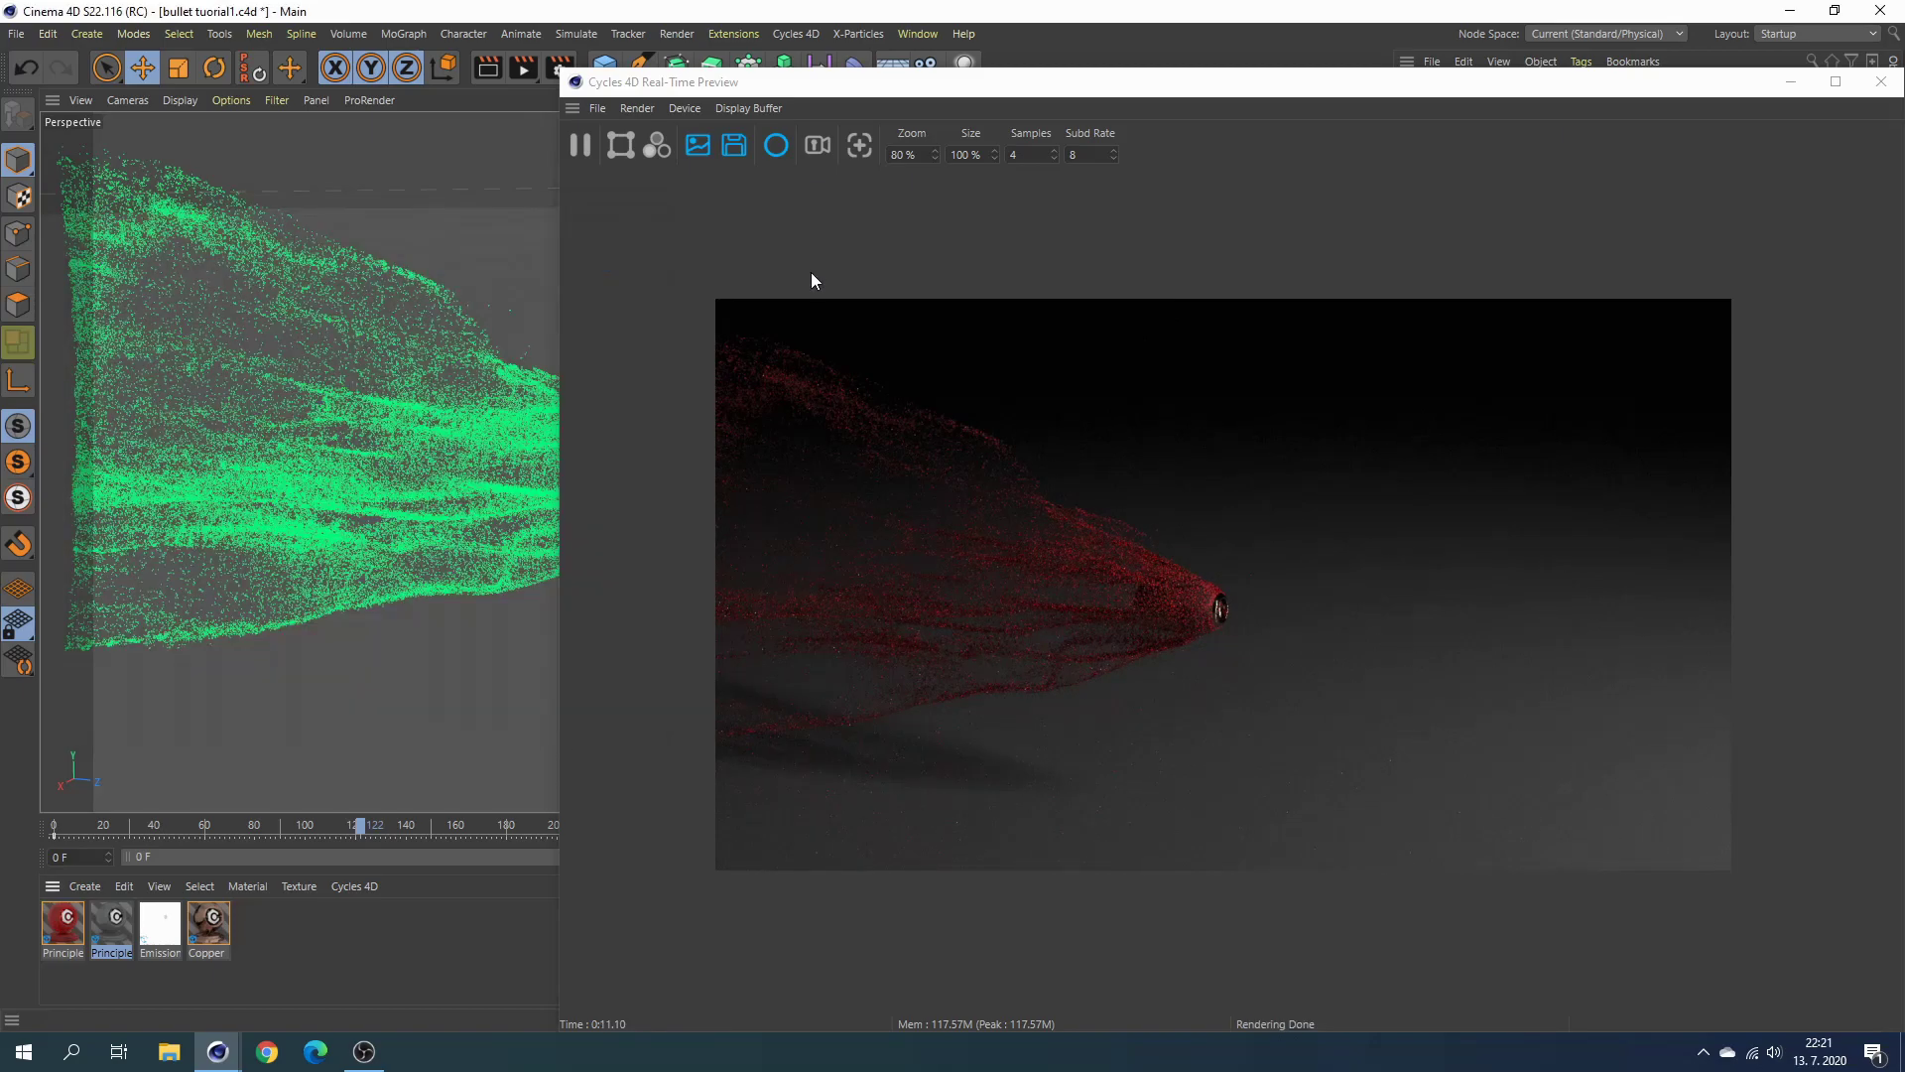
{"action": "left_click", "coordinate": [1881, 82]}
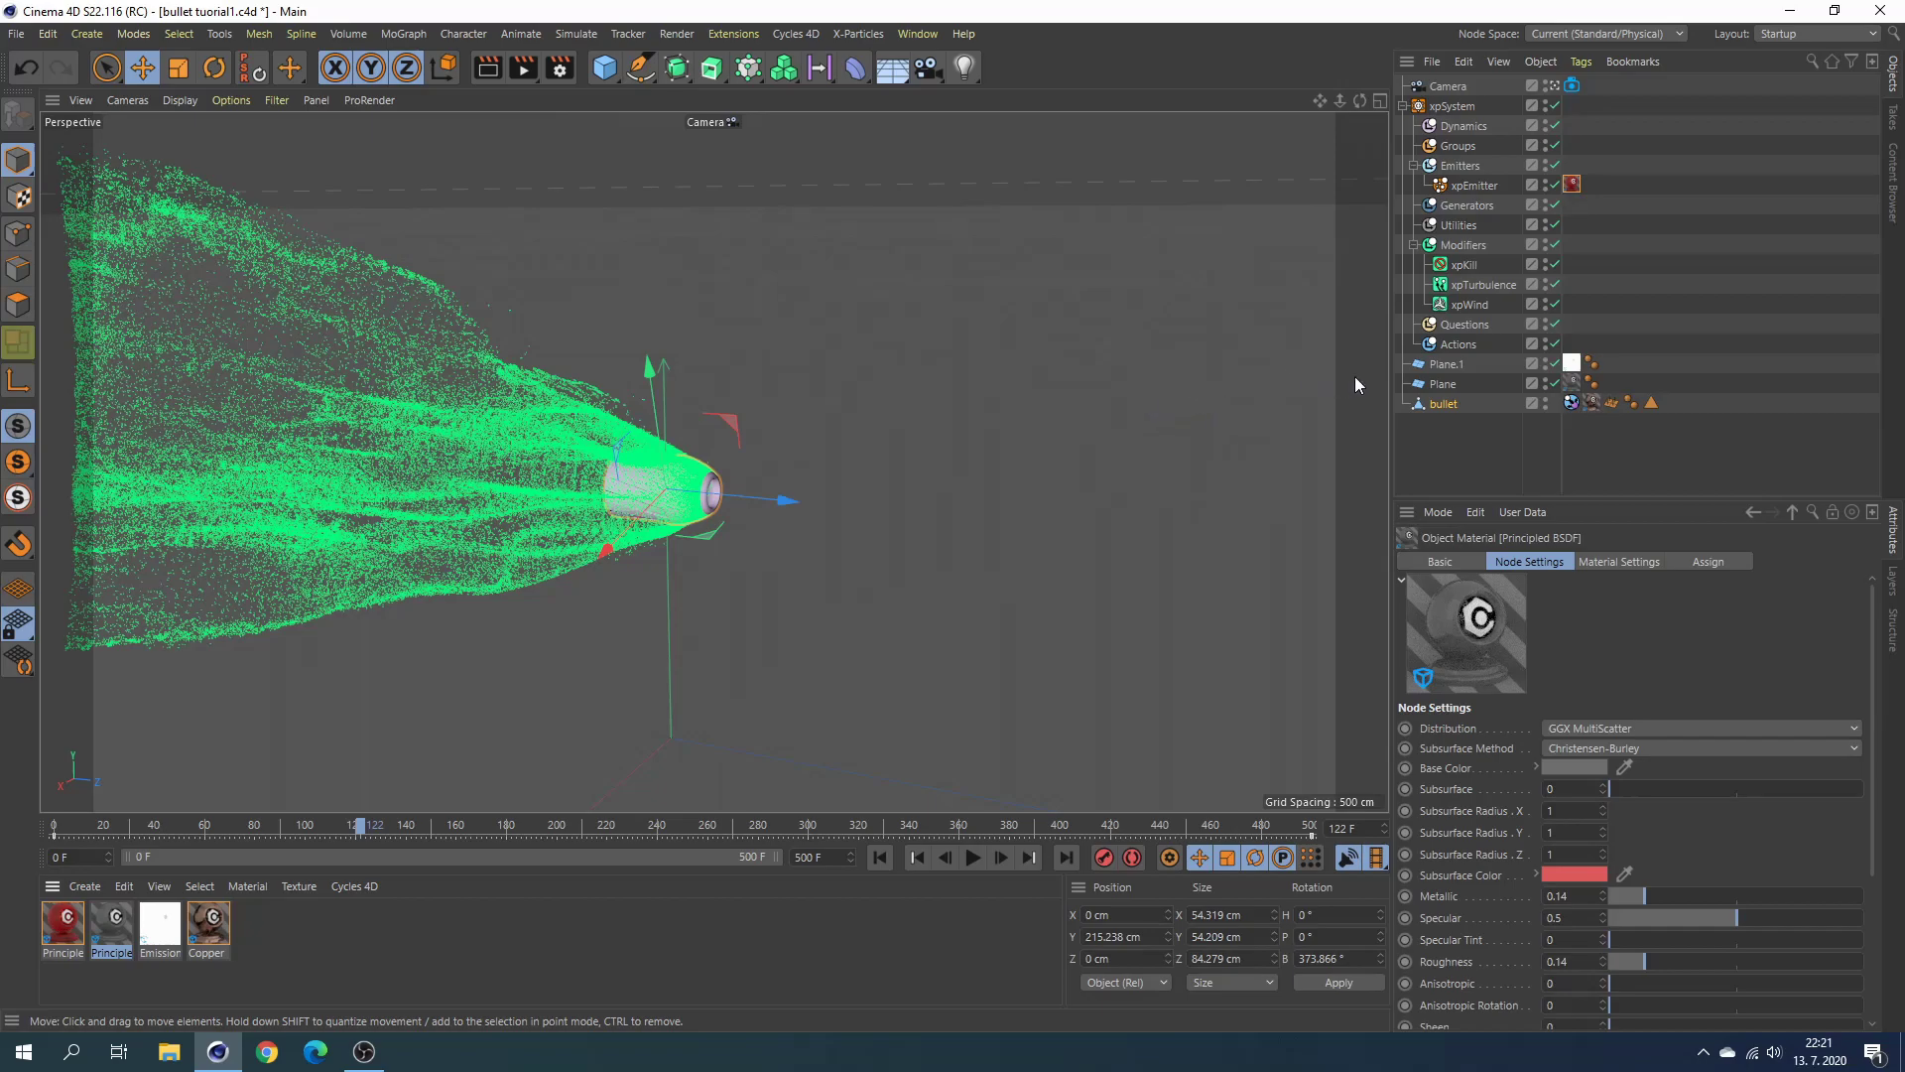
Disable xpEmitter and give the bullet a Vibrate tag: position amplitude 30/30/0 cm, frequency 0.3.
{"action": "left_click", "coordinate": [1461, 88]}
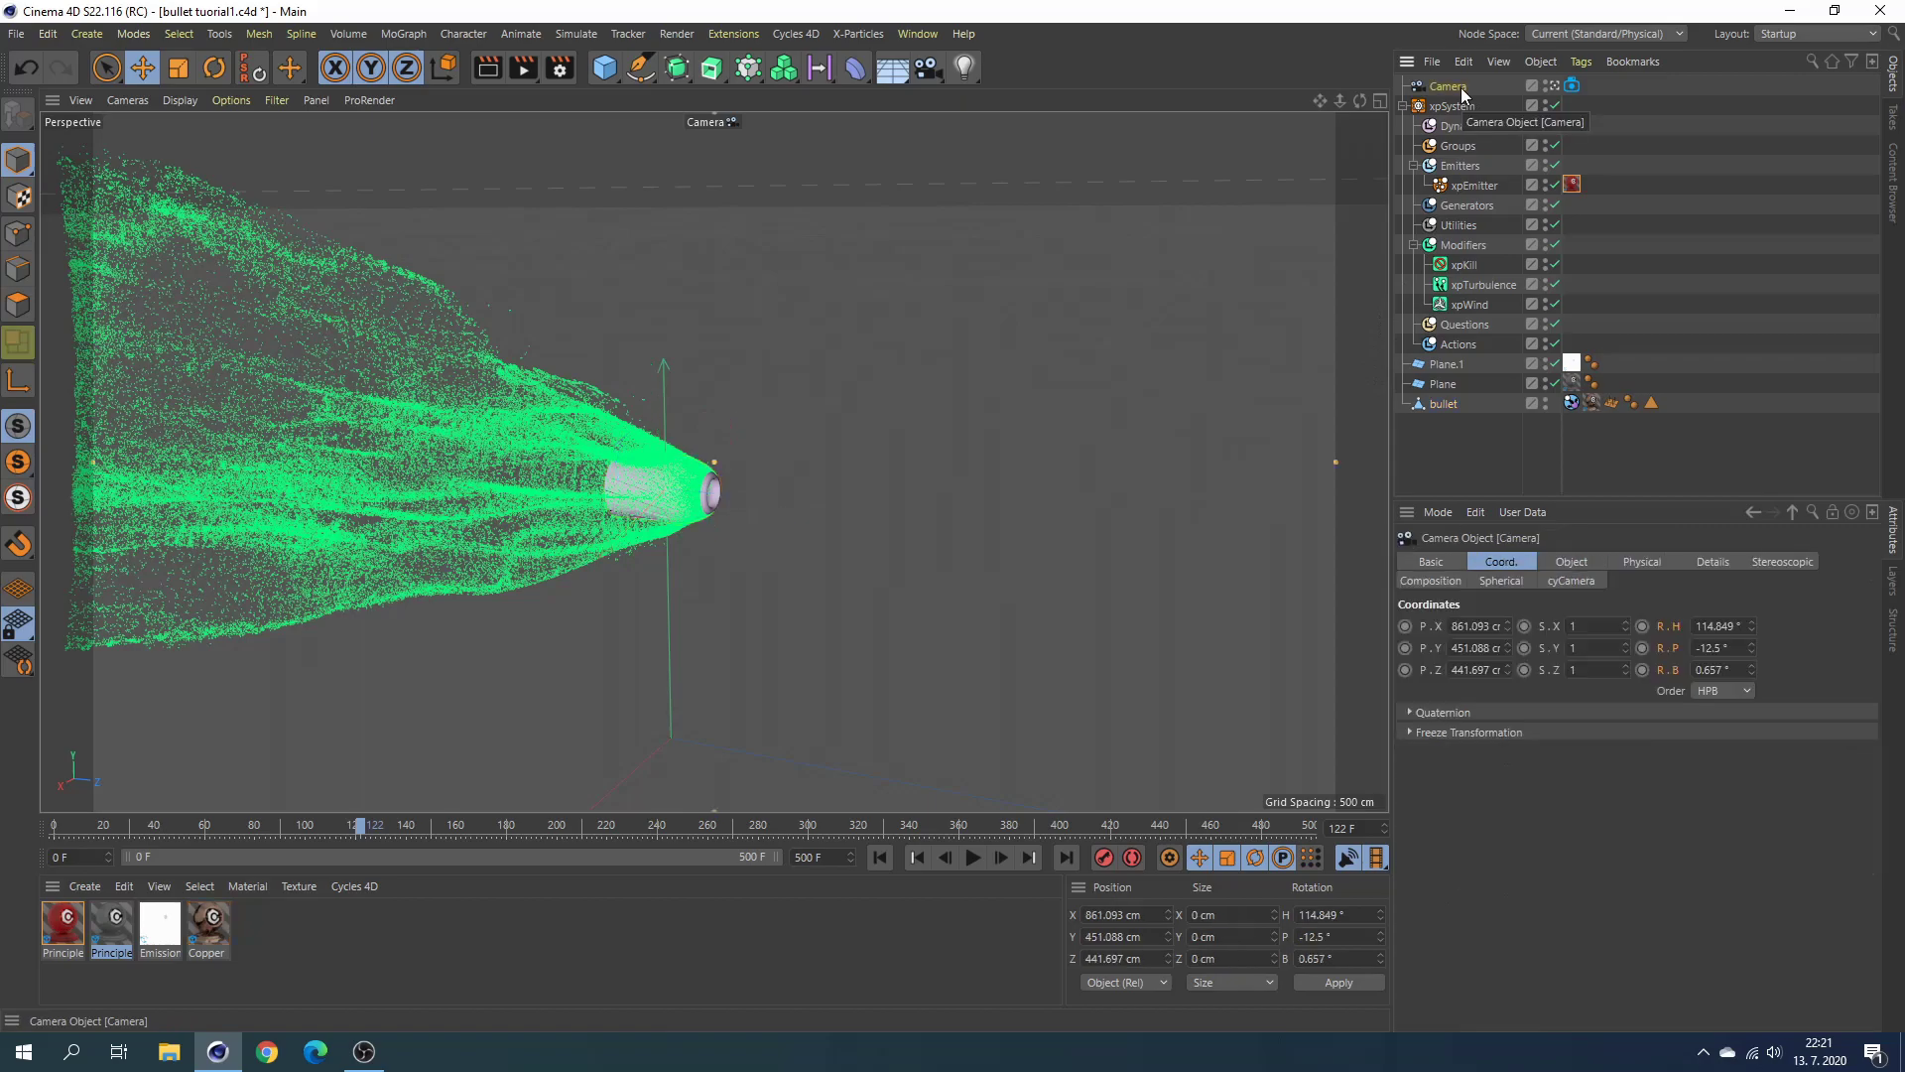
{"action": "left_click", "coordinate": [1553, 185]}
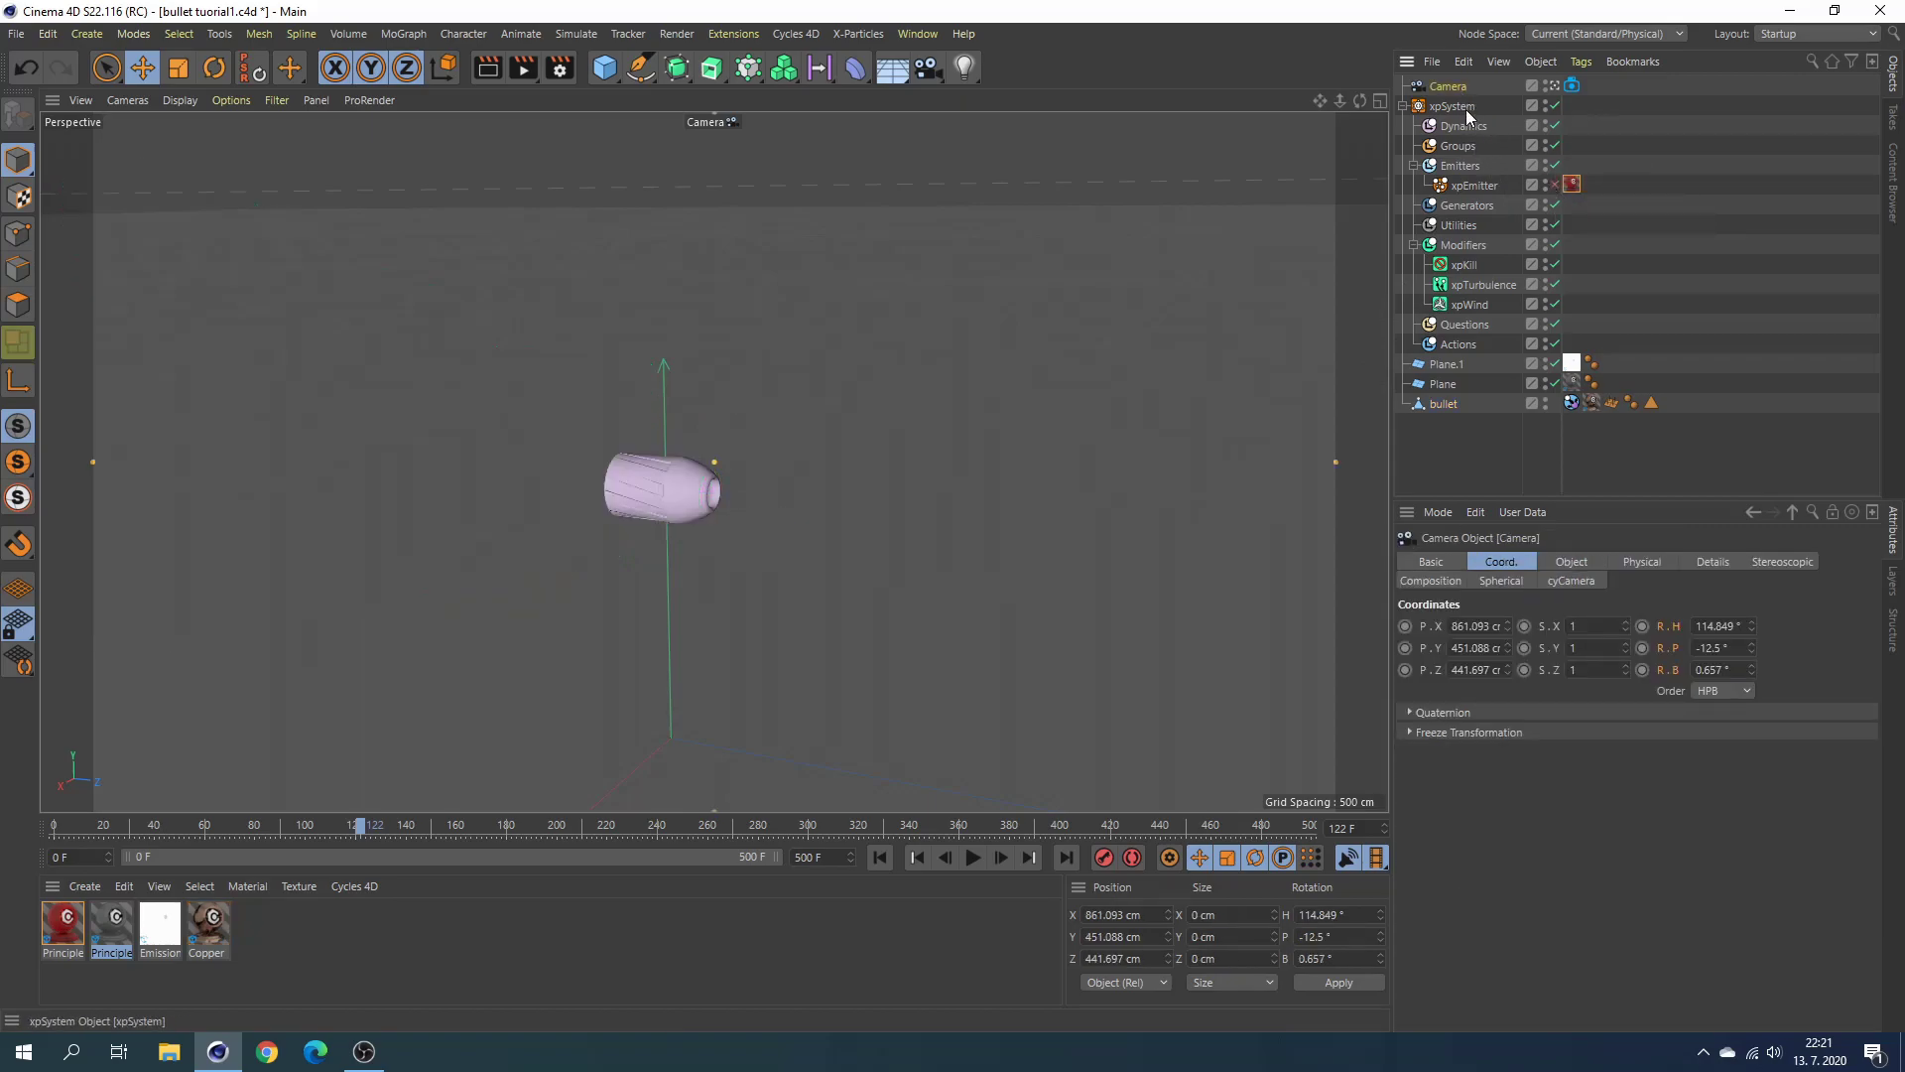
{"action": "right_click", "coordinate": [1445, 403]}
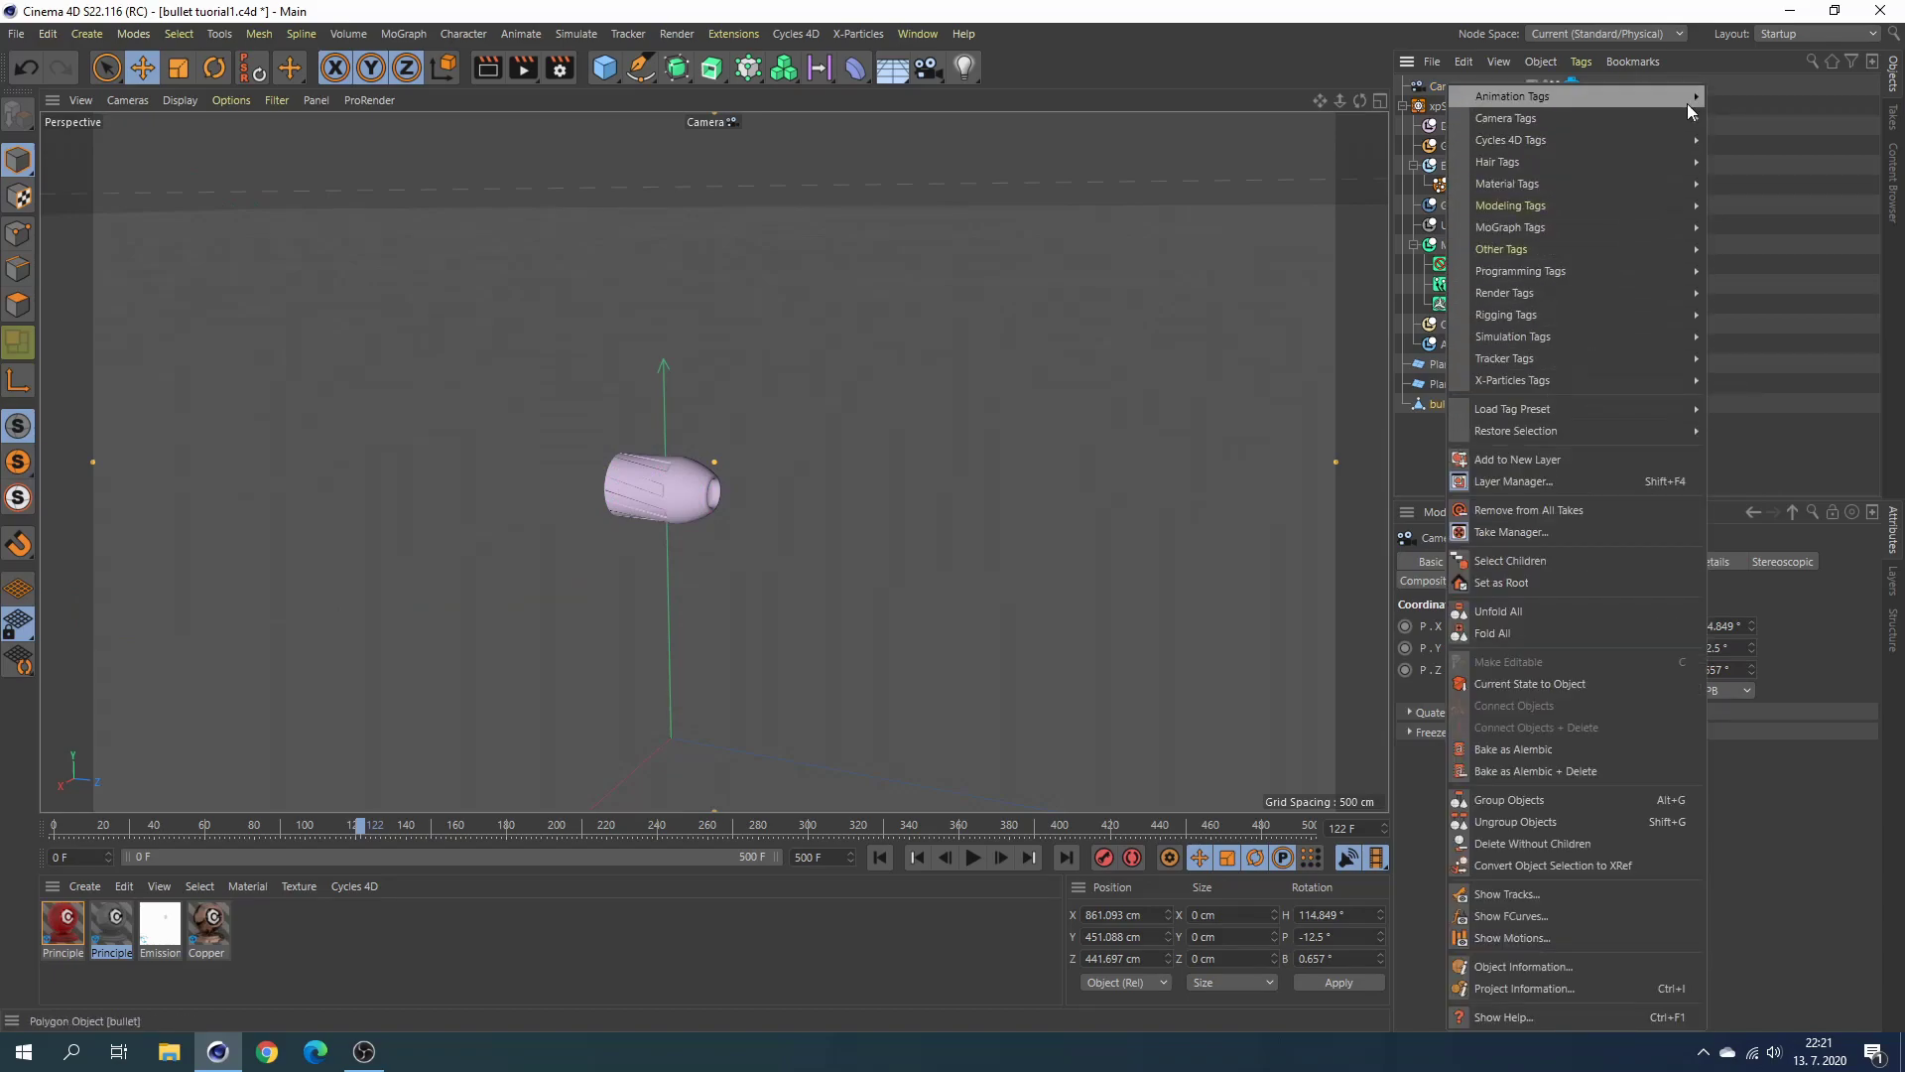
{"action": "mouse_move", "coordinate": [1513, 95]}
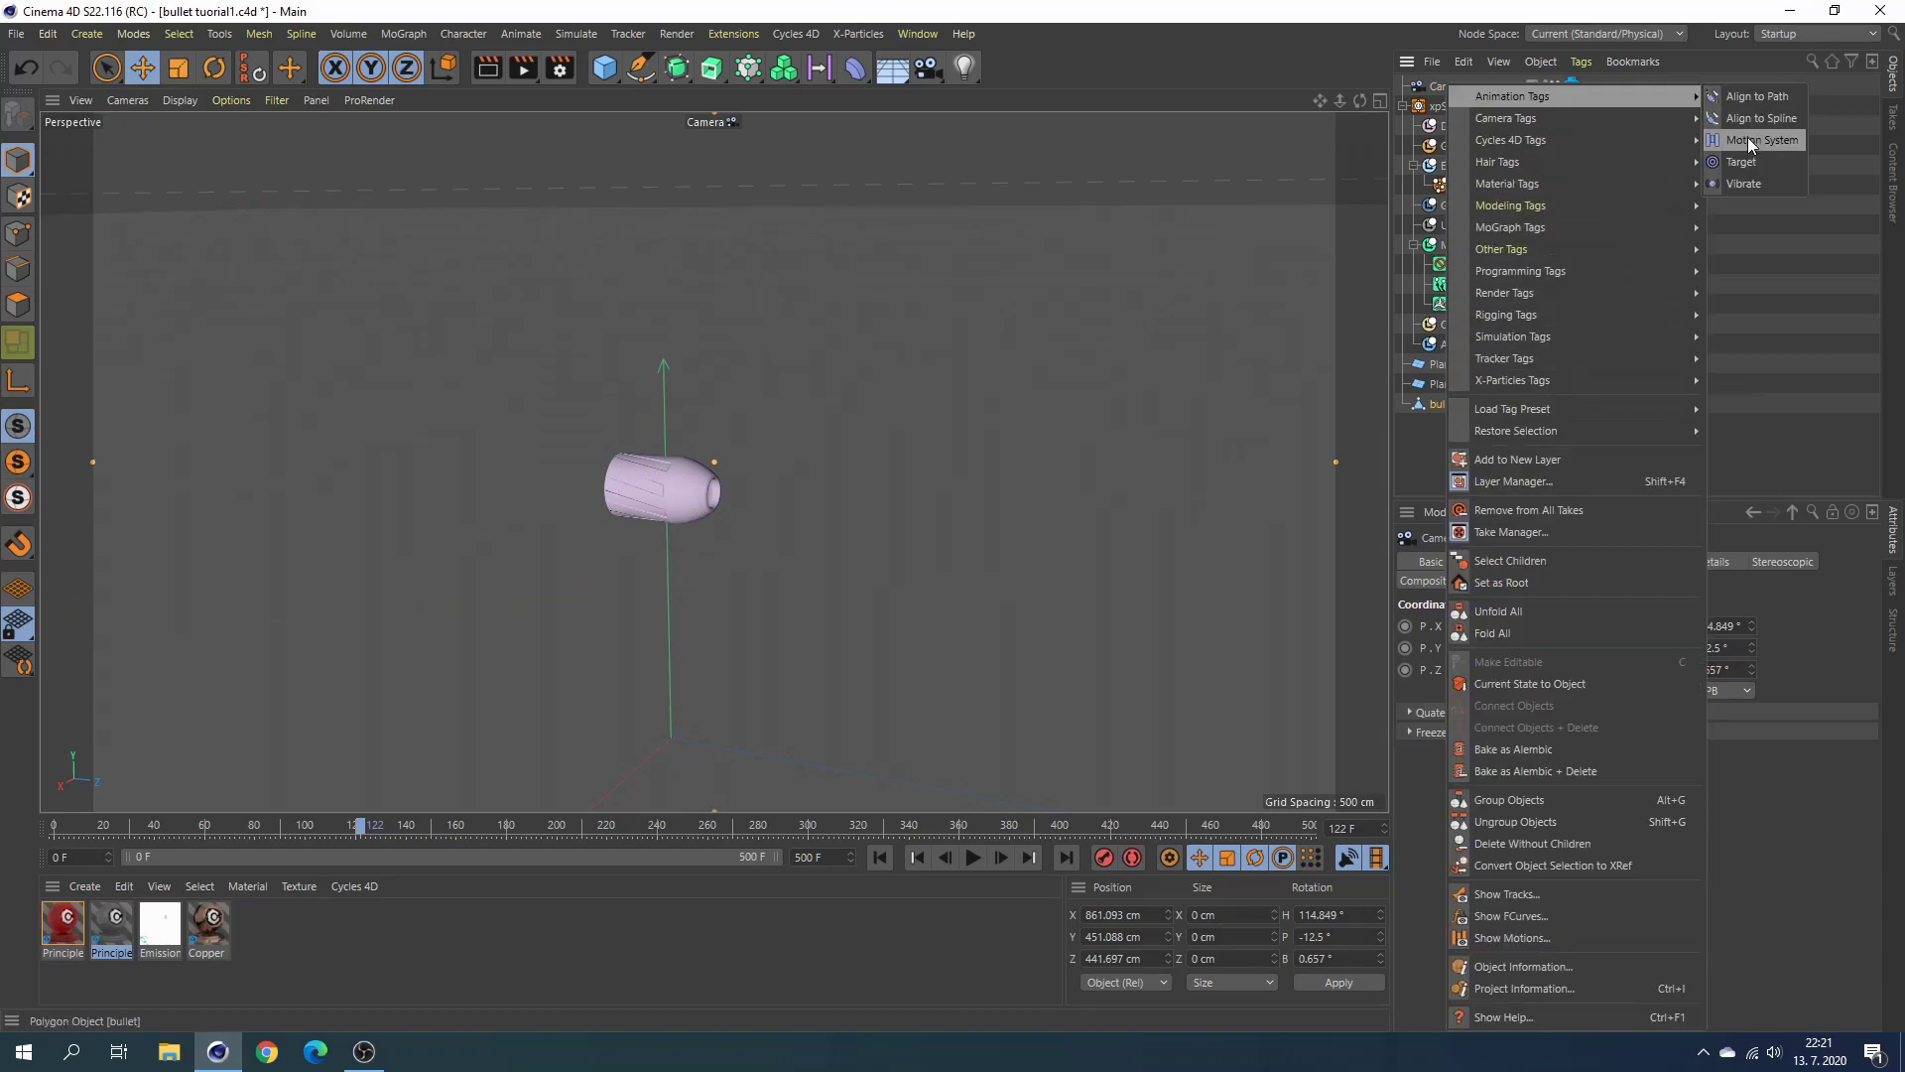
{"action": "left_click", "coordinate": [1746, 184]}
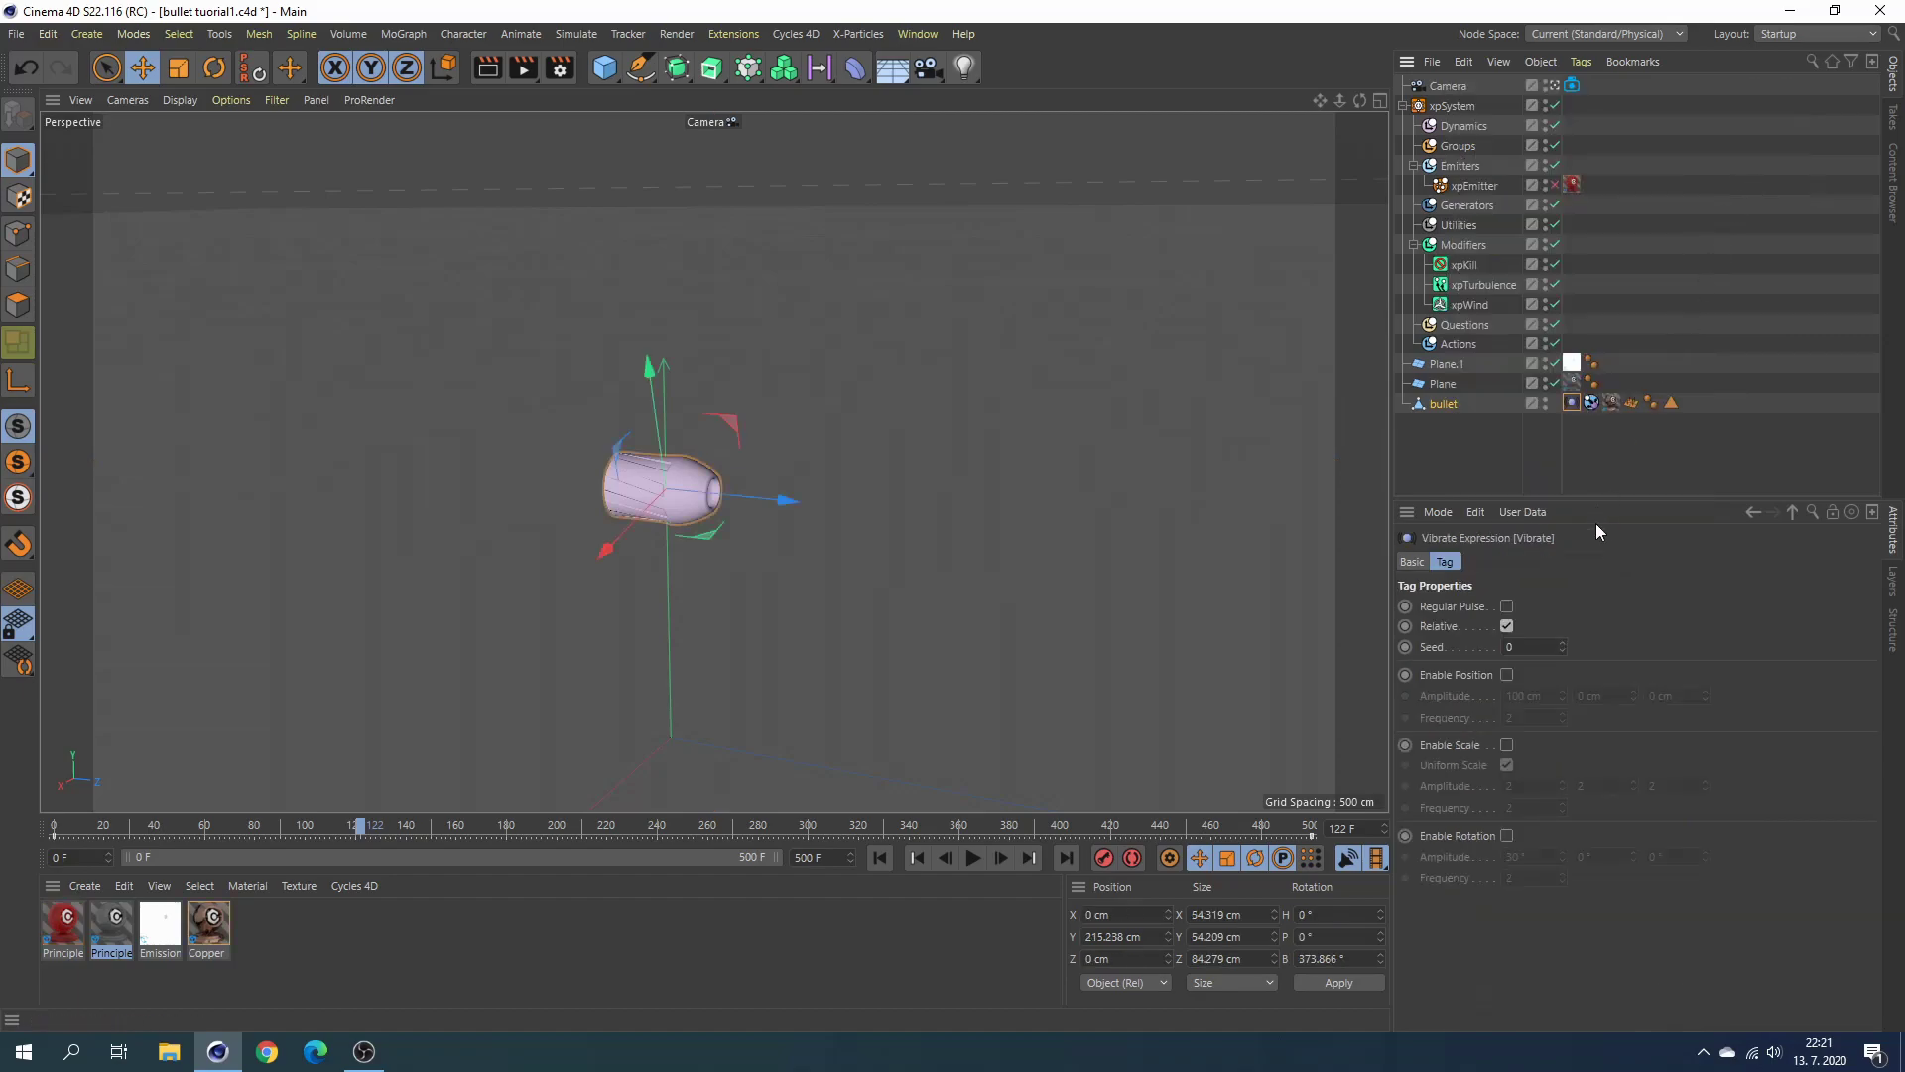
{"action": "left_click", "coordinate": [1507, 675]}
{"action": "left_click_drag", "start_coordinate": [1549, 700], "coordinate": [1505, 697]}
{"action": "type", "text": "0.3"}
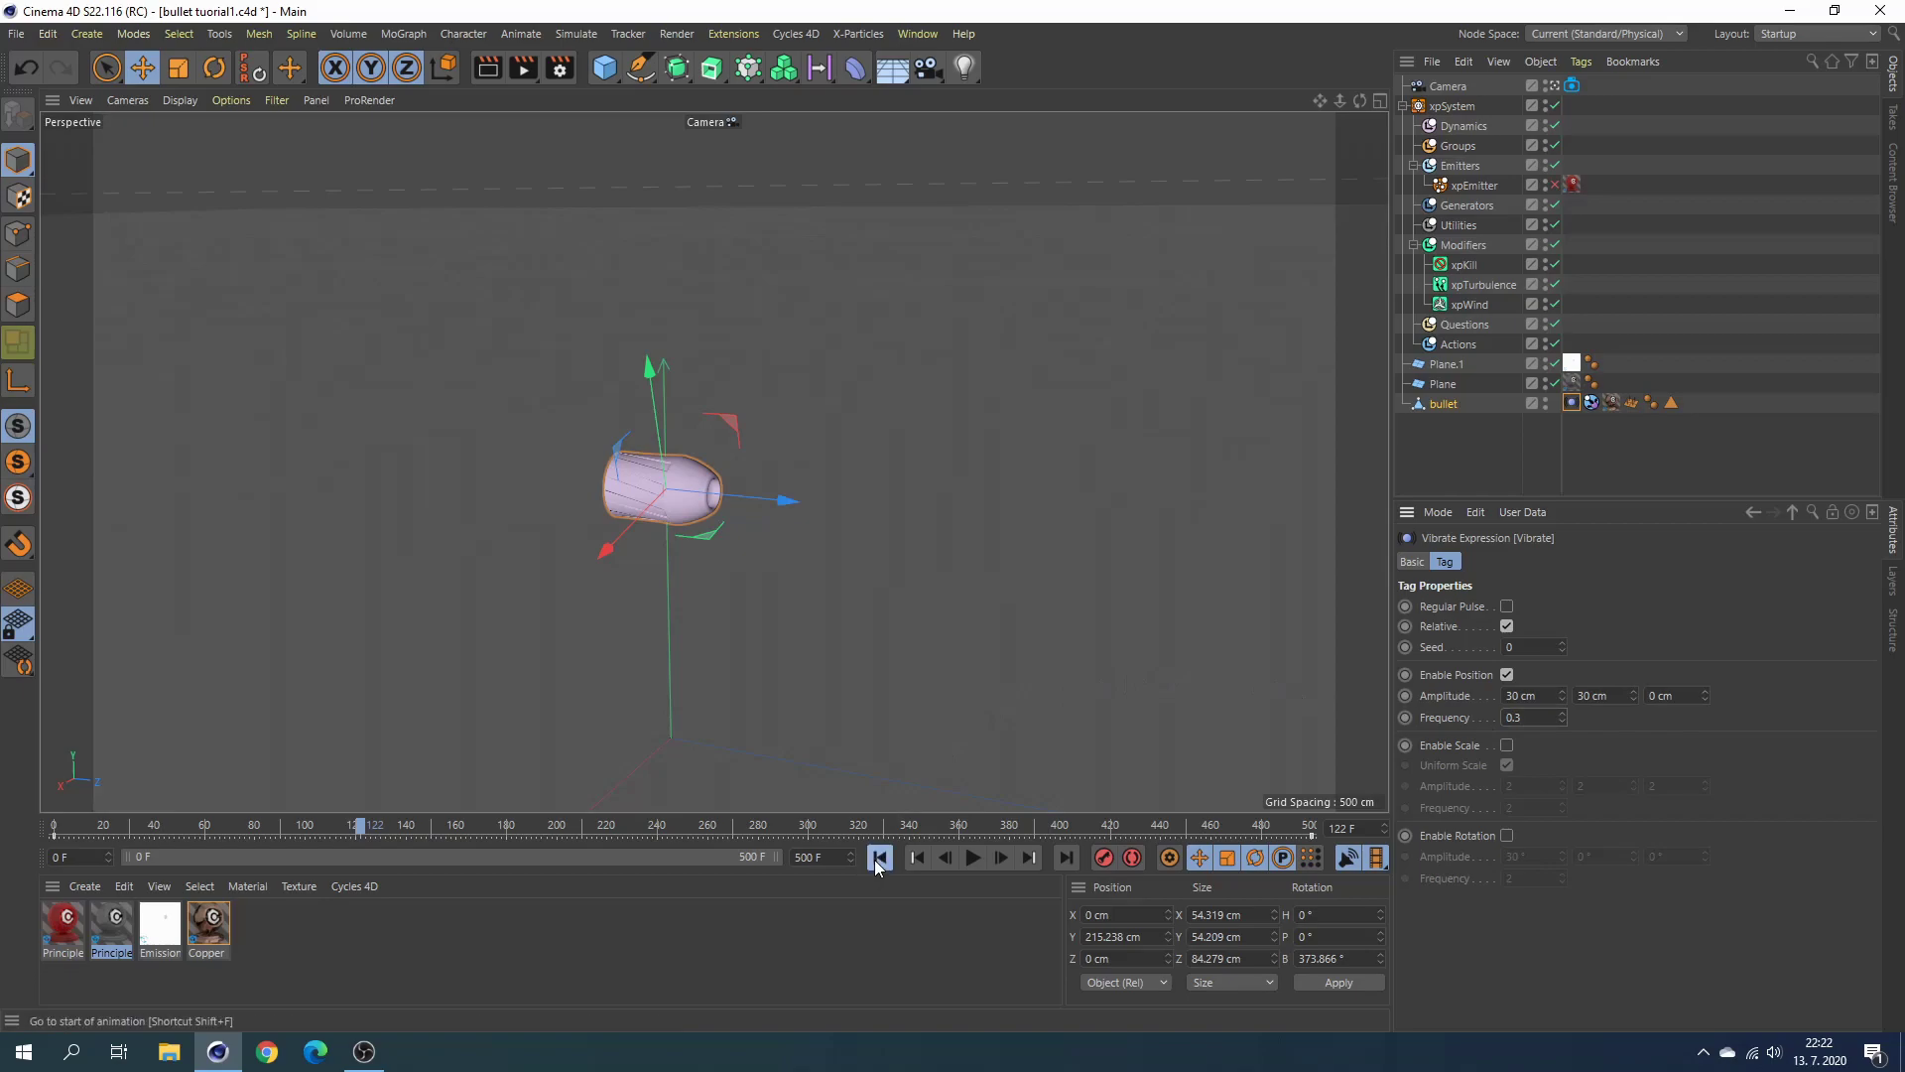
Play the vibrating bullet animation and return to the first frame.
{"action": "left_click", "coordinate": [875, 859]}
{"action": "left_click", "coordinate": [976, 858]}
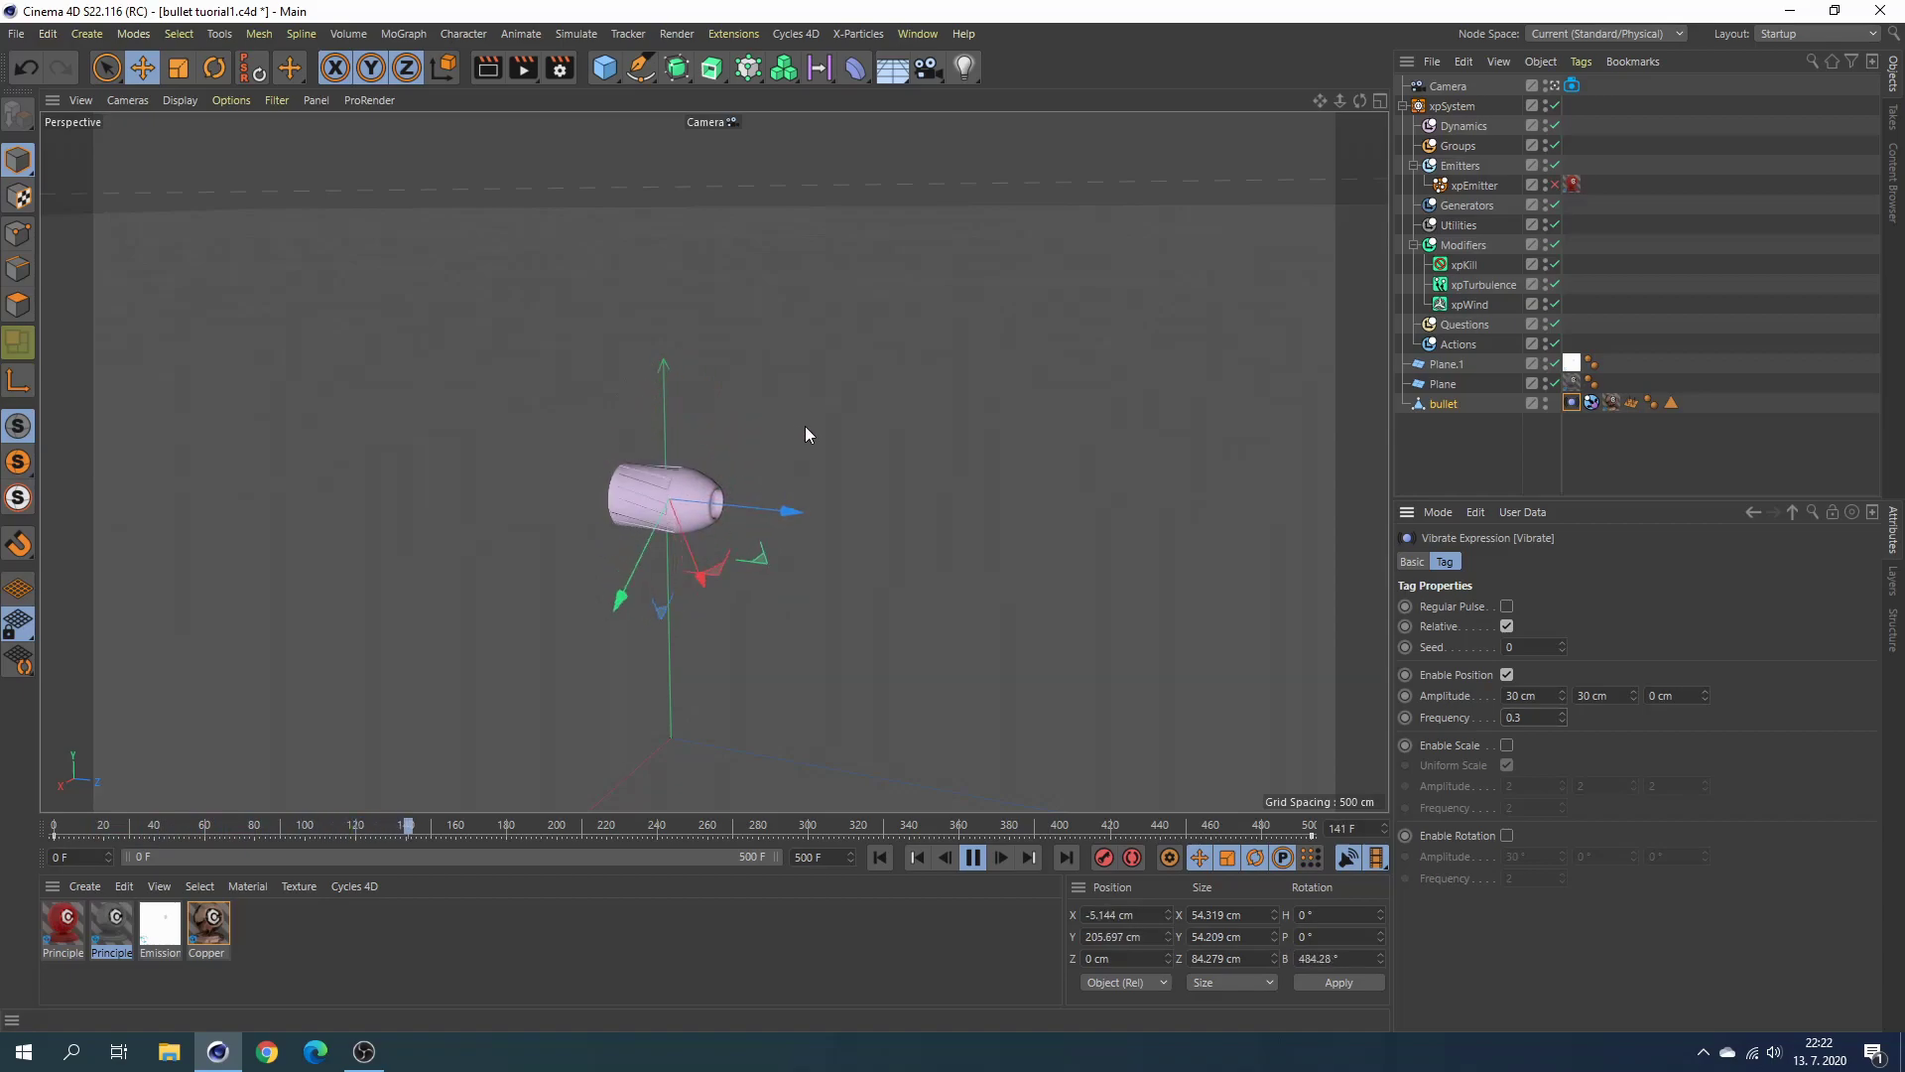
{"action": "left_click", "coordinate": [972, 858]}
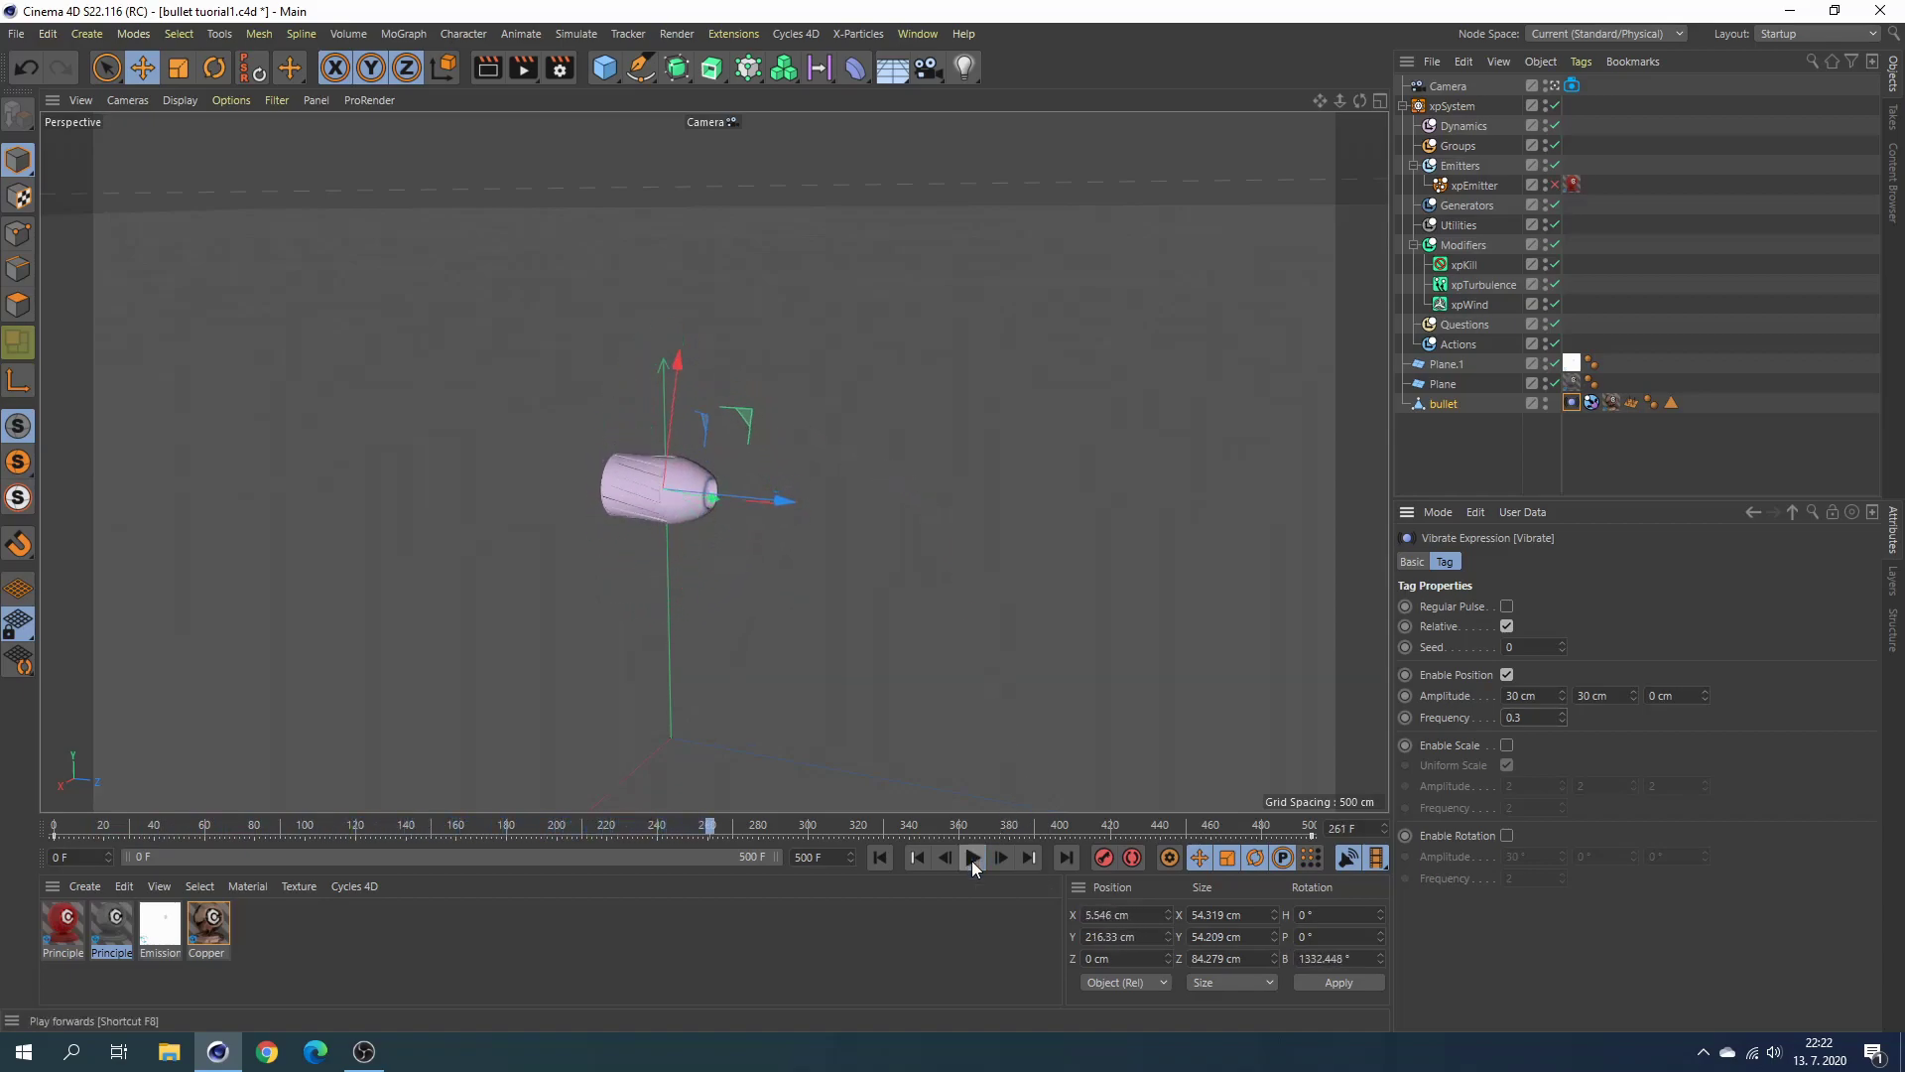
{"action": "left_click", "coordinate": [880, 858]}
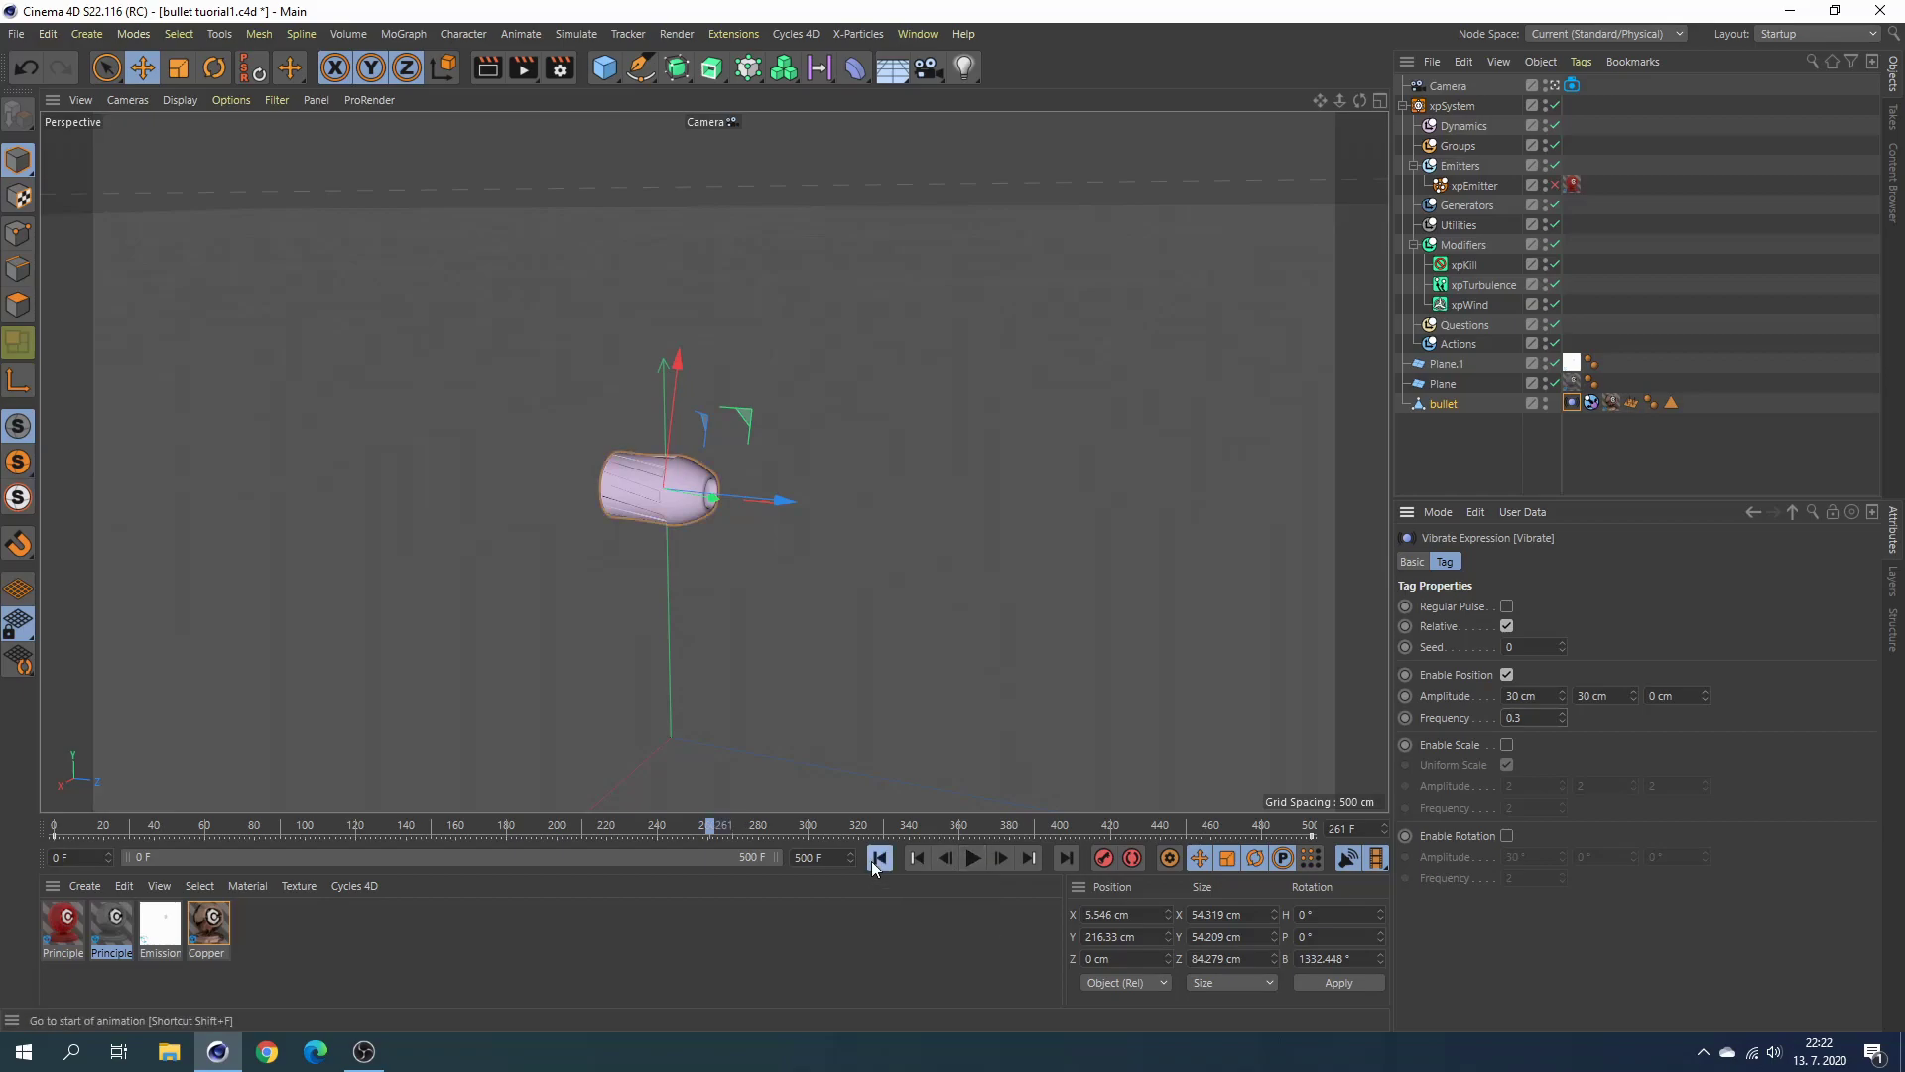
Add a Target tag to the camera with the bullet as its target object.
{"action": "left_click", "coordinate": [1452, 86]}
{"action": "right_click", "coordinate": [1450, 85]}
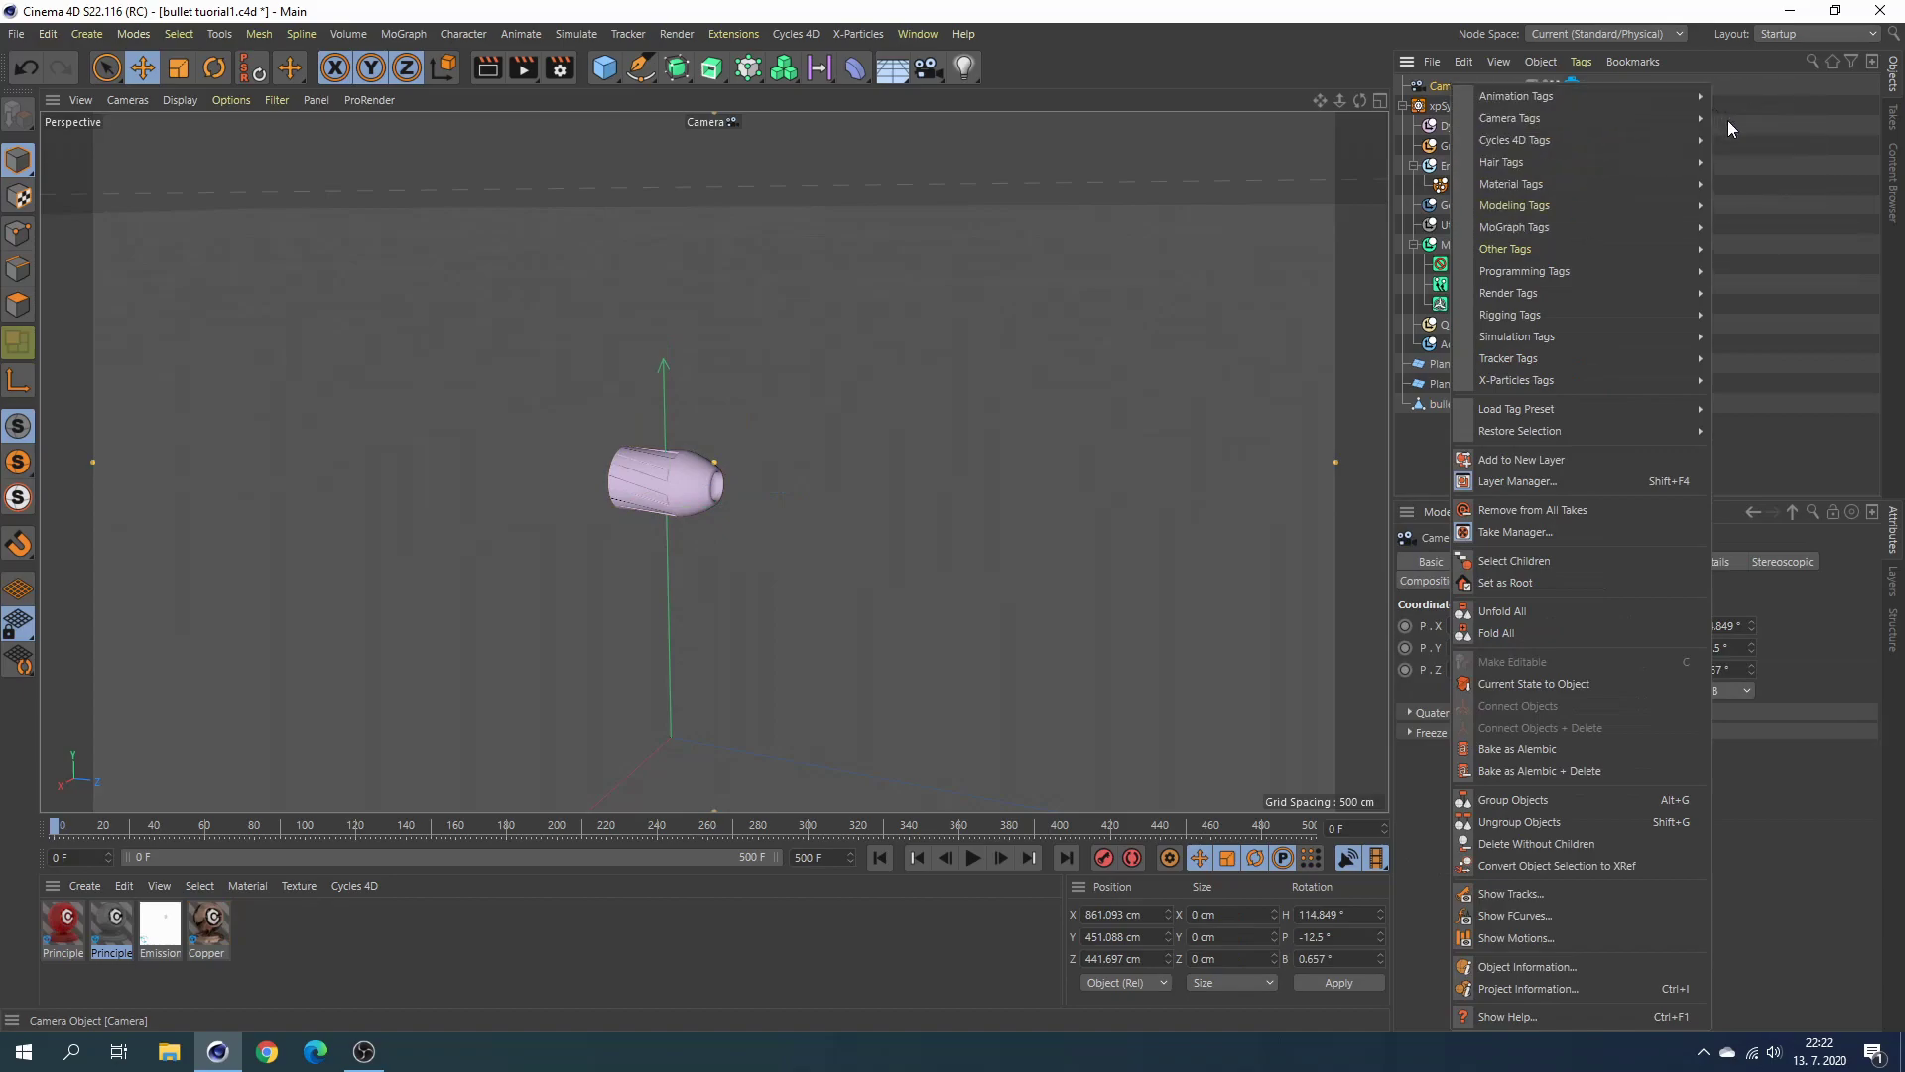
{"action": "mouse_move", "coordinate": [1515, 95]}
{"action": "left_click", "coordinate": [1754, 161]}
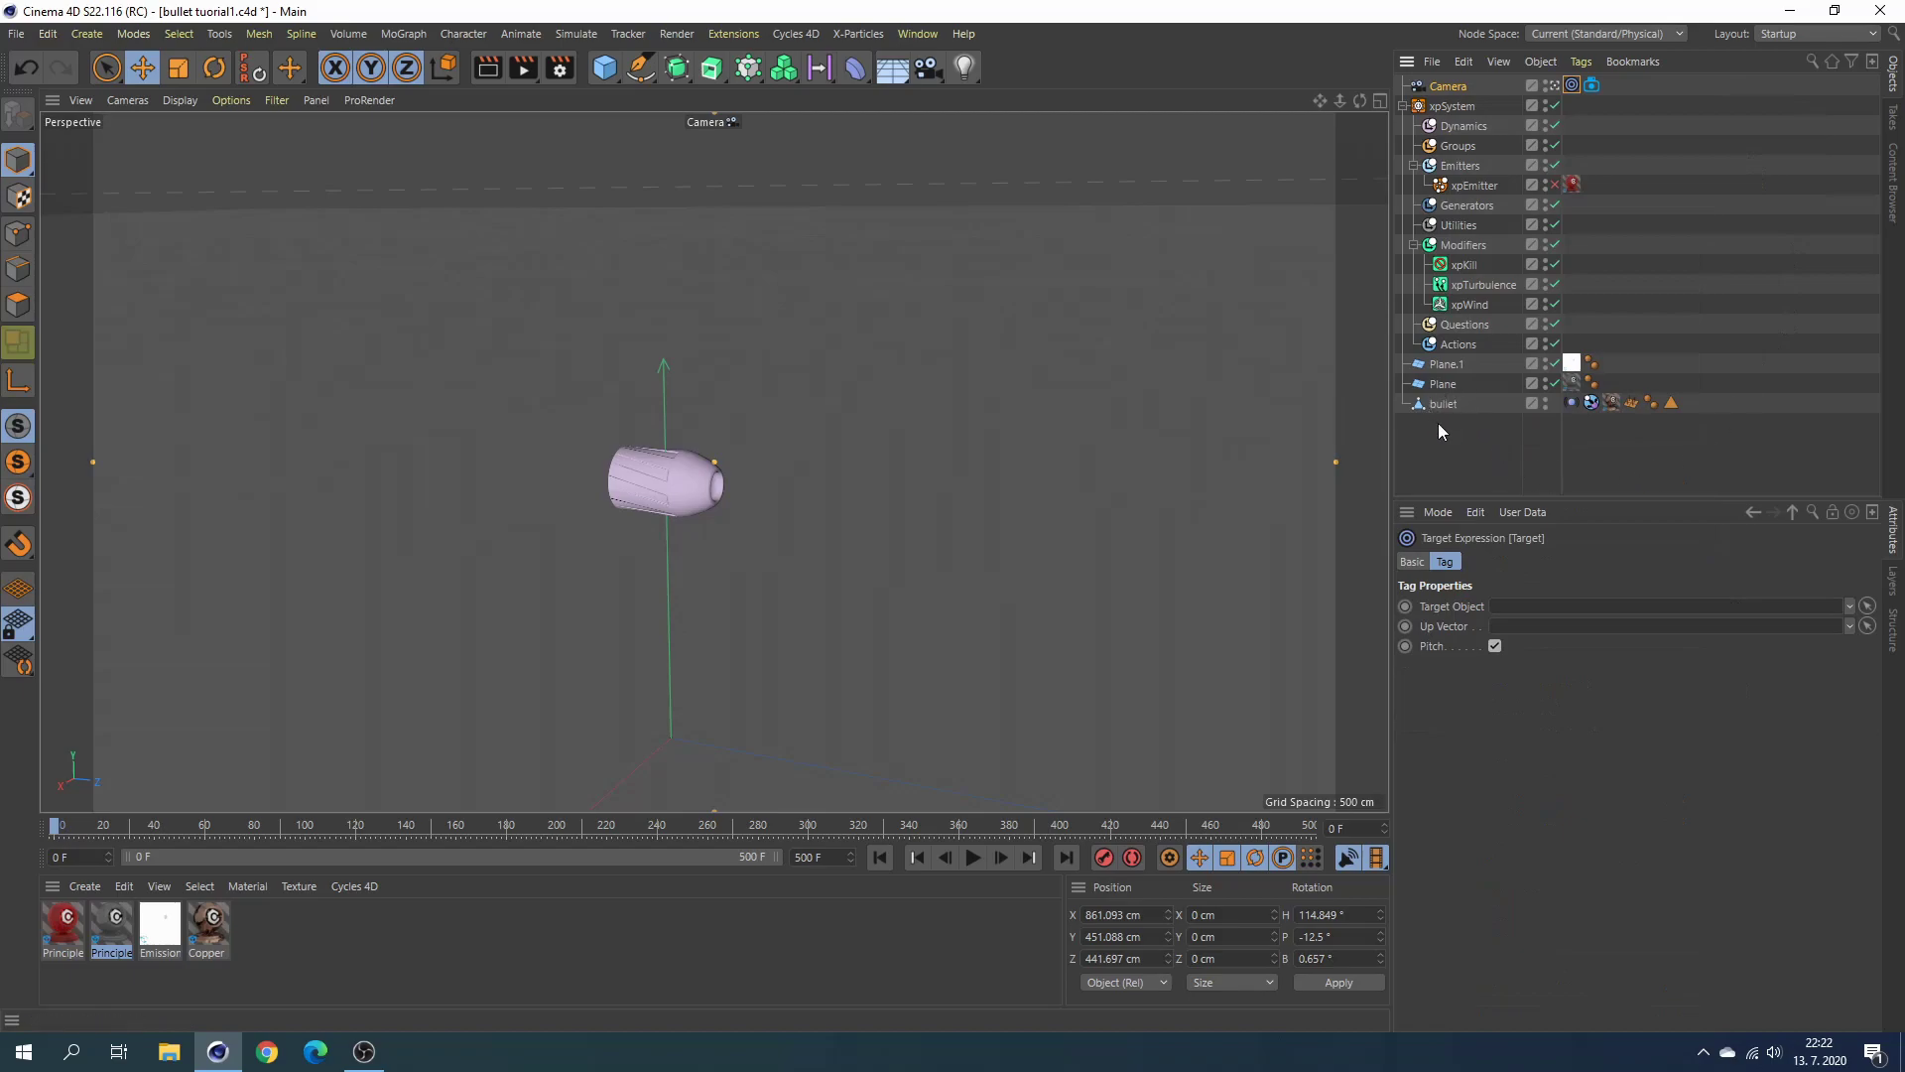
{"action": "left_click_drag", "start_coordinate": [1444, 403], "coordinate": [1546, 603]}
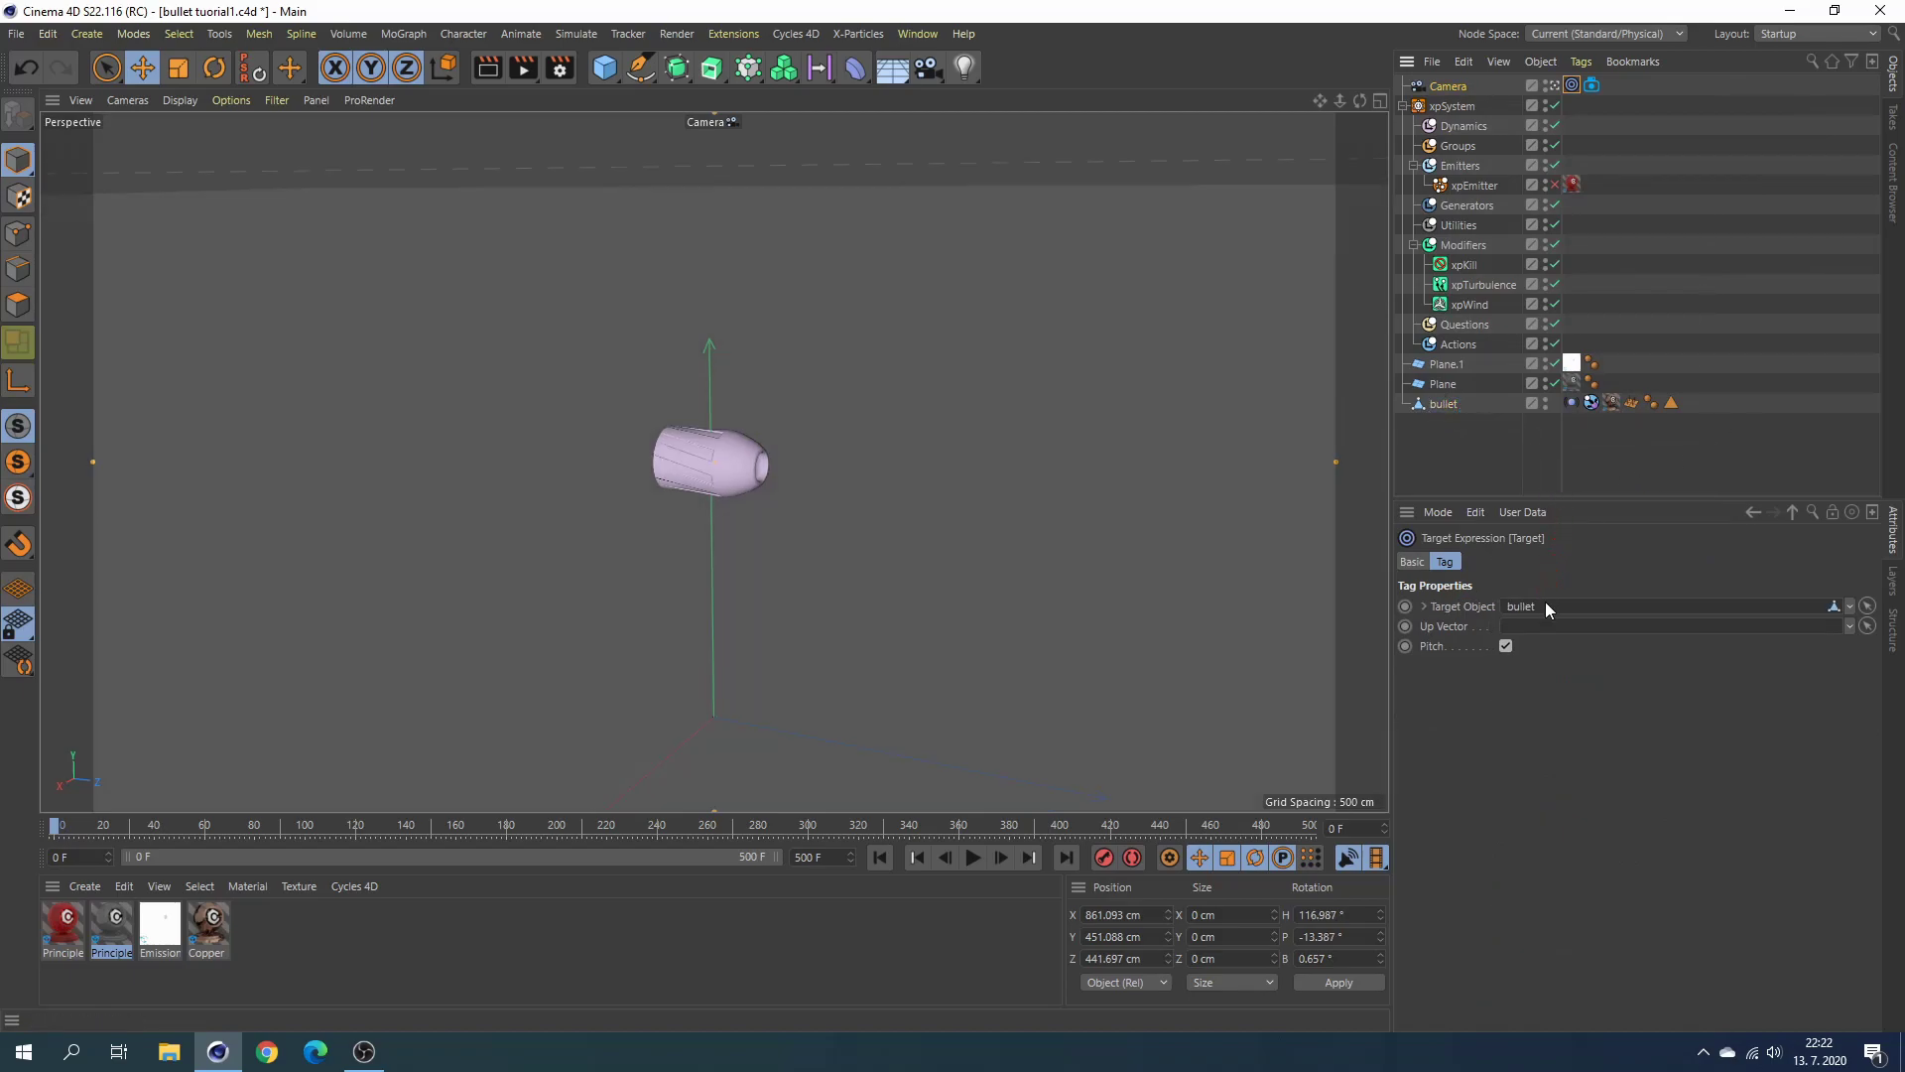
Give the camera a Vibrate tag with 100/100 cm position amplitude and 0.3 frequency, then preview the shake.
{"action": "right_click", "coordinate": [1455, 86]}
{"action": "mouse_move", "coordinate": [1520, 95]}
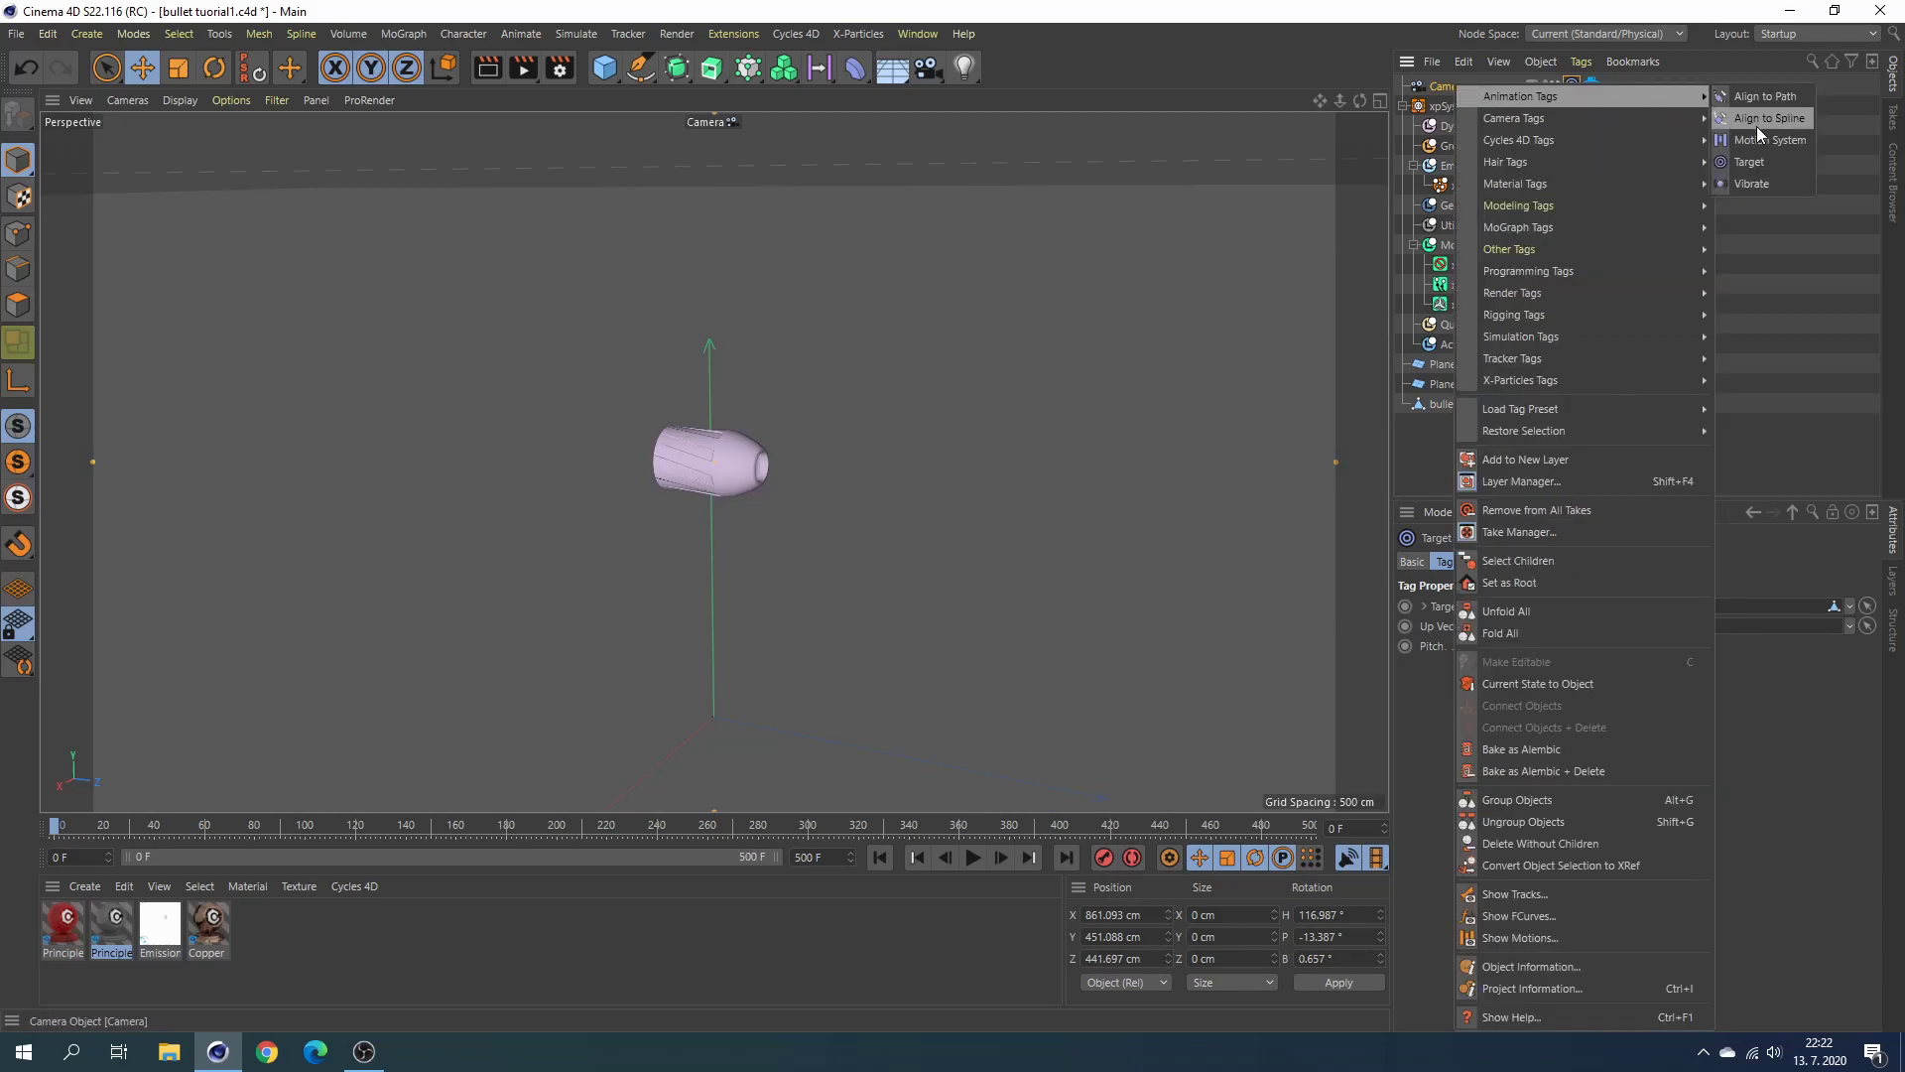
{"action": "left_click", "coordinate": [1764, 184]}
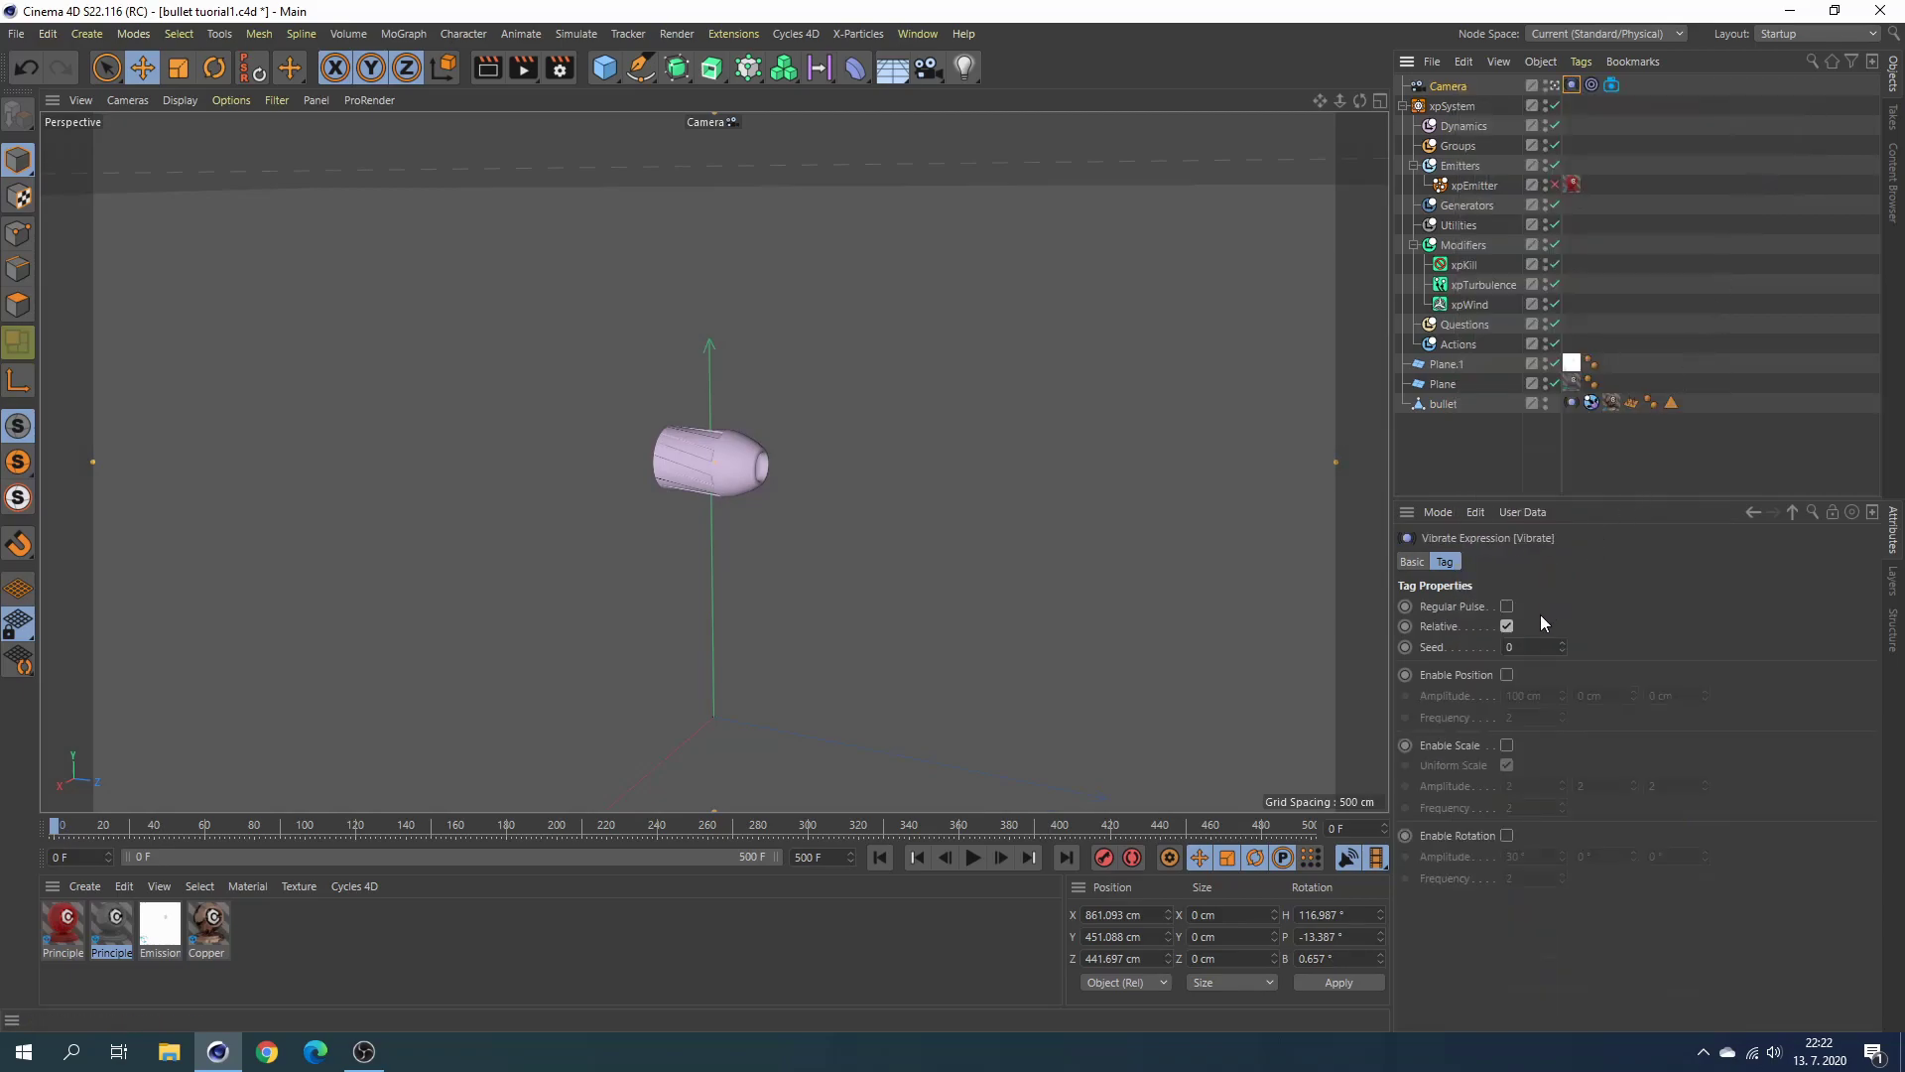
{"action": "left_click", "coordinate": [1508, 675]}
{"action": "left_click_drag", "start_coordinate": [1601, 696], "coordinate": [1569, 705]}
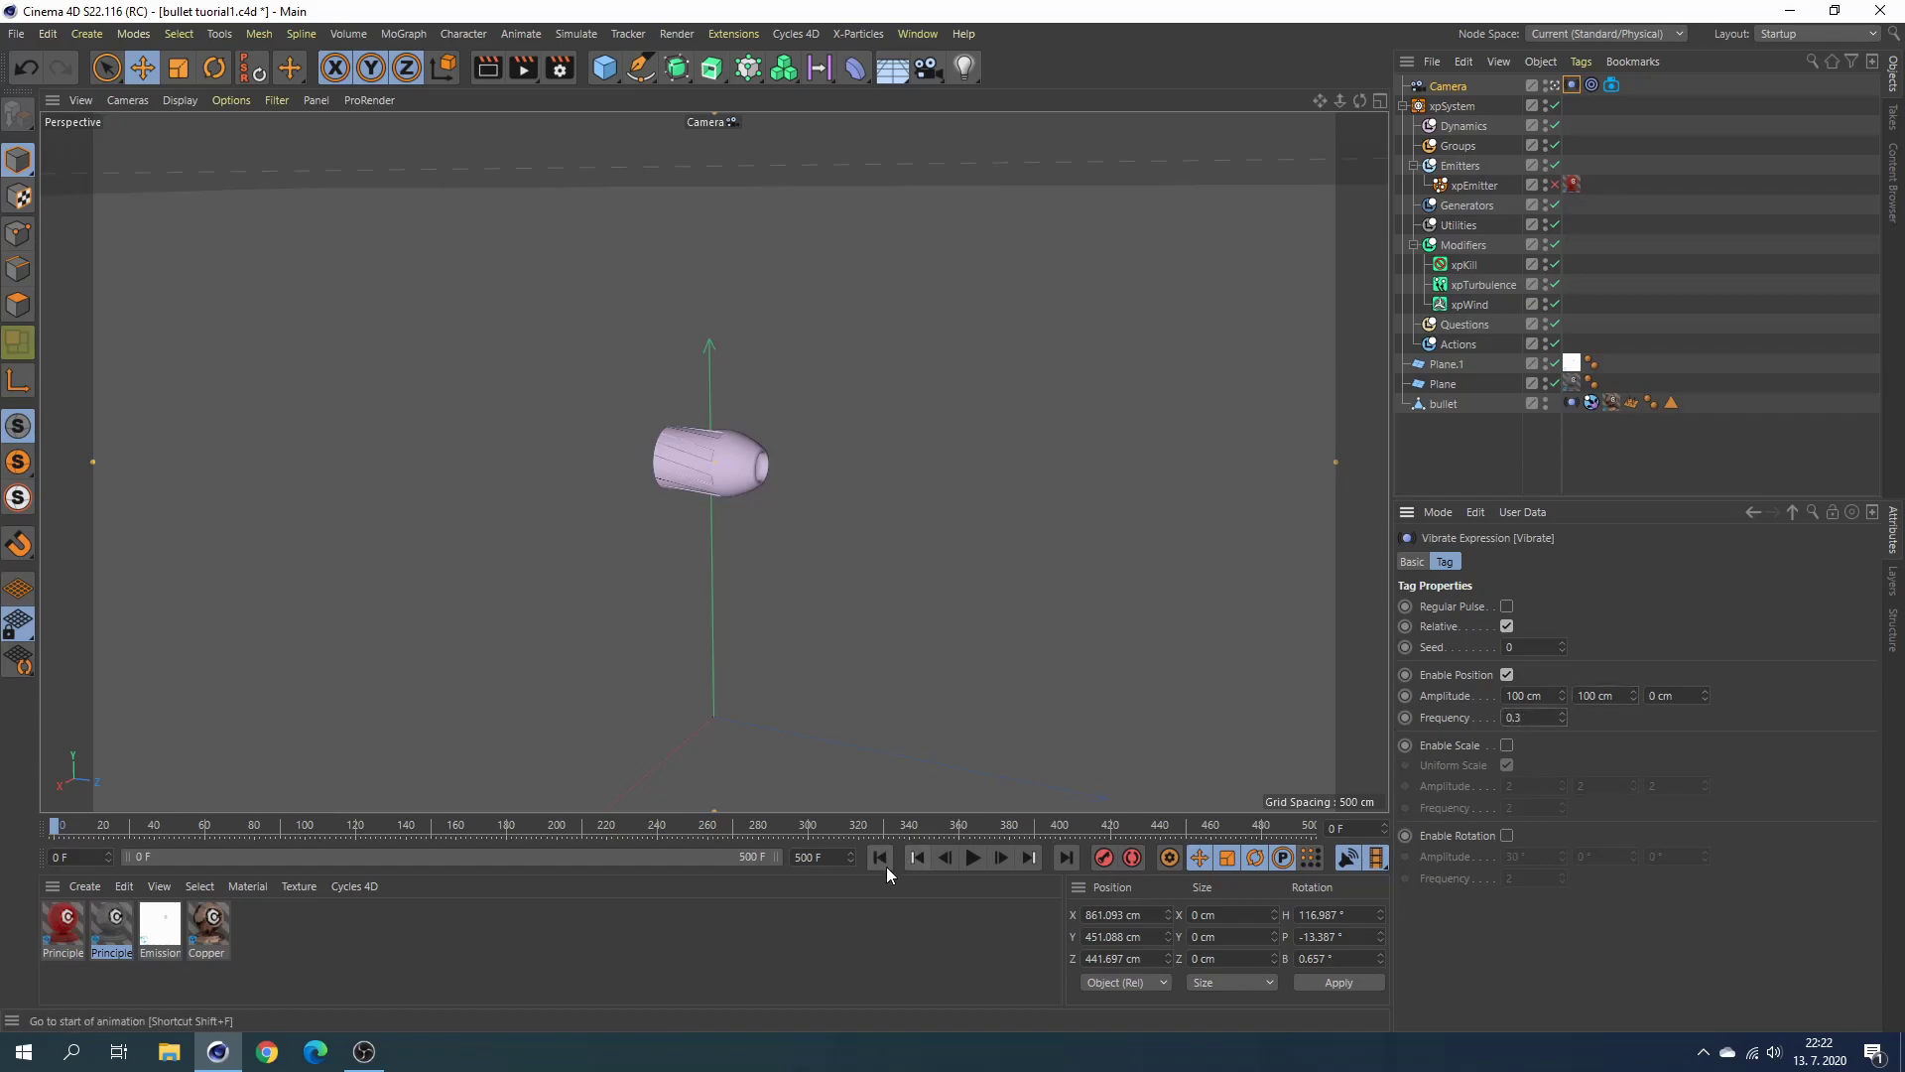
{"action": "left_click", "coordinate": [977, 859]}
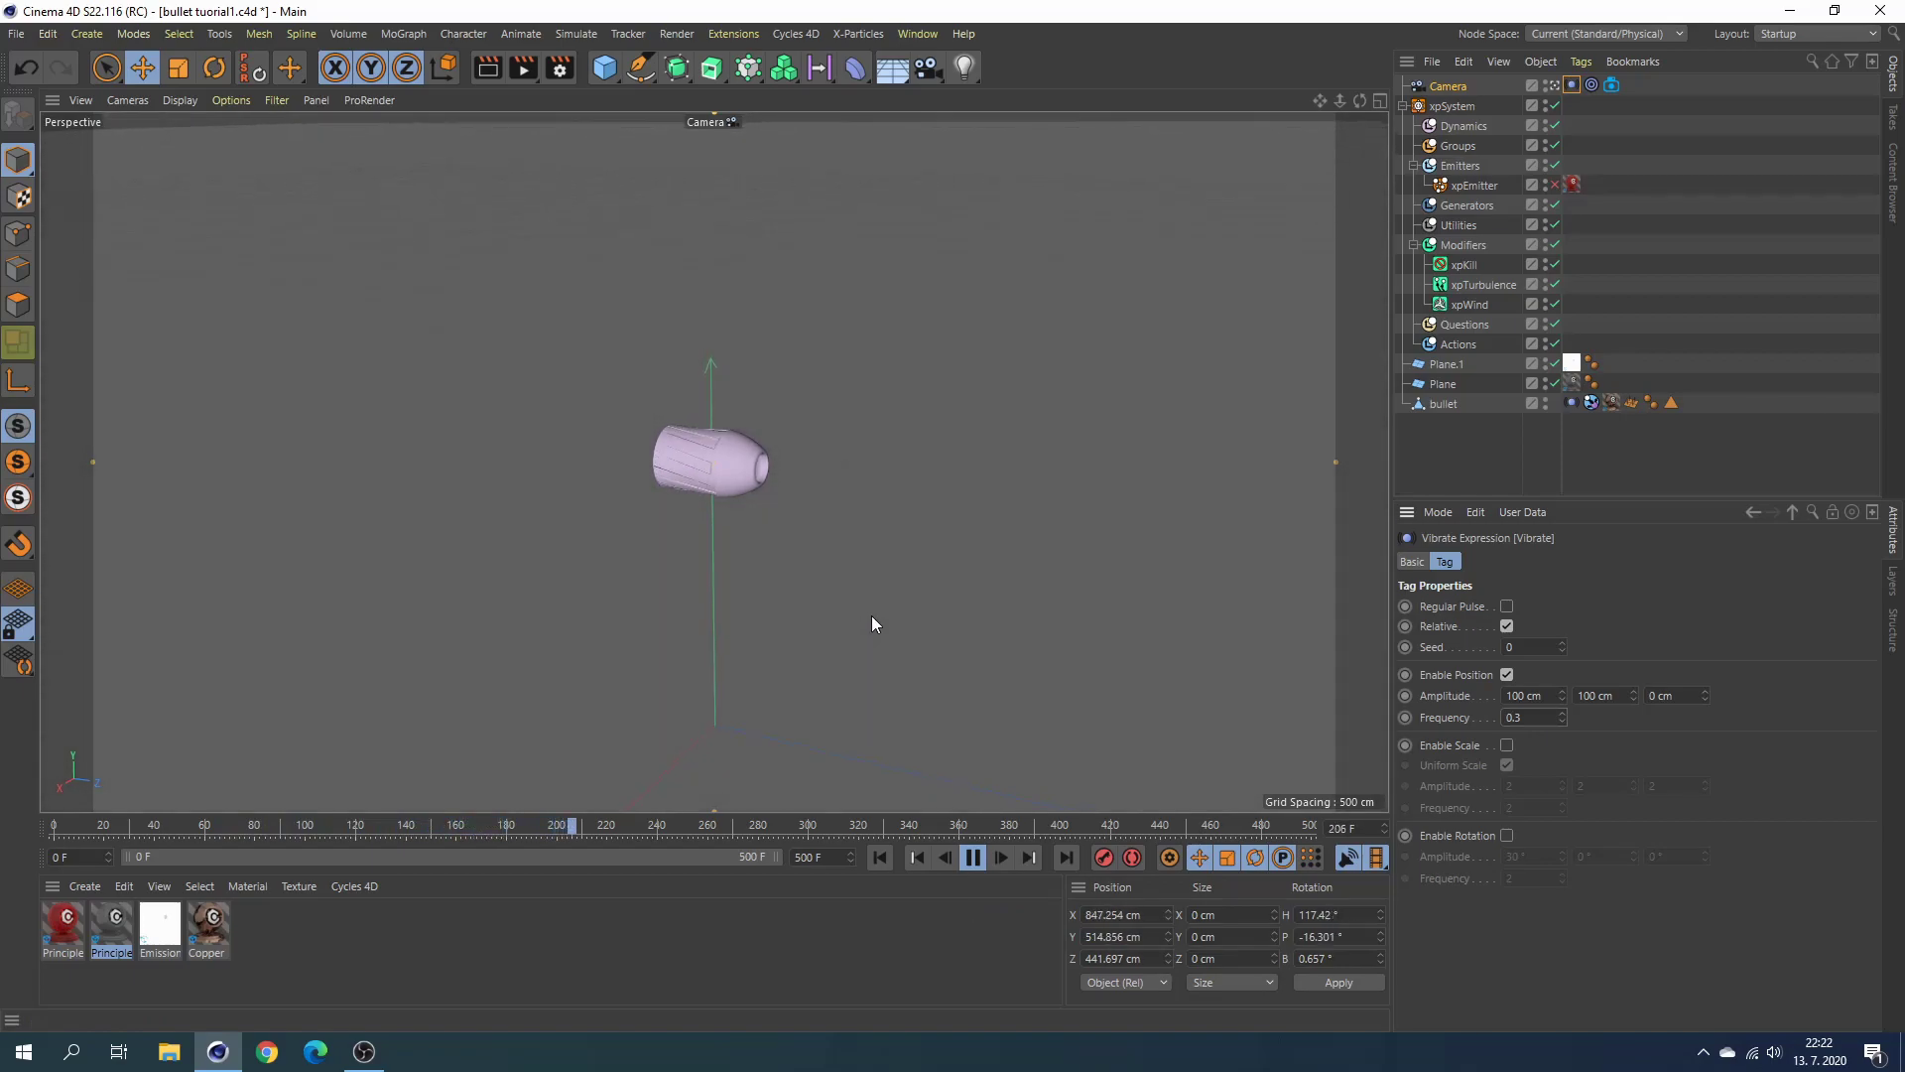
{"action": "left_click", "coordinate": [978, 860]}
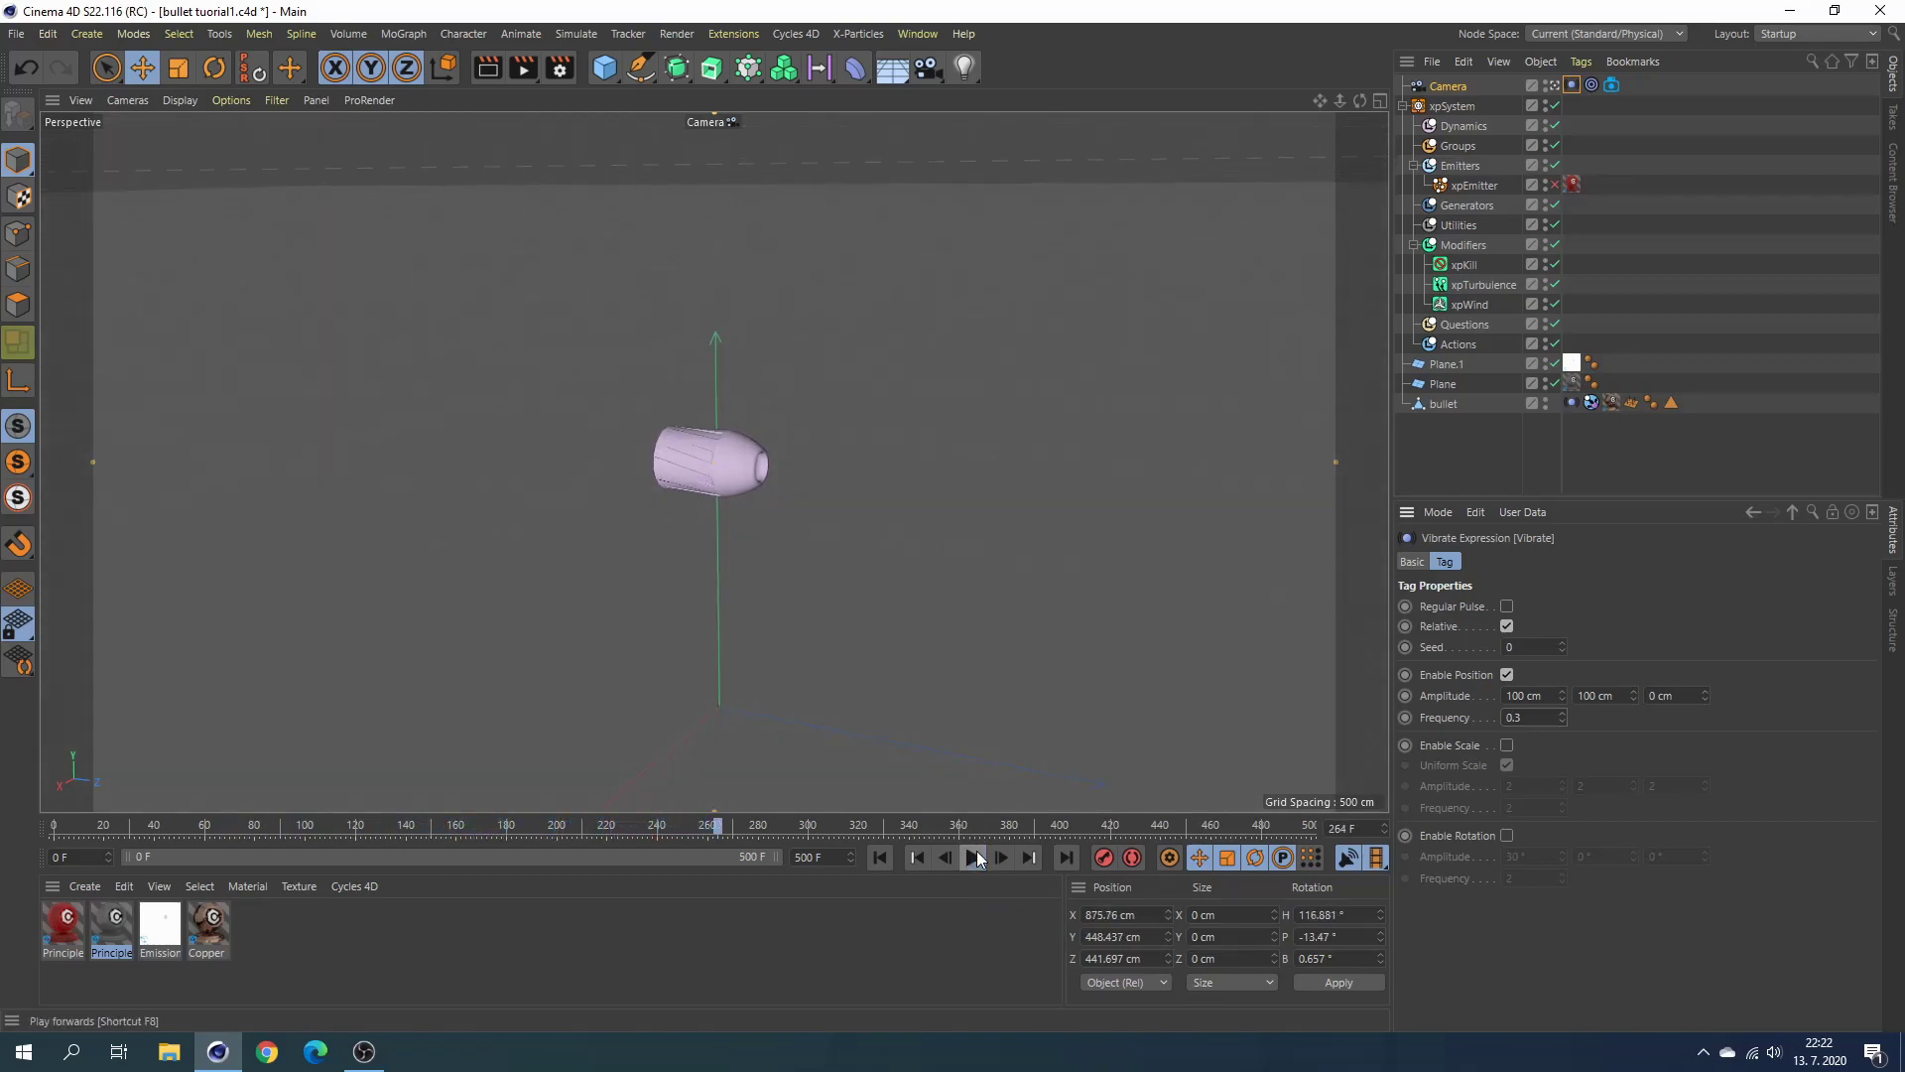
{"action": "left_click", "coordinate": [882, 858]}
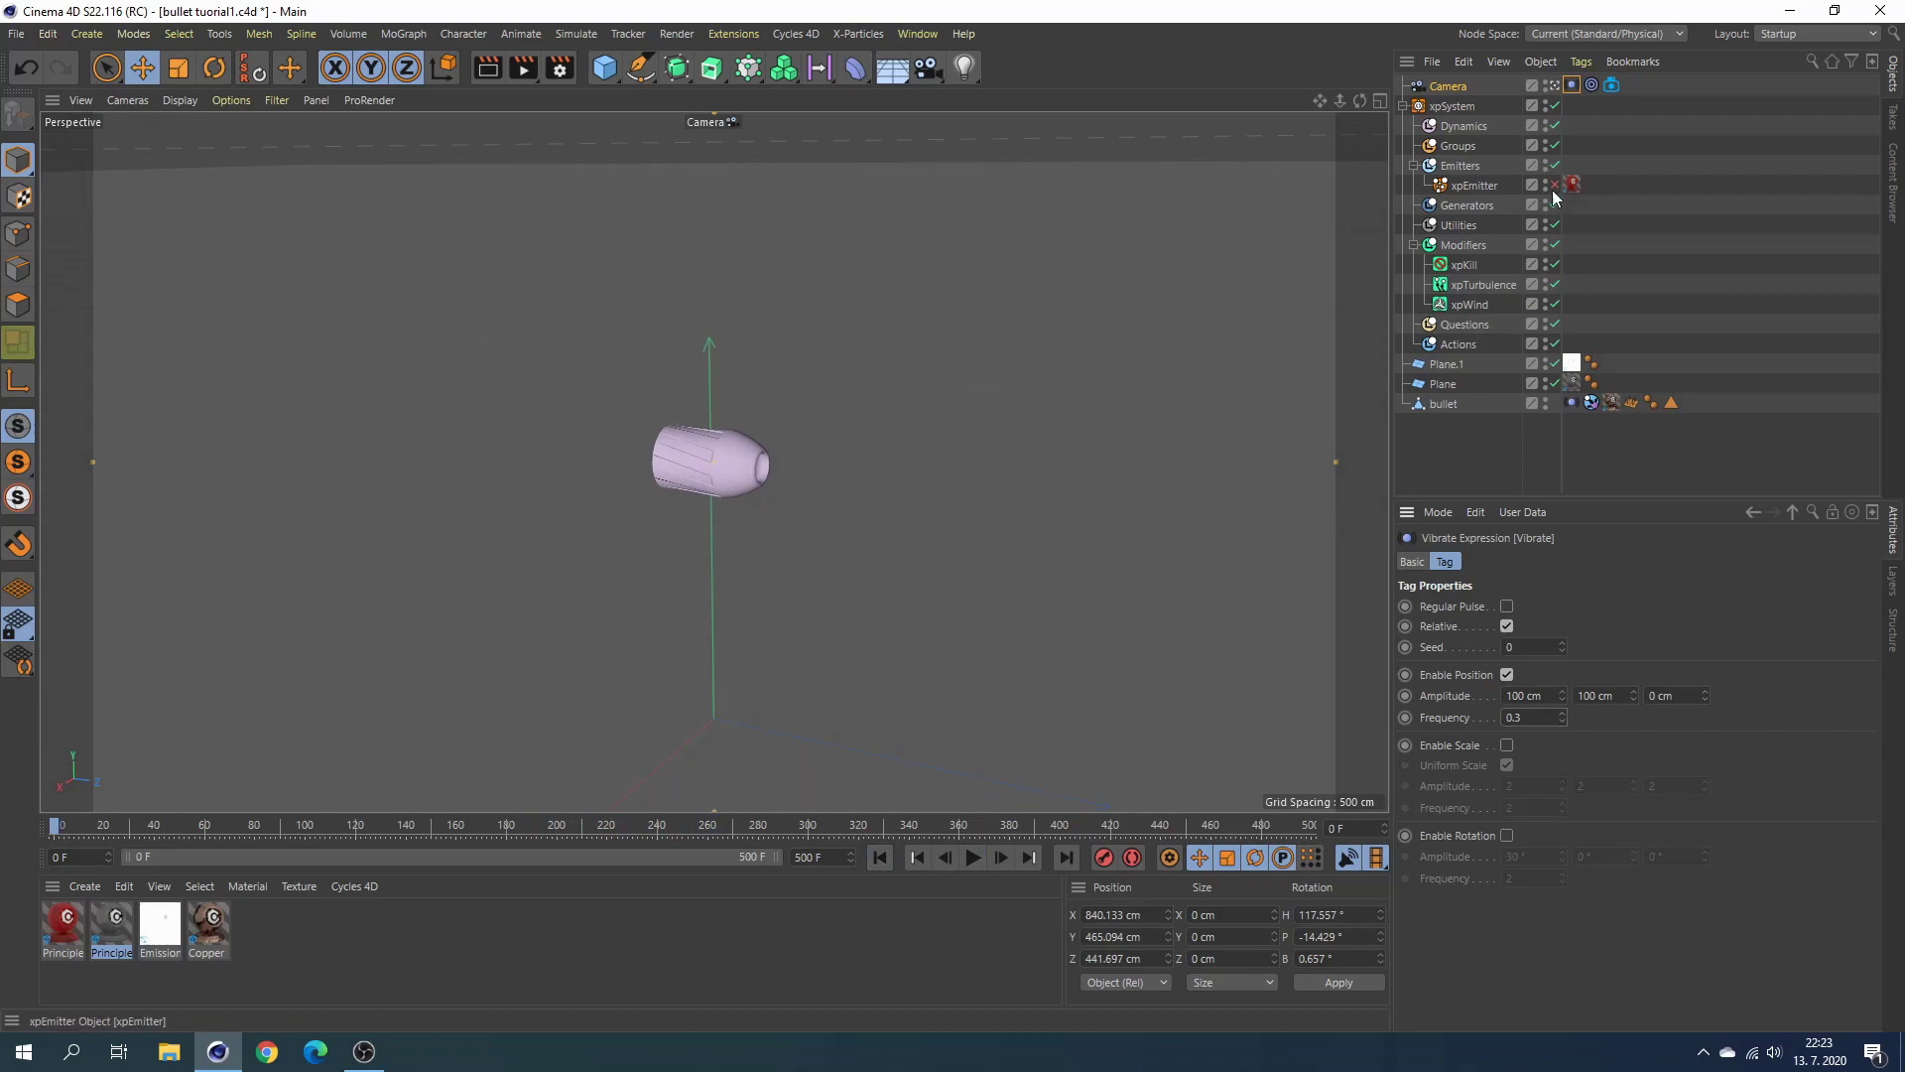
Play the animation and pause at frame 86 to see the dense green particle trail.
{"action": "left_click", "coordinate": [973, 857]}
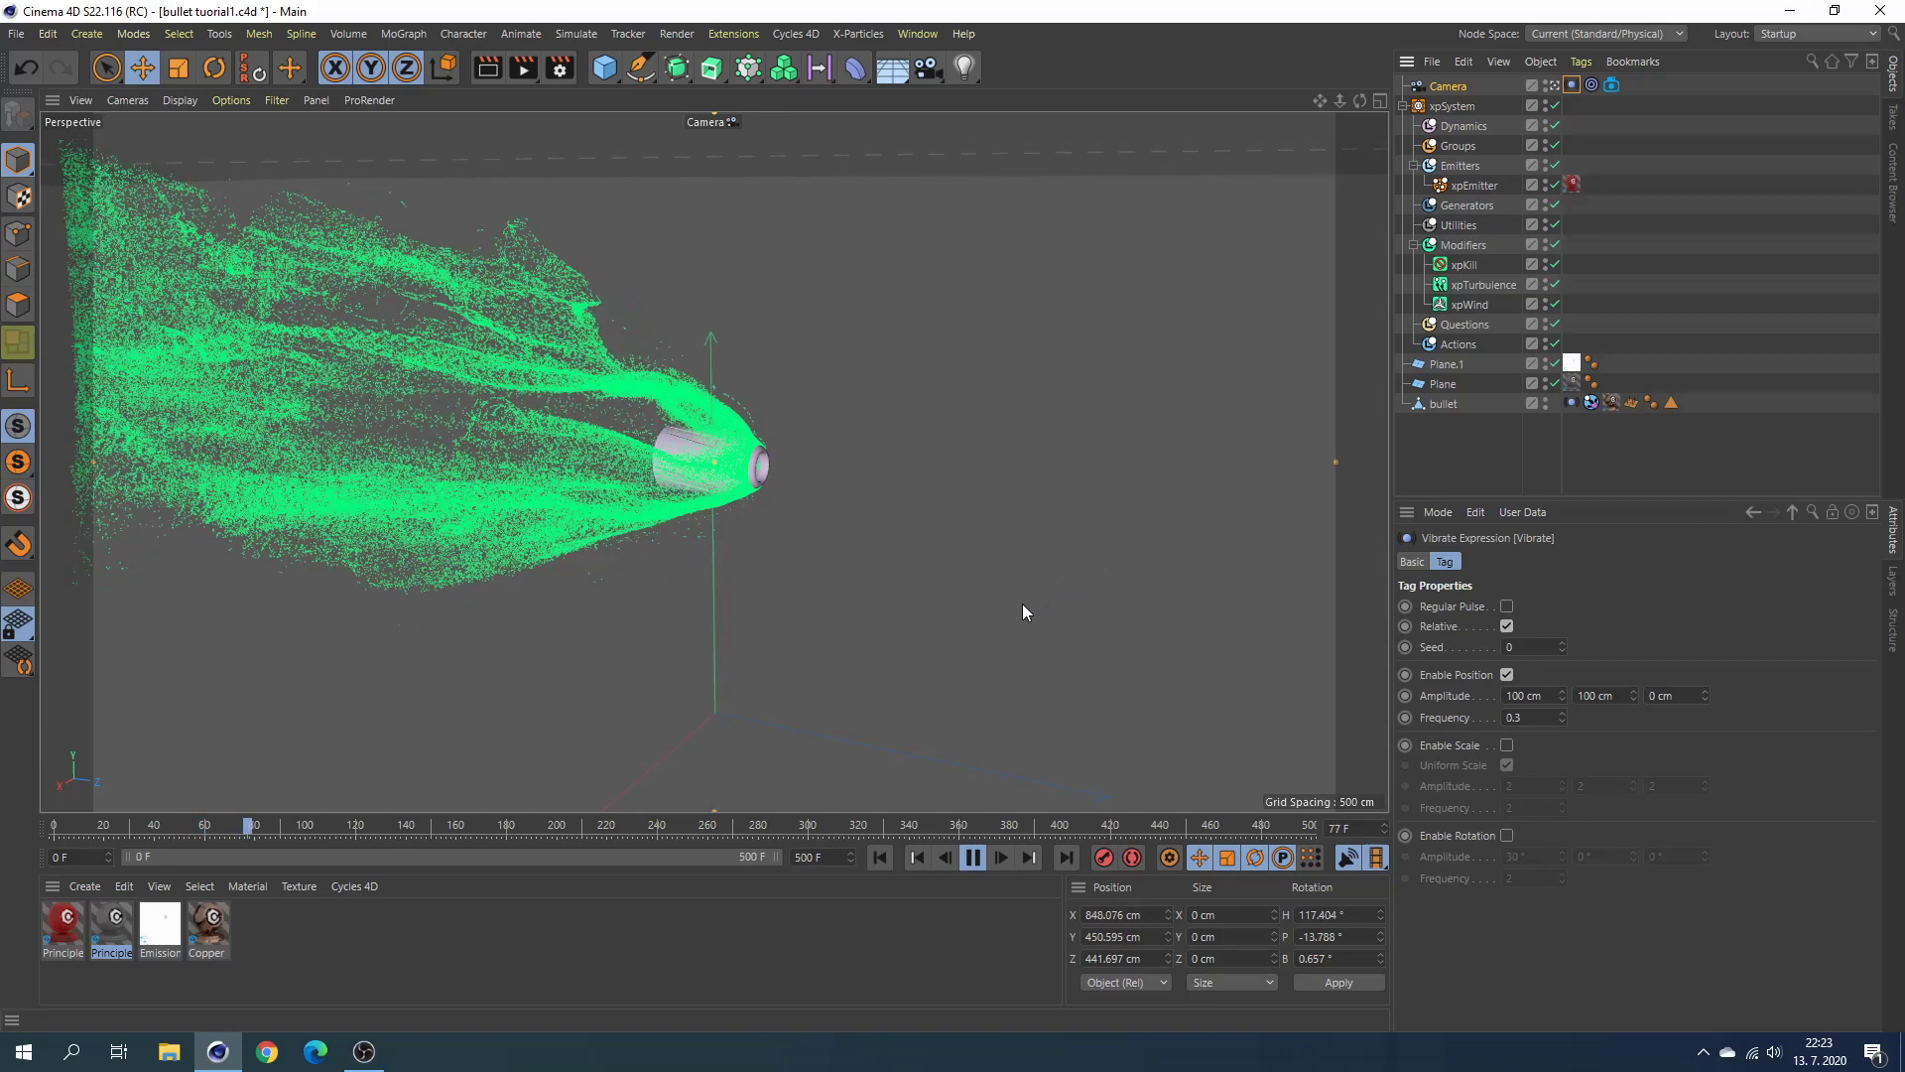
{"action": "left_click", "coordinate": [973, 858]}
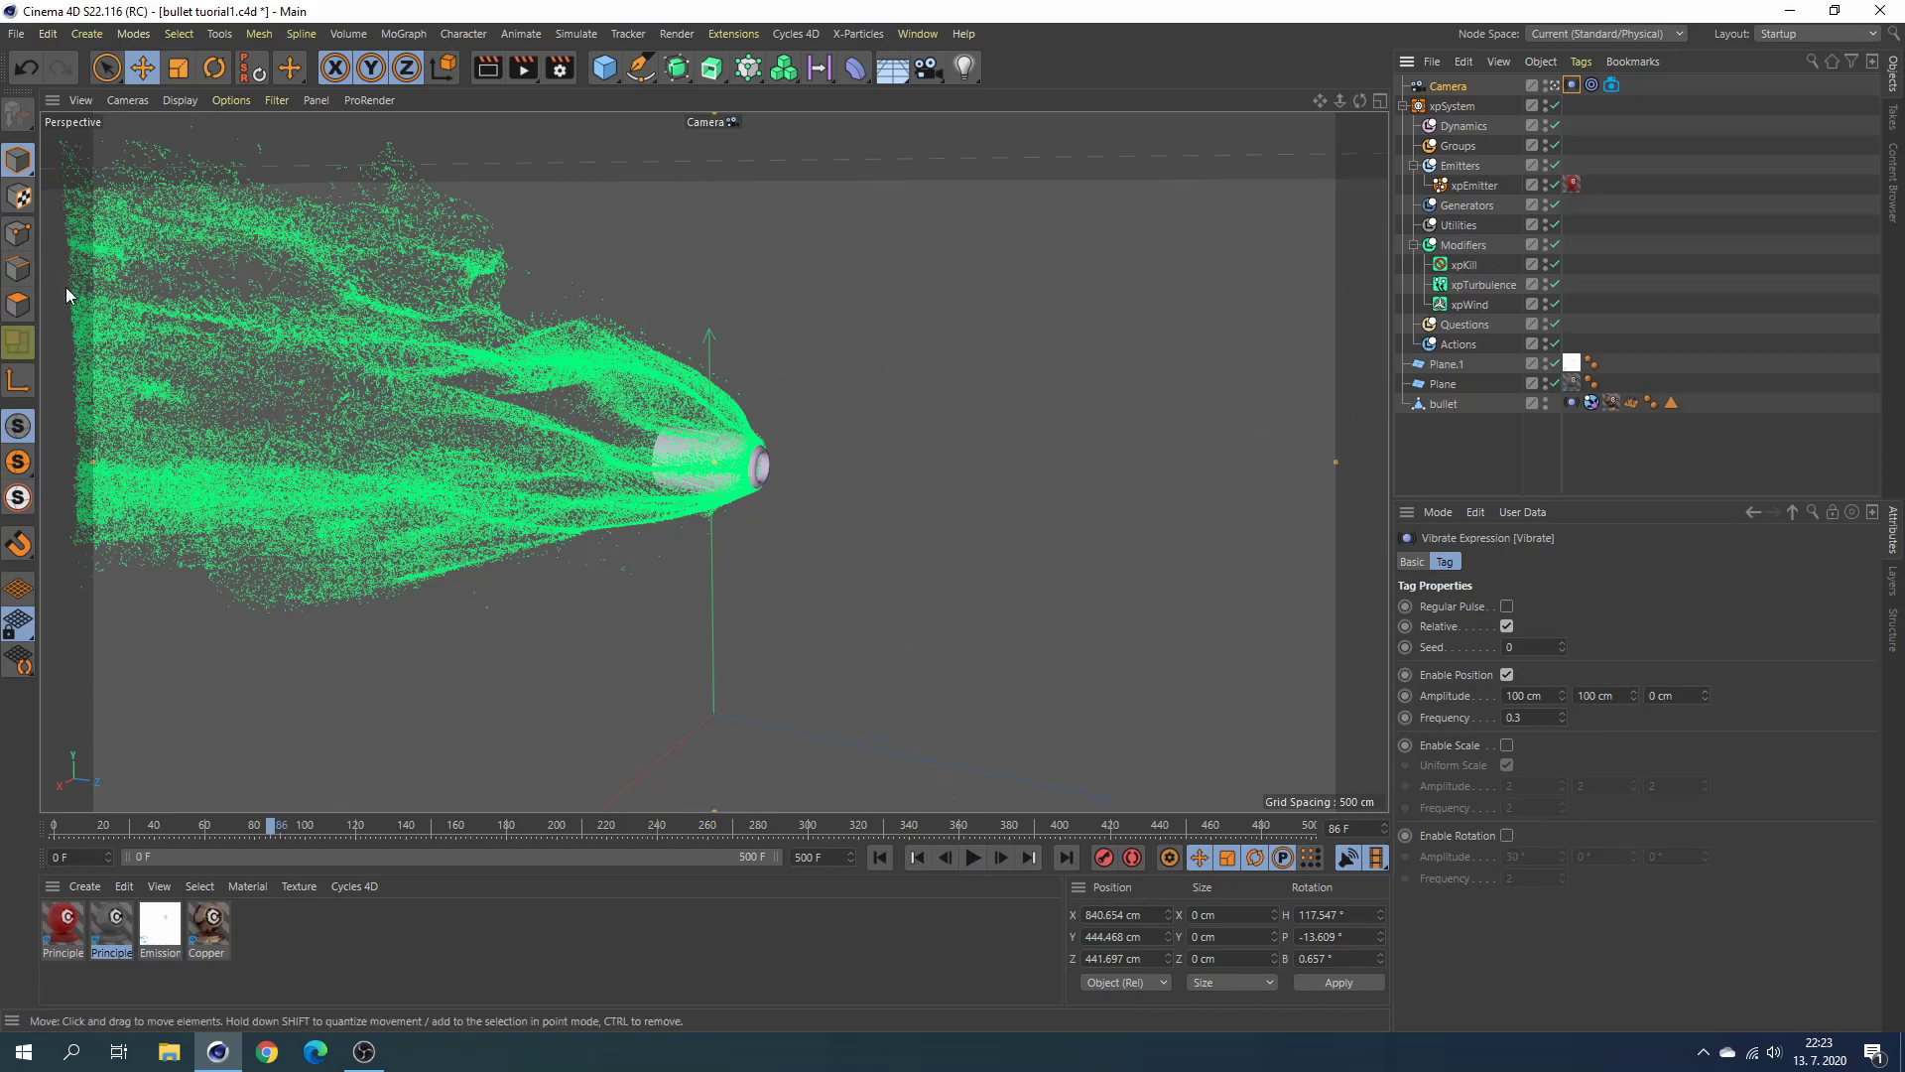
{"action": "left_click", "coordinate": [812, 37]}
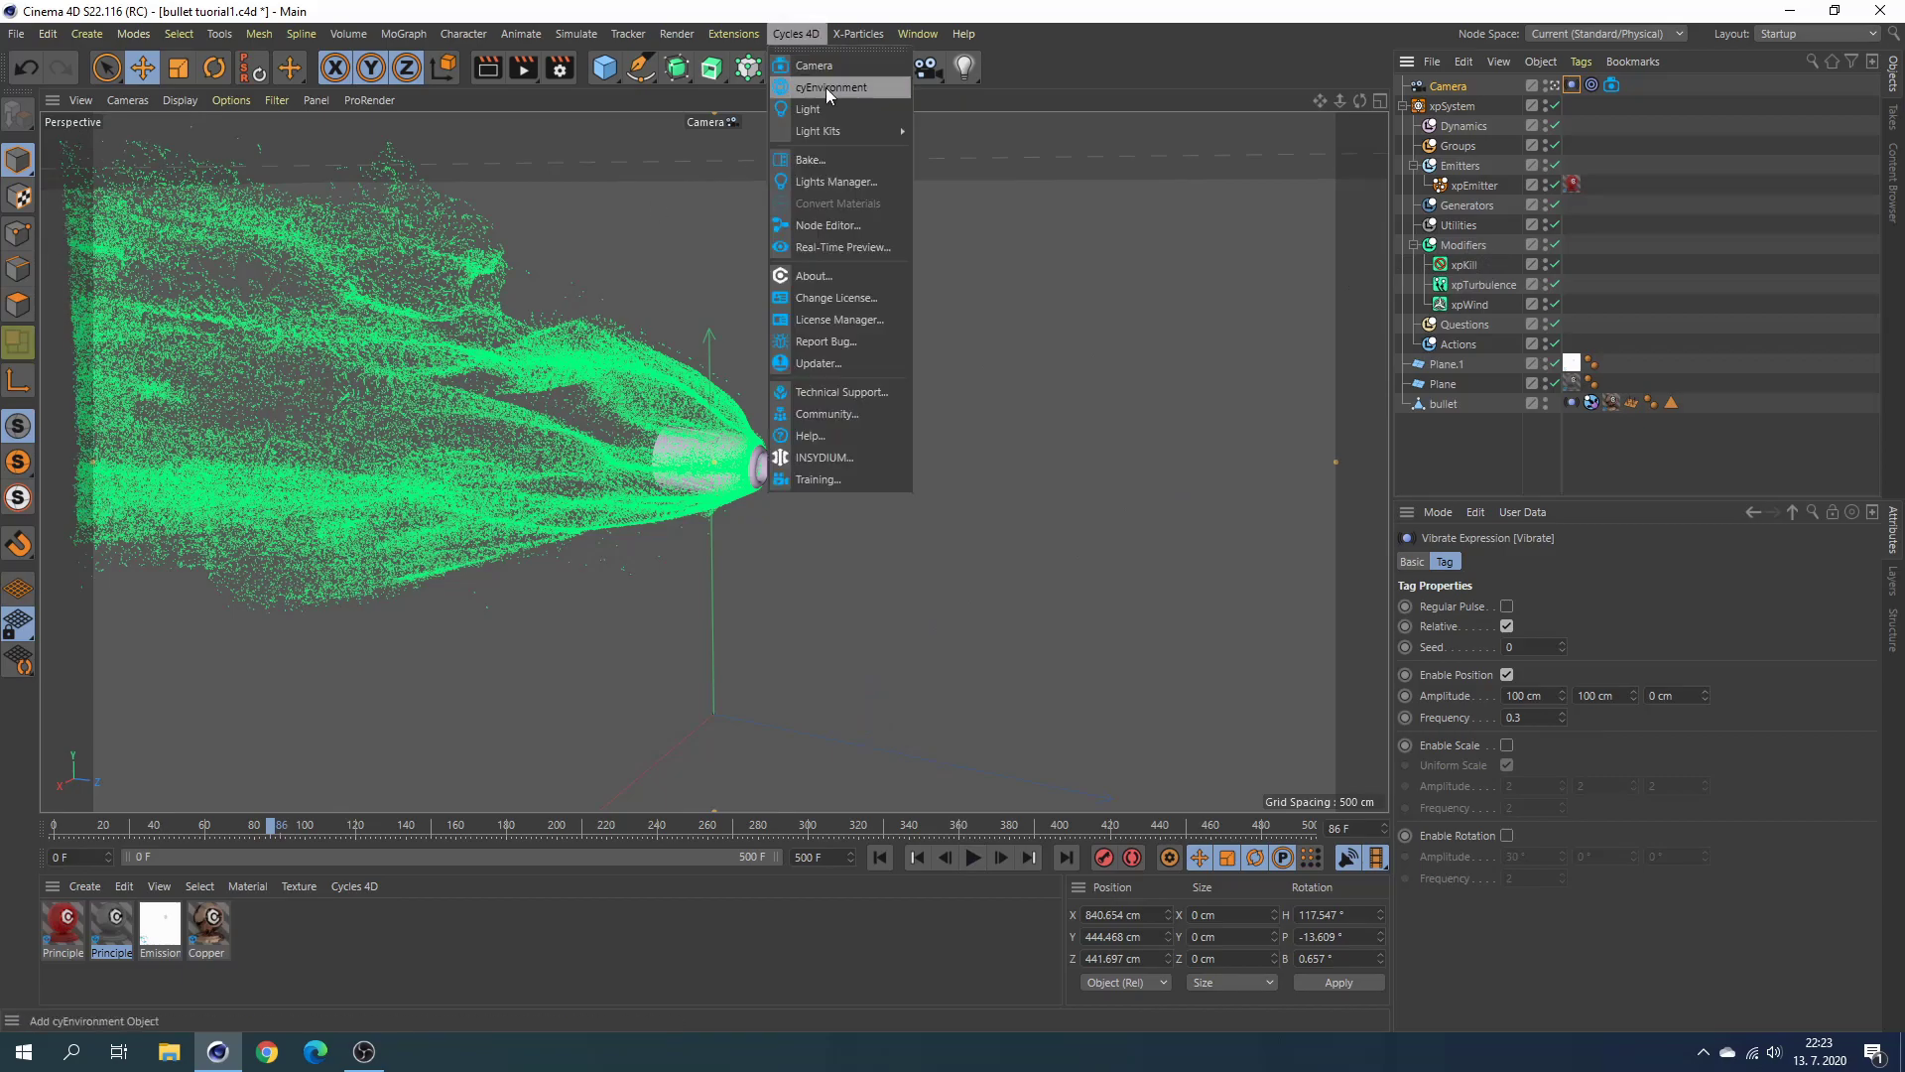
Open the Cycles 4D Real-Time Preview and move it aside to reveal the scene panels.
{"action": "left_click", "coordinate": [855, 246]}
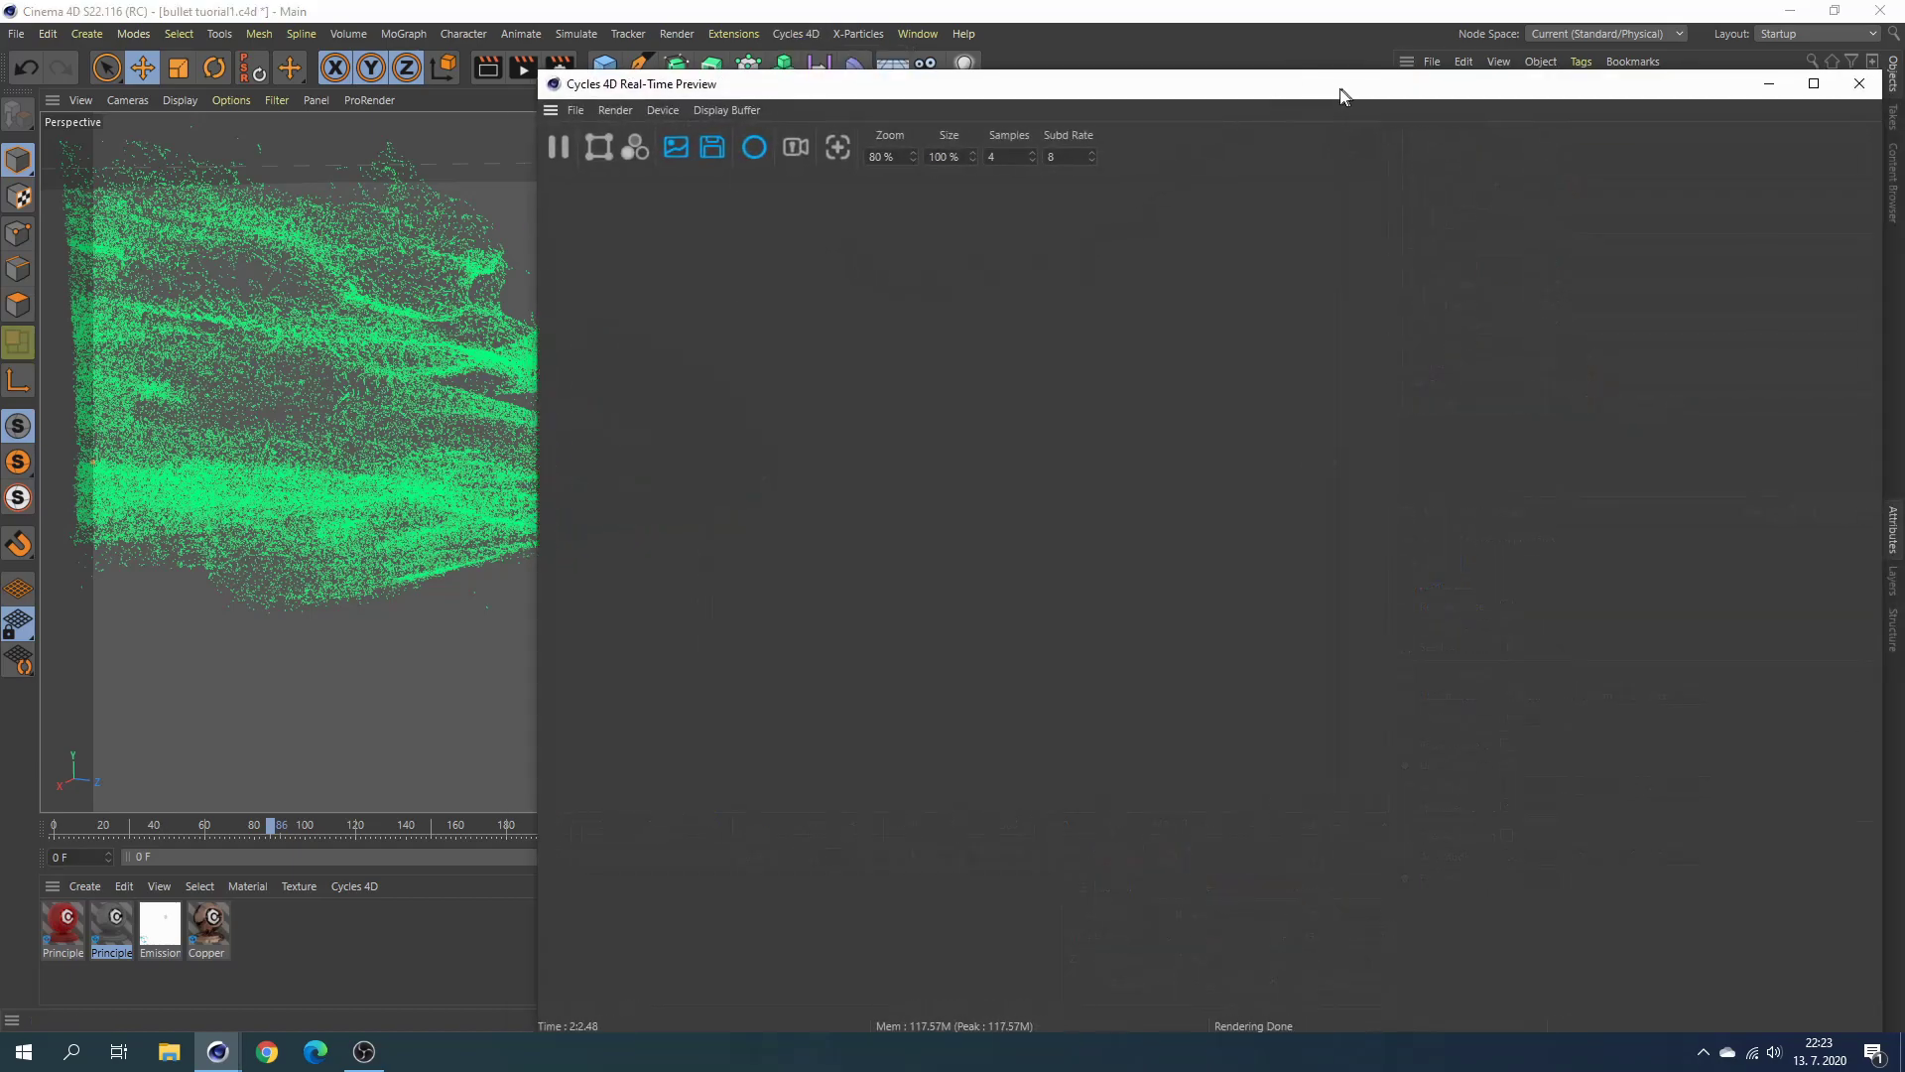
{"action": "left_click_drag", "start_coordinate": [1362, 87], "coordinate": [886, 60]}
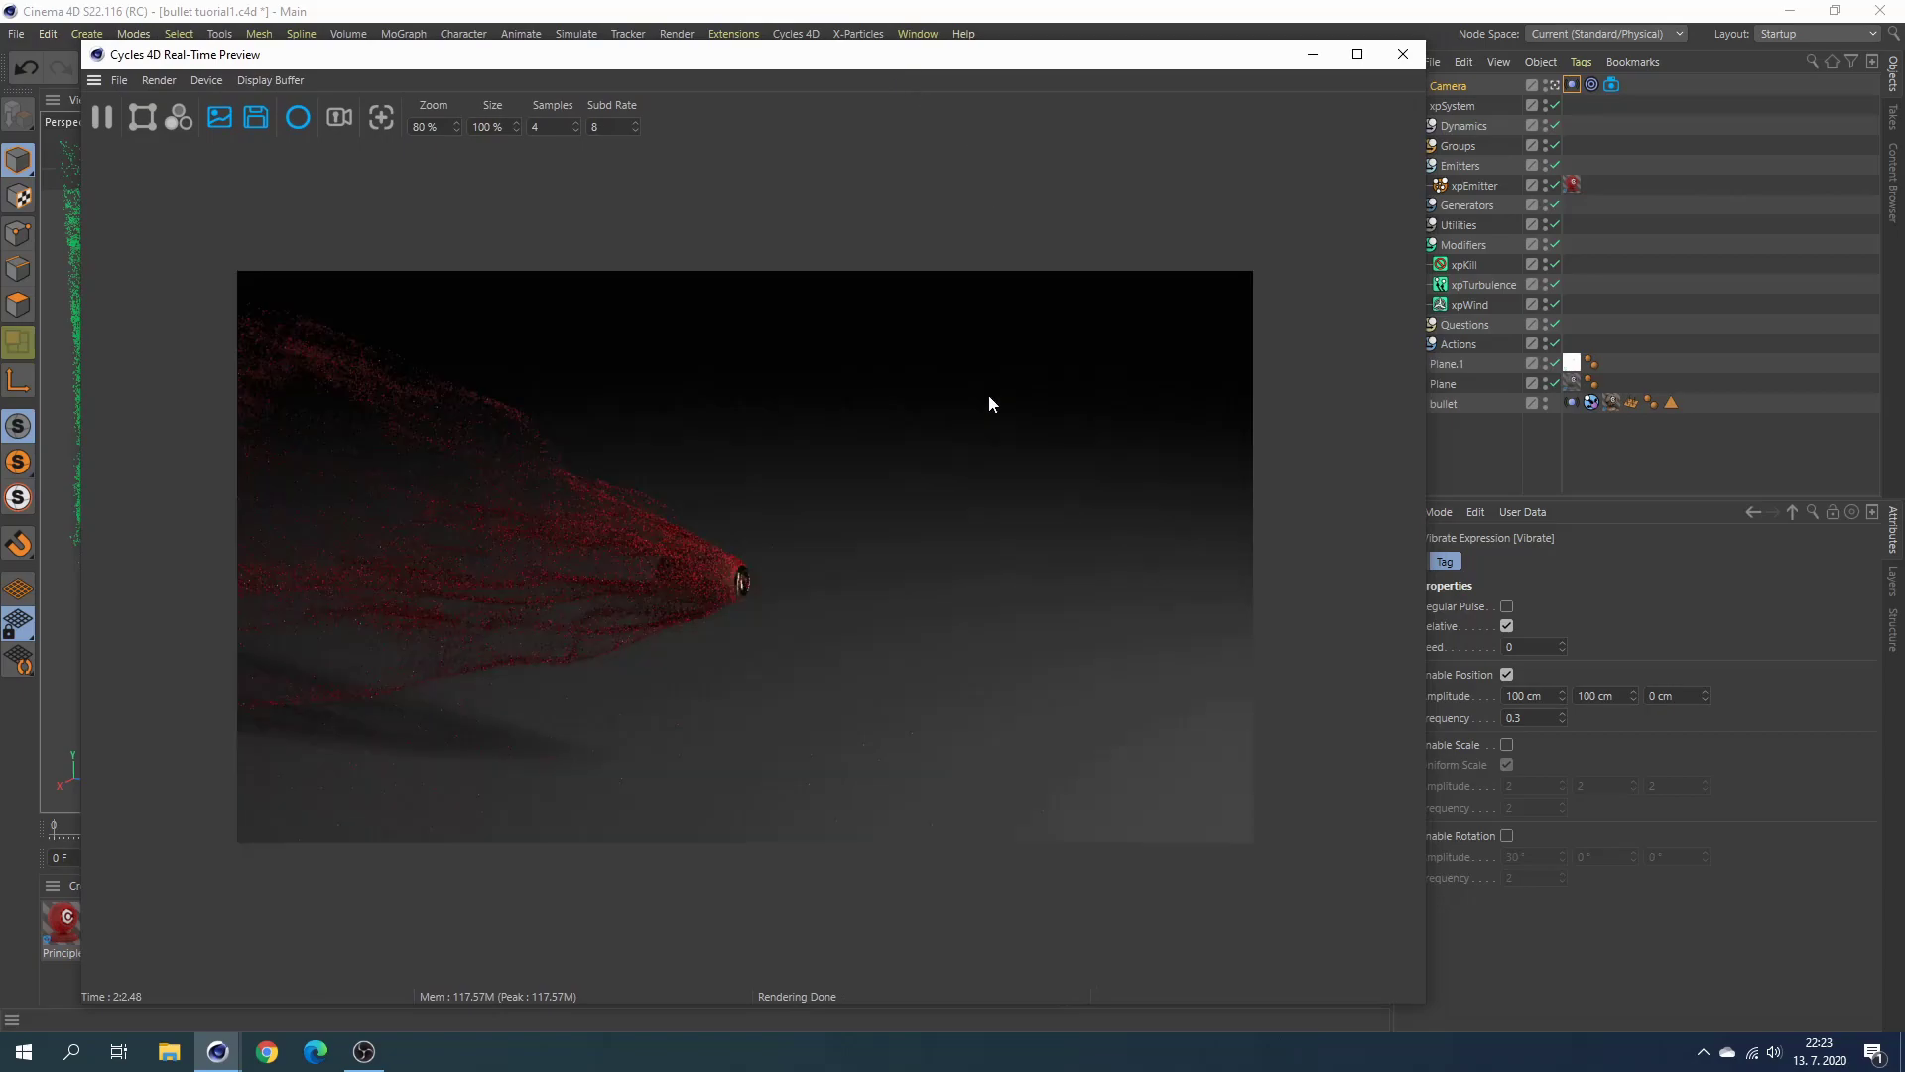
{"action": "left_click_drag", "start_coordinate": [1234, 54], "coordinate": [1161, 61]}
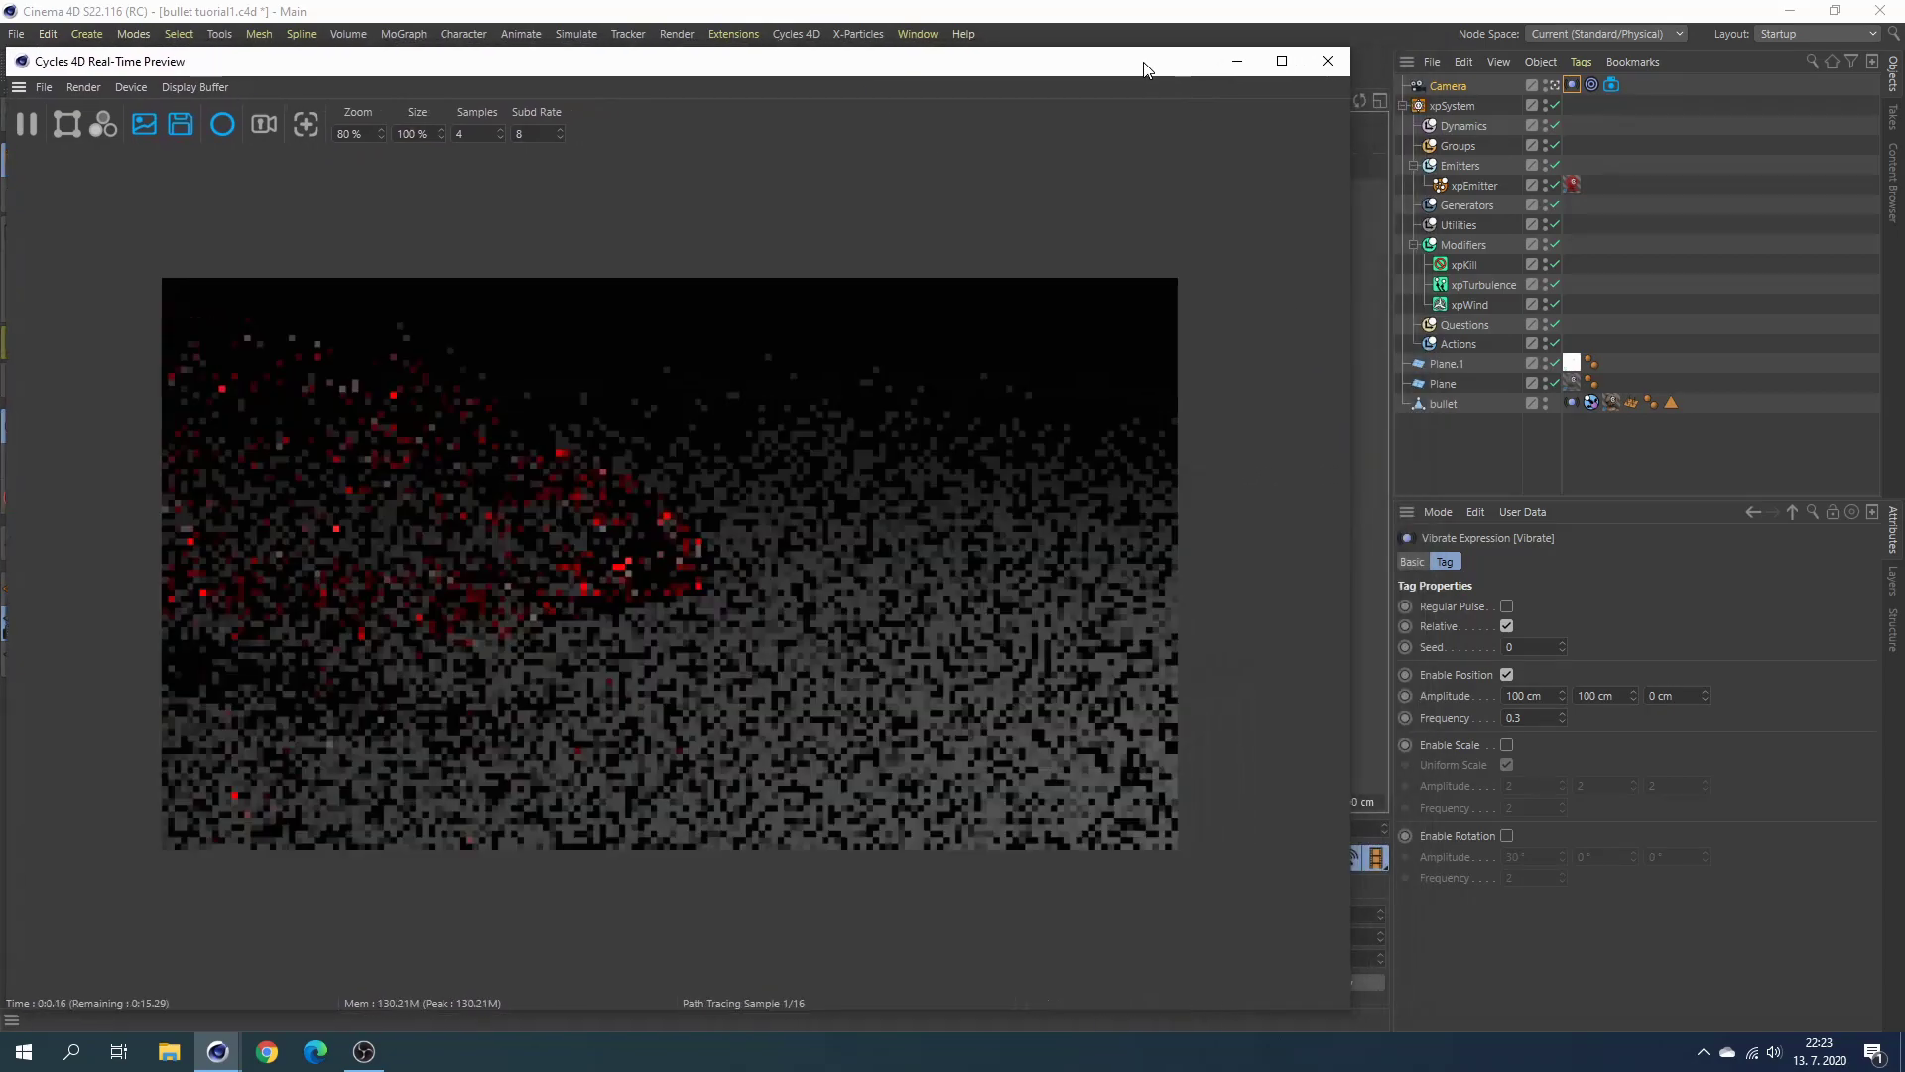
Change the particles' Principled Hair colour from red to green, then to blue (hue 199°).
{"action": "left_click", "coordinate": [1573, 185]}
{"action": "double_click", "coordinate": [1573, 186]}
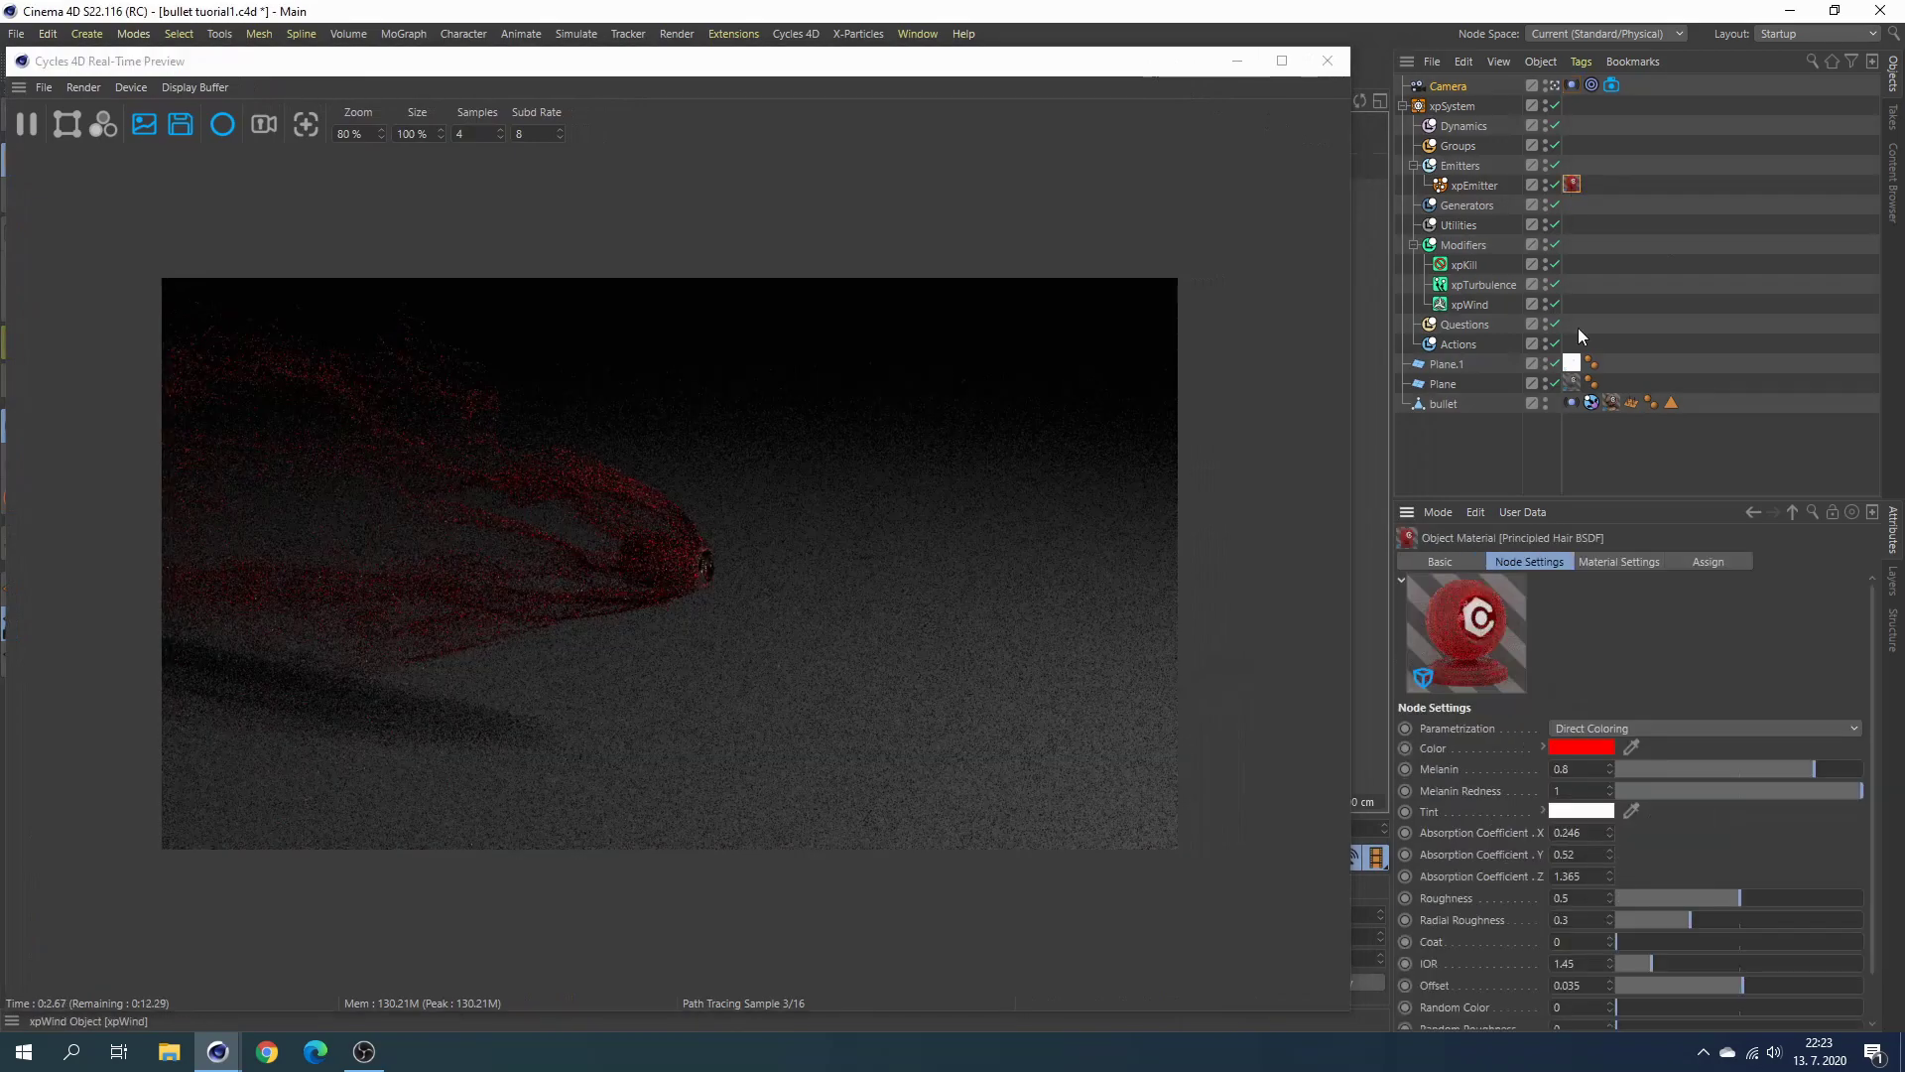
{"action": "left_click", "coordinate": [1578, 746]}
{"action": "left_click", "coordinate": [1572, 743]}
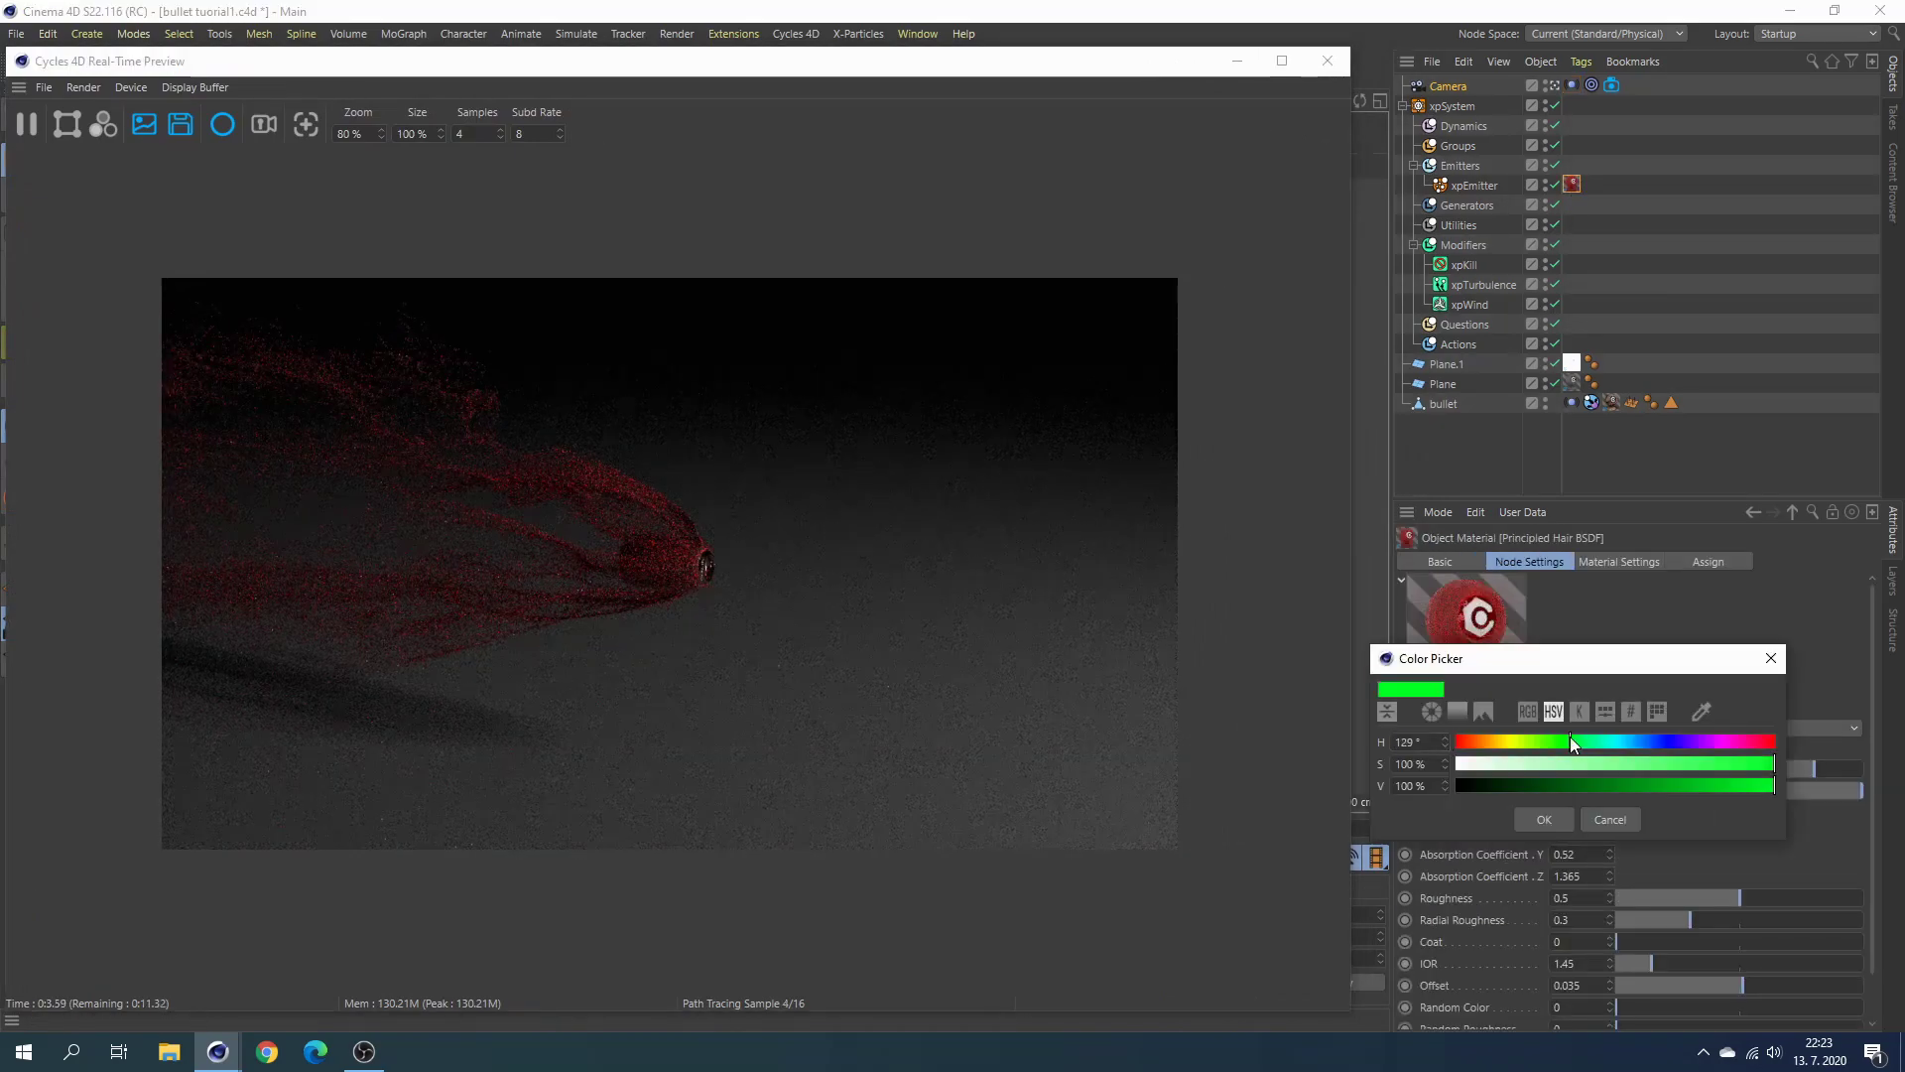
{"action": "left_click", "coordinate": [1544, 819]}
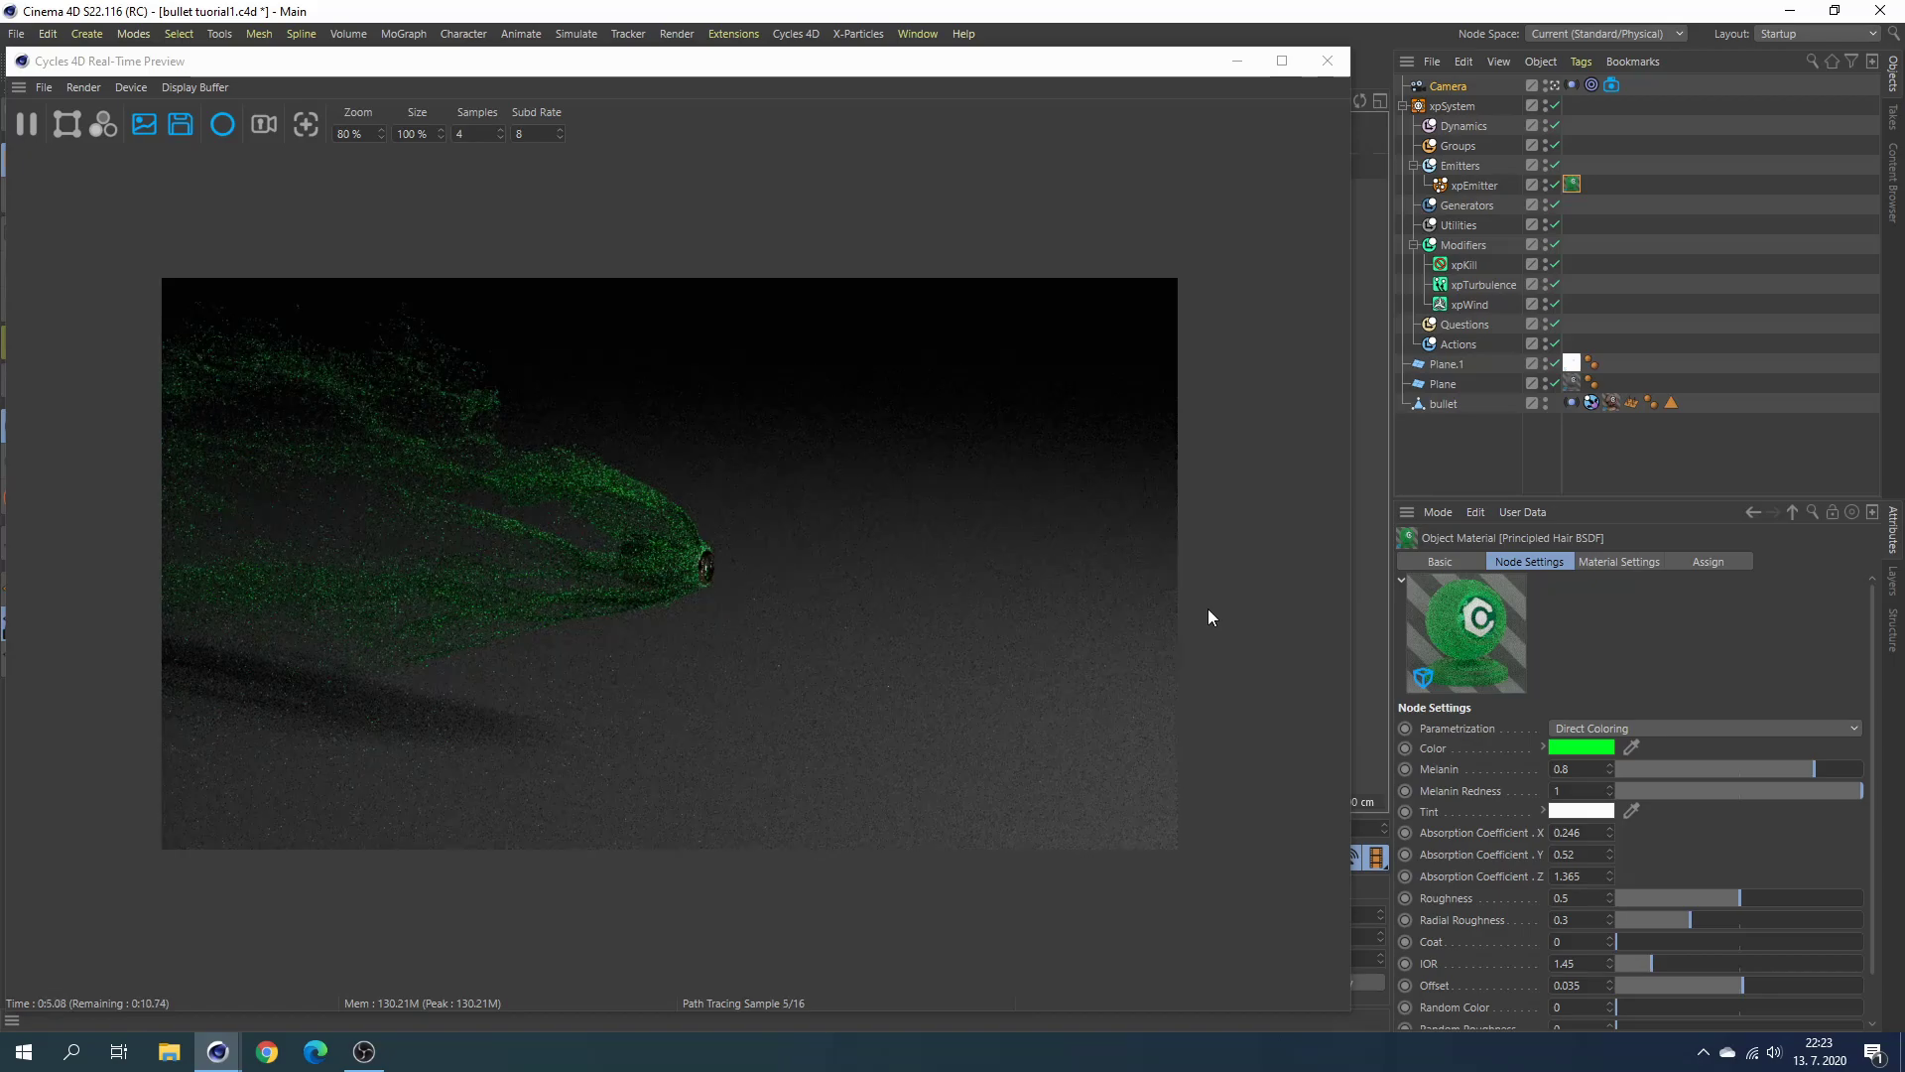
{"action": "left_click", "coordinate": [1588, 744]}
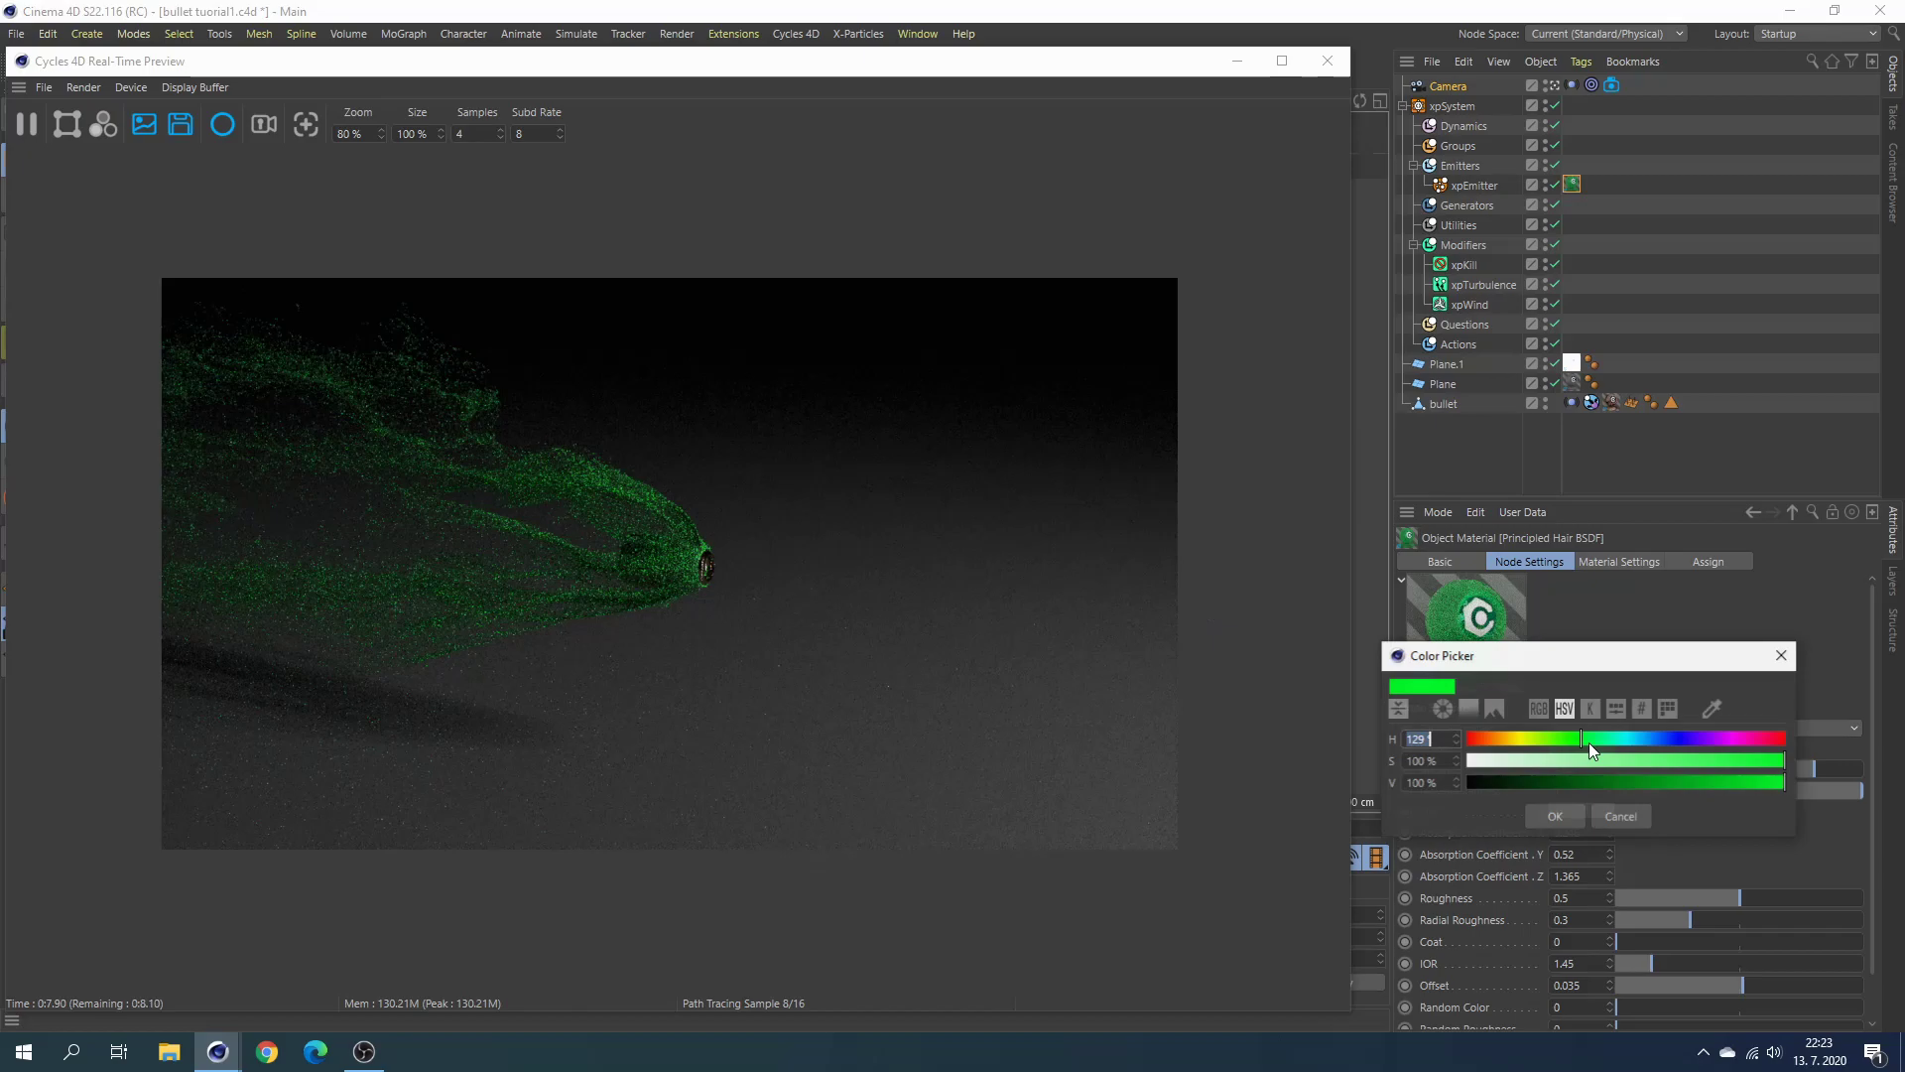
{"action": "left_click_drag", "start_coordinate": [1588, 743], "coordinate": [1641, 743]}
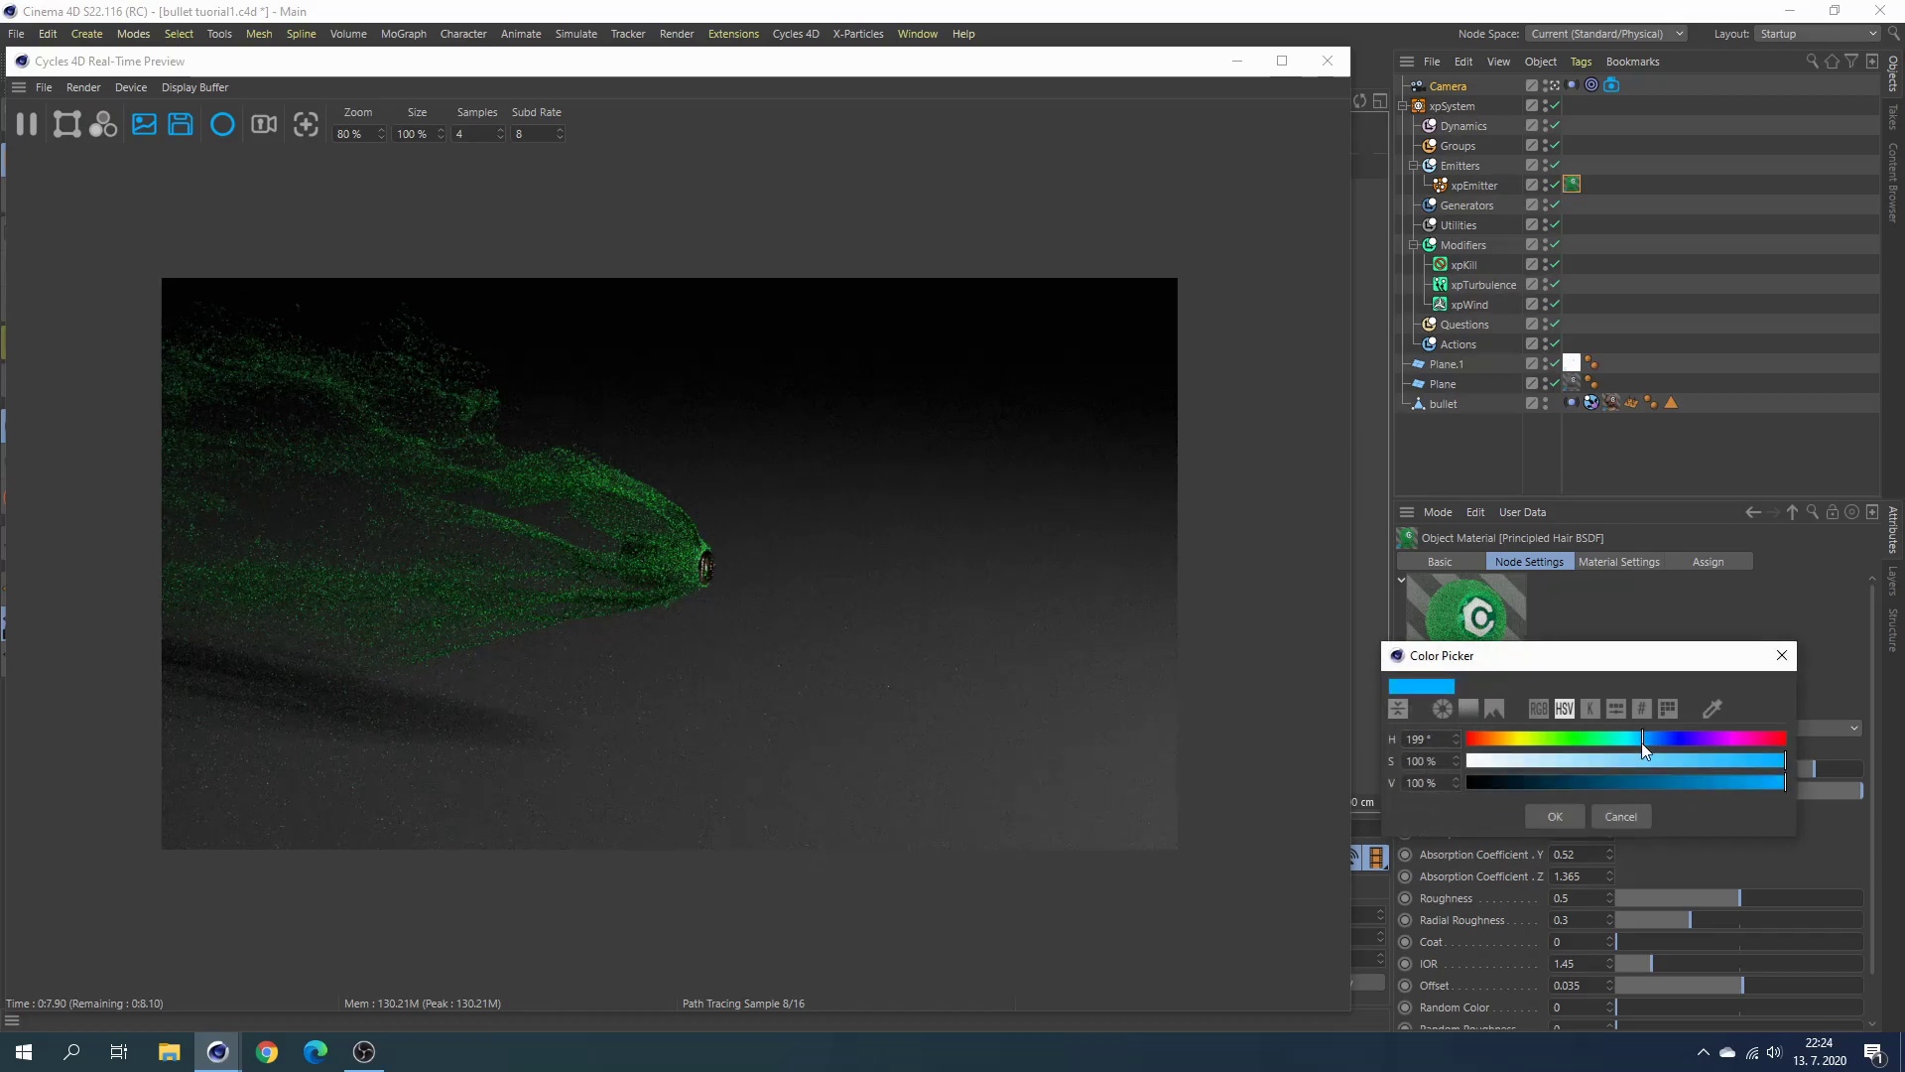
{"action": "key", "text": "Return"}
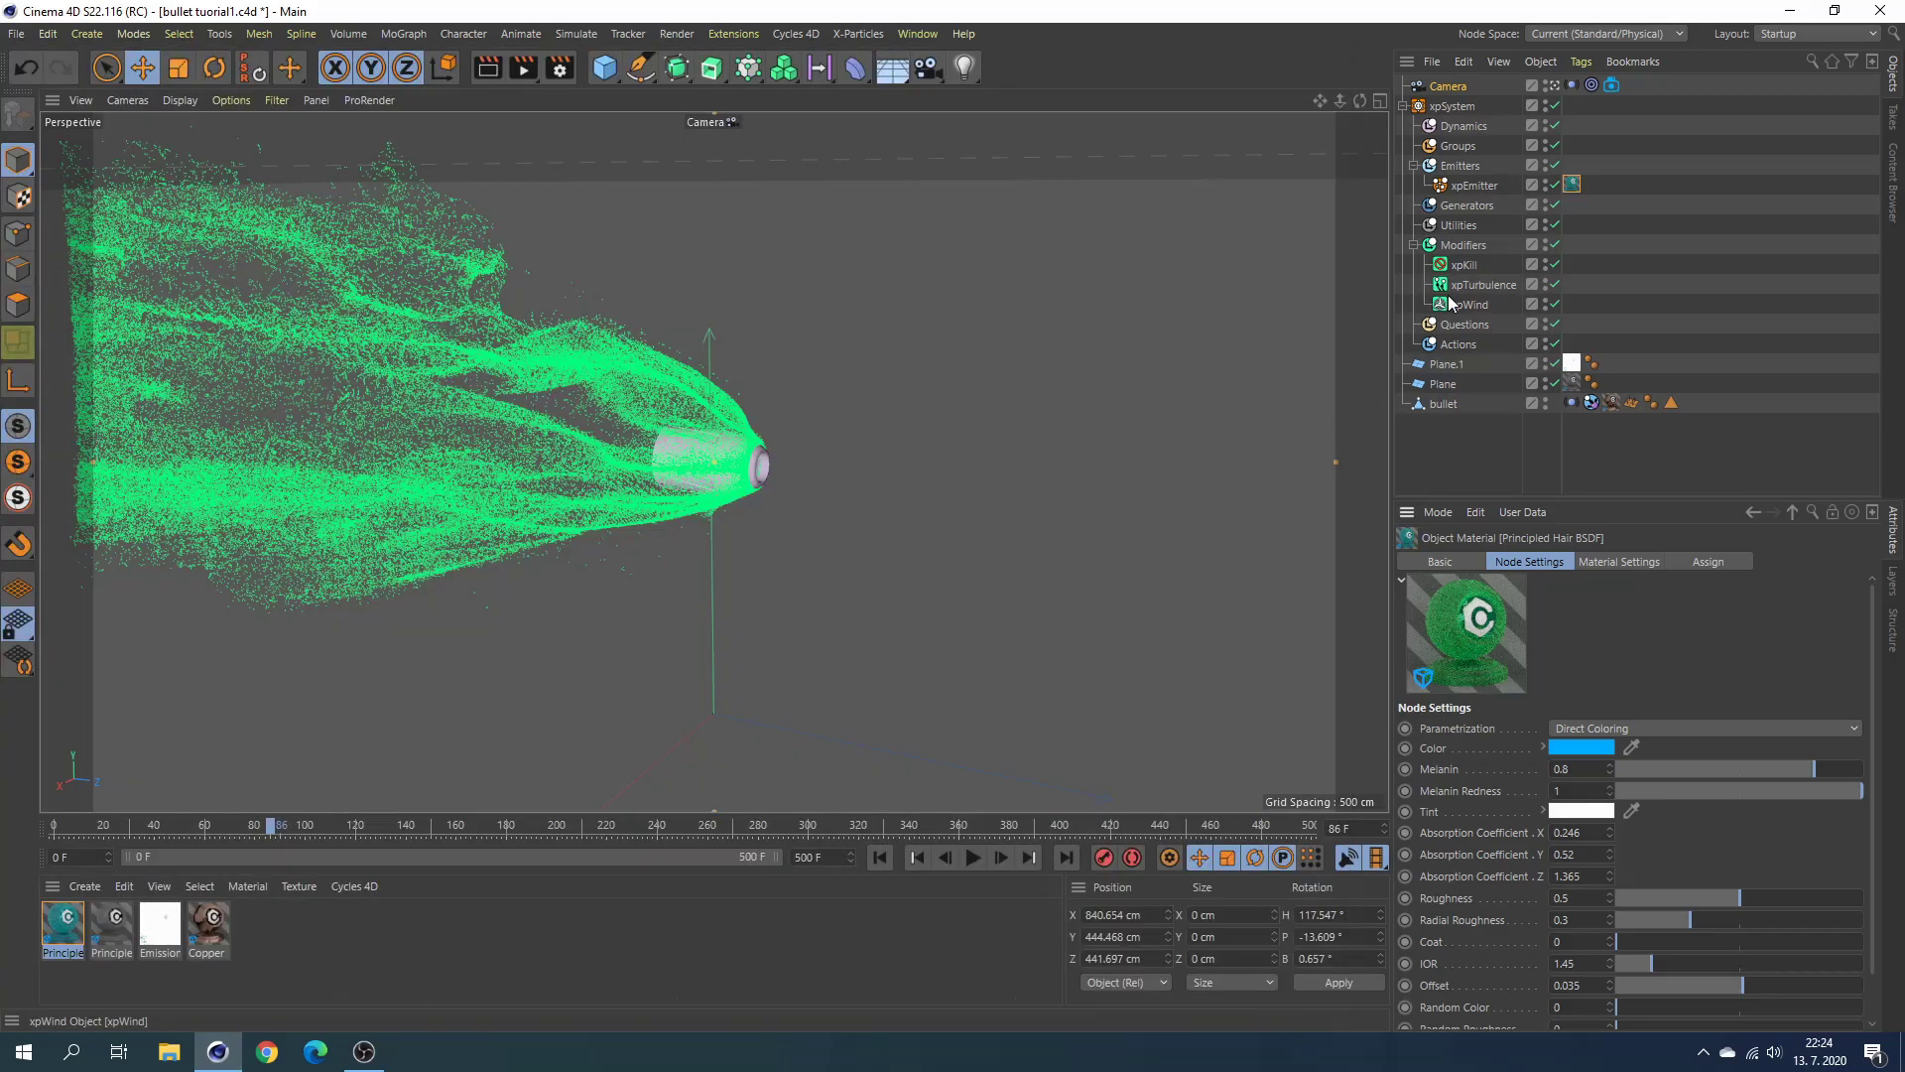
Add an xpCache utility to the xpSystem's Utilities folder.
{"action": "left_click", "coordinate": [1474, 230]}
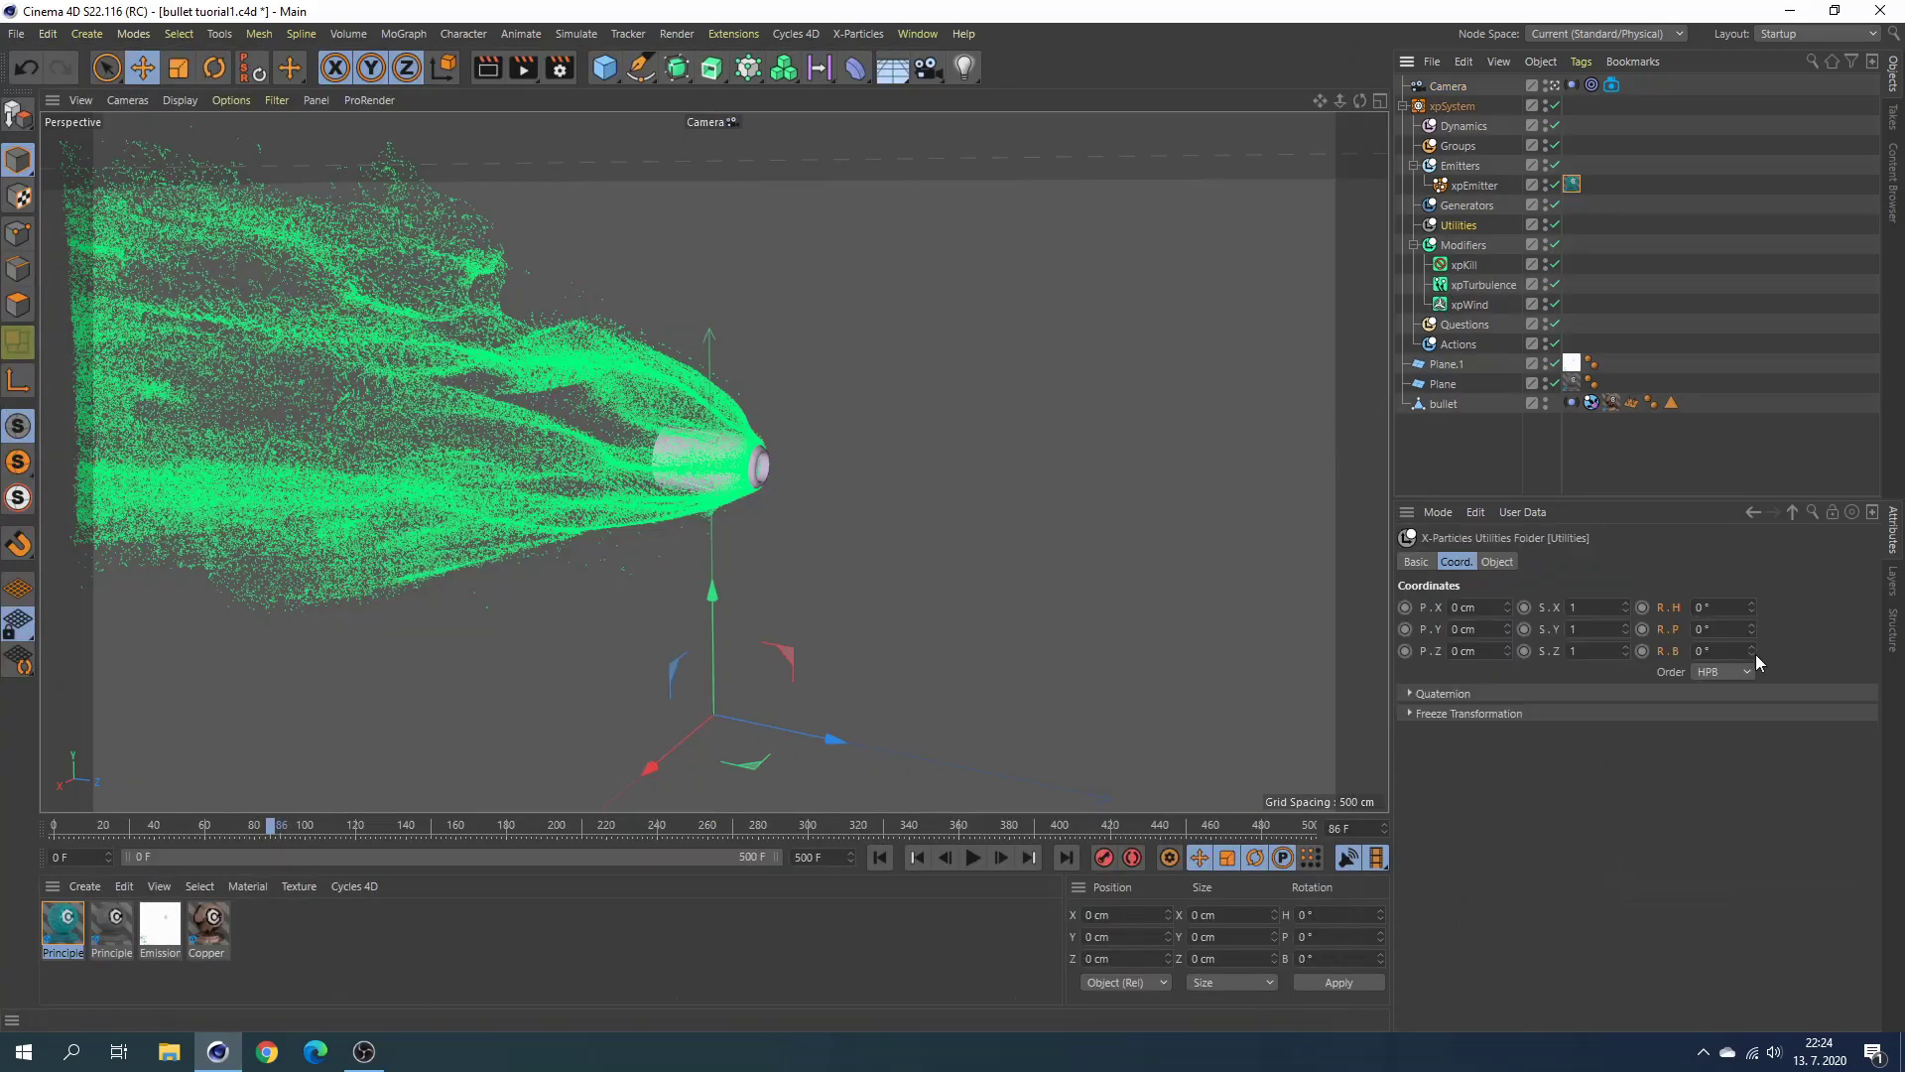
{"action": "left_click", "coordinate": [1498, 563]}
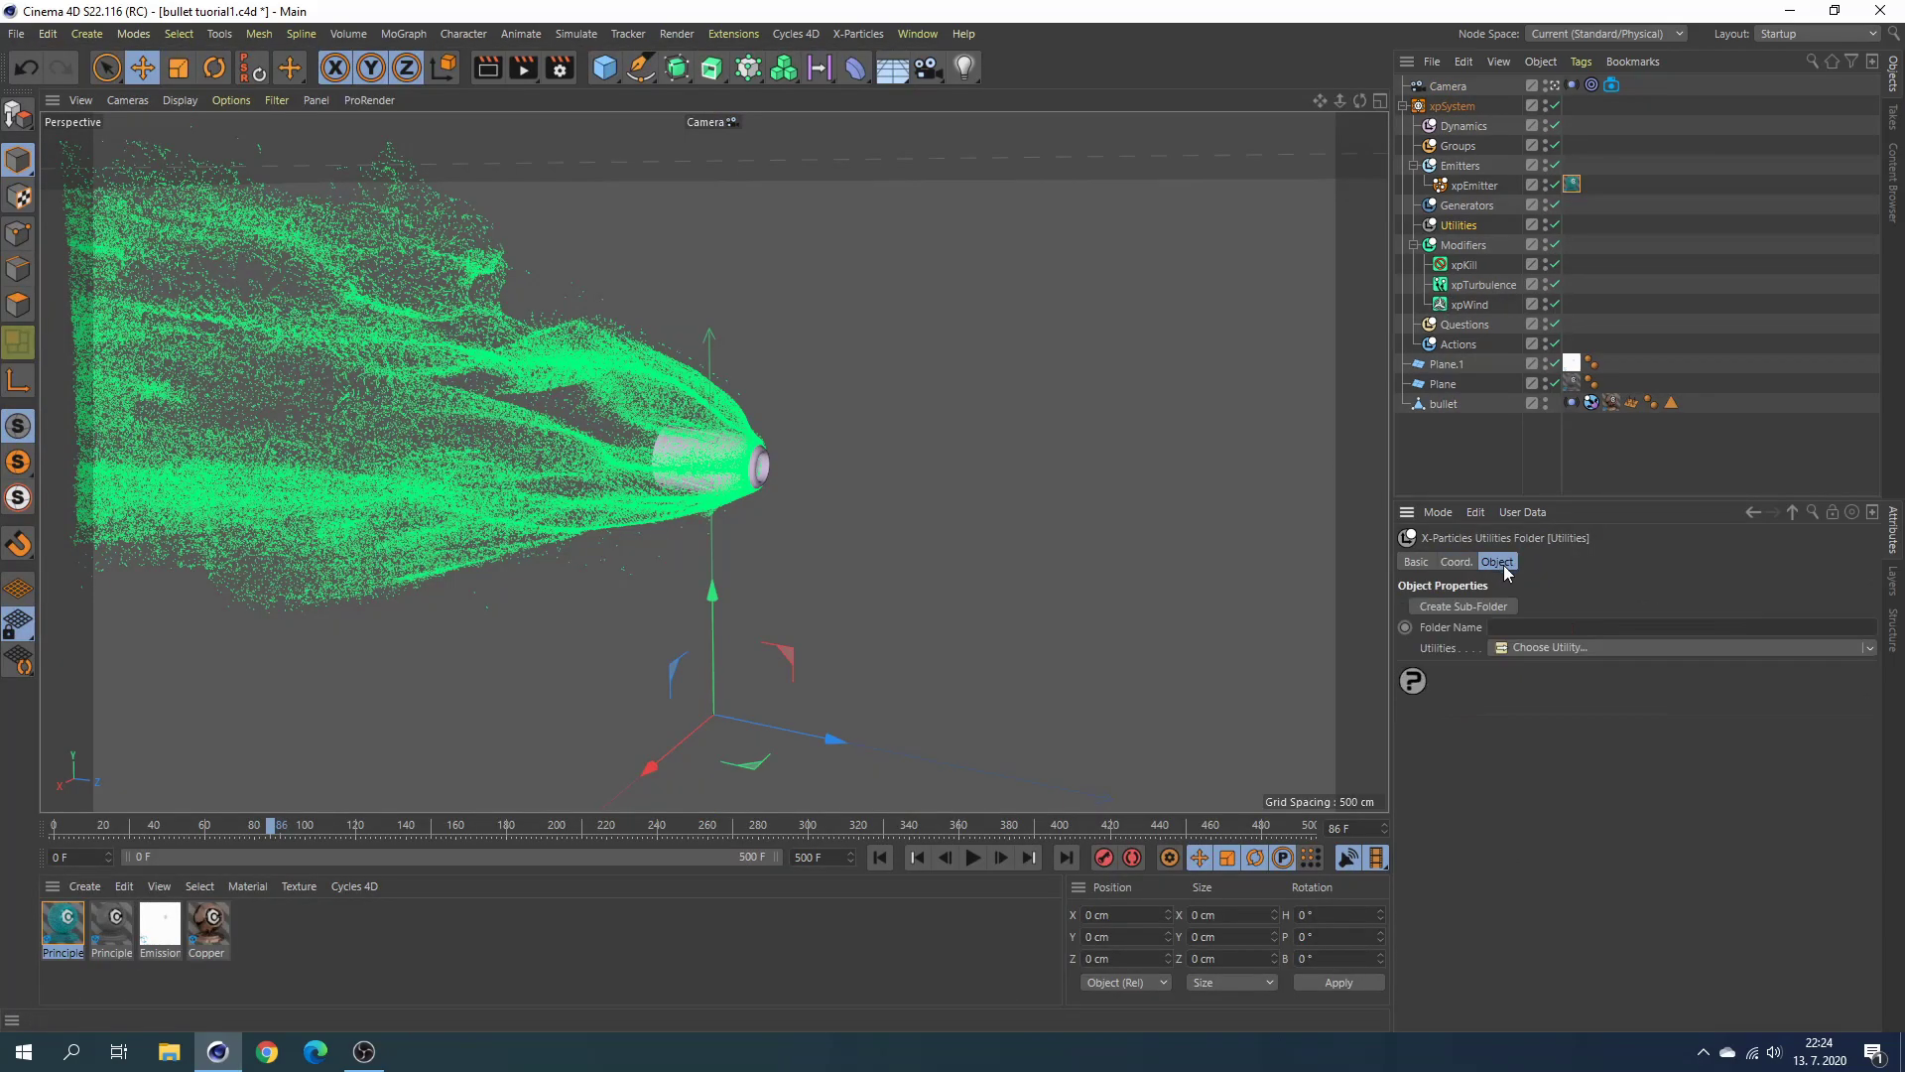
{"action": "left_click", "coordinate": [1870, 648]}
{"action": "left_click", "coordinate": [1765, 690]}
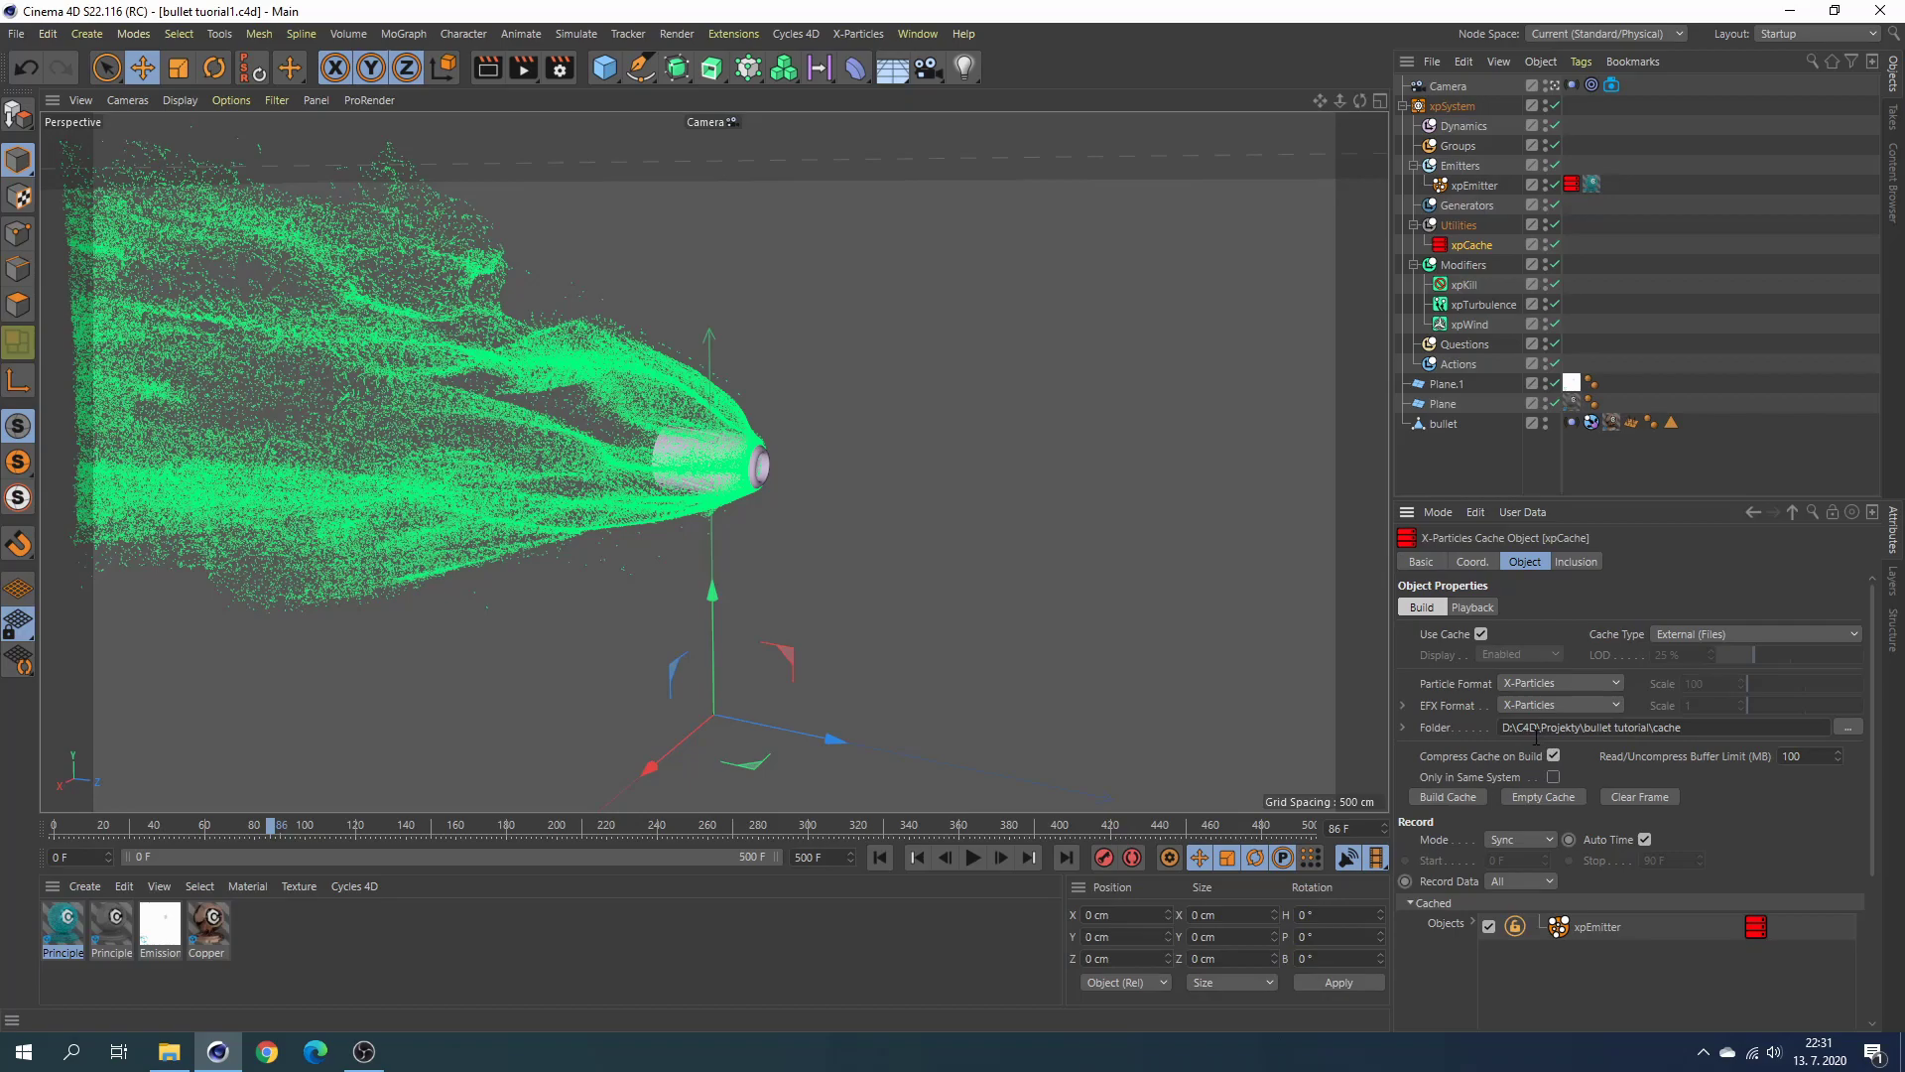
Scrub the timeline, then replay the simulation from frame 0 and stop at frame 227.
{"action": "left_click", "coordinate": [359, 828]}
{"action": "left_click_drag", "start_coordinate": [359, 832], "coordinate": [509, 832]}
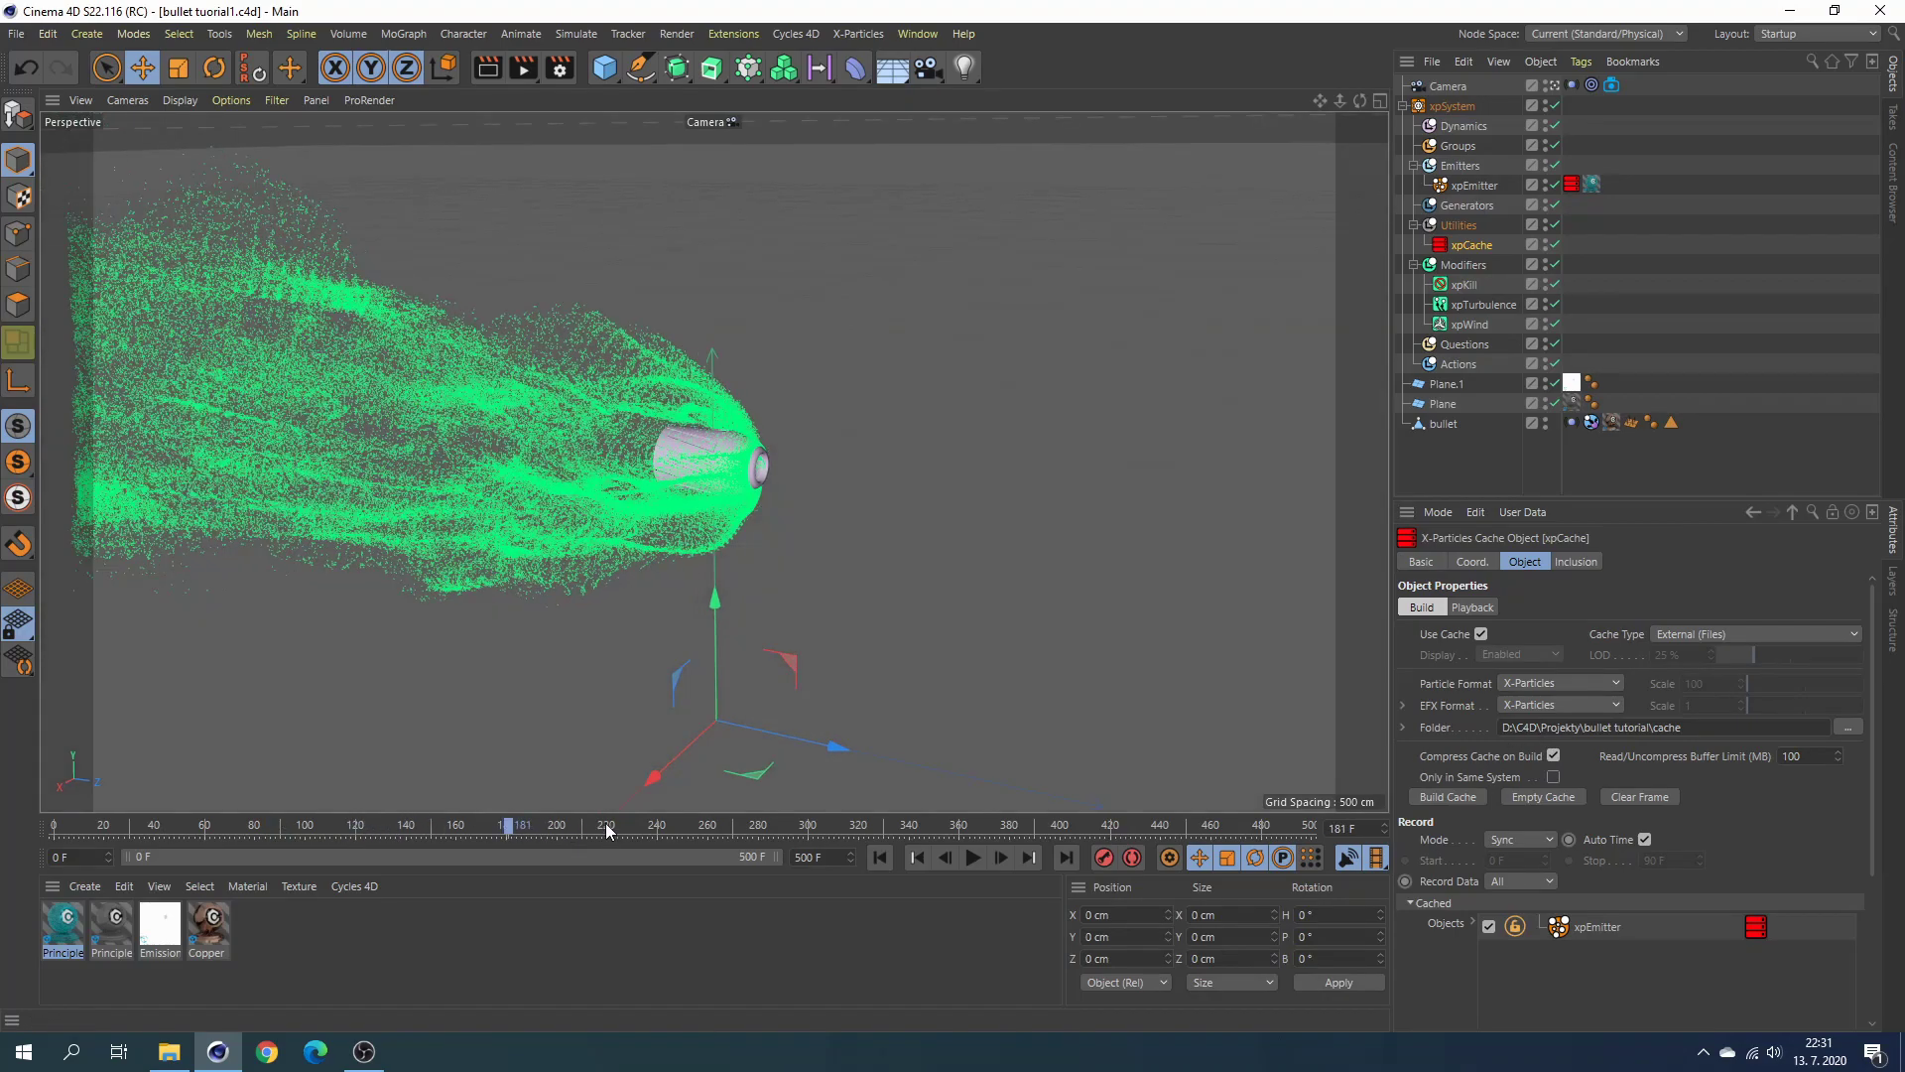
{"action": "left_click", "coordinate": [882, 859]}
{"action": "left_click", "coordinate": [973, 858]}
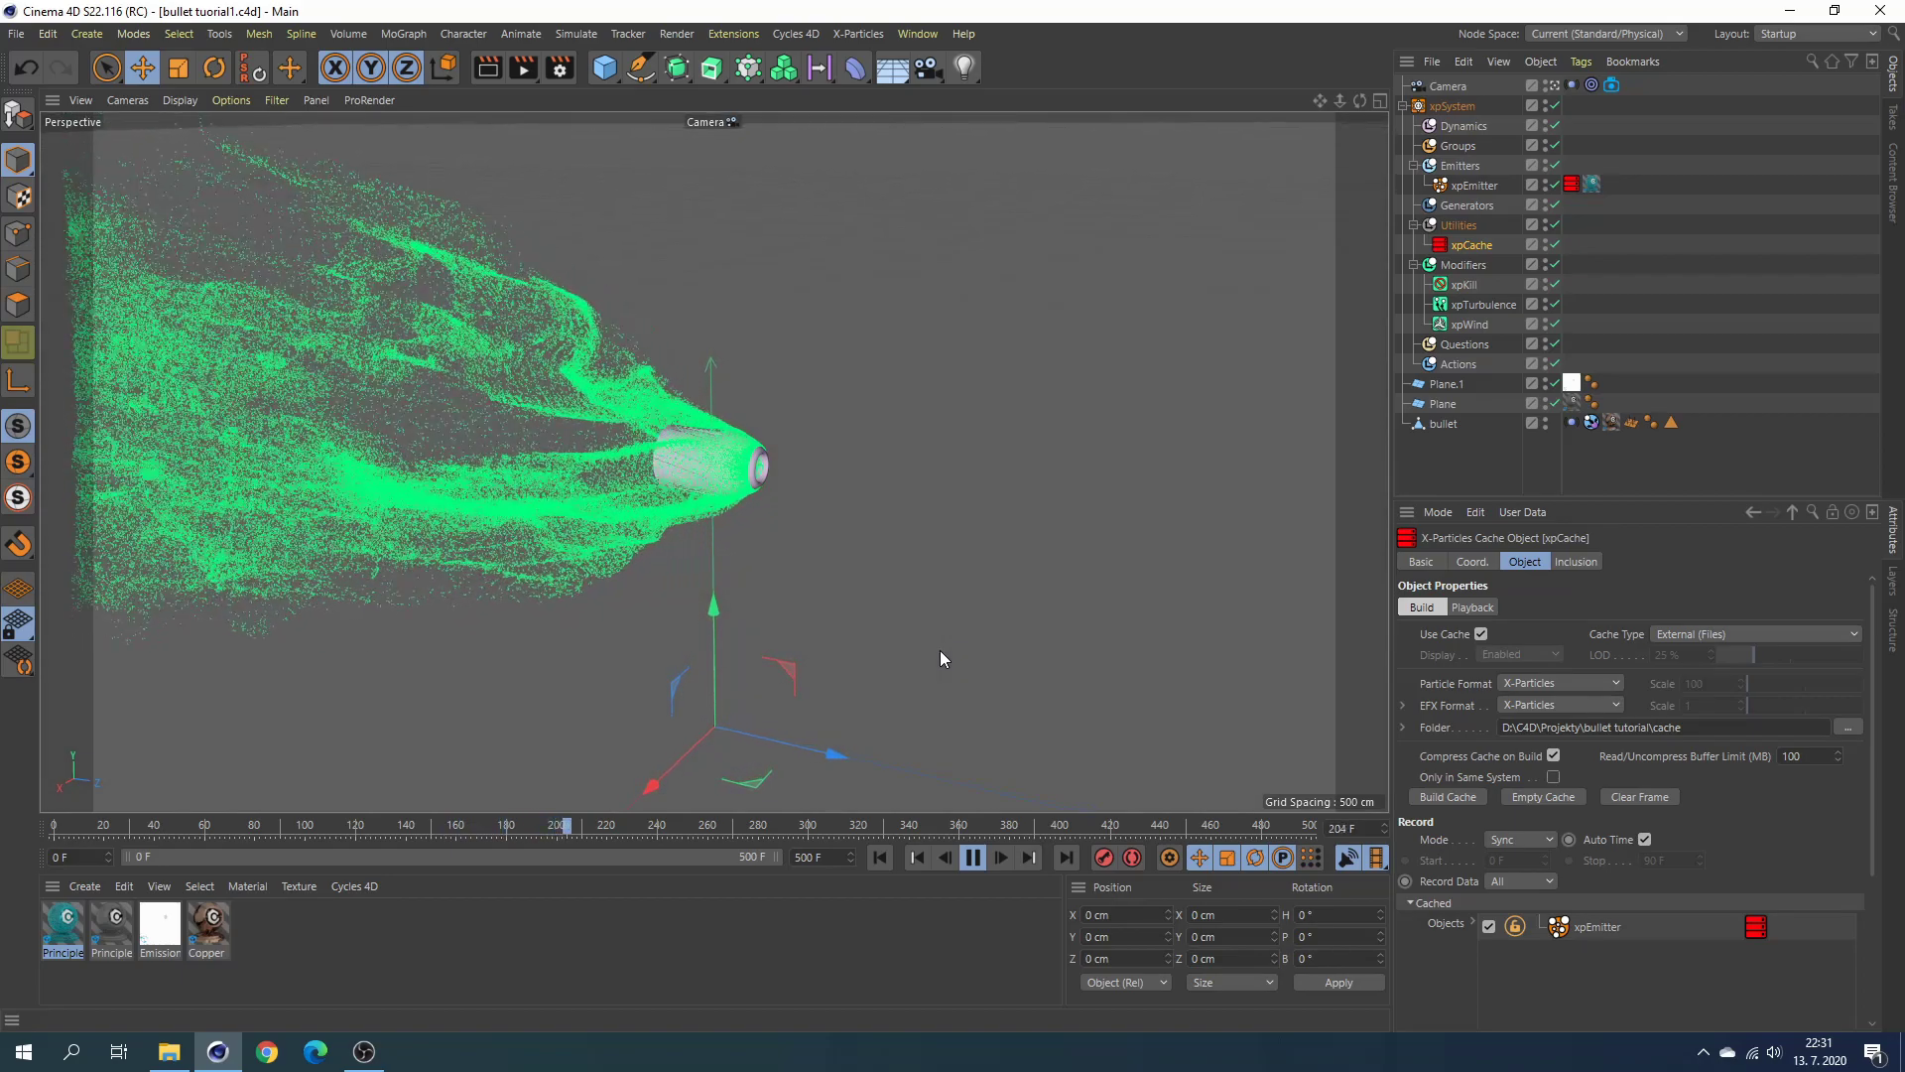
{"action": "left_click", "coordinate": [974, 858]}
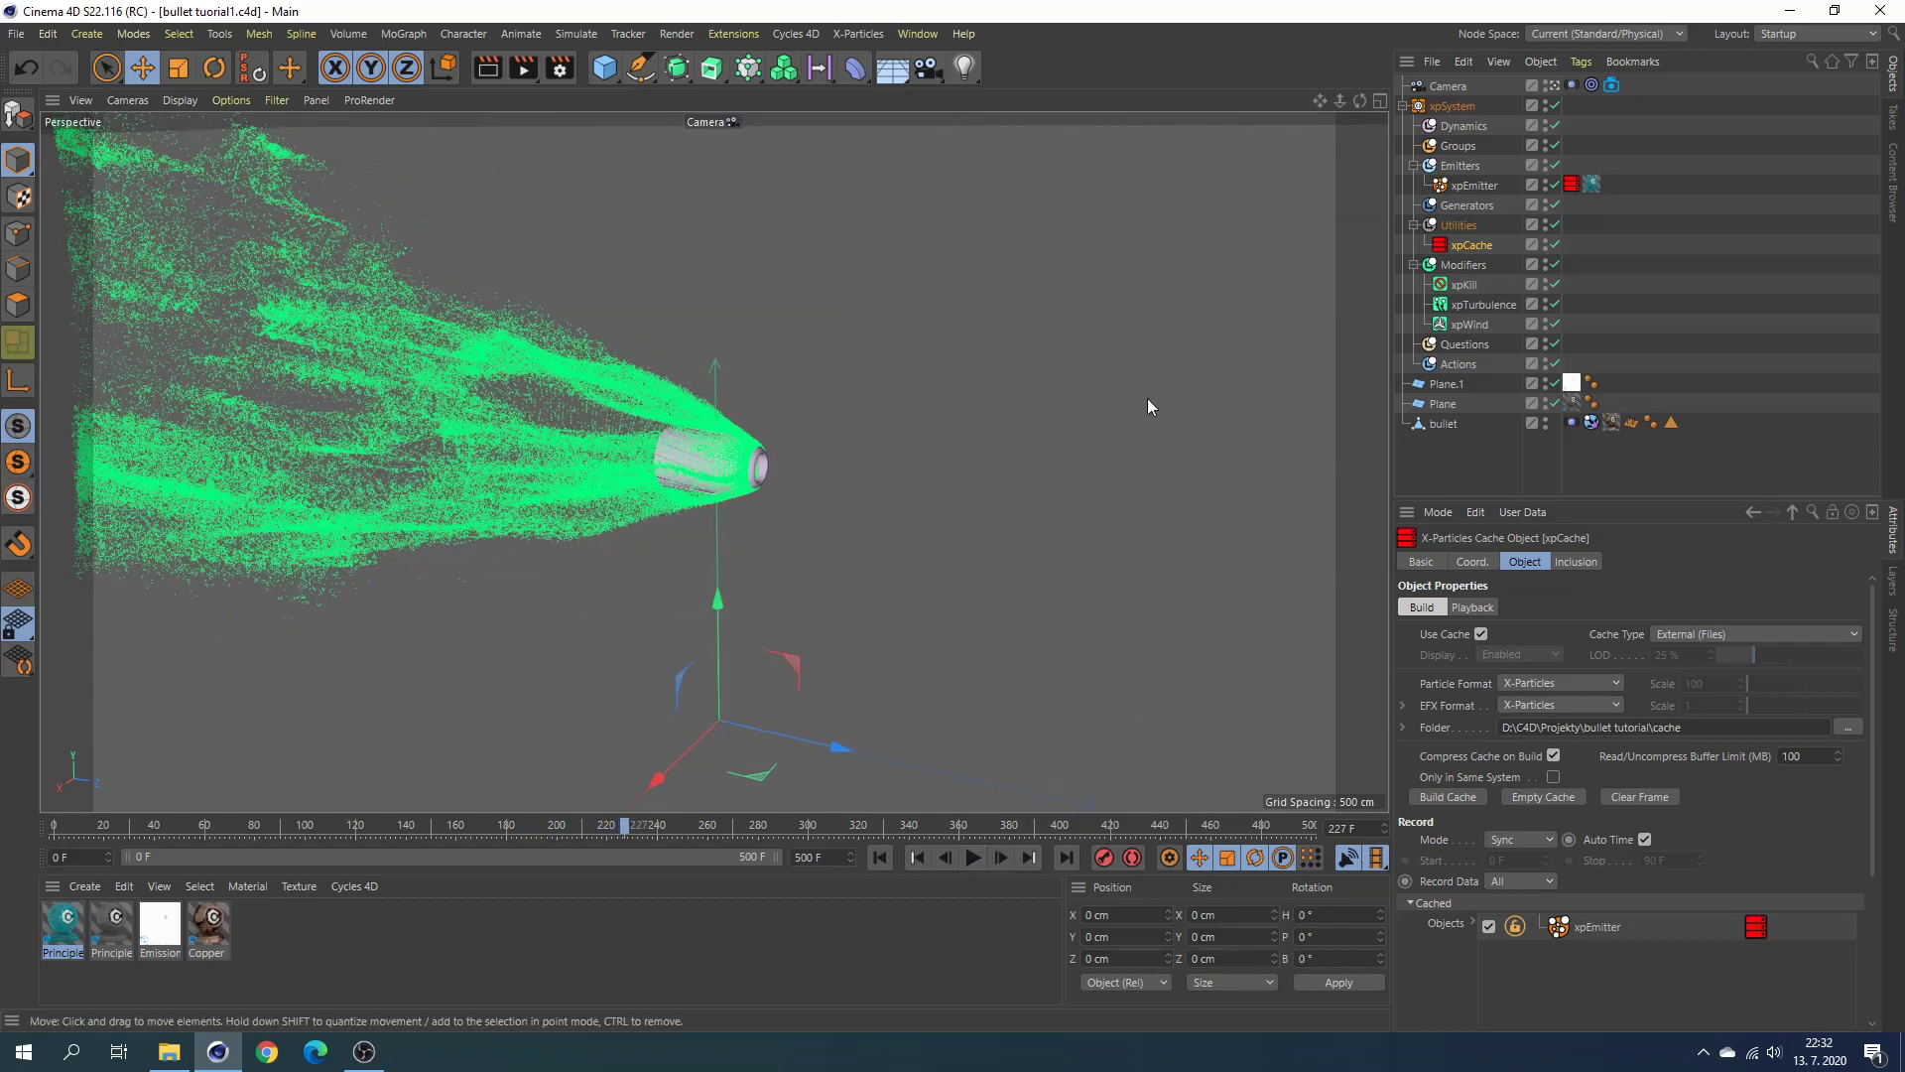
{"action": "left_click", "coordinate": [796, 34]}
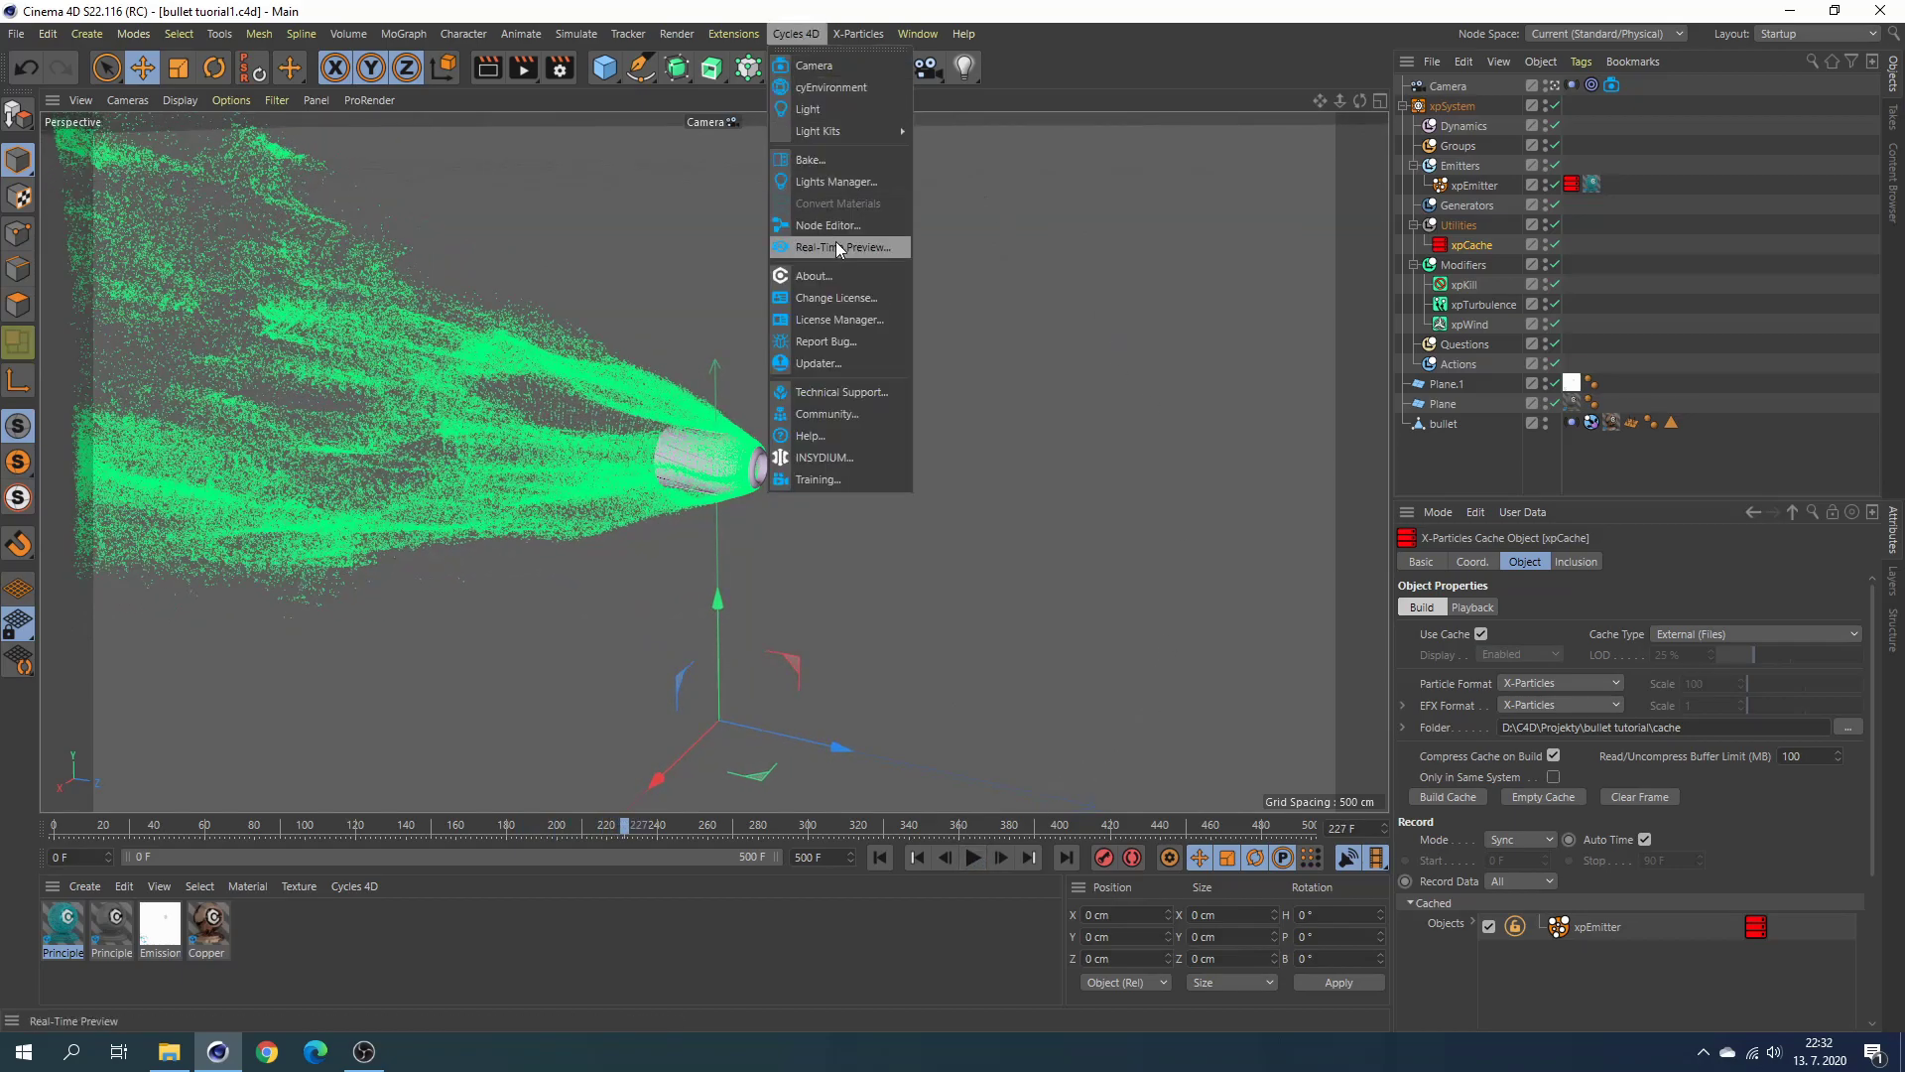
Open the Cycles 4D Real-Time Preview over the viewport and rewind to frame 0.
{"action": "left_click", "coordinate": [838, 248]}
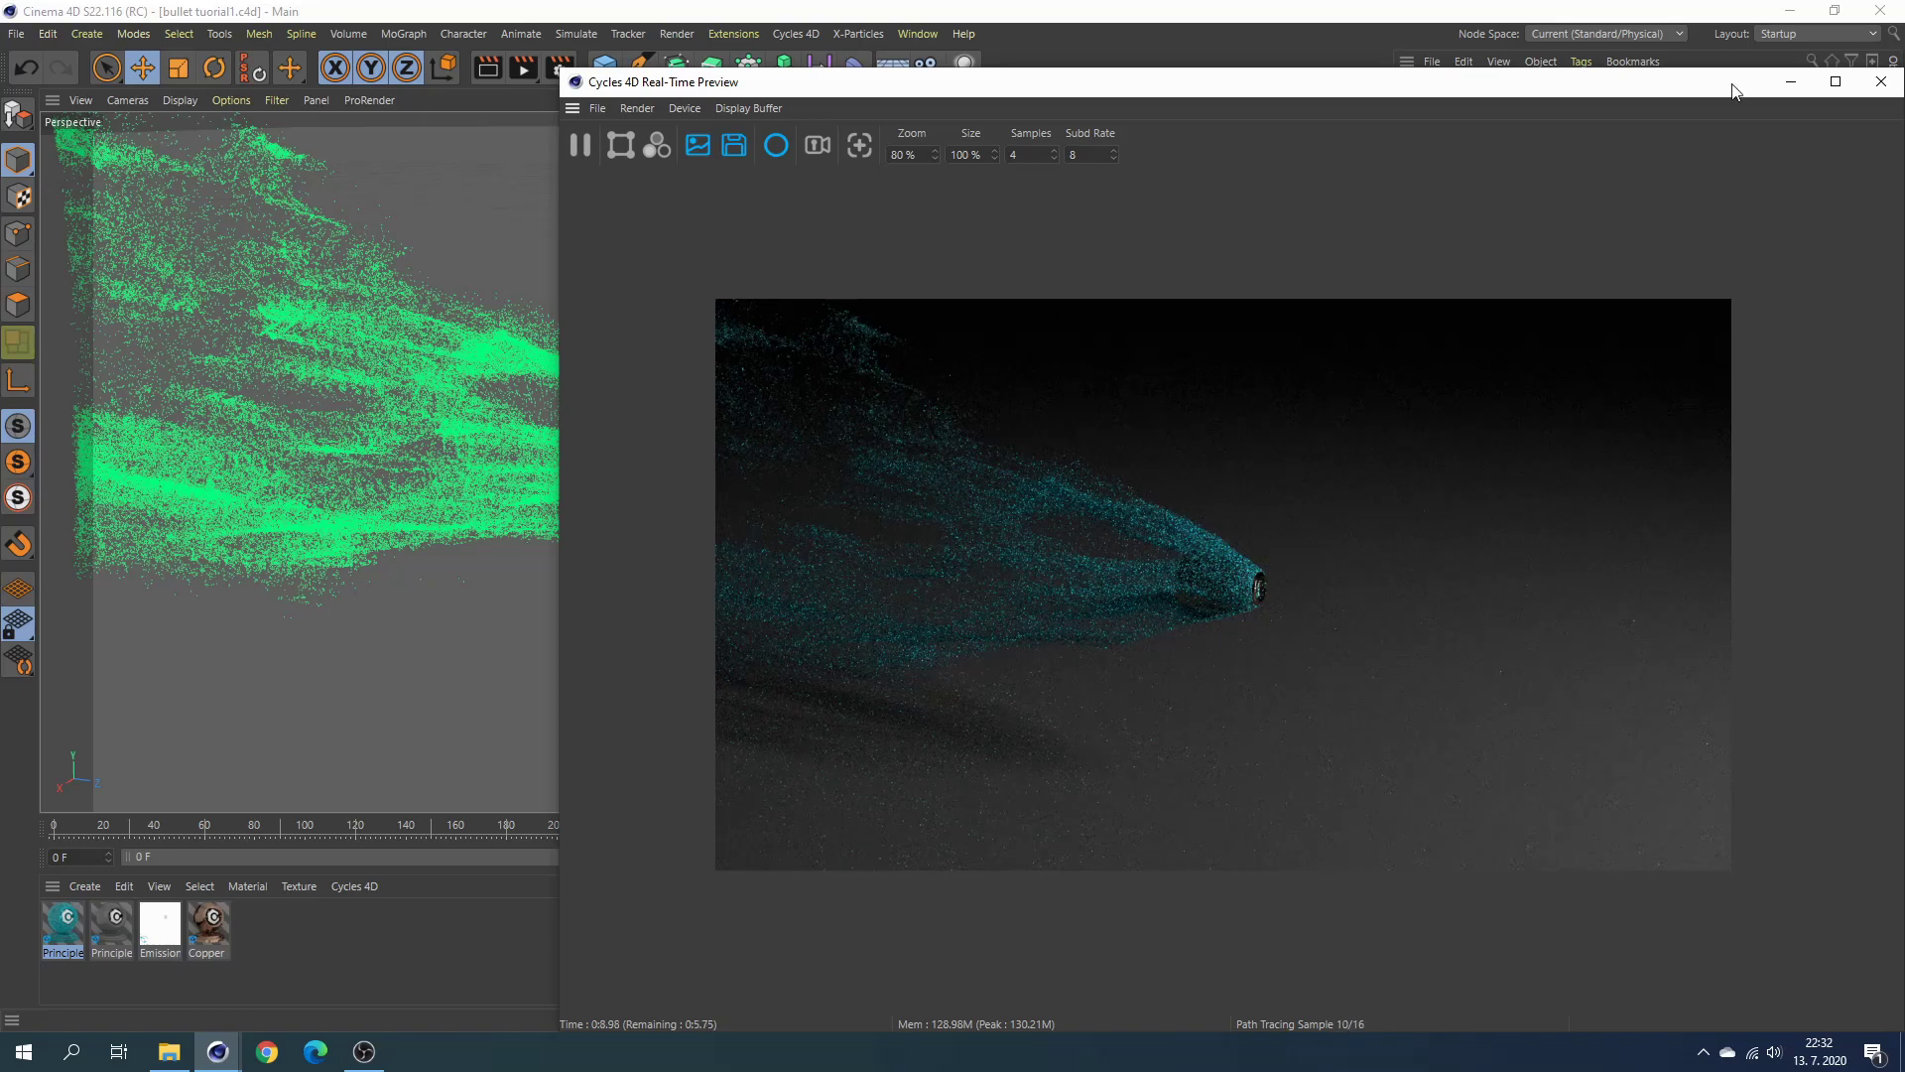
{"action": "left_click_drag", "start_coordinate": [1733, 89], "coordinate": [1458, 149]}
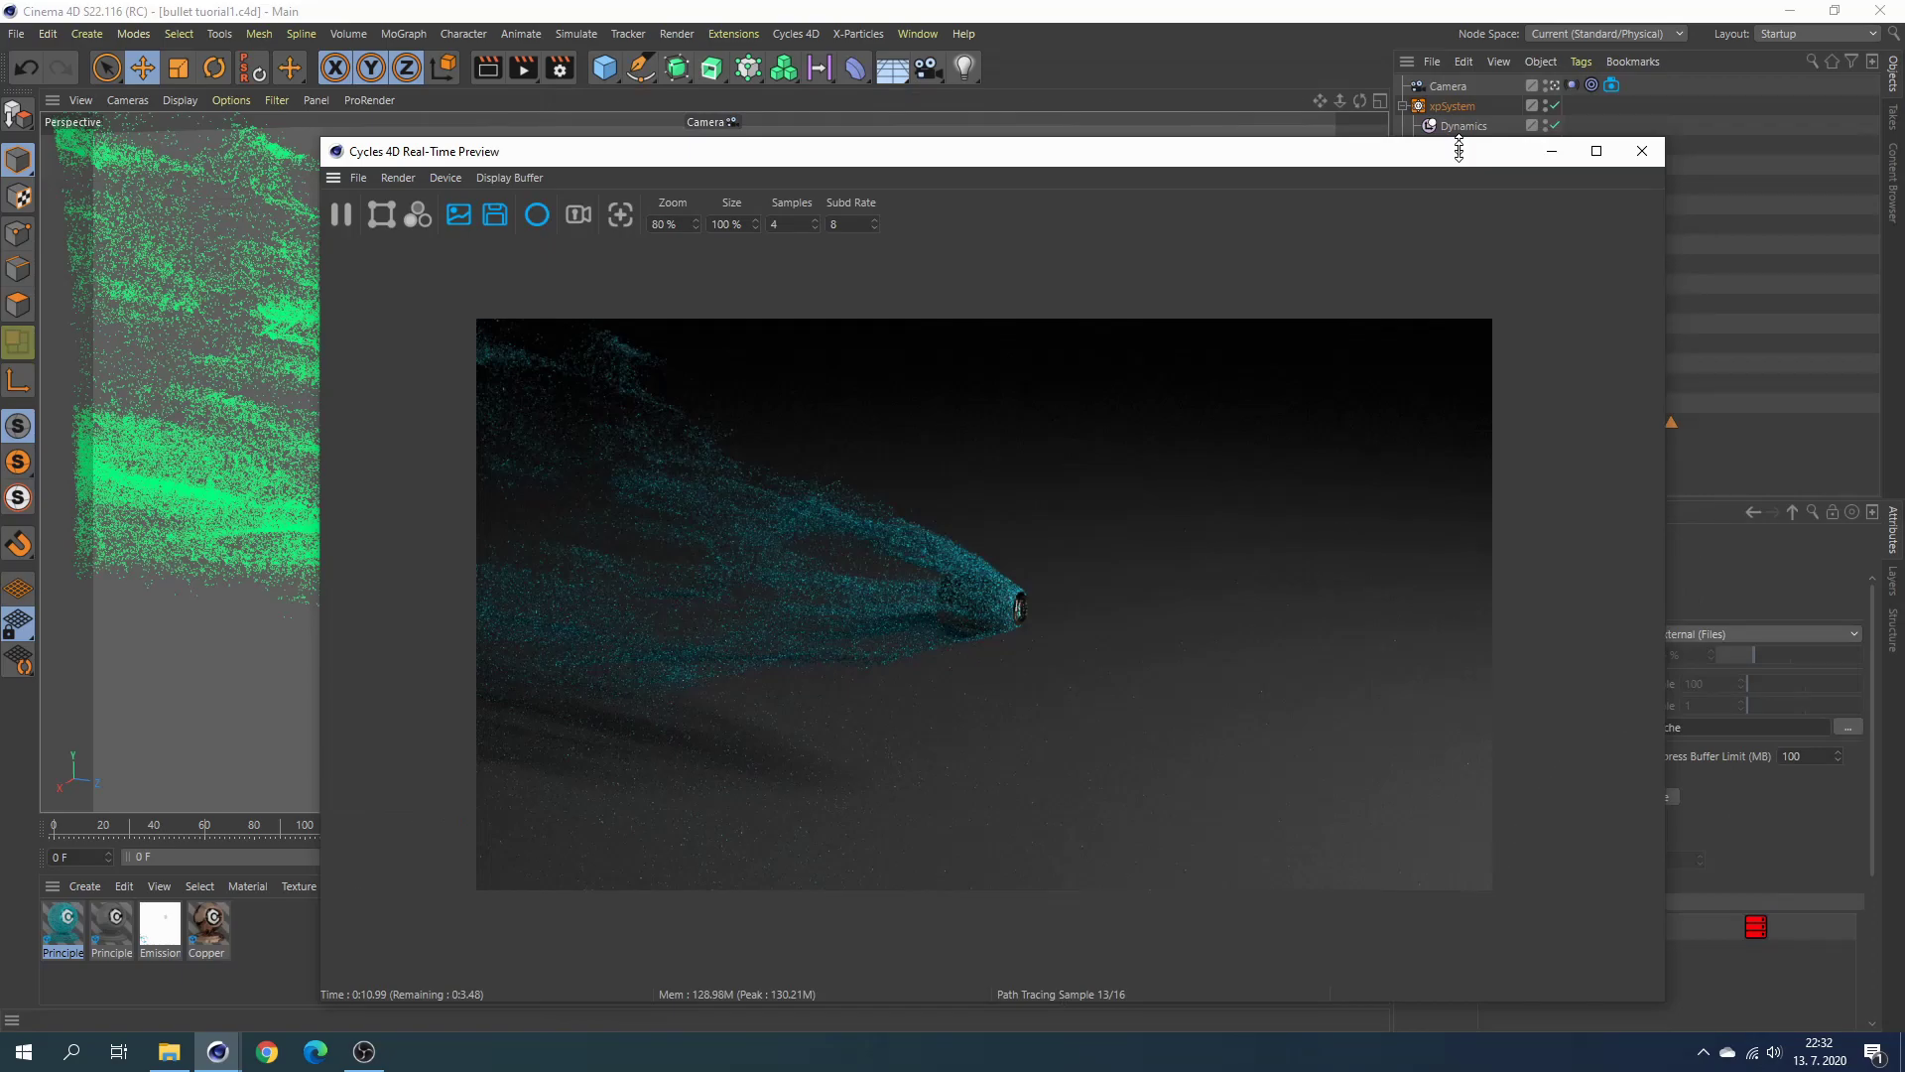
{"action": "left_click_drag", "start_coordinate": [1459, 149], "coordinate": [1177, 57]}
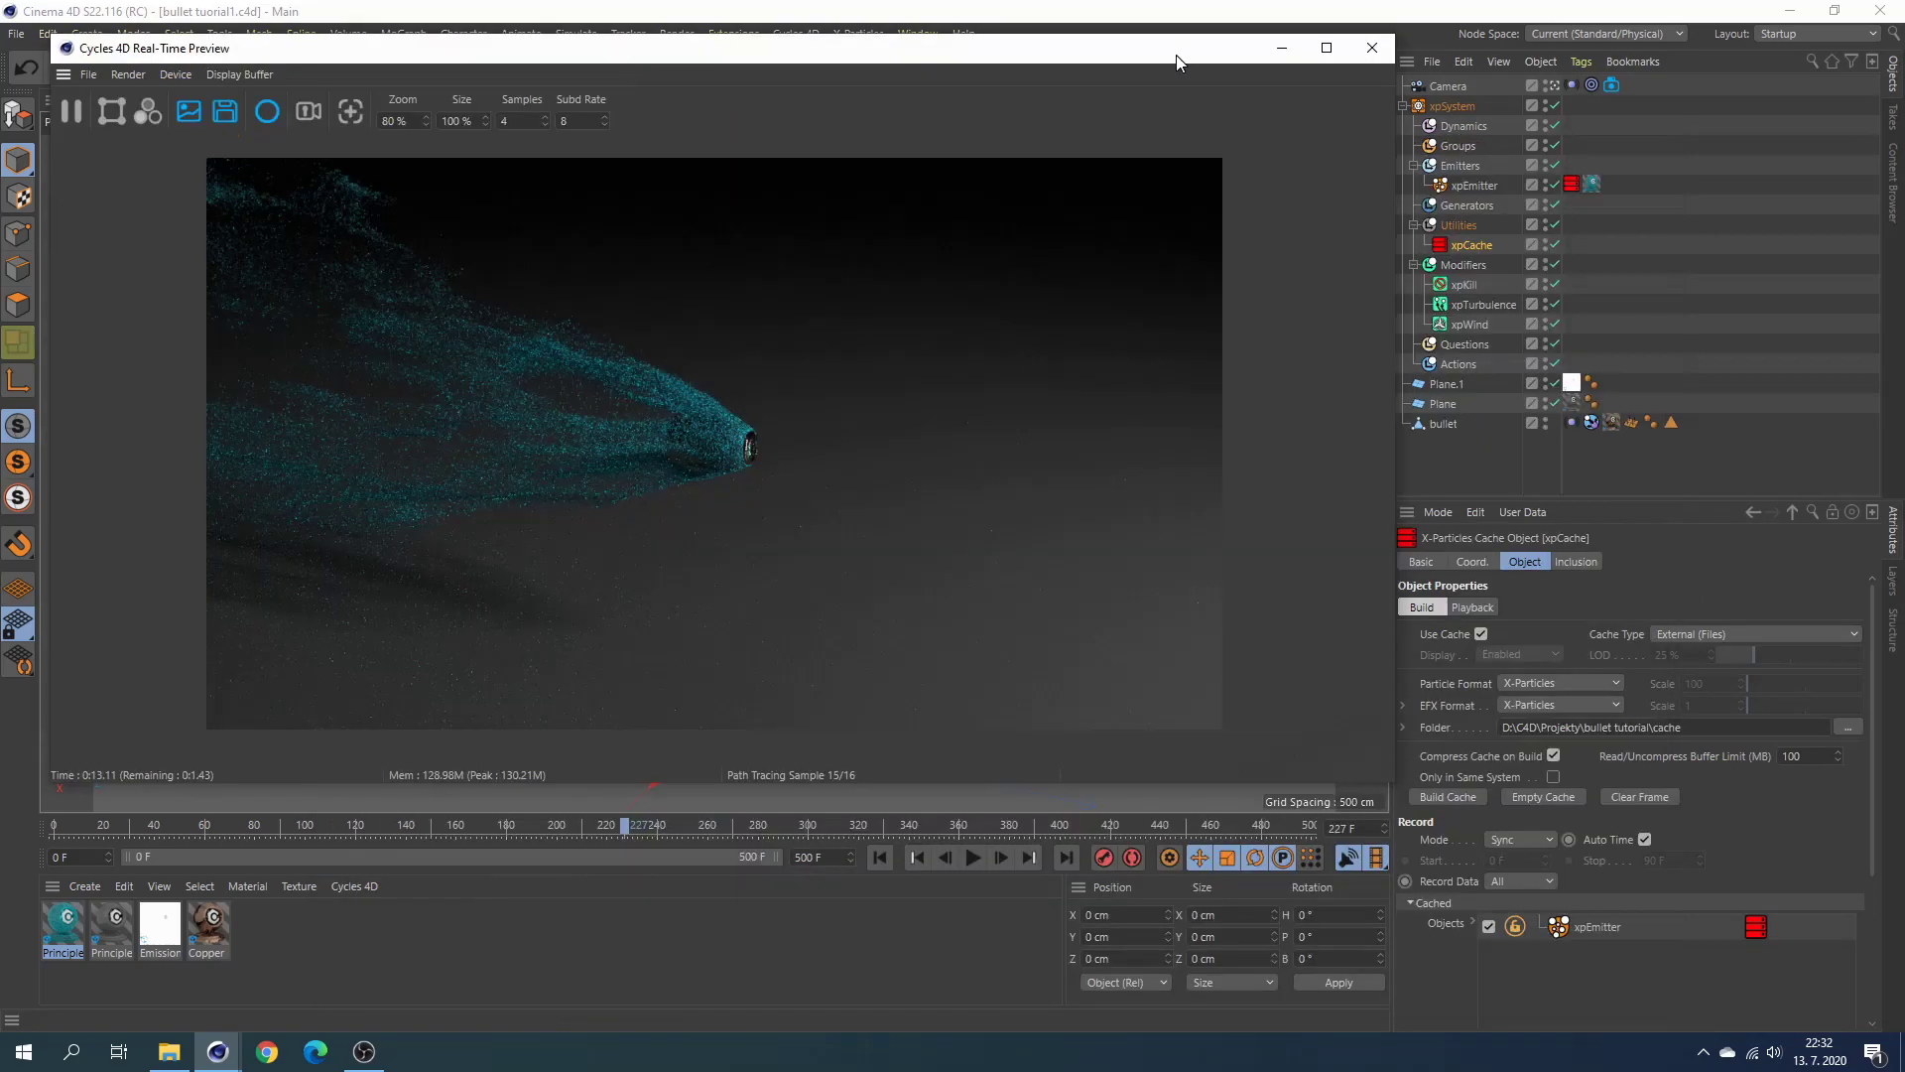
{"action": "left_click", "coordinate": [881, 856]}
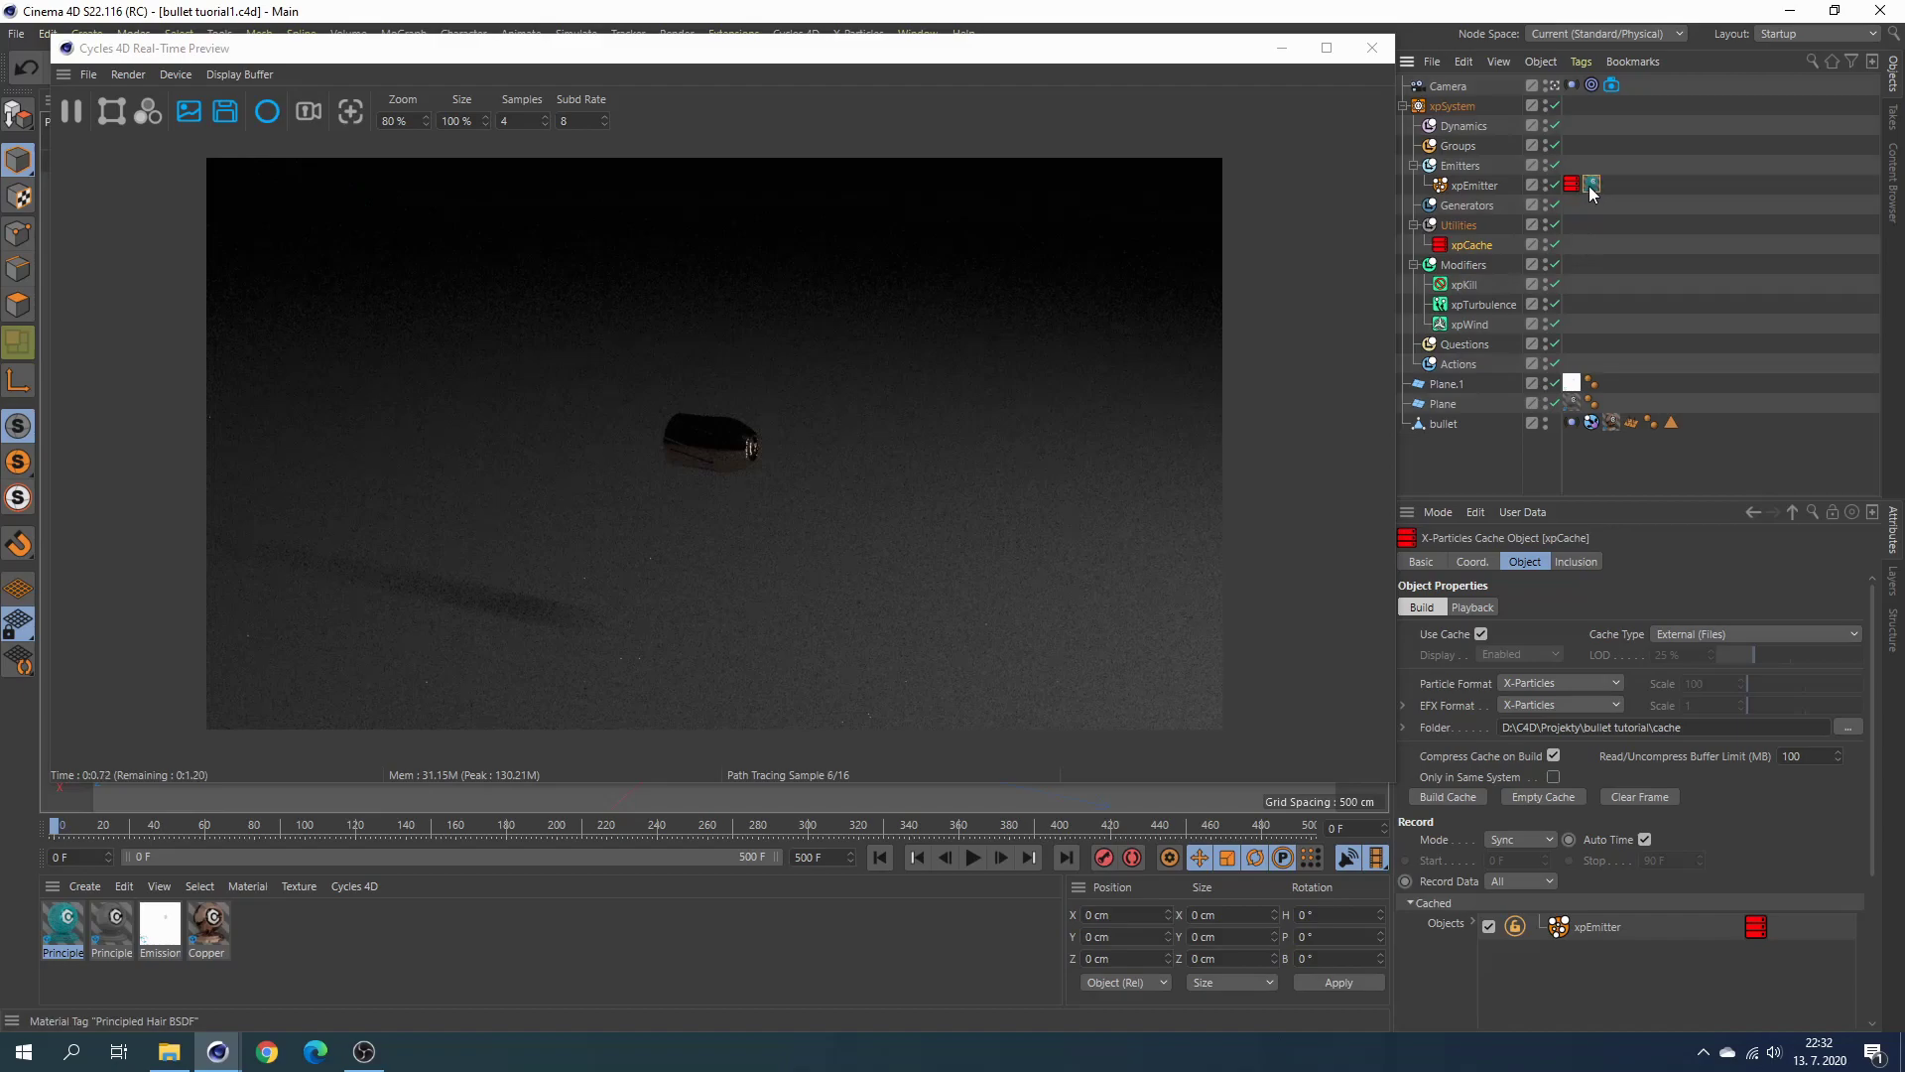
Keyframe the blue Principled Hair colour at frame 0.
{"action": "left_click", "coordinate": [1592, 183]}
{"action": "mouse_move", "coordinate": [1581, 747]}
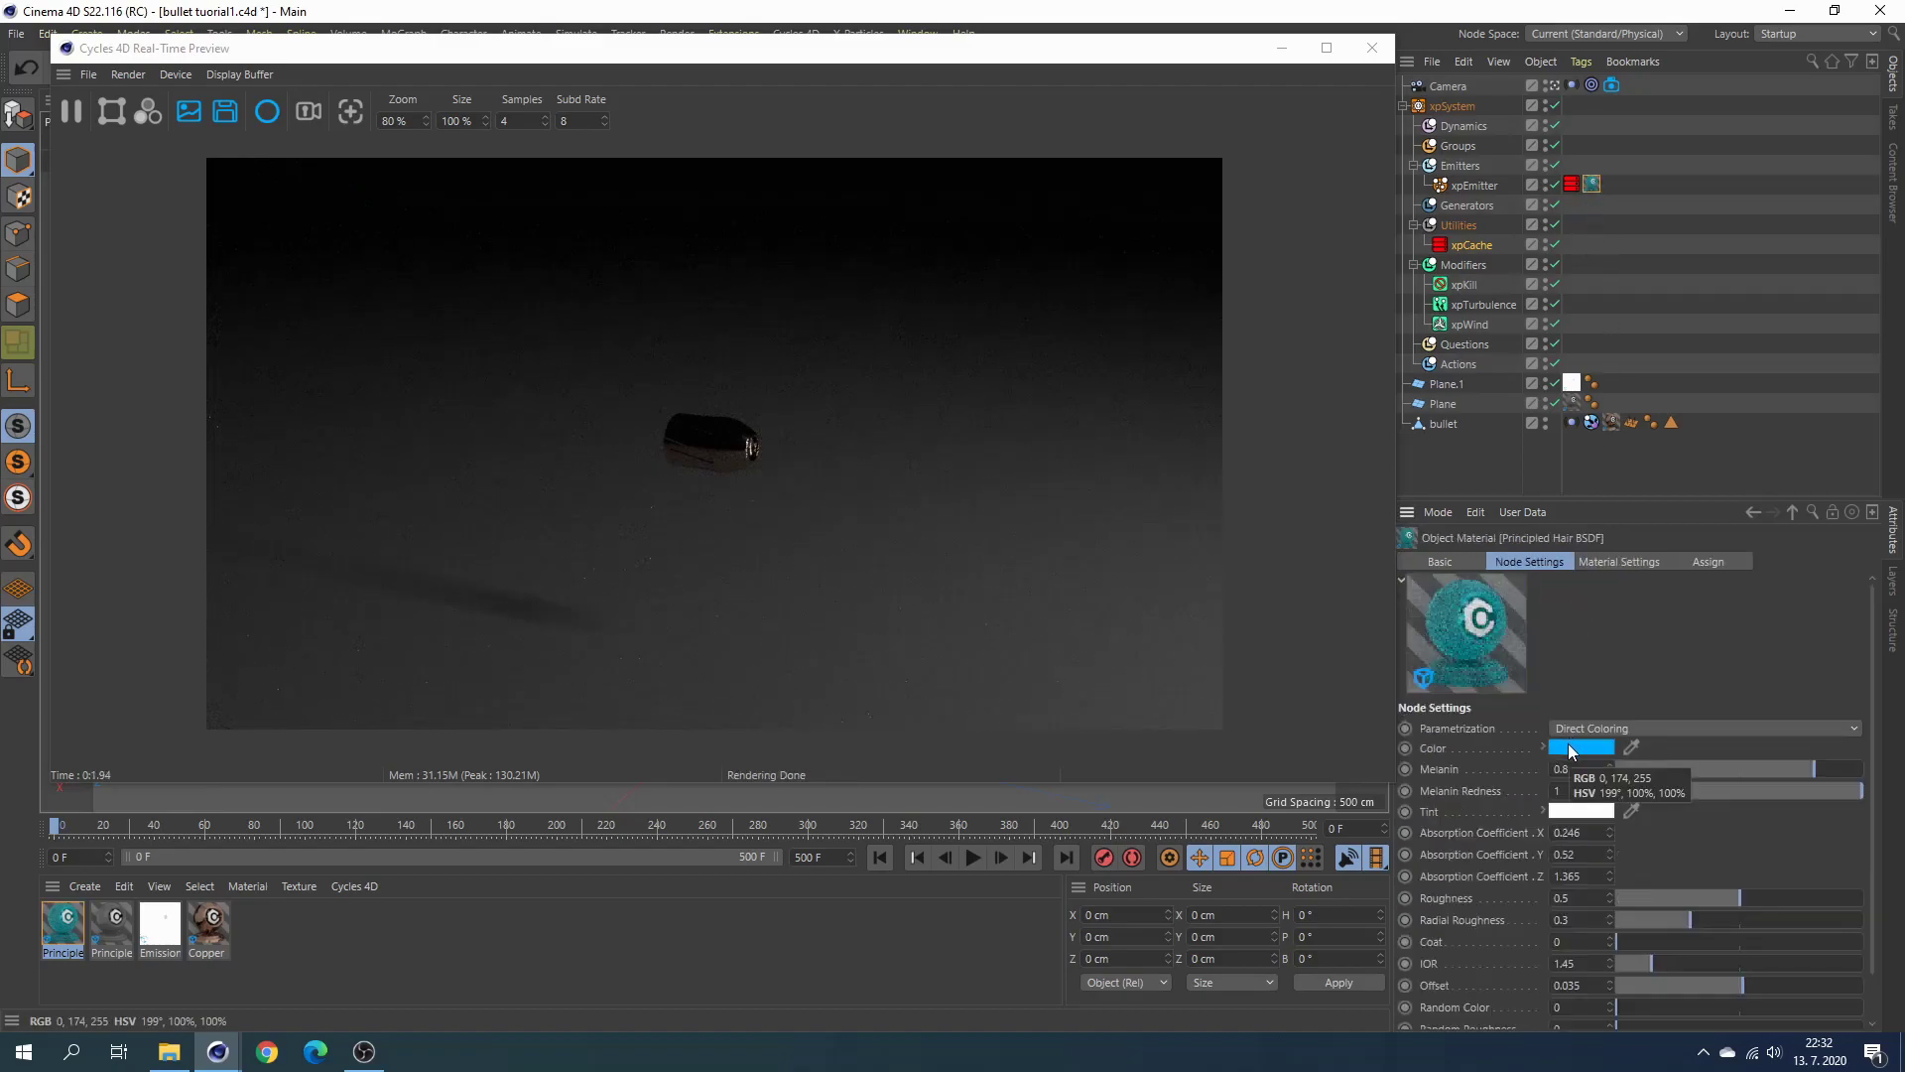
{"action": "right_click", "coordinate": [1407, 748]}
{"action": "mouse_move", "coordinate": [1459, 647]}
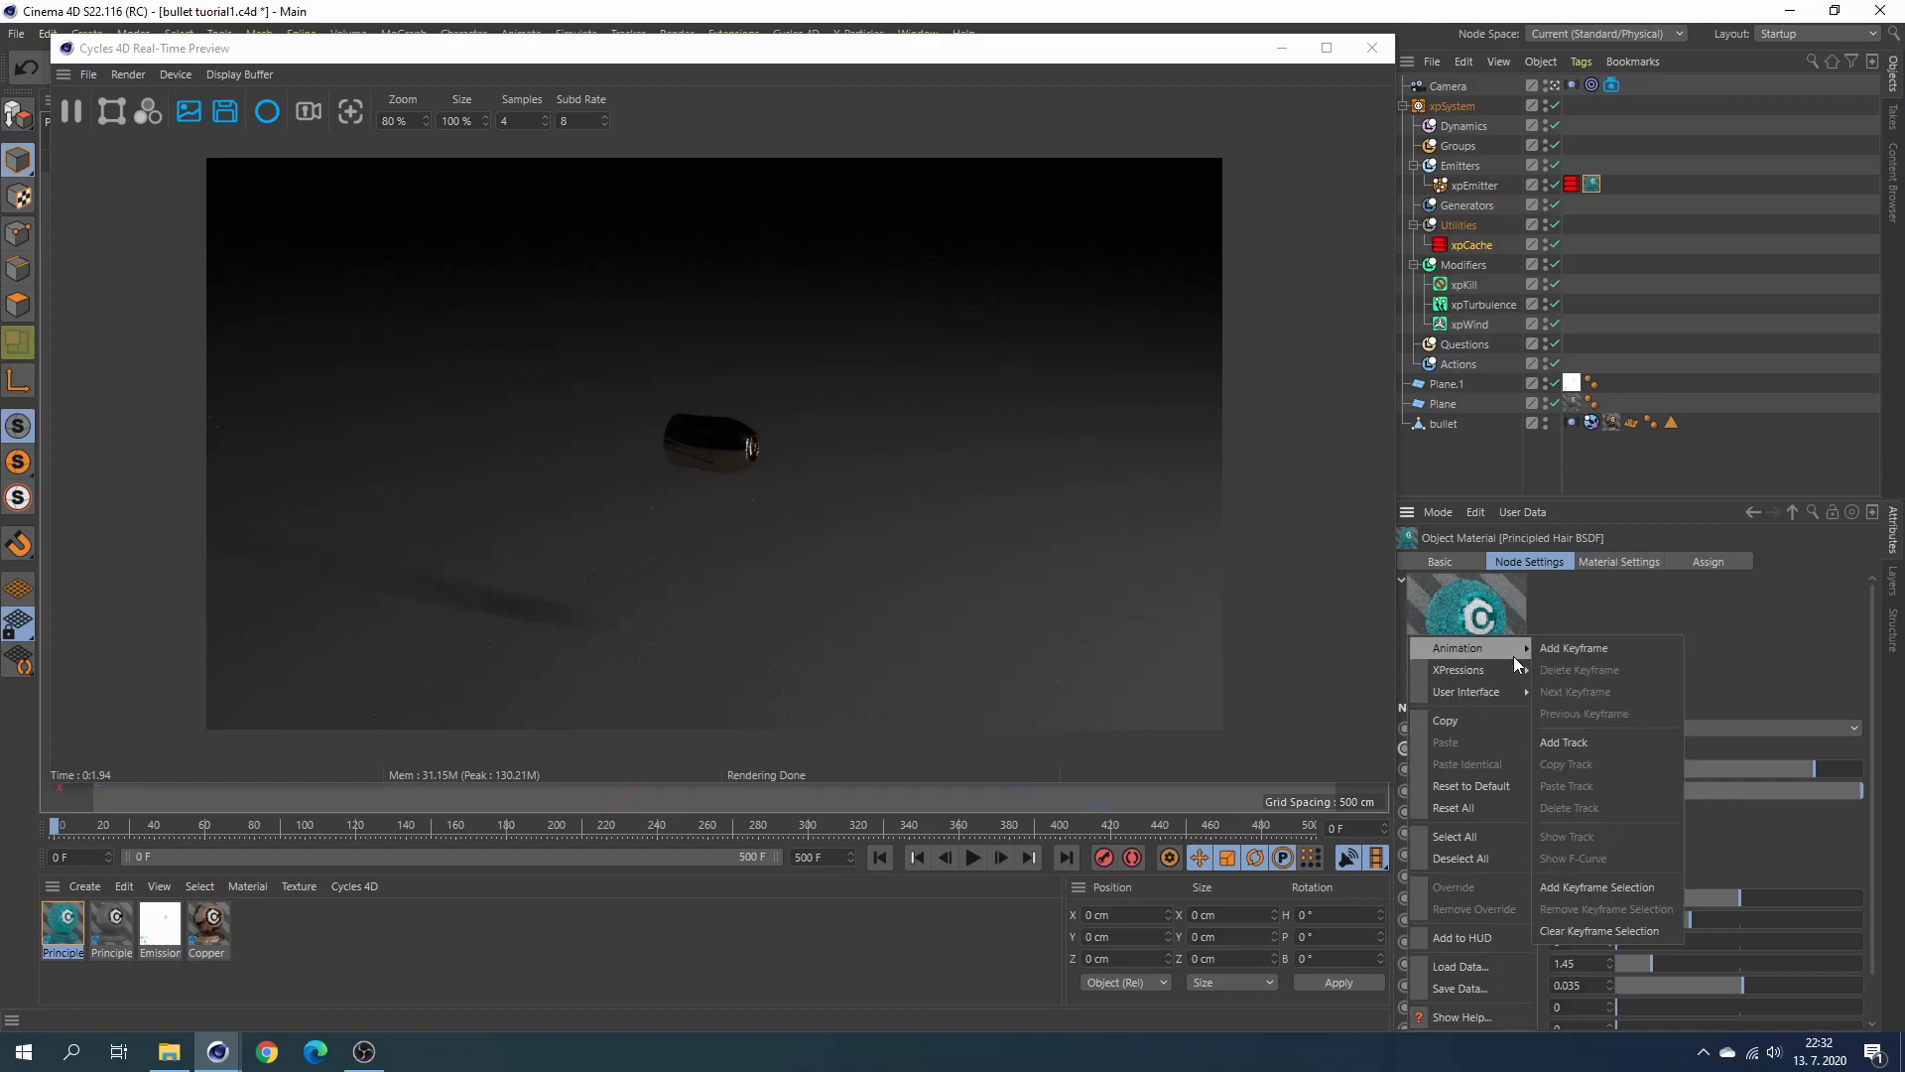
{"action": "left_click", "coordinate": [1574, 648]}
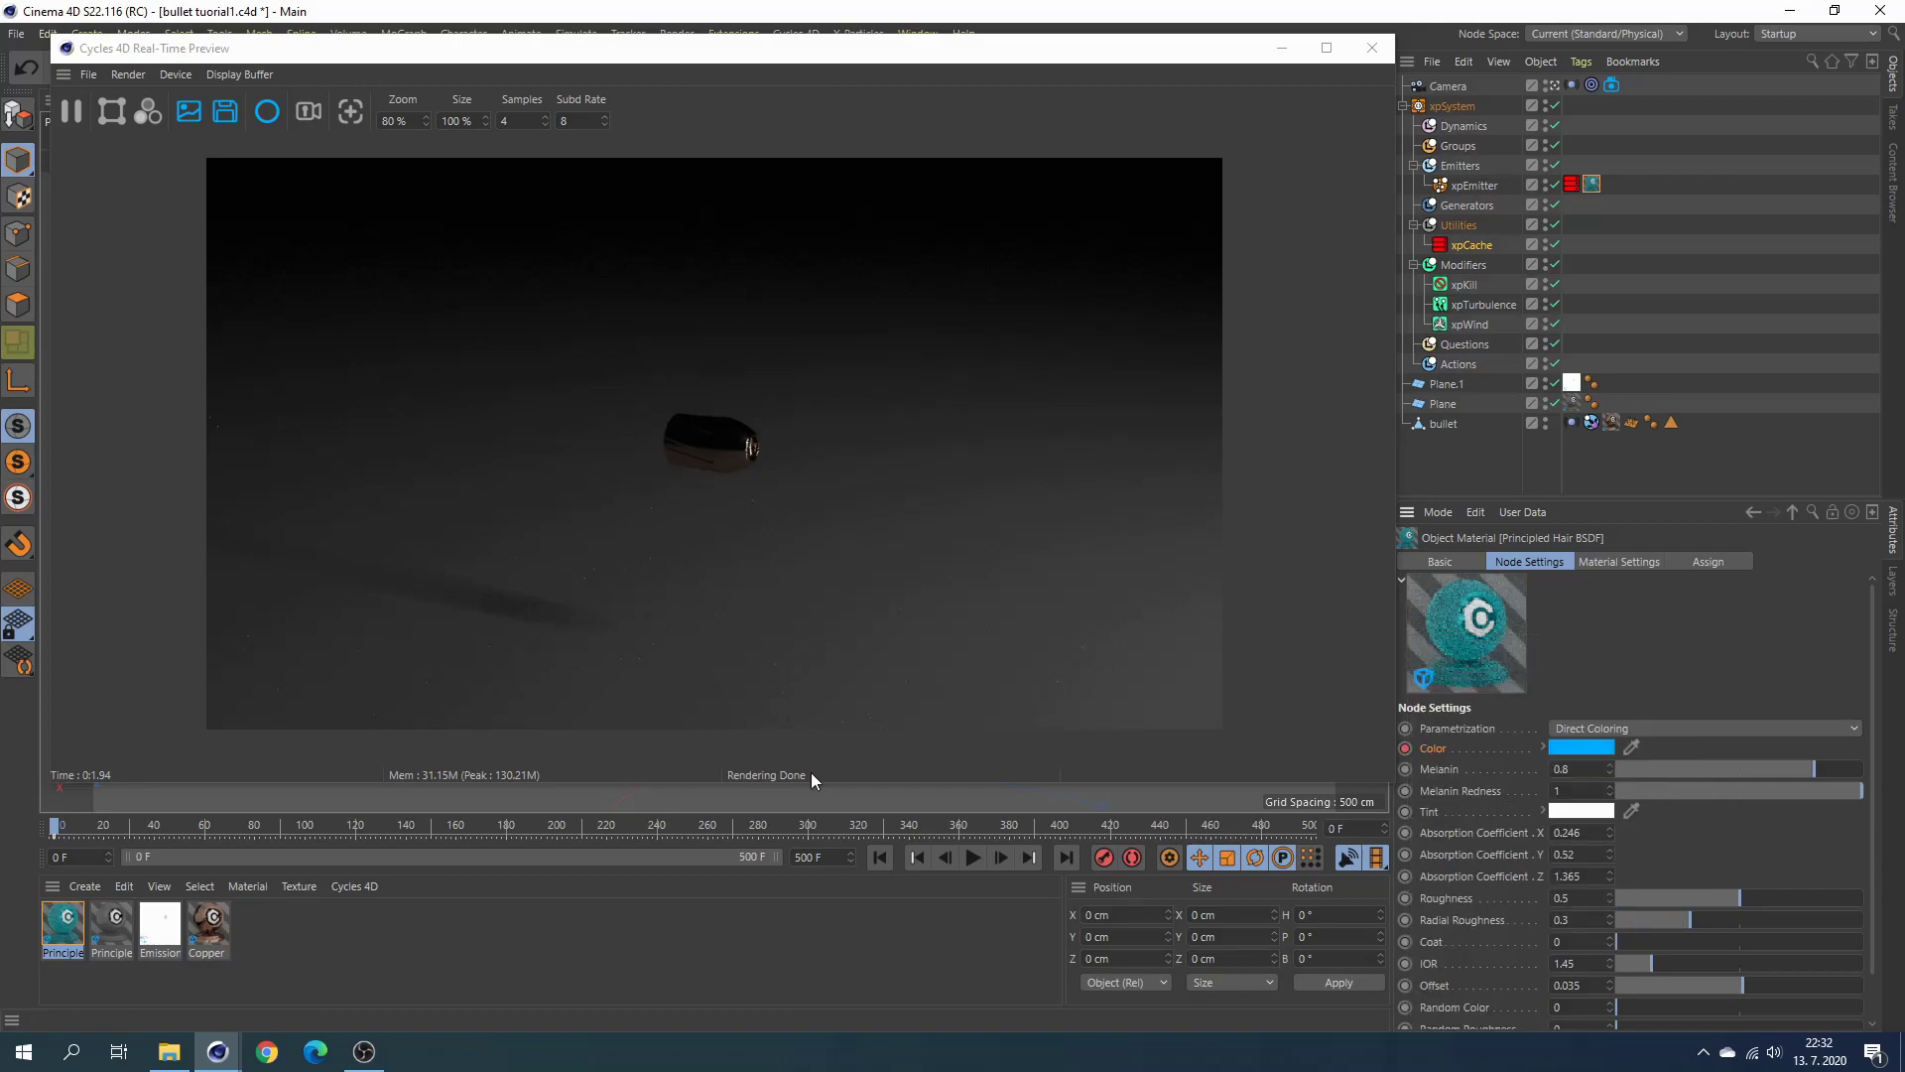
At frame 121, set the hair colour hue to yellow (60°) and keyframe it.
{"action": "left_click", "coordinate": [357, 823]}
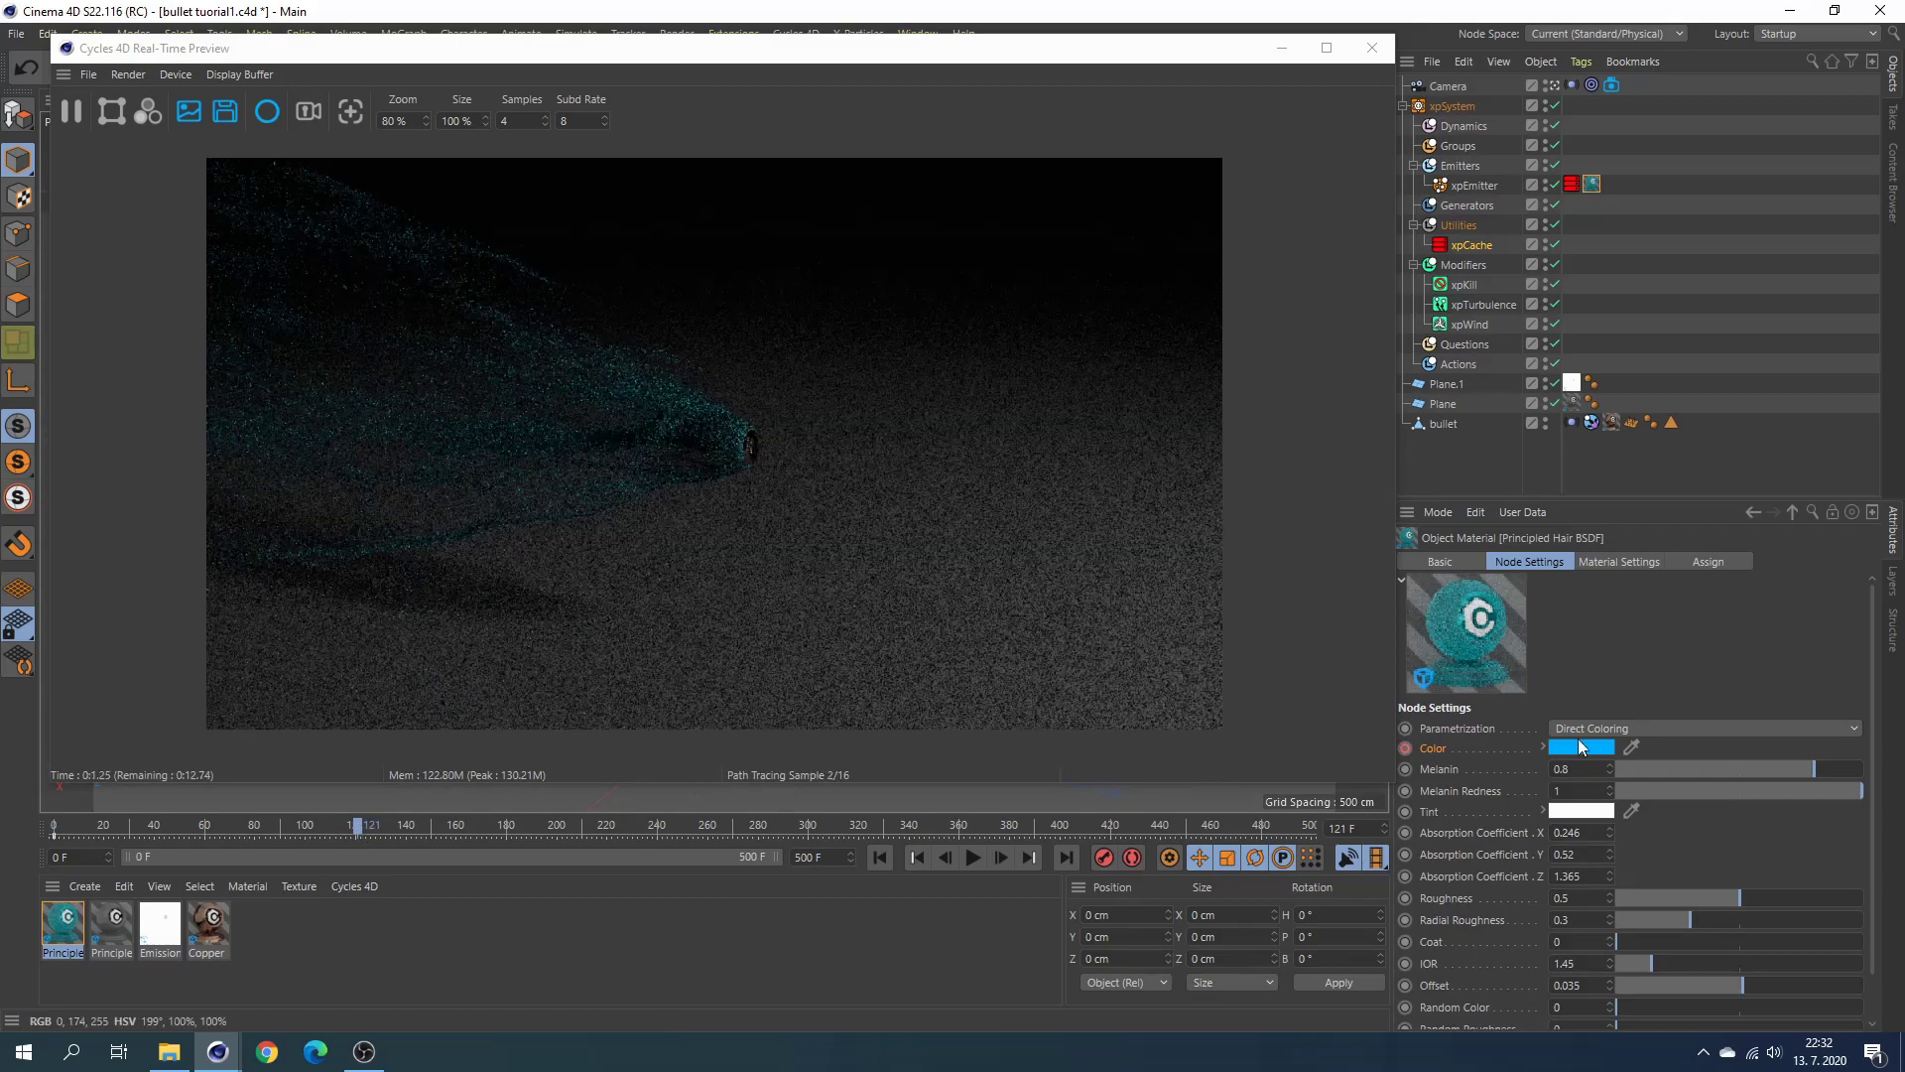
{"action": "left_click", "coordinate": [1580, 746]}
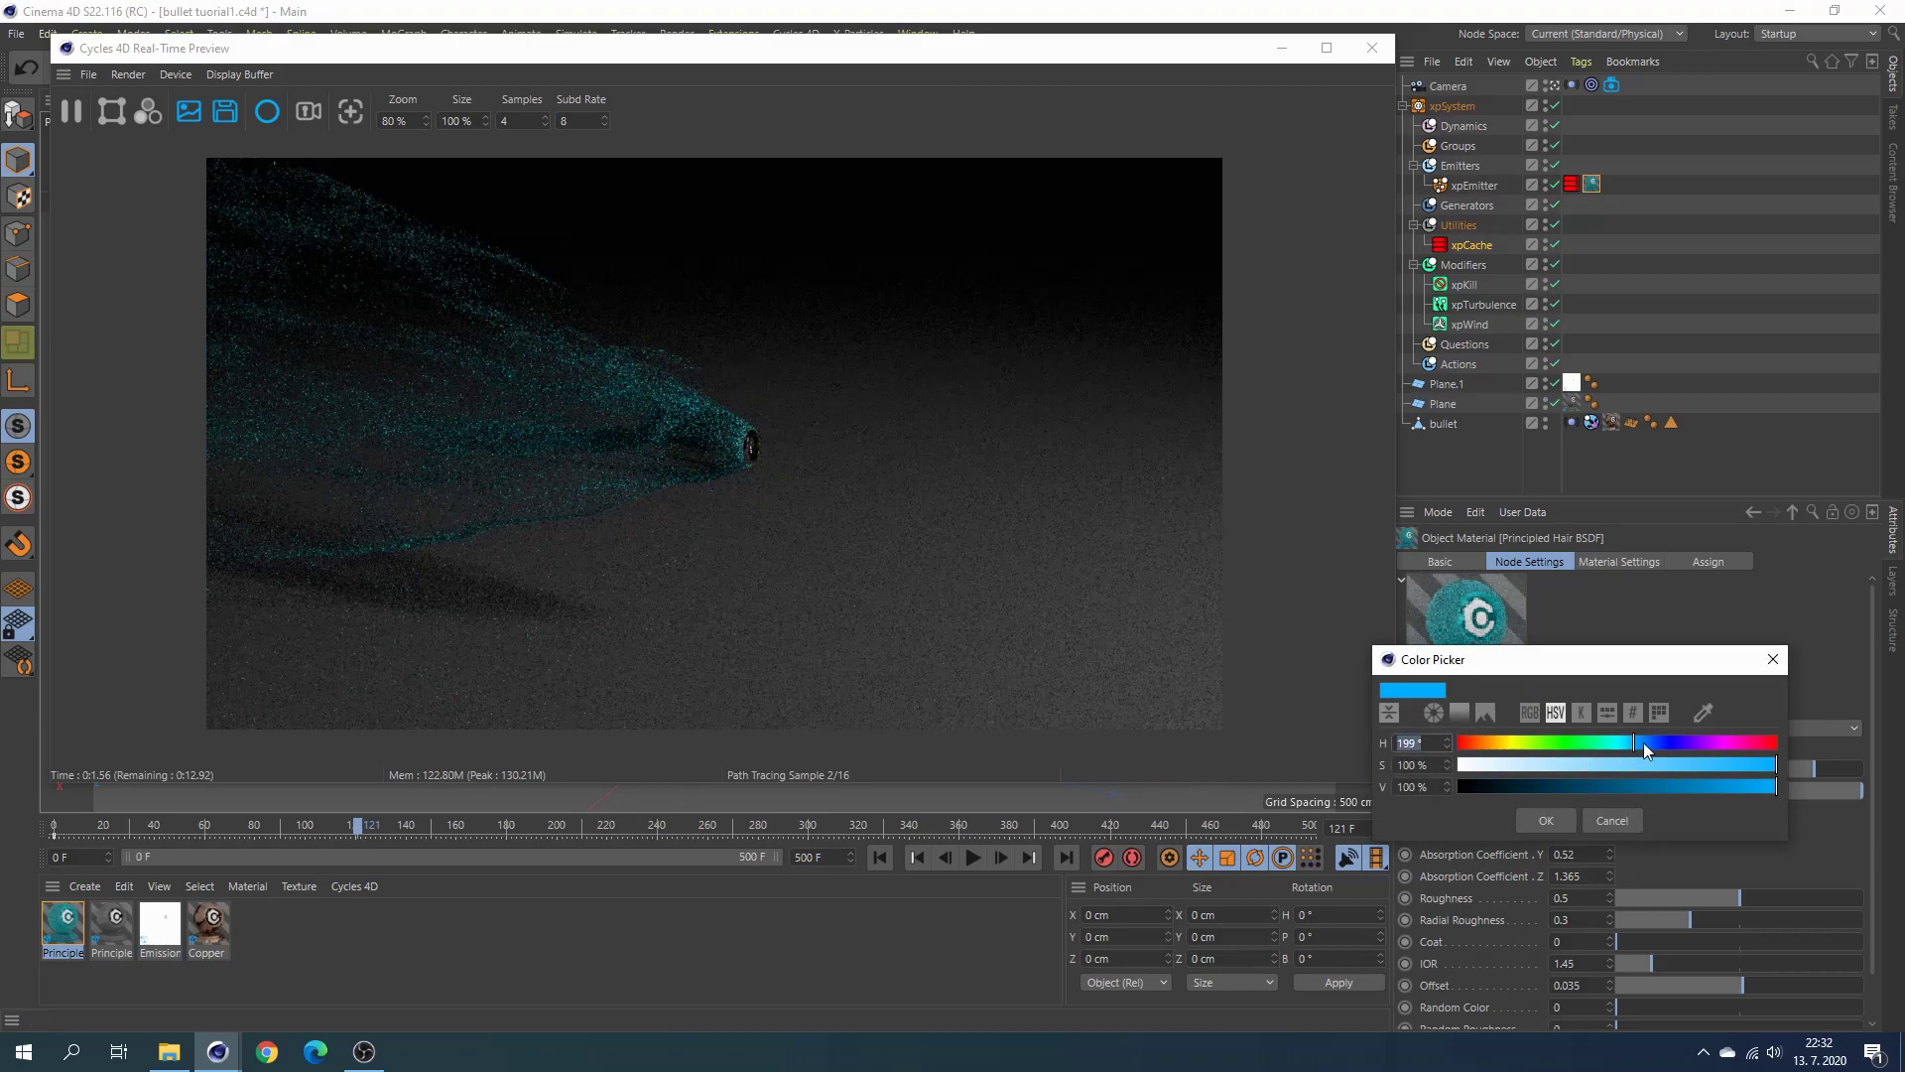
{"action": "left_click", "coordinate": [1514, 743]}
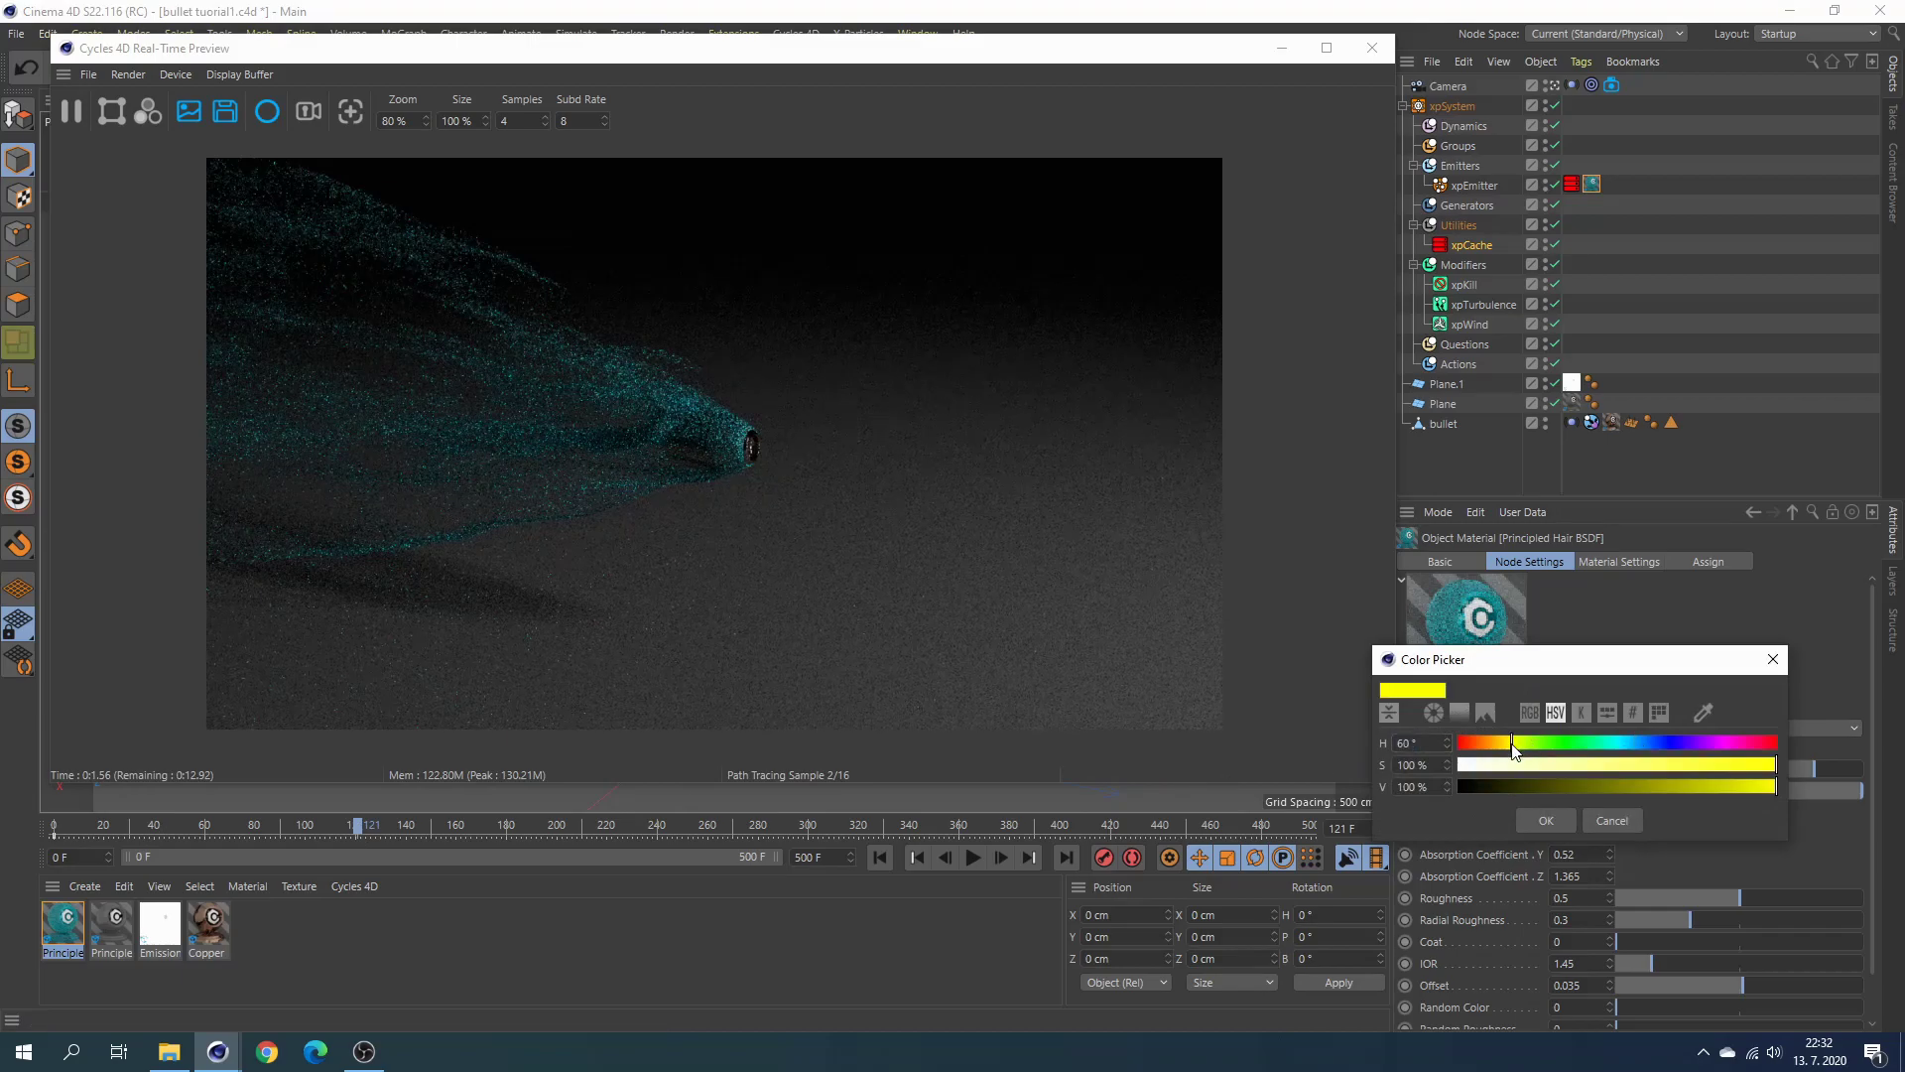
{"action": "key", "text": "Return"}
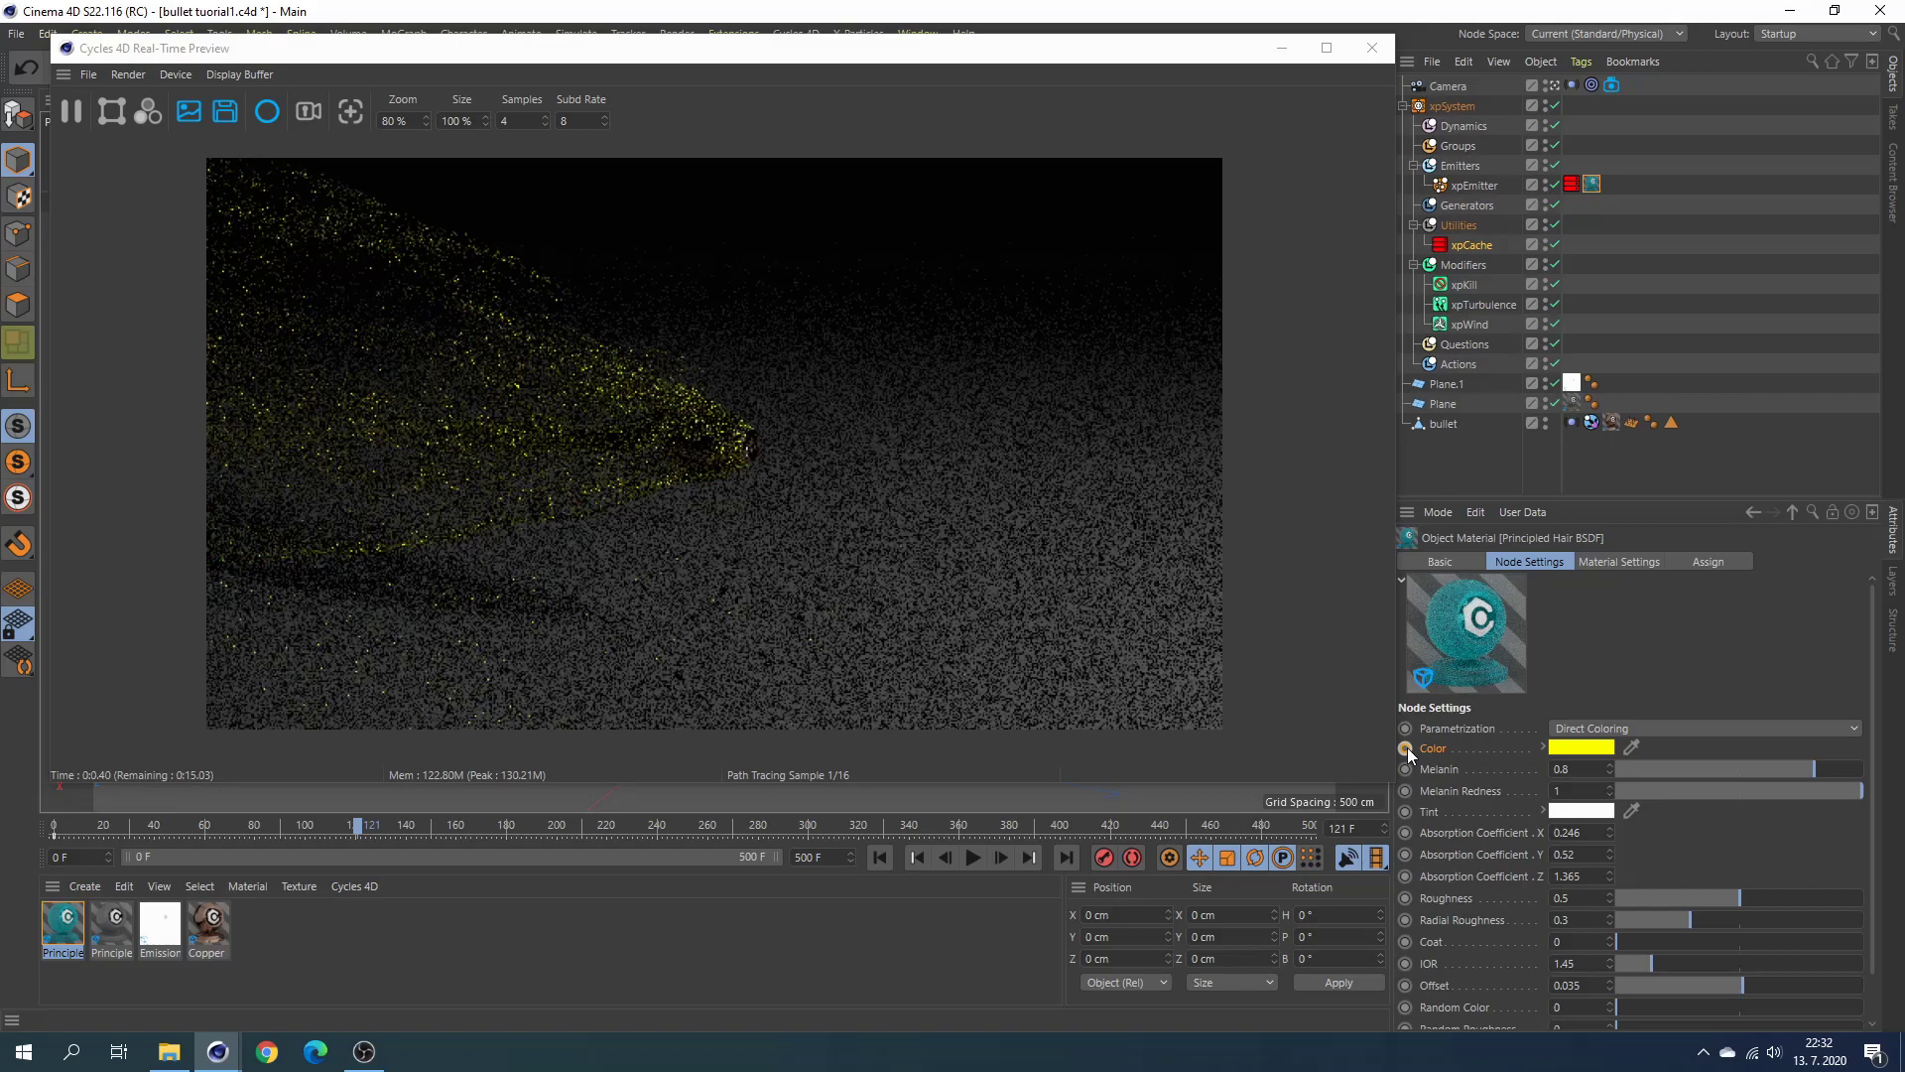
{"action": "right_click", "coordinate": [1407, 747]}
{"action": "mouse_move", "coordinate": [1459, 647]}
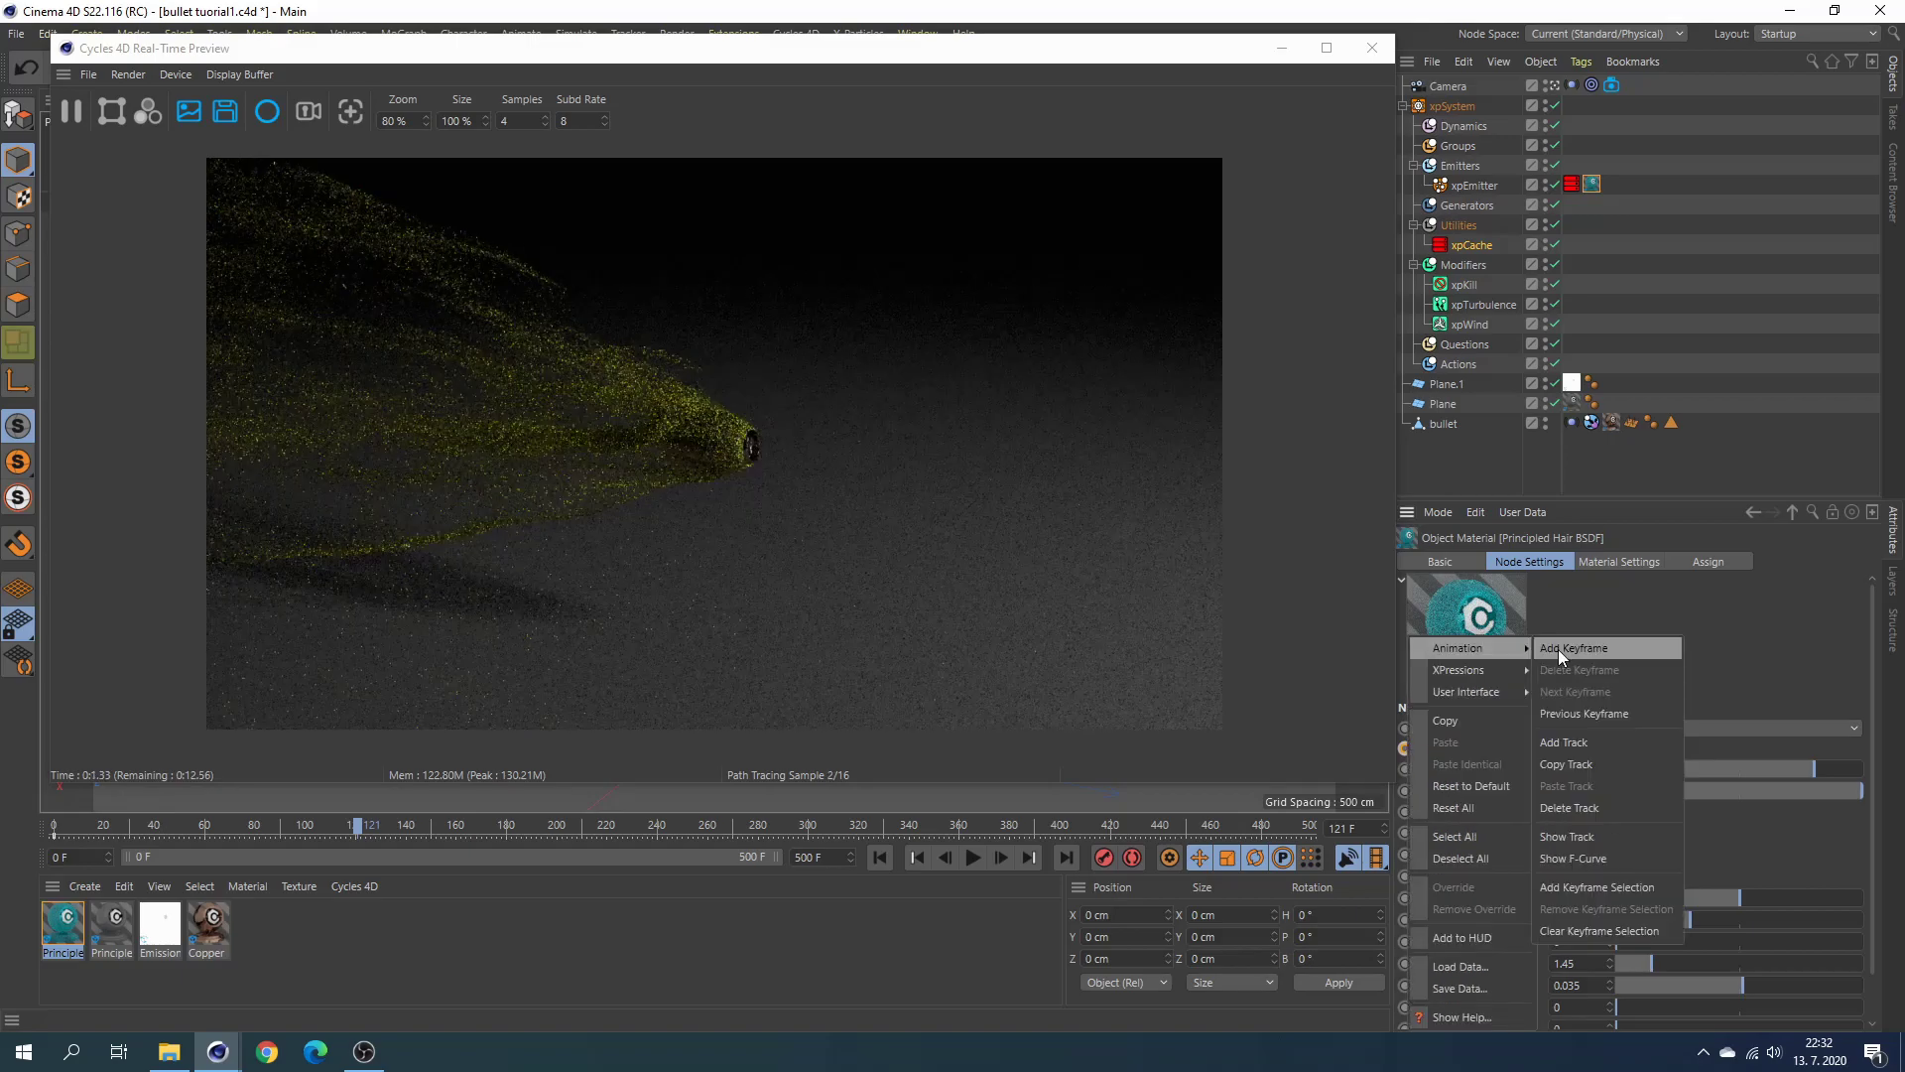
{"action": "left_click", "coordinate": [1558, 649]}
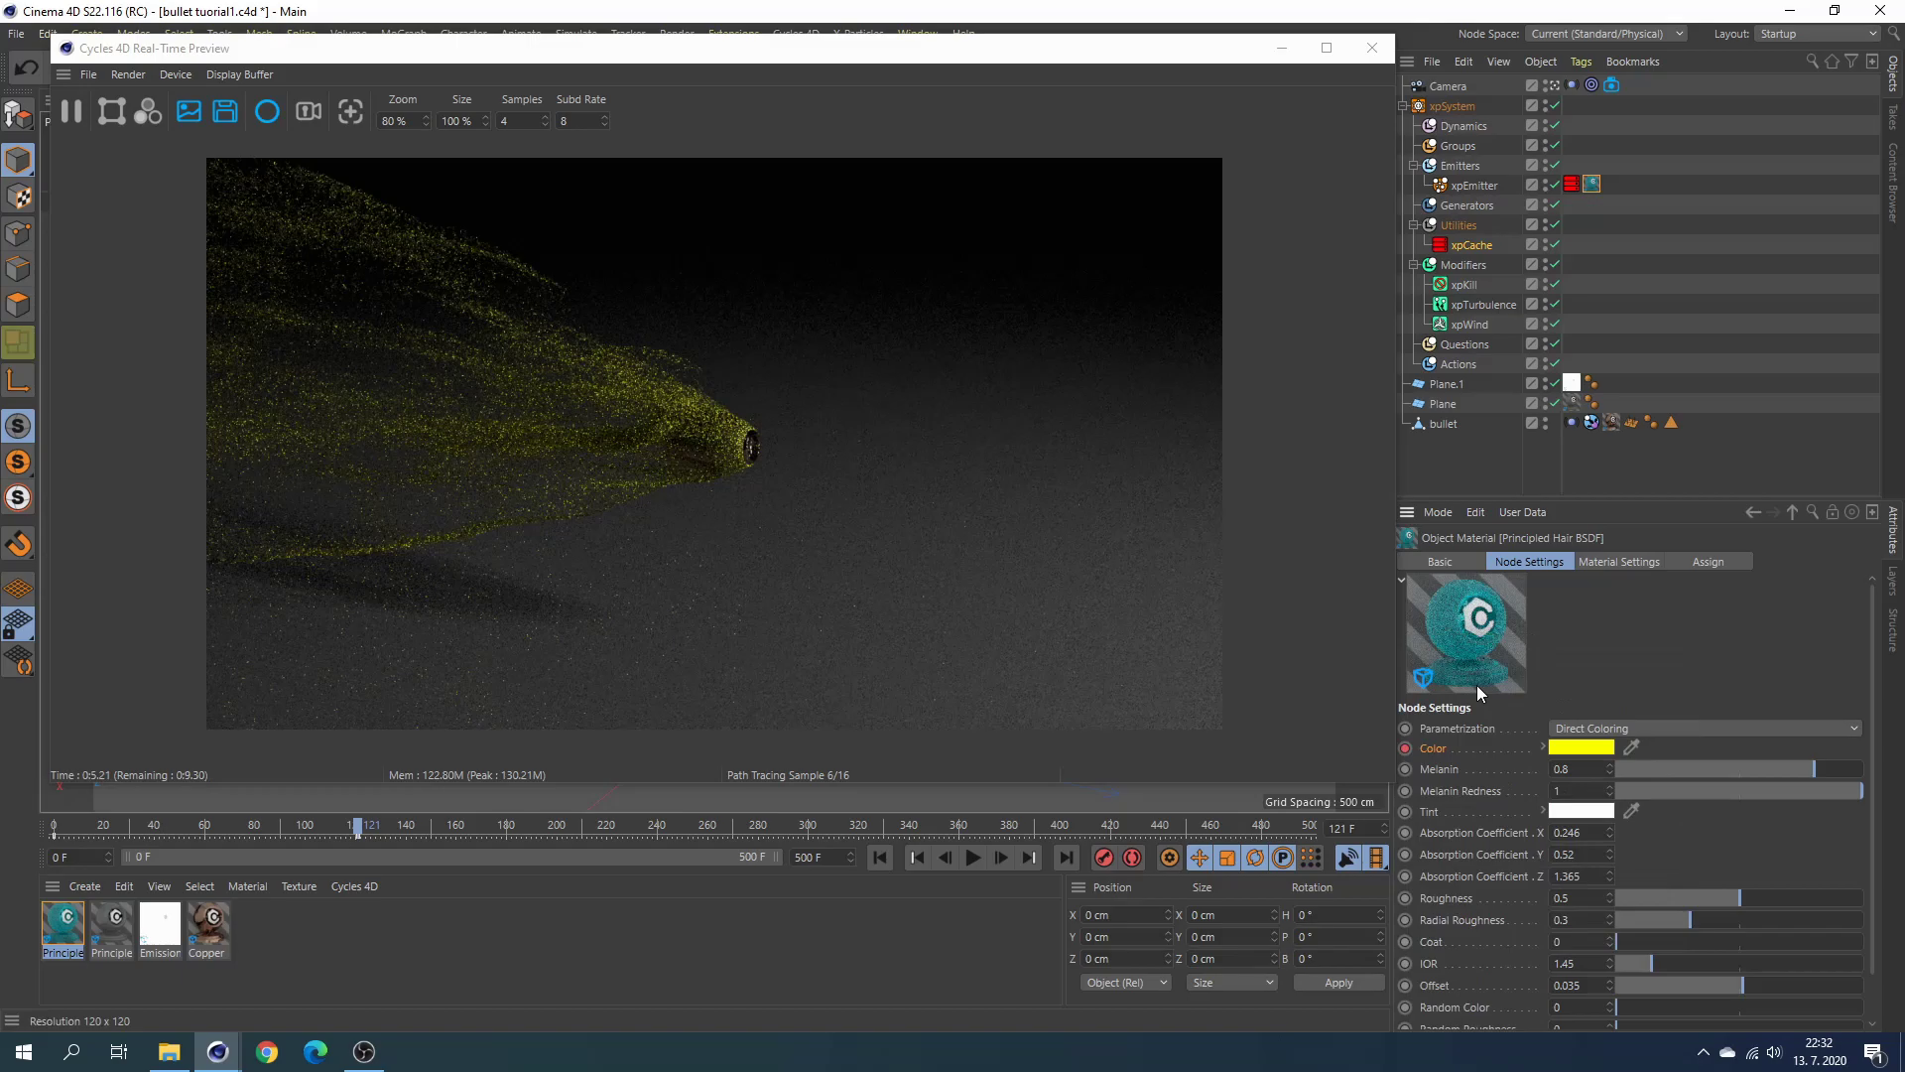
{"action": "left_click", "coordinate": [909, 824]}
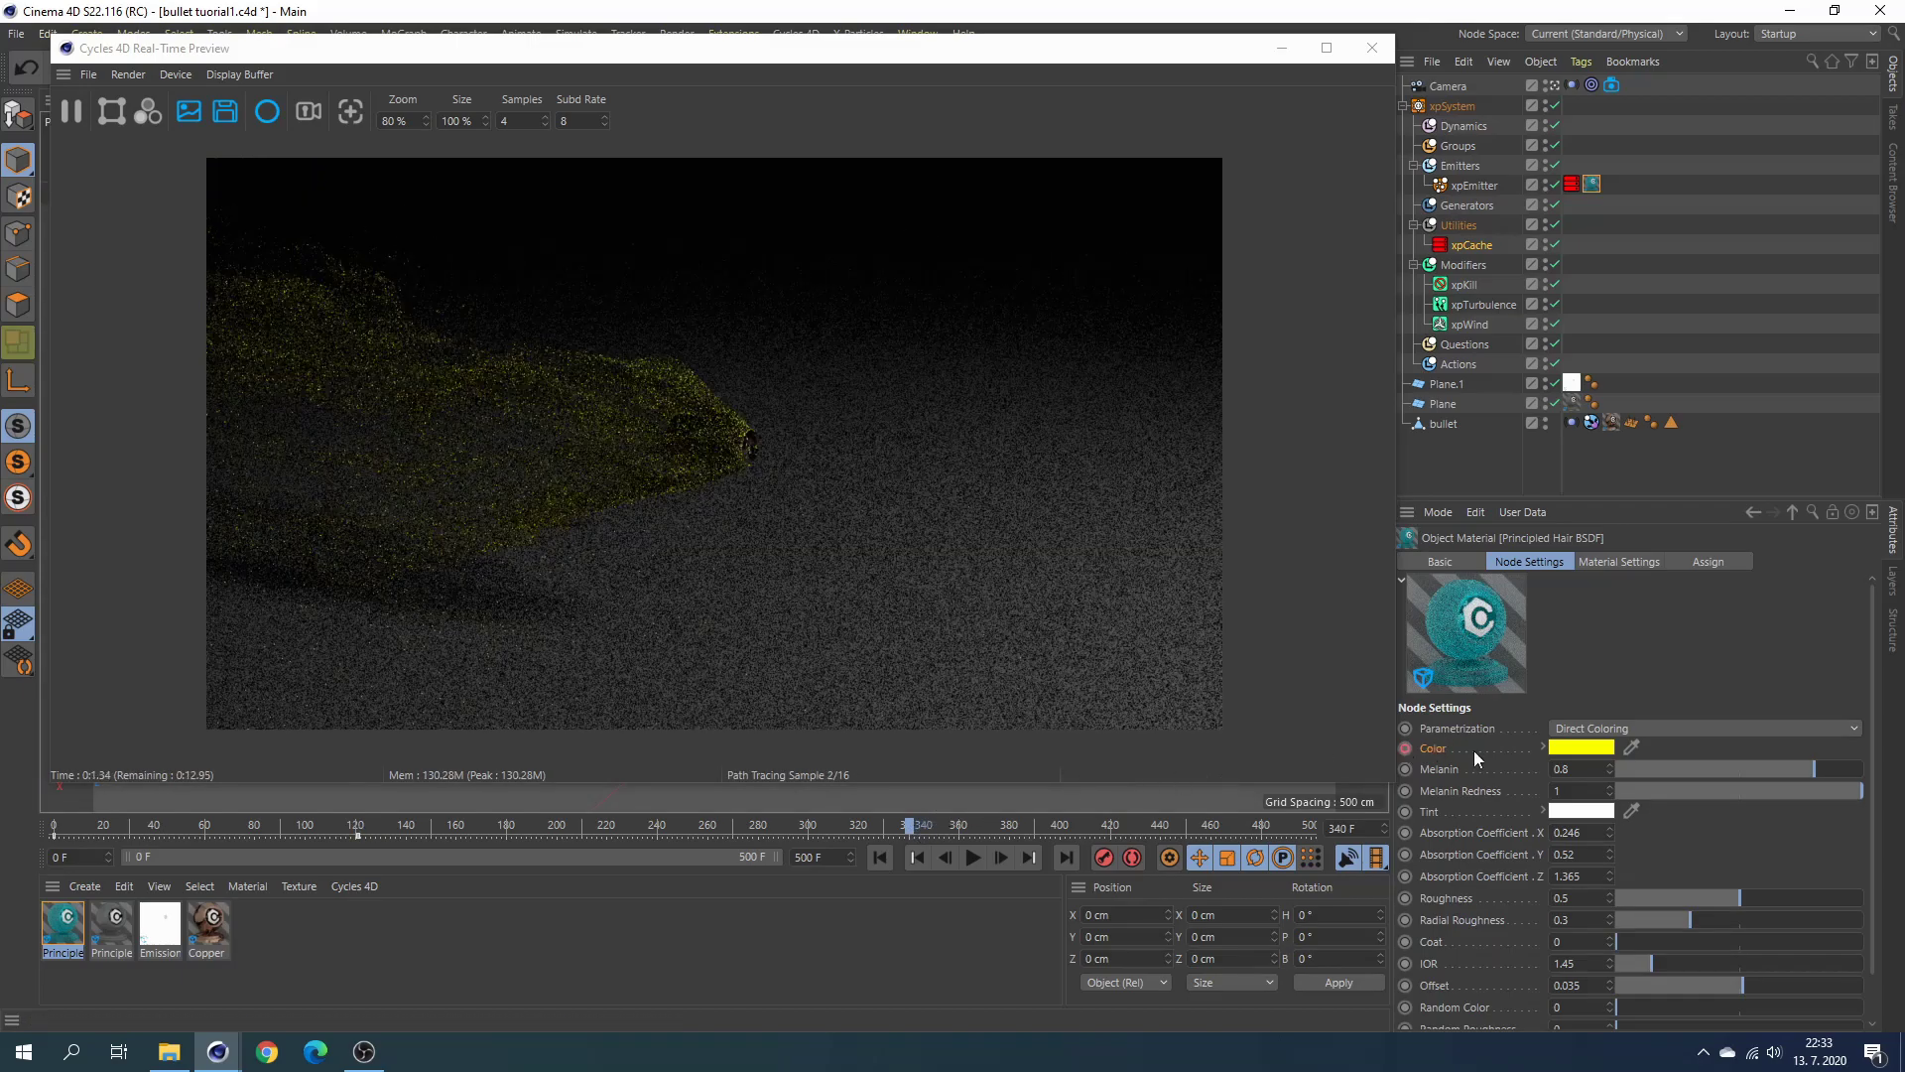
At frame 340, set the hair colour hue to 0° (red) and keyframe it.
{"action": "left_click", "coordinate": [1586, 749]}
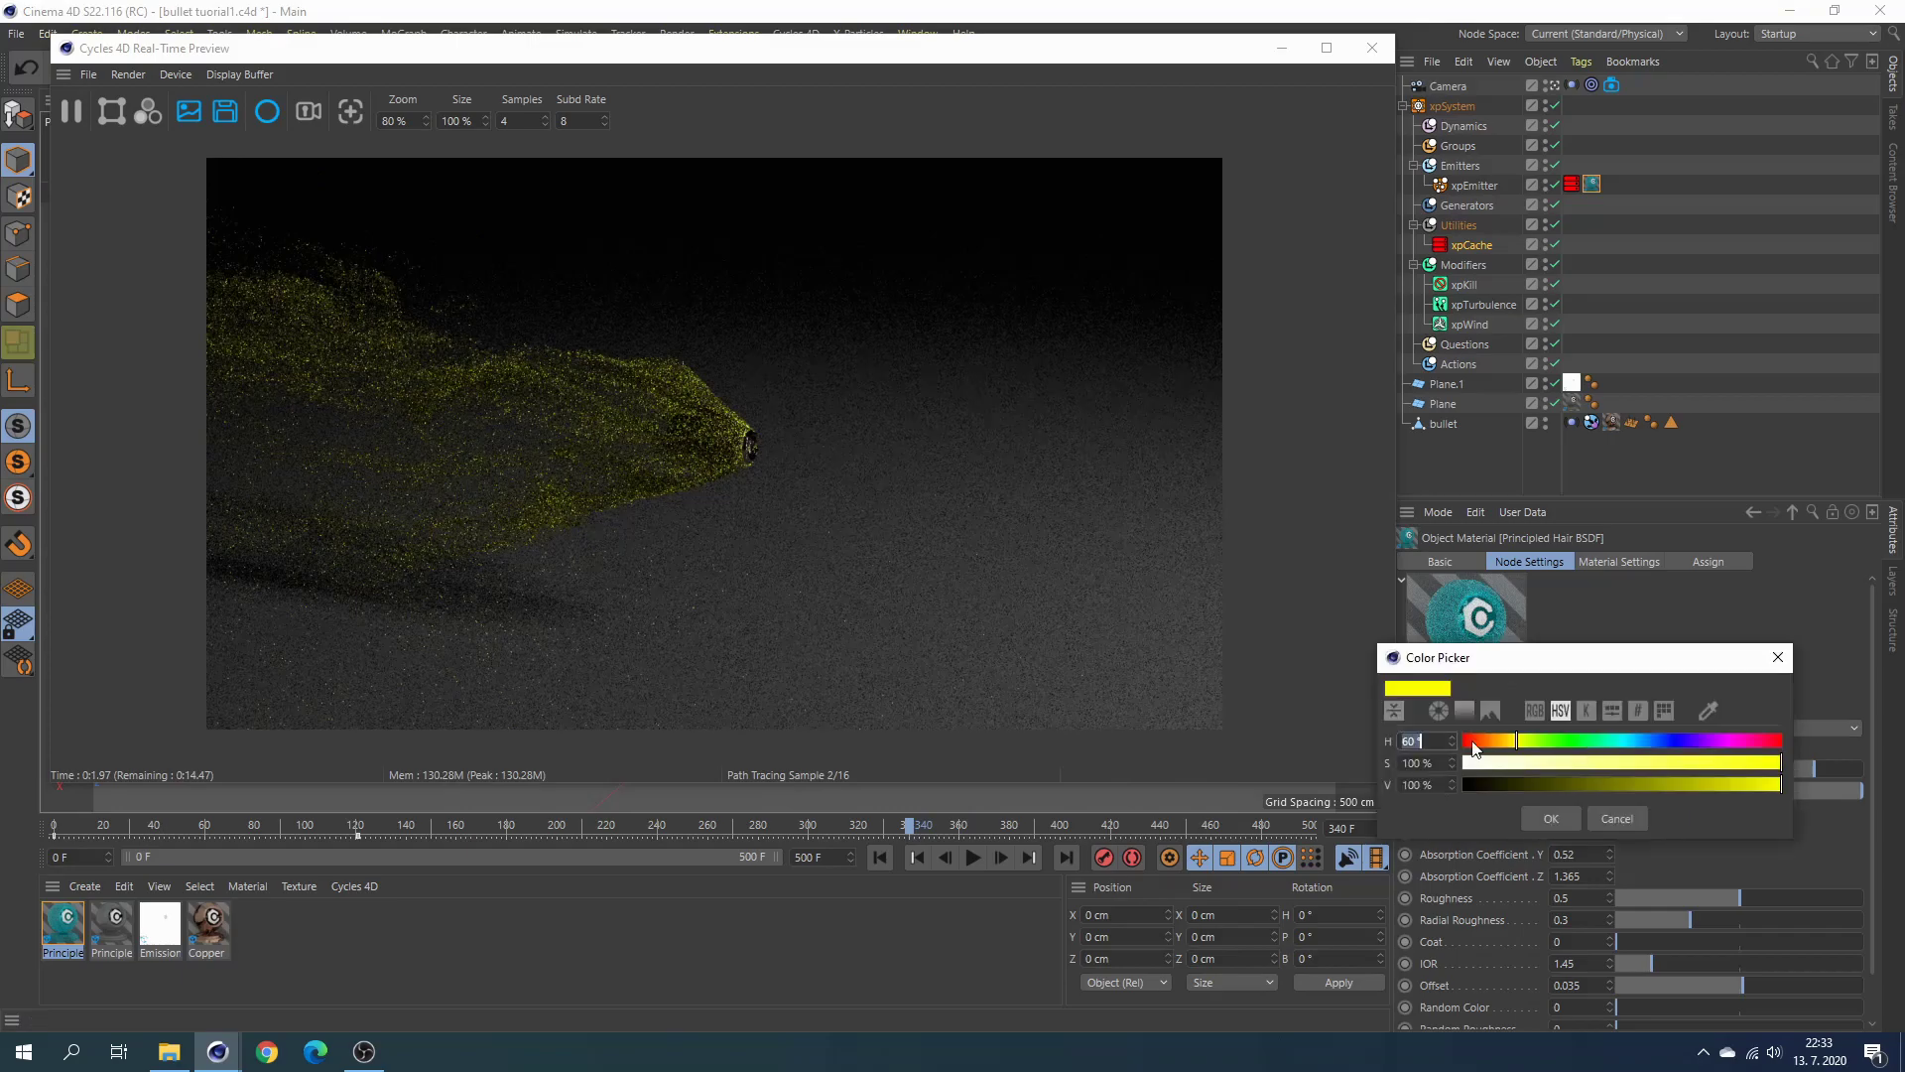
{"action": "type", "text": "0"}
{"action": "key", "text": "Return"}
{"action": "left_click", "coordinate": [1546, 820]}
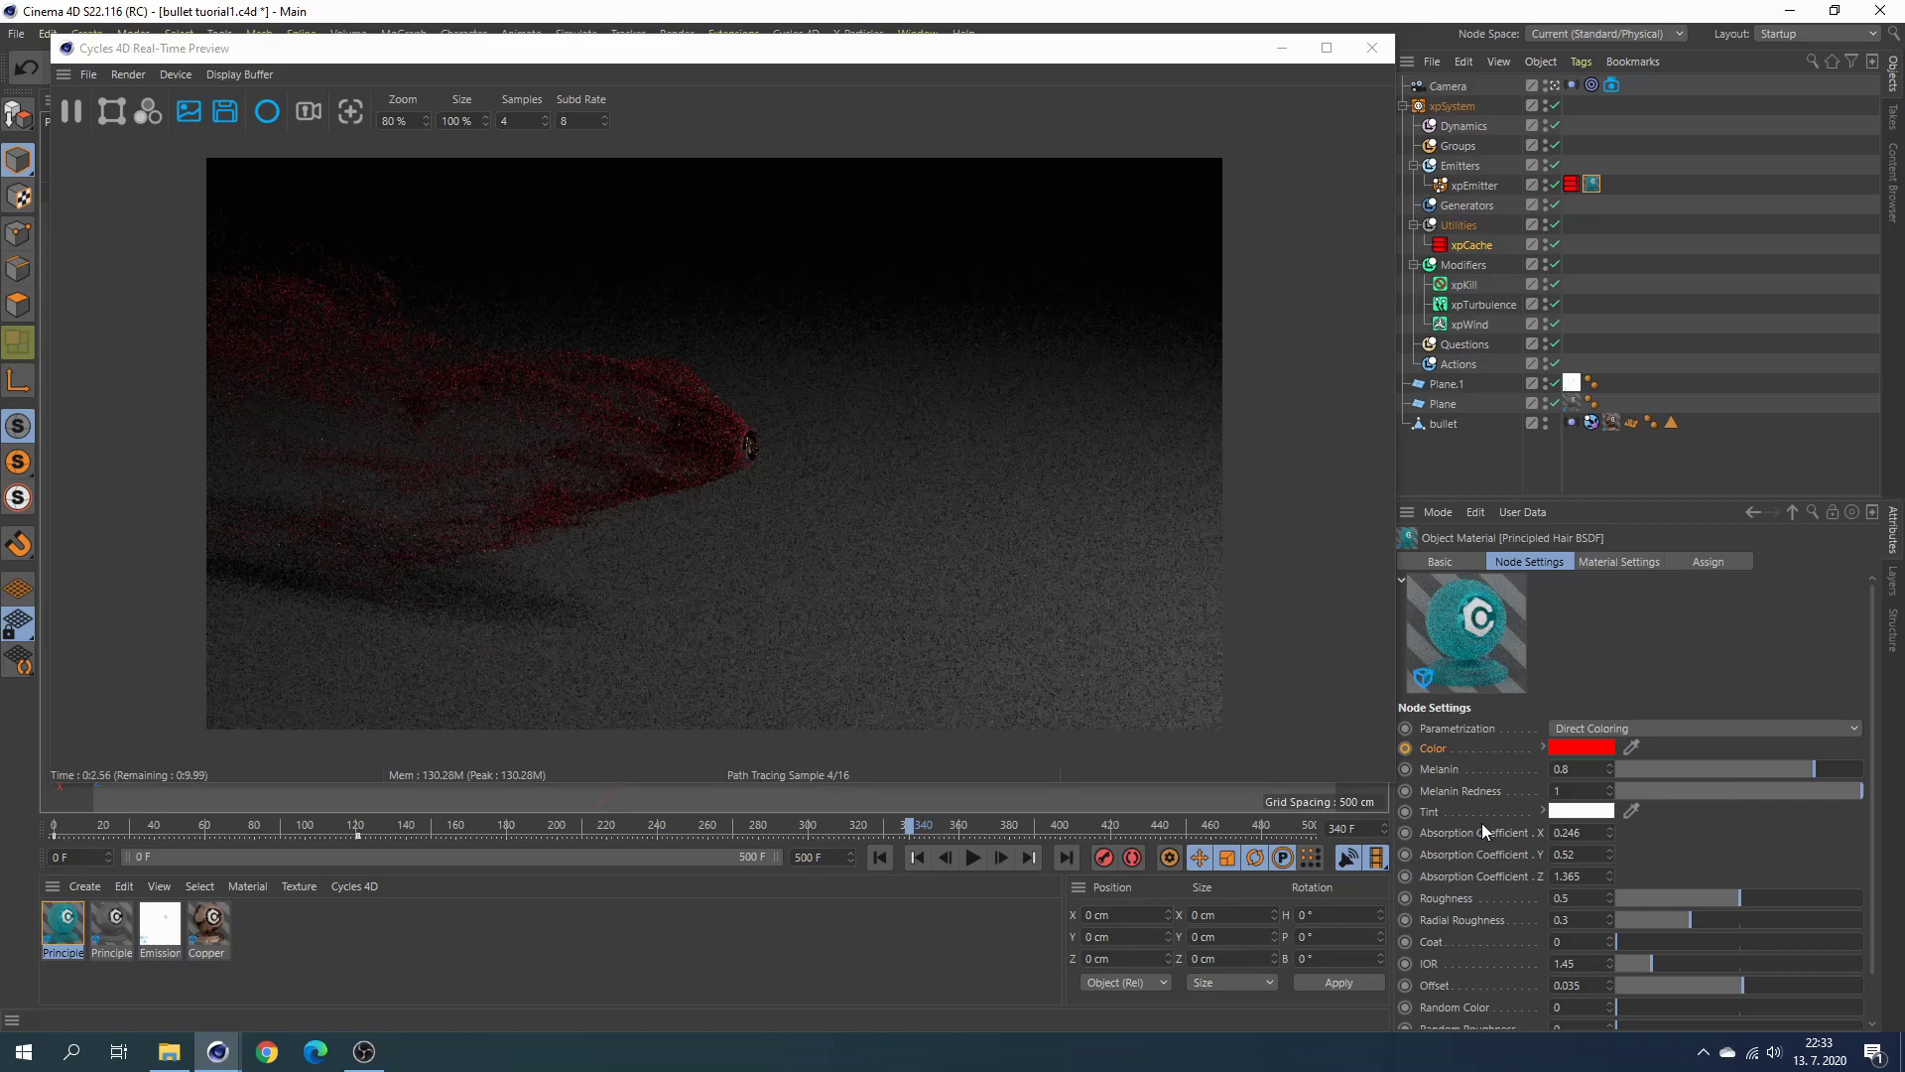
{"action": "right_click", "coordinate": [1455, 764]}
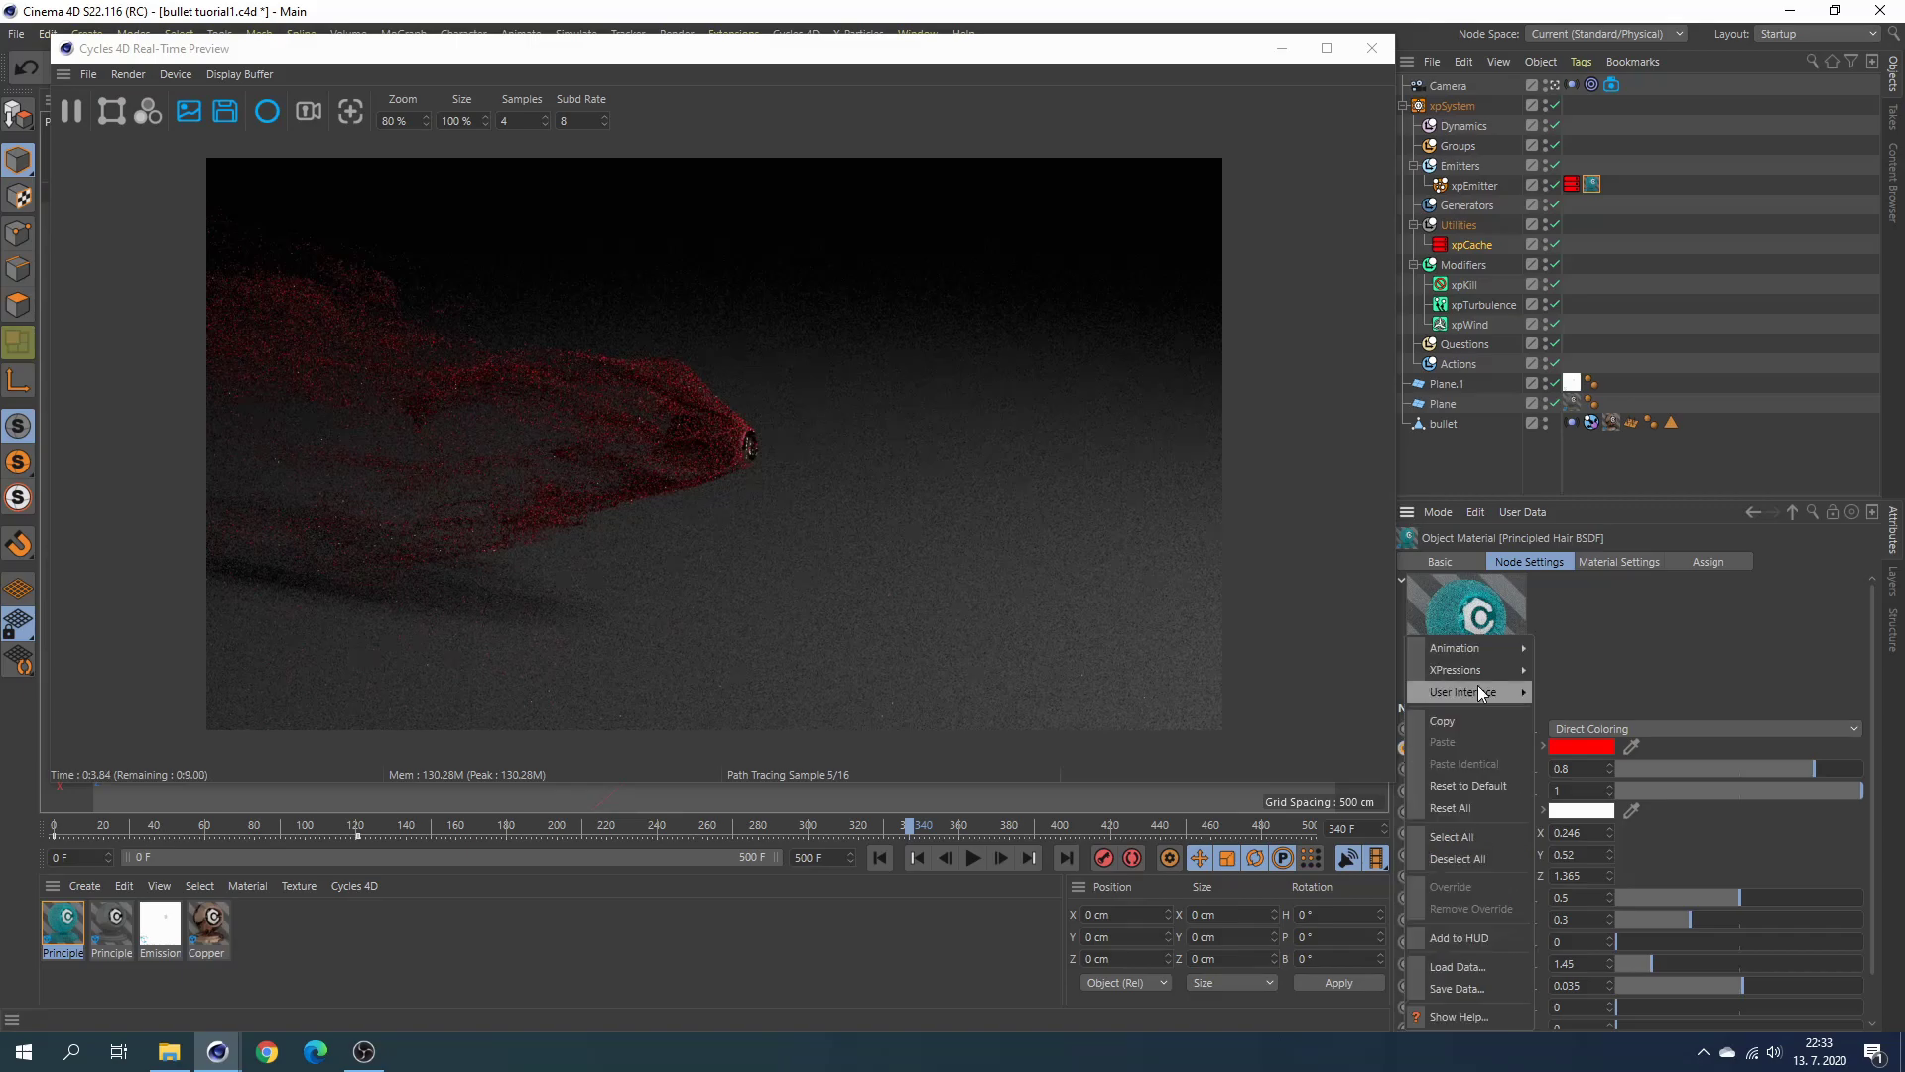
{"action": "left_click", "coordinate": [1567, 659]}
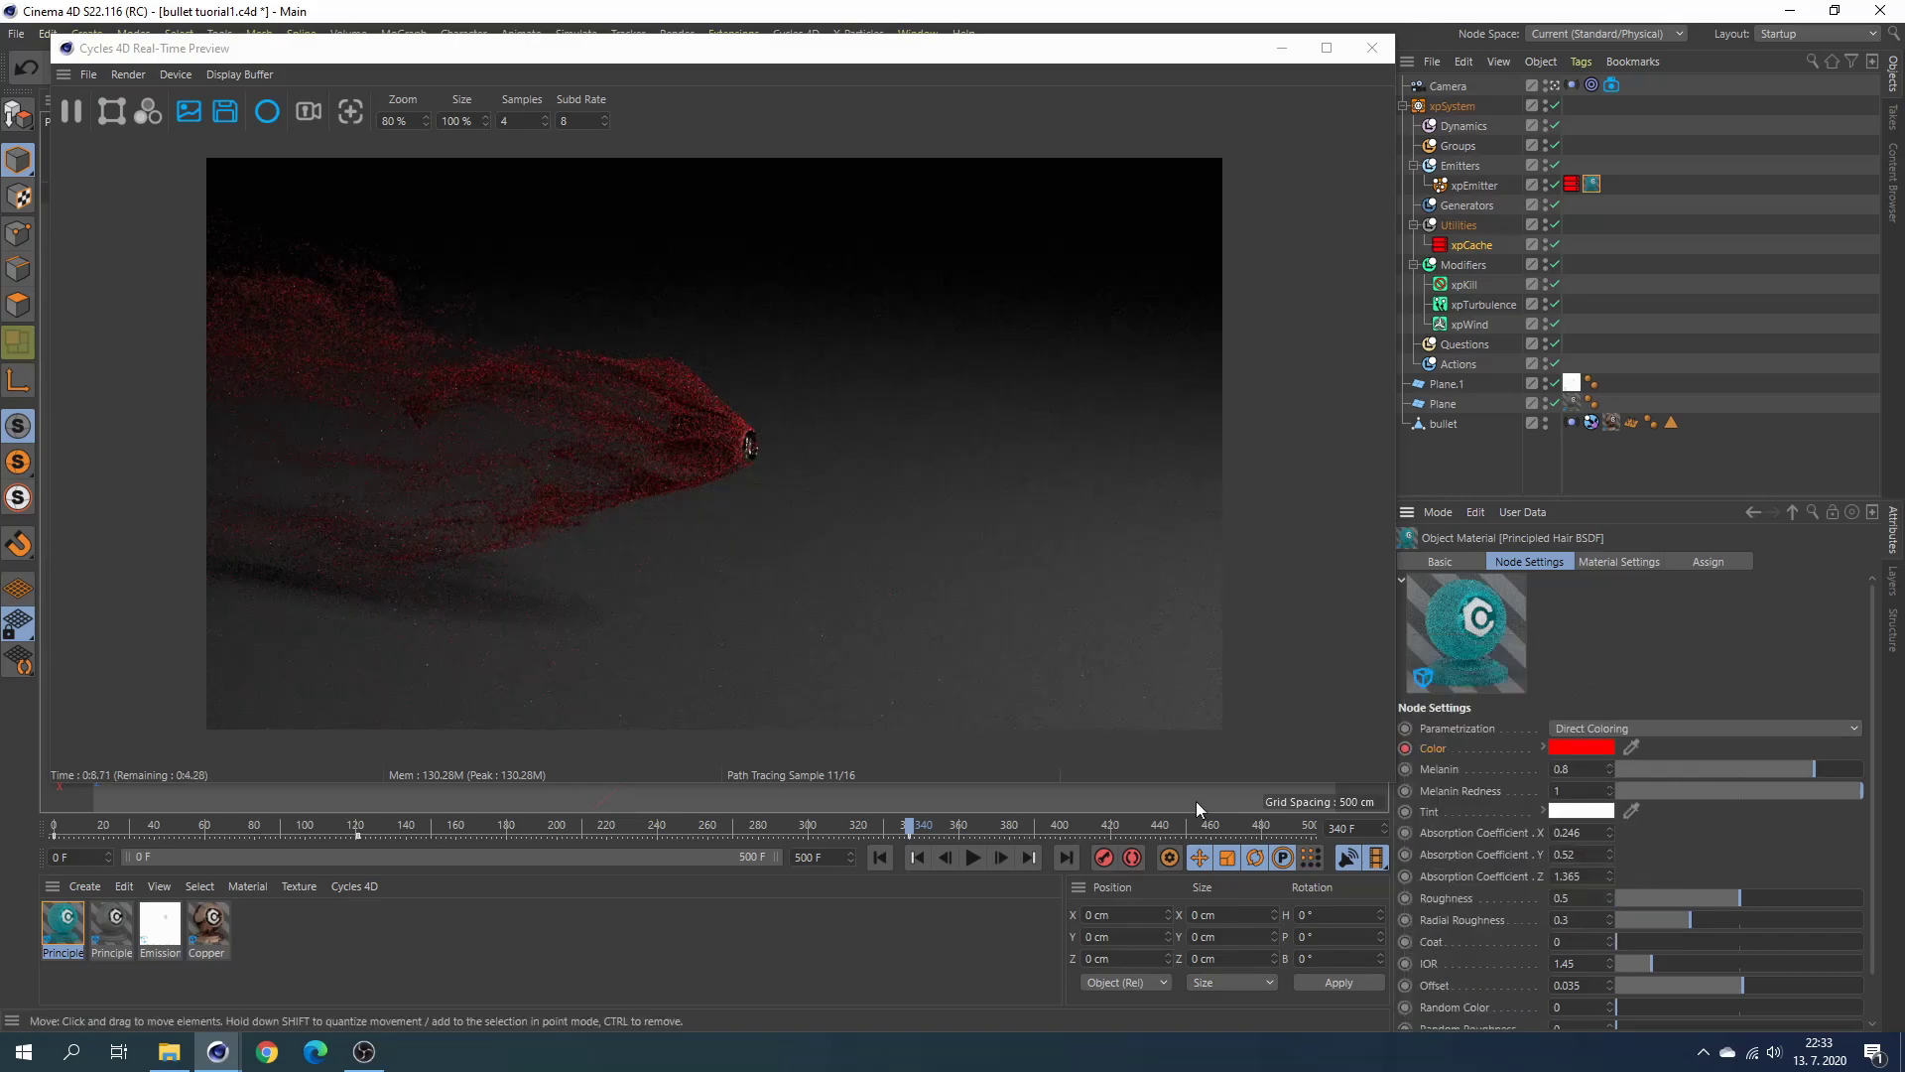
At frame 498, set the hair colour hue to 301° (magenta) and keyframe it.
{"action": "left_click", "coordinate": [1310, 837]}
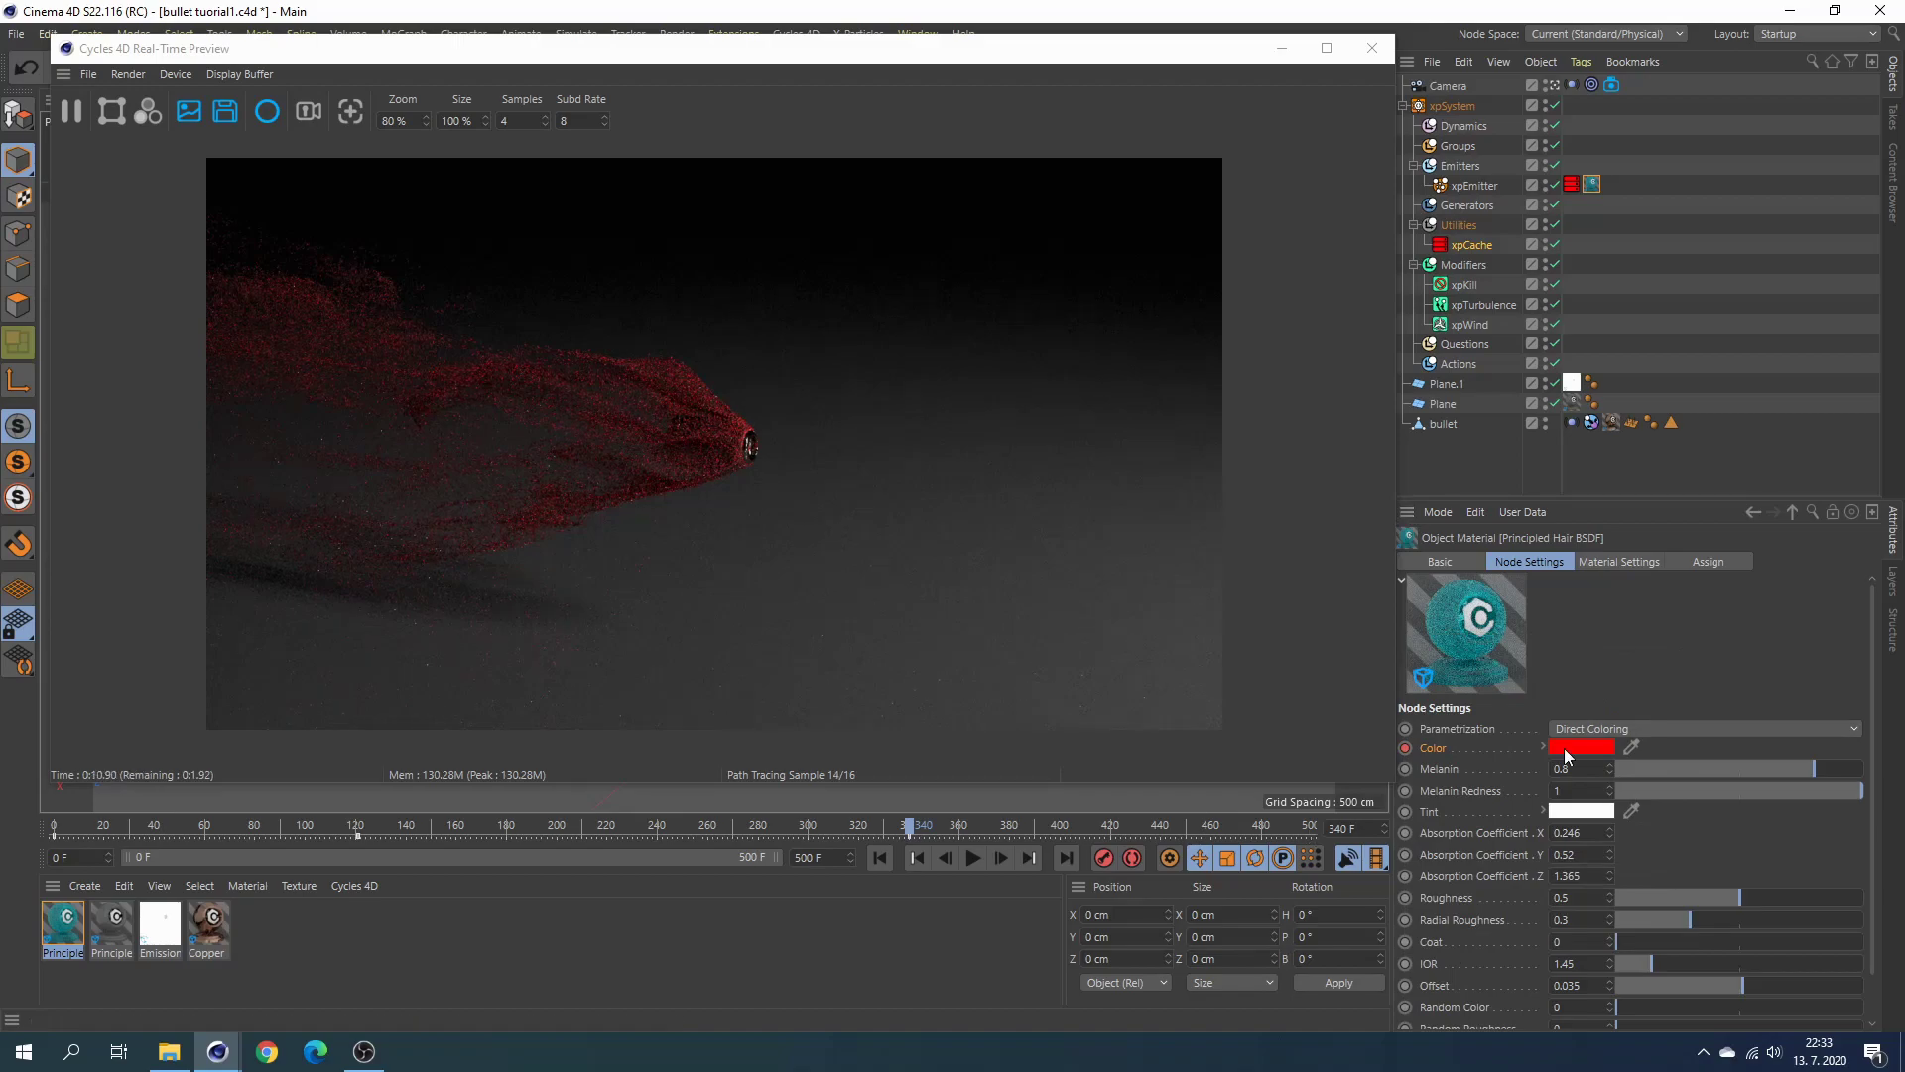
{"action": "left_click", "coordinate": [1568, 748]}
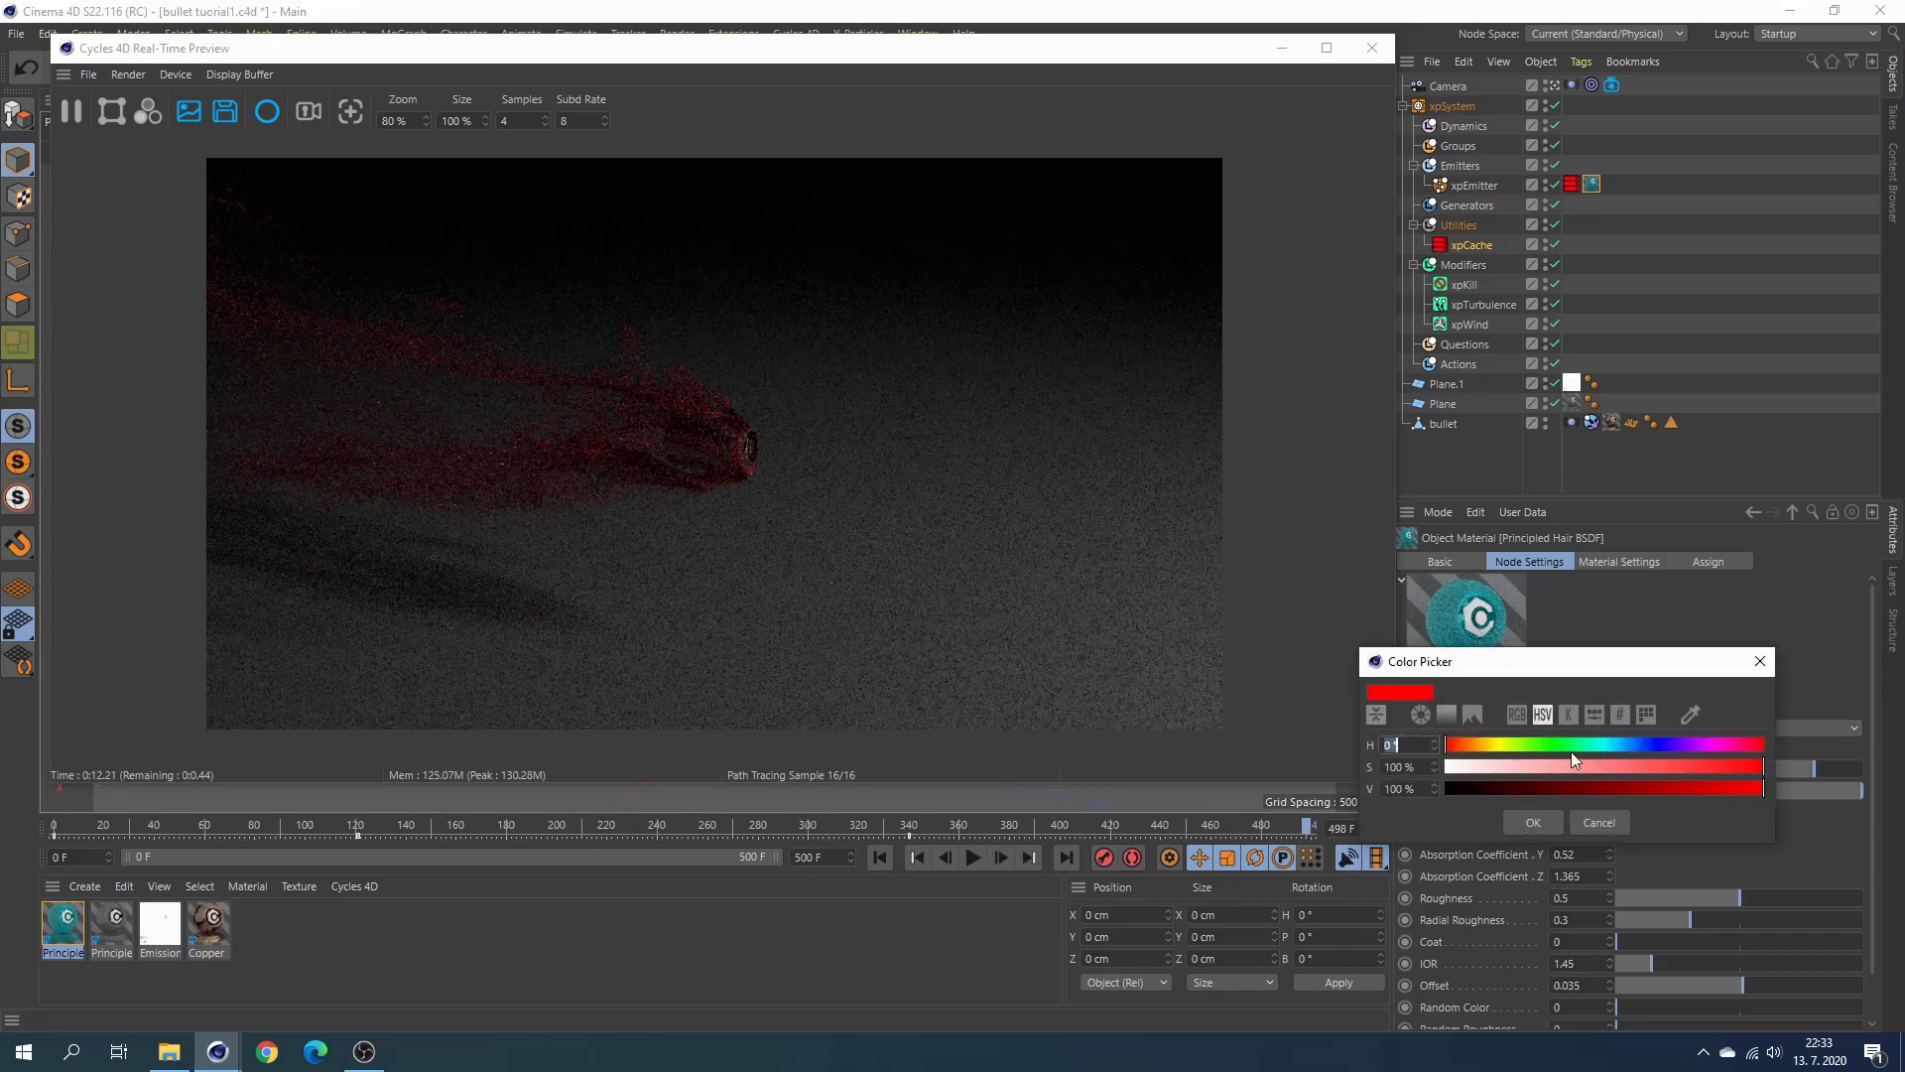
{"action": "left_click", "coordinate": [1712, 744]}
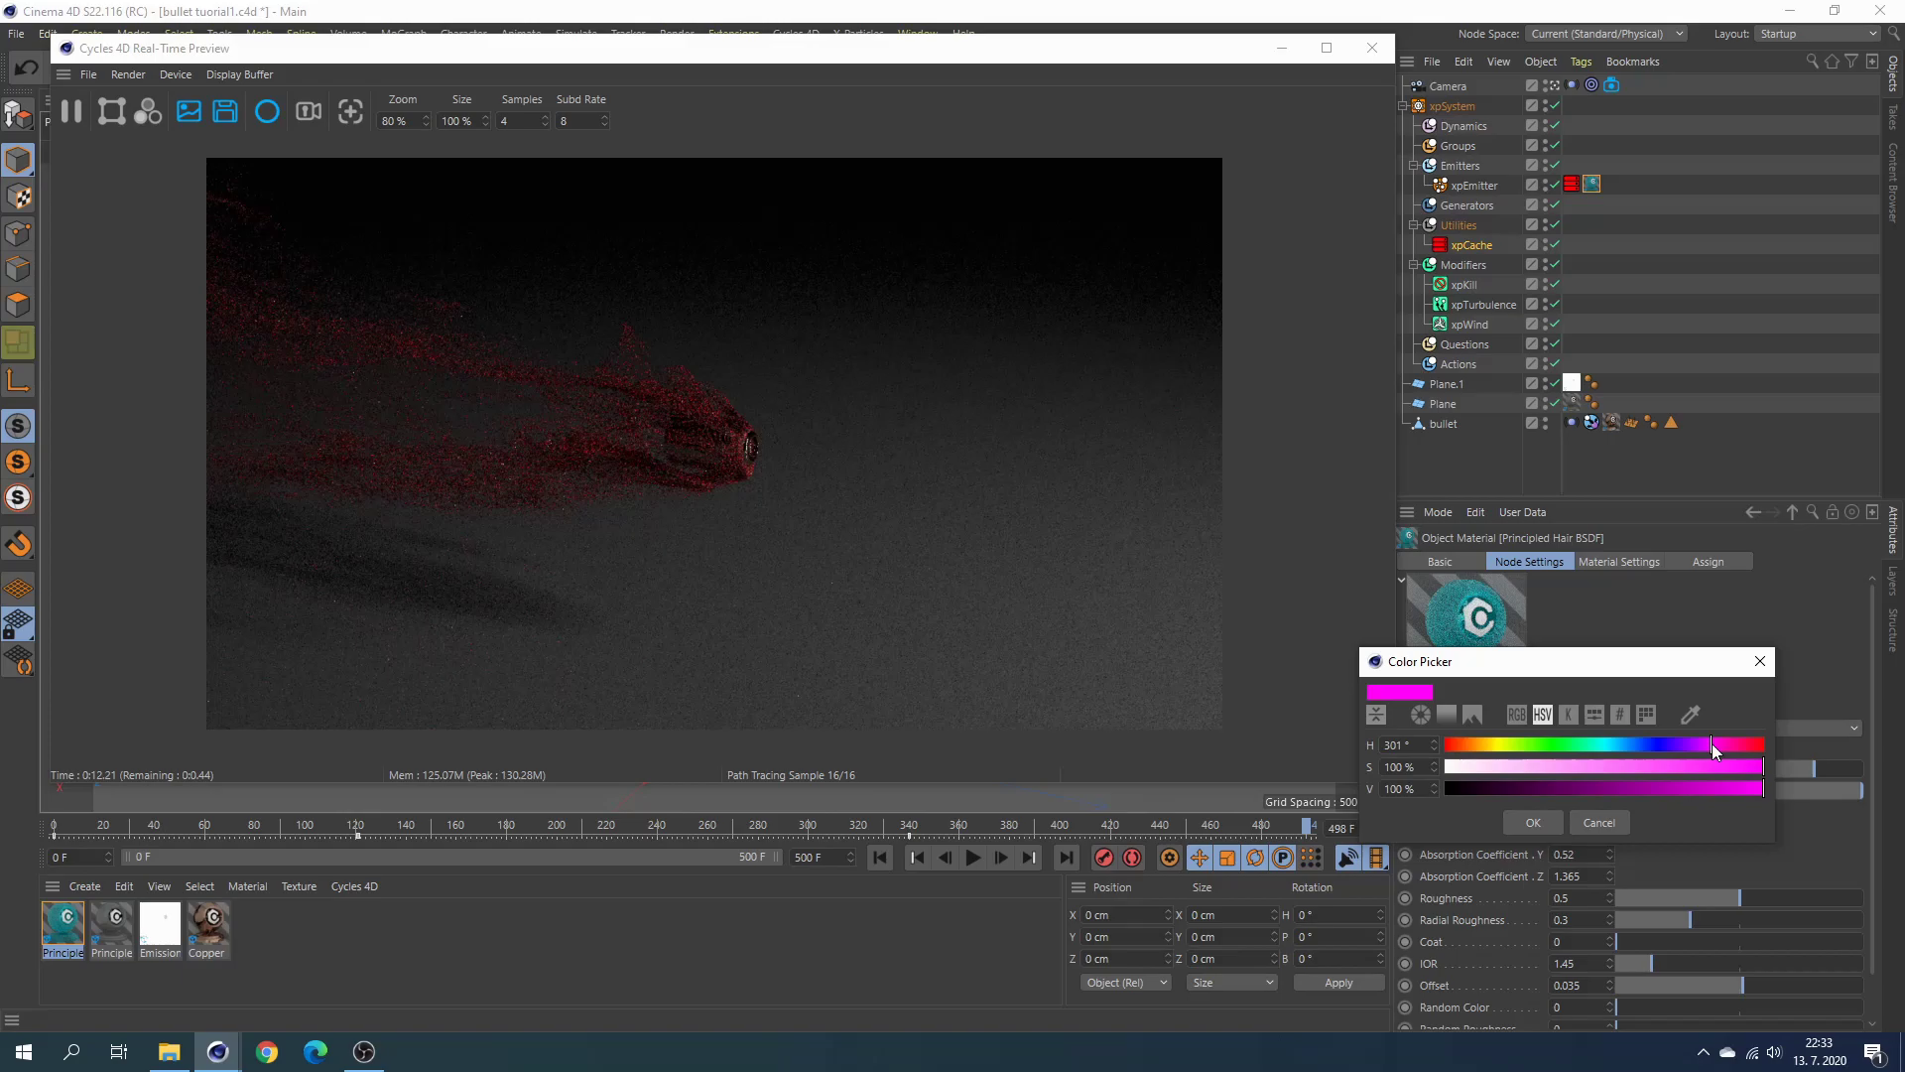
{"action": "left_click", "coordinate": [1533, 823]}
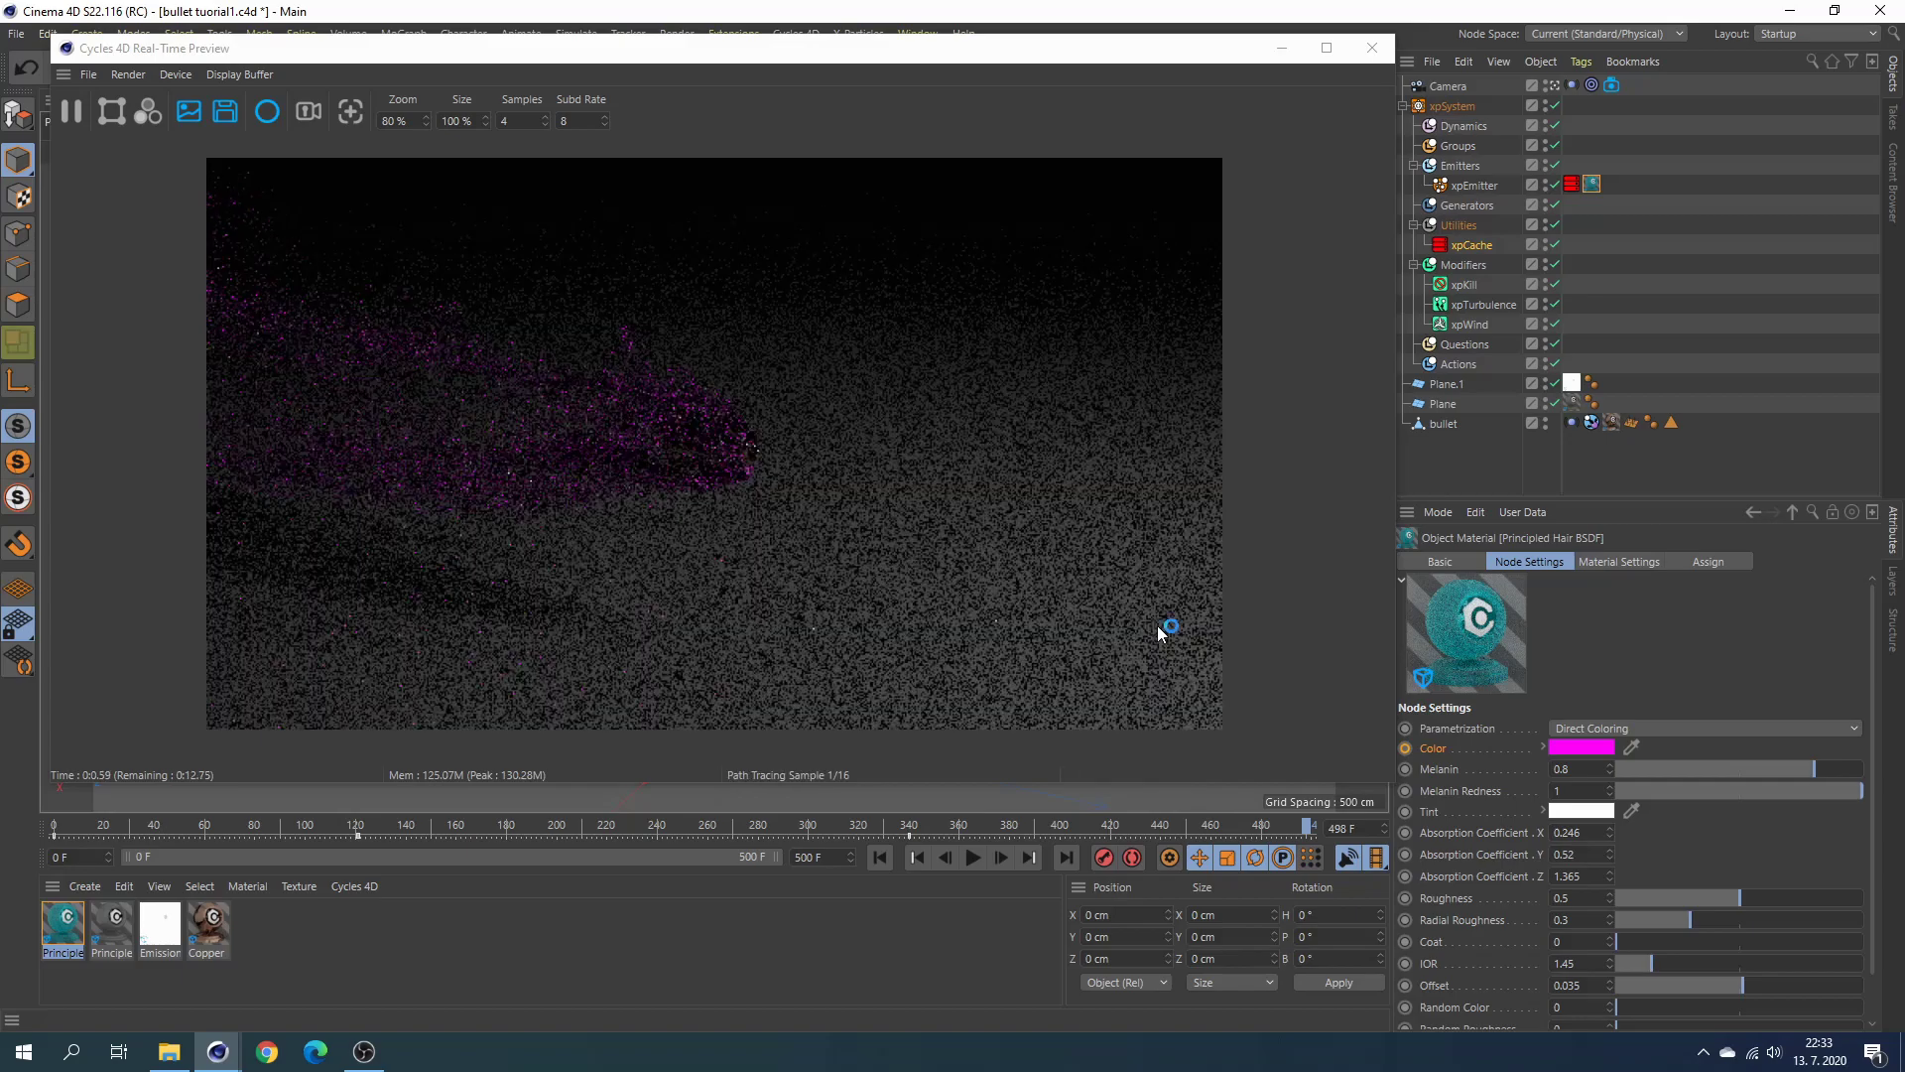
{"action": "right_click", "coordinate": [1409, 748]}
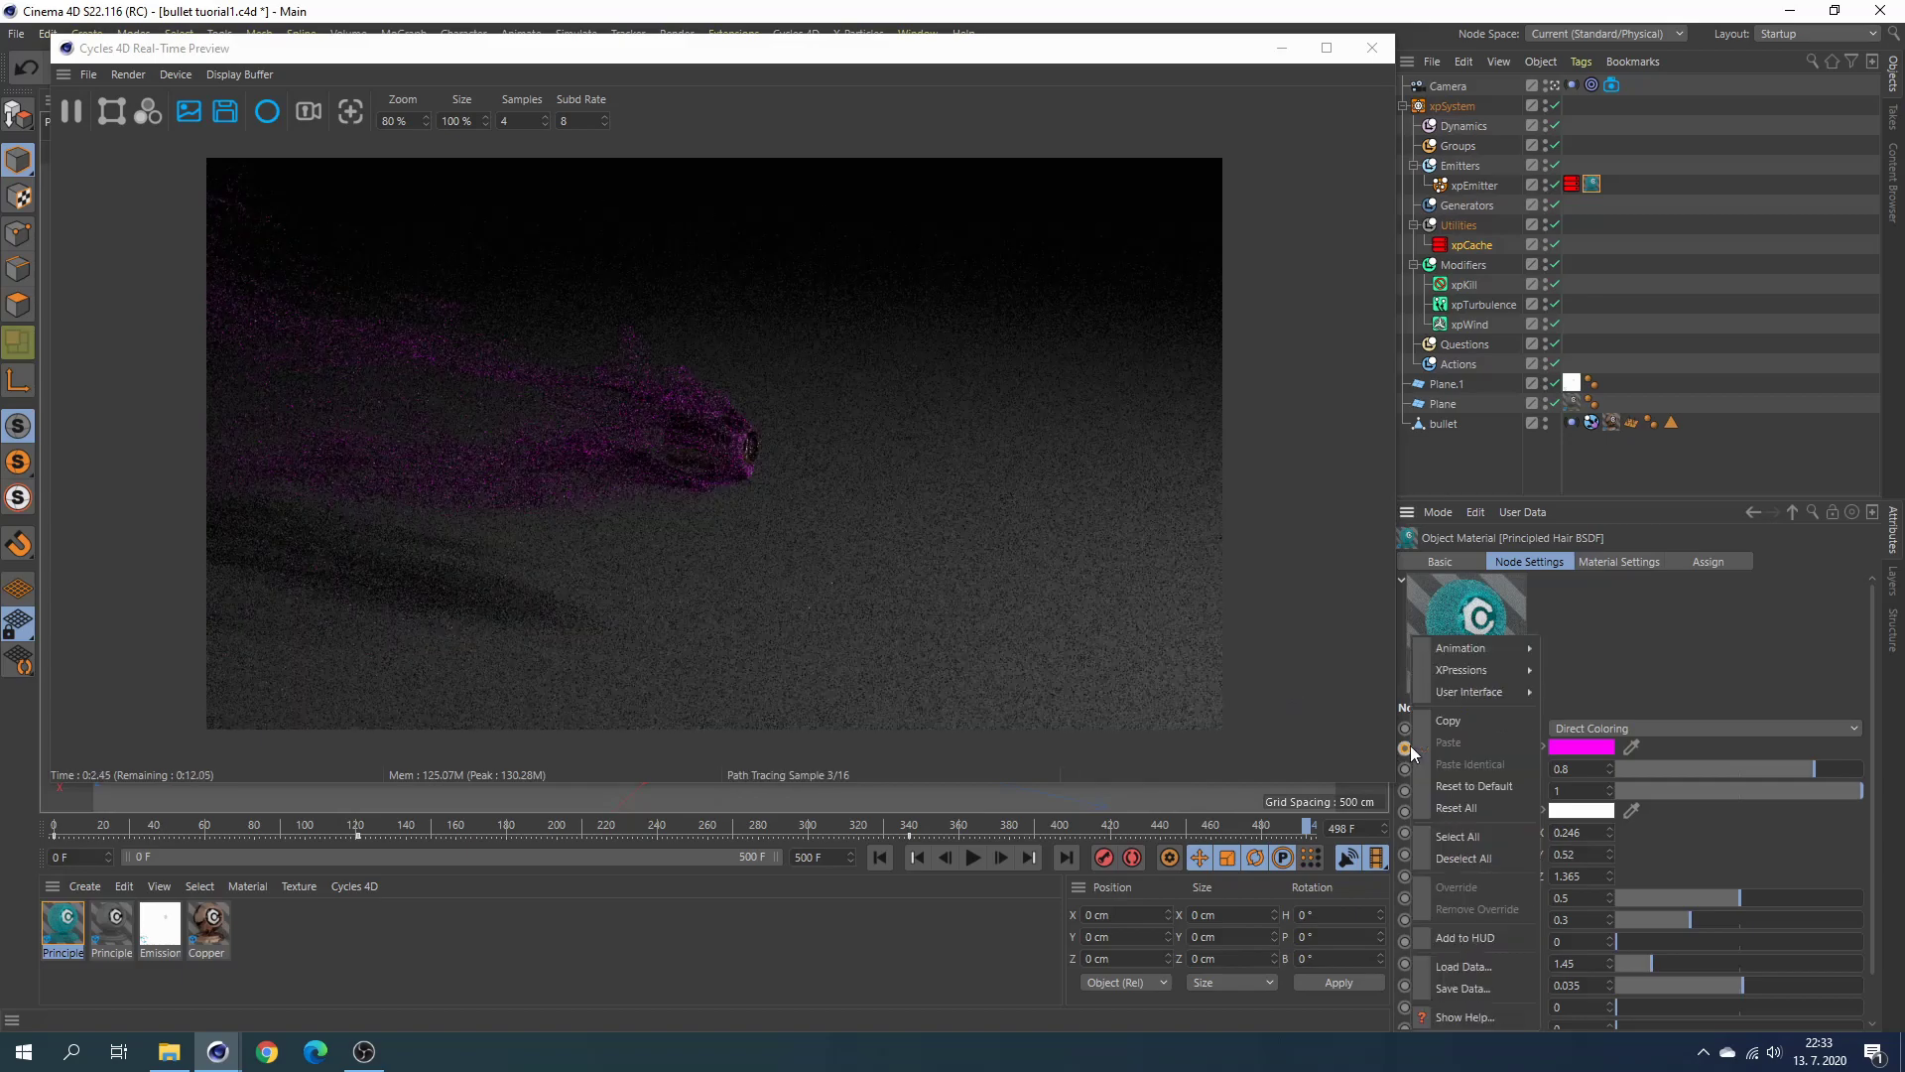
{"action": "mouse_move", "coordinate": [1462, 647]}
{"action": "left_click", "coordinate": [1568, 649]}
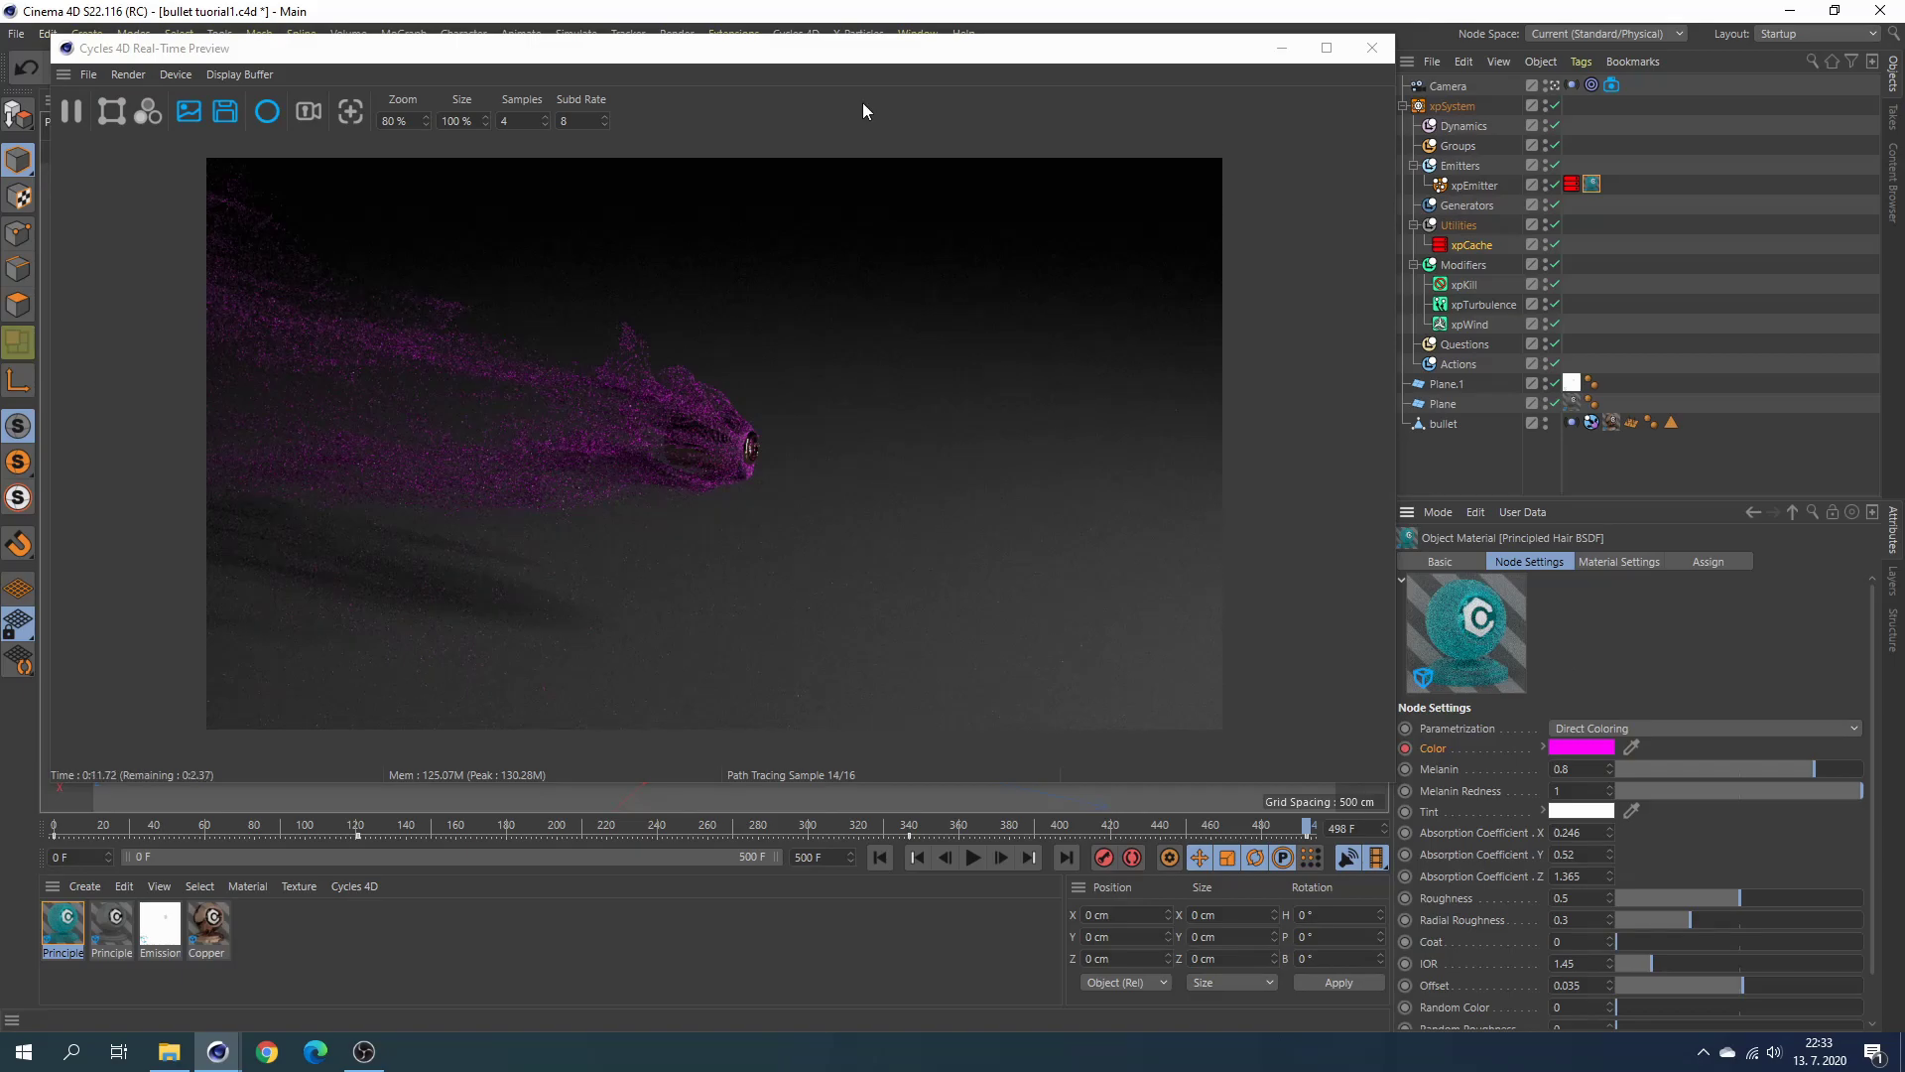
{"action": "mouse_move", "coordinate": [863, 111]}
{"action": "left_mouse_down"}
{"action": "mouse_move", "coordinate": [843, 146]}
{"action": "mouse_move", "coordinate": [864, 87]}
{"action": "left_mouse_up"}
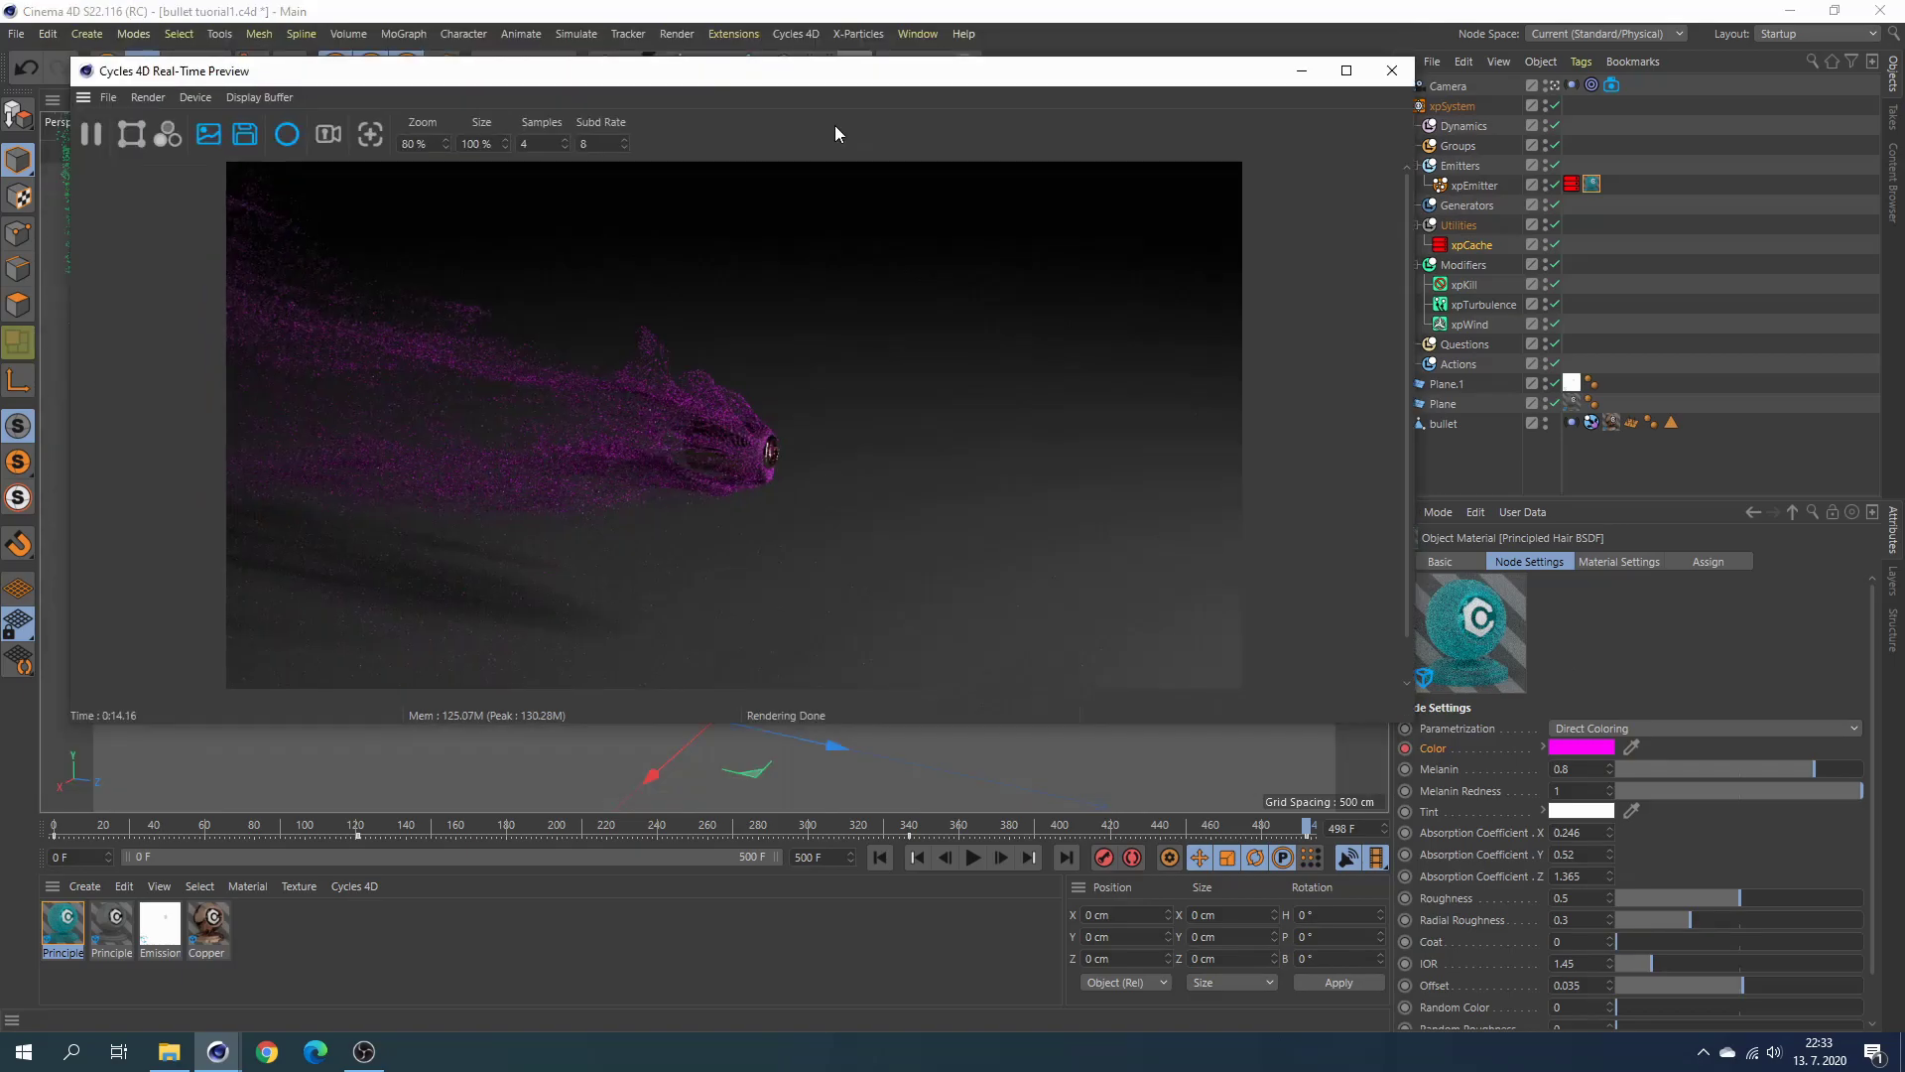
Check the trail colour at frames 201, 331 and 429, then close the Cycles 4D preview.
{"action": "left_click", "coordinate": [561, 830]}
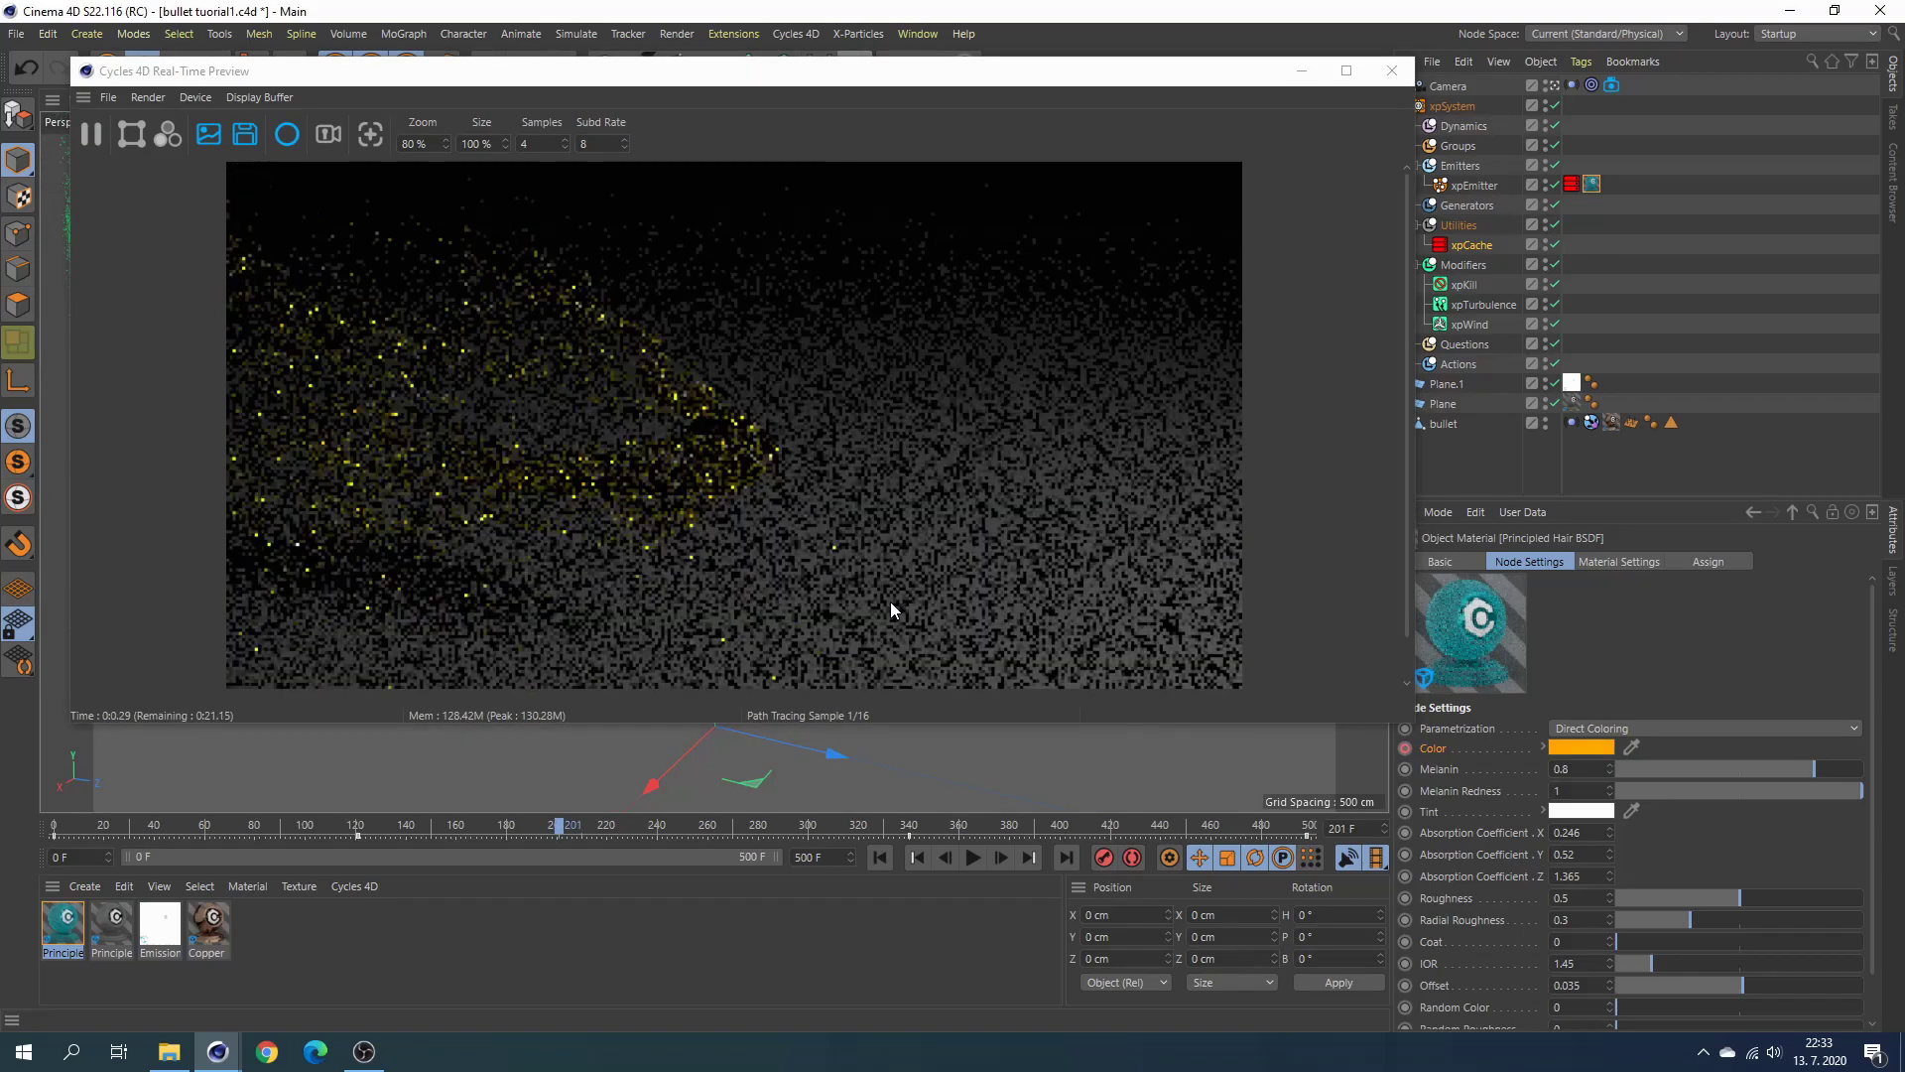
{"action": "left_click", "coordinate": [885, 826]}
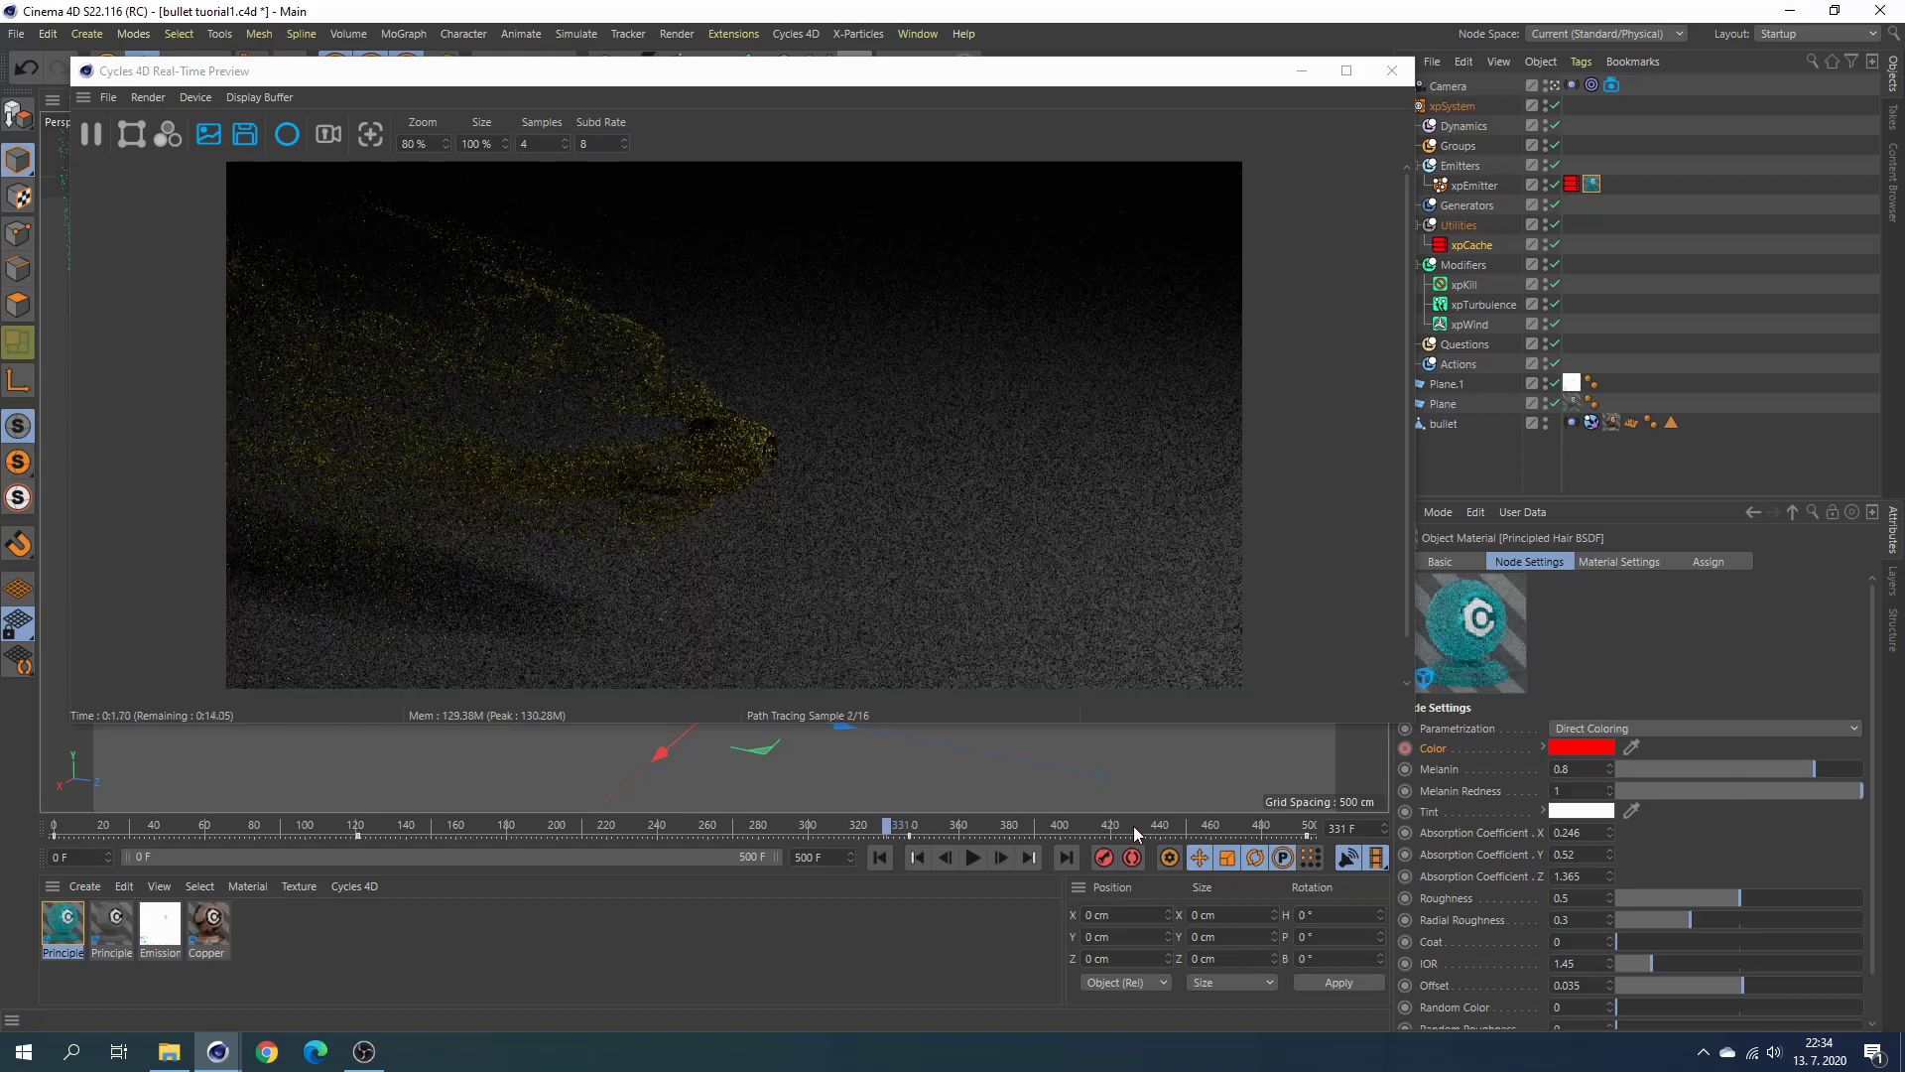
{"action": "left_click", "coordinate": [1132, 826]}
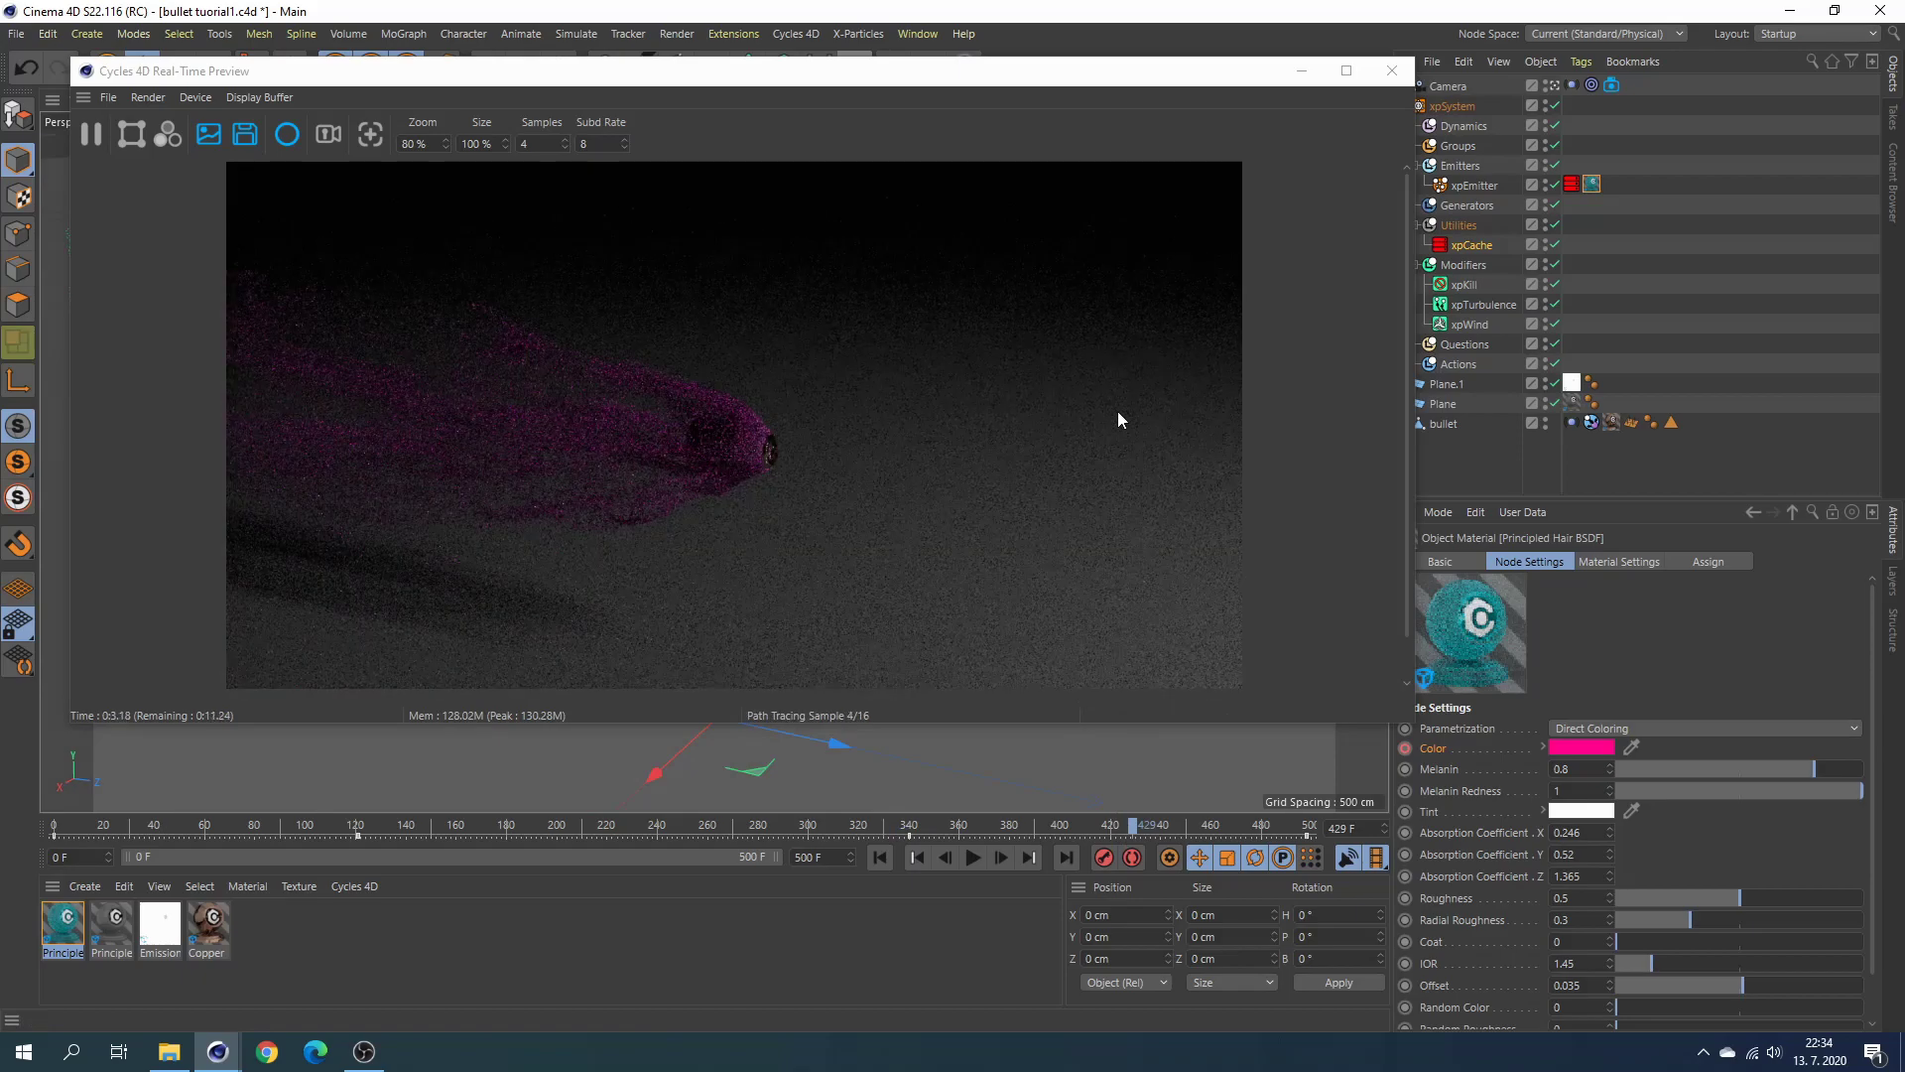
{"action": "left_click", "coordinate": [1391, 73]}
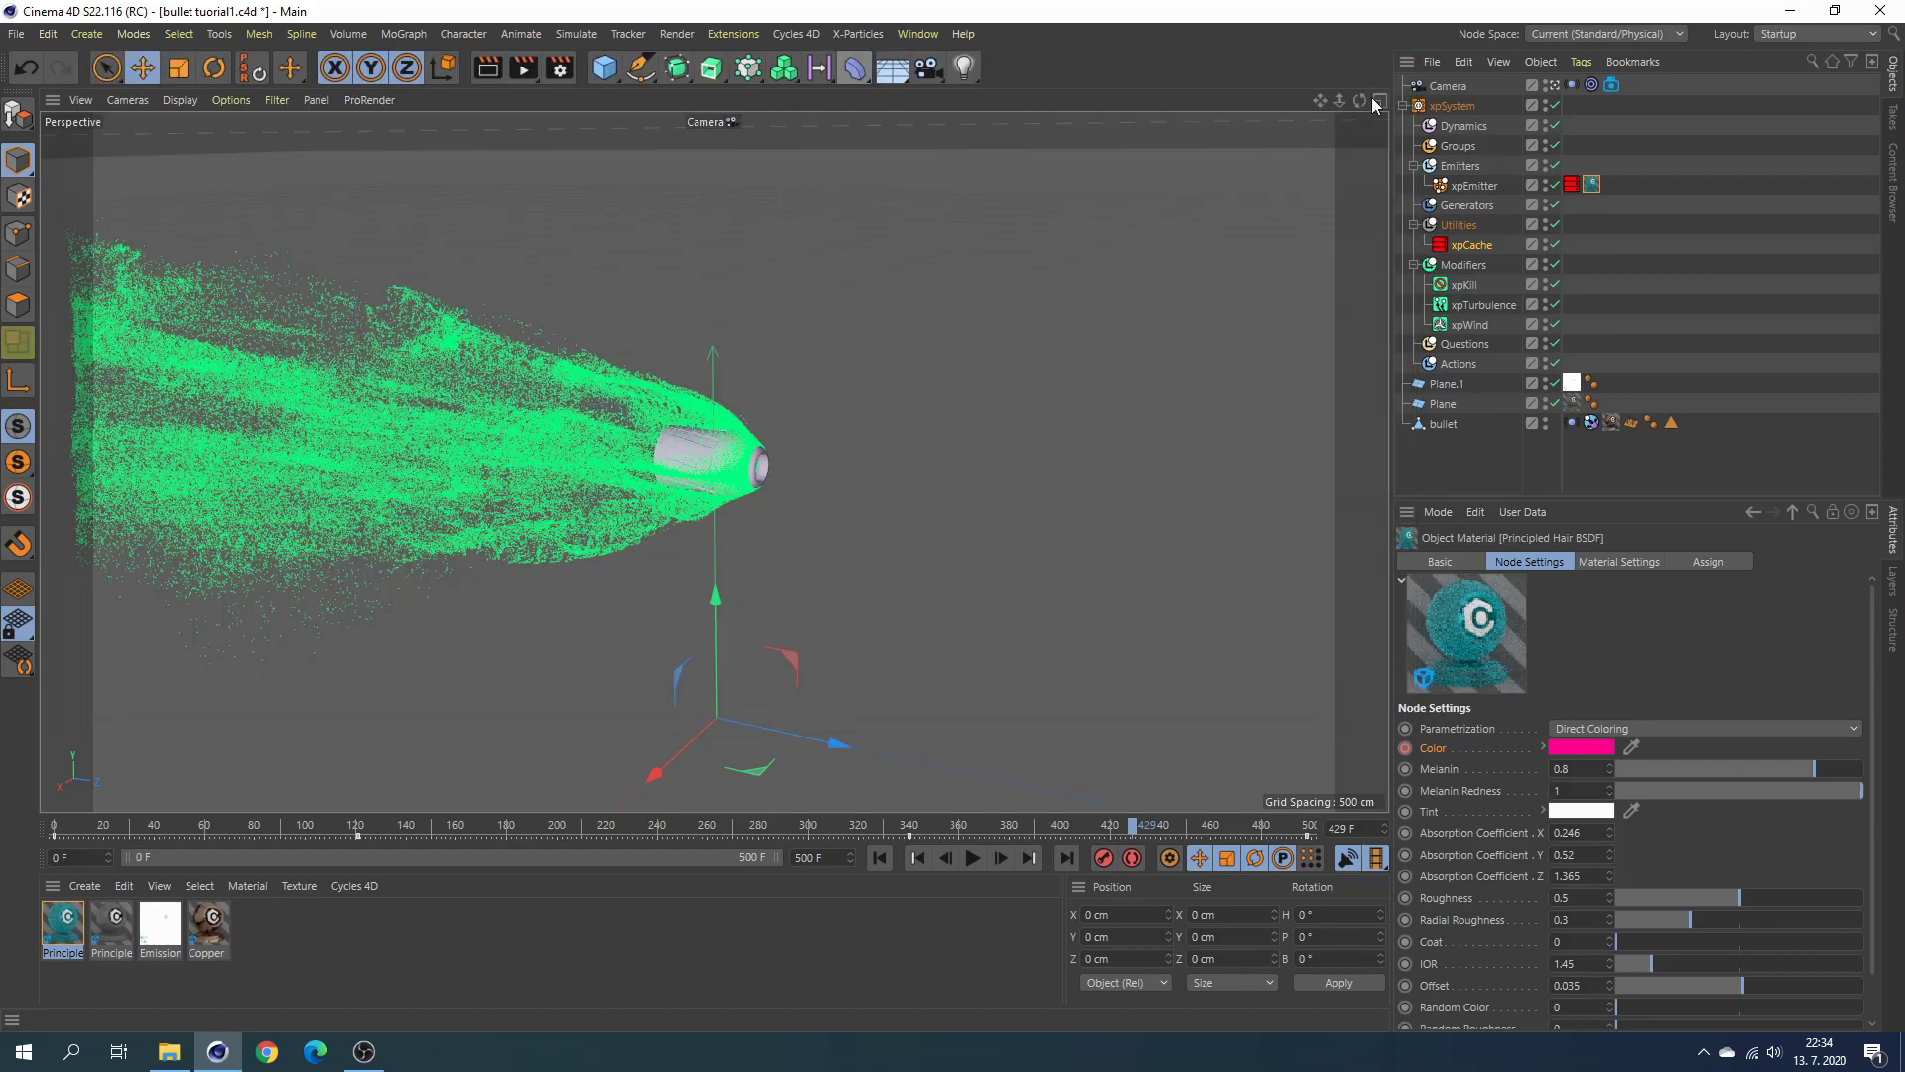